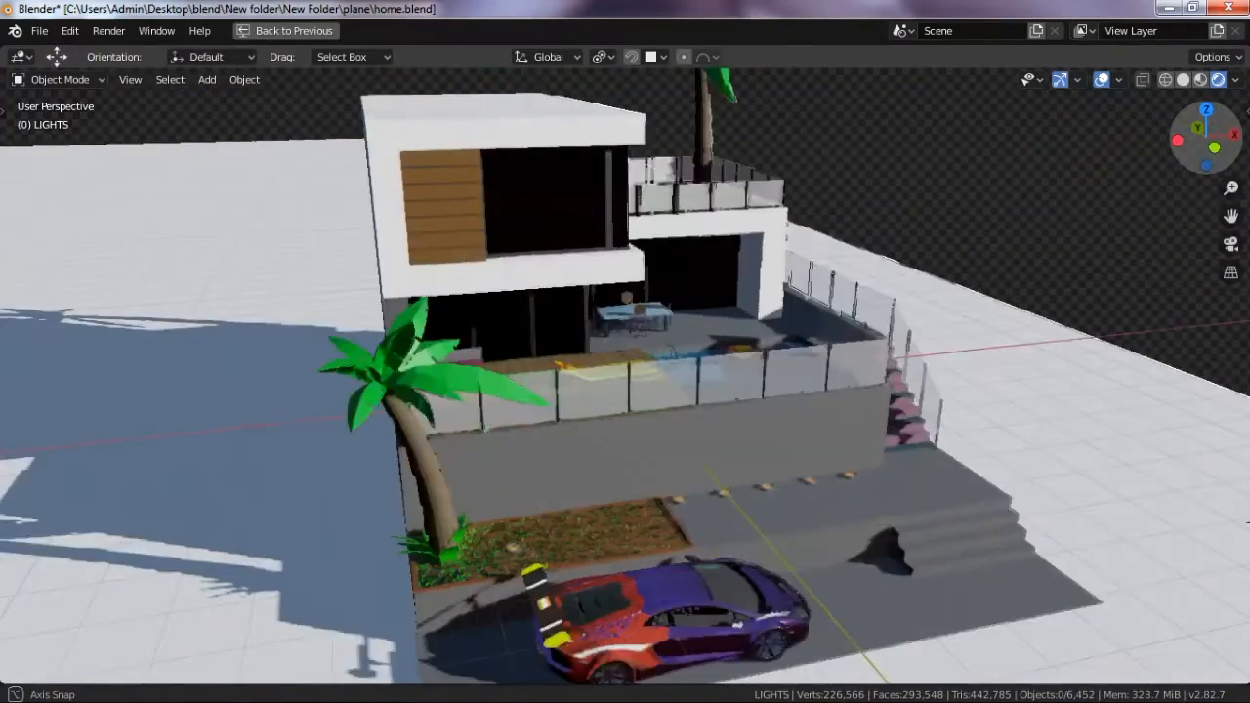
- Examine the finished two-storey house model with its pool, stairs and car from several angles
left_click_drag(1206, 138, 1182, 139)
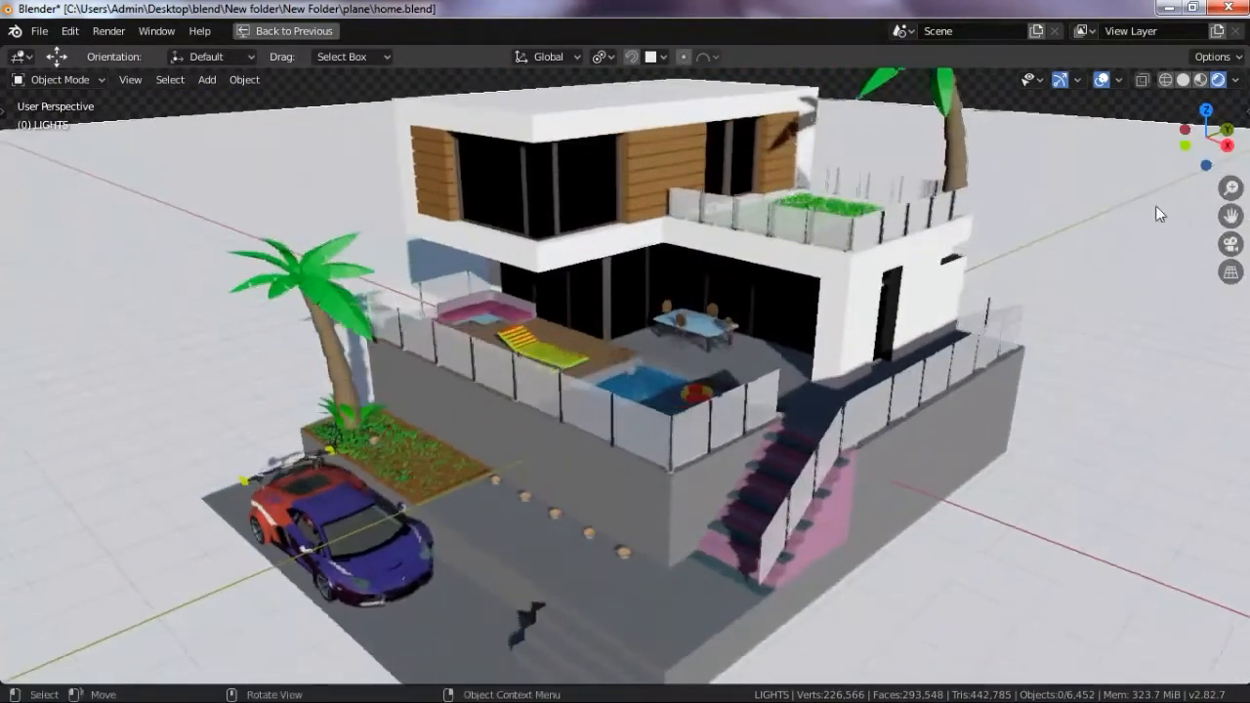
left_click_drag(1230, 216, 1239, 252)
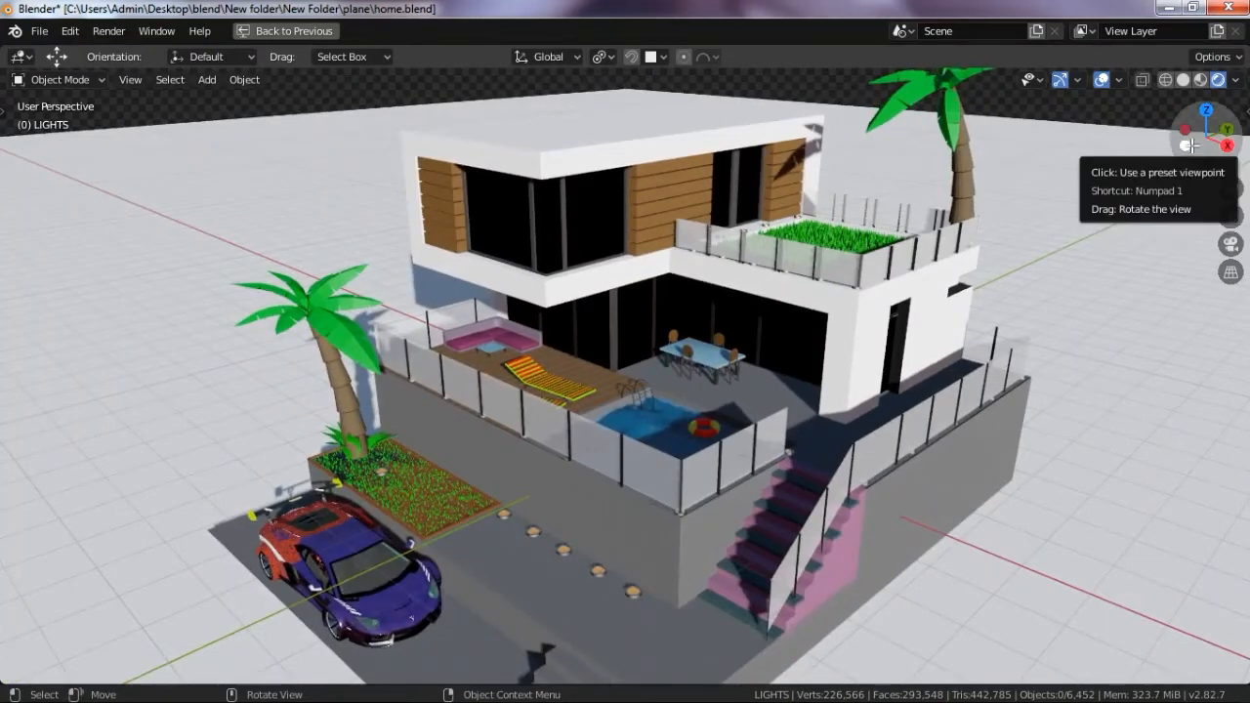
left_click_drag(1190, 146, 1109, 219)
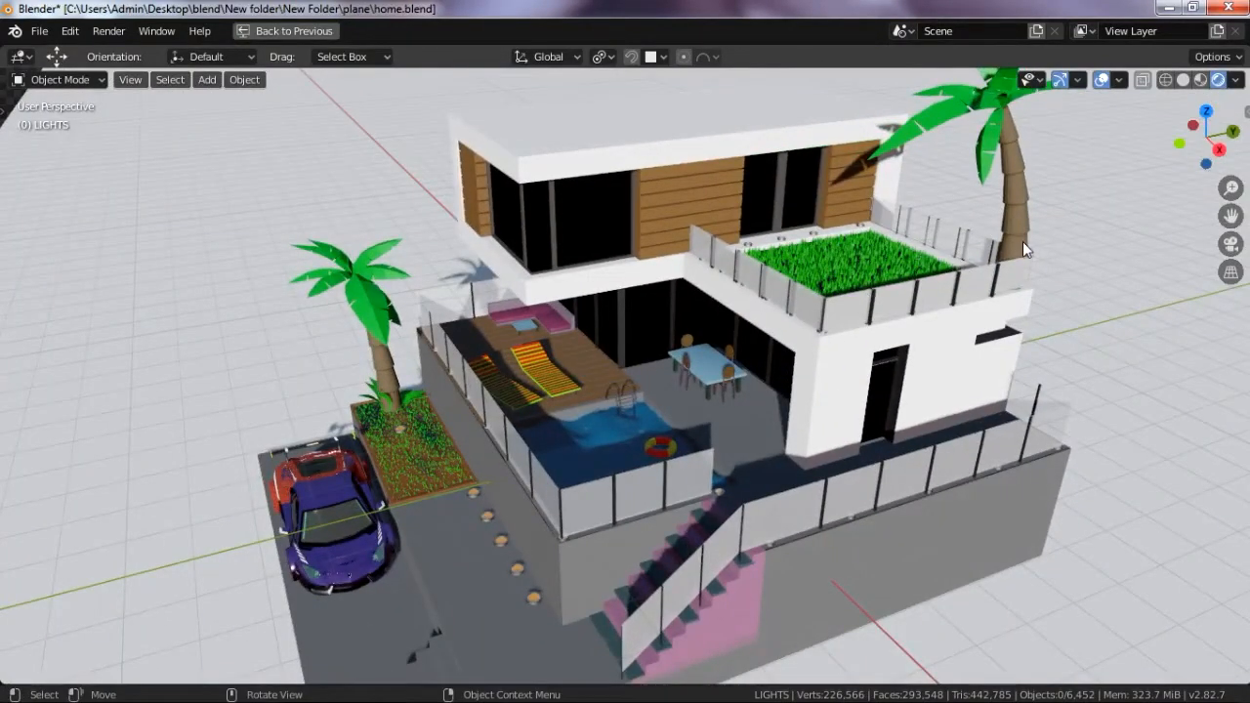
scroll(990, 290, "down", 3)
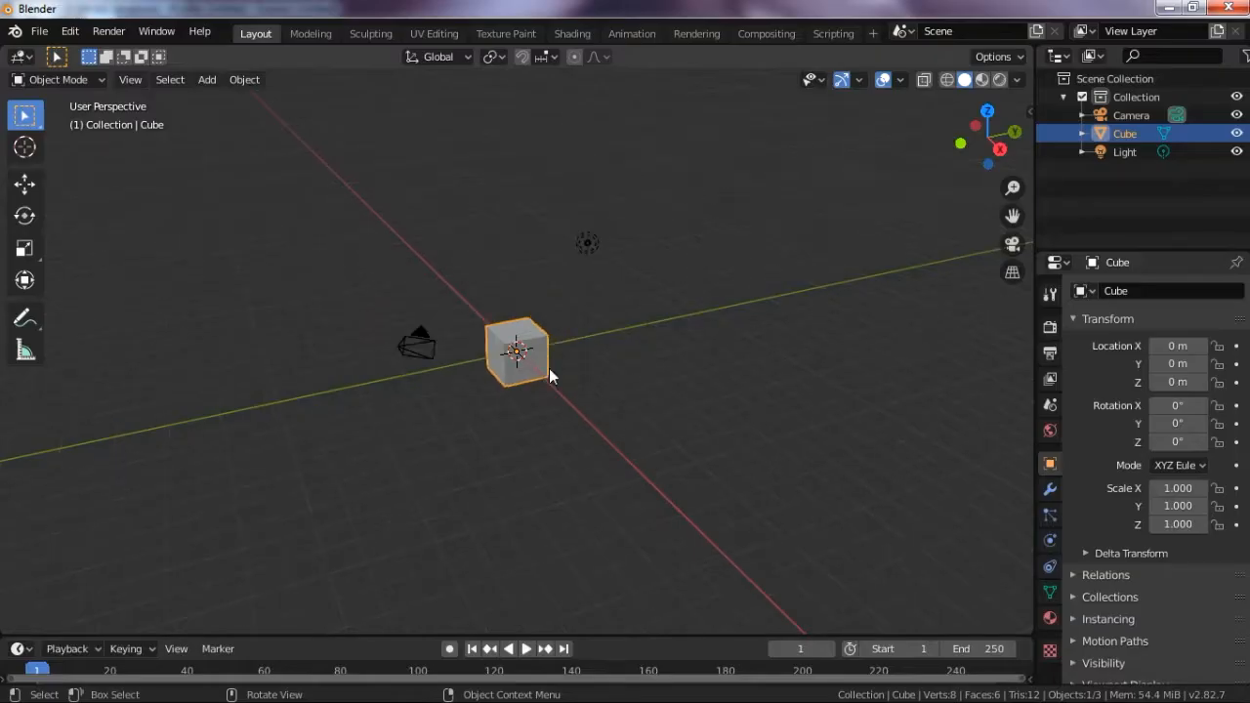
- Move the light and the camera together into a new collection named "camera"
scroll(549, 368, "up", 2)
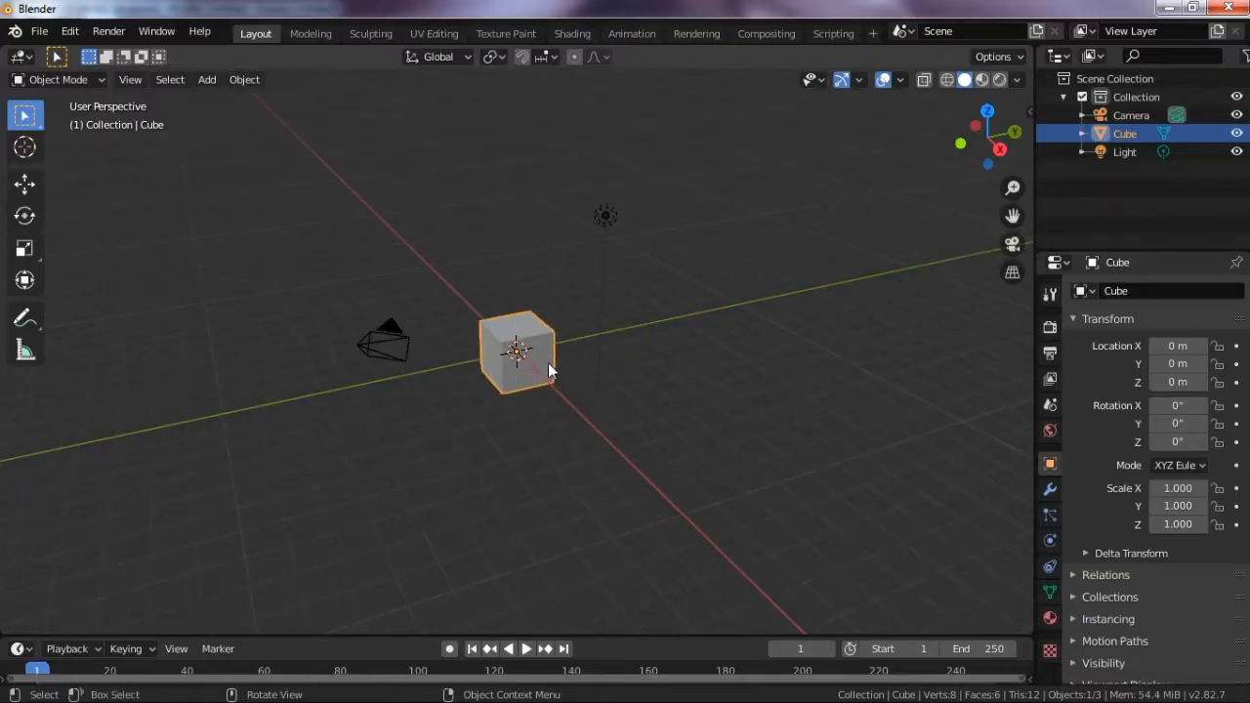
left_click(604, 214)
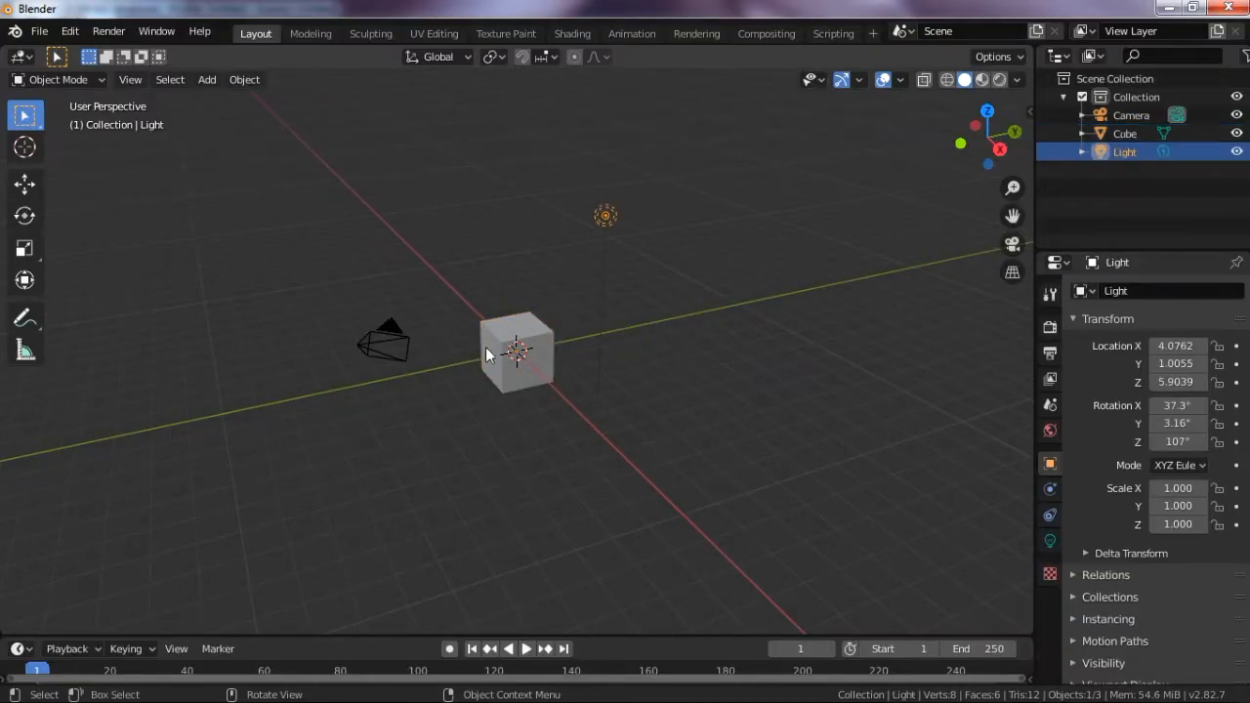
left_click(388, 344, "shift")
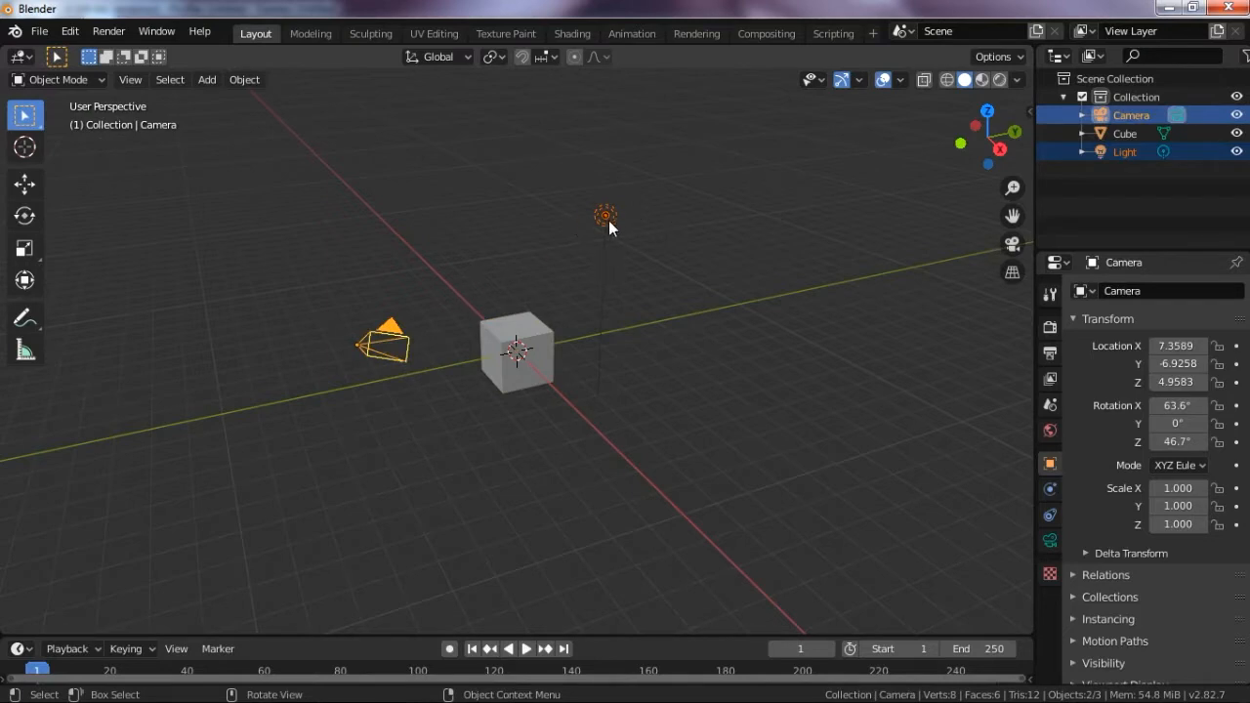
key("m")
left_click(557, 223)
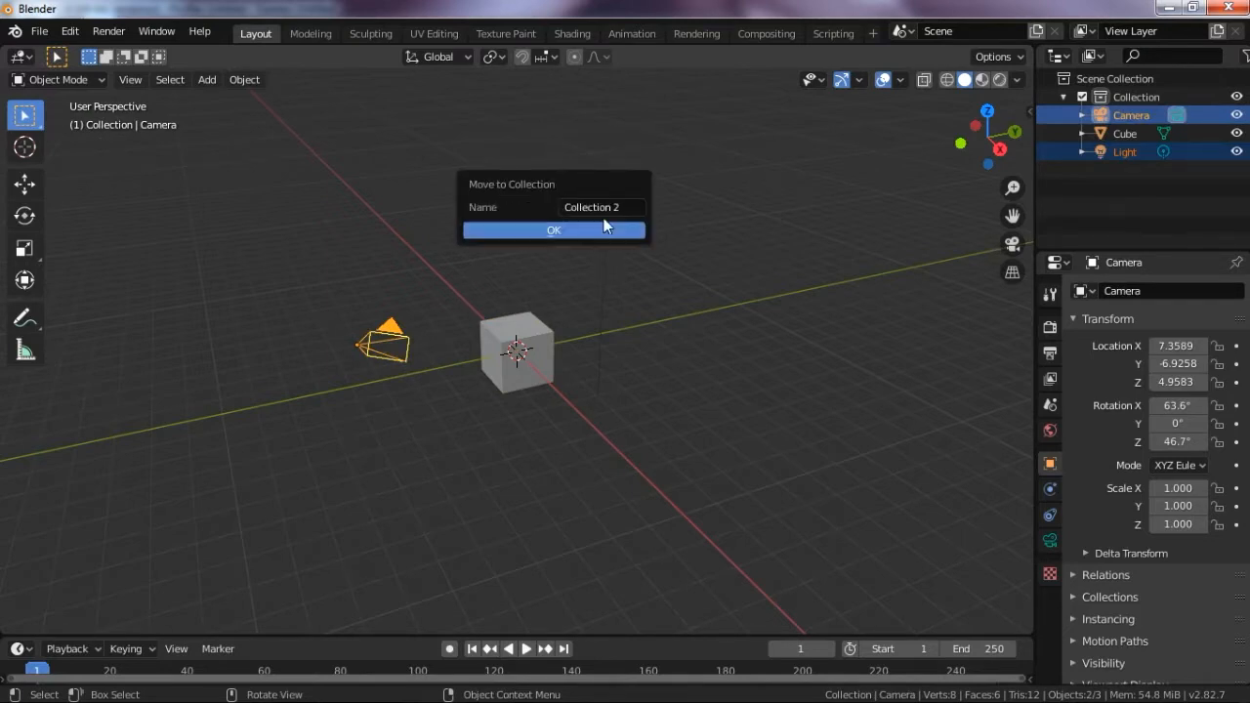
left_click(604, 206)
type("camera")
key("Return")
left_click(577, 227)
- Start the Shortcut VUr add-on's on-screen input display and close the sidebar
key("n")
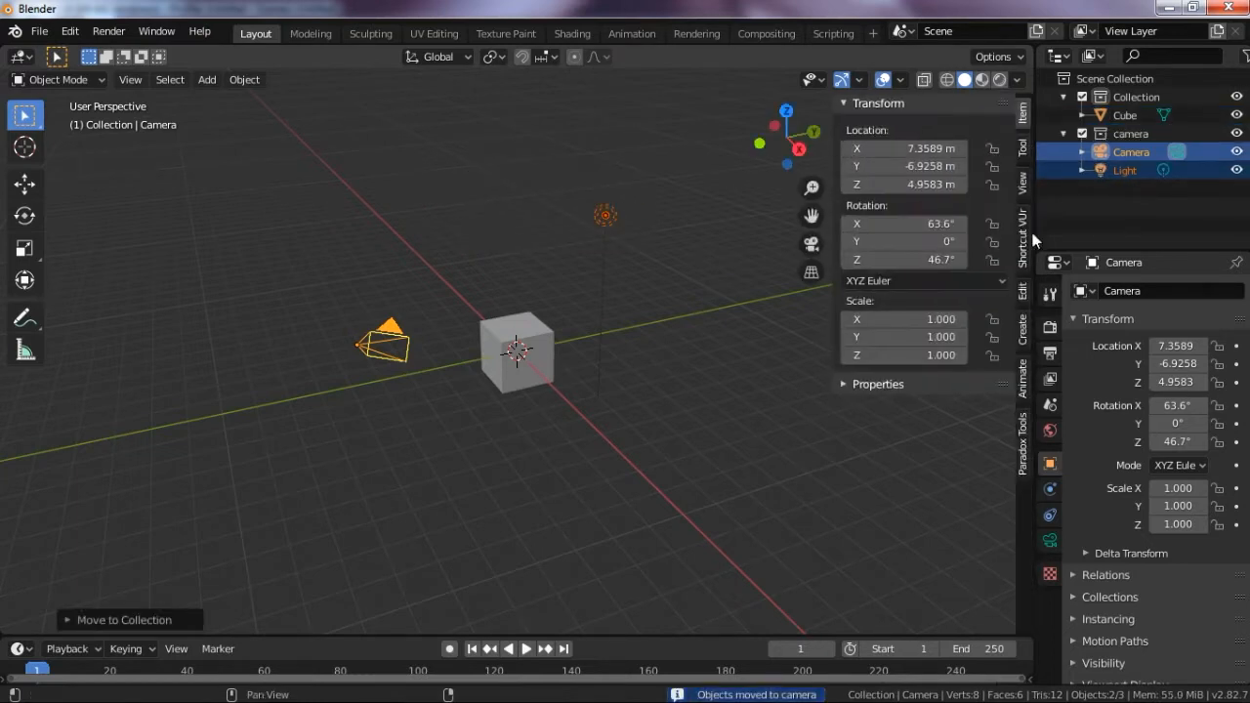
left_click(1023, 238)
left_click(884, 130)
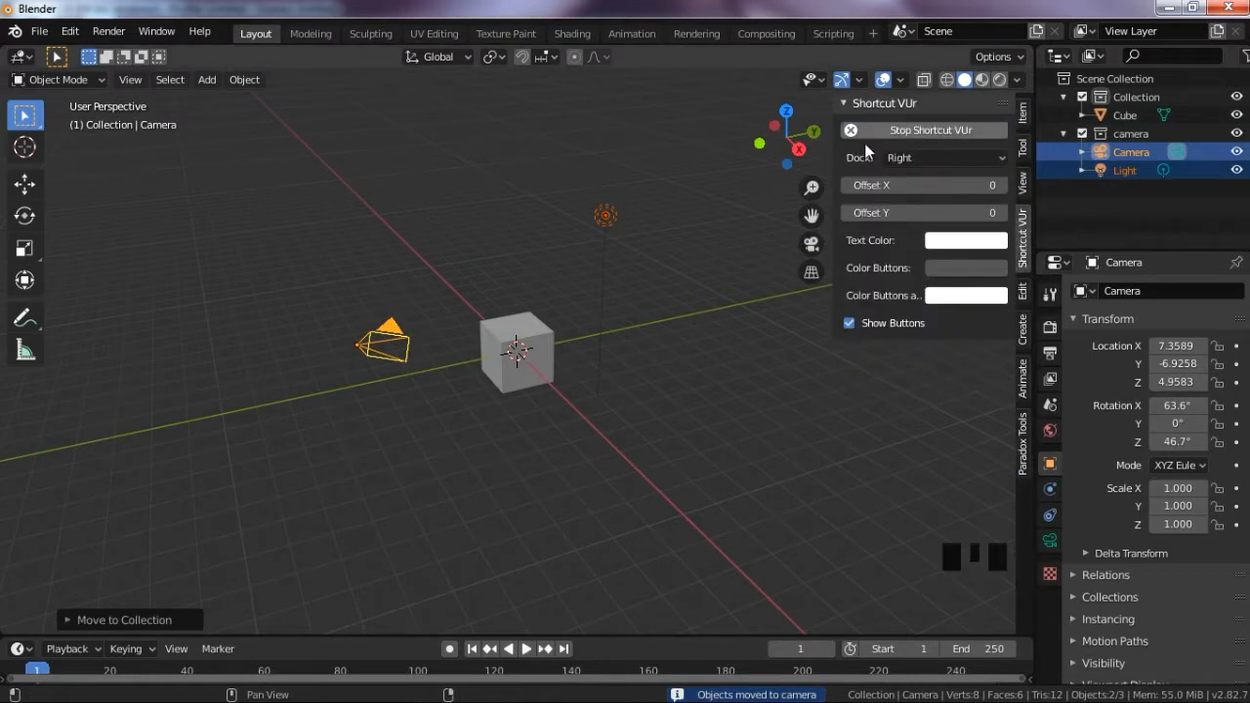
key("n")
- Hide the "camera" collection in the viewport and collapse it in the outliner
left_click(874, 496)
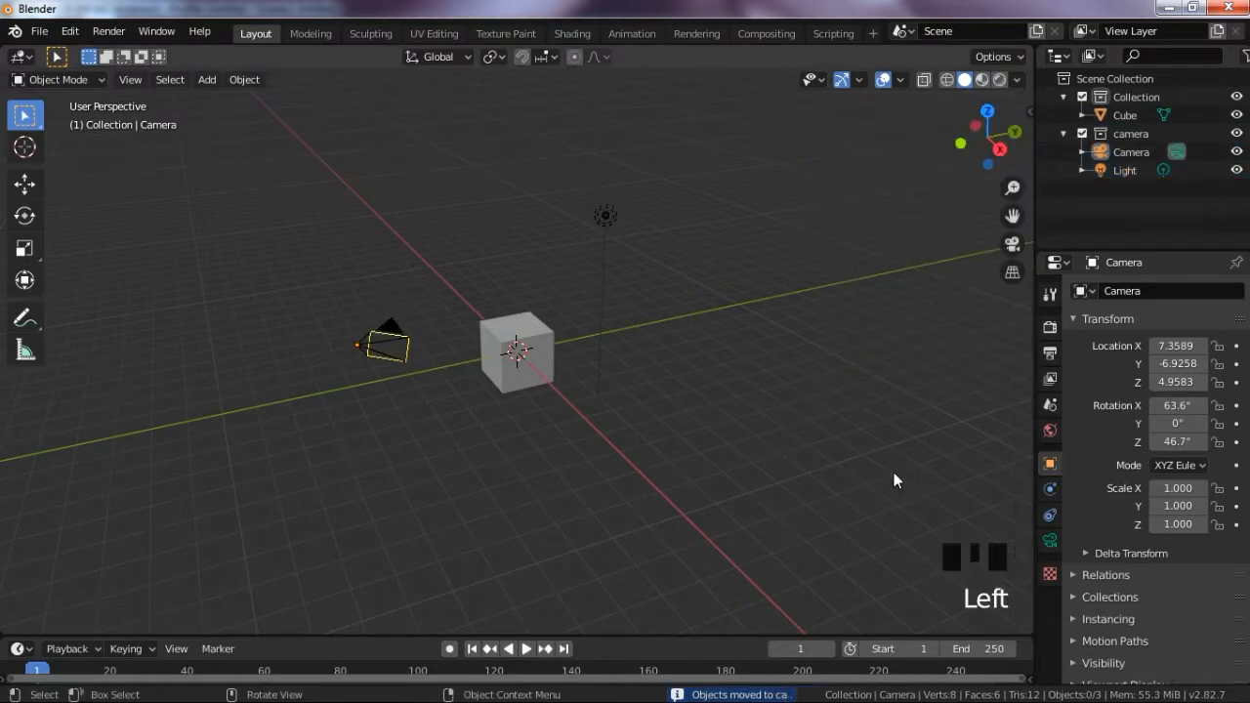
left_click(668, 410)
left_click(607, 219)
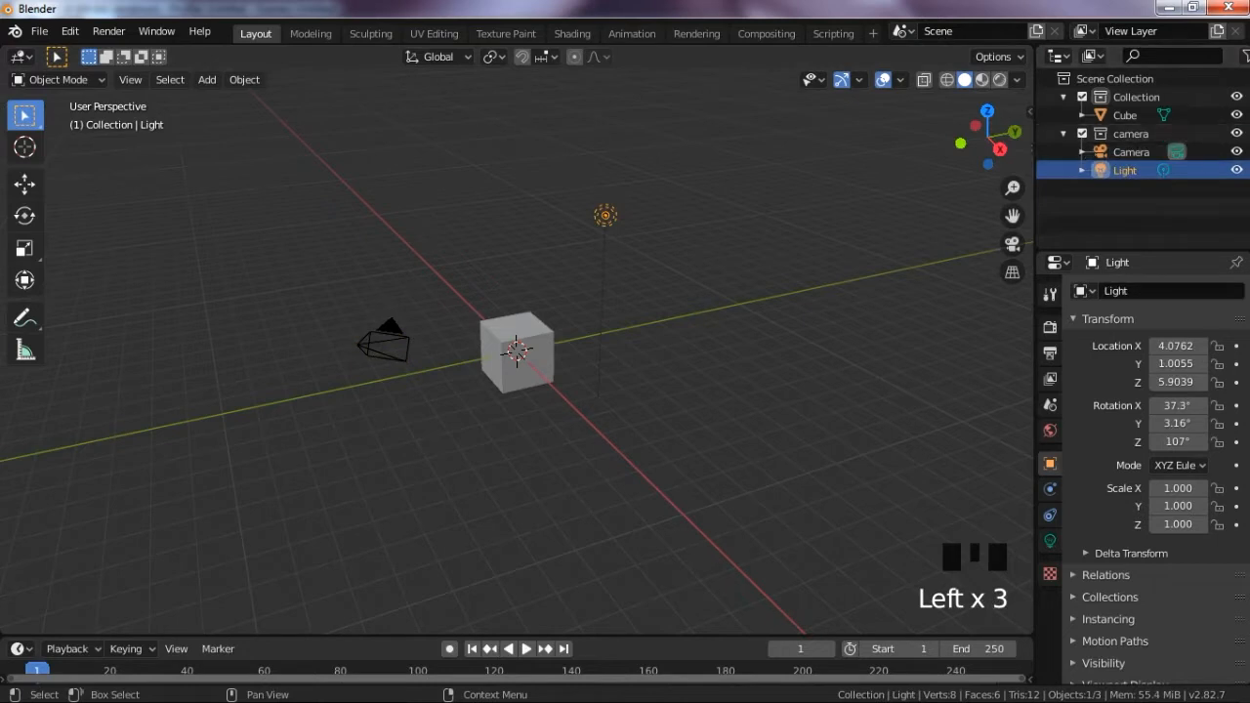
left_click(1236, 133)
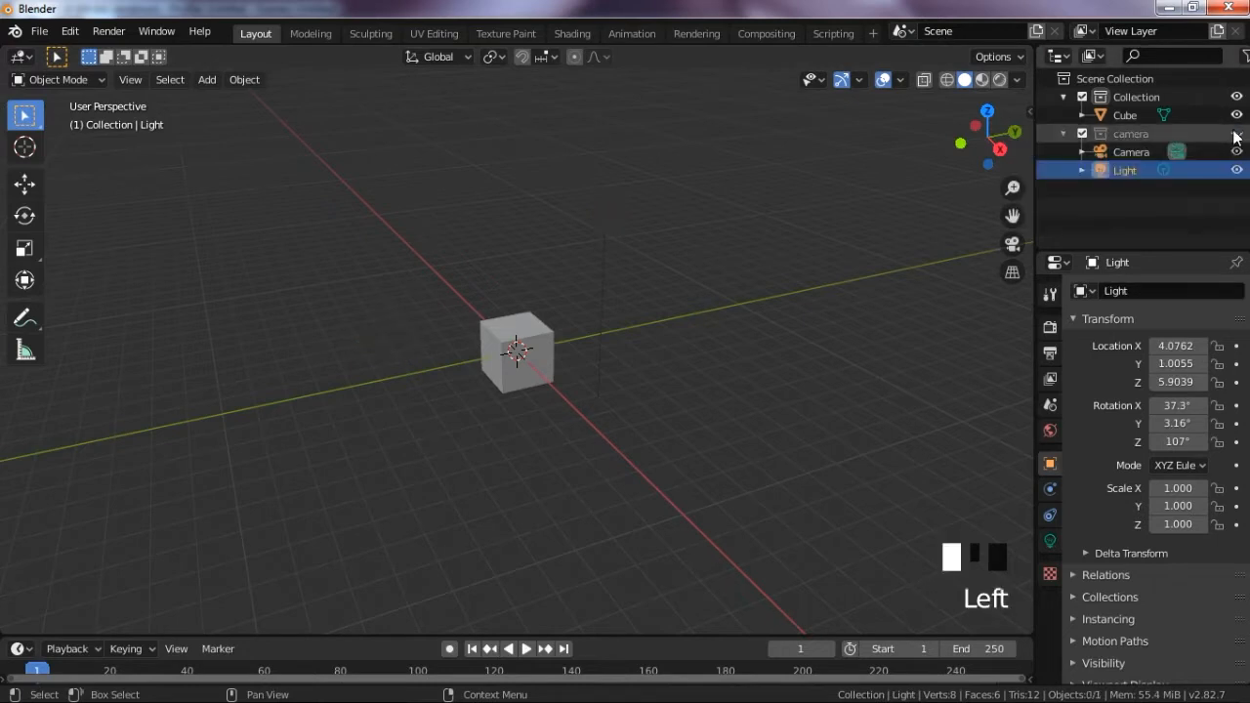
left_click(844, 298)
scroll(845, 303, "up", 2)
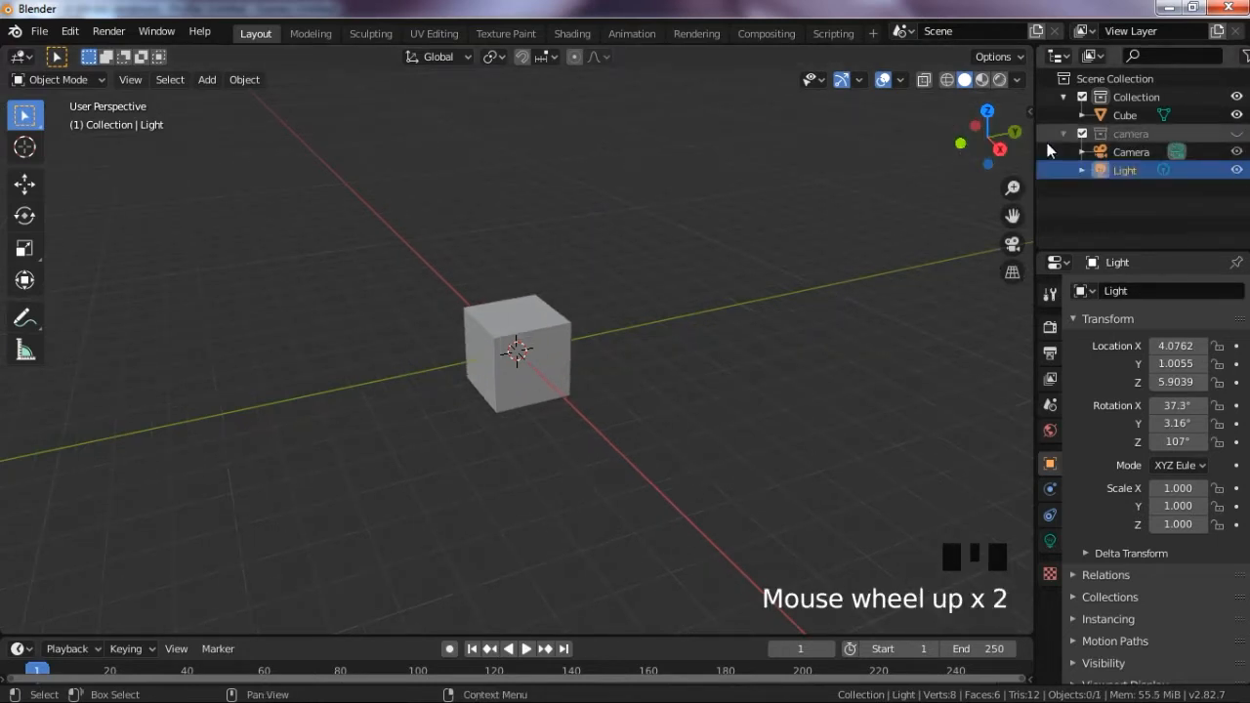
left_click(1064, 134)
scroll(518, 379, "down", 2)
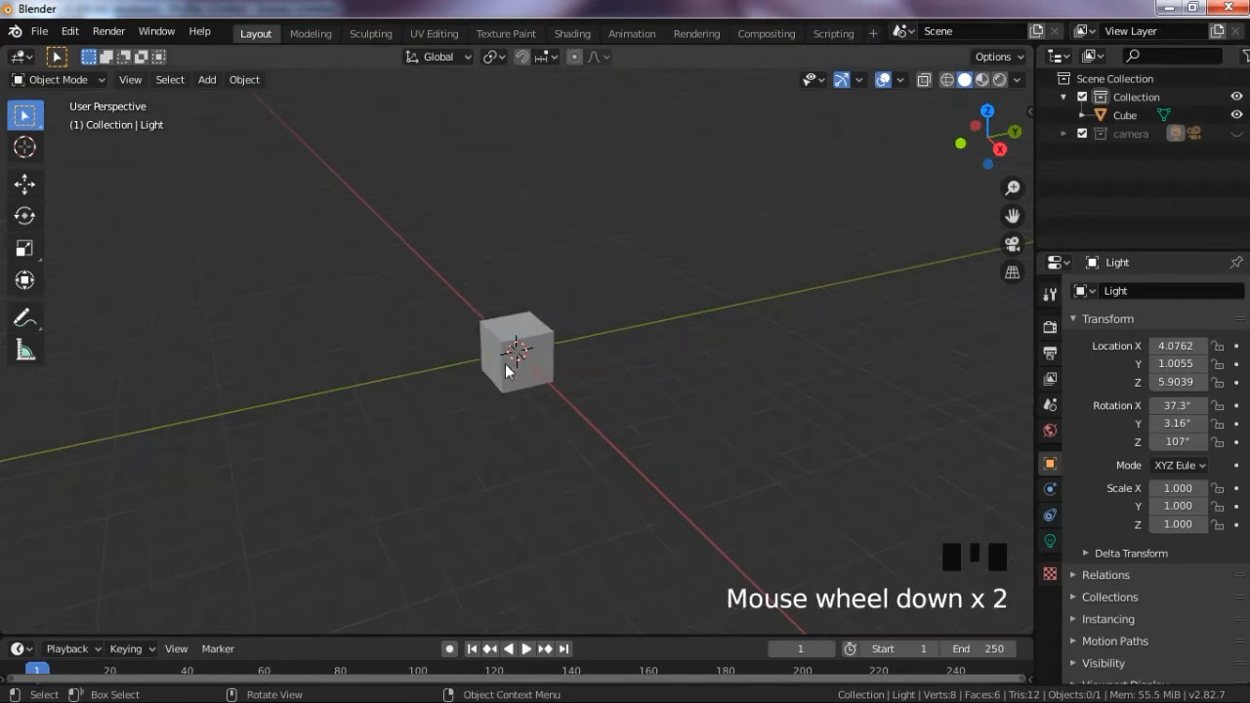
- Switch to Windows Photo Viewer, examine the home2 reference image's base and stairs, and return to Blender
left_click(382, 691)
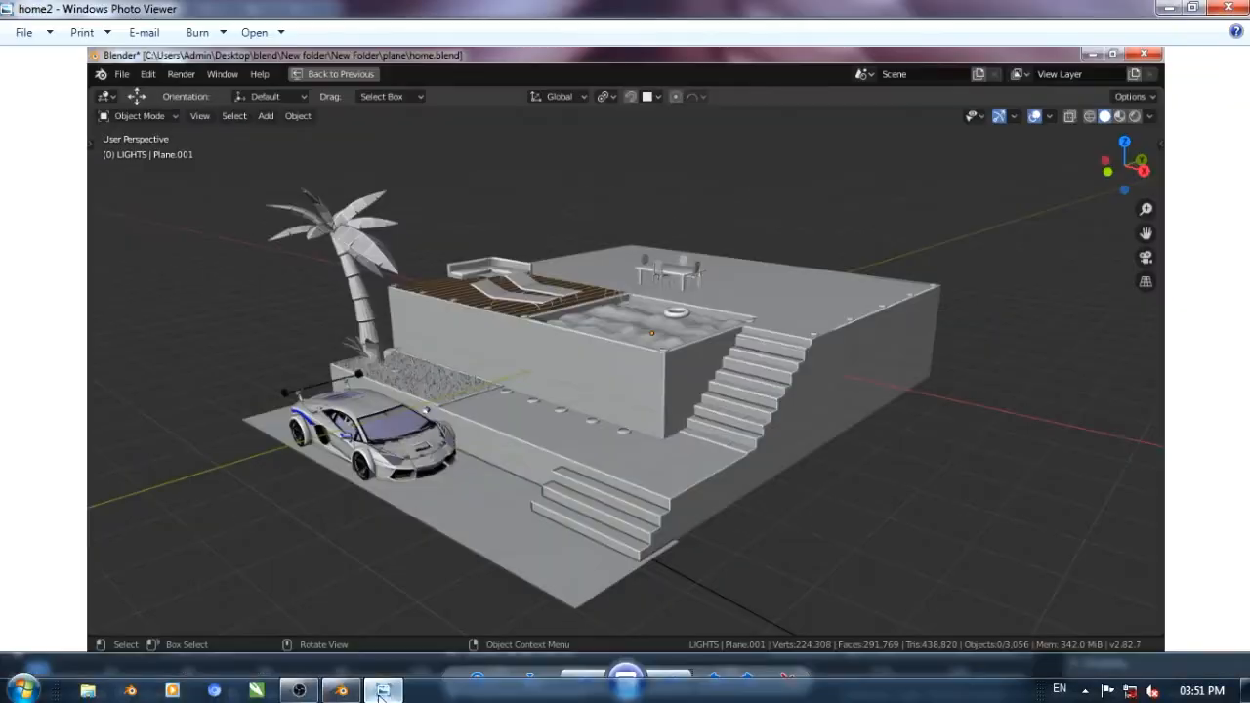
scroll(671, 521, "up", 3)
left_click_drag(751, 209, 464, 326)
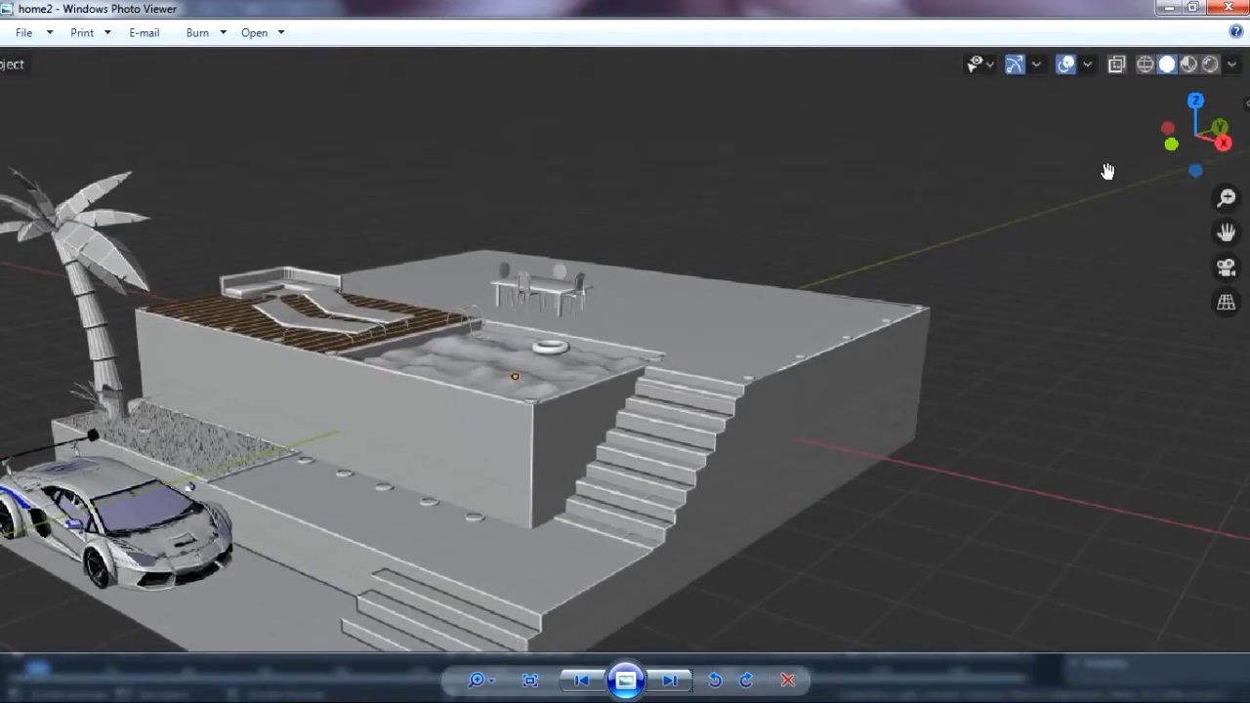
left_click(1168, 8)
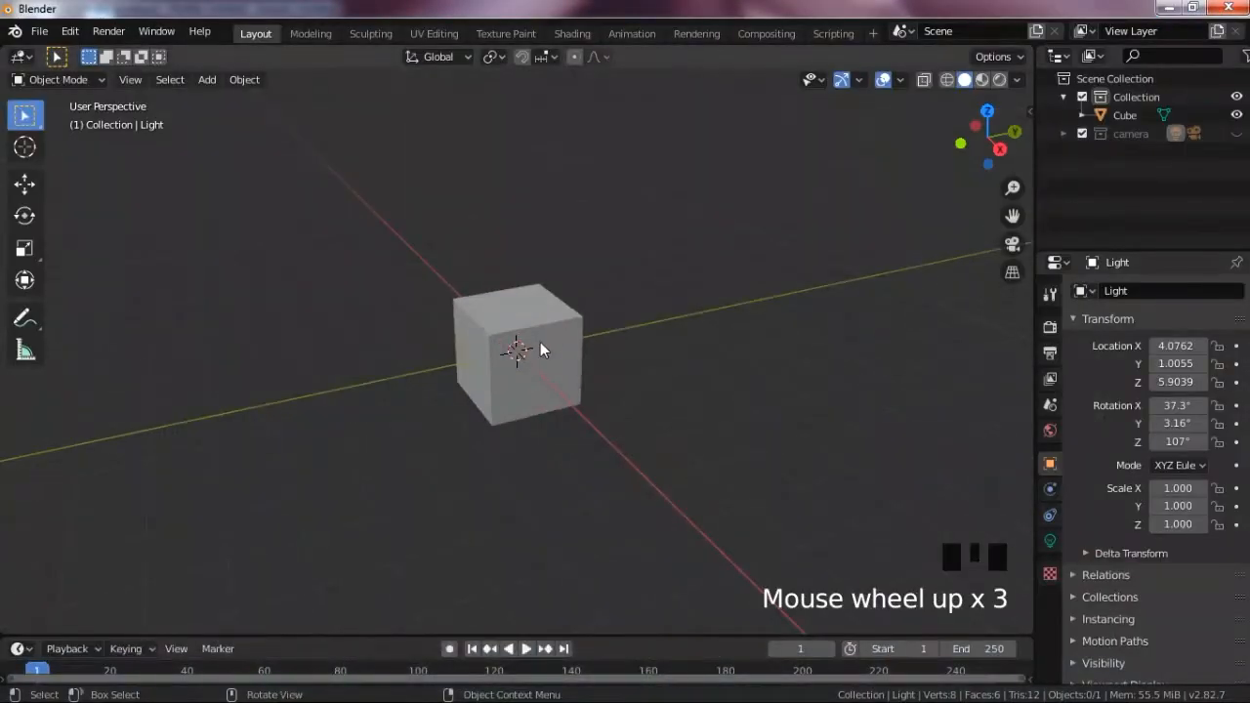
- Scale the cube in X and Y only to about 16.35, keeping its height, to form a flat slab
left_click(546, 340)
scroll(597, 330, "down", 5)
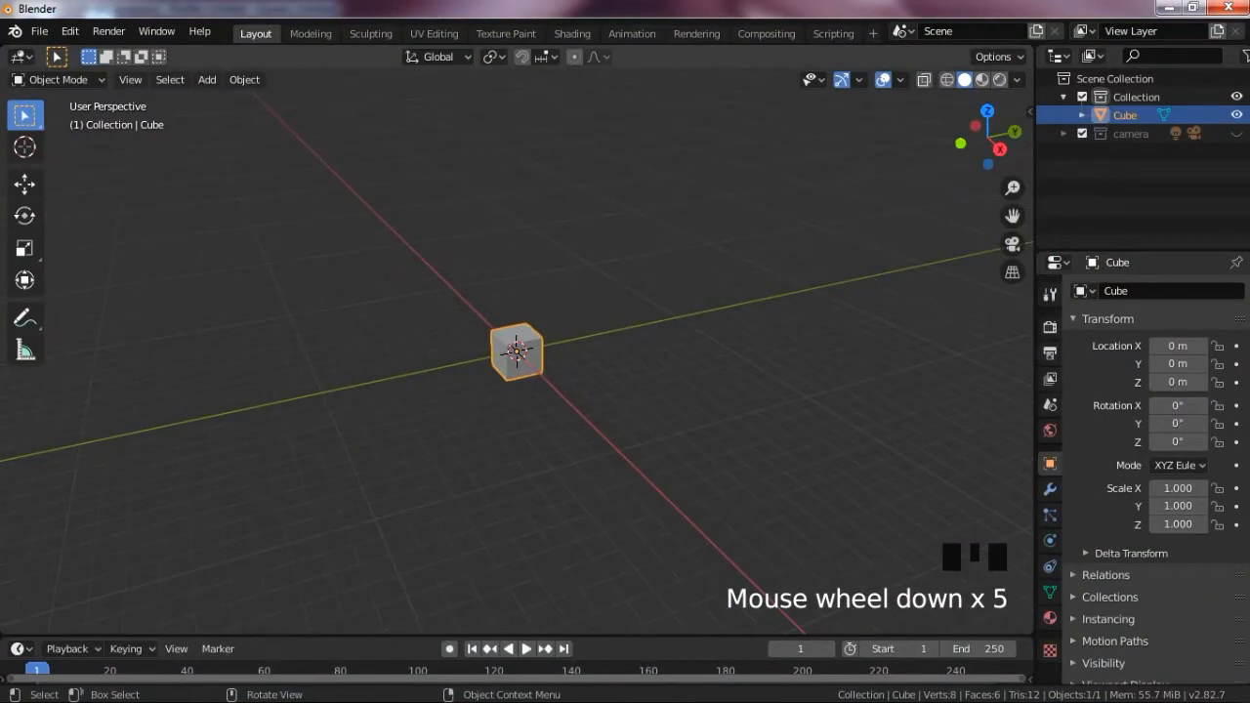
key("s")
key("shift+z")
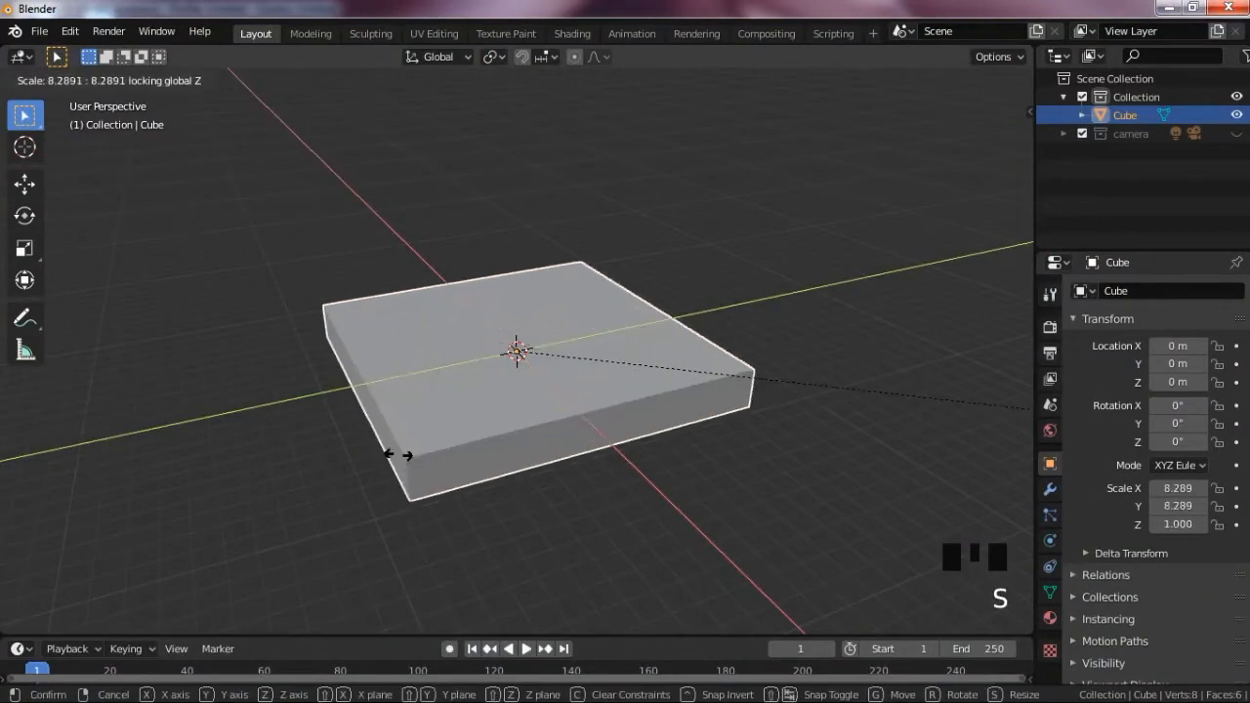
left_click(454, 433)
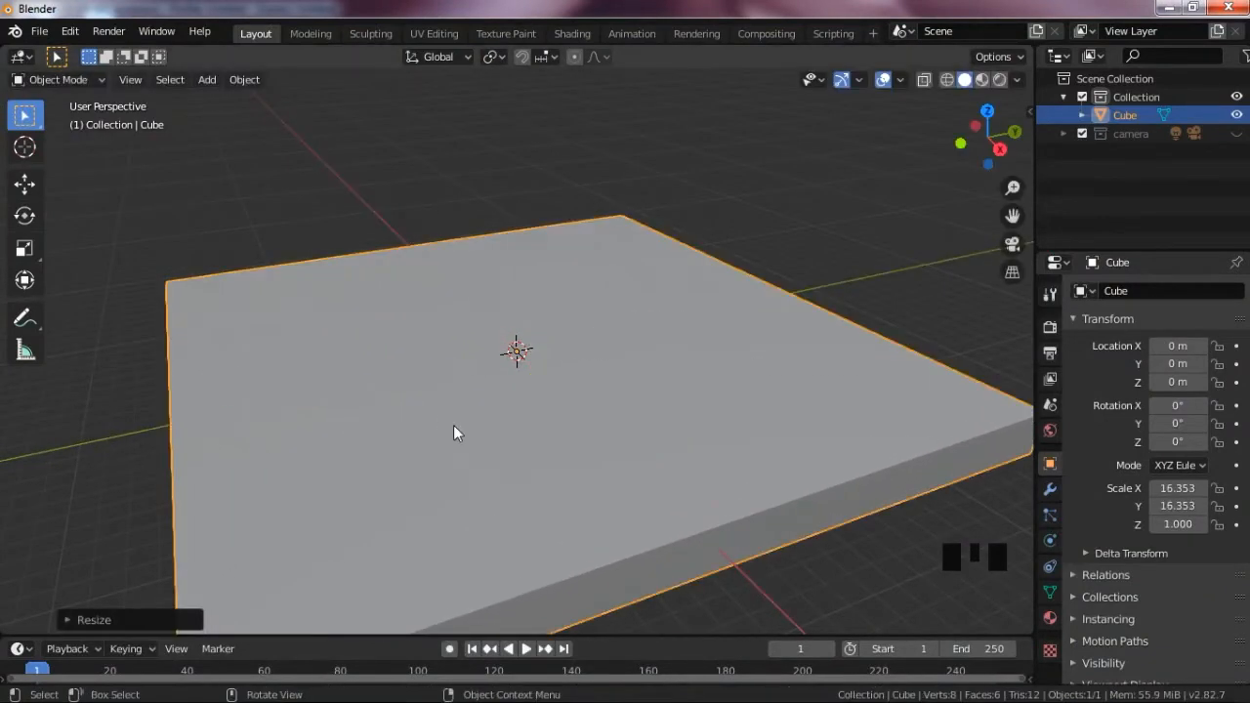
- Duplicate the slab's bottom face in place in Edit Mode
scroll(782, 357, "down", 9)
scroll(976, 210, "up", 5)
left_click_drag(988, 132, 1021, 170)
left_click_drag(989, 164, 1074, 68)
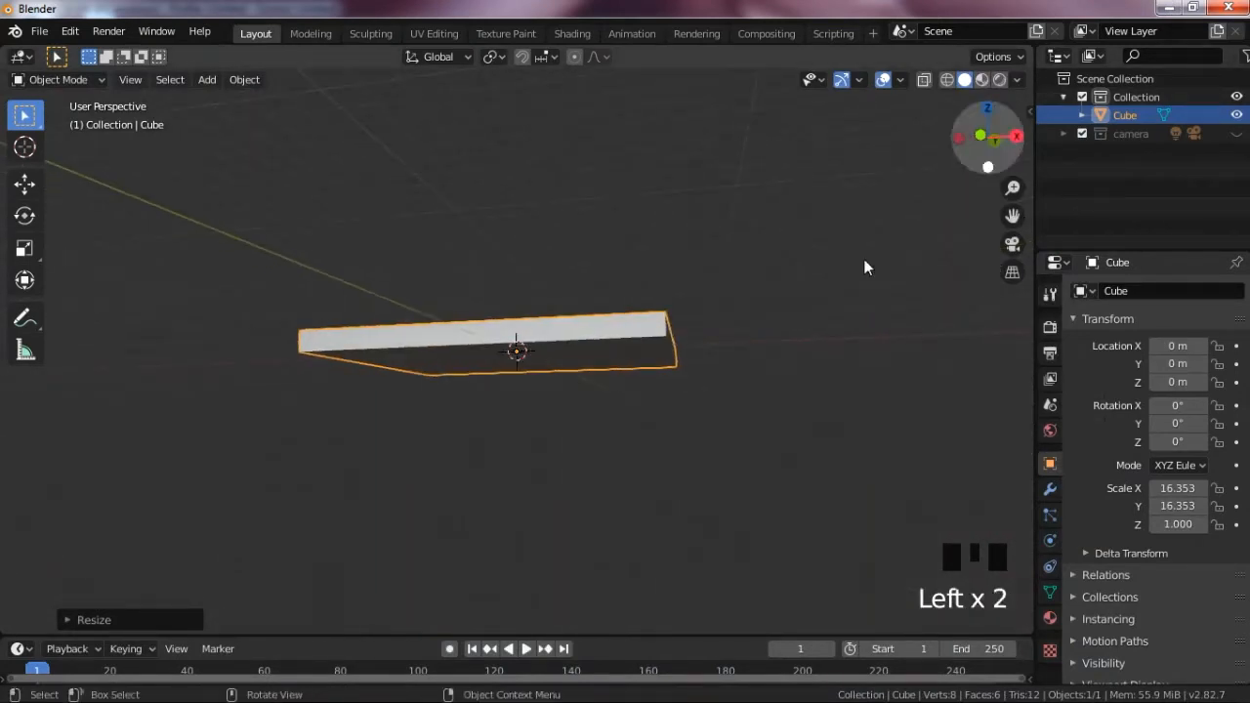
key("Tab")
left_click_drag(988, 127, 1015, 147)
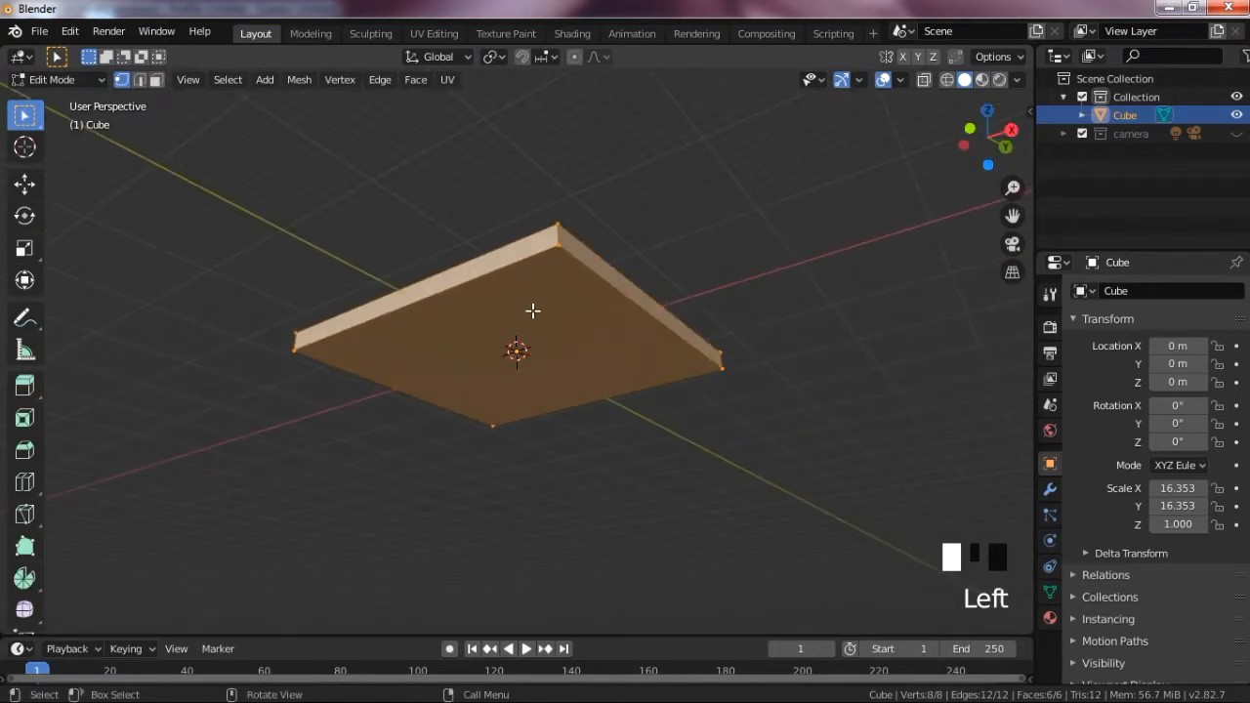
key("3")
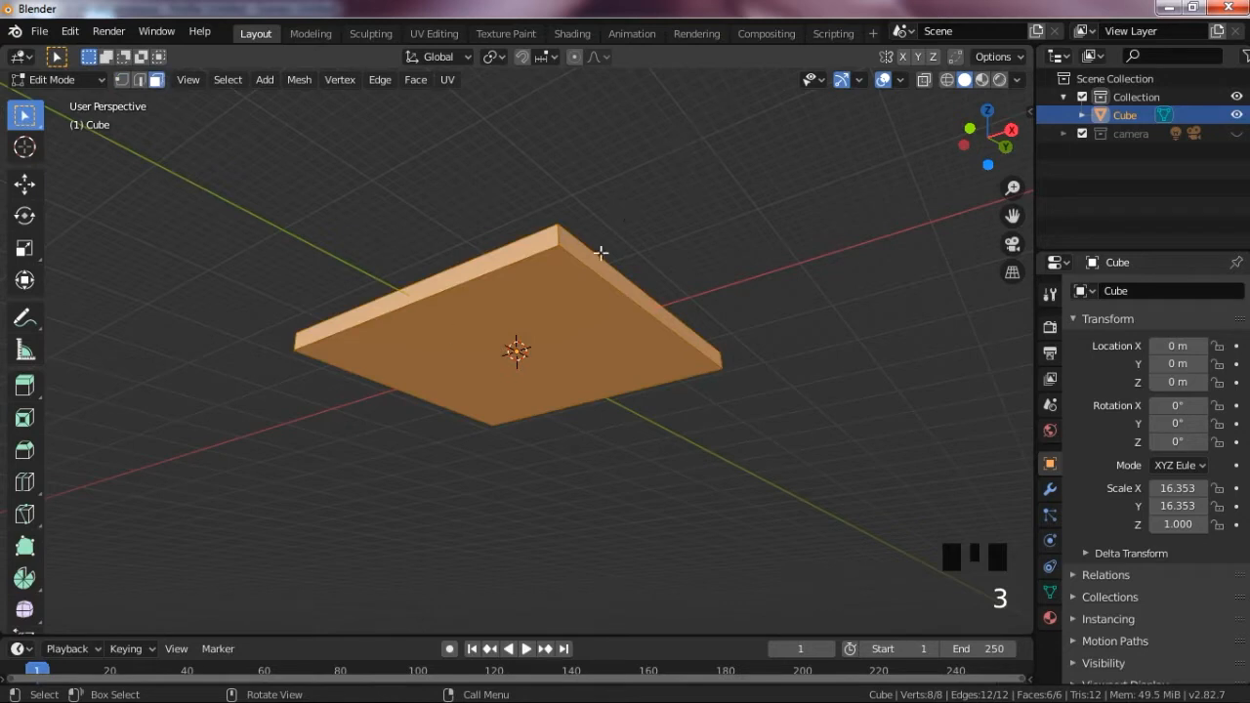
left_click(577, 304)
key("shift+d")
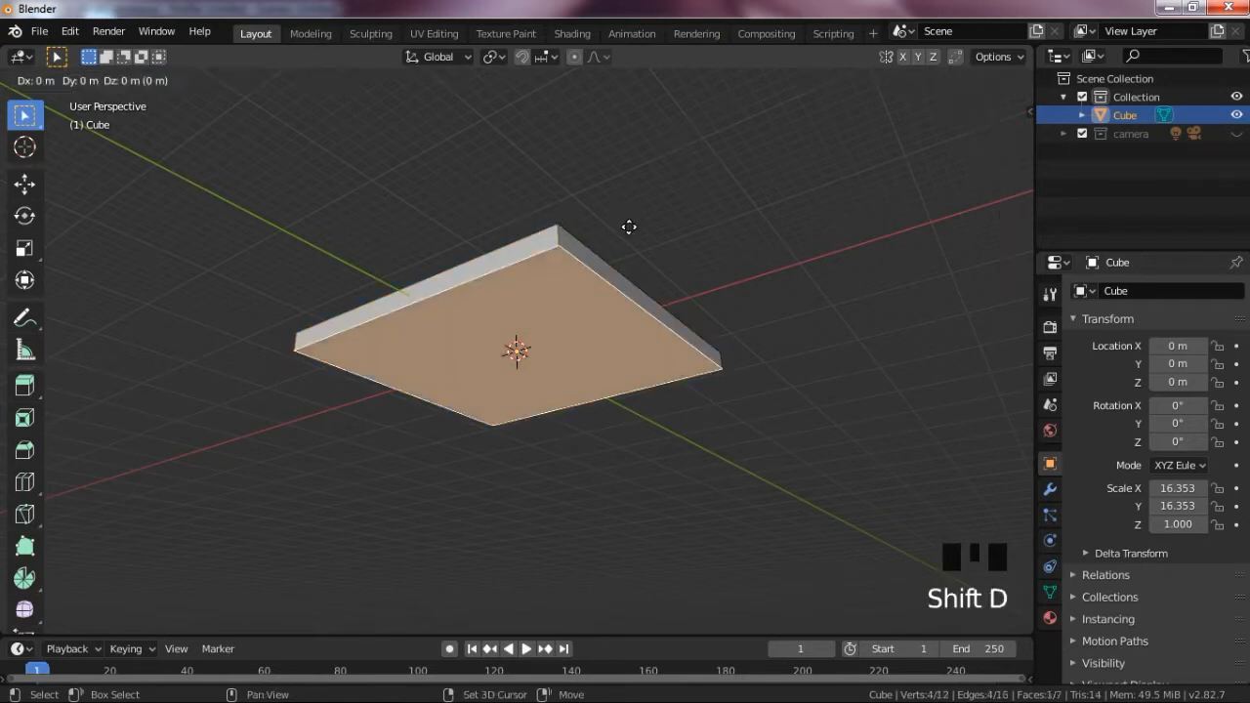
right_click(629, 227)
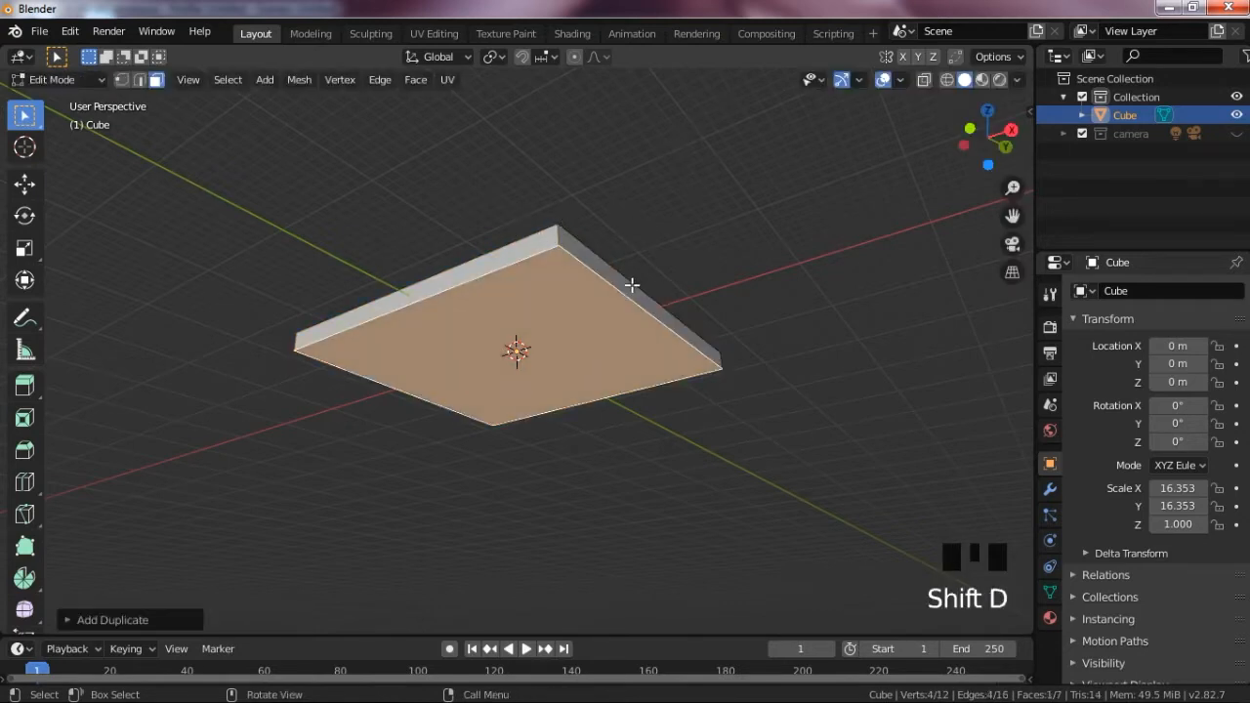
- Enlarge the duplicated face far beyond the slab as a ground plane and lower it about 0.1 m along Z
key("s")
left_click(960, 282)
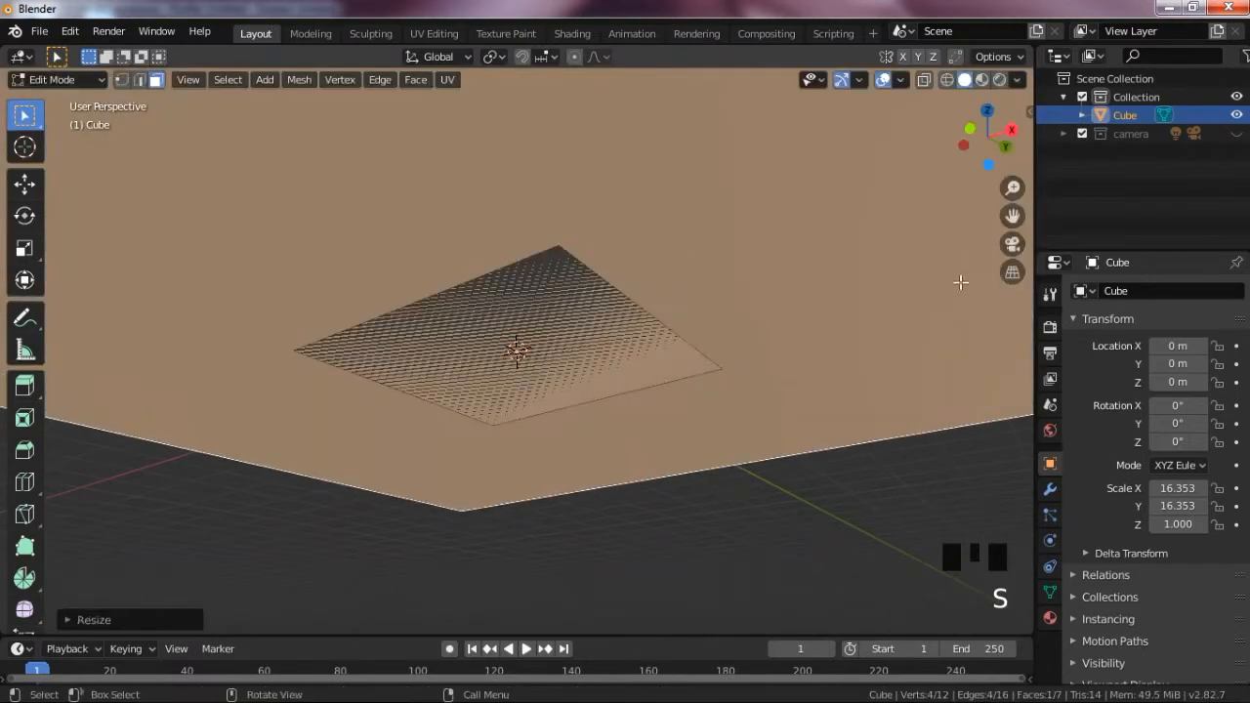
key("g")
key("z")
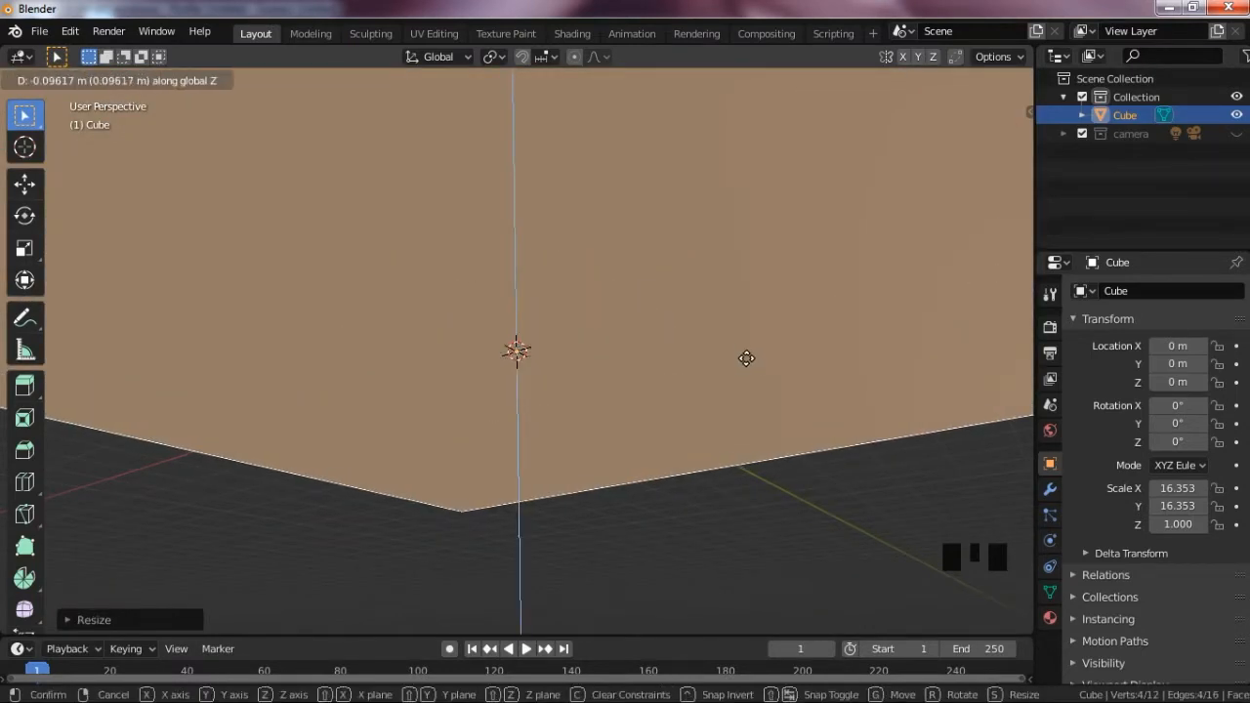
left_click(748, 355)
- Separate the enlarged ground face into its own object and return to Object Mode
left_click_drag(980, 139, 829, 276)
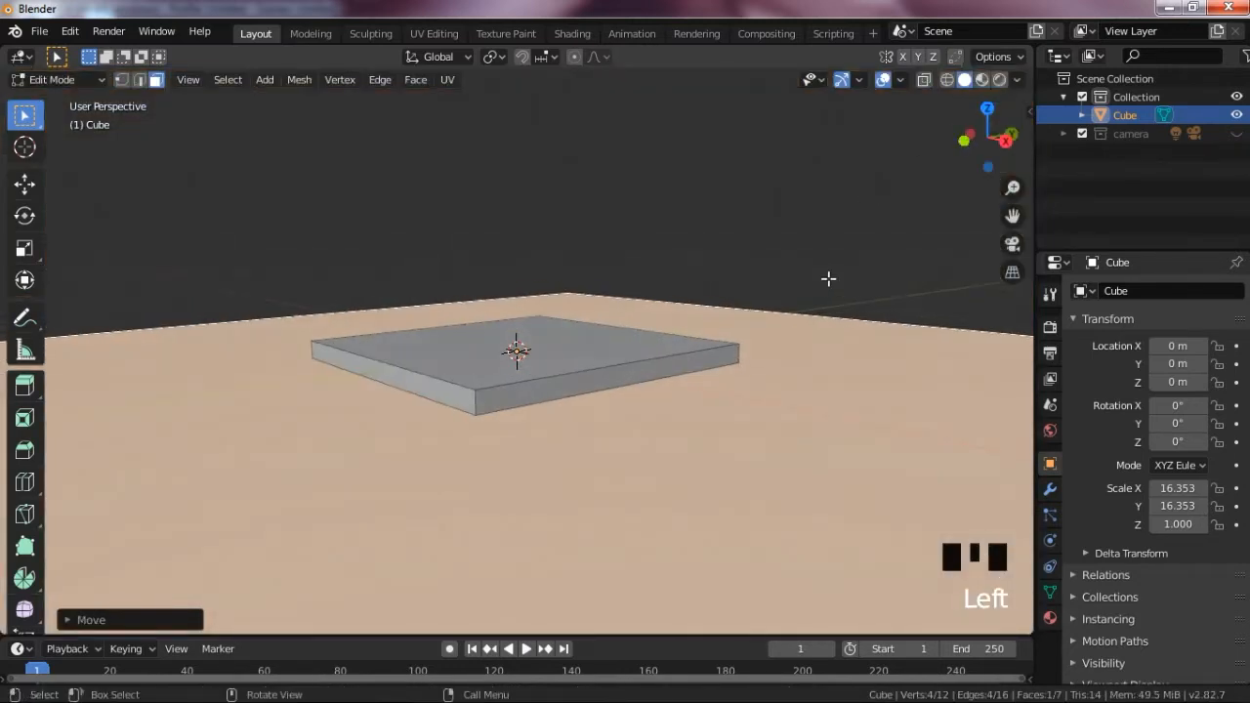
key("p")
left_click(757, 291)
key("Tab")
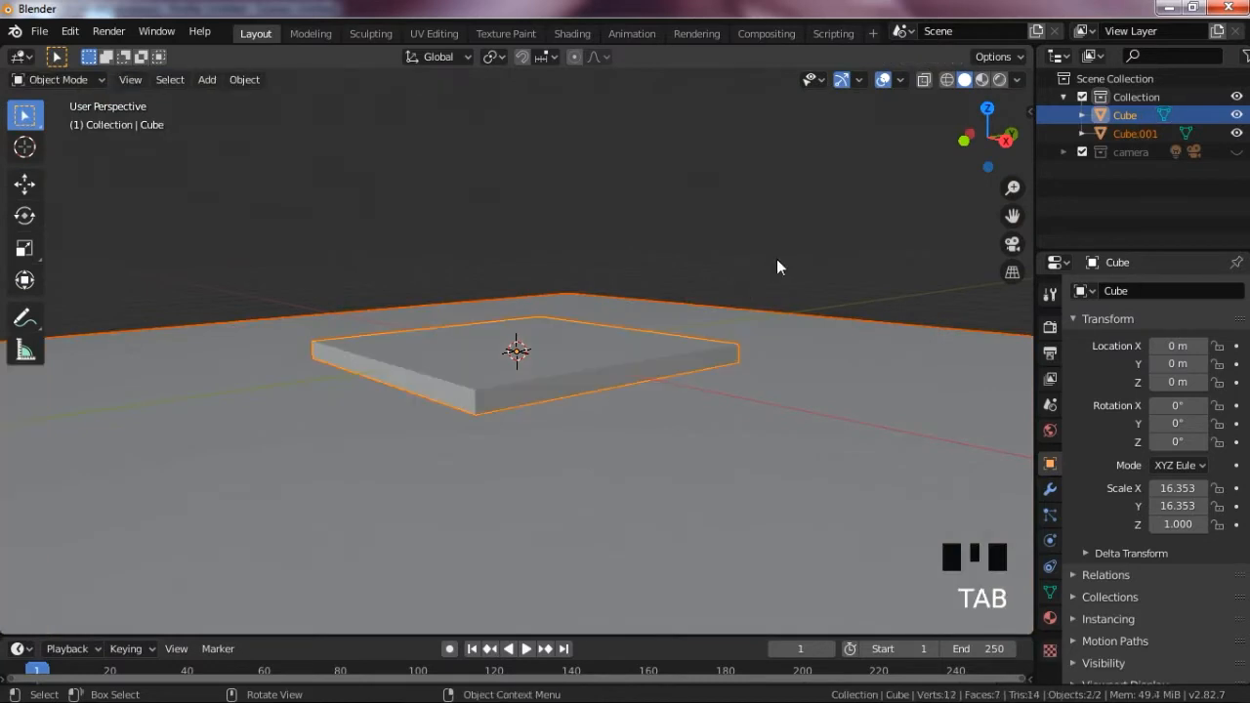
- Scale the slab in X and Y only to about 24.39, keeping its height
left_click(752, 286)
scroll(640, 322, "up", 4)
left_click(569, 370)
scroll(730, 307, "up", 4)
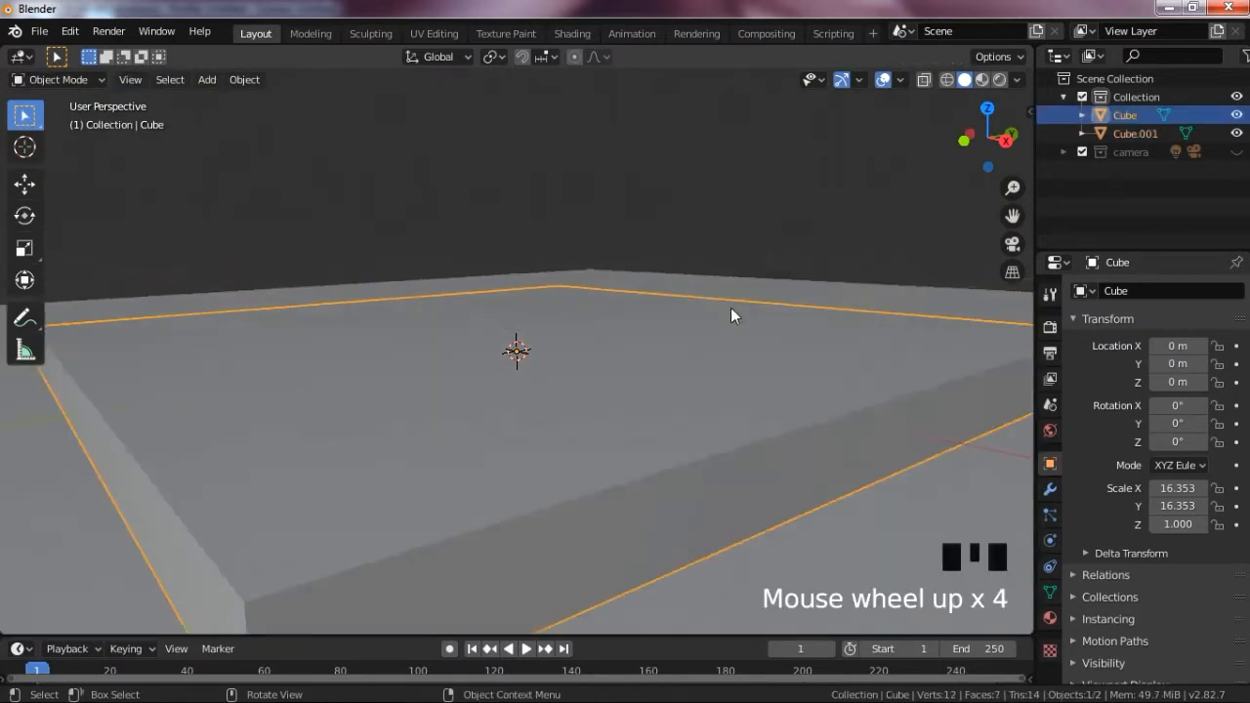
scroll(654, 348, "down", 5)
key("s")
key("shift+z")
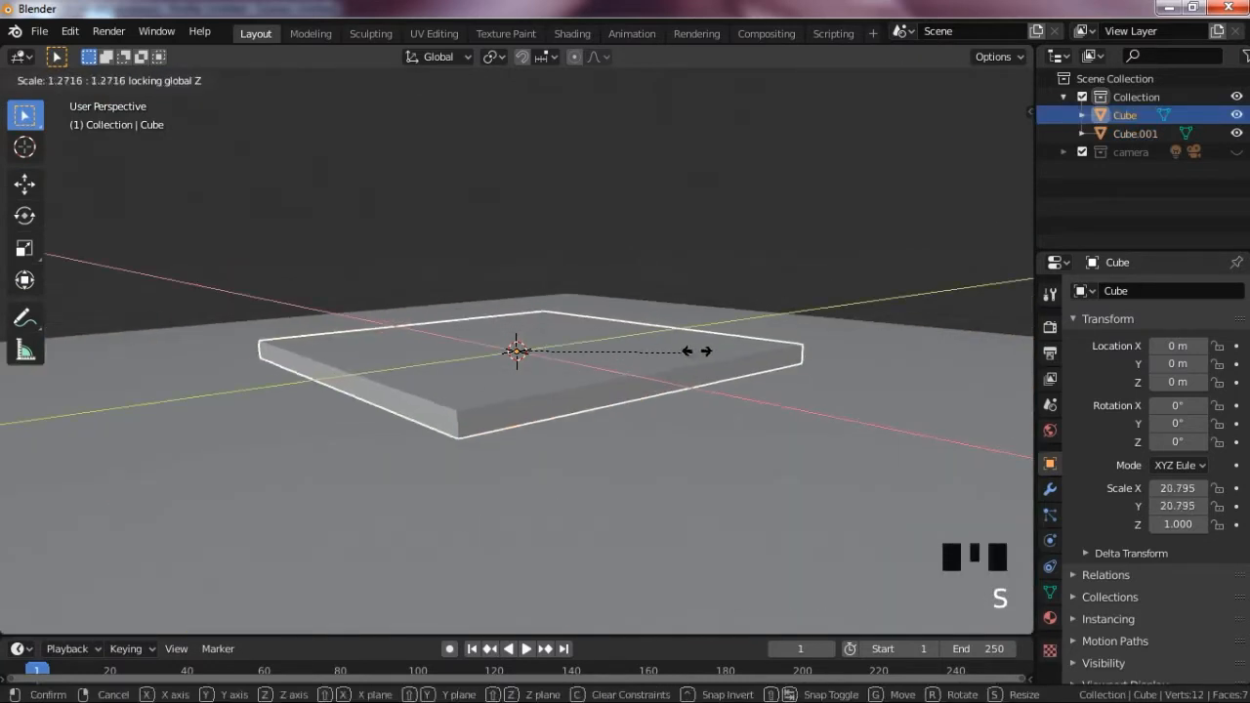
left_click(744, 352)
scroll(744, 352, "down", 4)
scroll(743, 348, "up", 6)
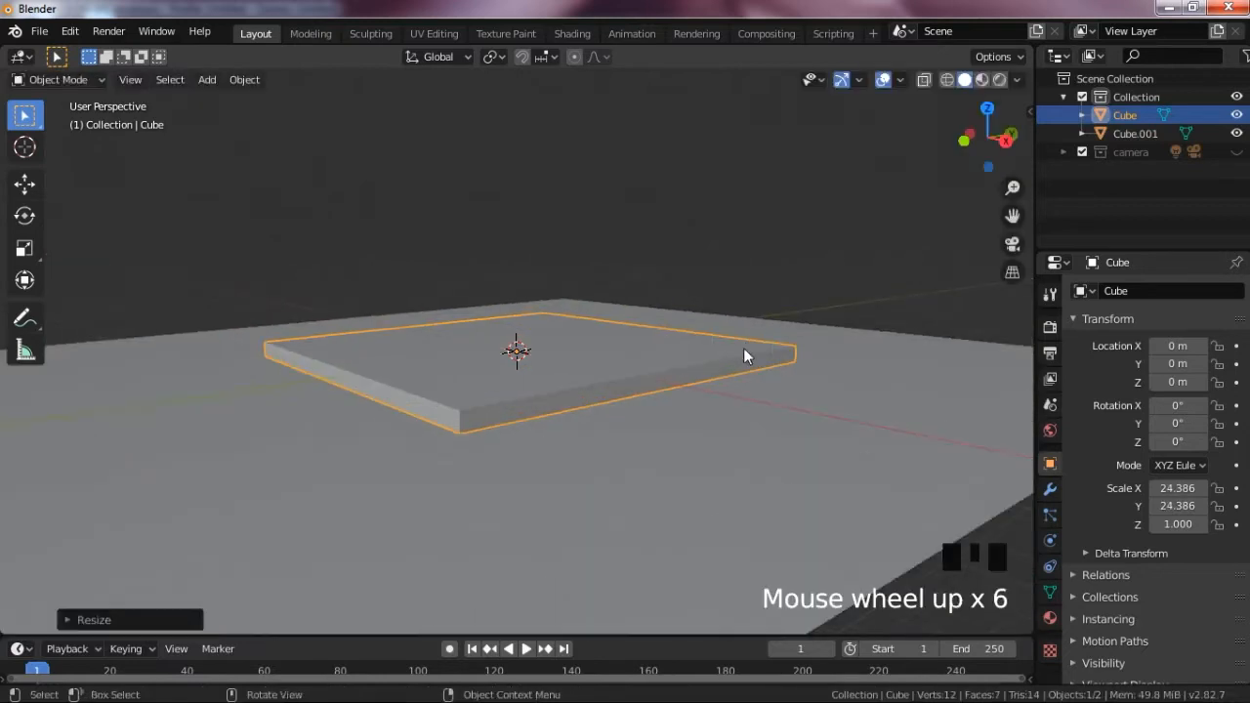
- In Edit Mode, add a loop cut across the slab parallel to the X axis and slide it towards the negative Y side
mouse_move(986, 136)
left_mouse_down()
mouse_move(962, 146)
mouse_move(921, 136)
mouse_move(943, 111)
mouse_move(909, 159)
mouse_move(967, 134)
left_mouse_up()
key("Tab")
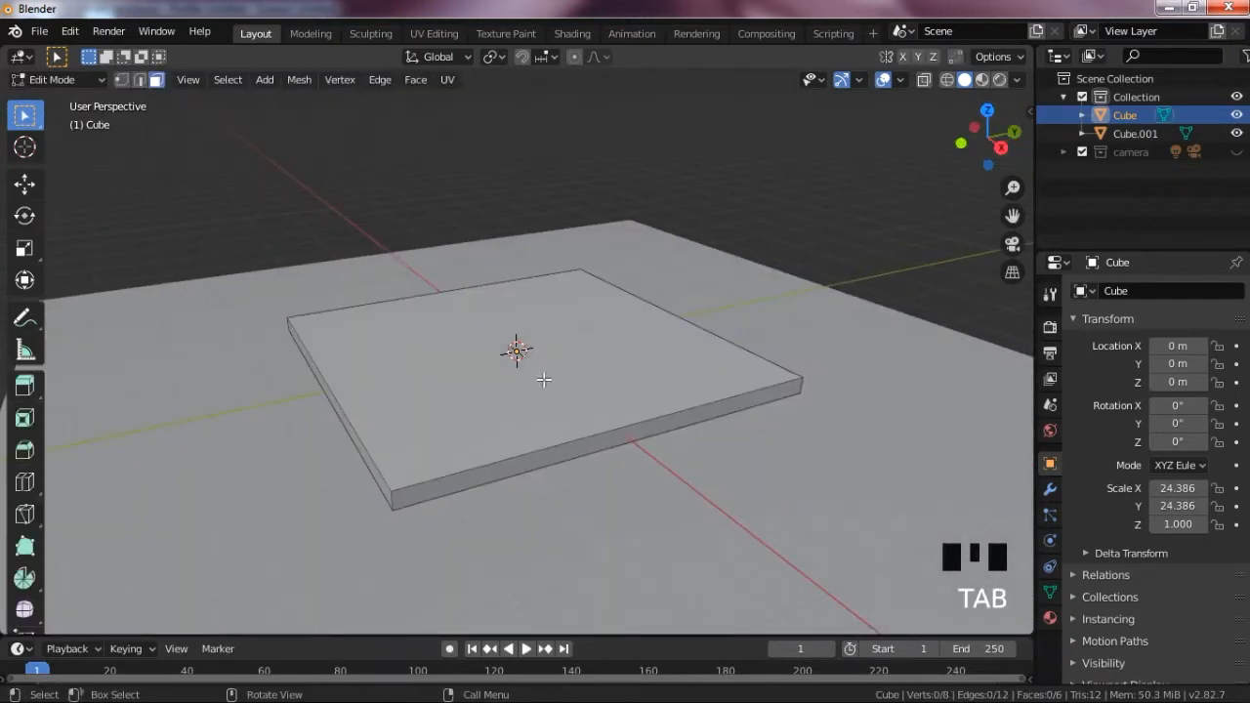
scroll(517, 430, "up", 2)
key("ctrl+r")
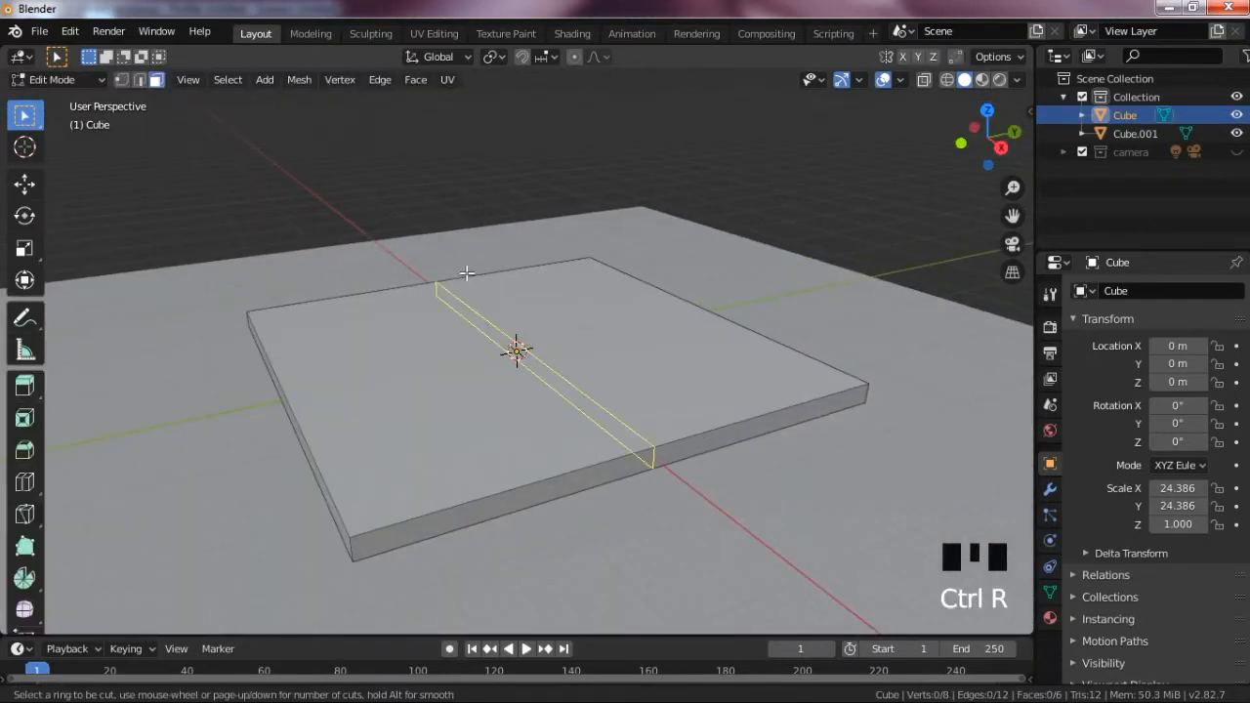
left_click(463, 273)
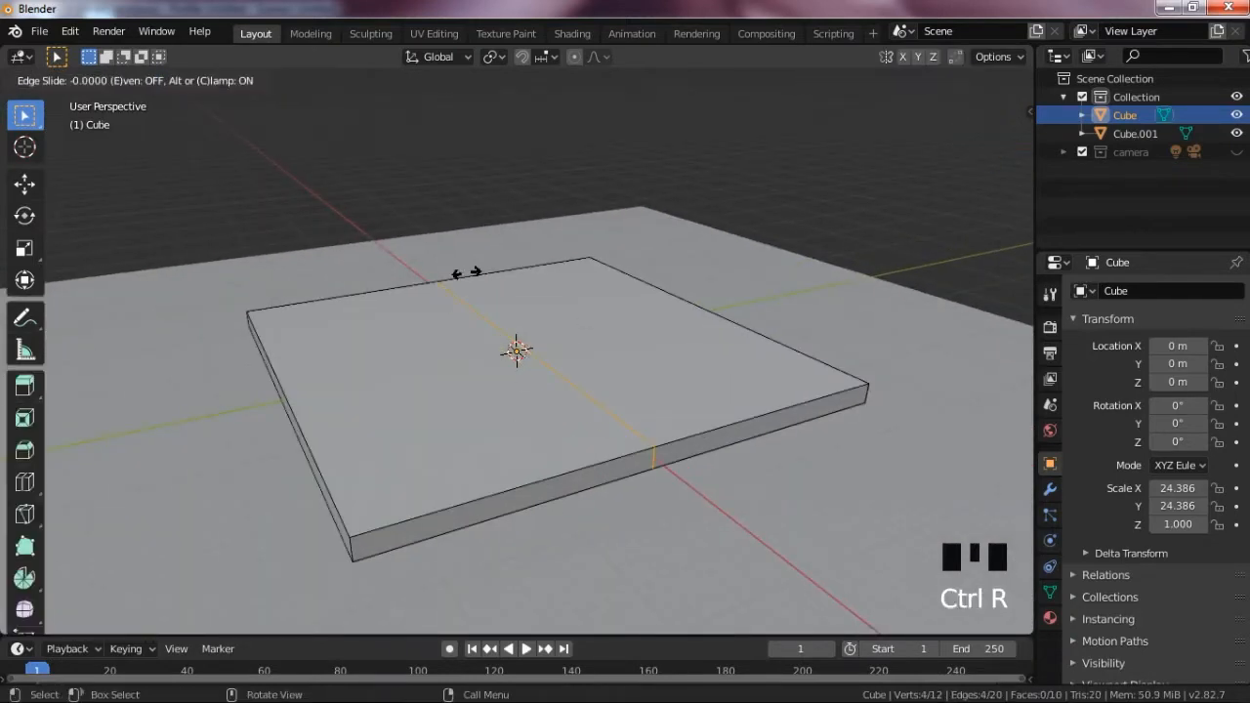
left_click(364, 355)
- Add a second loop cut across the slab parallel to the Y axis and slide it by about 0.62 towards the positive X edge
scroll(261, 309, "up", 2)
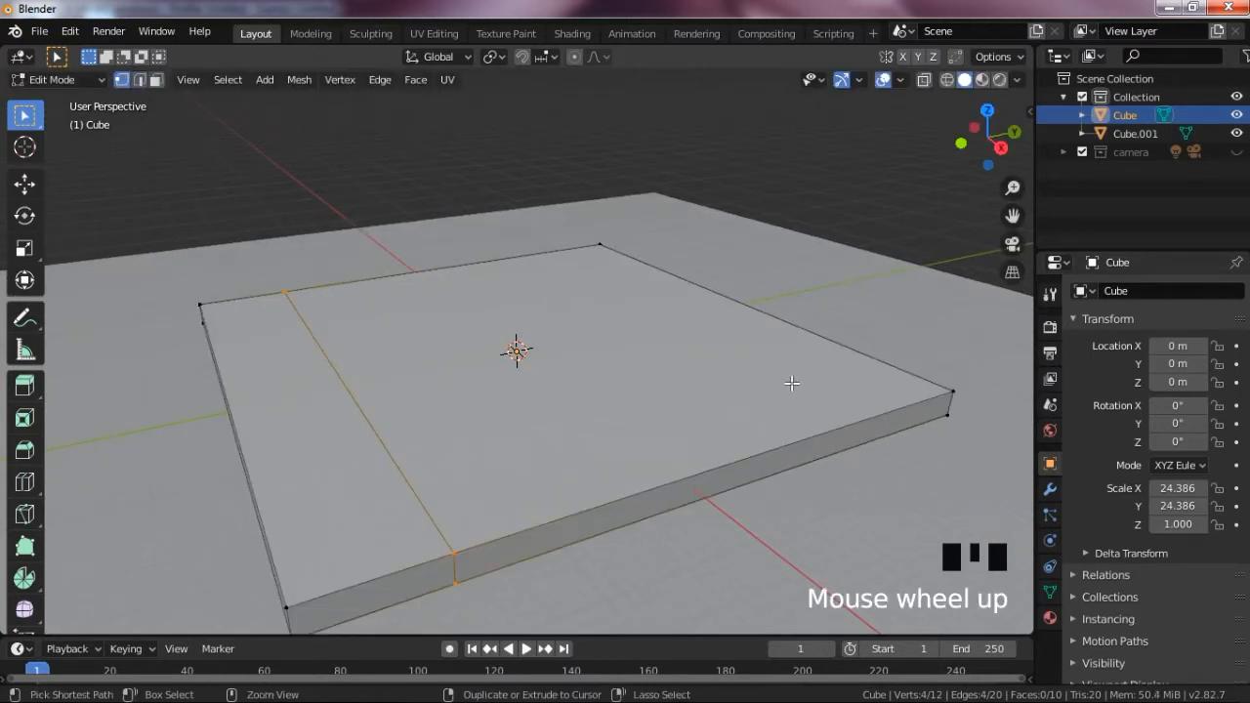
key("ctrl+r")
left_click(774, 358)
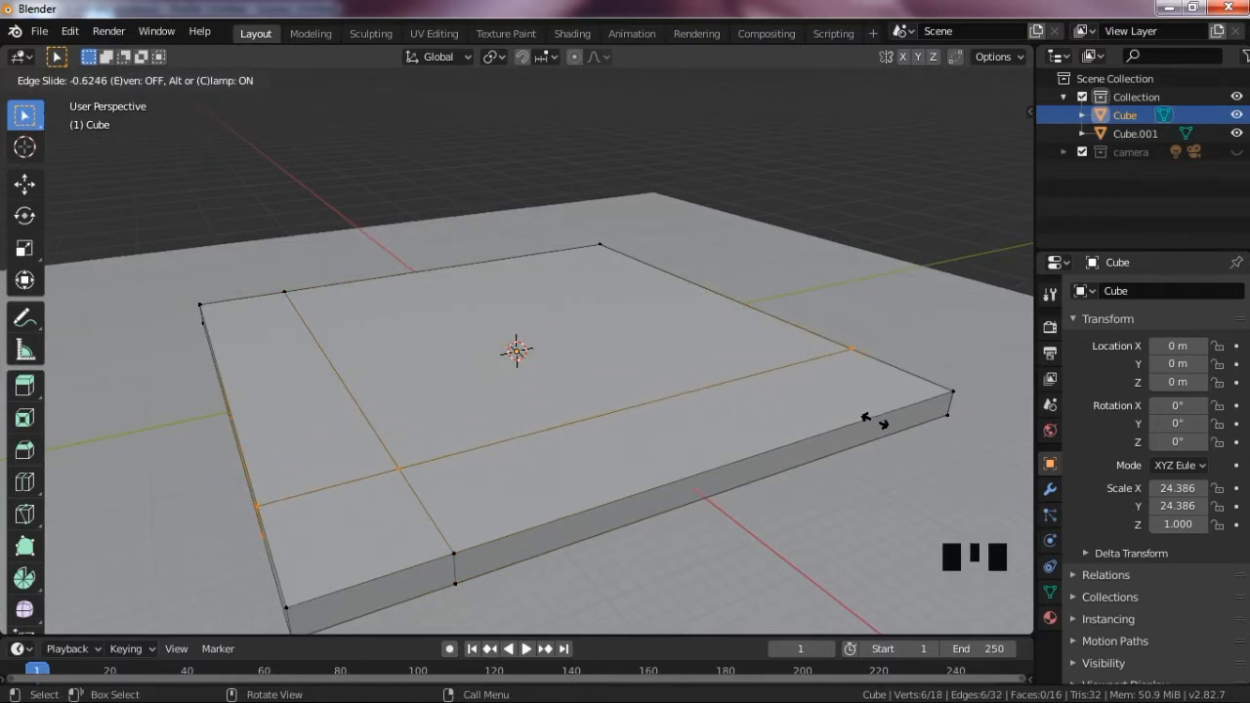
left_click(872, 418)
scroll(884, 375, "down", 3)
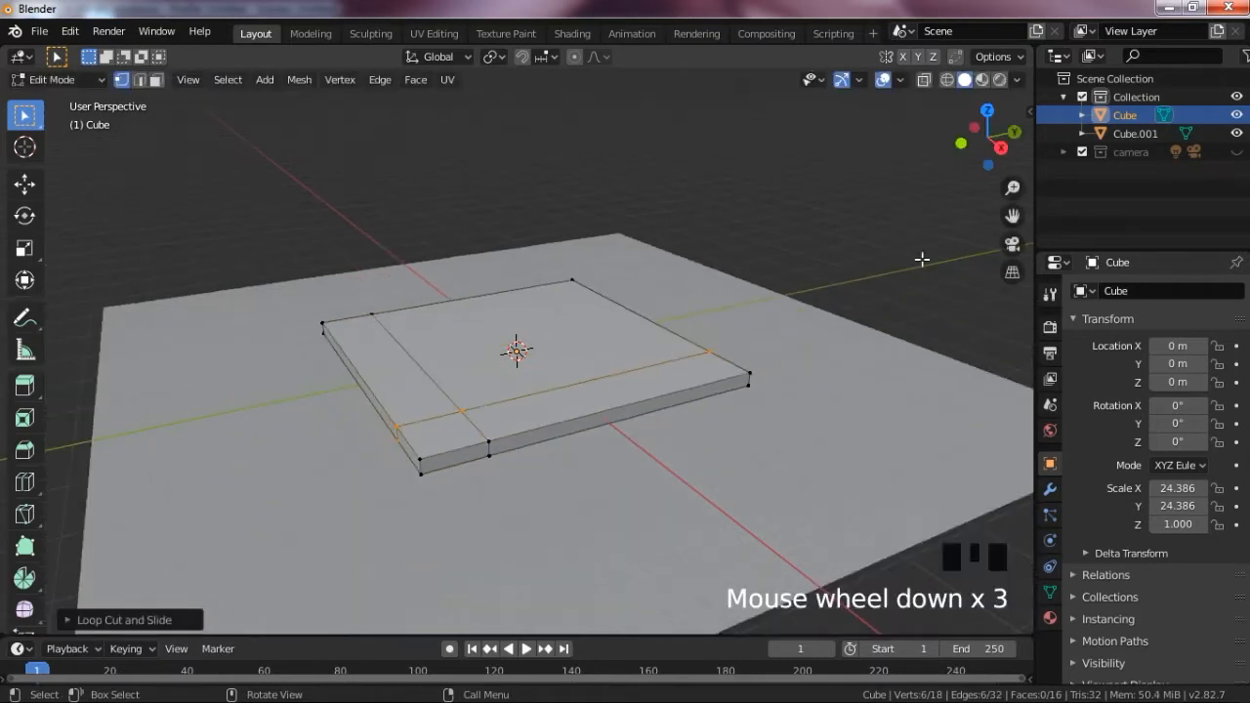
- Add a third loop cut parallel to the X axis in the wider part and slide it close to the first cut
left_click_drag(988, 136, 859, 198)
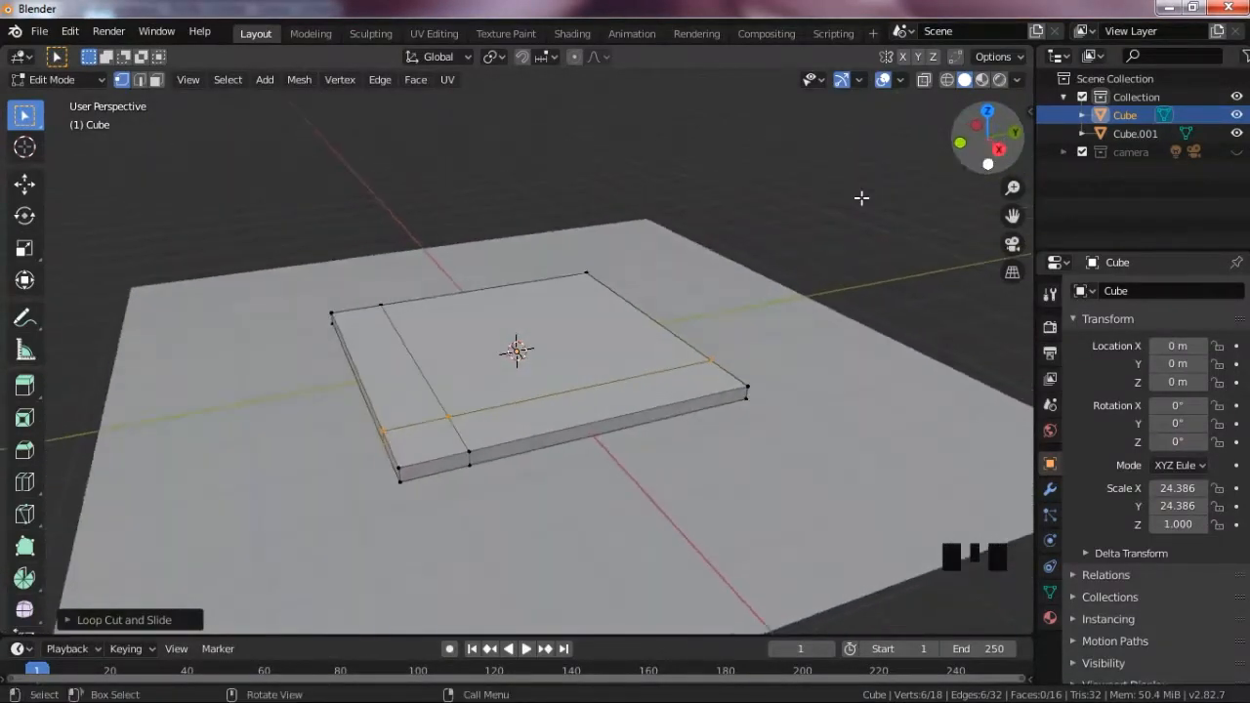
scroll(487, 429, "up", 2)
key("ctrl+r")
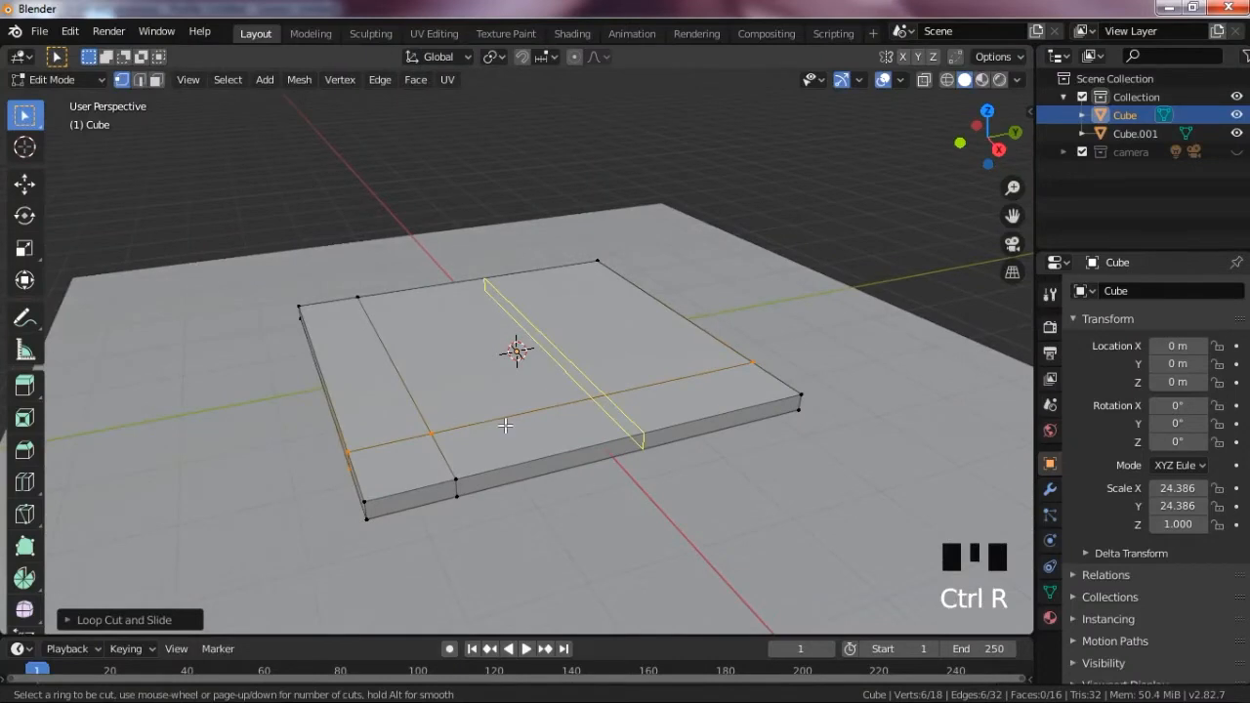
left_click(504, 426)
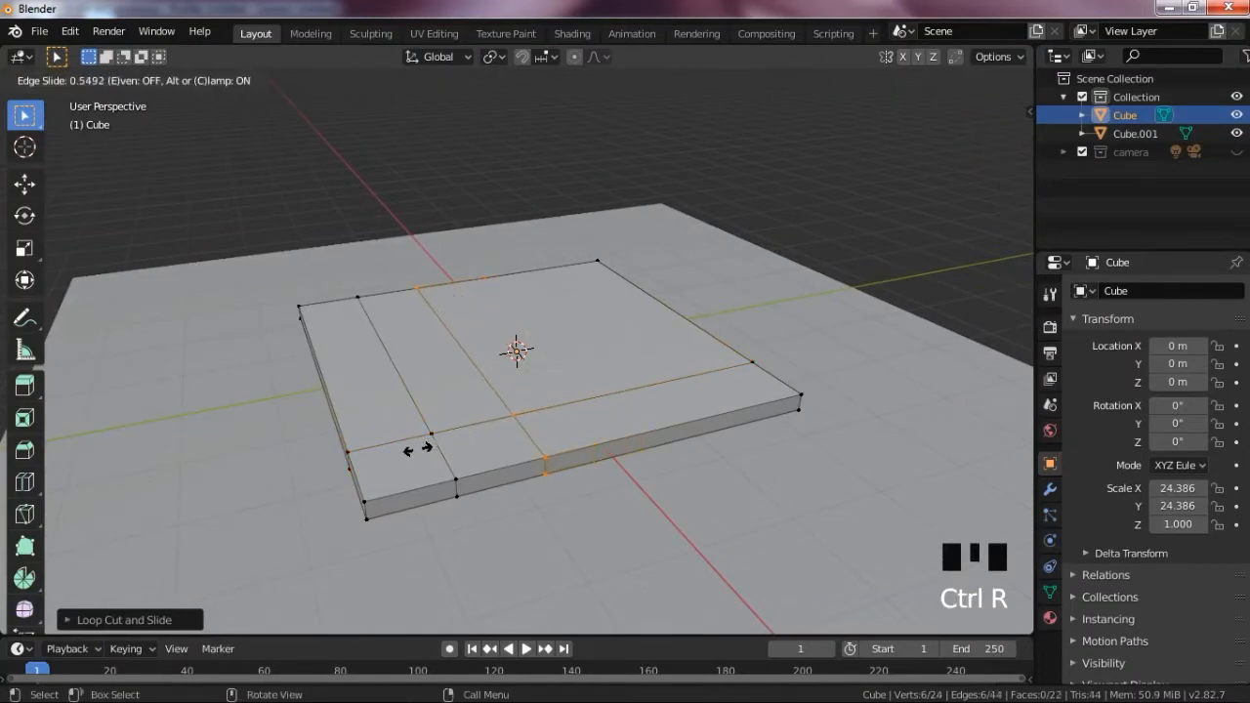
left_click(426, 454)
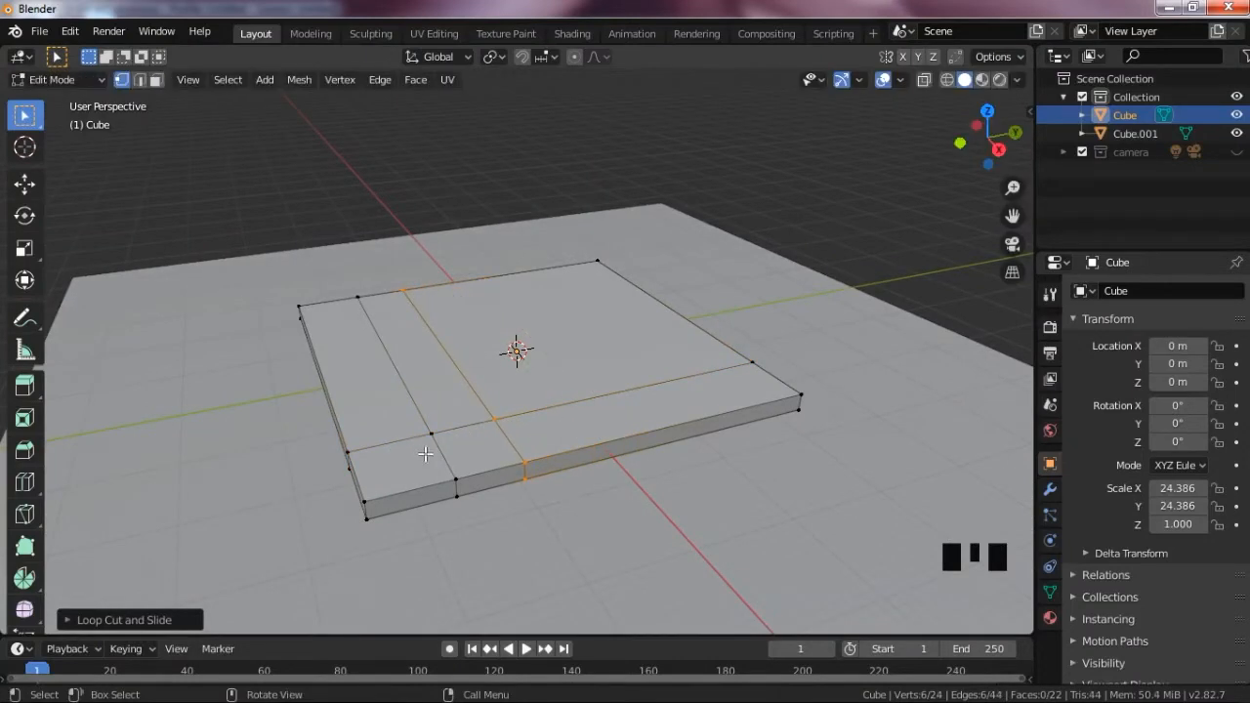
- Select all six vertices of the first cut near the negative Y edge and edge-slide them outwards by about 0.07
key("alt+z")
left_click_drag(337, 286, 379, 373)
left_click_drag(400, 418, 421, 448, "shift")
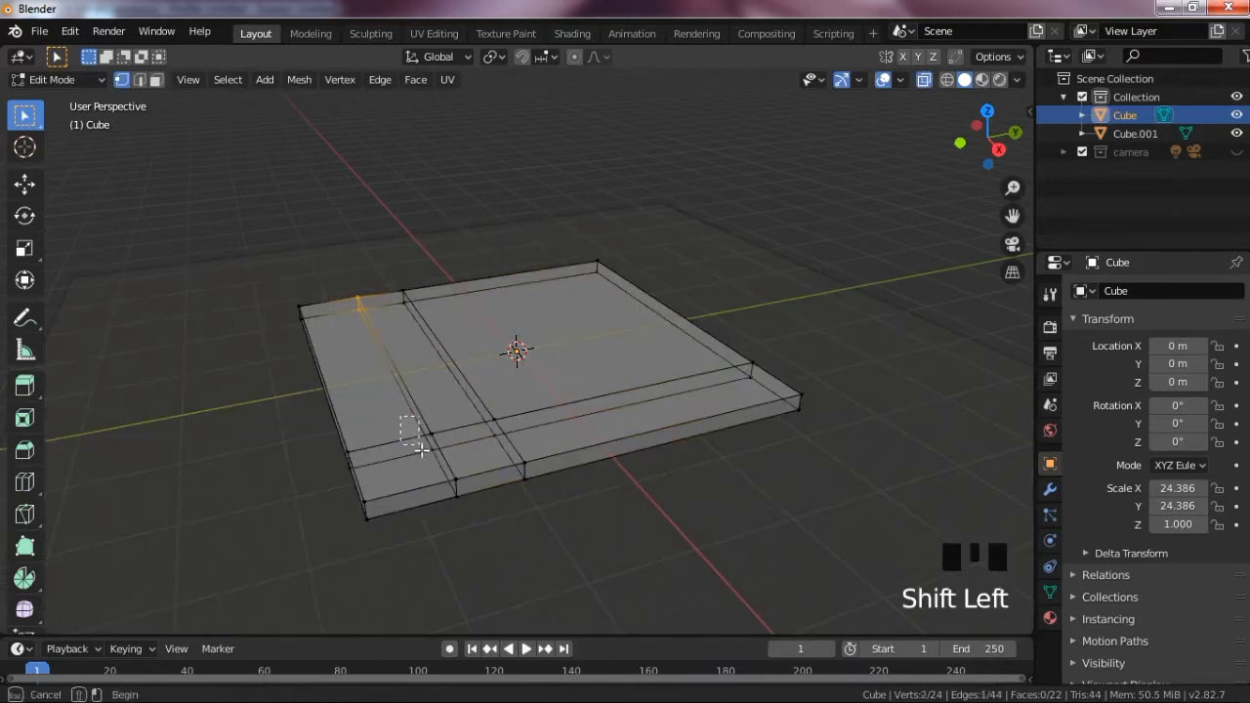
left_click_drag(446, 488, 463, 516, "shift")
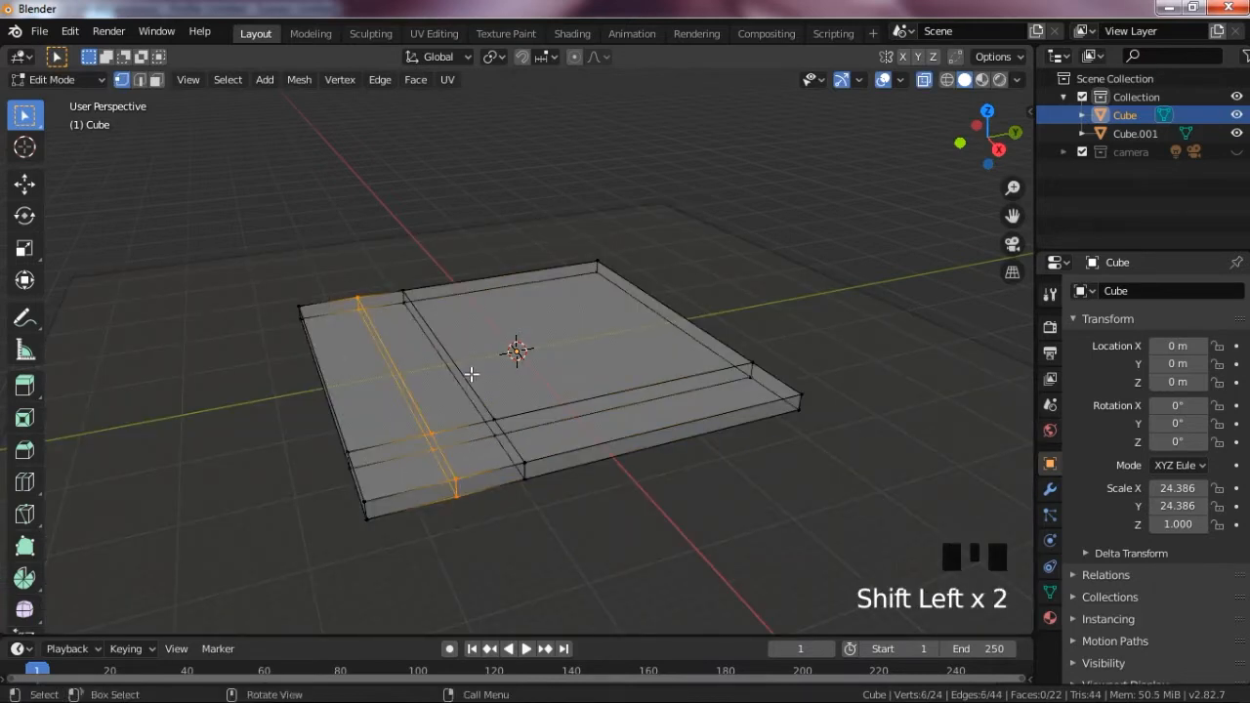
scroll(469, 372, "up", 3)
key("alt+z")
key("g")
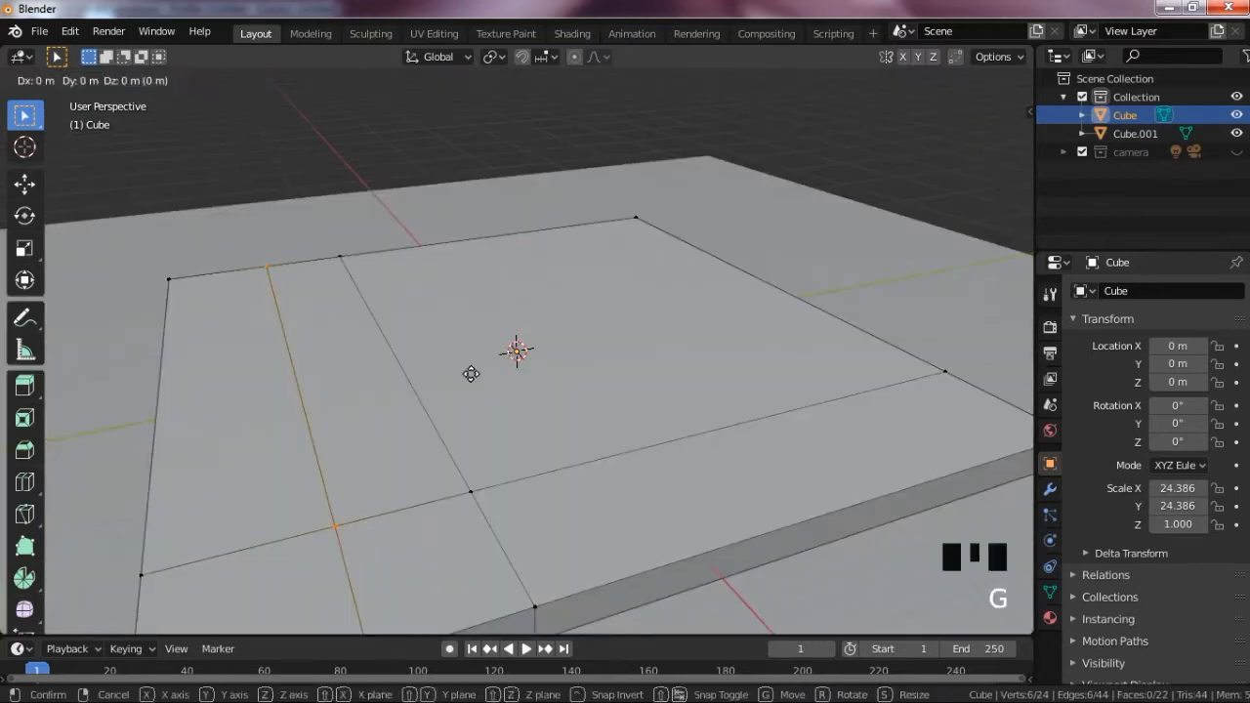
key("g")
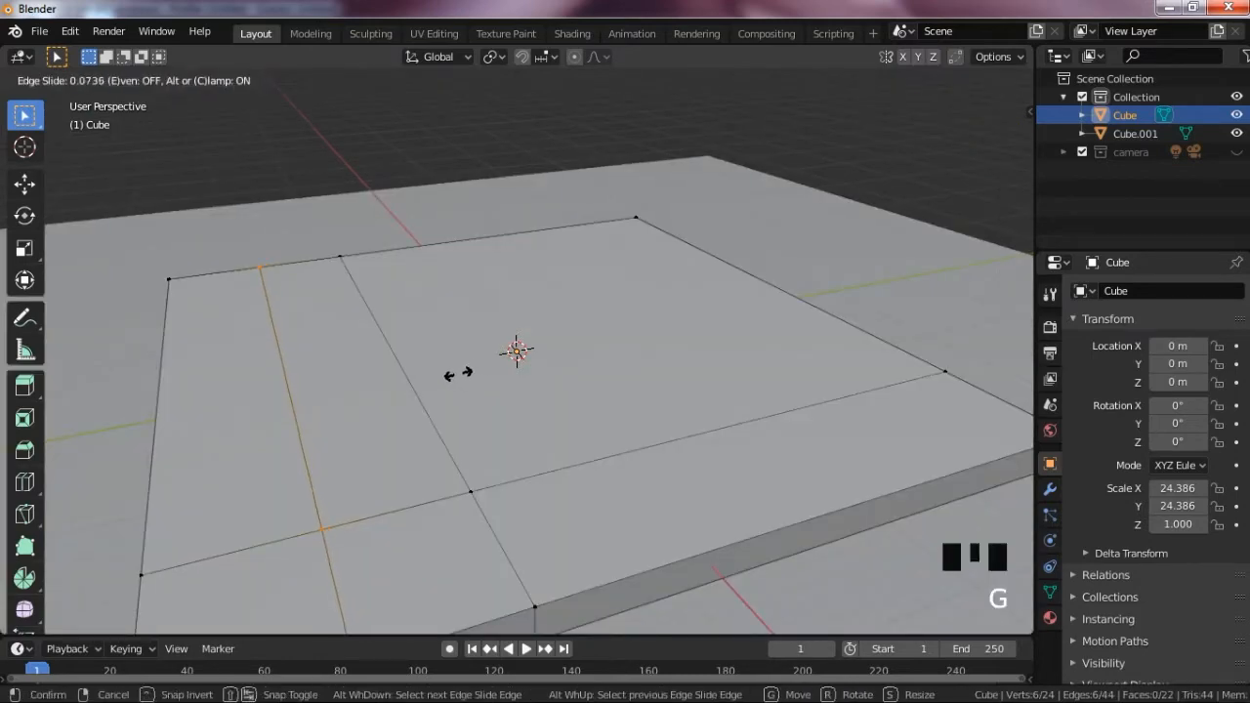
left_click(455, 372)
- Edge-slide the same selected loop further towards the slab's negative Y edge, widening the strip beside it
mouse_move(383, 695)
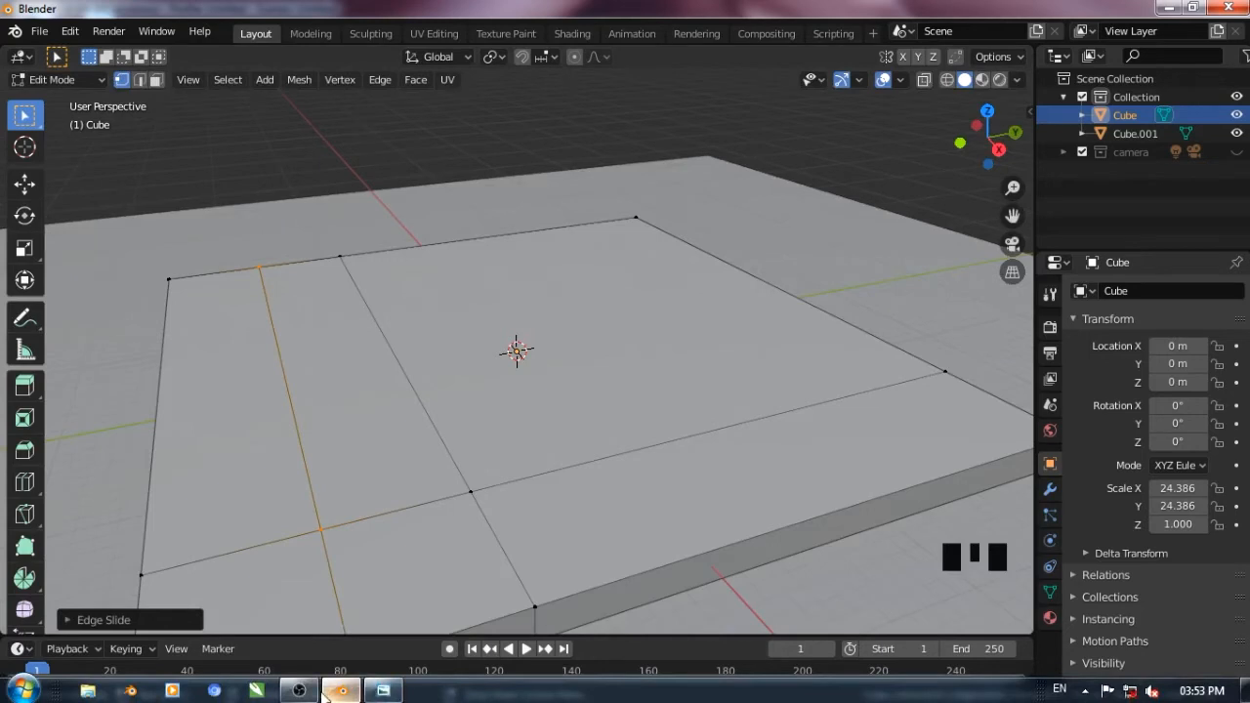
scroll(713, 310, "down", 1)
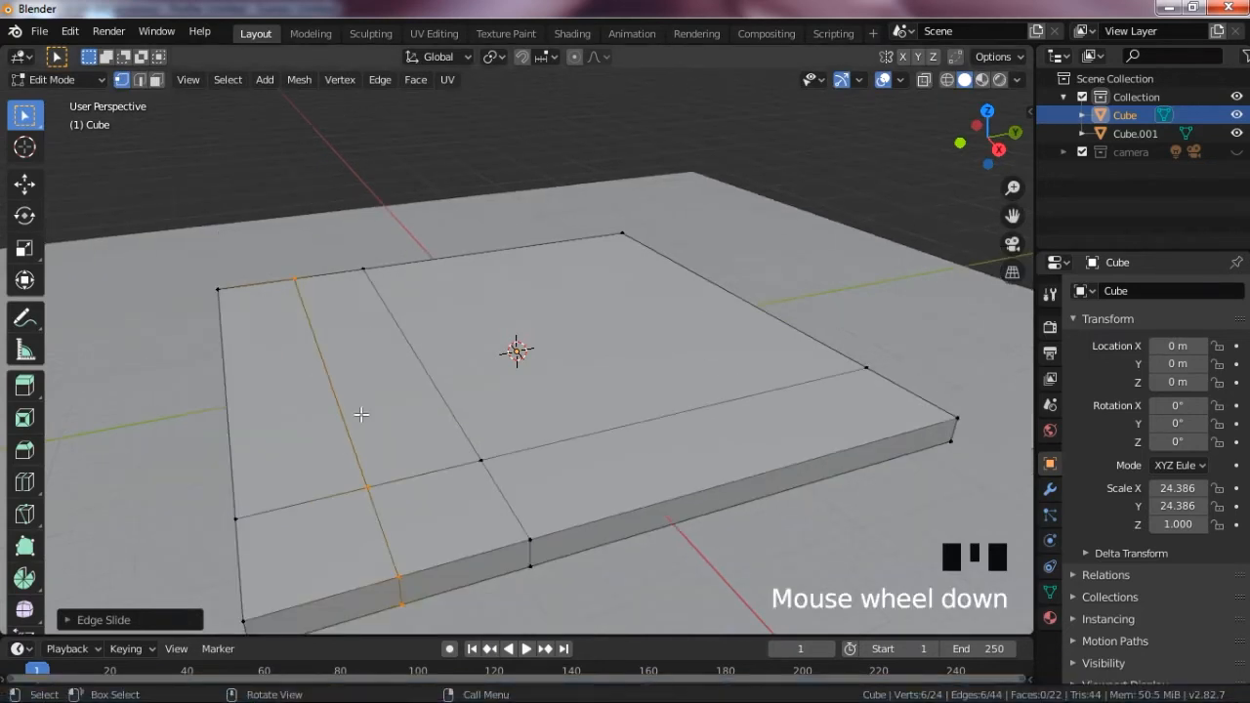
key("g")
key("g")
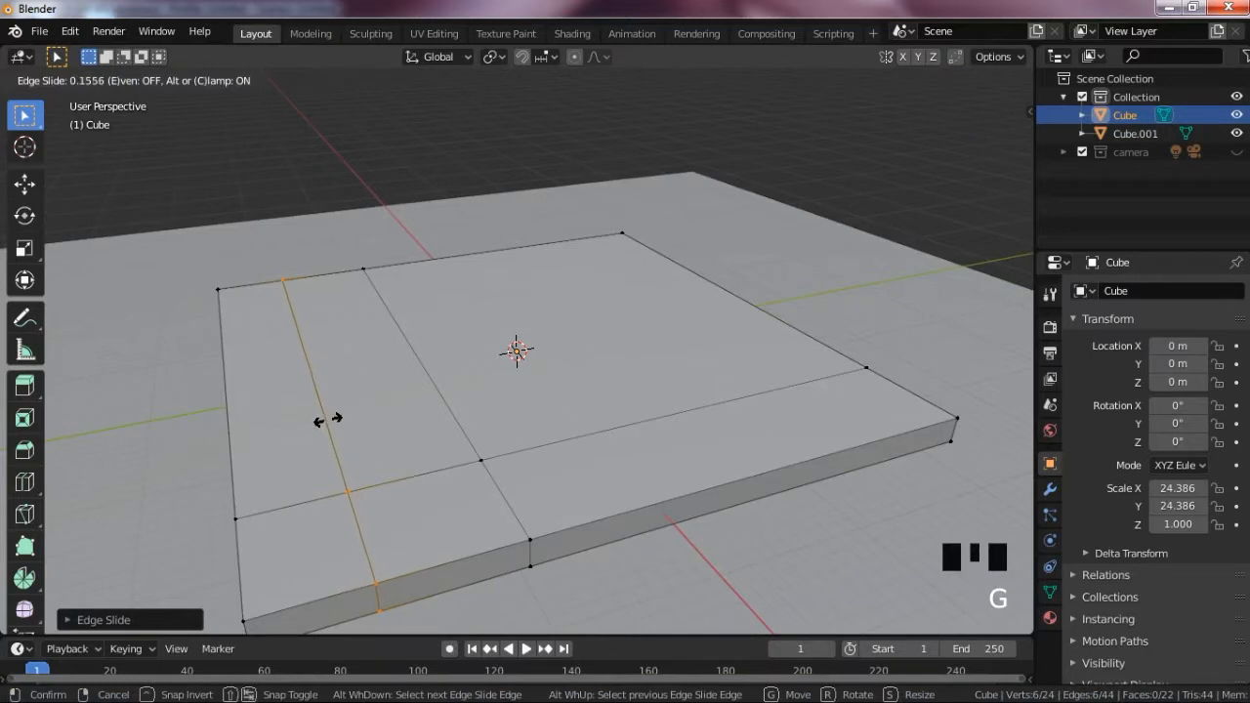
left_click(321, 431)
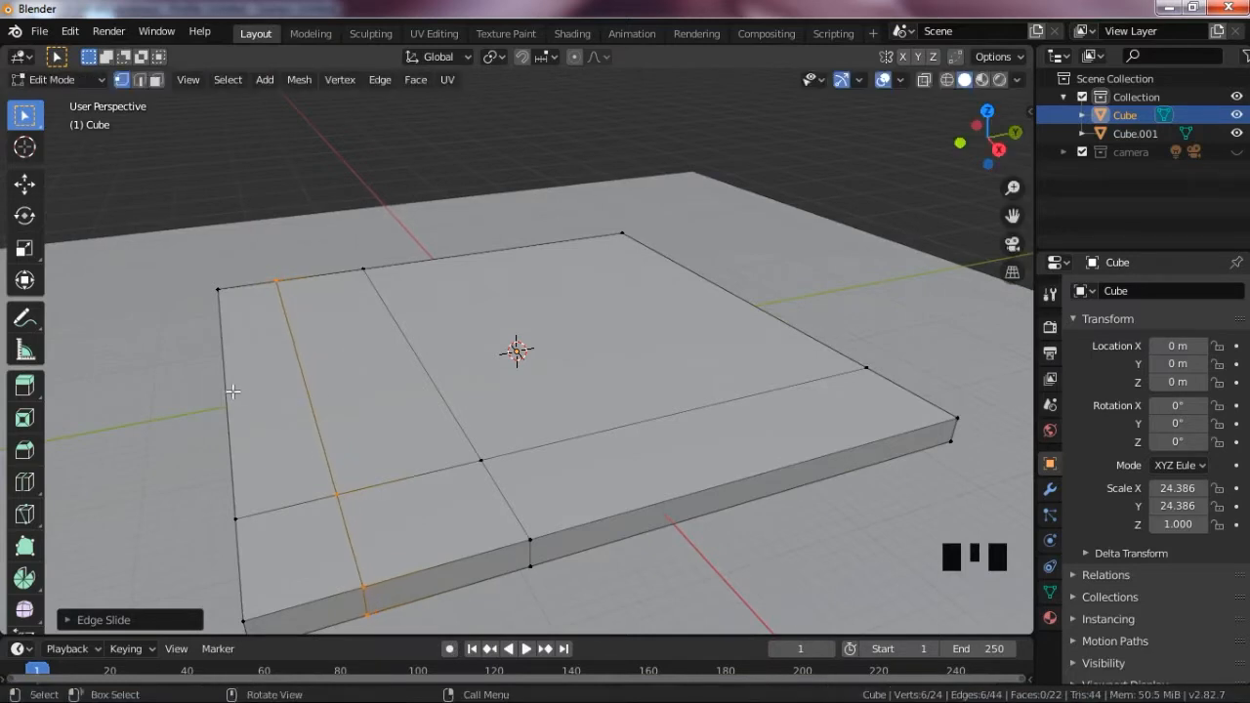
- Select all six vertices of the slab's negative Y side and move them outwards about 1.3 m along Y, returning to Object Mode
key("alt+z")
left_click(229, 388, "alt")
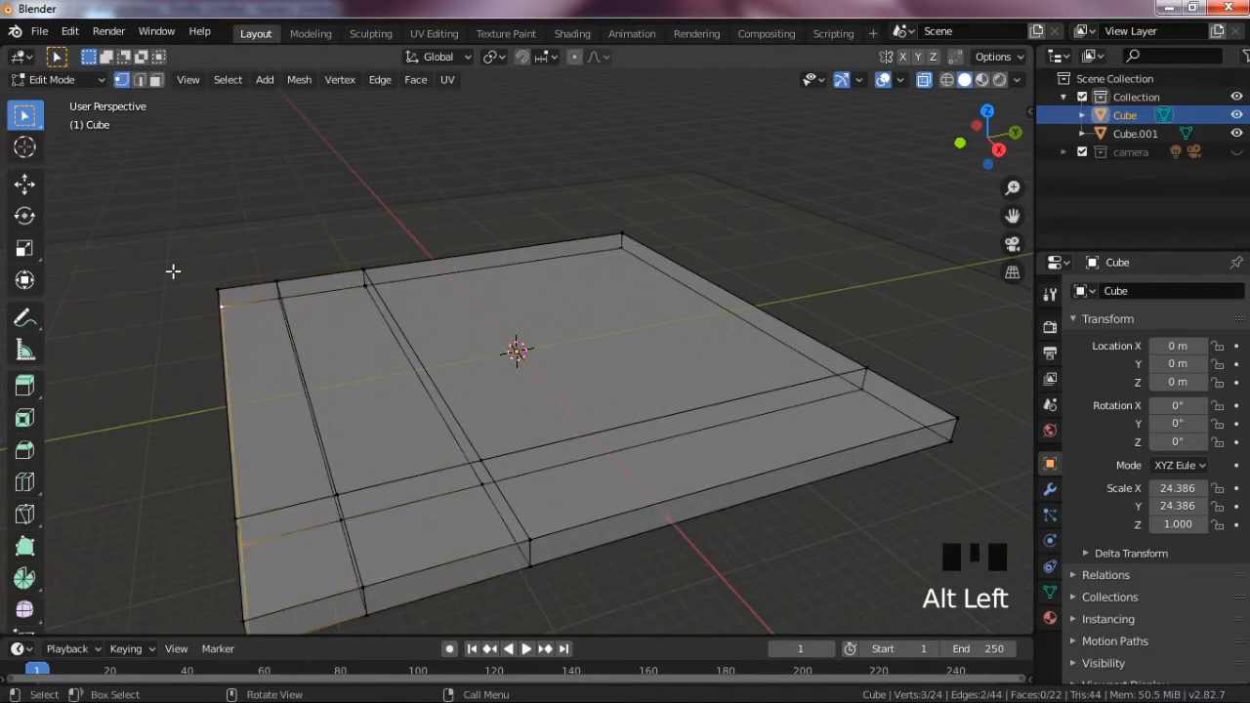
left_click_drag(194, 262, 245, 530)
scroll(245, 527, "down", 3)
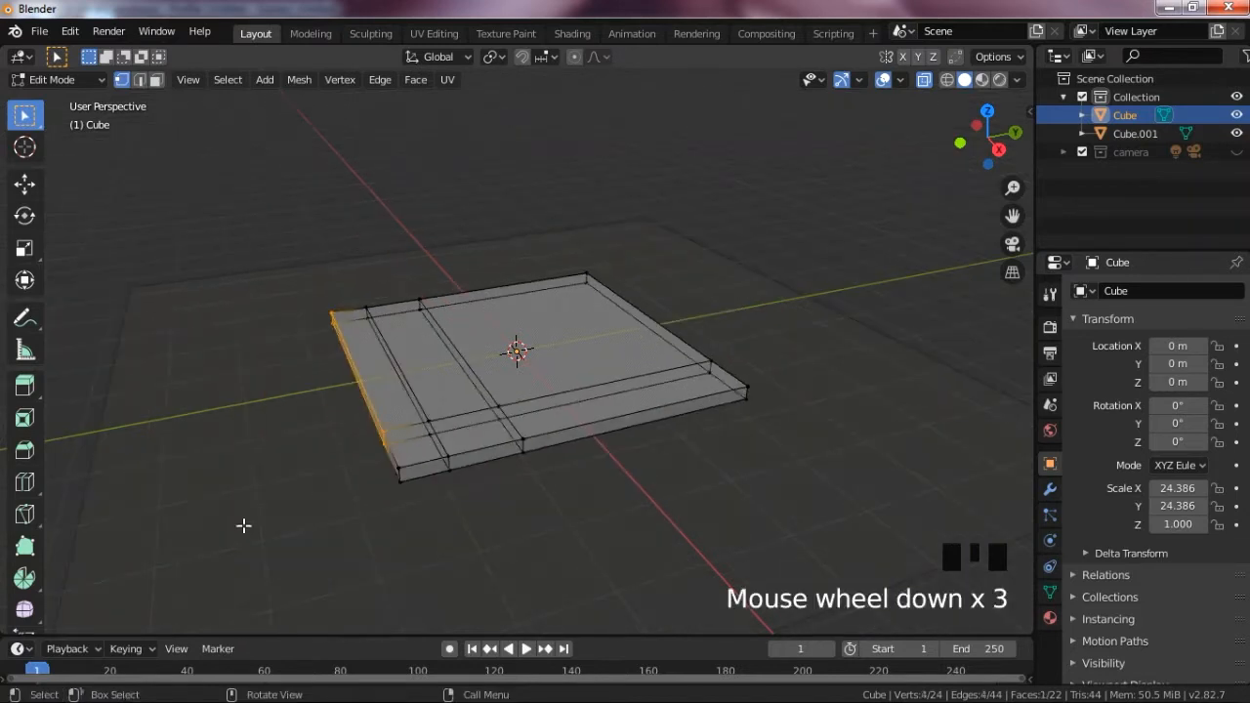
left_click_drag(441, 473, 452, 469, "shift")
right_click_drag(452, 469, 437, 468, "shift")
left_click(405, 499, "shift")
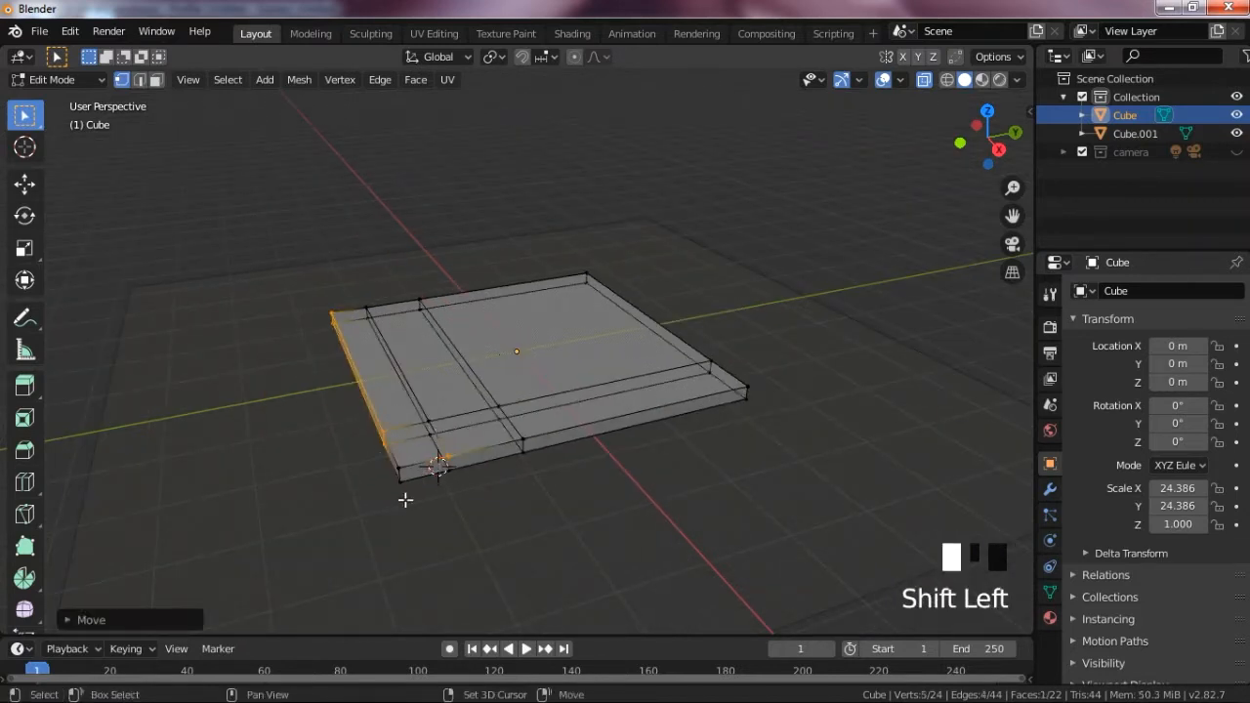
scroll(460, 505, "up", 1)
left_click(362, 497, "ctrl")
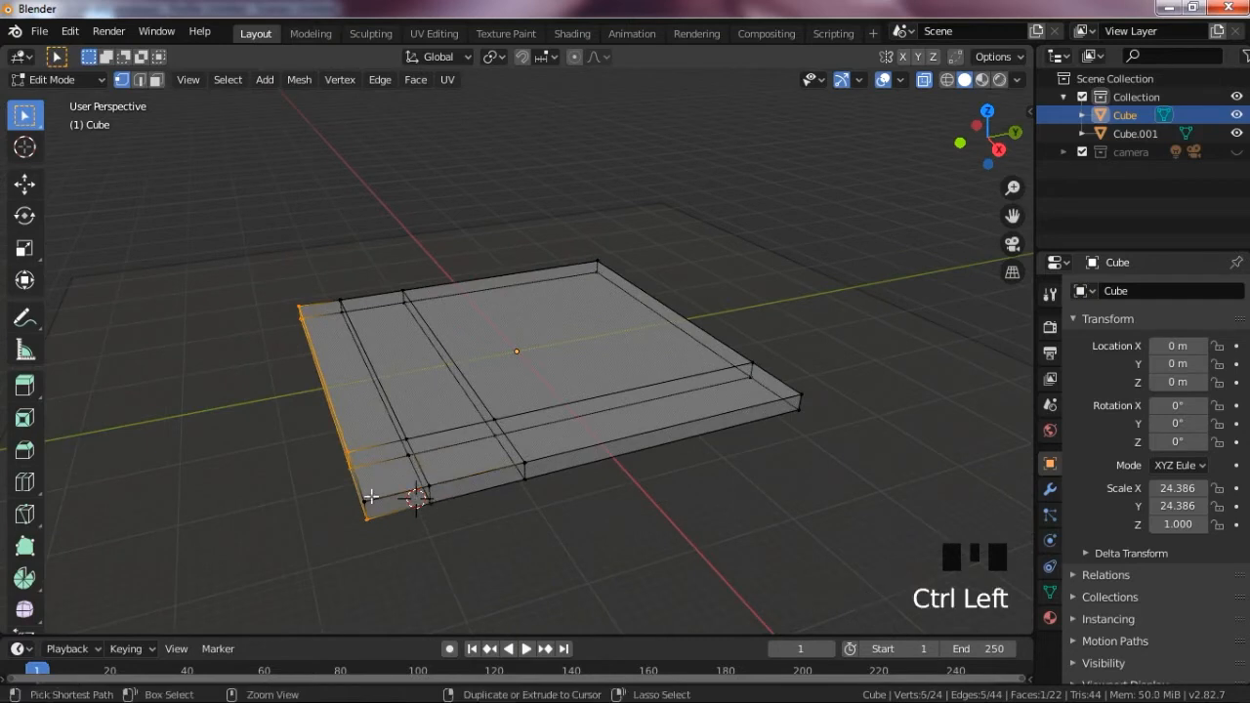
left_click(365, 520, "shift")
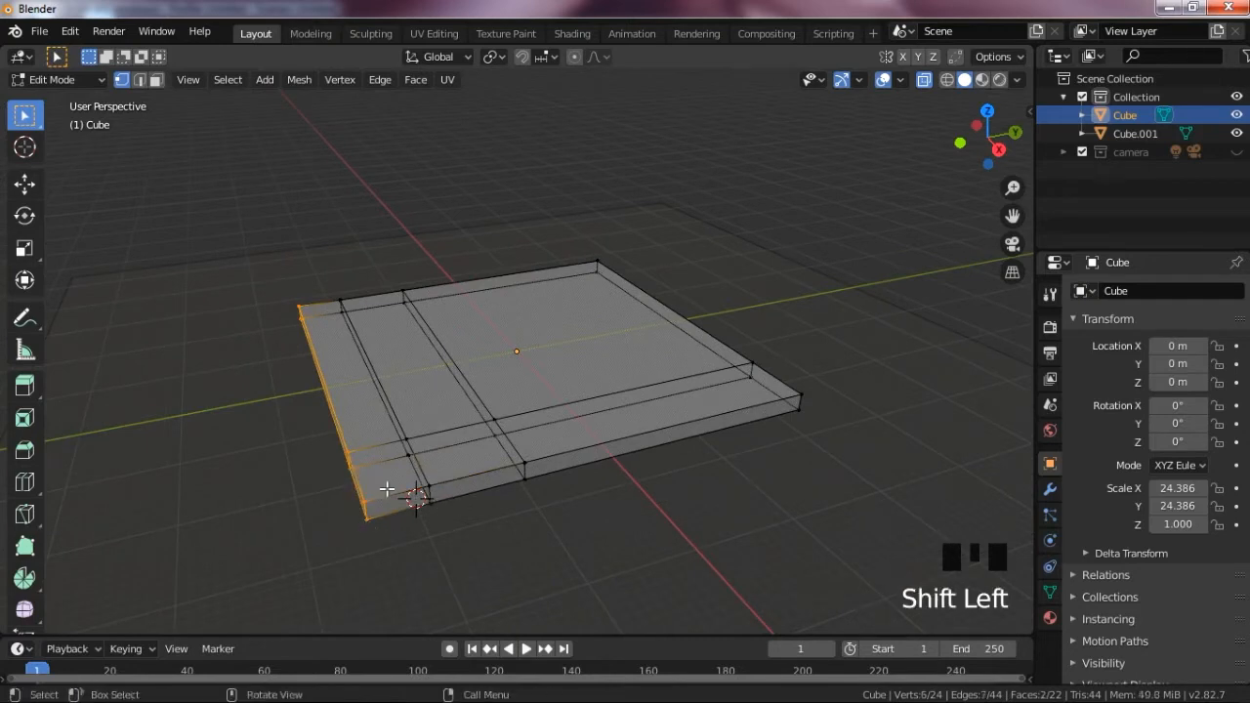
key("g")
middle_click(389, 488)
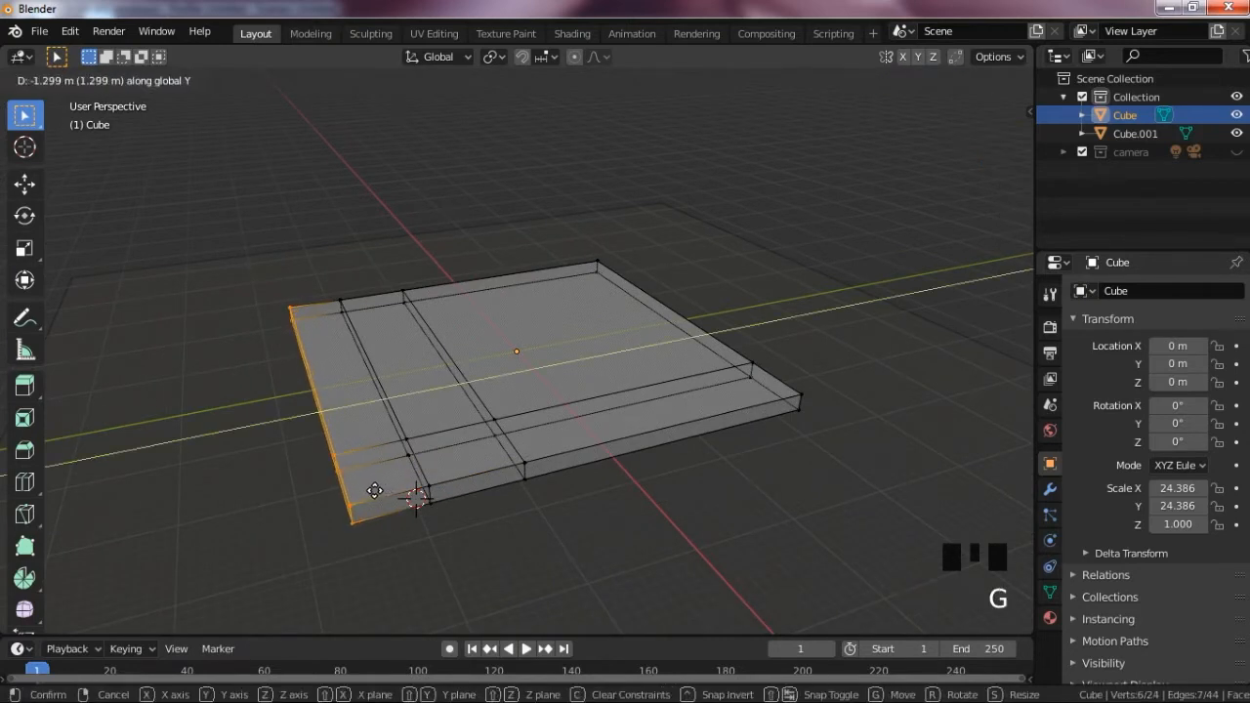
left_click(375, 491)
key("Tab")
- Select the large top face, the strip beside it and the long front strip, and extrude them upwards about 5.5 m
scroll(468, 455, "up", 2)
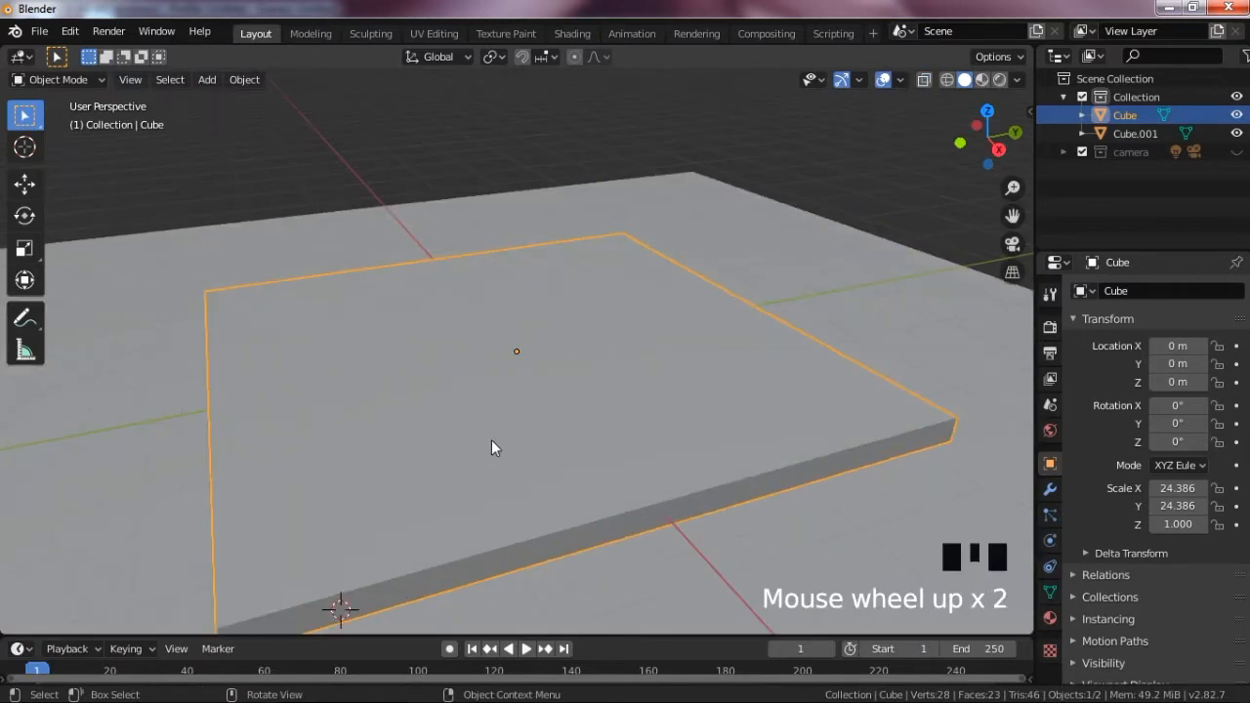
scroll(490, 442, "down", 1)
key("Tab")
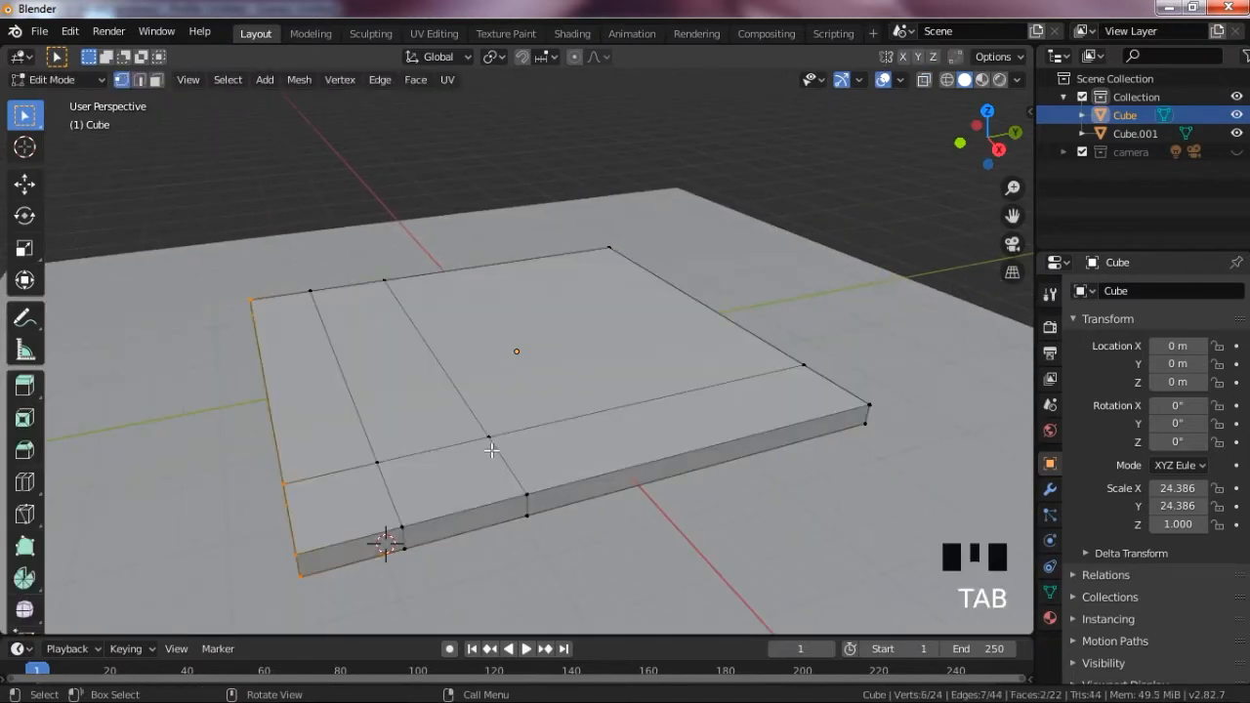
key("3")
left_click(485, 329)
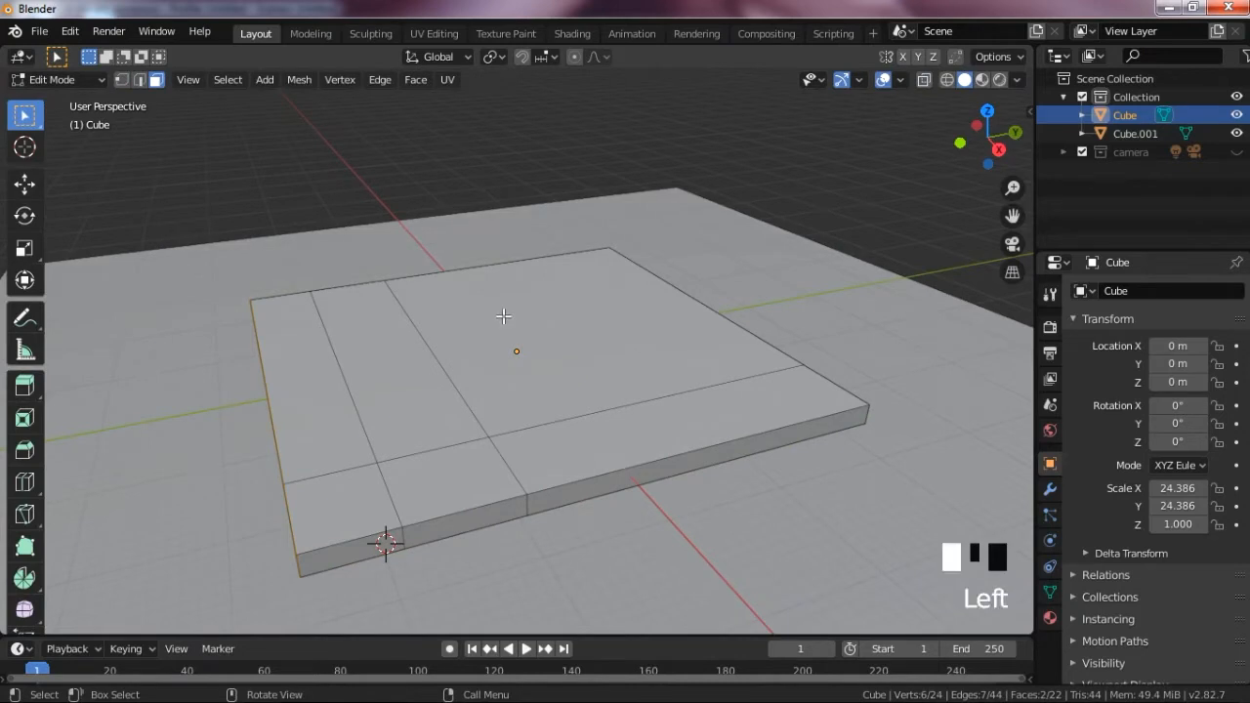
left_click(408, 401, "shift")
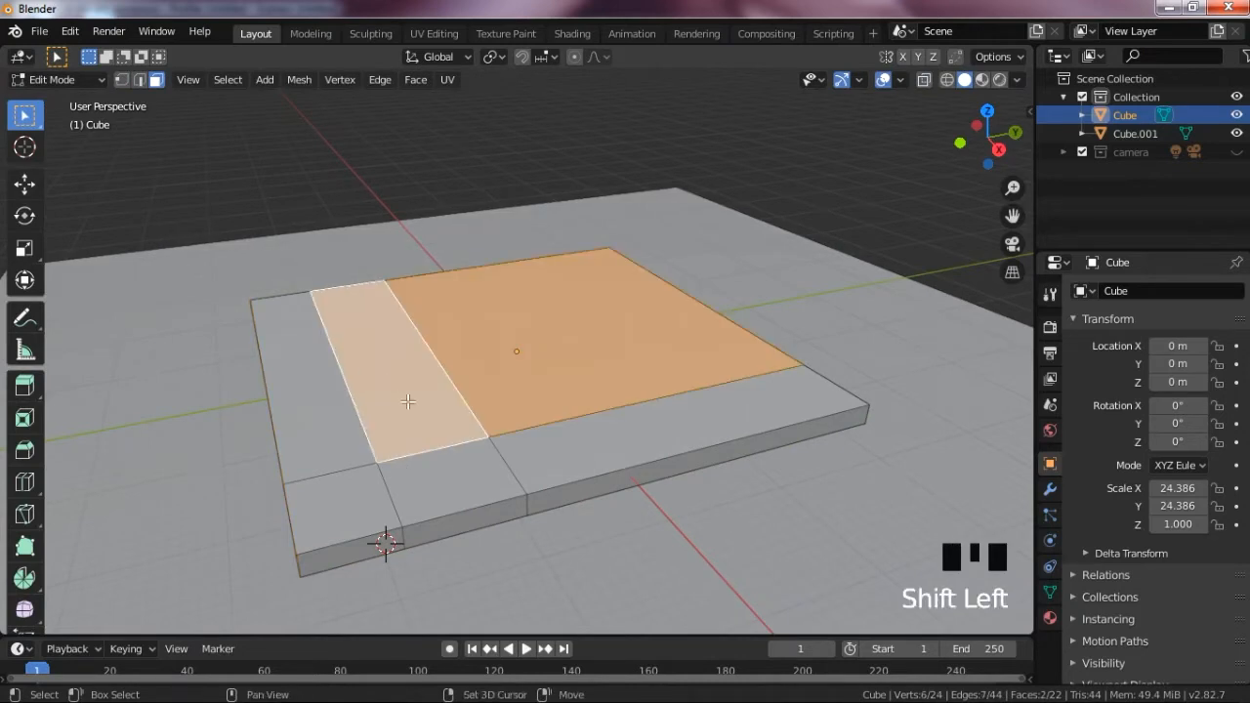
left_click(545, 443, "shift")
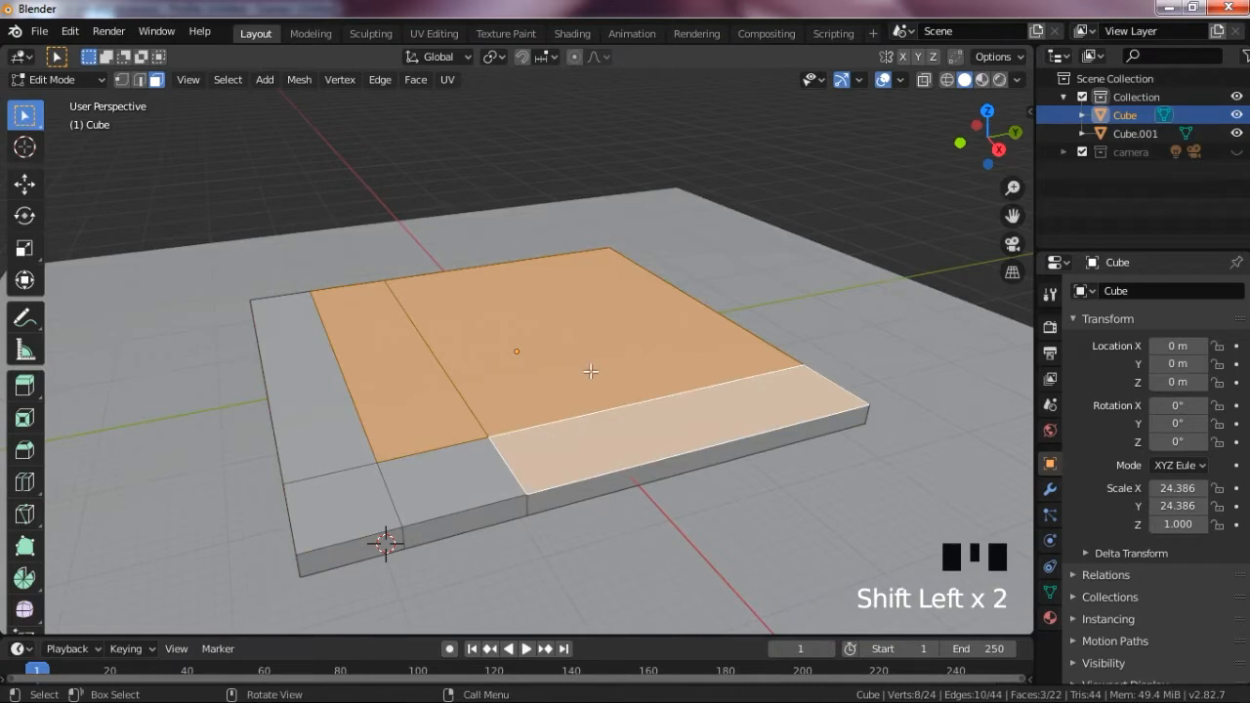
key("e")
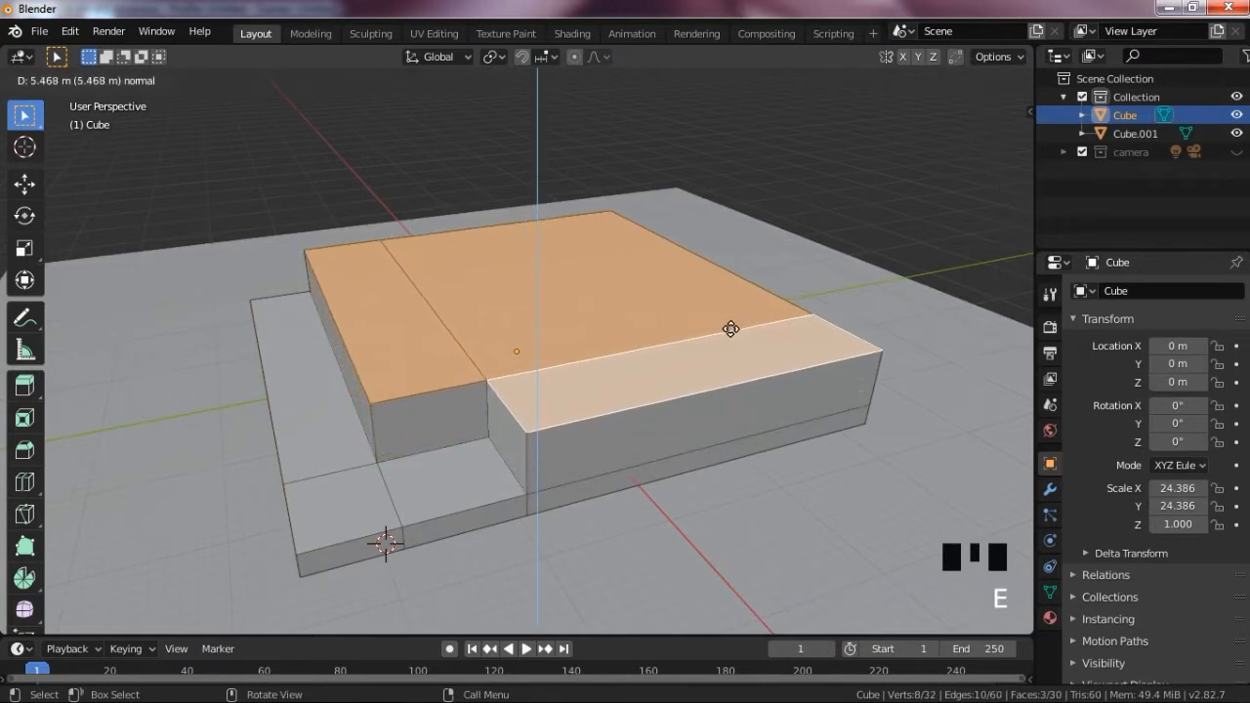
left_click(733, 325)
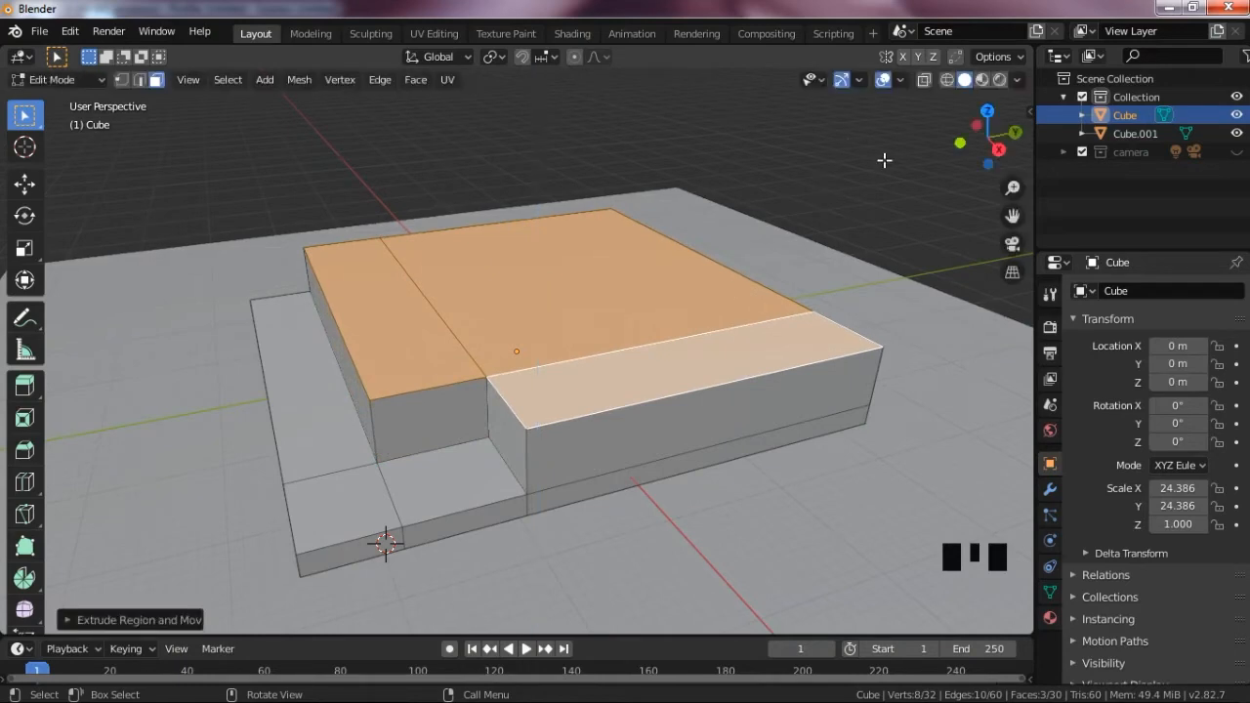
- Maximize the 3D viewport and view the extruded block from a lower angle
left_click_drag(986, 141, 873, 176)
key("ctrl+space")
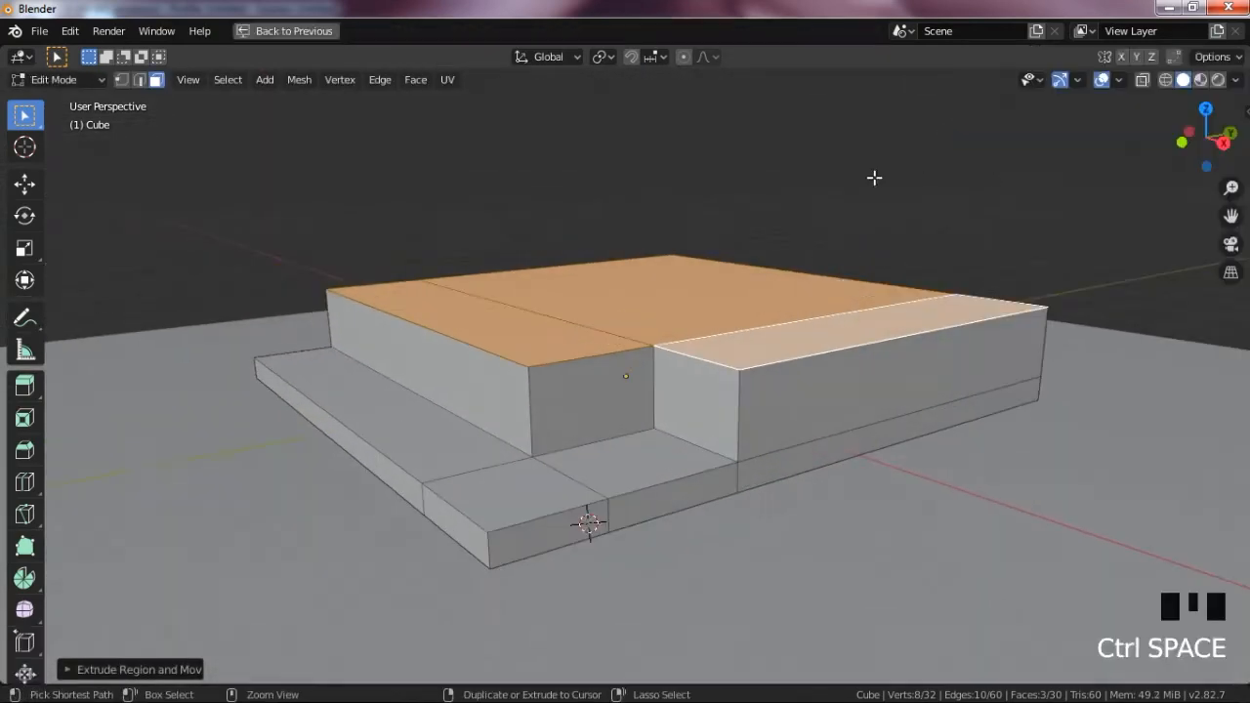
scroll(706, 291, "up", 2)
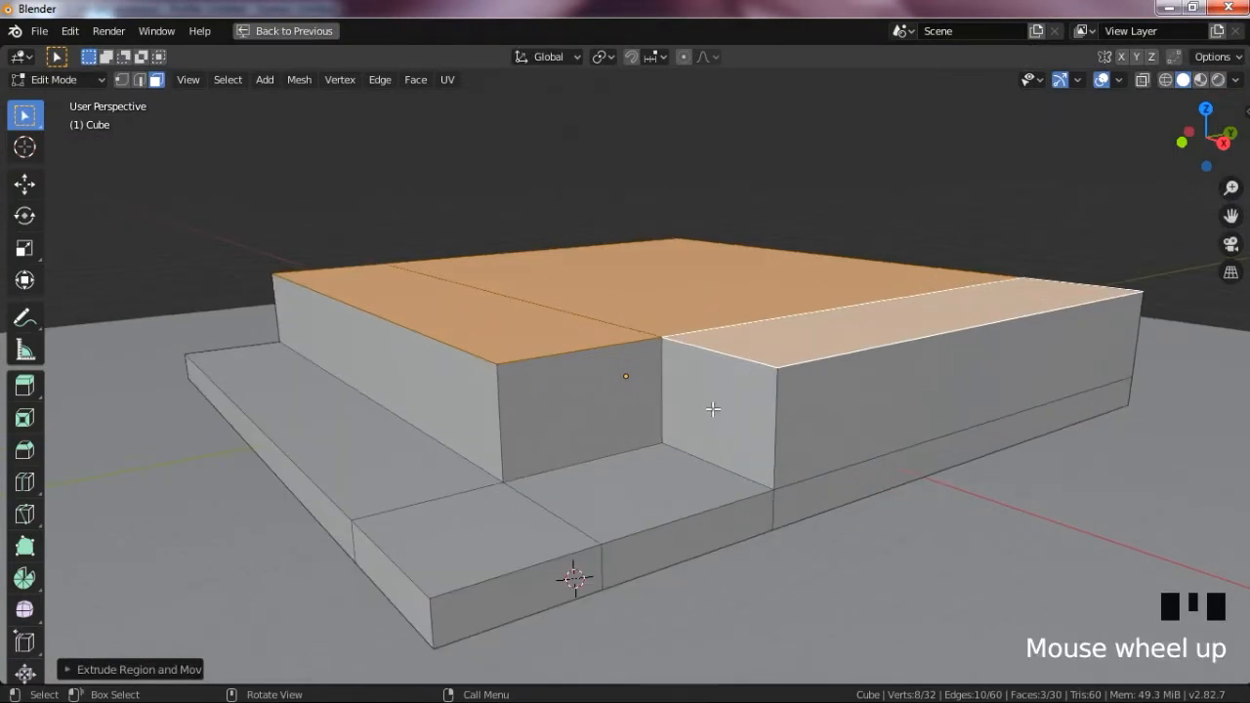
left_click(688, 379)
left_click(643, 455)
left_click(643, 454)
left_click(668, 444)
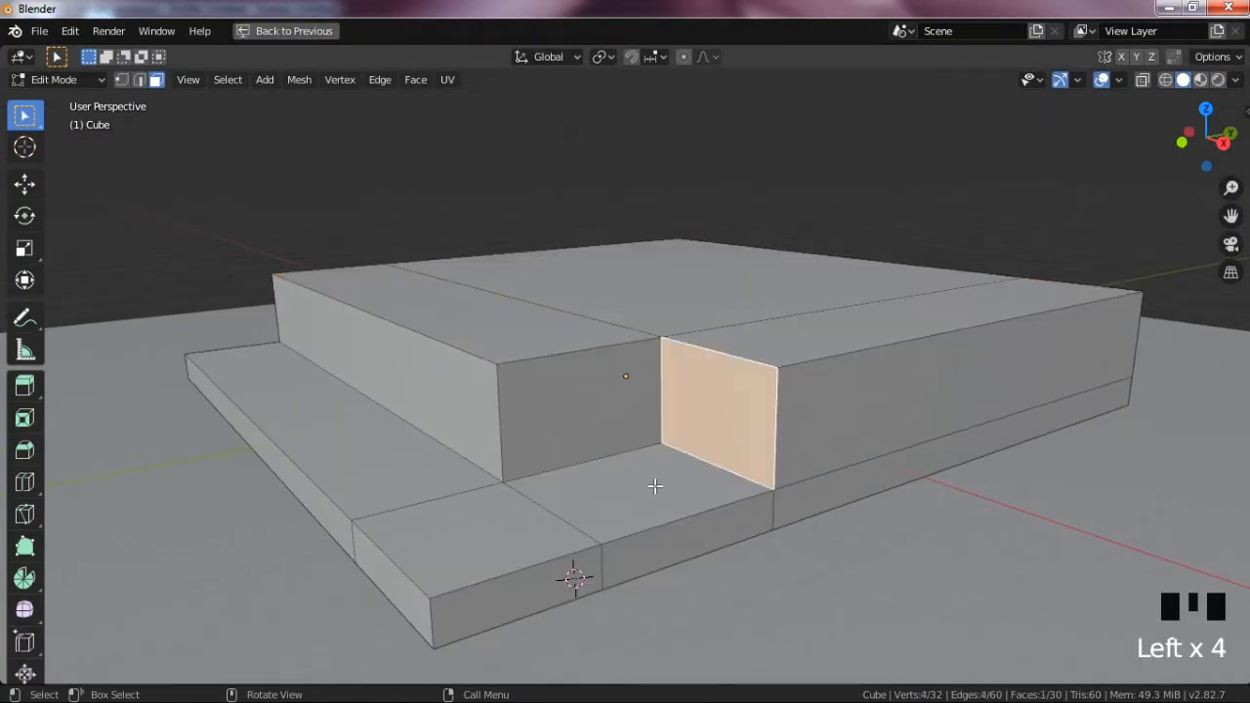
left_click(650, 449)
left_click(651, 449)
left_click(678, 446)
- Add a horizontal loop cut around the raised block and slide it up close to the block's top edge
key("ctrl+r")
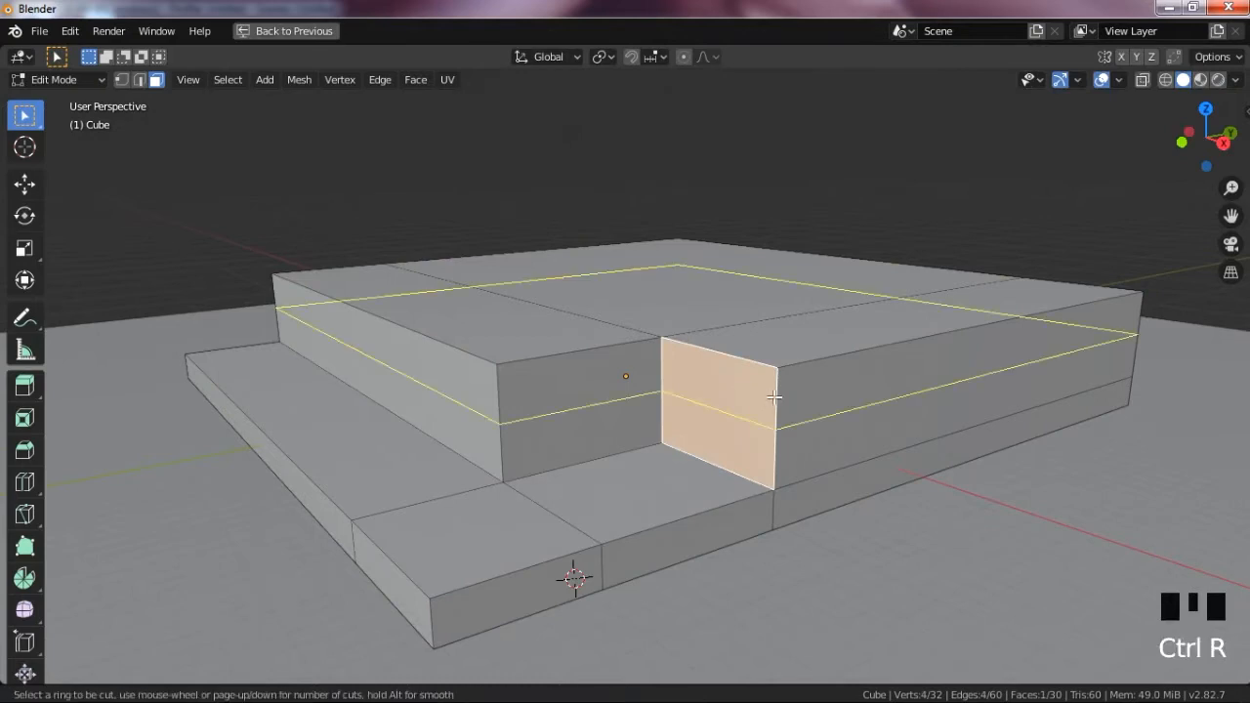
left_click(775, 396)
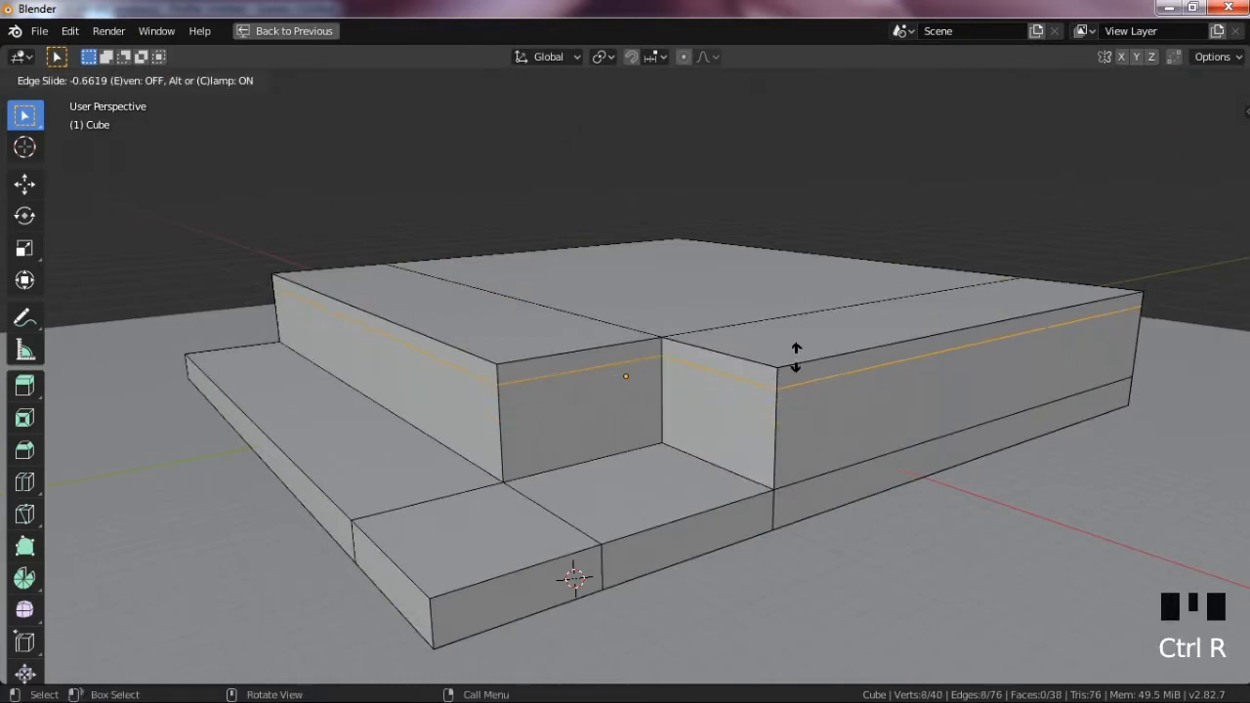
left_click(809, 365)
- Select the four corner vertices of the narrow strip above the recess wall facing negative Y and separate it into its own object
key("1")
left_click_drag(1218, 220, 1158, 265)
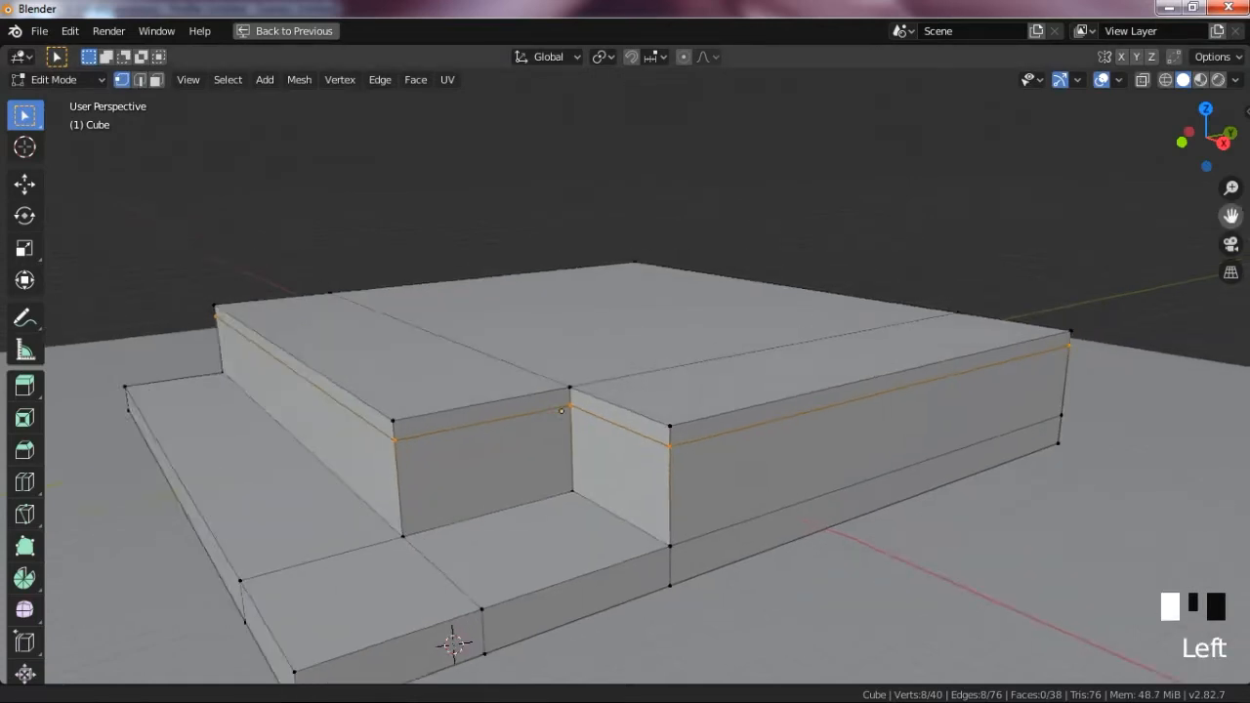
scroll(806, 357, "up", 2)
left_click_drag(1193, 130, 763, 203)
left_click(645, 332)
left_click(807, 339, "shift")
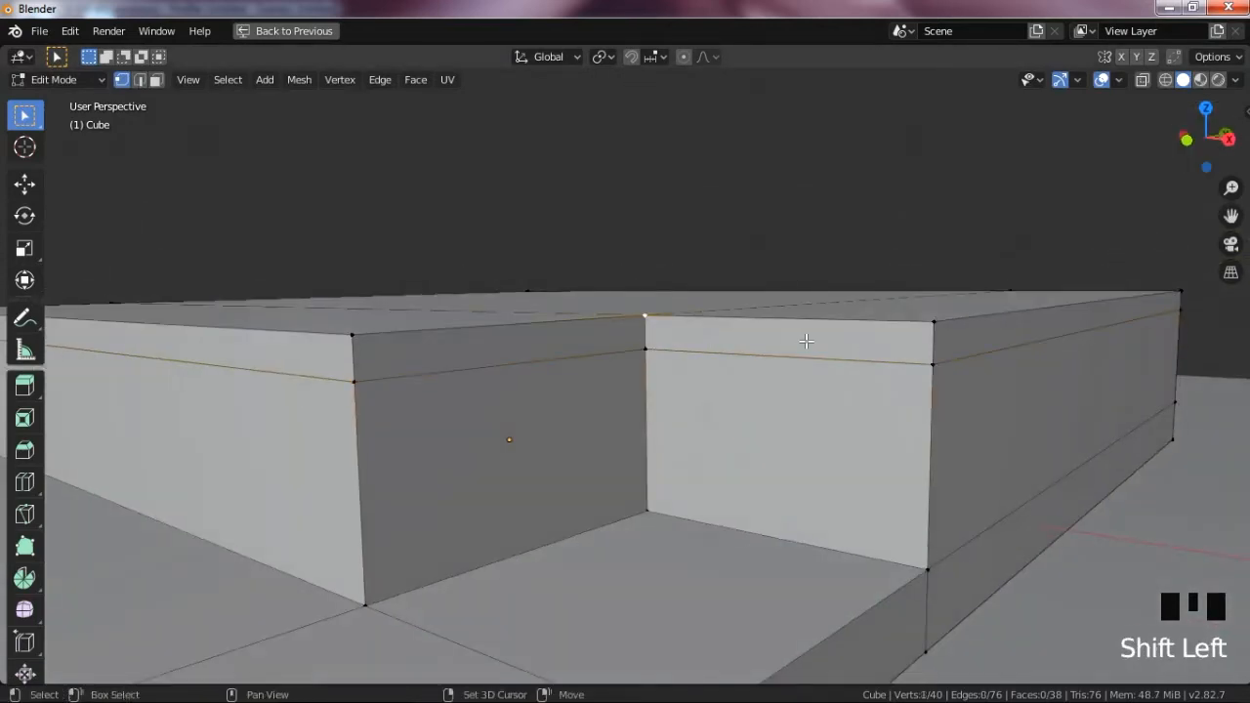
left_click(931, 329, "shift")
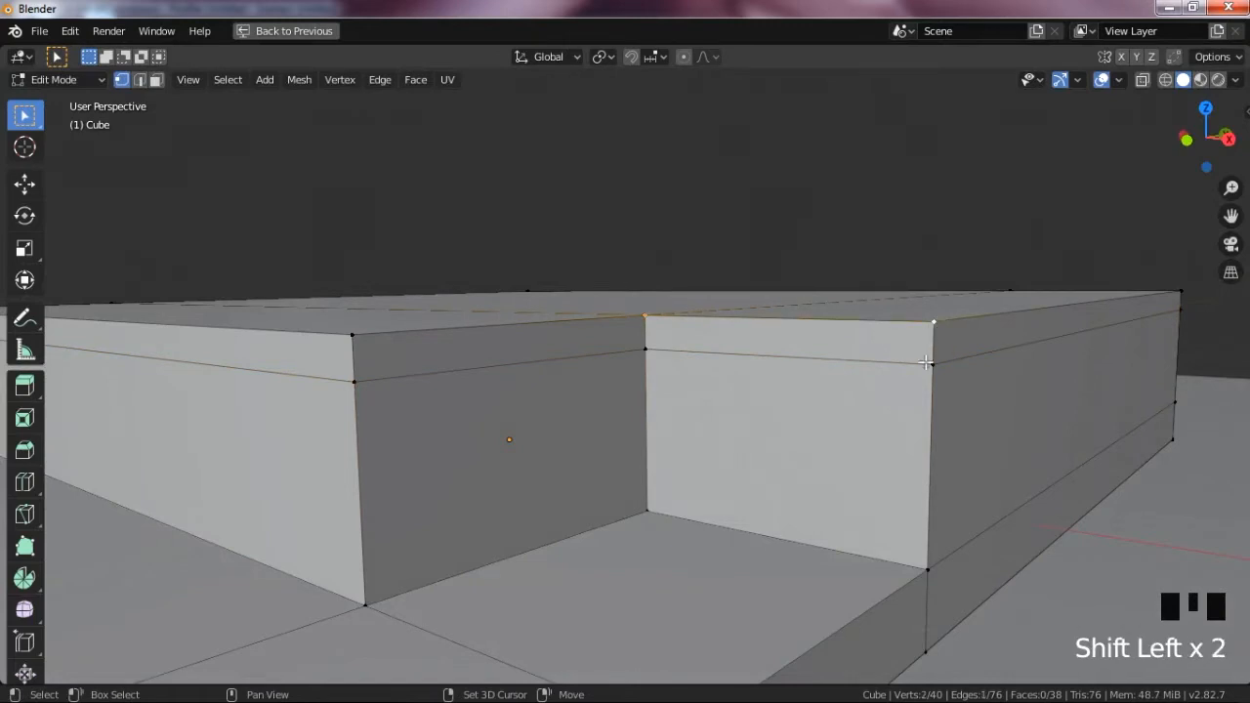
left_click(653, 353, "shift")
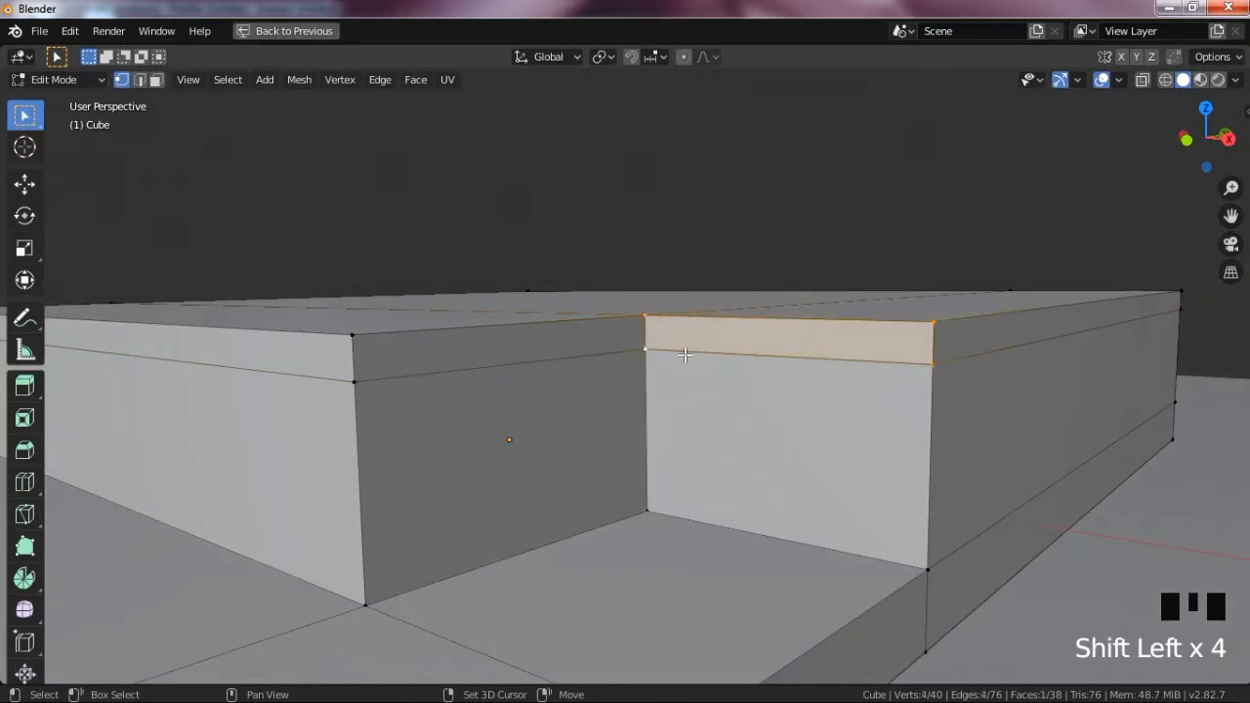
key("p")
left_click(768, 344)
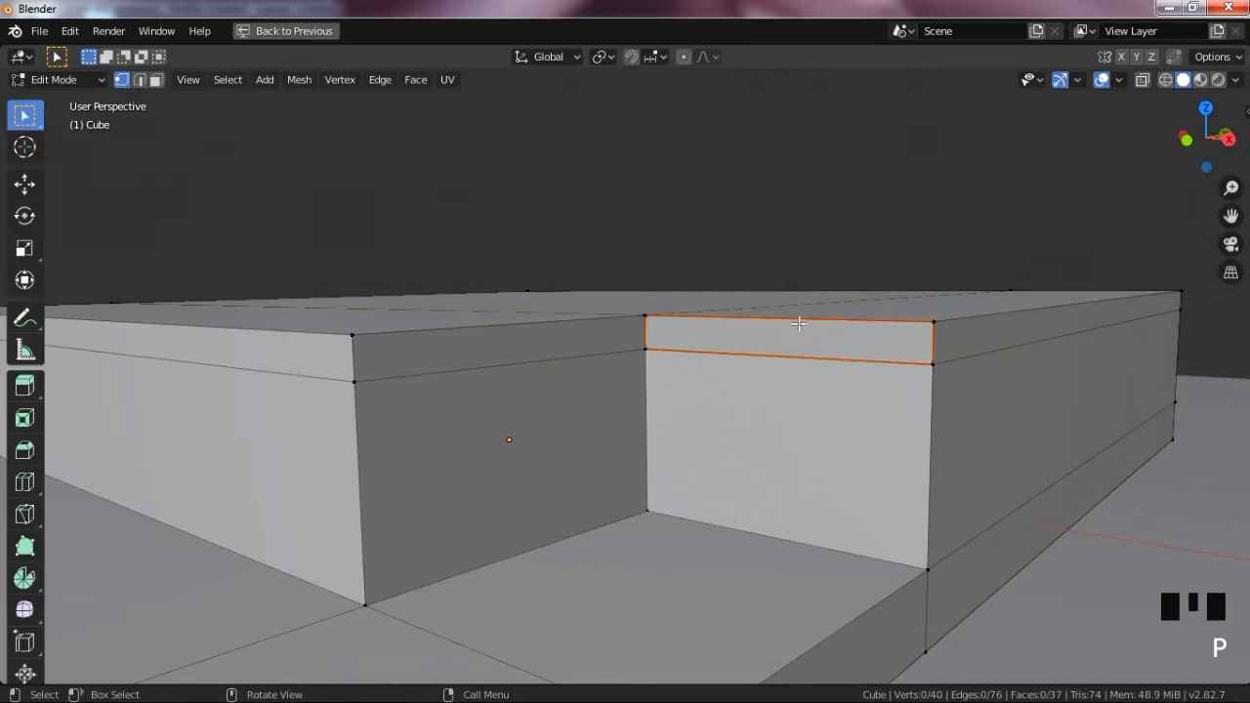
- Edit the separated strip on its own and extrude its face outwards about 0.95 m to form the first stair step
key("Tab")
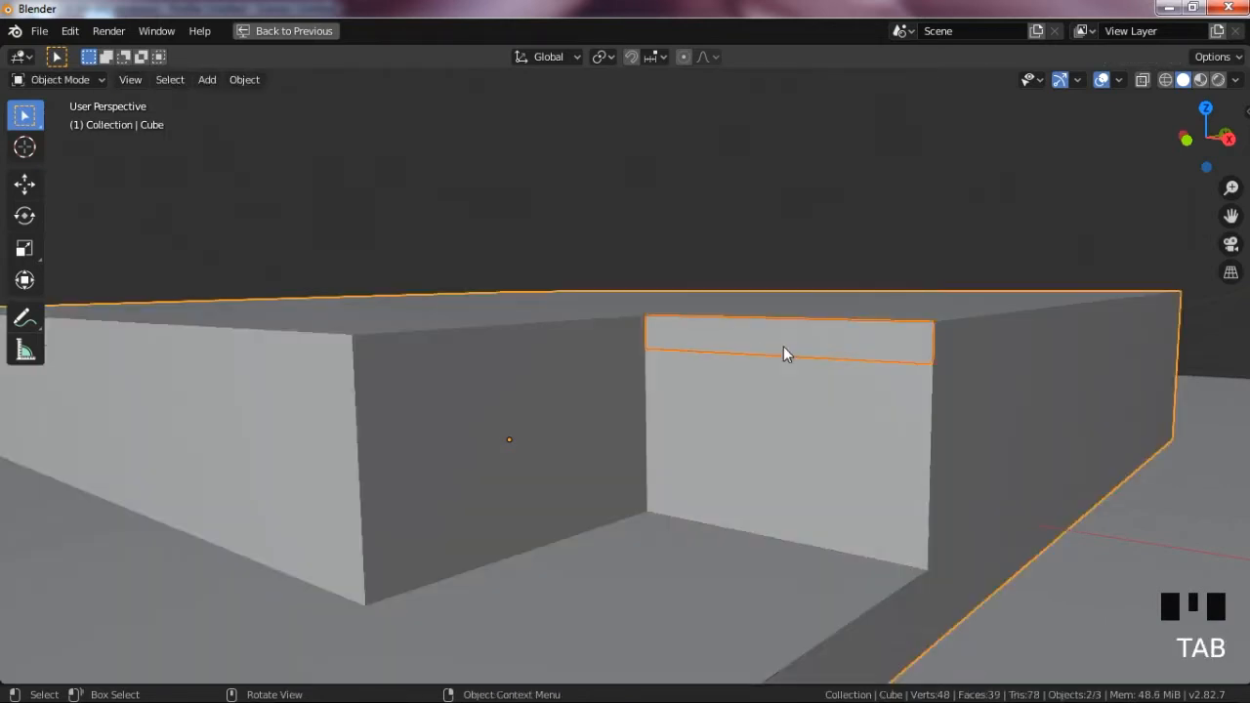
left_click(787, 354)
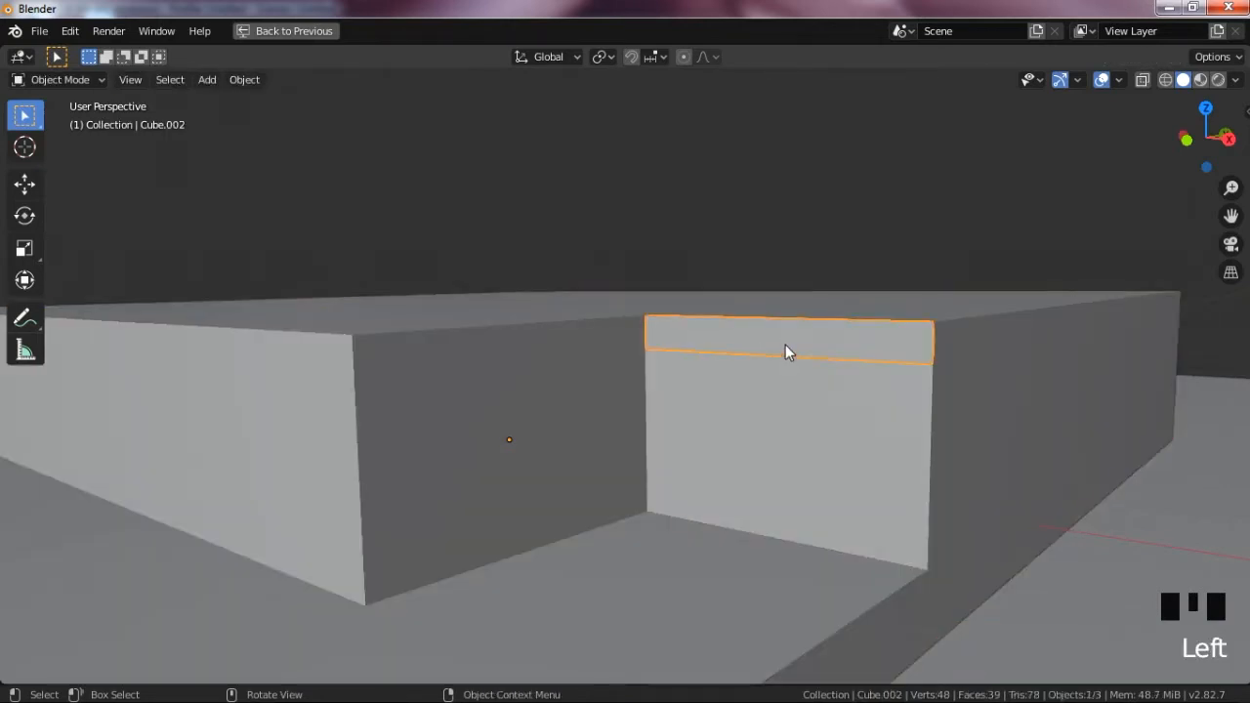
key("Tab")
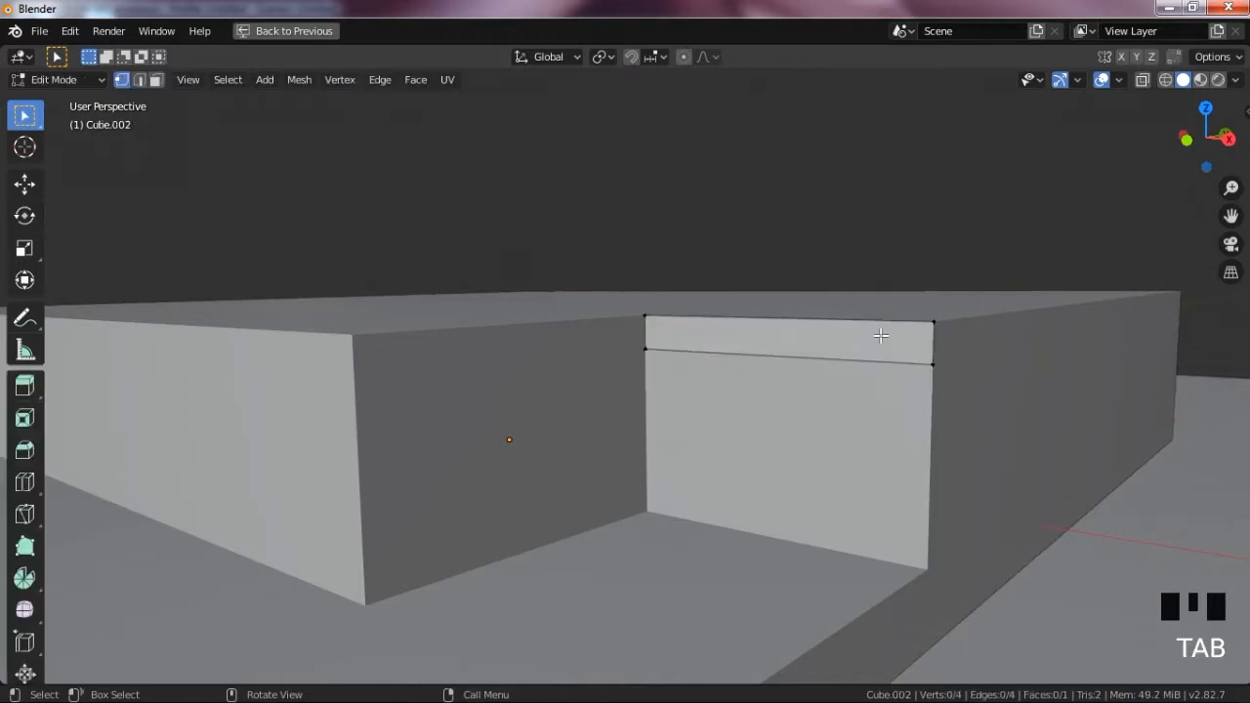
left_click_drag(1207, 137, 1168, 144)
key("e")
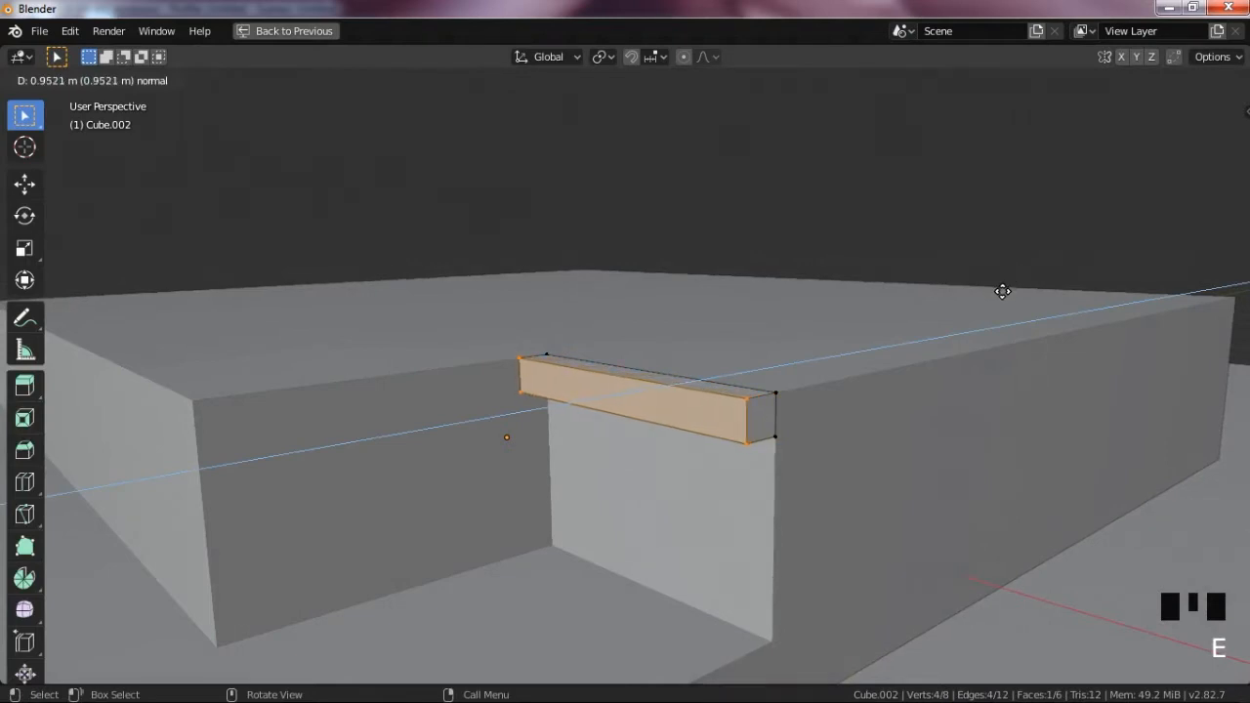
left_click(1002, 291)
- Restore the full layout, return to Object Mode and add an Array modifier to the stair step
left_click_drag(1201, 145, 1171, 148)
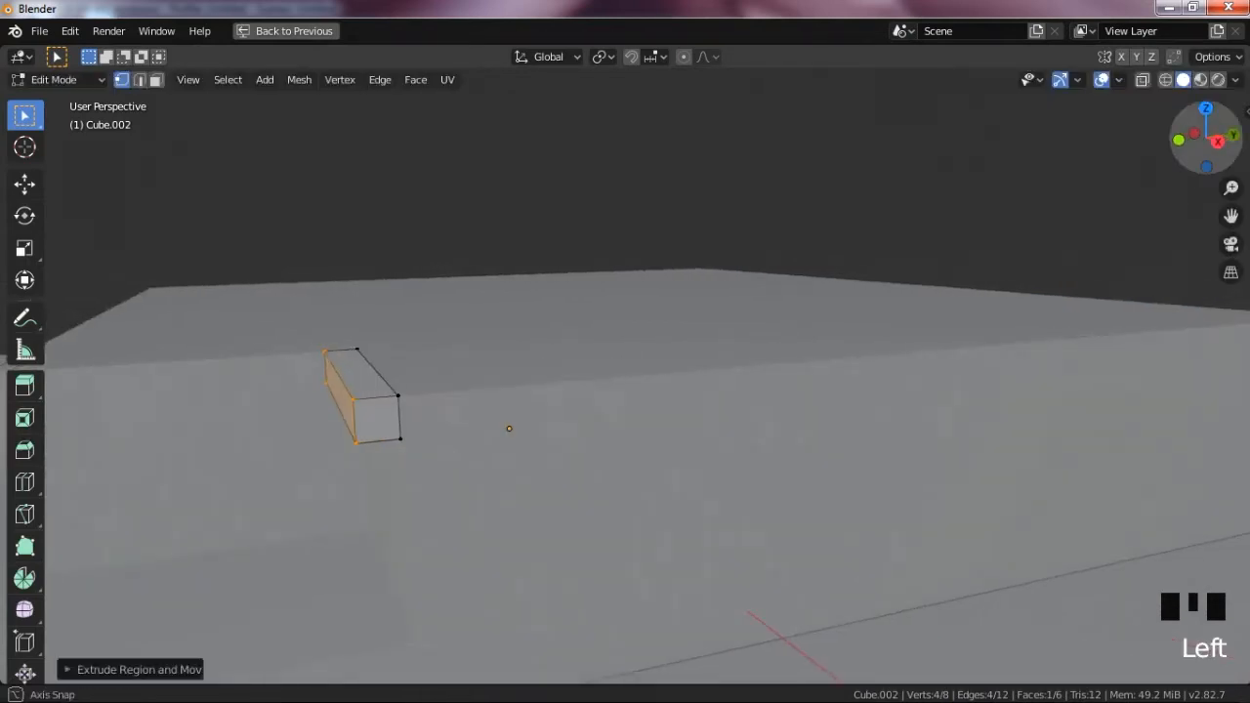
key("ctrl+space")
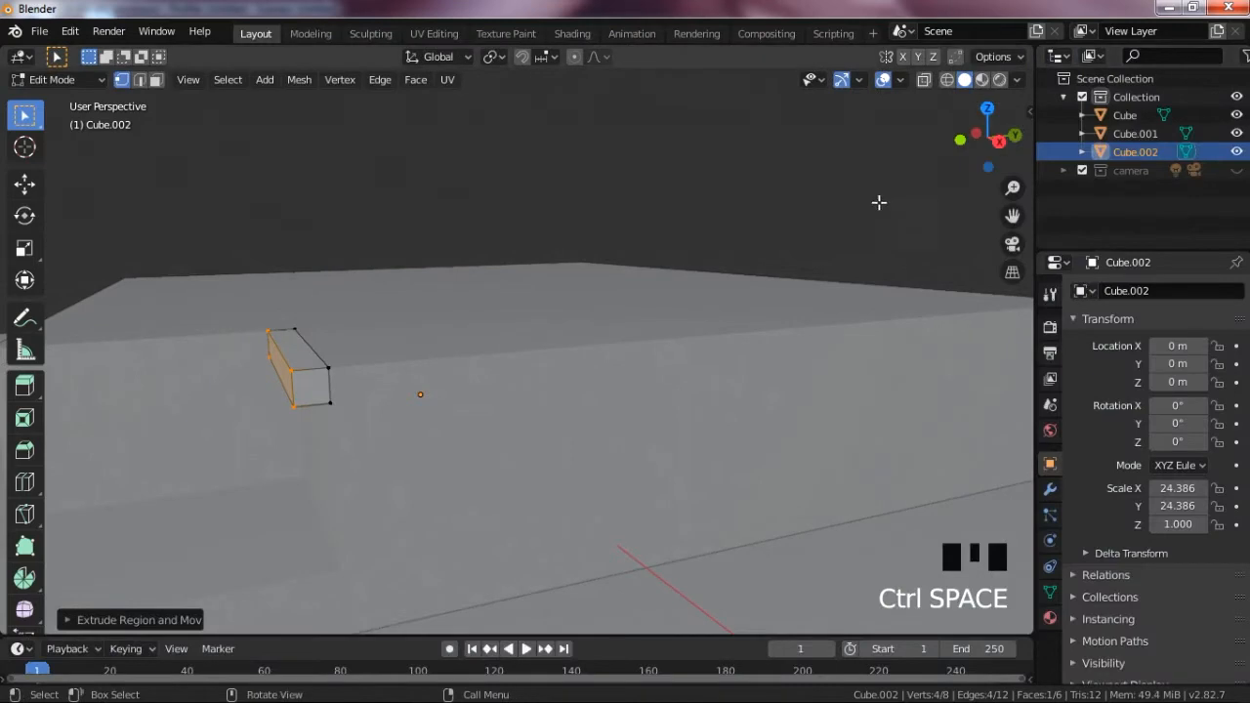
left_click_drag(1013, 215, 239, 606)
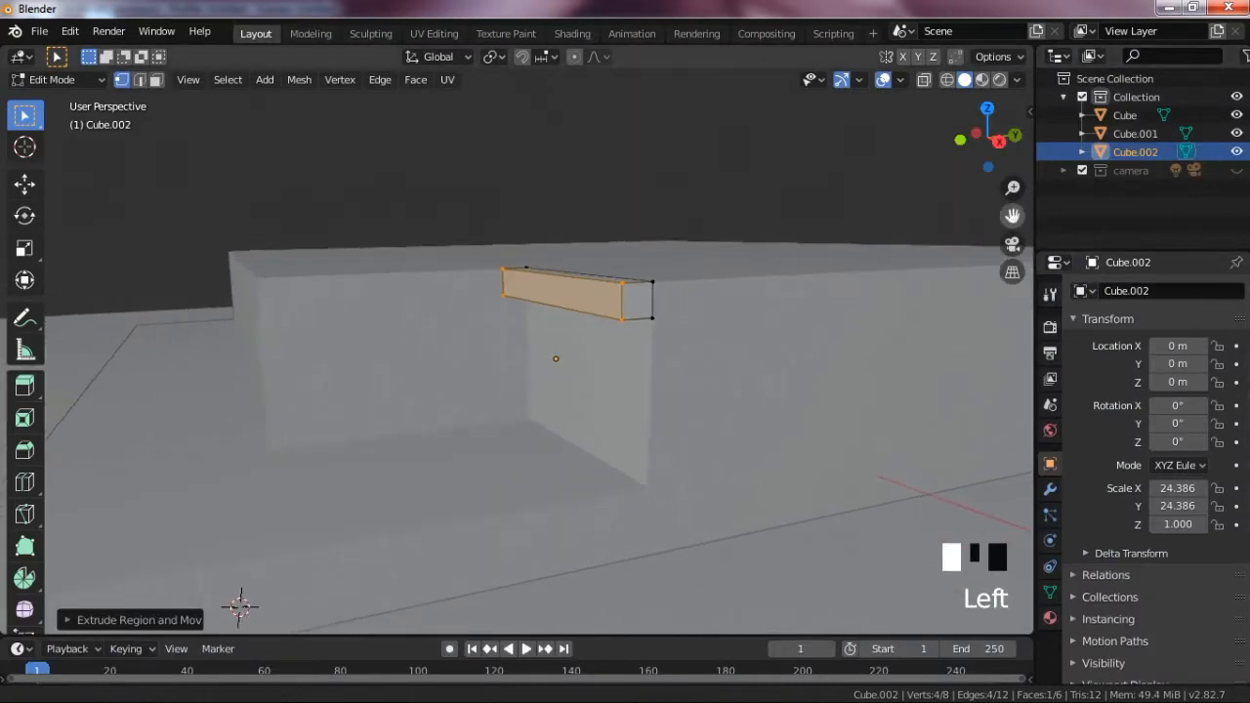
key("Tab")
scroll(656, 284, "up", 2)
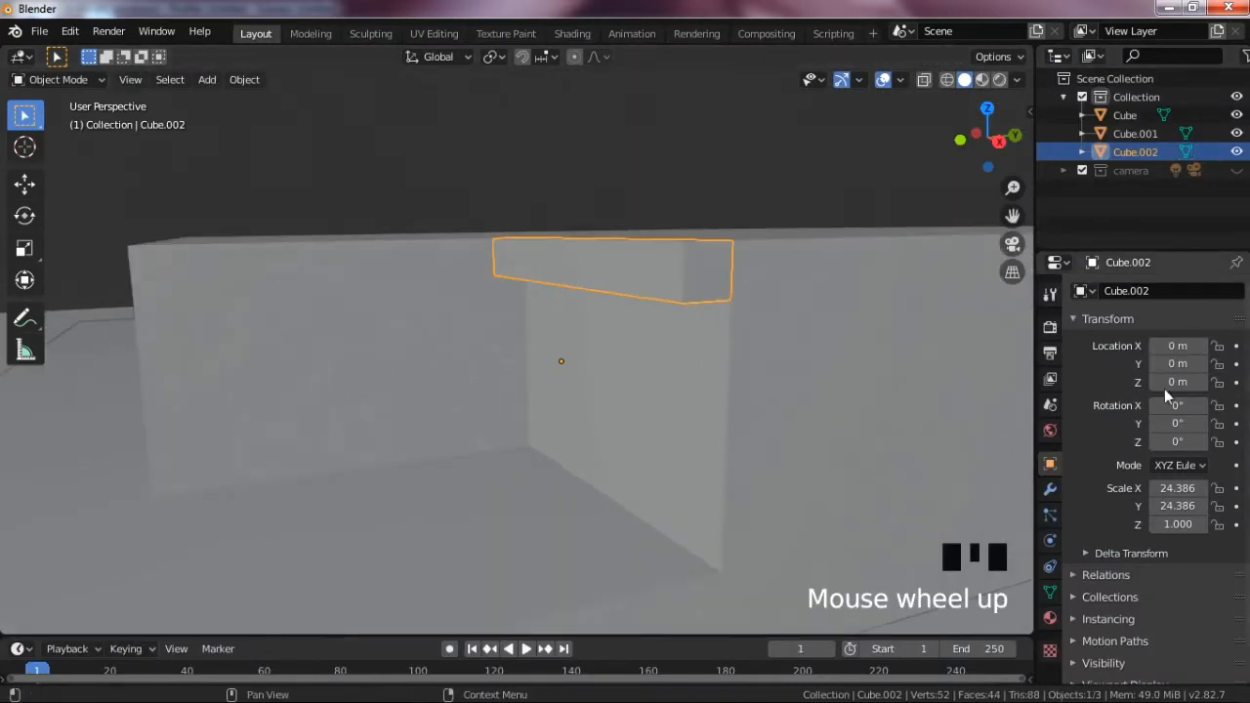
left_click(1049, 494)
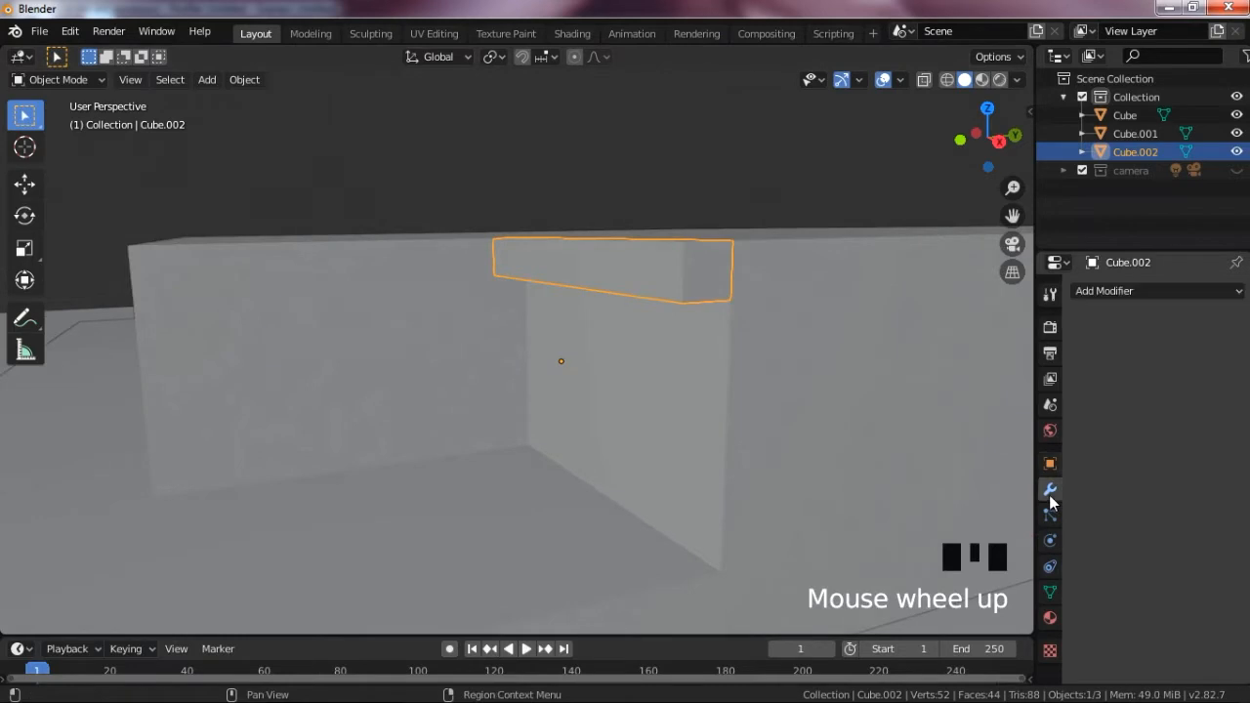
left_click(1130, 293)
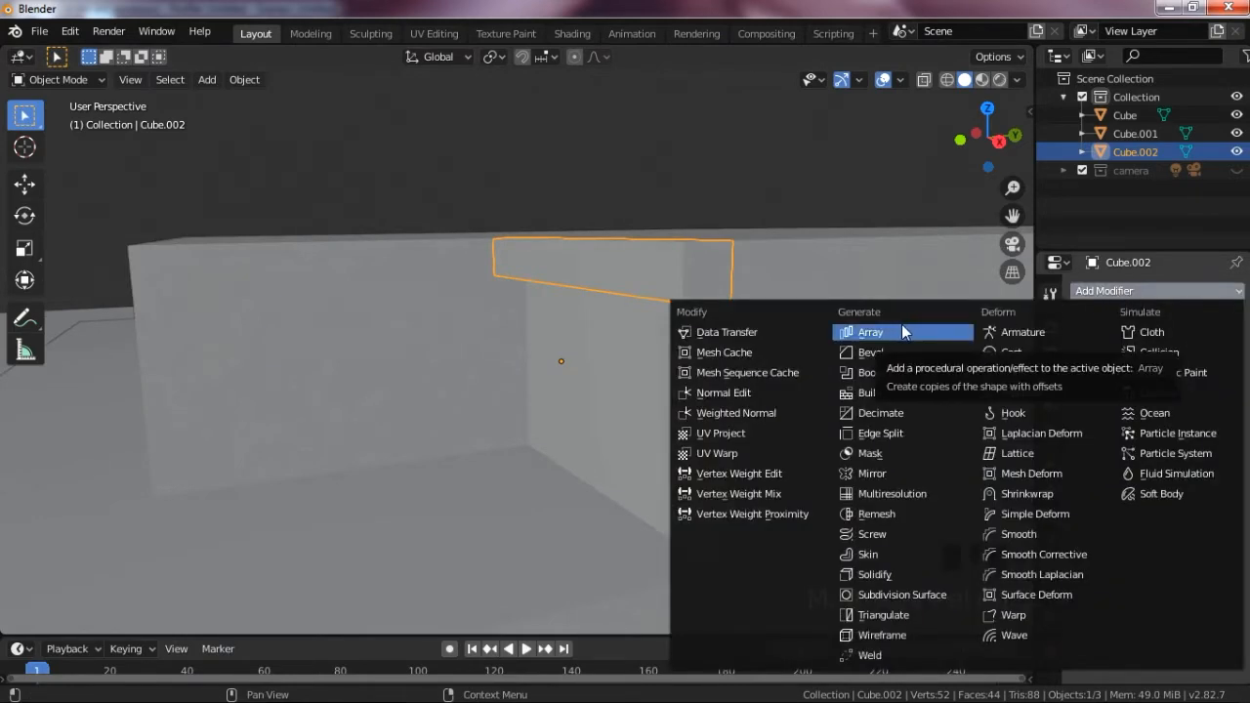
left_click(903, 325)
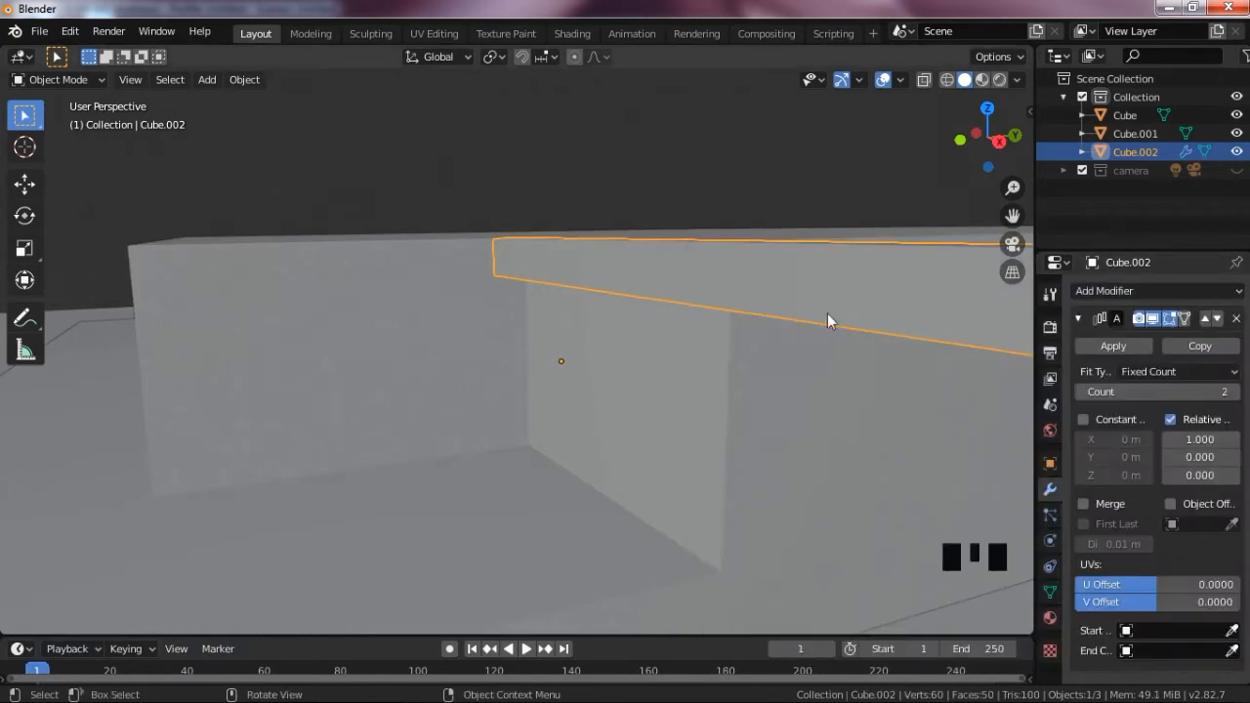
- Set the array's relative offset to X 0, Y -1 and Z -1 so the steps descend away from the wall
scroll(827, 313, "down", 3)
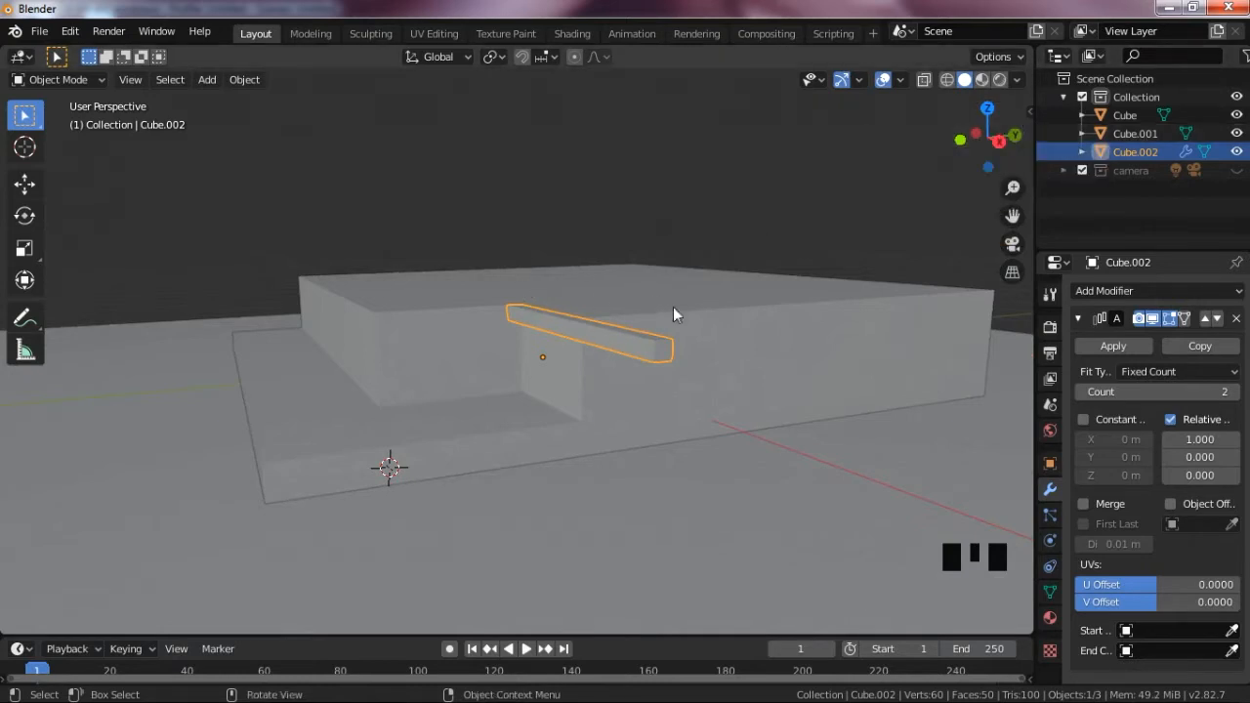
left_click(1188, 439)
type("0")
left_click(1191, 447)
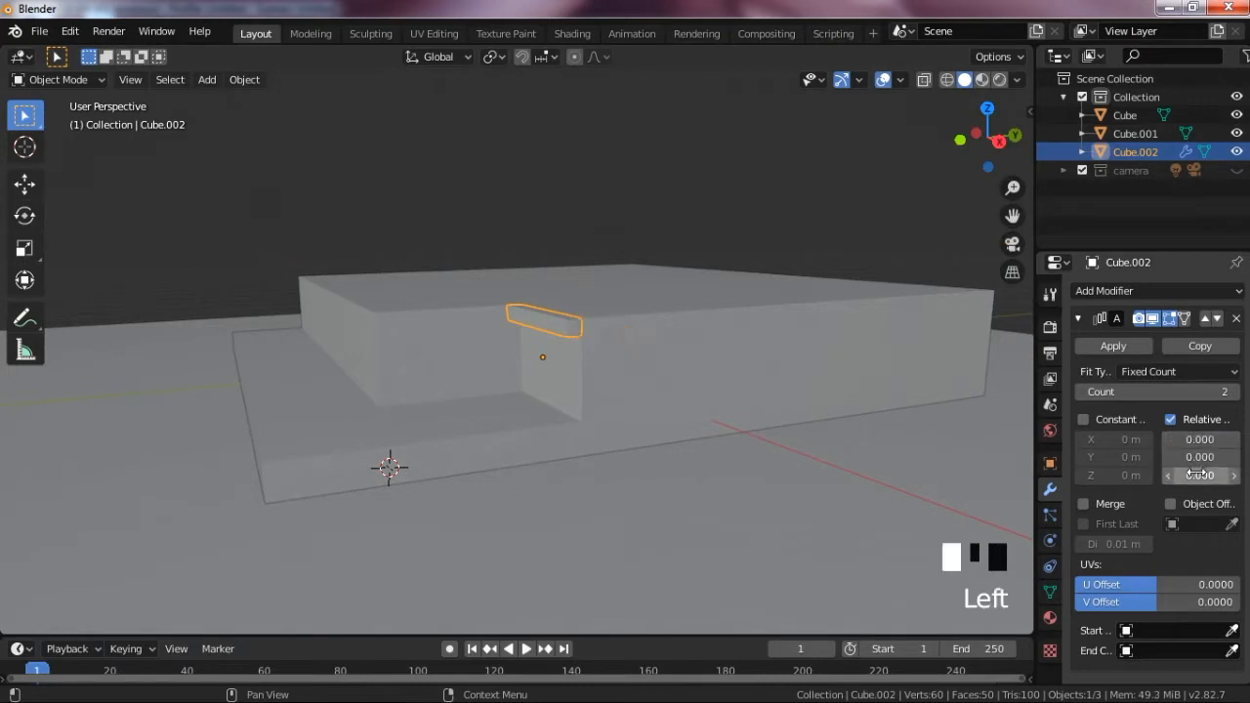
left_click_drag(1199, 476, 1220, 475)
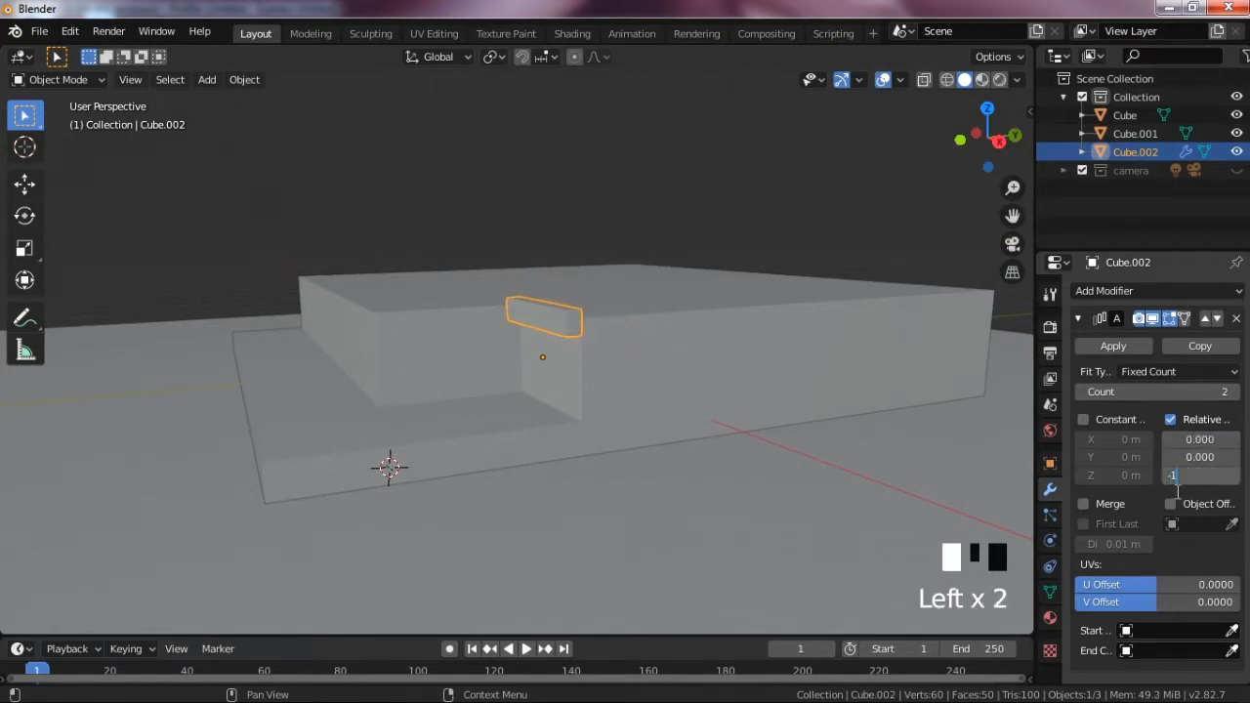
type("-1")
left_click(1085, 490)
scroll(720, 399, "up", 3)
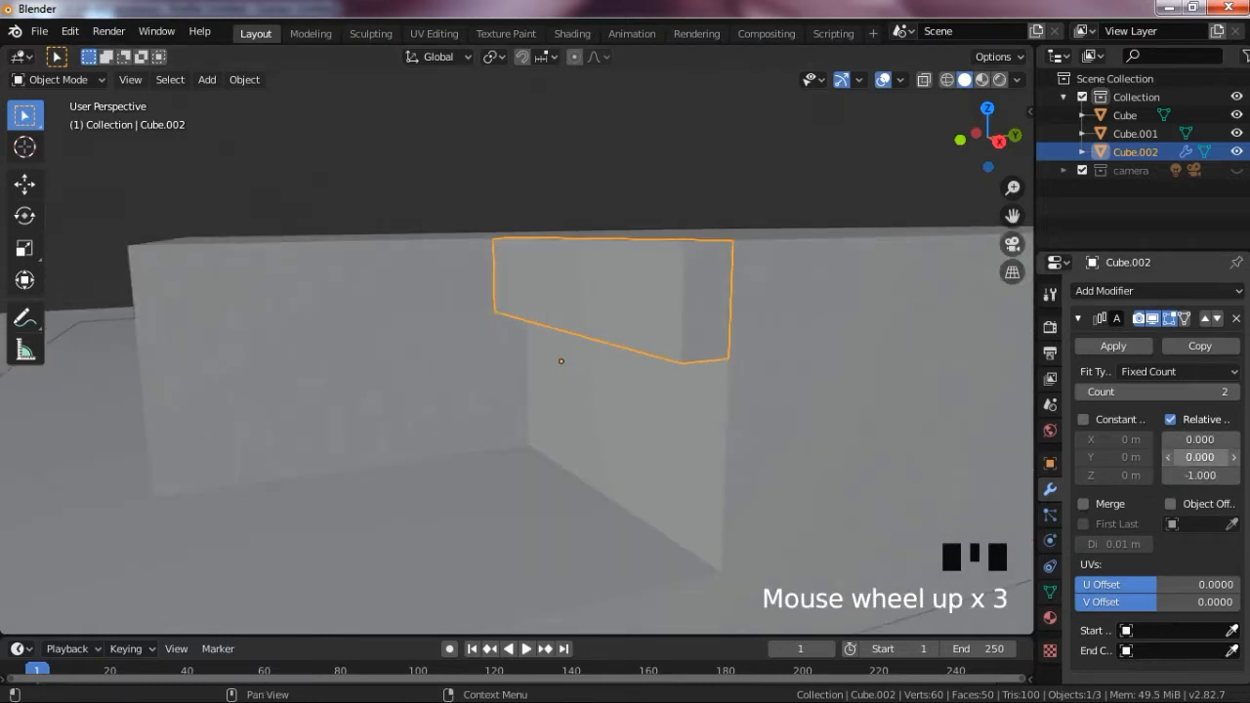
left_click_drag(1199, 457, 1176, 457)
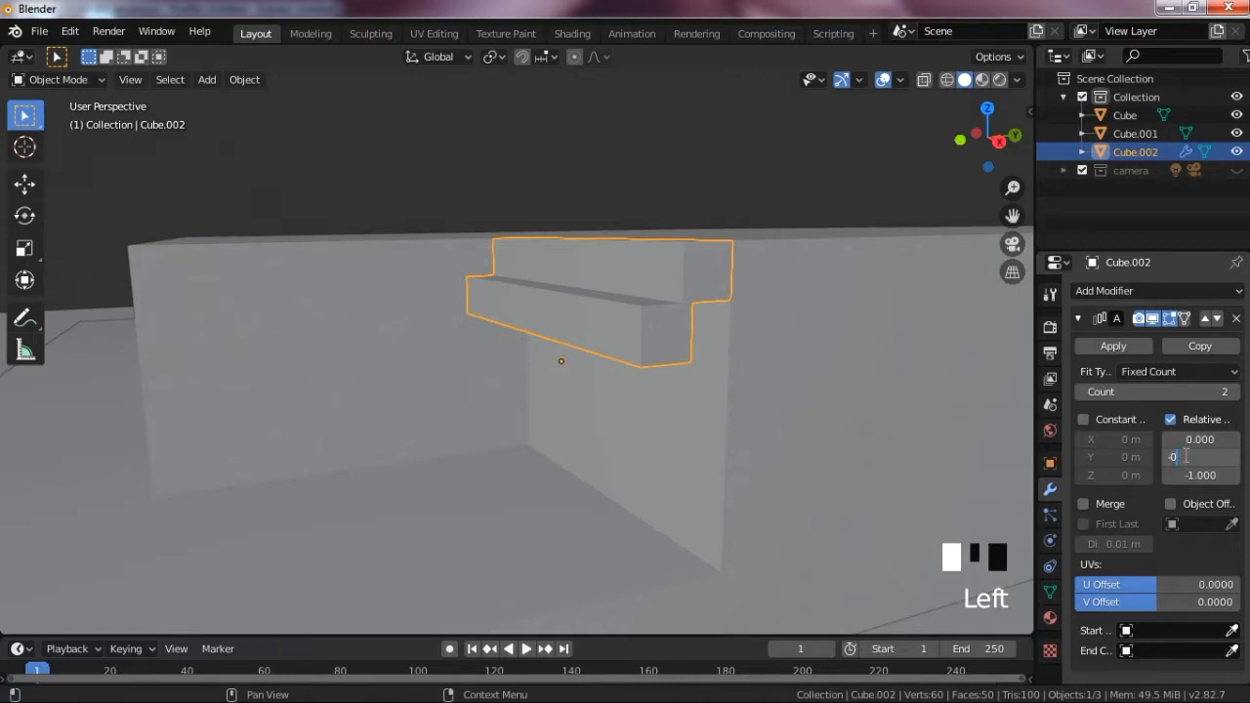
key("Return")
- Raise the array count to 6 steps and deselect the staircase
scroll(926, 235, "down", 2)
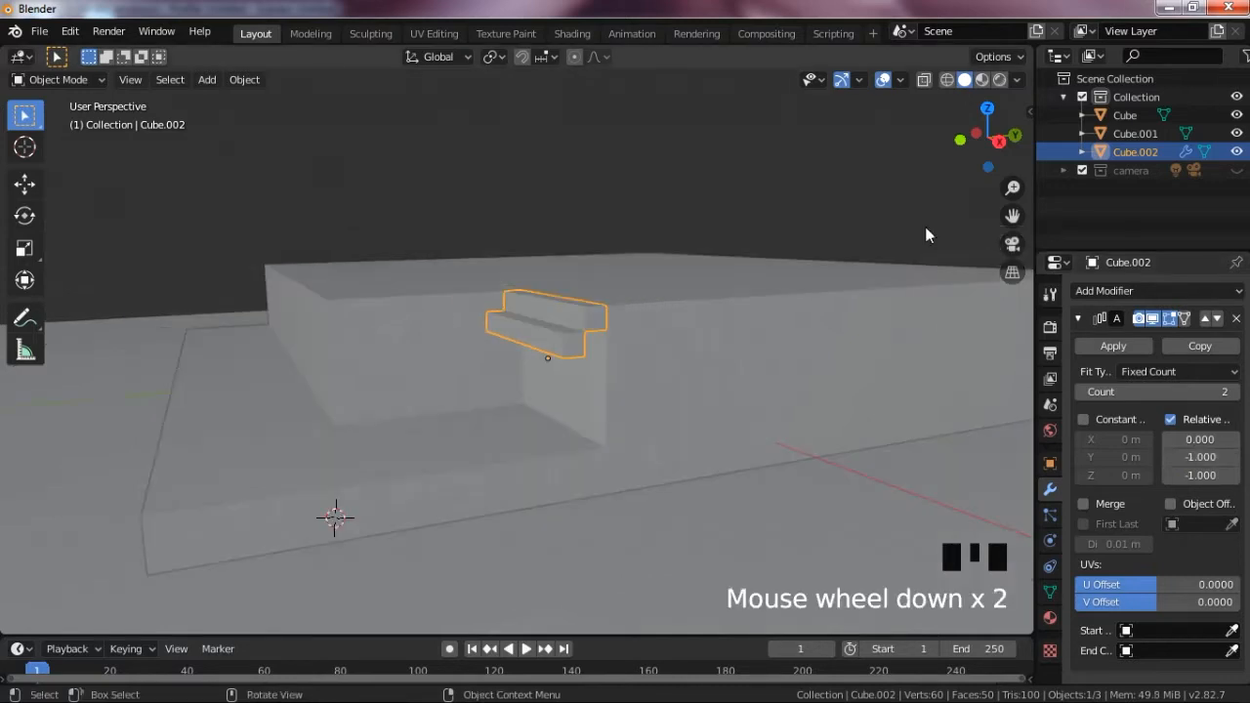
left_click_drag(976, 134, 991, 159)
left_click(1234, 392)
left_click(1234, 391)
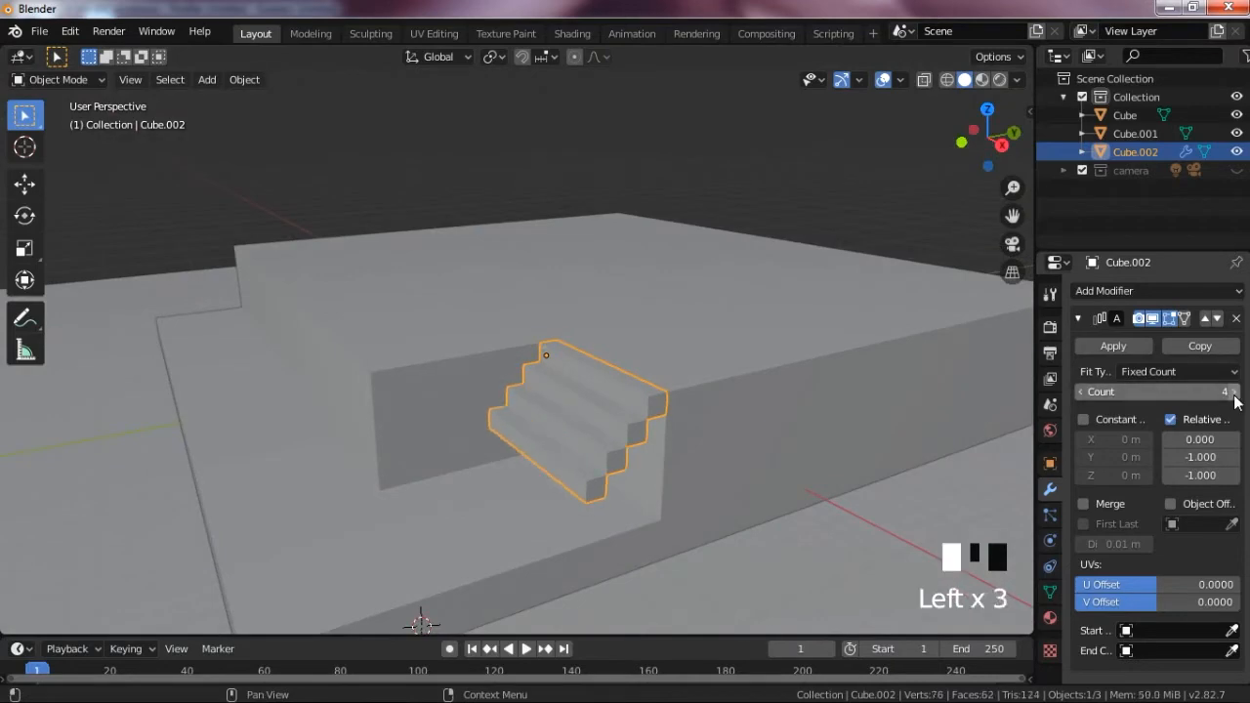
left_click(1234, 391)
left_click(1235, 391)
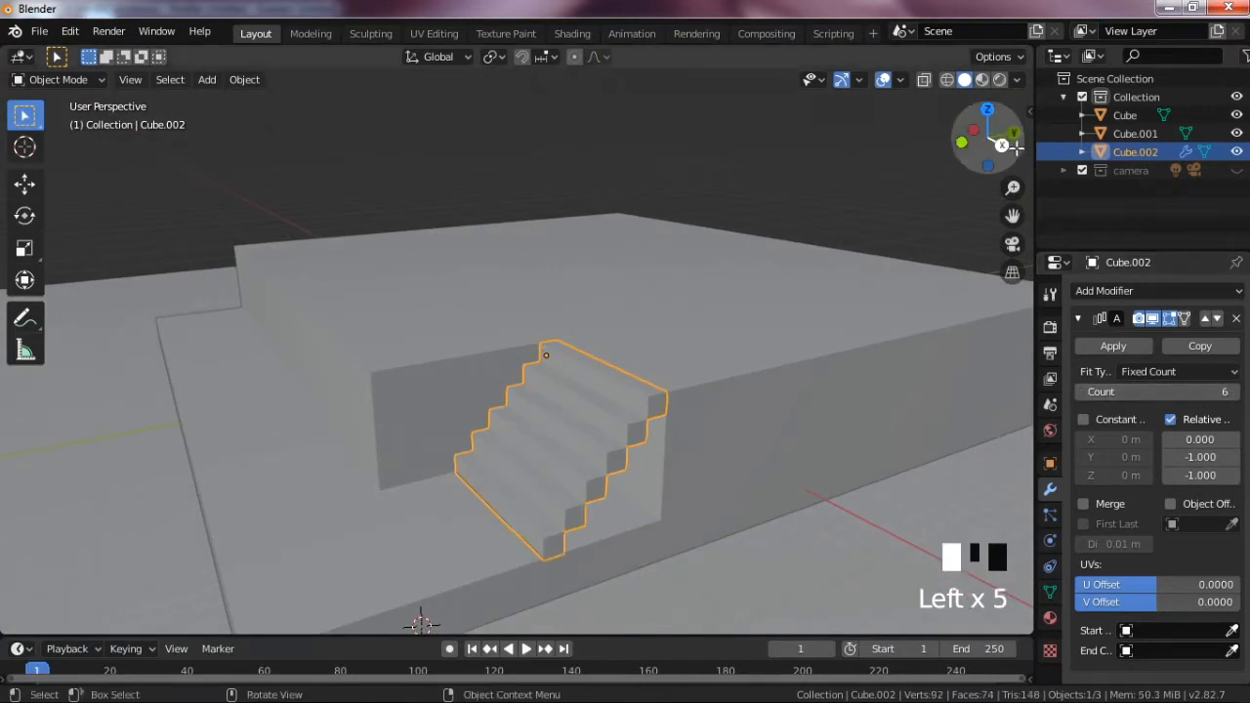
mouse_move(988, 139)
left_mouse_down()
mouse_move(968, 115)
mouse_move(998, 132)
left_mouse_up()
left_click(865, 203)
scroll(840, 351, "up", 1)
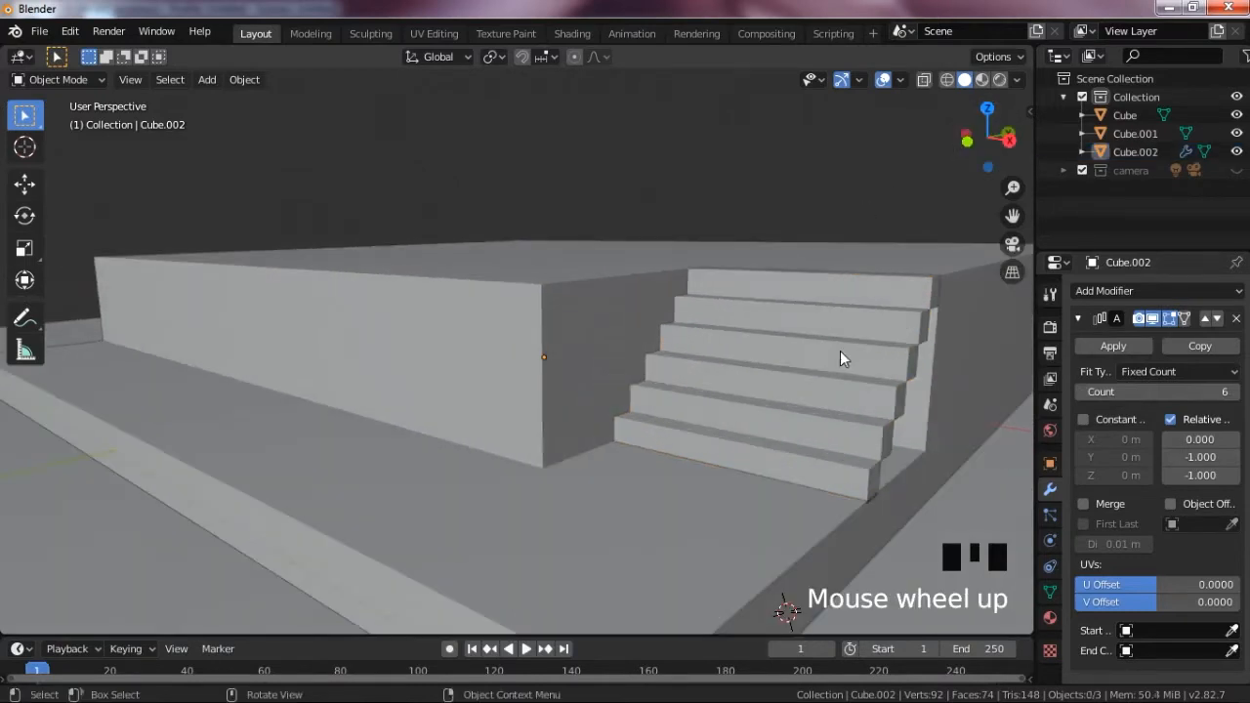
scroll(840, 350, "down", 2)
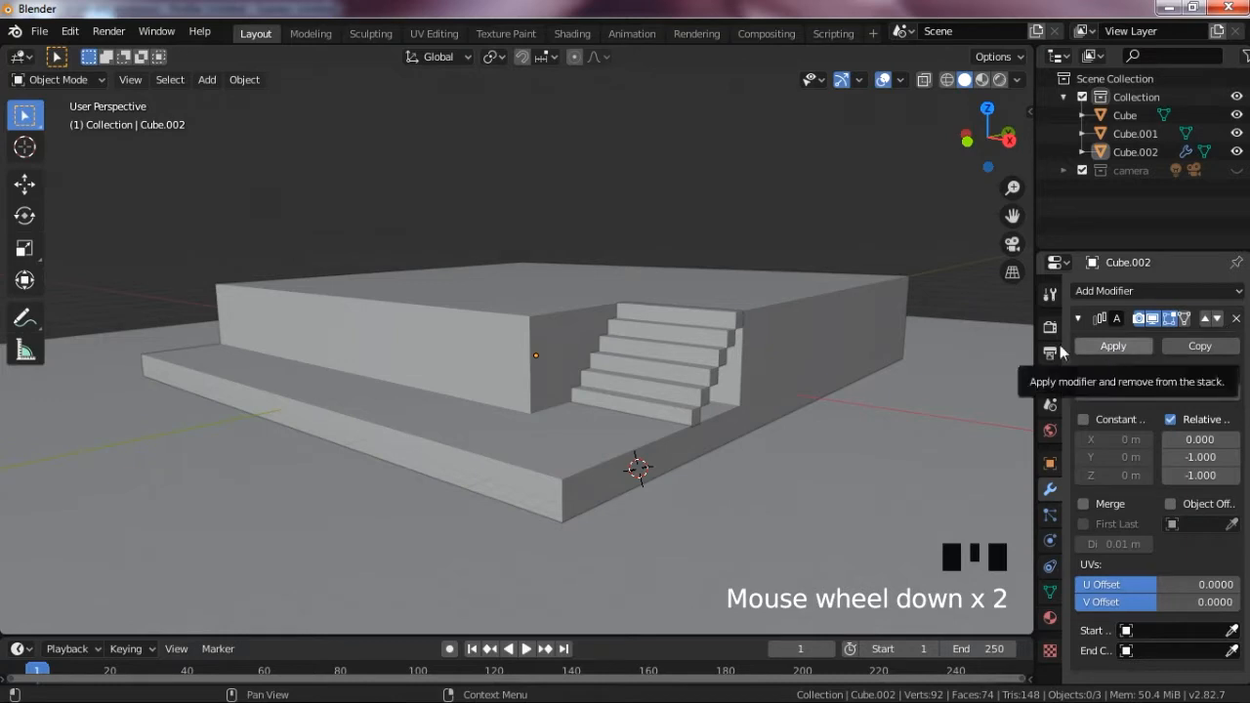
- Edit the top step's mesh and move its front face outwards along negative Y to deepen the arrayed treads
left_click_drag(988, 136, 1004, 142)
scroll(726, 275, "up", 4)
key("Tab")
scroll(721, 282, "down", 2)
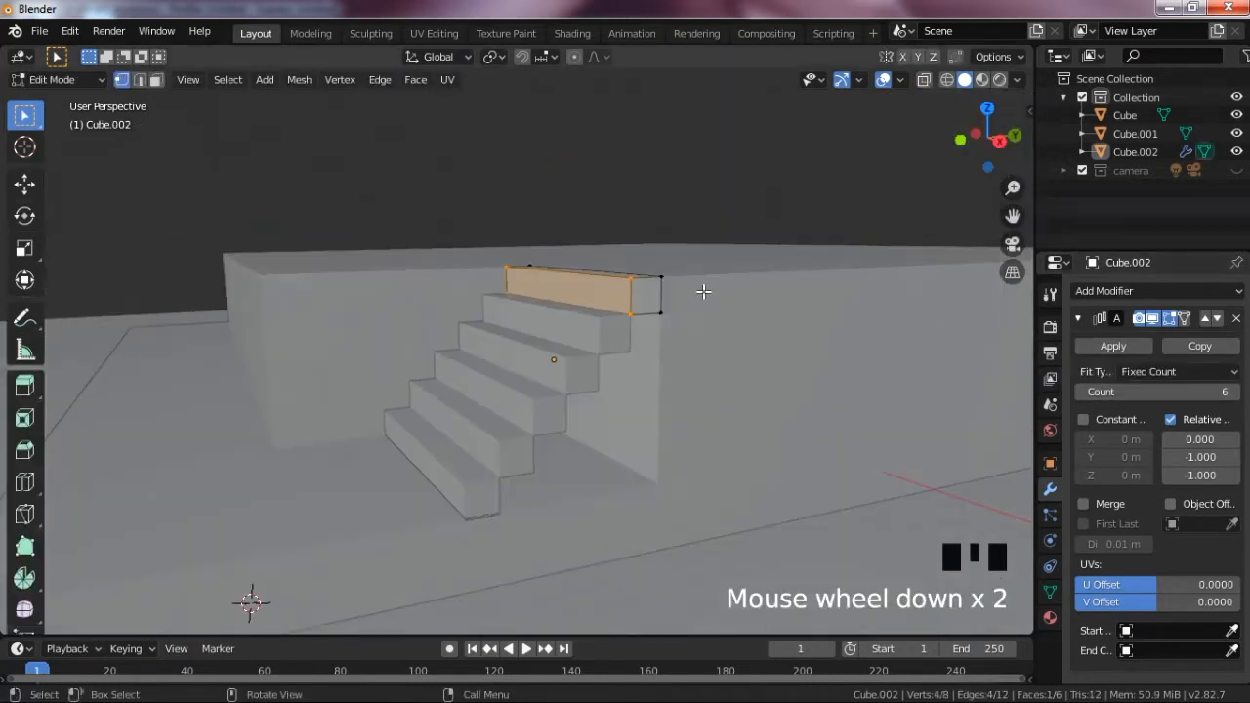
scroll(708, 291, "up", 2)
key("g")
key("y")
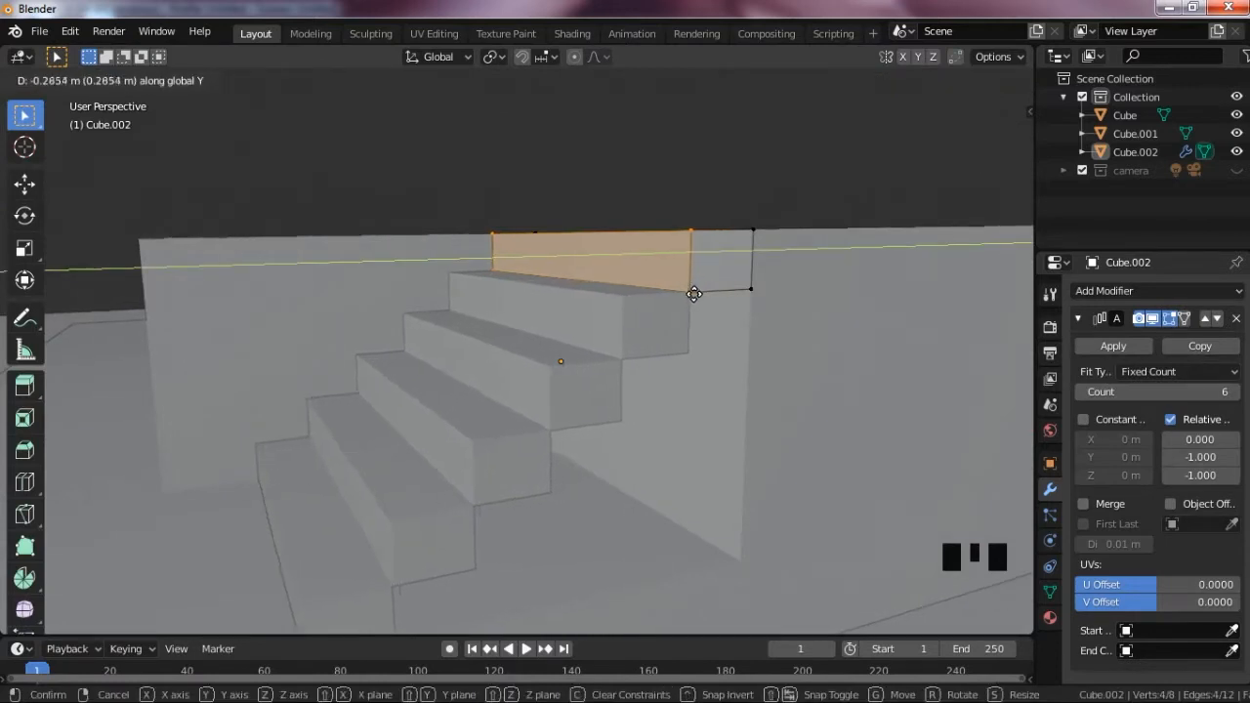
left_click(680, 296)
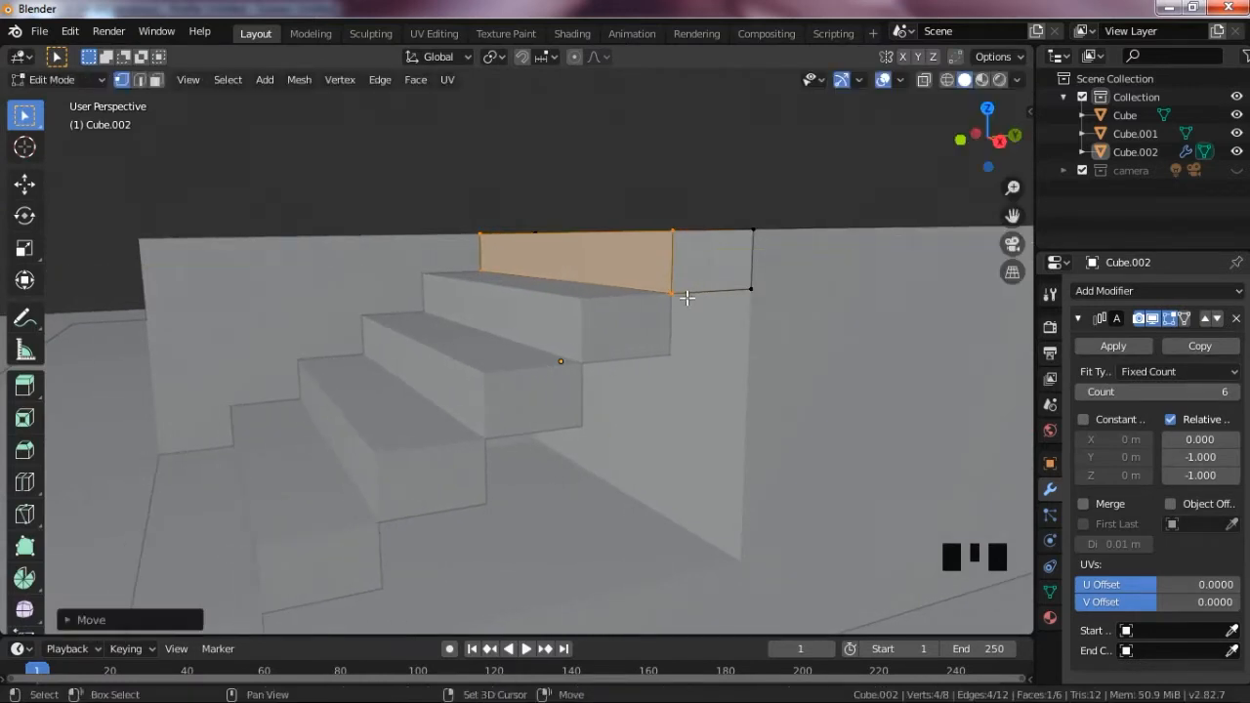
- Examine the staircase's side profile against the block's front edge in the right orthographic view
scroll(673, 325, "down", 2)
key("KP_1")
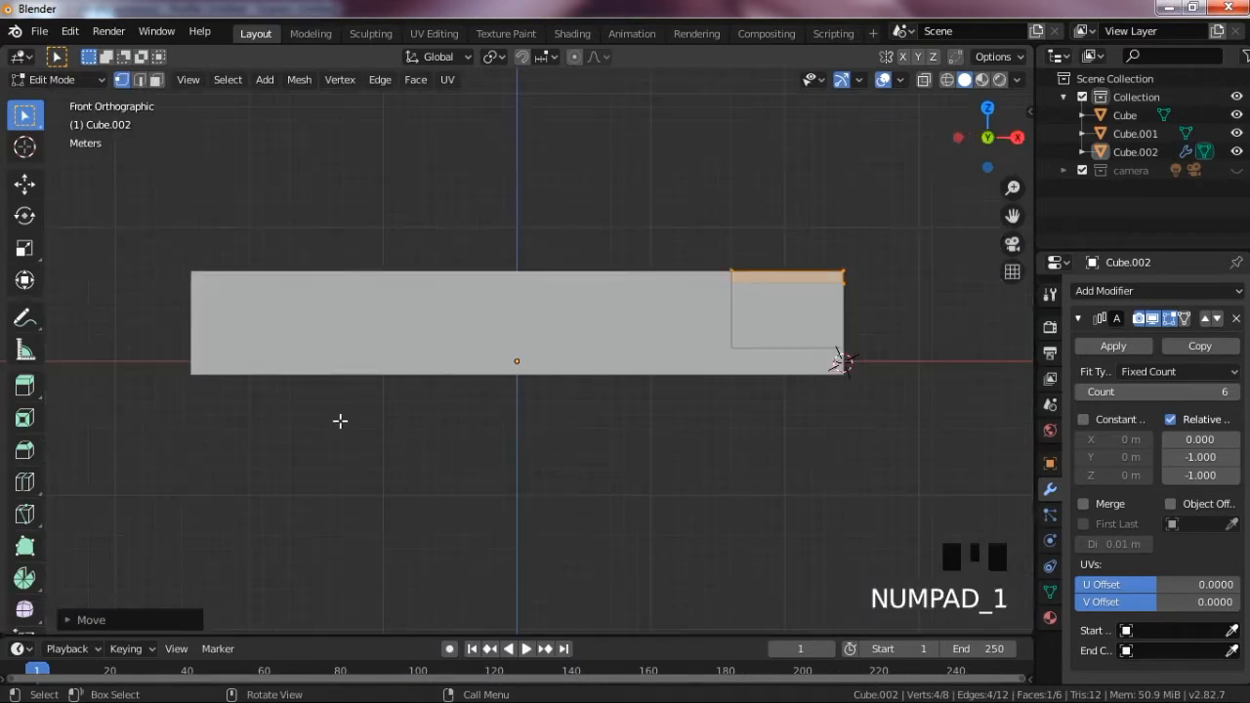
key("KP_3")
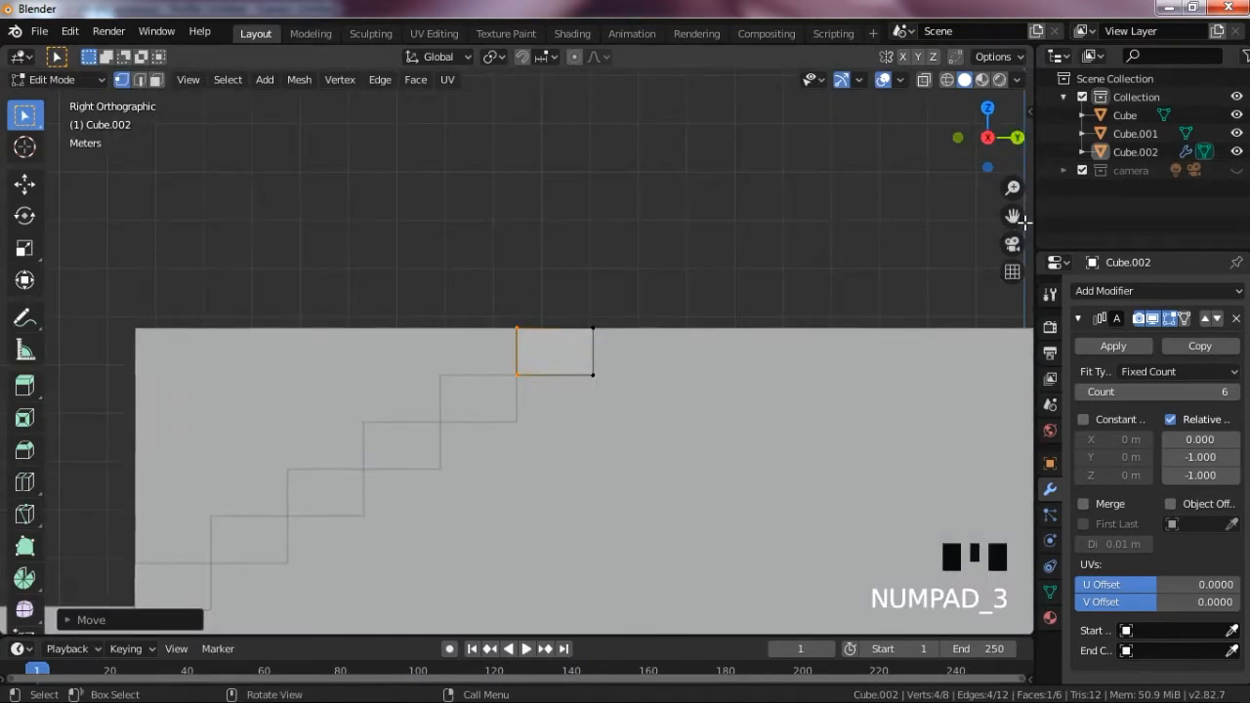
left_click_drag(1013, 215, 293, 505)
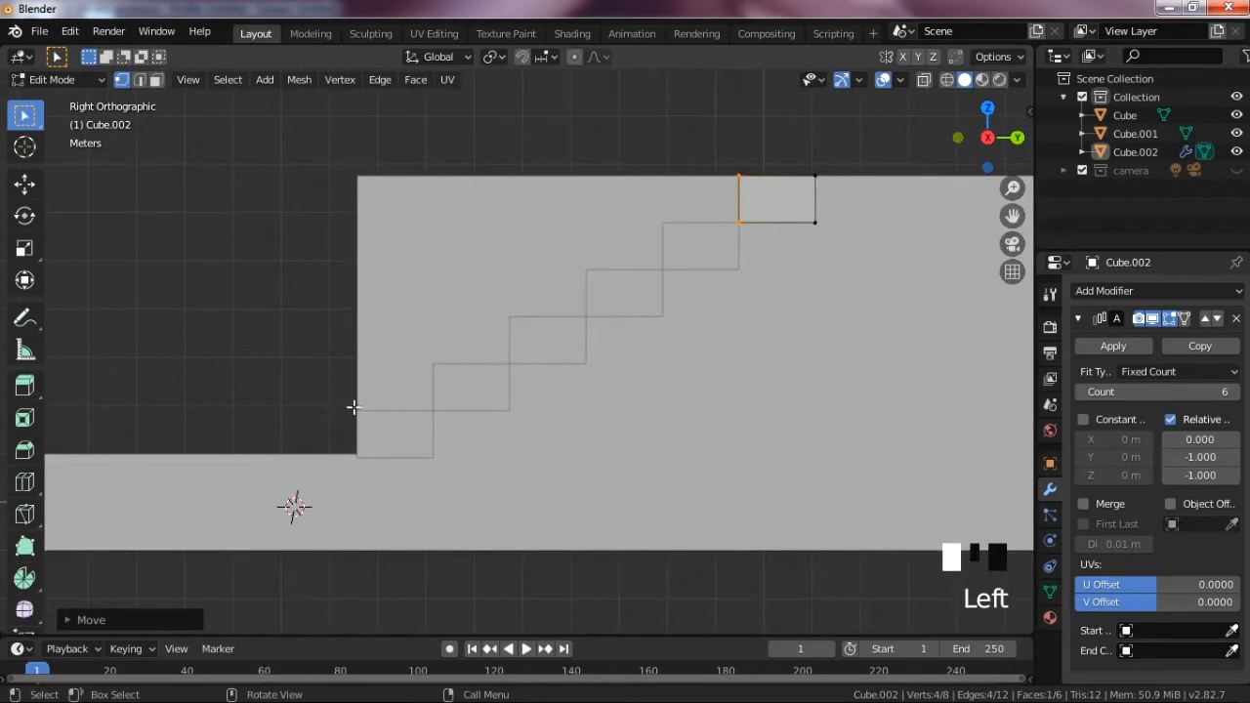
- Leave mesh editing, apply the staircase's array modifier and merge the stairs into the main house block
left_click_drag(986, 136, 832, 290)
key("Tab")
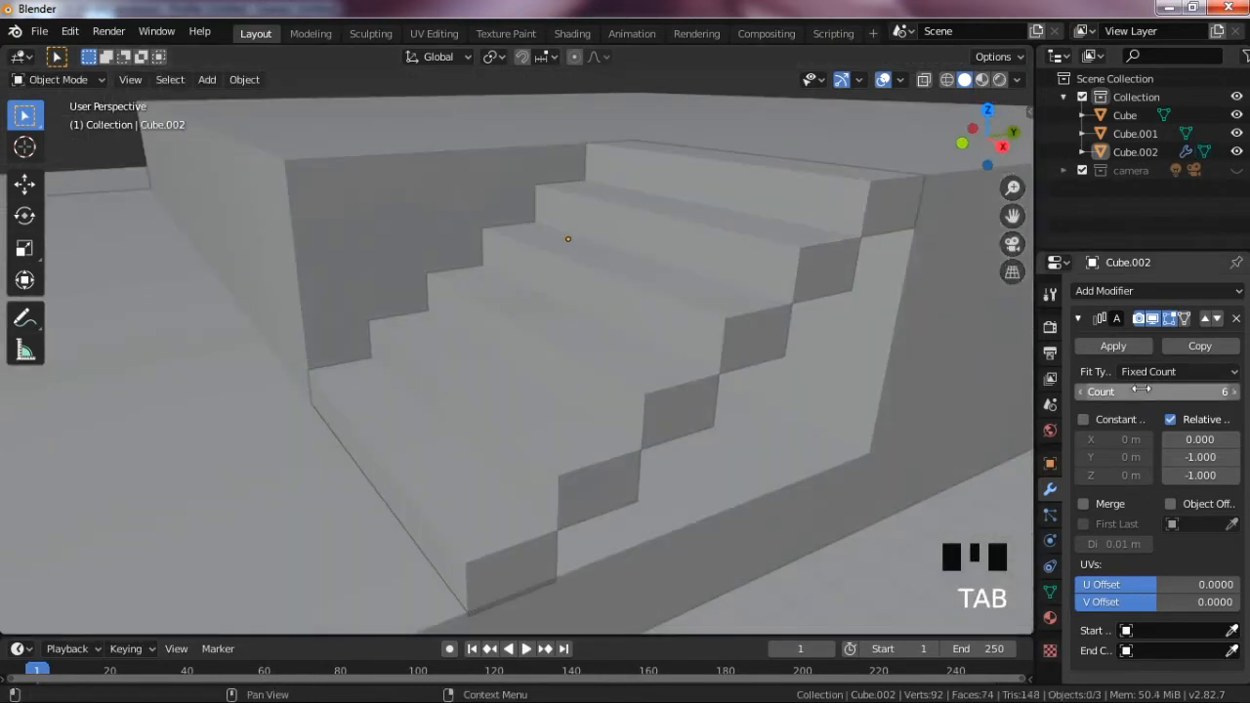
left_click(1128, 343)
left_click_drag(986, 137, 845, 184)
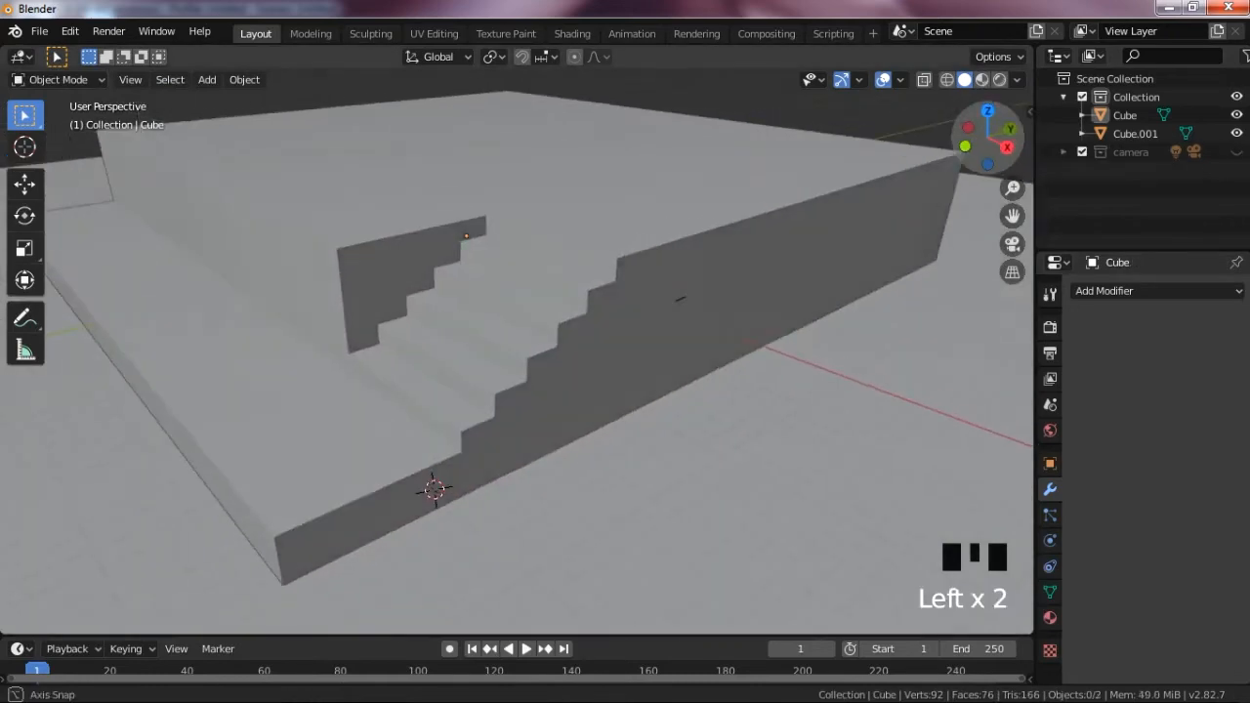
- Check the pool layout in the reference image and add a loop cut across the block's top just inboard of the stair recess wall
scroll(845, 185, "down", 4)
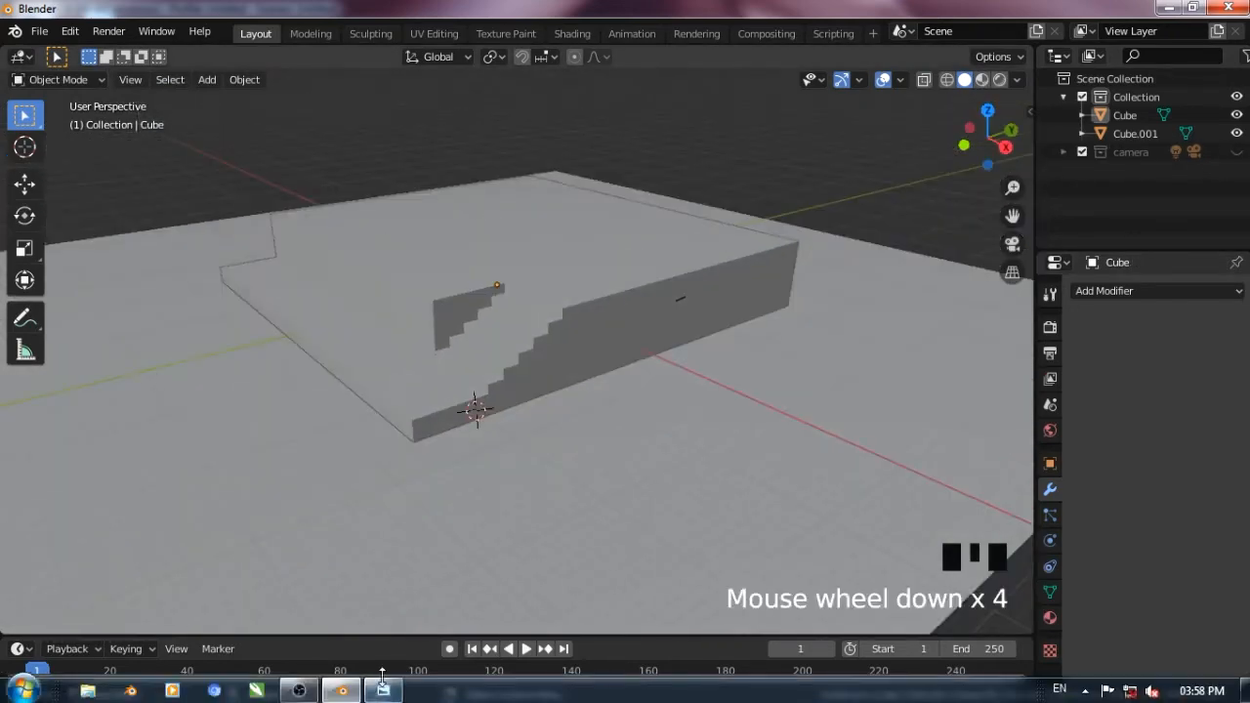
left_click(382, 684)
scroll(608, 482, "up", 2)
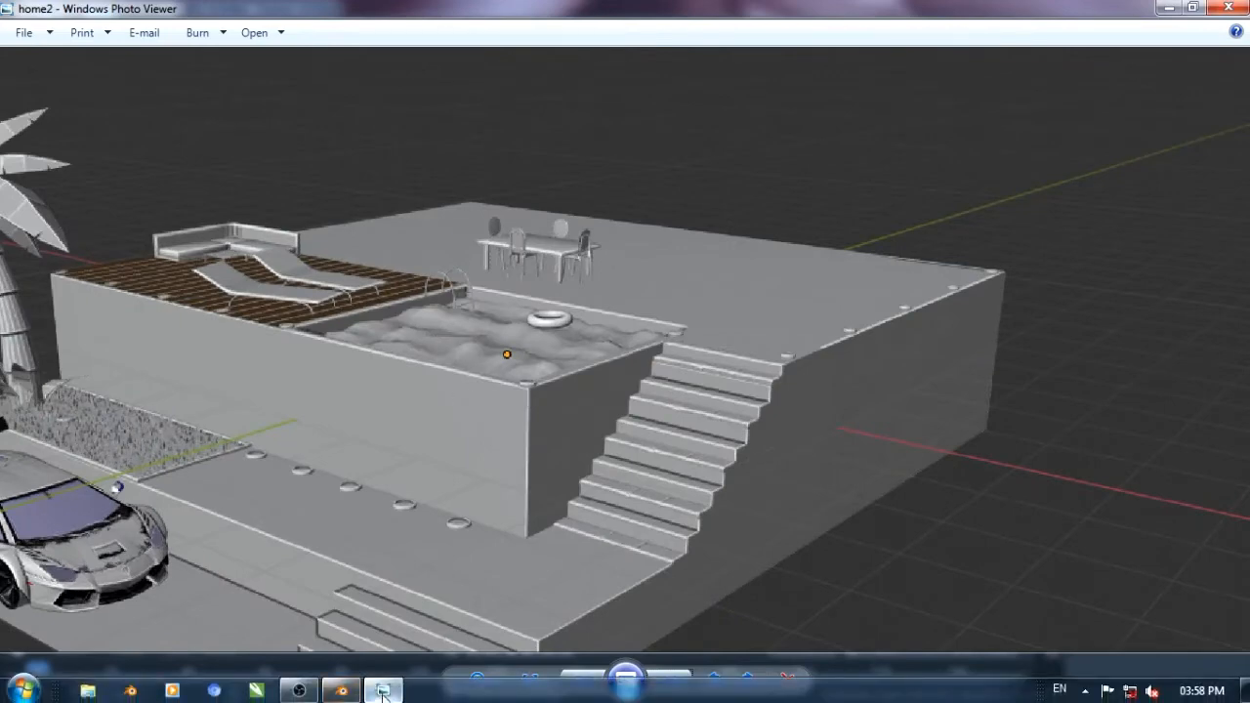
left_click(382, 695)
left_click_drag(984, 139, 1131, 183)
key("Tab")
left_click_drag(990, 137, 685, 148)
left_click_drag(1010, 220, 1026, 310)
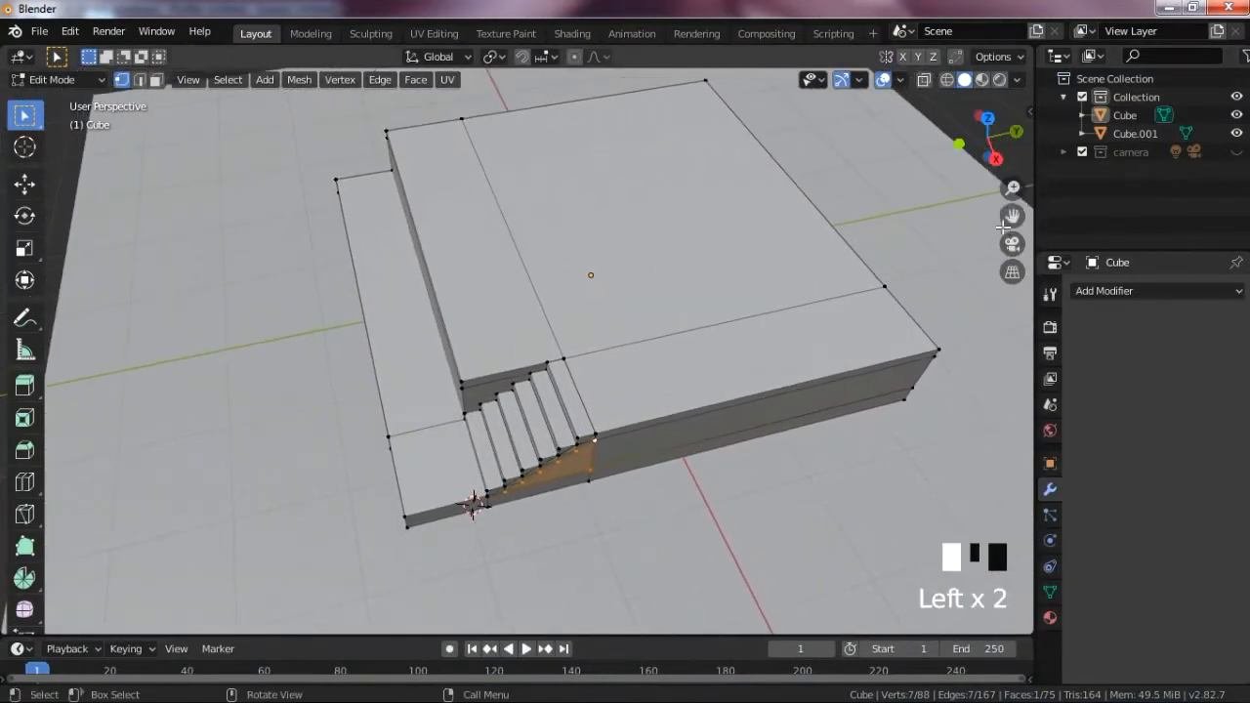
scroll(761, 312, "up", 2)
key("ctrl+r")
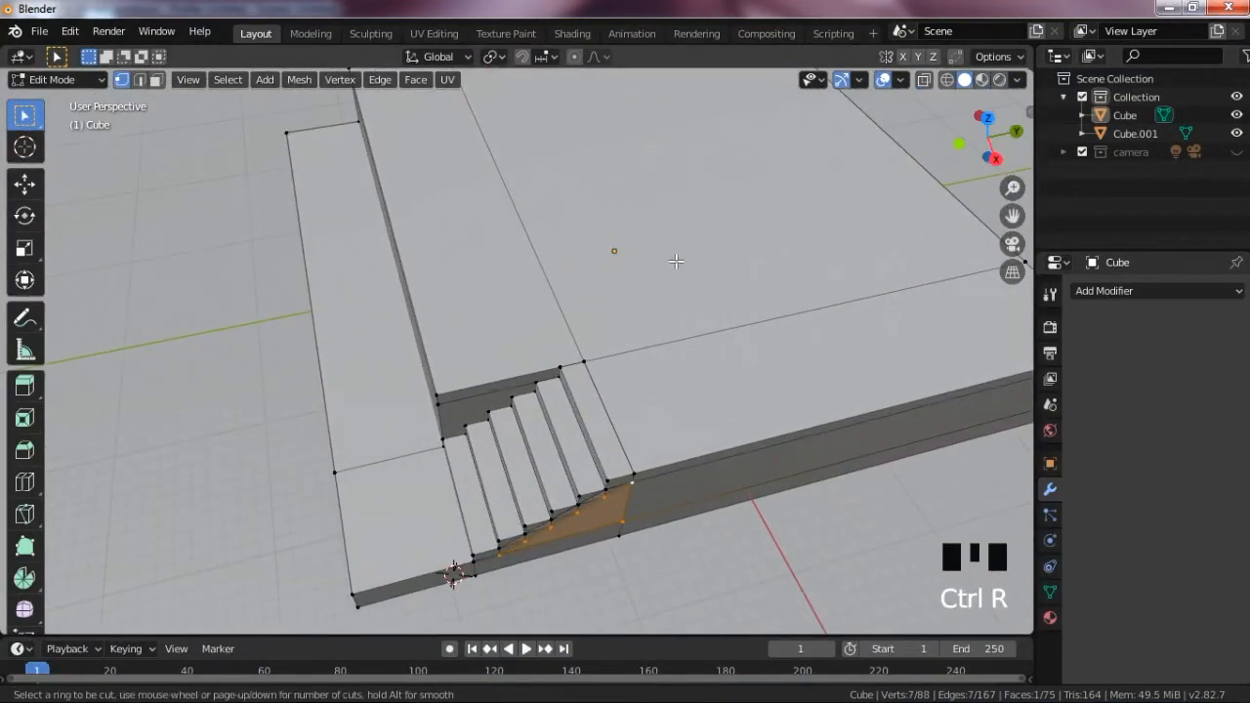
left_click_drag(855, 132, 920, 308)
scroll(830, 318, "down", 2)
- Add two loop cuts parallel to the block's front edge, one just behind the front wall and one beyond the top stair
key("ctrl+r")
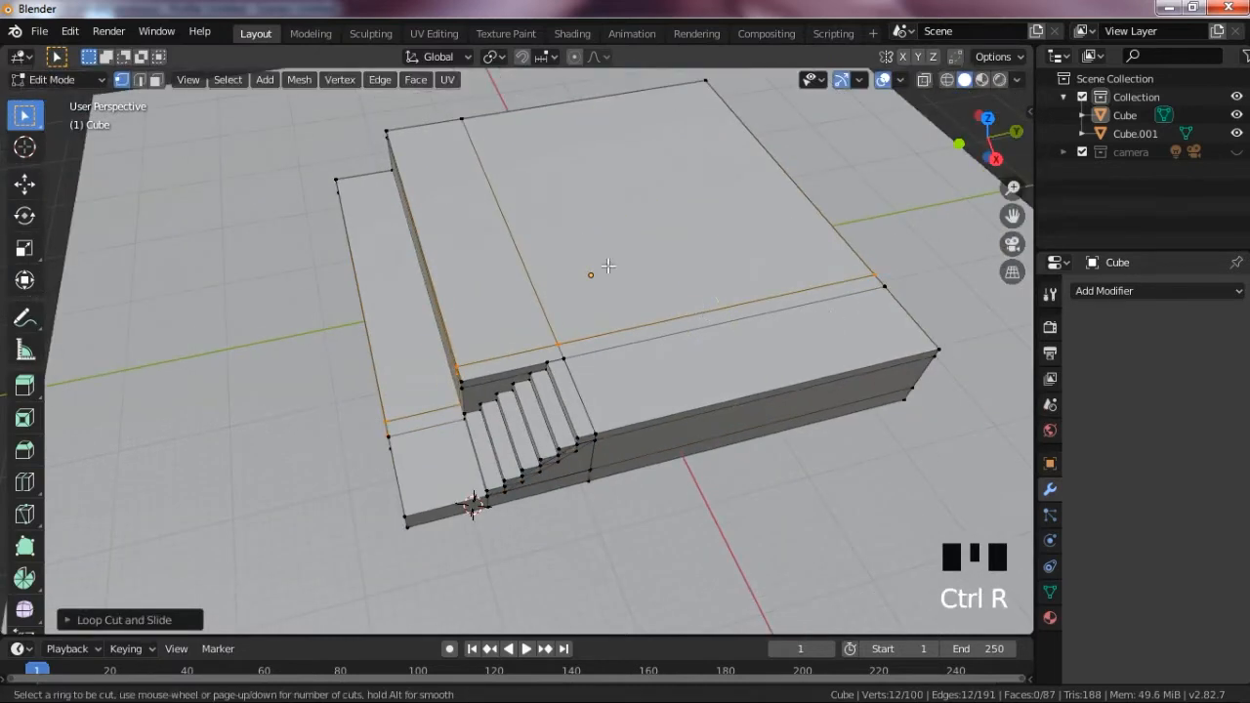
left_click_drag(411, 139, 395, 212)
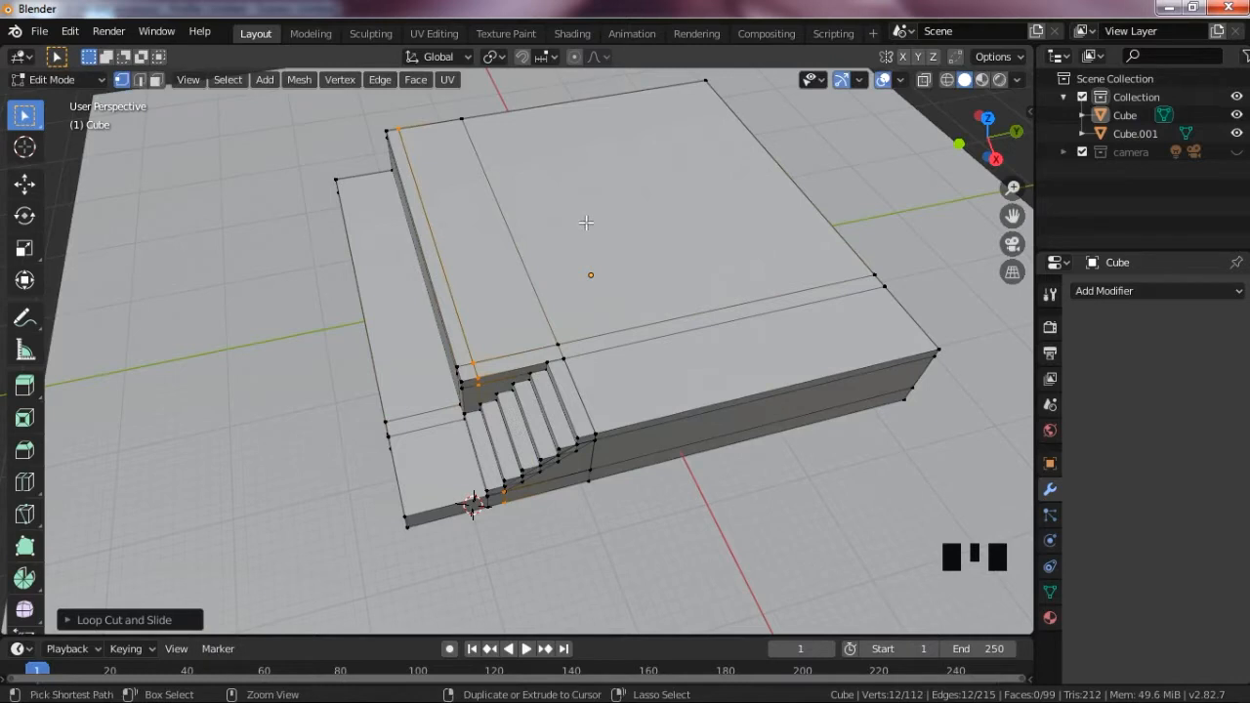
key("ctrl+r")
left_click(586, 153)
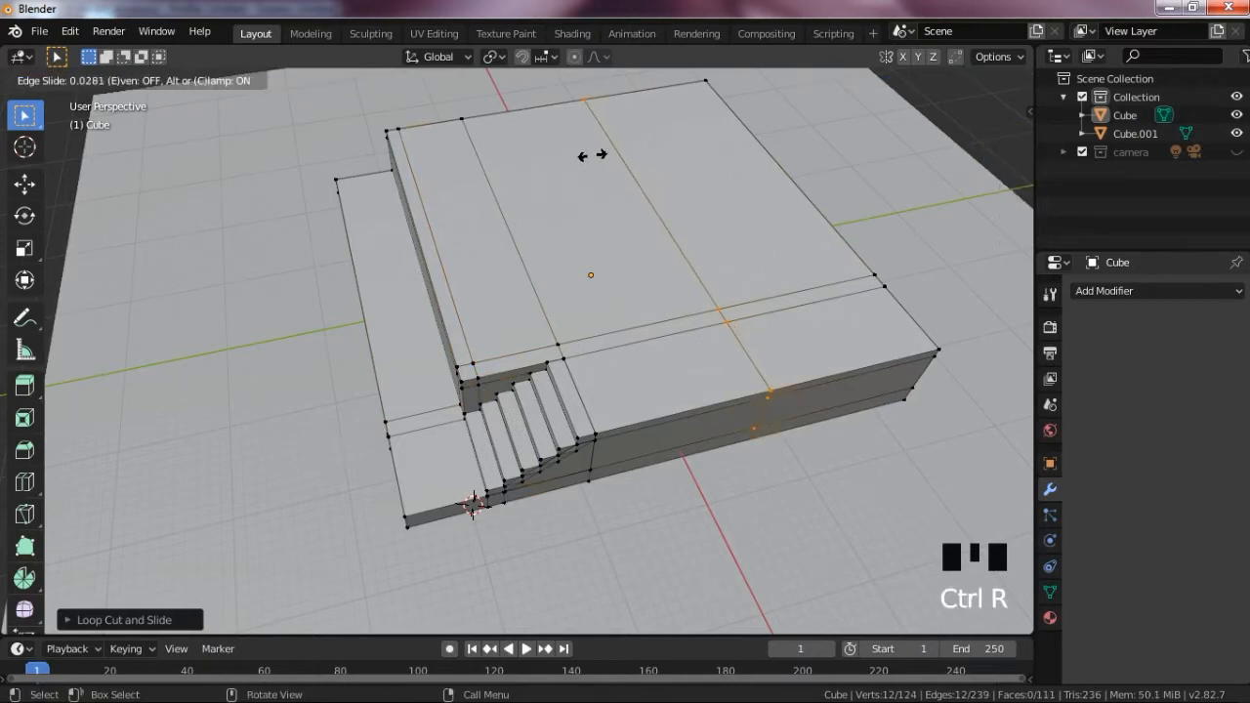
left_click(553, 277)
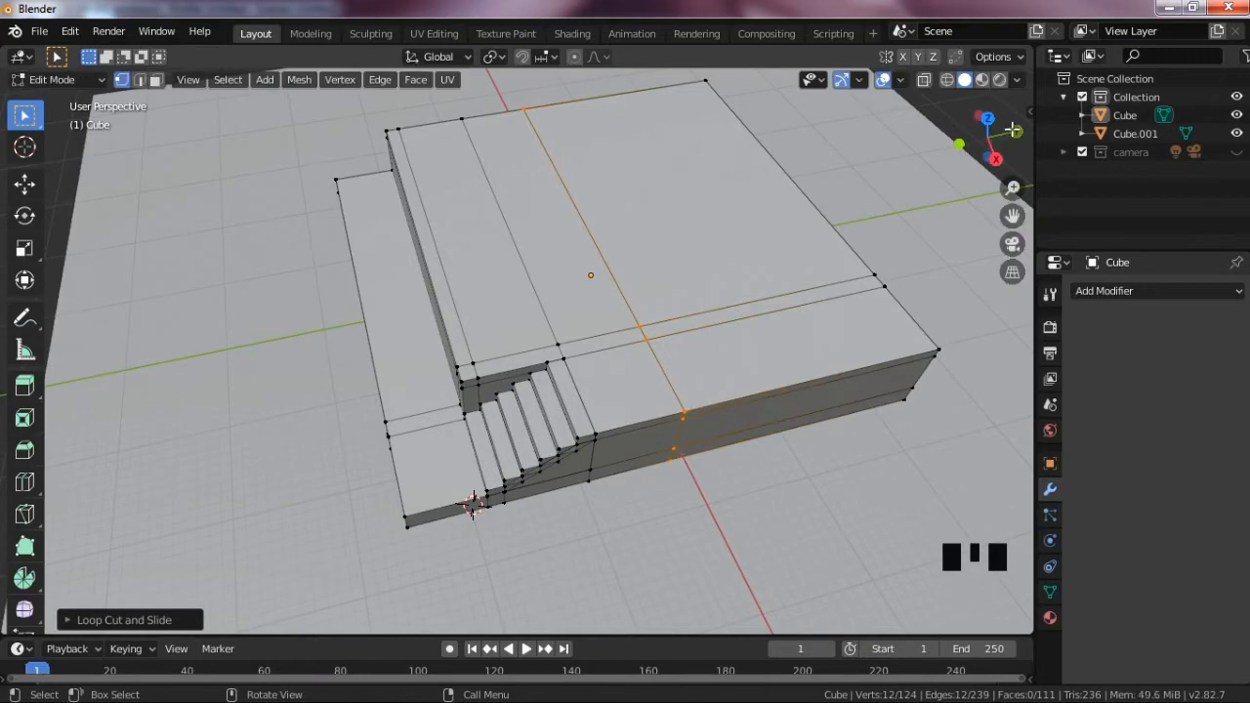
- Compare the block with the reference image and slide the rear loop cut slightly closer to the stair recess
left_click_drag(1012, 130, 962, 147)
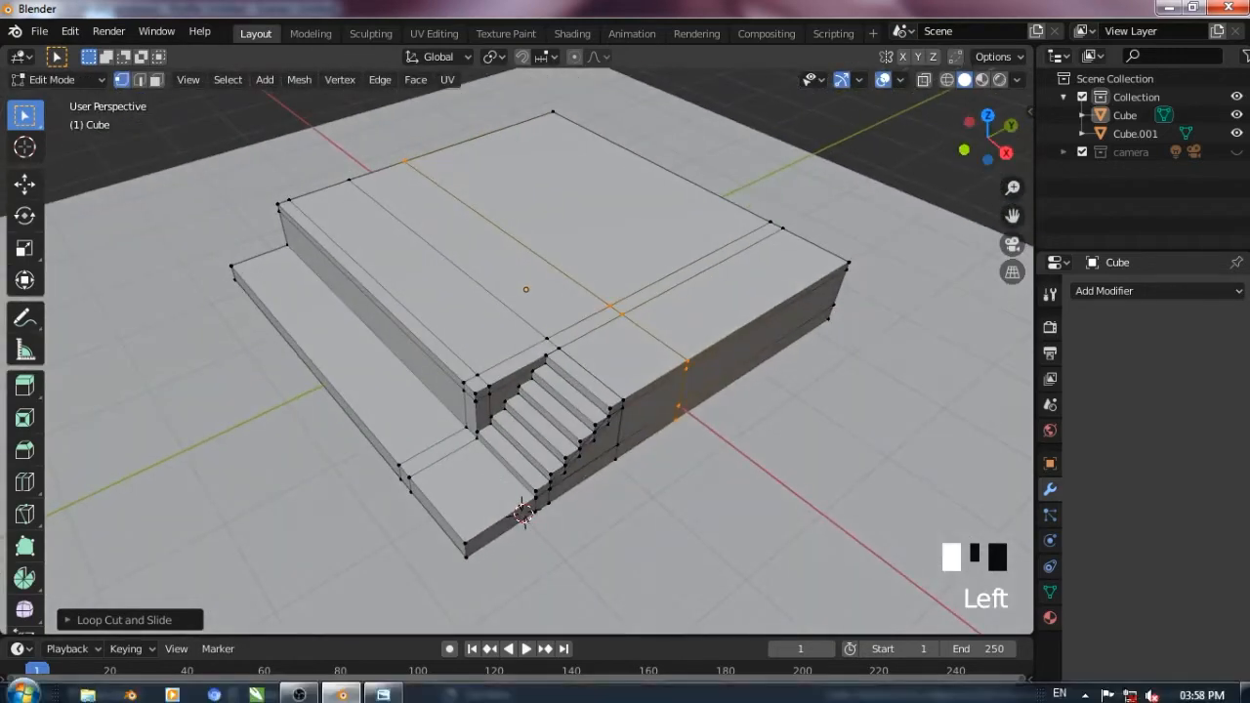
left_click(383, 692)
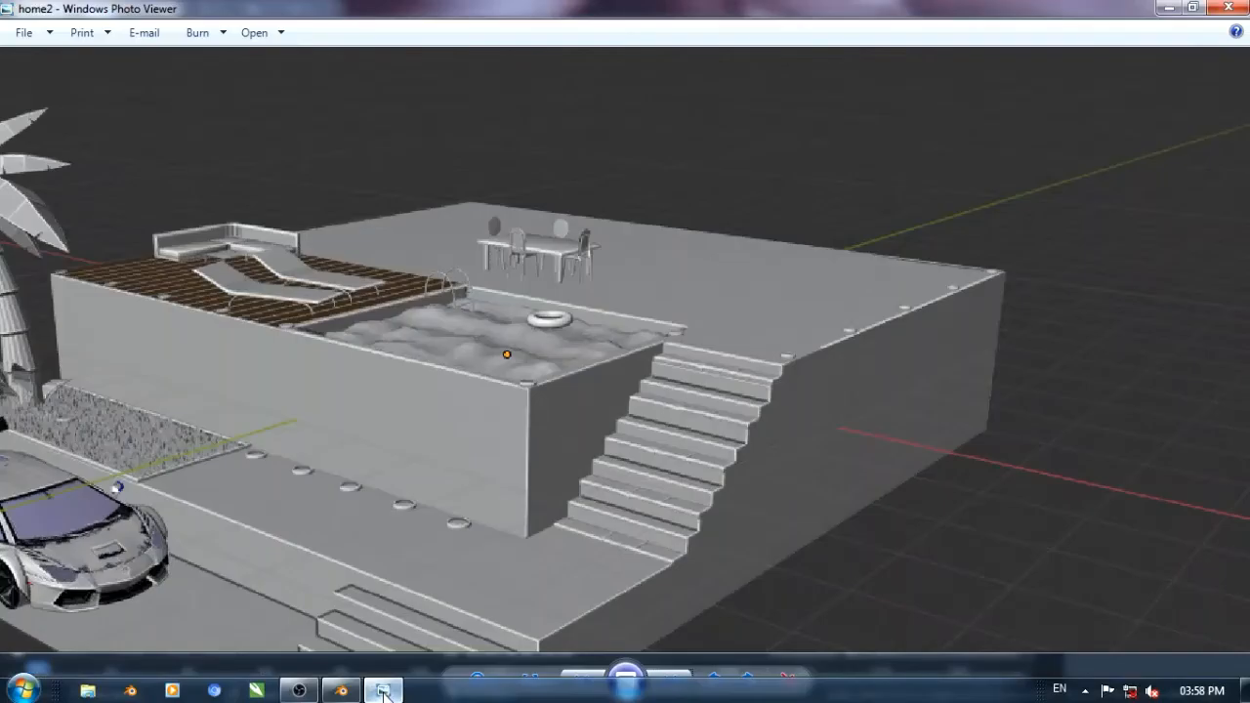
left_click(384, 692)
scroll(547, 497, "up", 2)
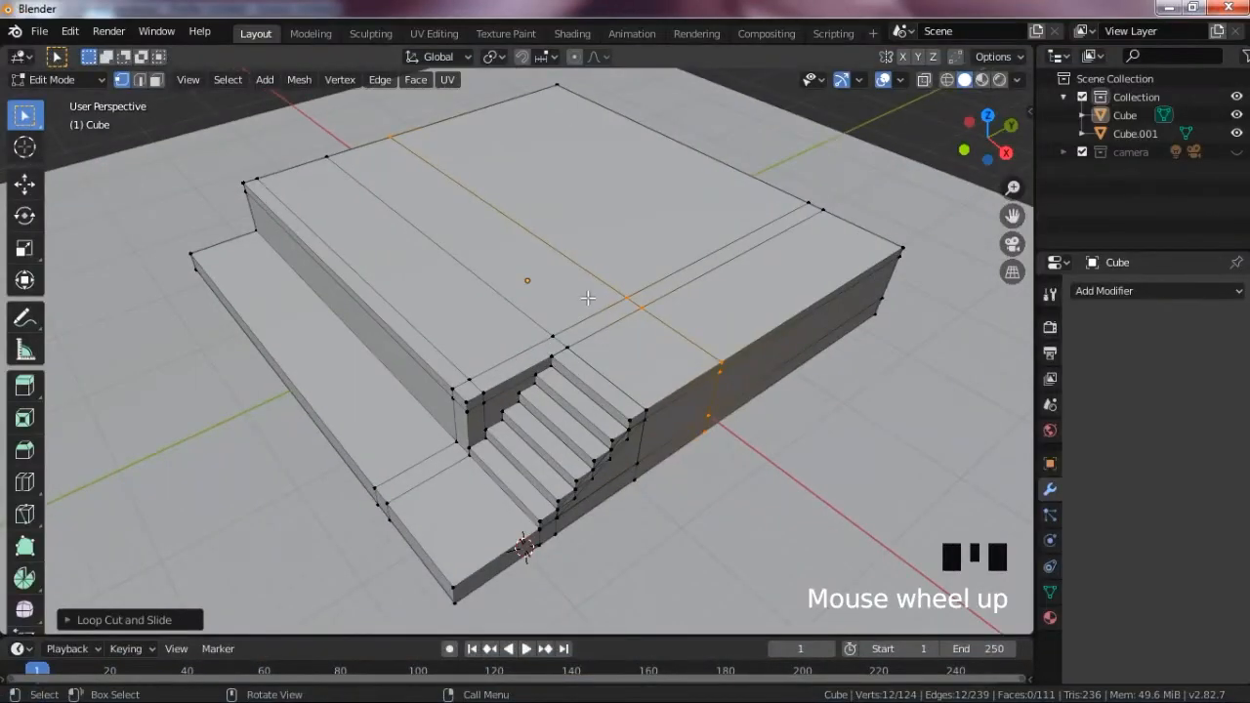
scroll(588, 297, "up", 1)
key("g")
key("g")
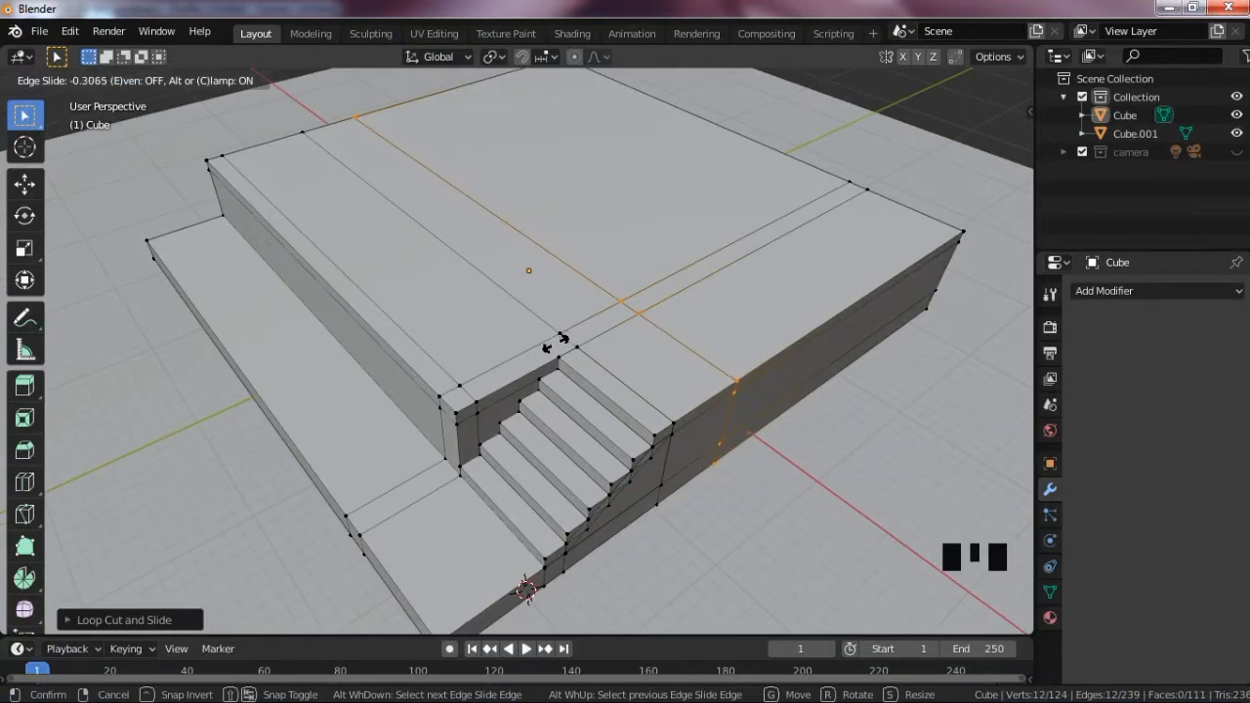
left_click(558, 334)
- Add a crosswise loop cut closing off the pool's far side and dissolve the edge dividing the pool area
key("ctrl+r")
left_click(495, 266)
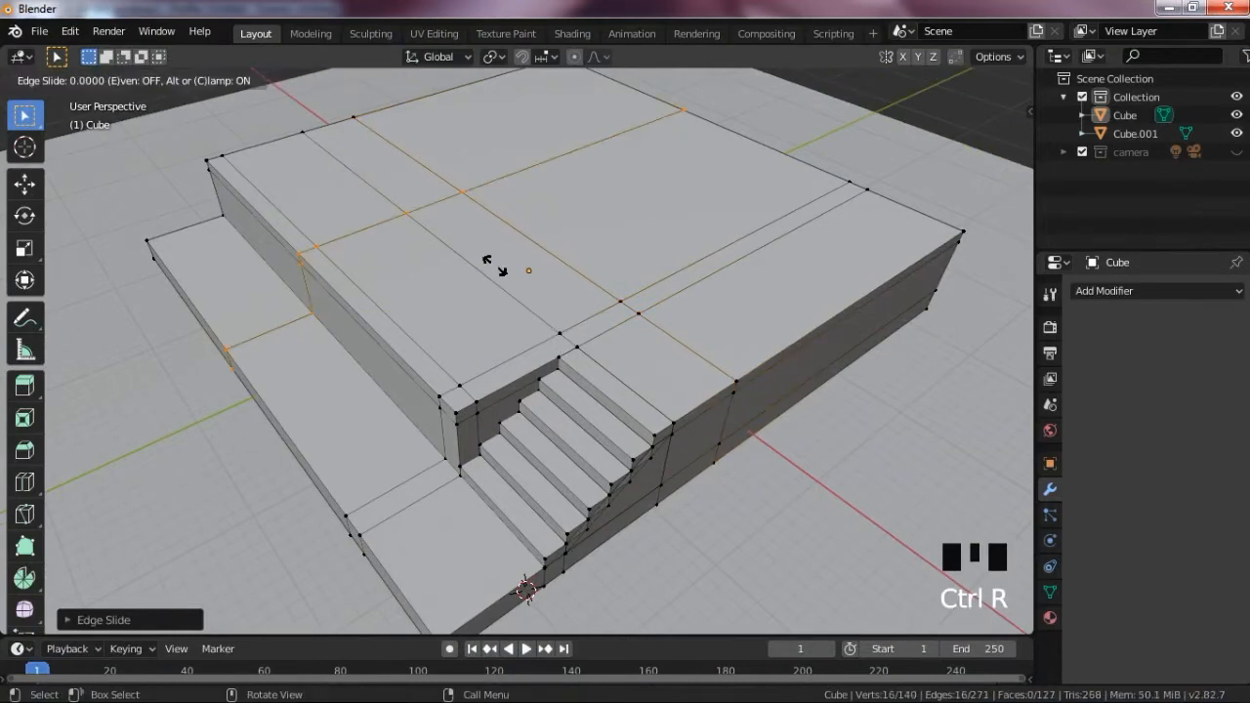
left_click(532, 272)
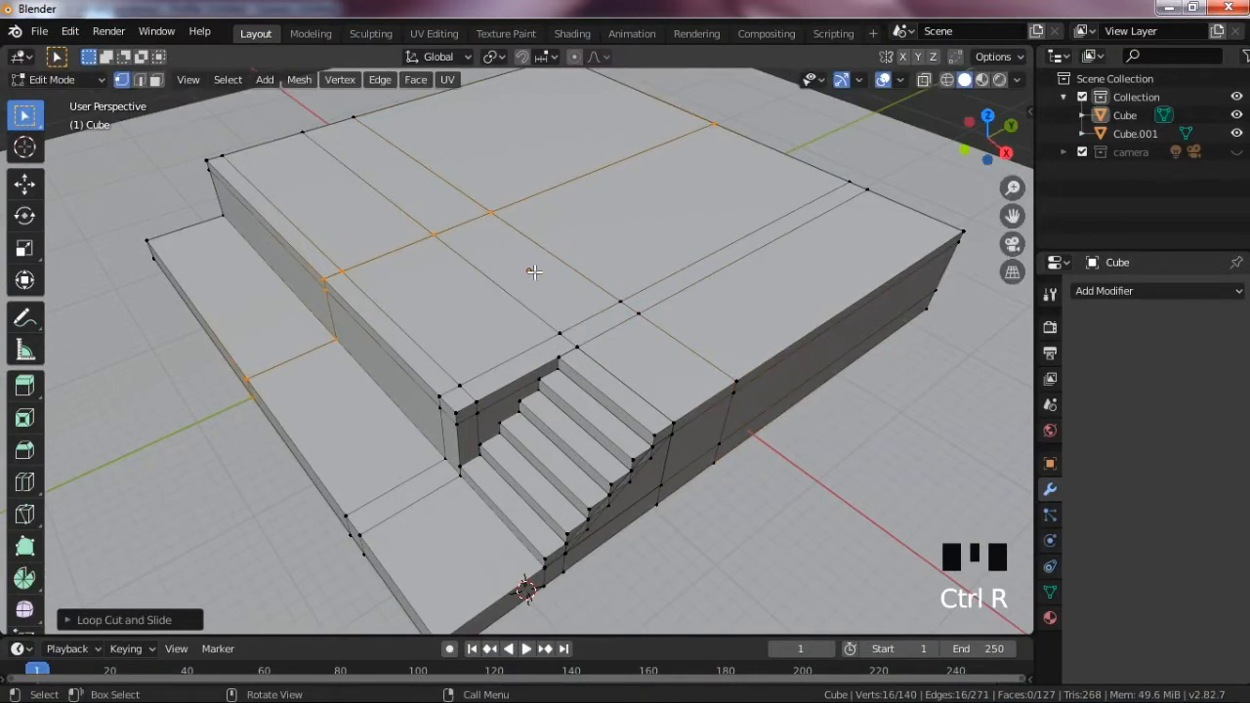
key("2")
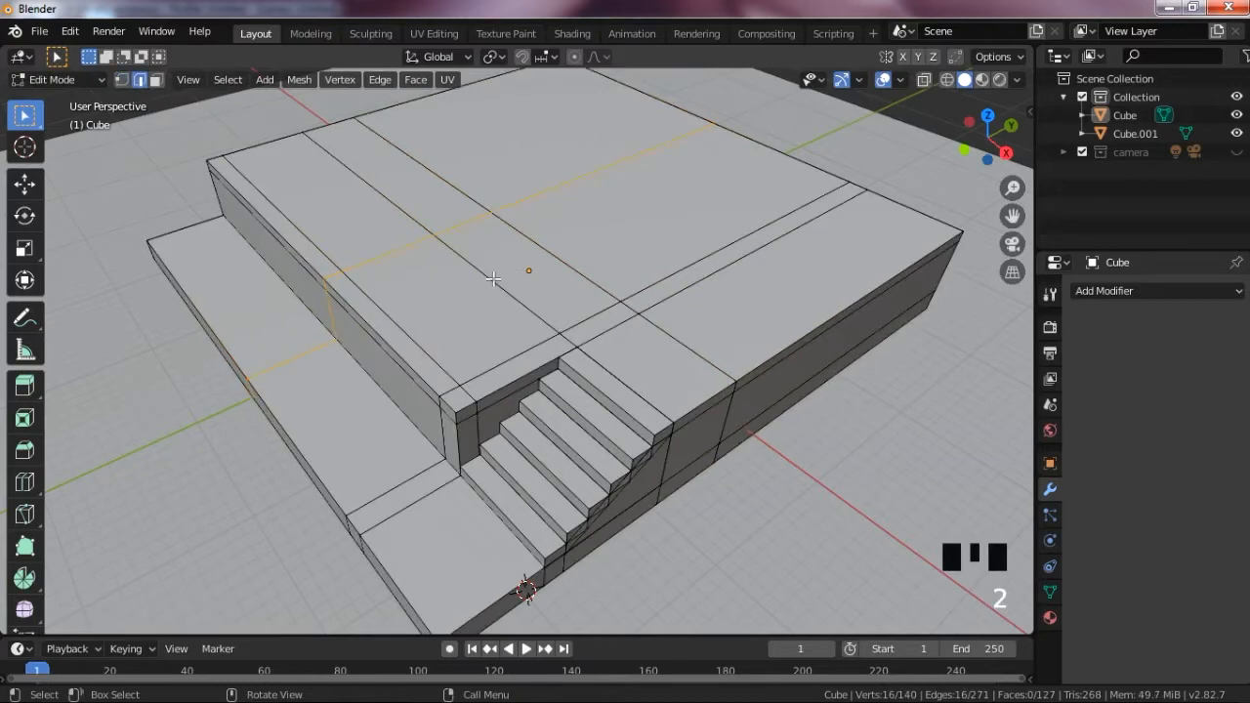
left_click(485, 282)
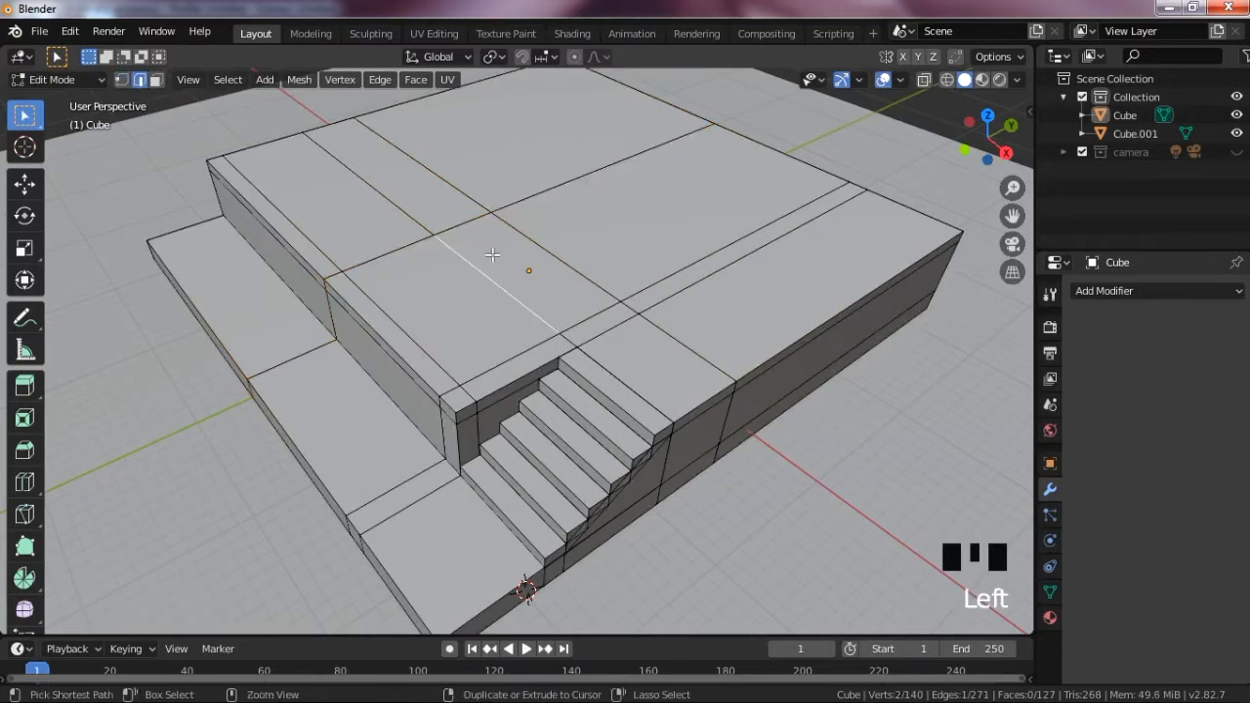
key("ctrl+x")
- Select the framed pool face on the block's top and extrude it downwards to form the basin
scroll(458, 295, "up", 2)
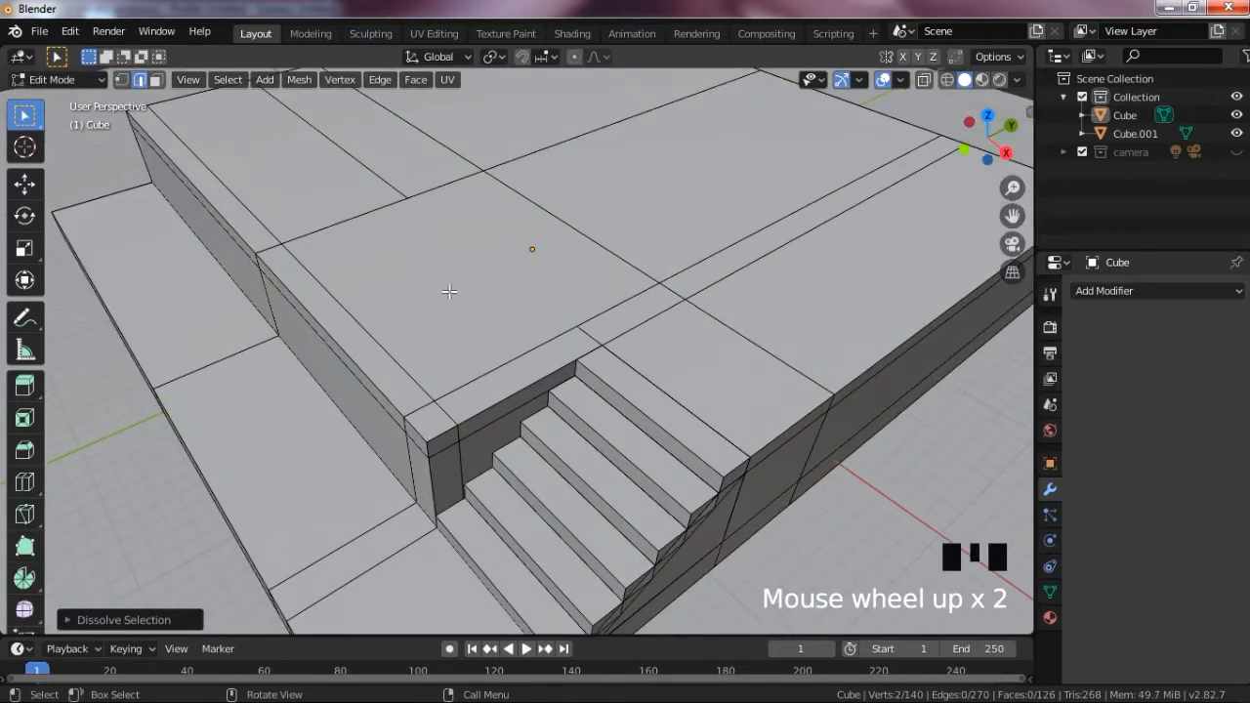
scroll(452, 293, "down", 1)
key("3")
left_click(457, 273)
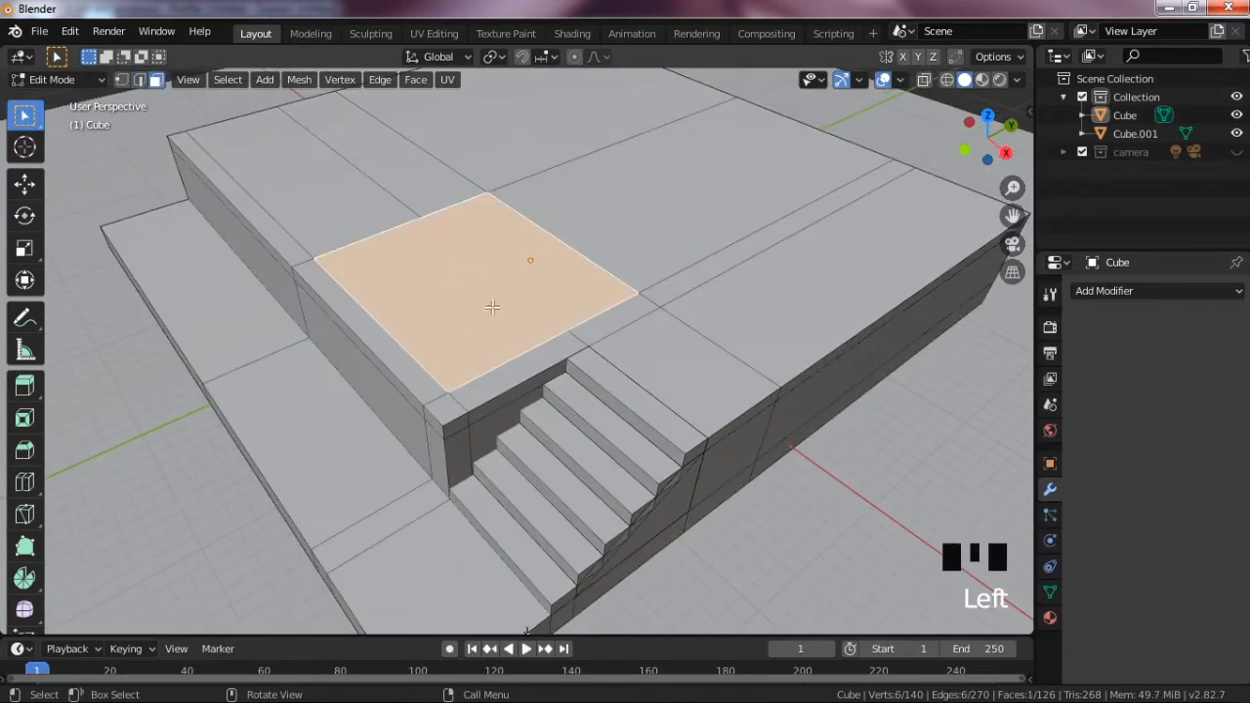
key("e")
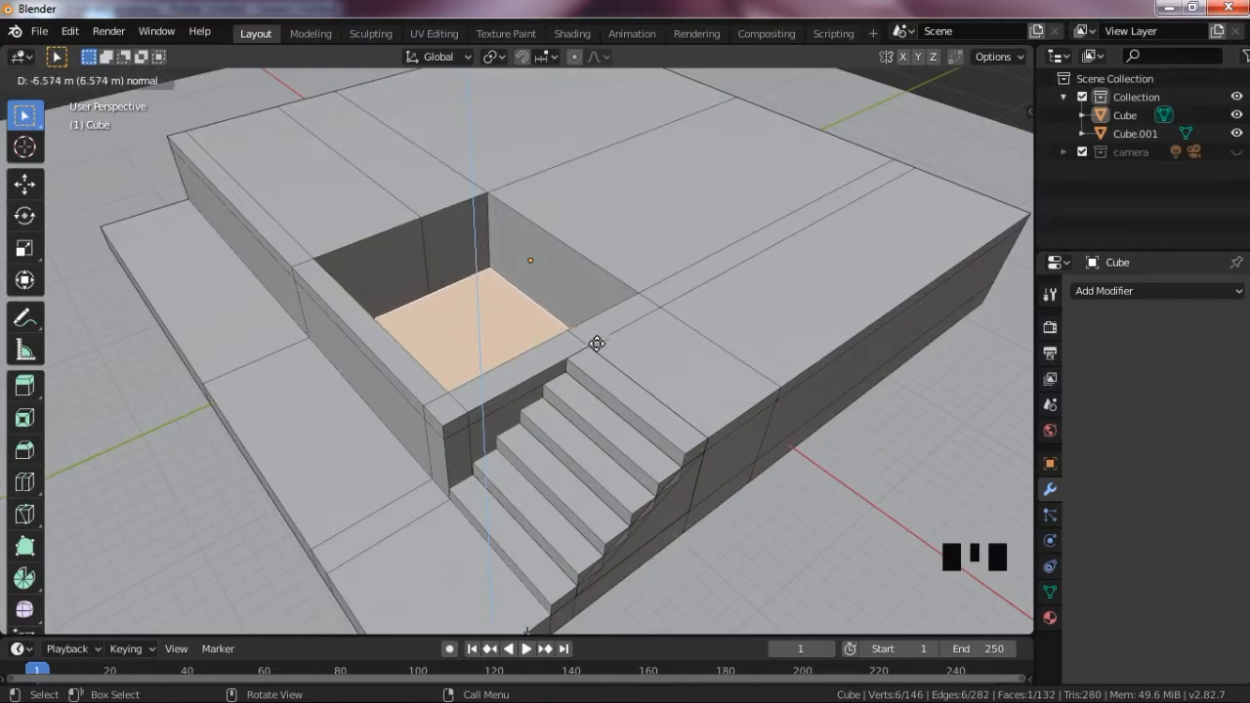
left_click(595, 323)
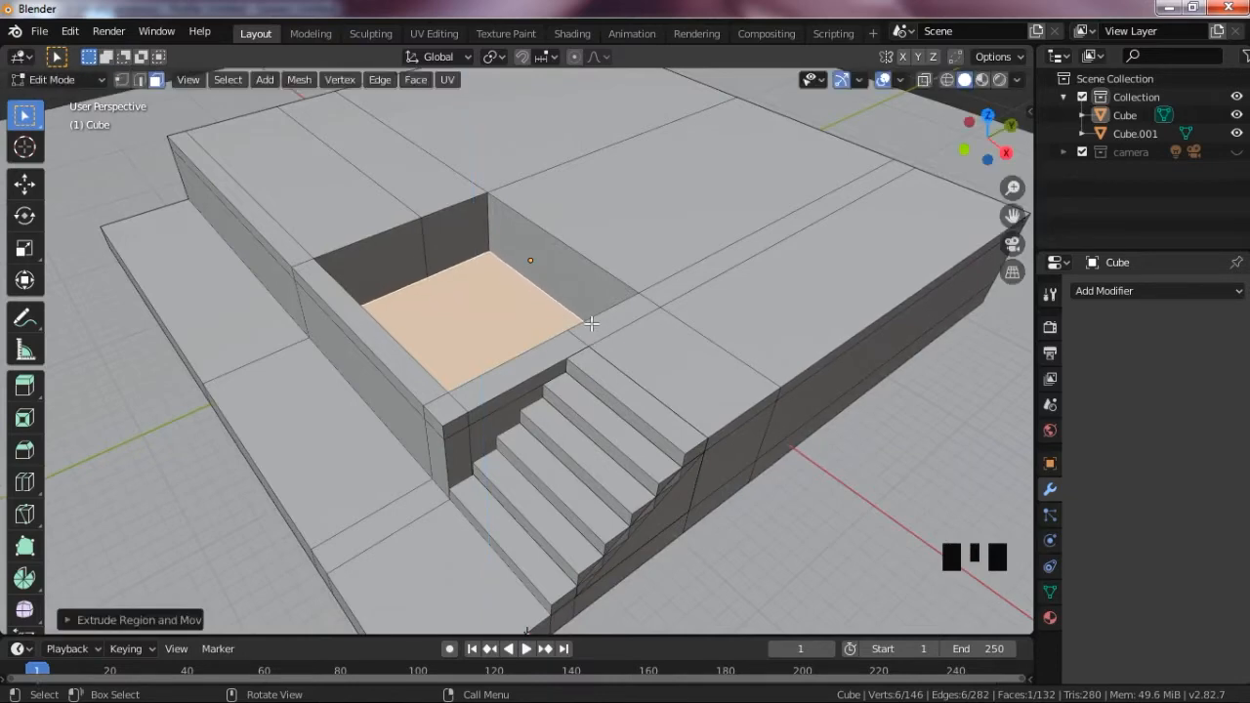
- Lower the pool floor along Z in see-through front view, towards the level of the lower ledge
key("KP_1")
key("alt+z")
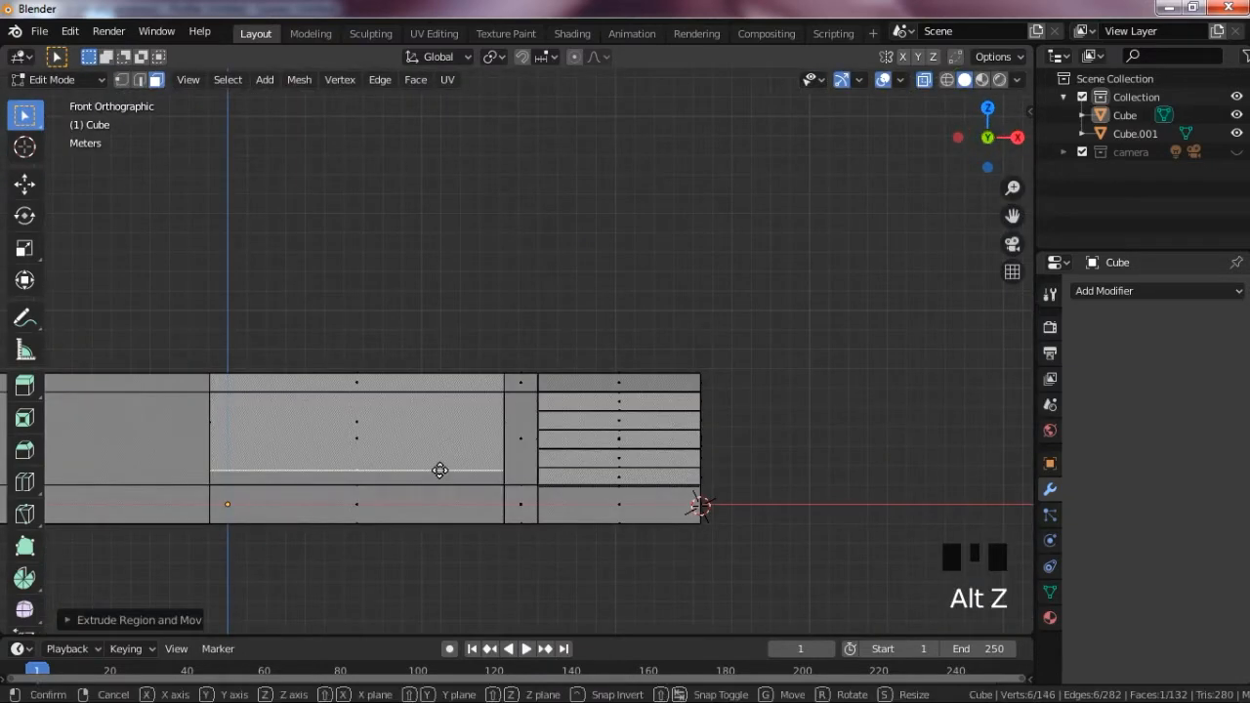
key("g")
key("z")
left_click(443, 482)
- Add a 2 m plane and move it horizontally under the pool, about -18.6 m in X and 8.94 m in Y
key("Tab")
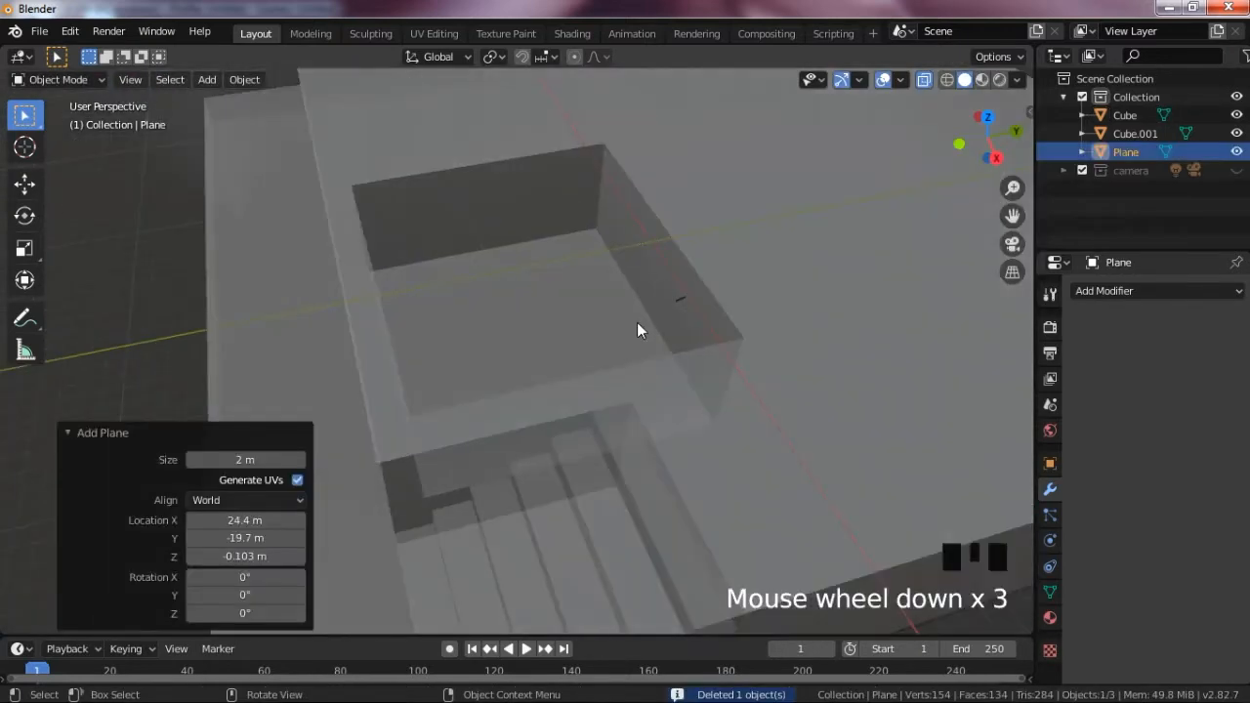
scroll(649, 356, "down", 6)
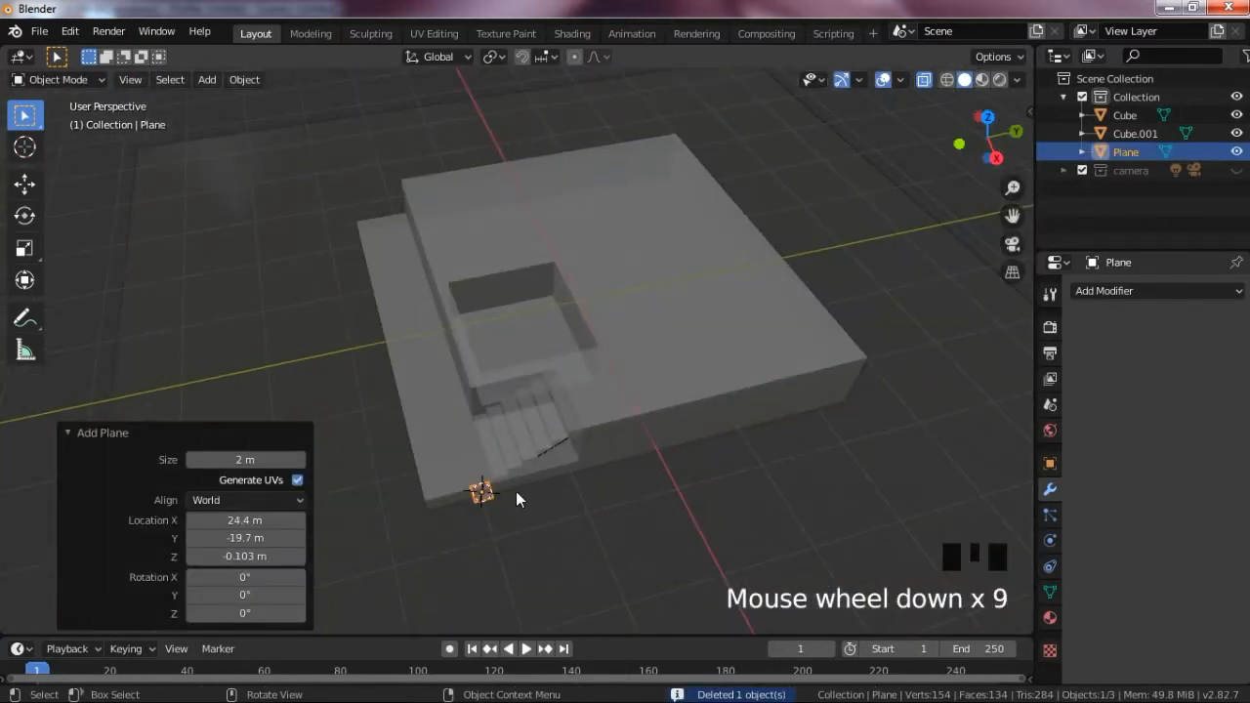
key("g")
key("shift+z")
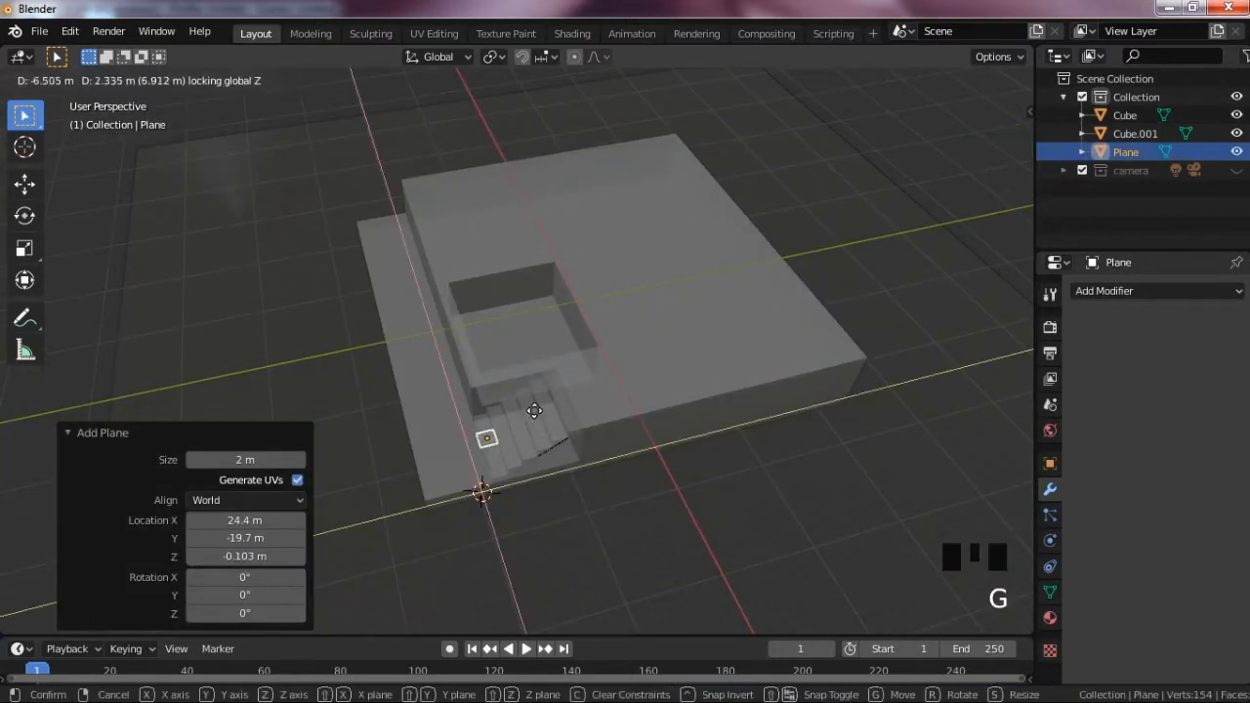
left_click(559, 339)
- Raise the plane about 3.52 m along Z into the pool basin
key("KP_7")
key("KP_Decimal")
scroll(359, 354, "down", 1)
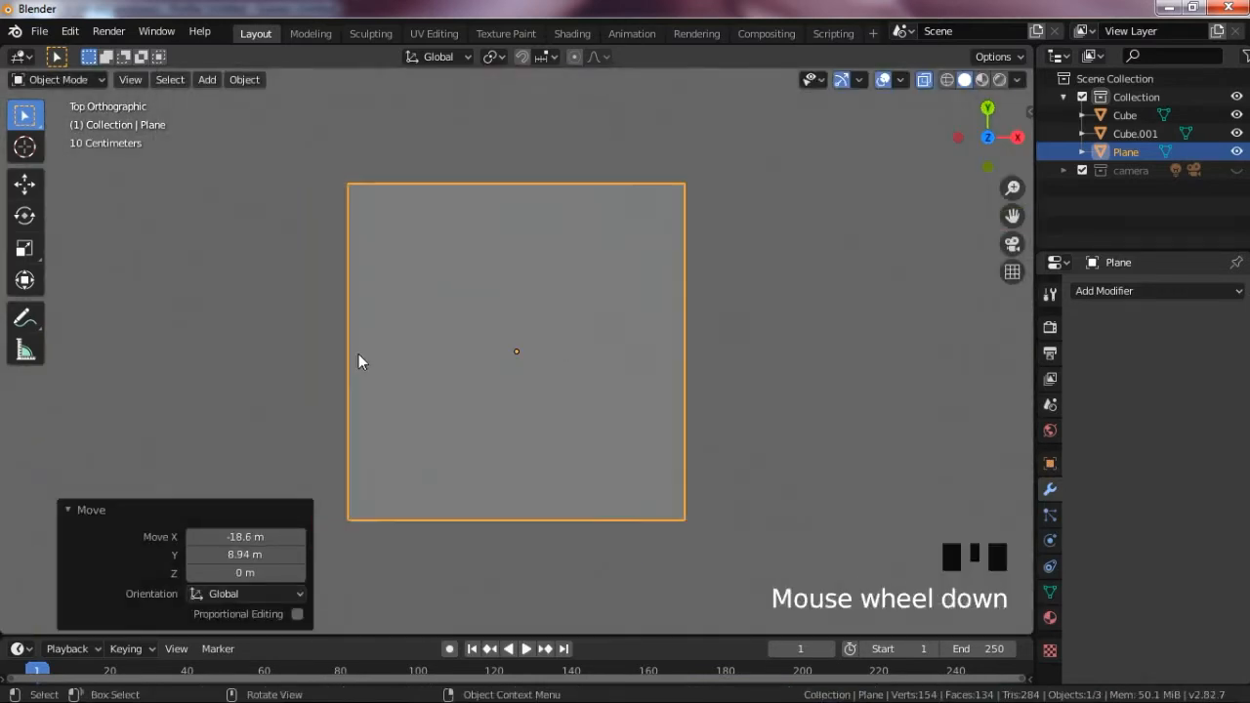
scroll(358, 362, "down", 7)
left_click_drag(987, 137, 1240, 92)
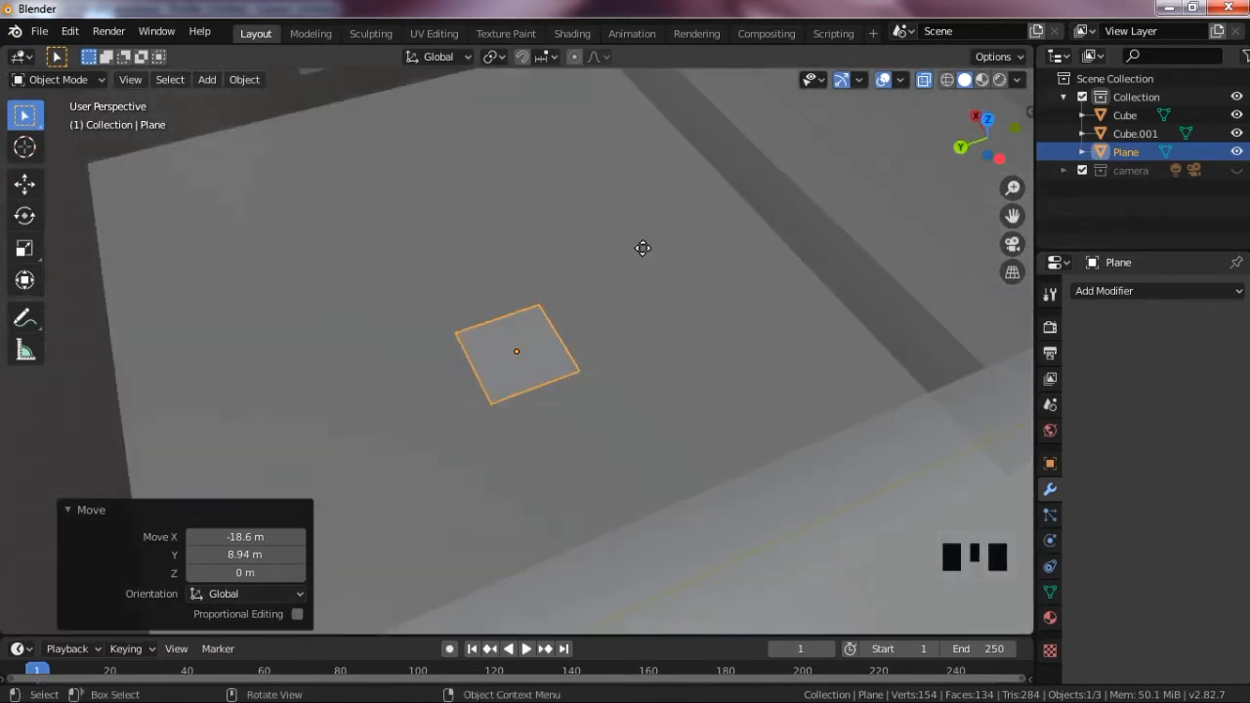
key("g")
key("z")
left_click(649, 112)
- Scale the plane uniformly by a factor of about 7.44 to fill the pool basin
scroll(673, 221, "down", 8)
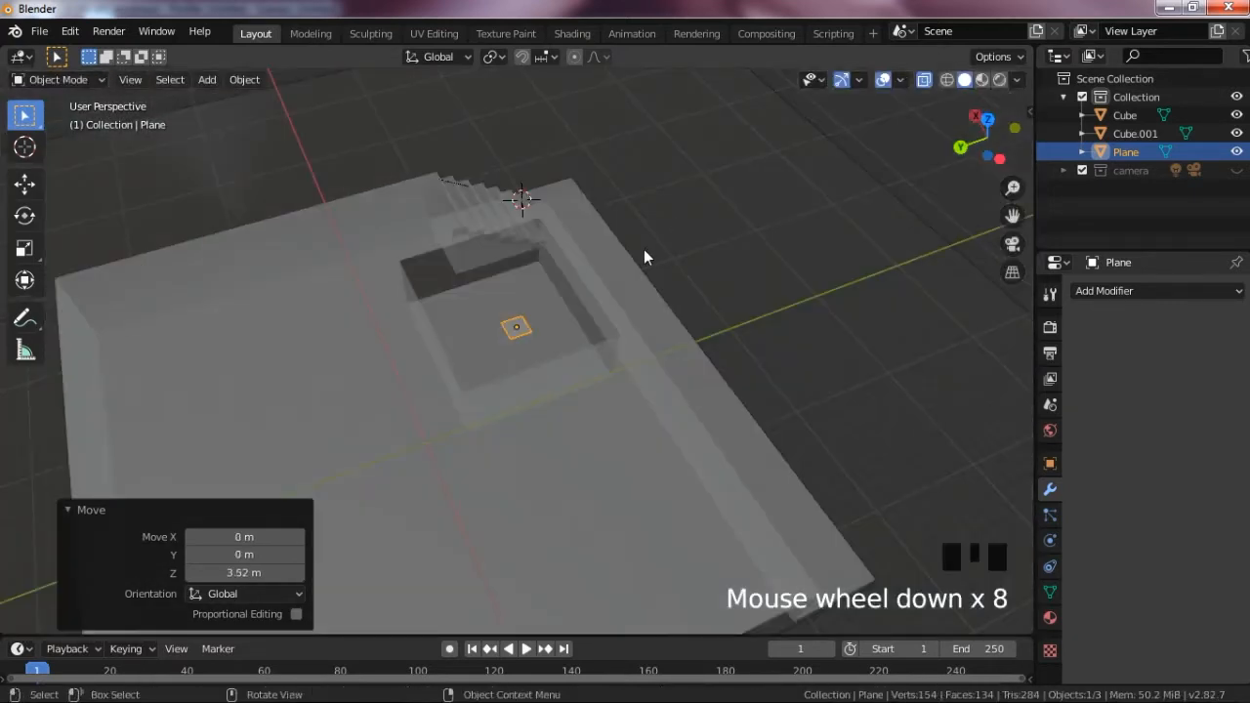
scroll(643, 257, "up", 3)
key("alt+z")
key("s")
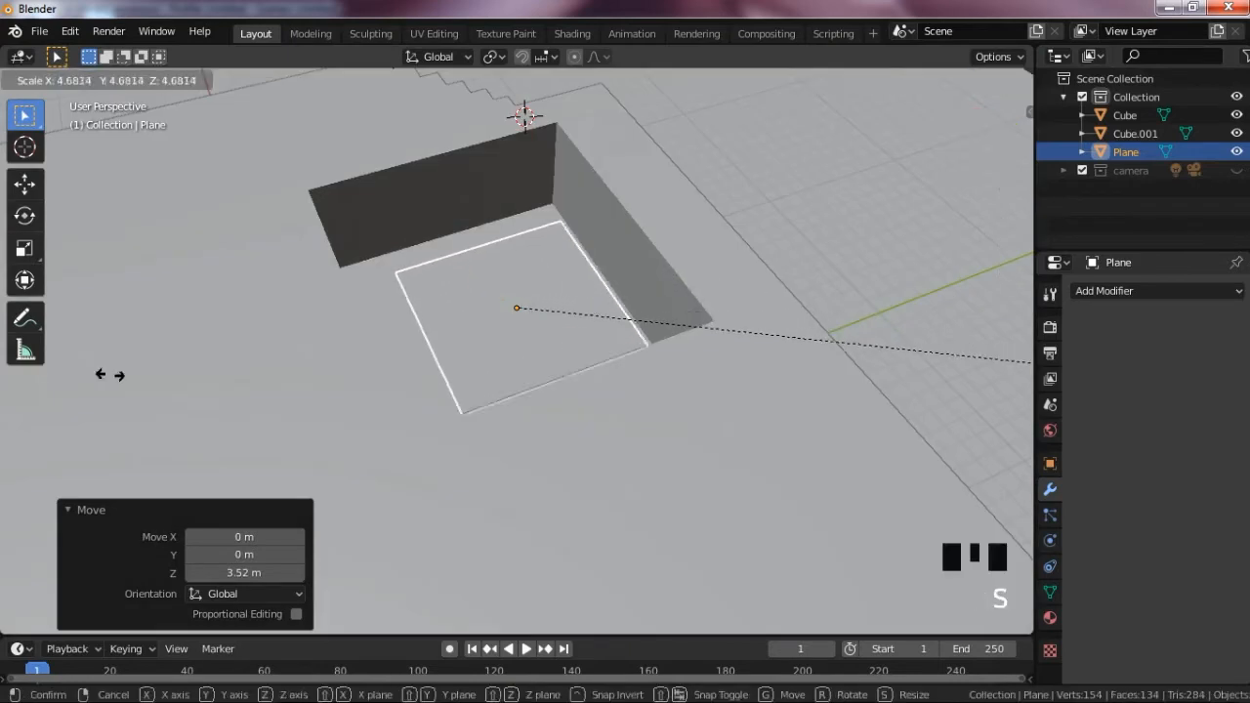
left_click(447, 437)
- Shift the plane about 0.58 m in X and 0.44 m in Y to align it with the pool from above
key("KP_7")
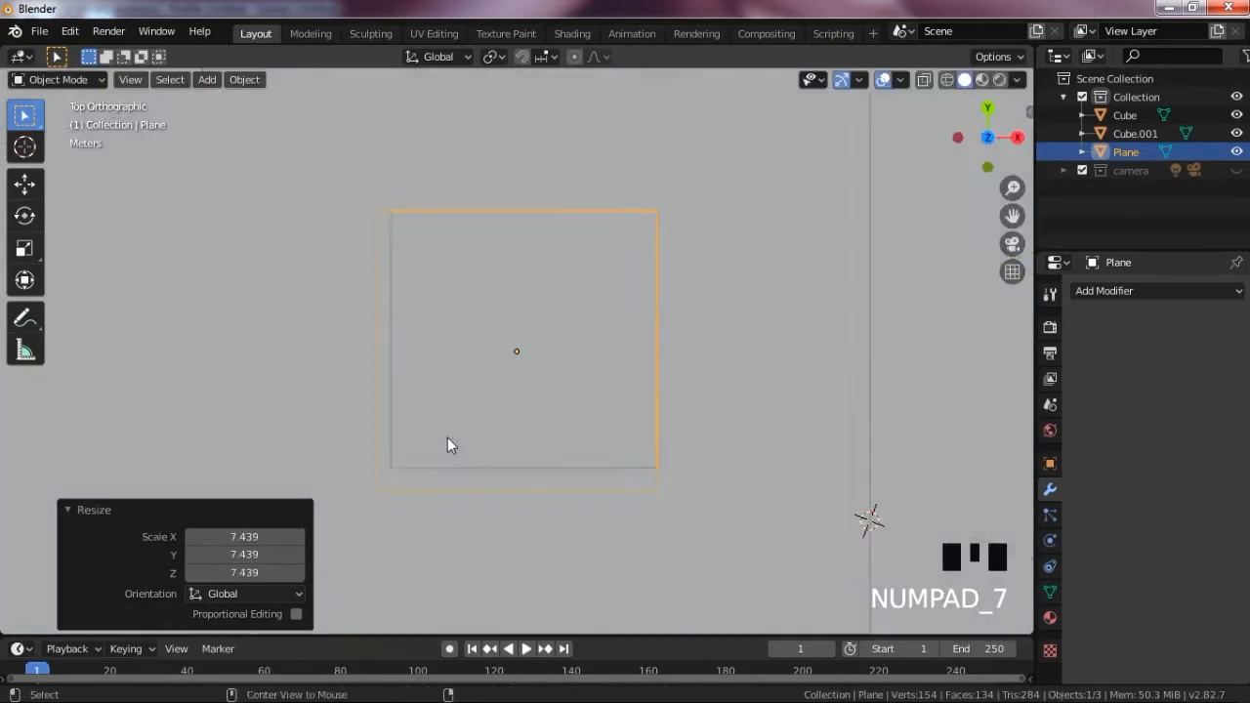
key("alt+z")
key("g")
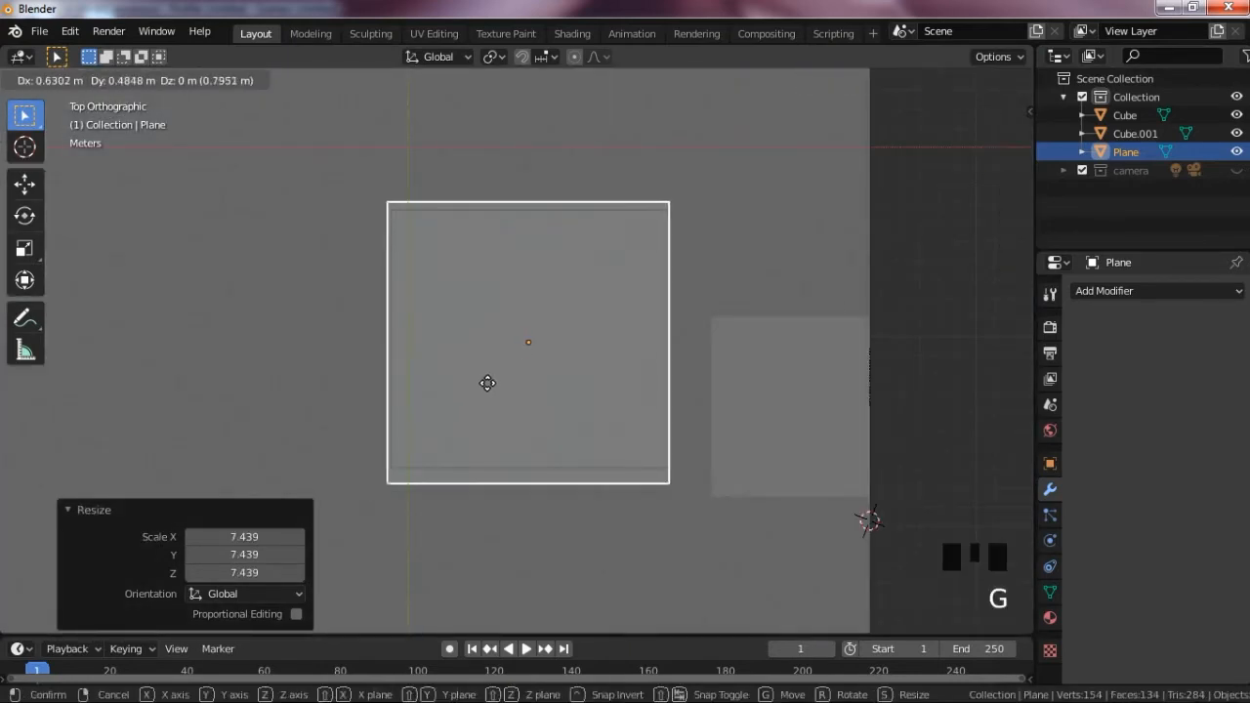
left_click(484, 384)
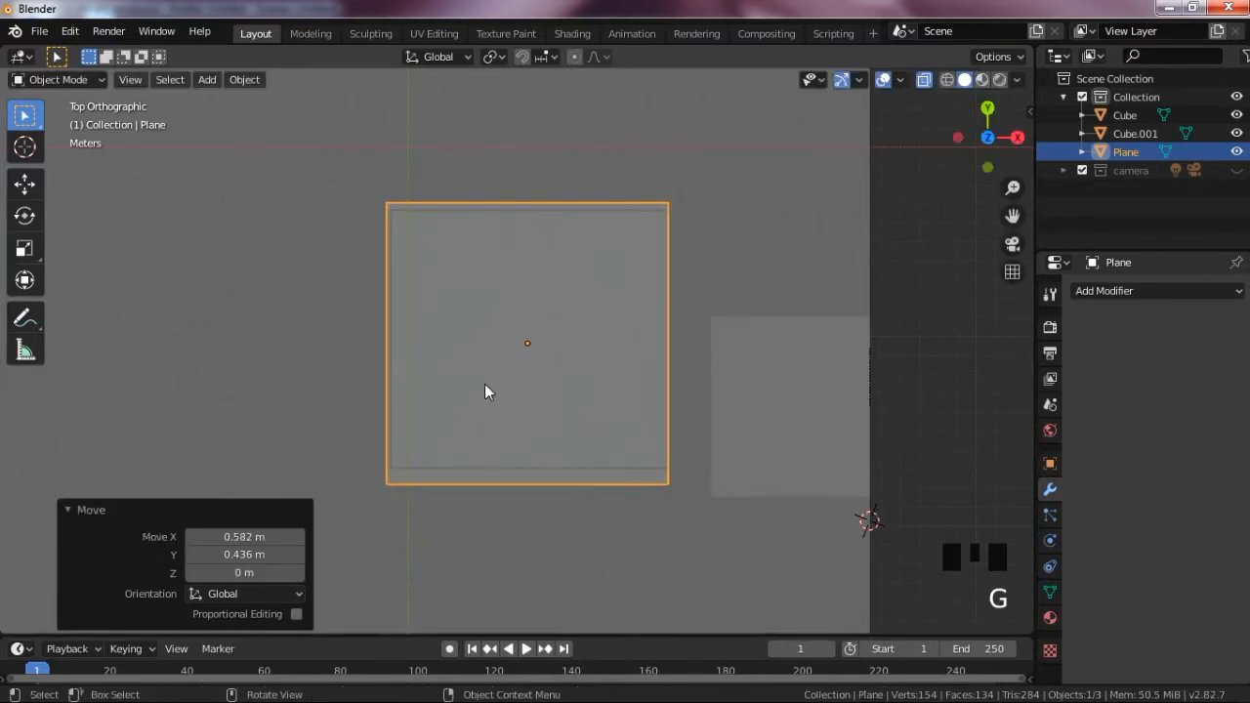
- Scale the plane by 1.122 along X and shift it 0.242 m in X to cover the pool opening
key("s")
key("y")
key("x")
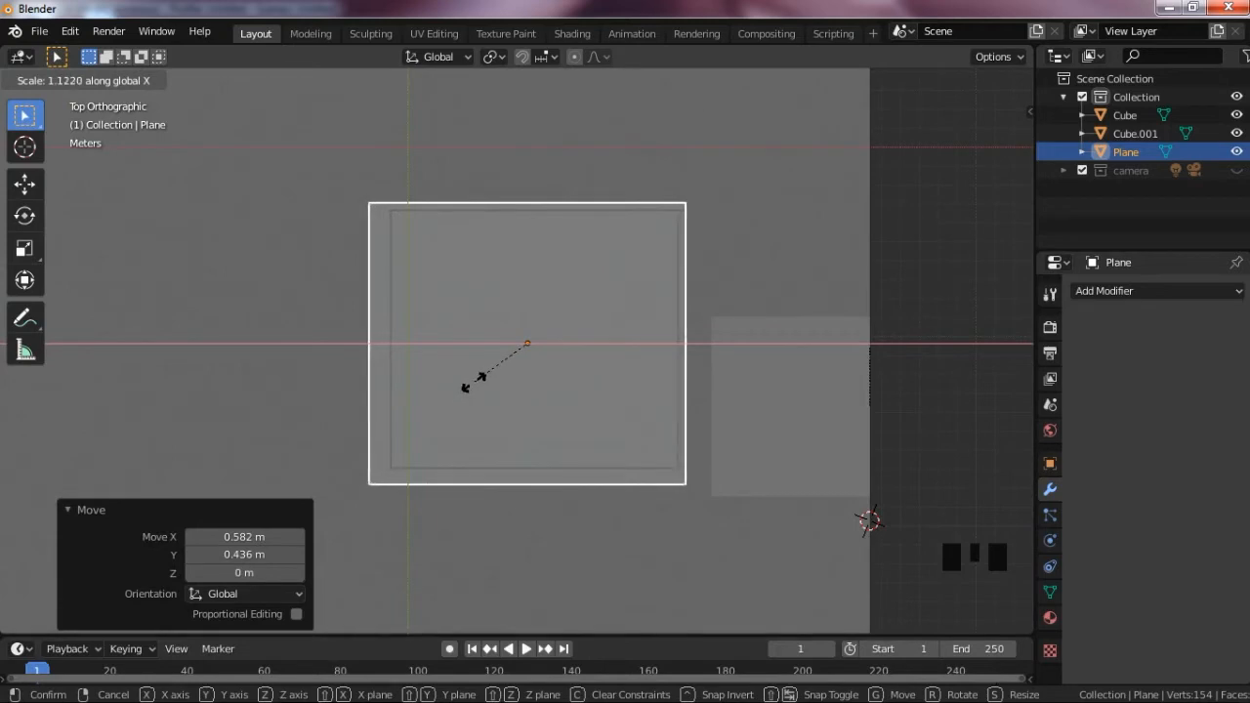
left_click(473, 382)
key("g")
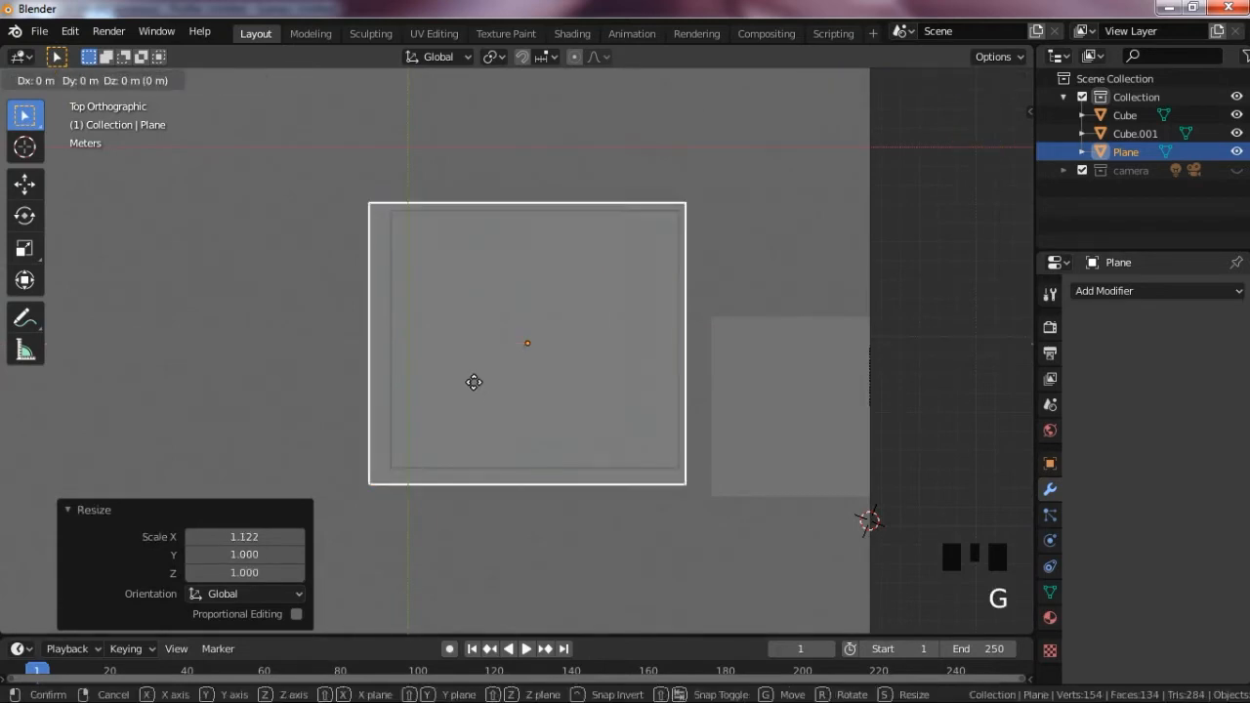
key("x")
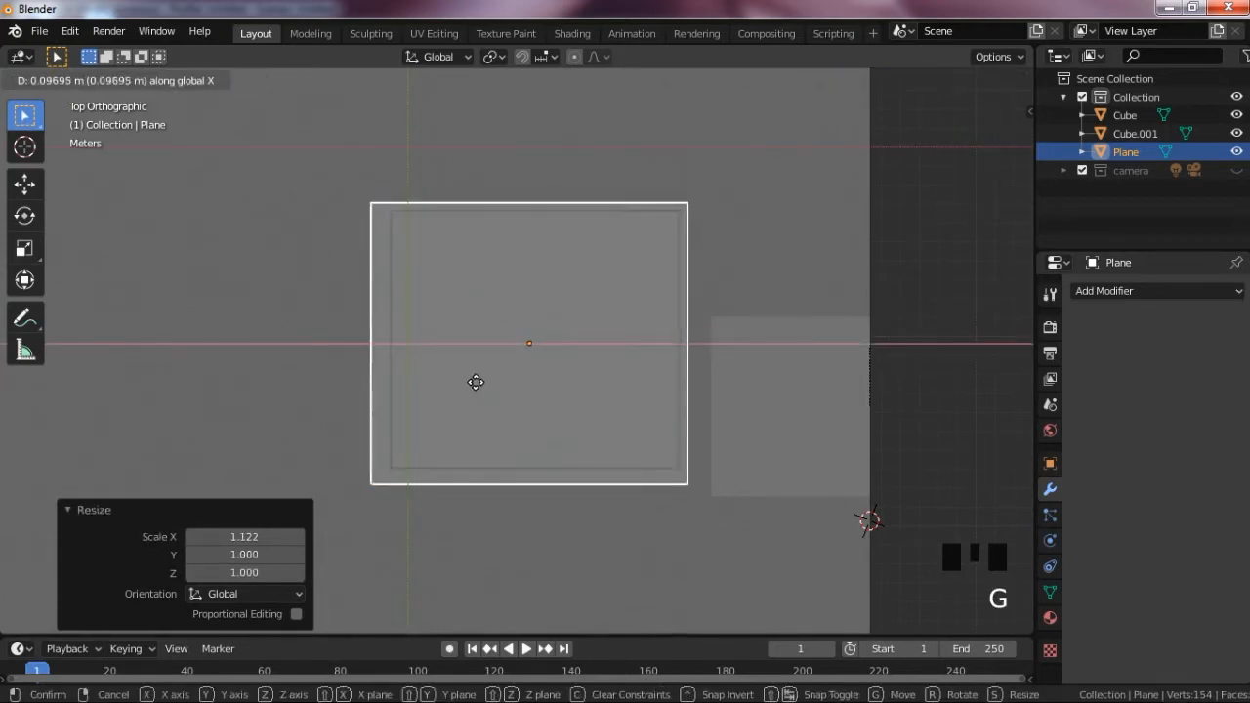
left_click(478, 384)
- Raise the plane about 2 m along Z inside the pool basin
left_click_drag(976, 126, 649, 179)
key("alt+z")
scroll(648, 179, "up", 2)
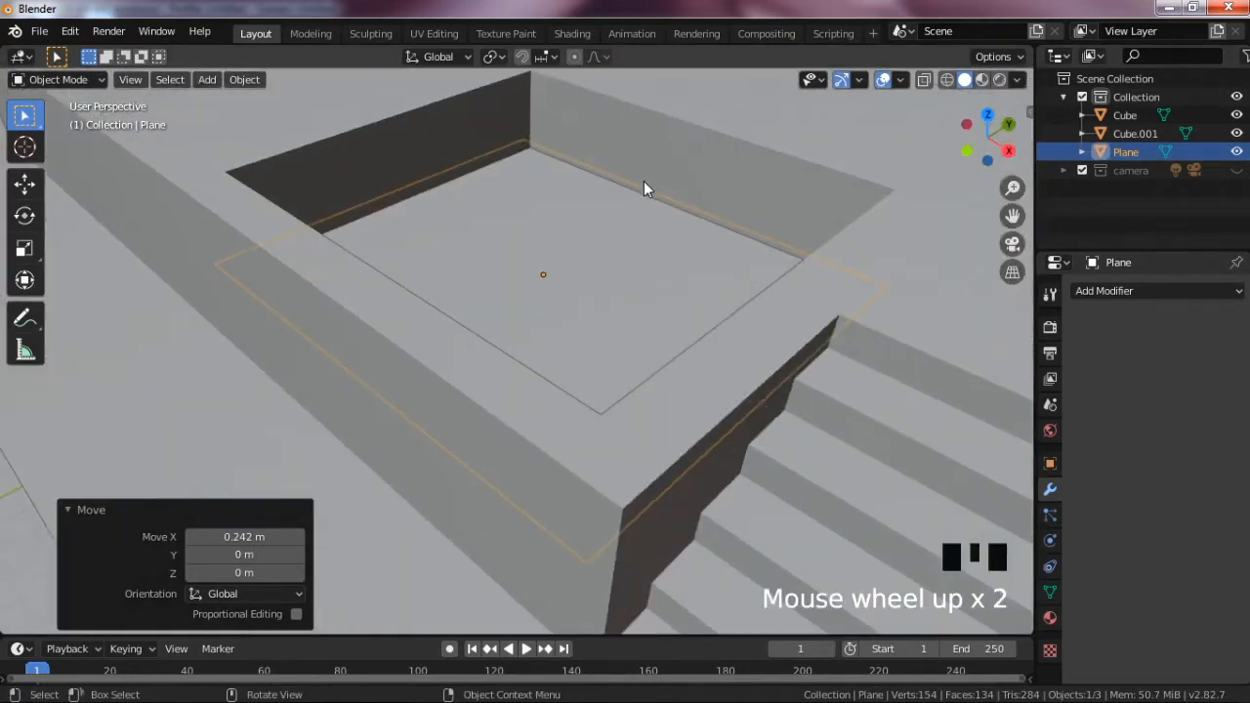
key("h")
key("alt+h")
key("g")
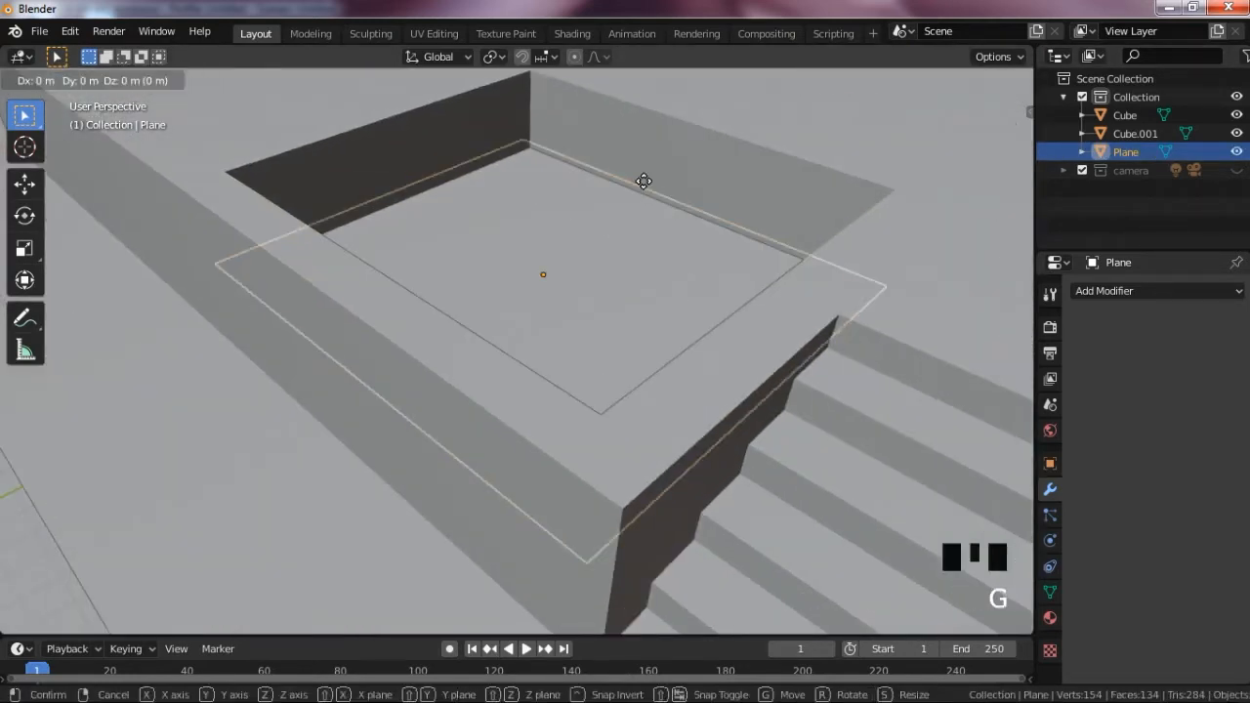
key("z")
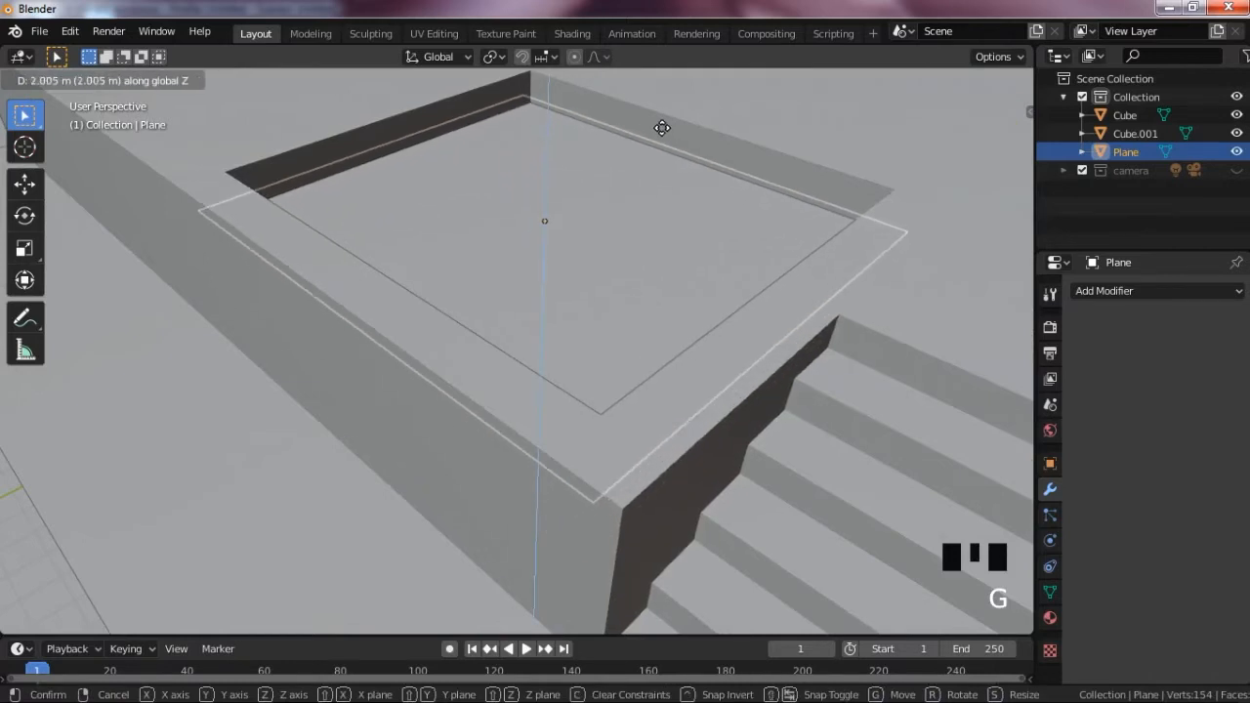
left_click(652, 148)
- Subdivide the plane's face with 10 cuts and set Along Normal to 0.210
key("Tab")
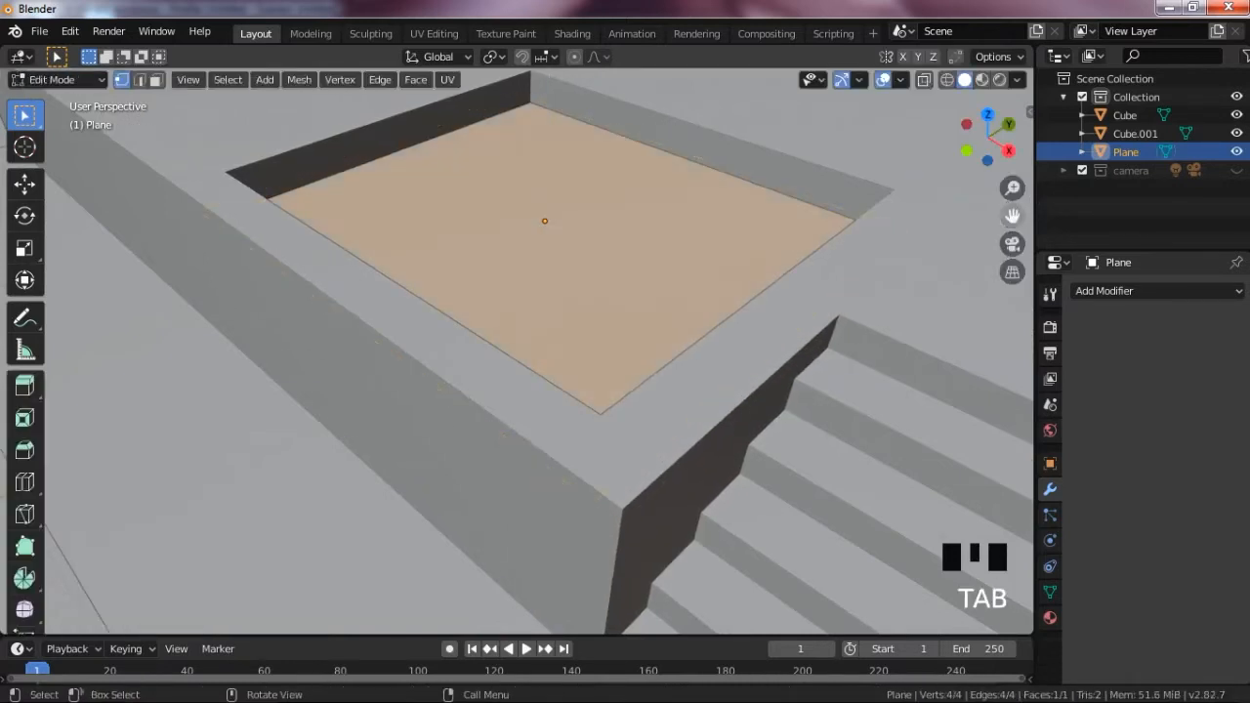
left_click_drag(1013, 216, 1002, 269)
right_click(569, 303)
left_click(544, 250)
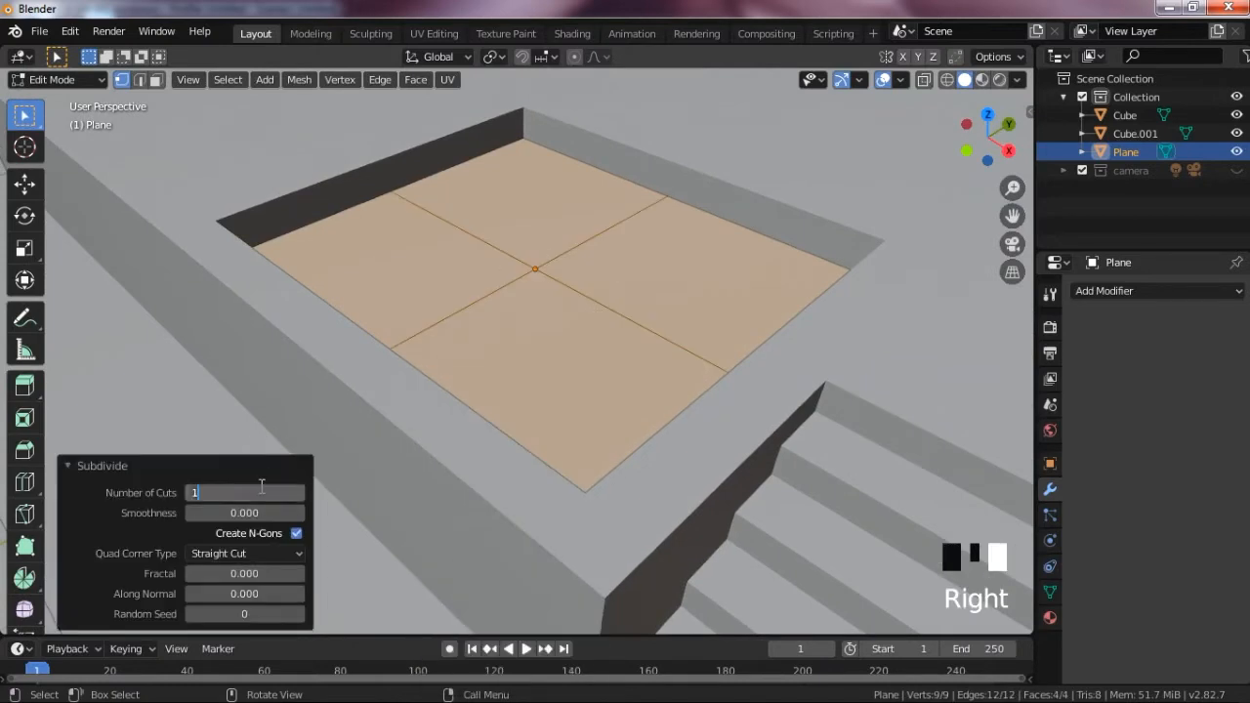
key("Return")
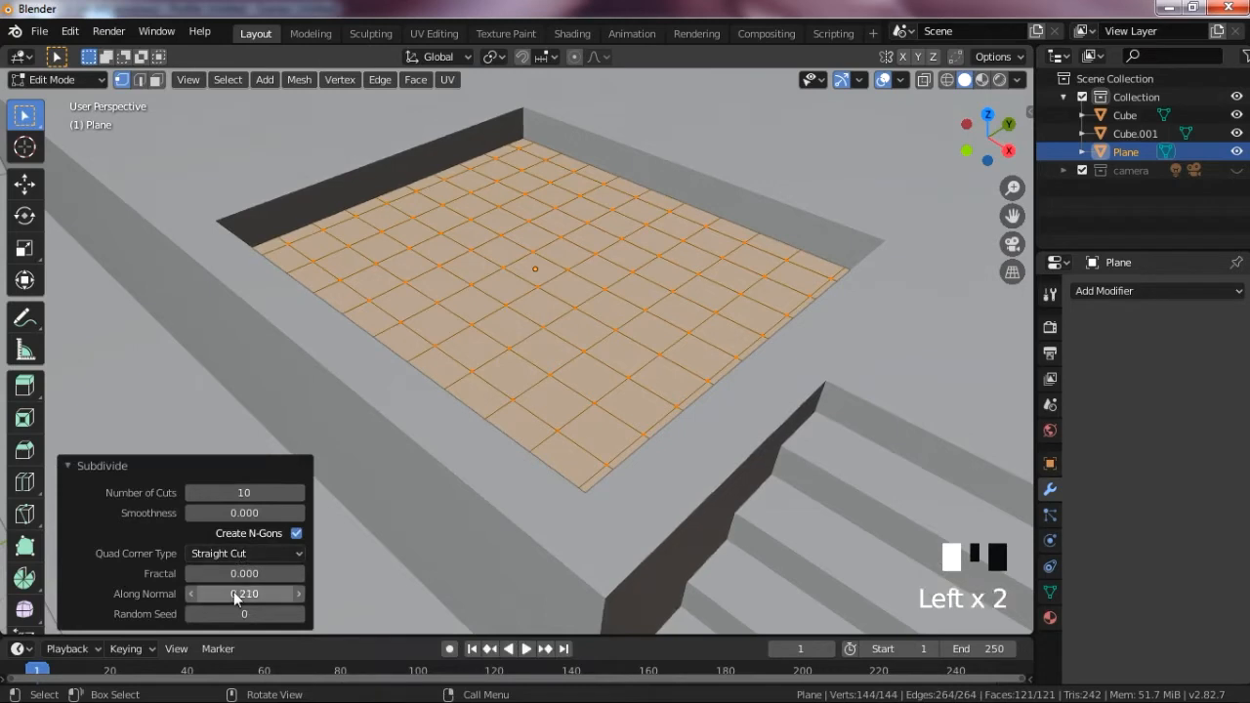
- Roughen the subdivided plane with a fractal of 0.240 and 15 cuts, and return to Object Mode
left_click_drag(244, 574, 279, 573)
left_click(229, 493)
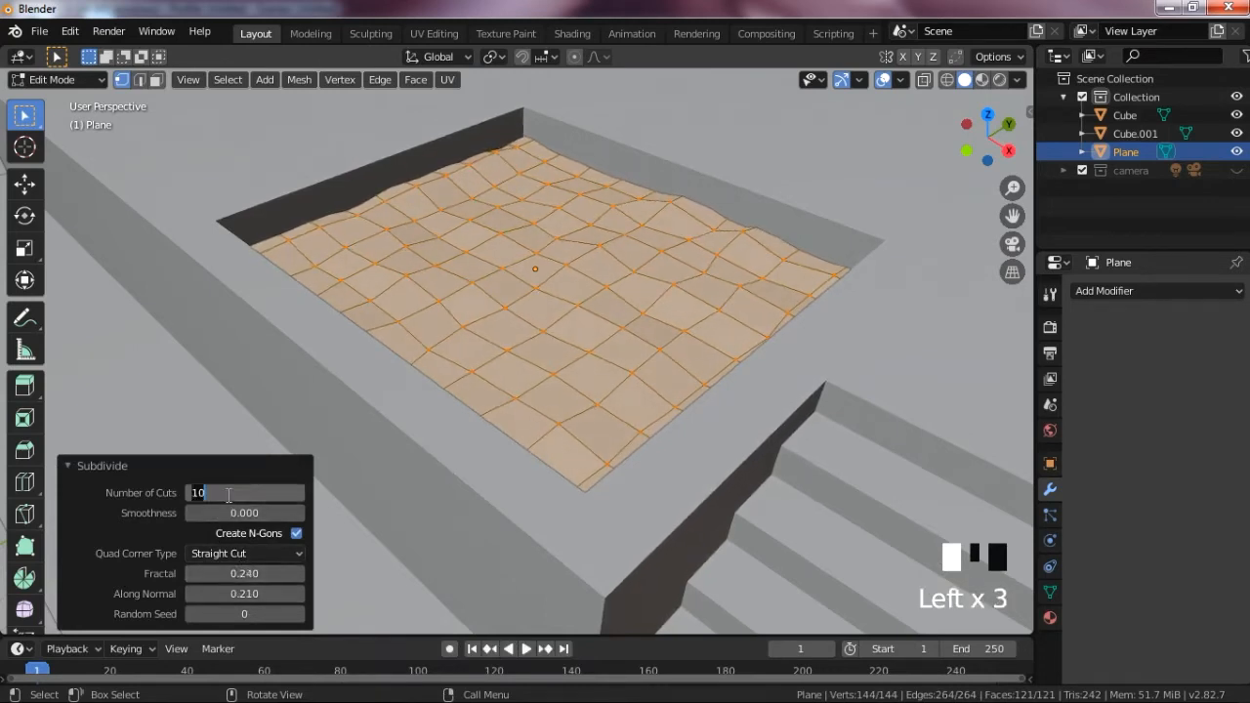
left_click(237, 500)
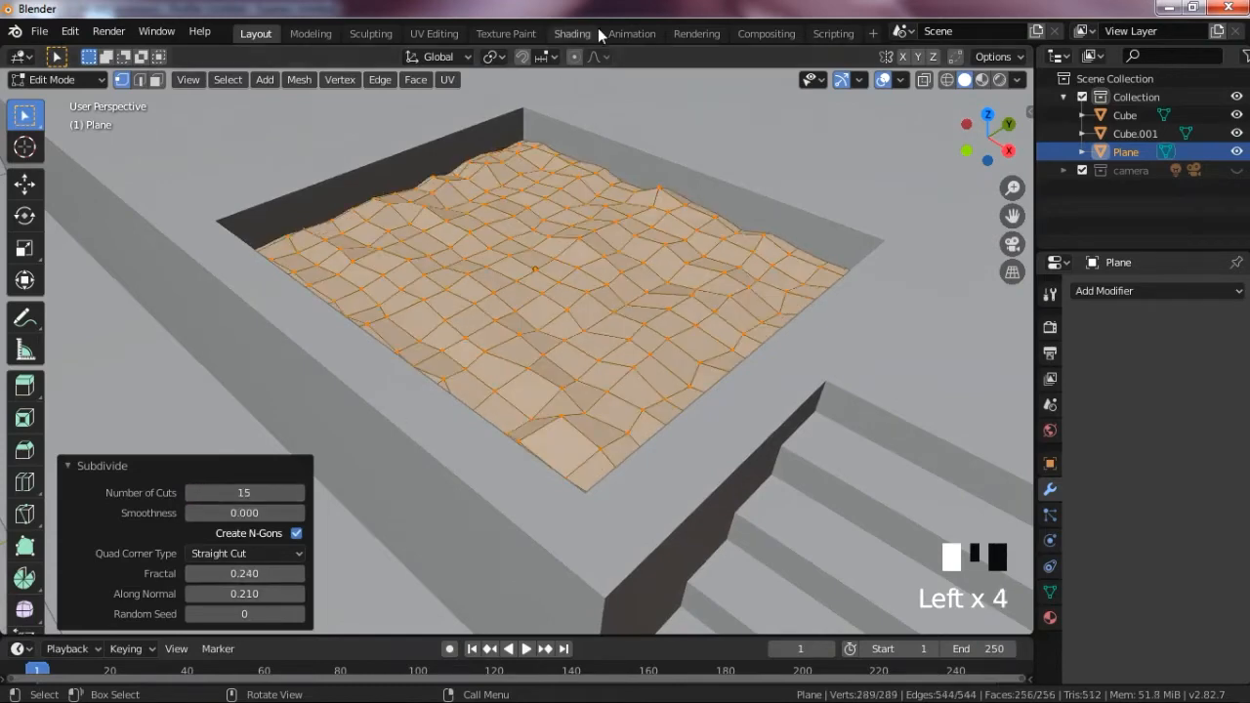
left_click_drag(264, 571, 292, 571)
key("Tab")
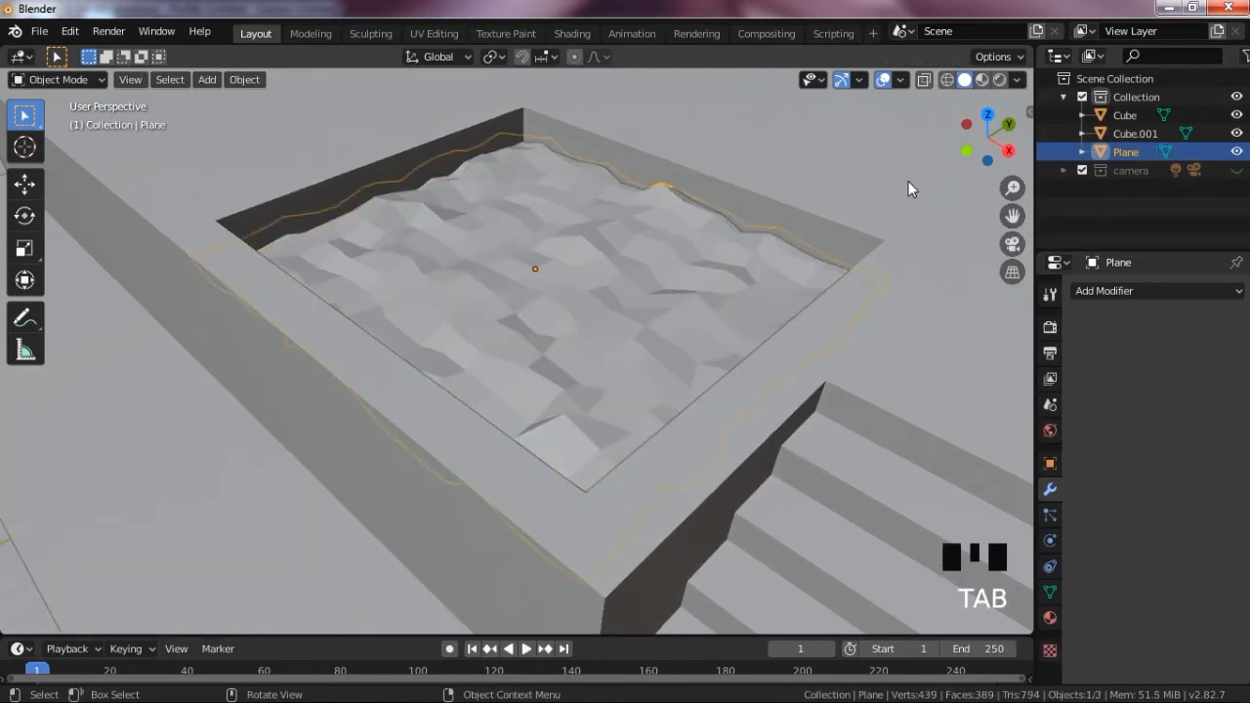
- Apply smooth shading to the wavy water plane
left_click_drag(980, 148, 899, 291)
right_click(577, 268)
left_click(577, 270)
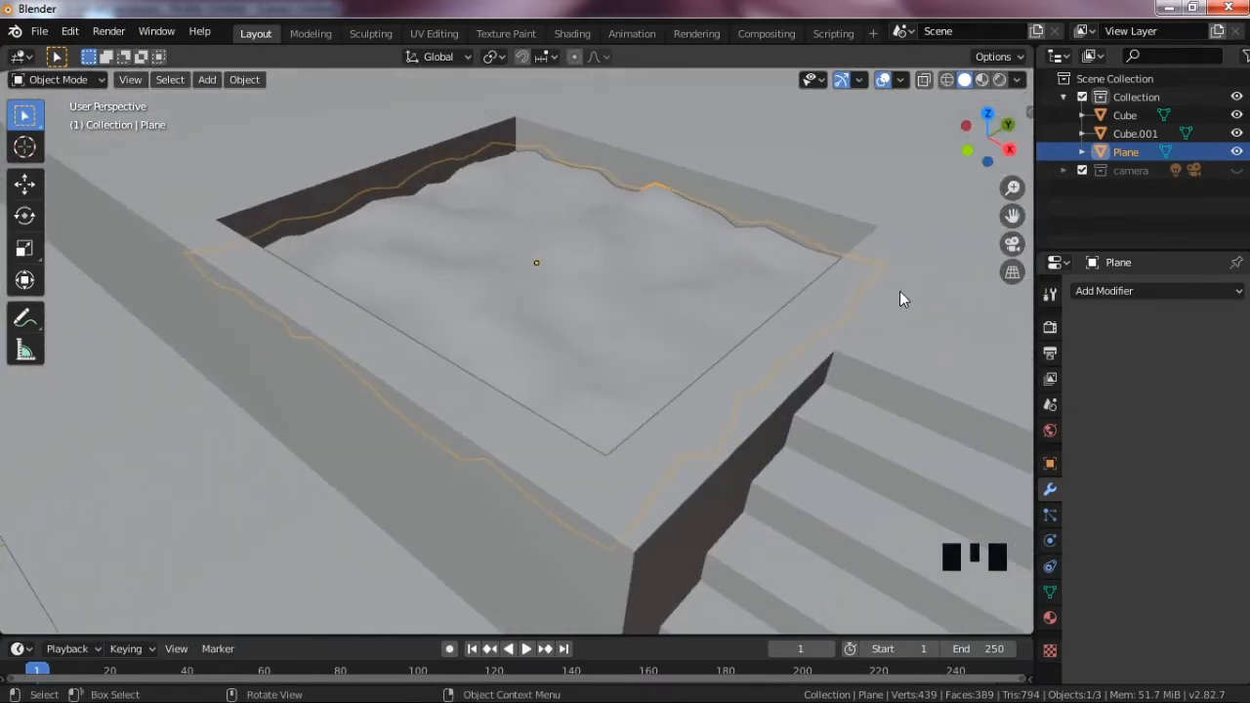
key("s")
key("z")
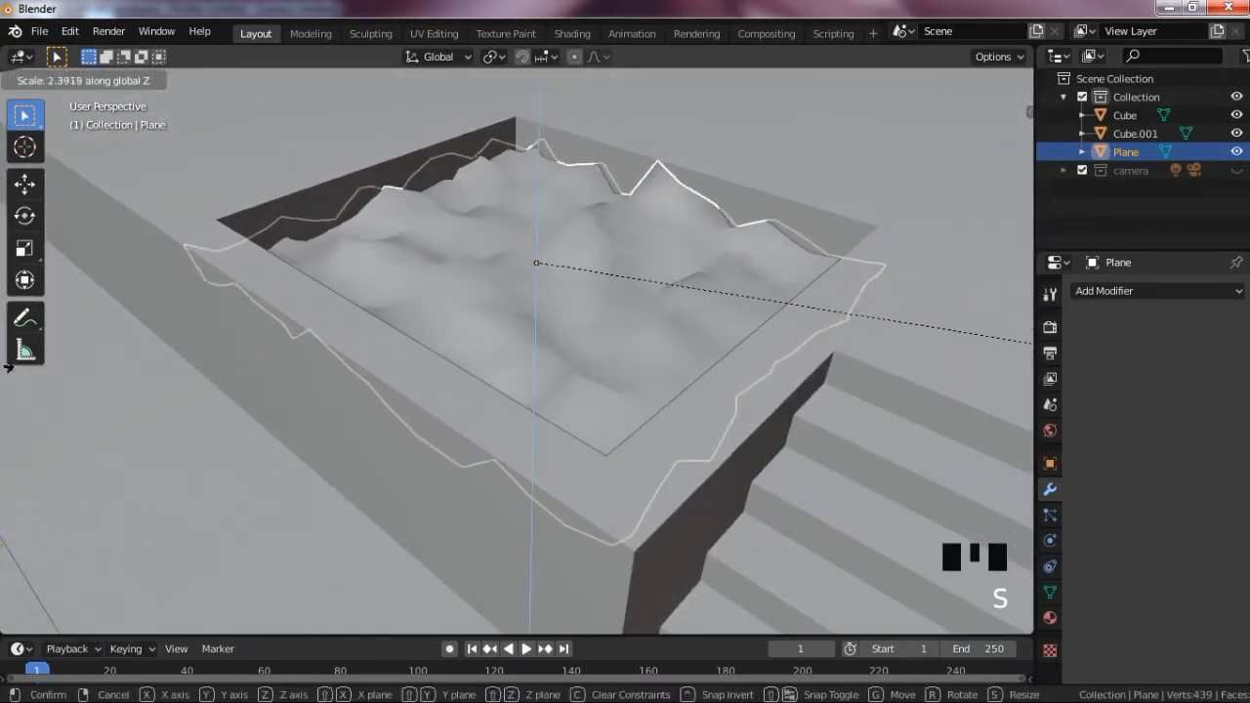
scroll(684, 293, "down", 5)
left_click(625, 313)
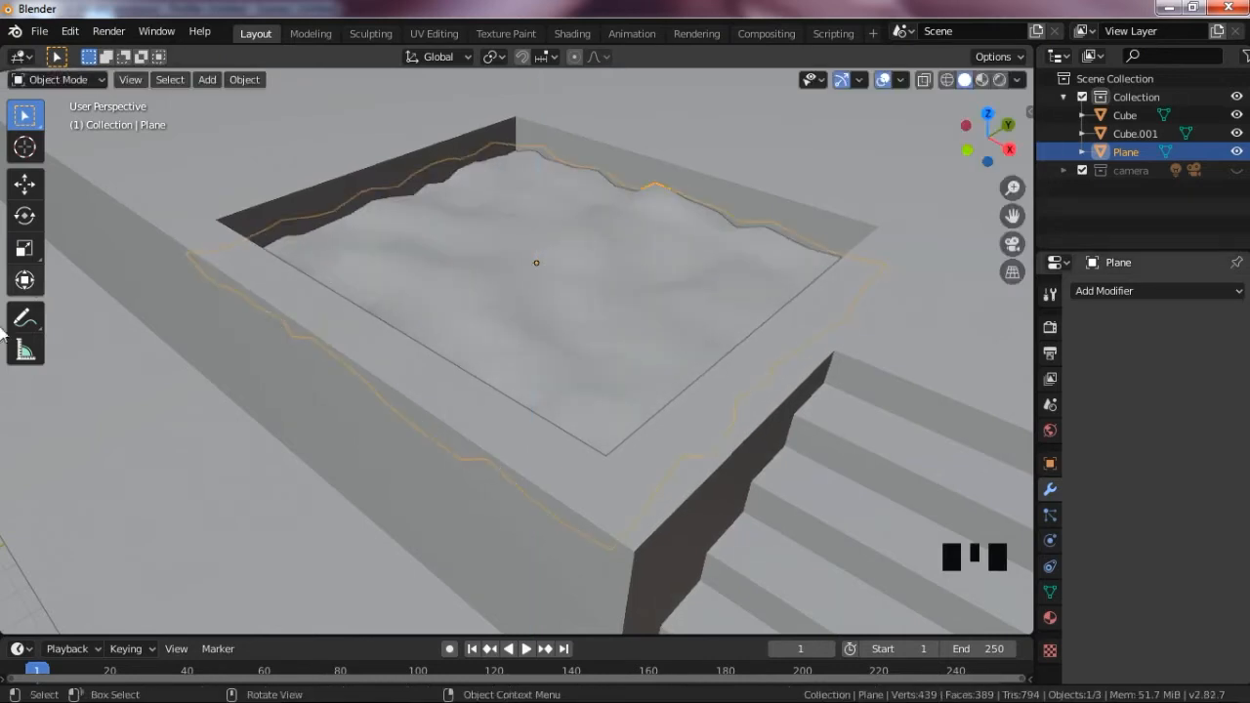
- Inspect the pool in the model and compare it with the pool area in the home2 reference image
scroll(532, 244, "down", 6)
left_click(821, 159)
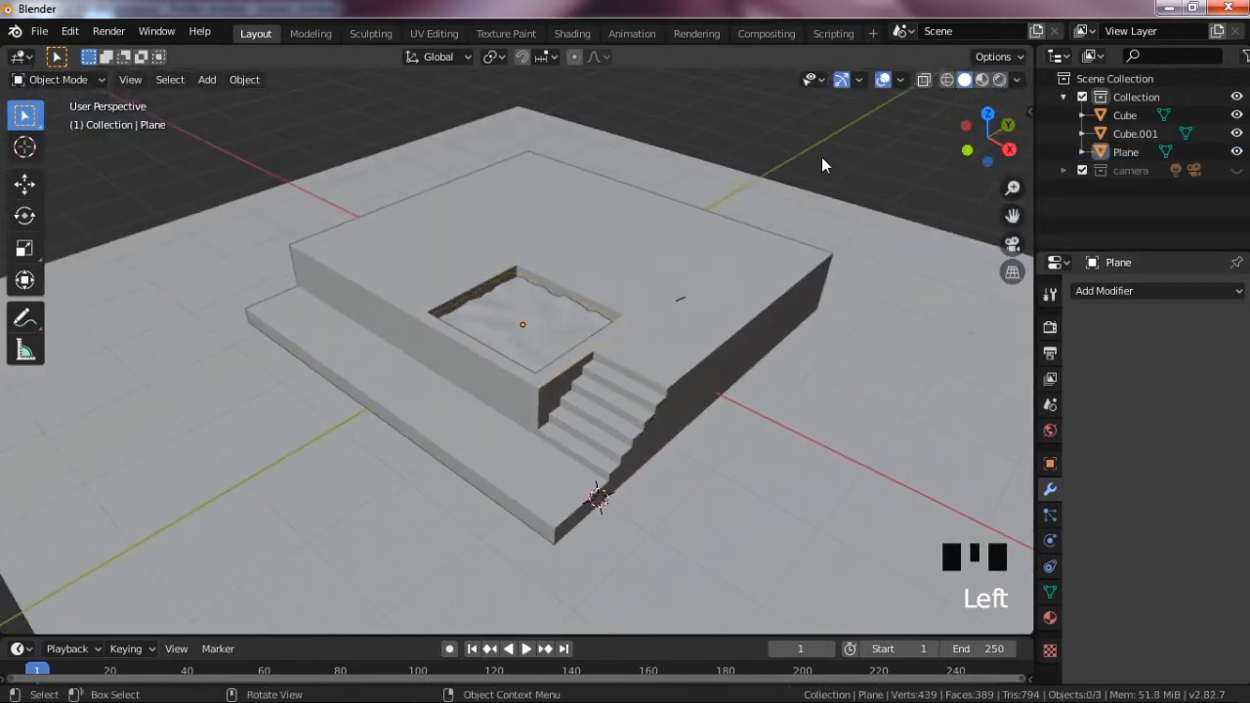
scroll(659, 284, "up", 6)
scroll(658, 283, "down", 2)
left_click_drag(988, 136, 947, 156)
scroll(625, 396, "up", 2)
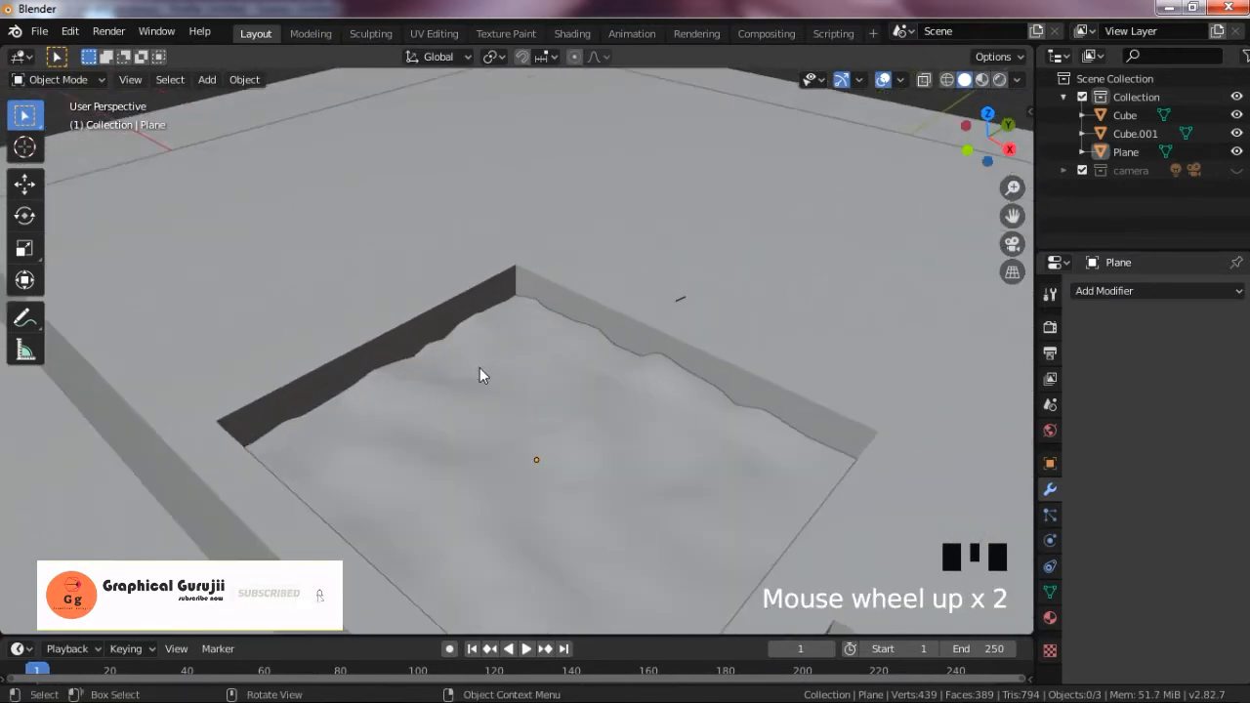
left_click(396, 692)
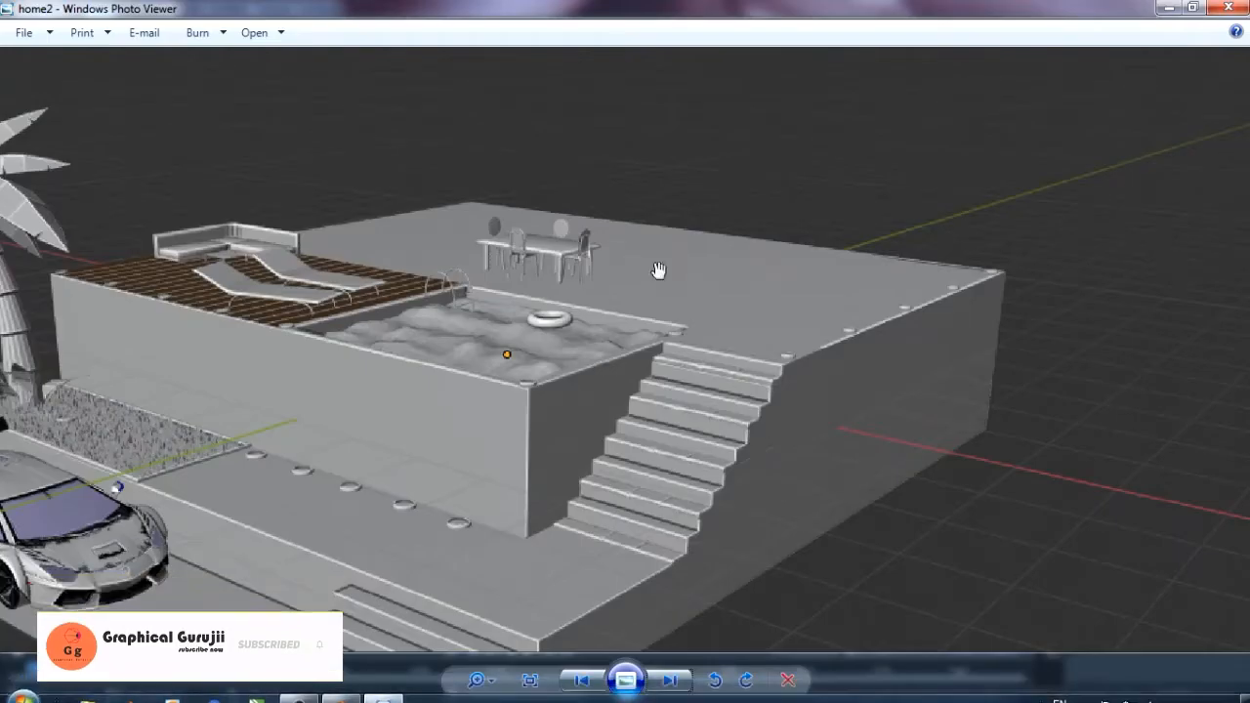
scroll(658, 271, "up", 5)
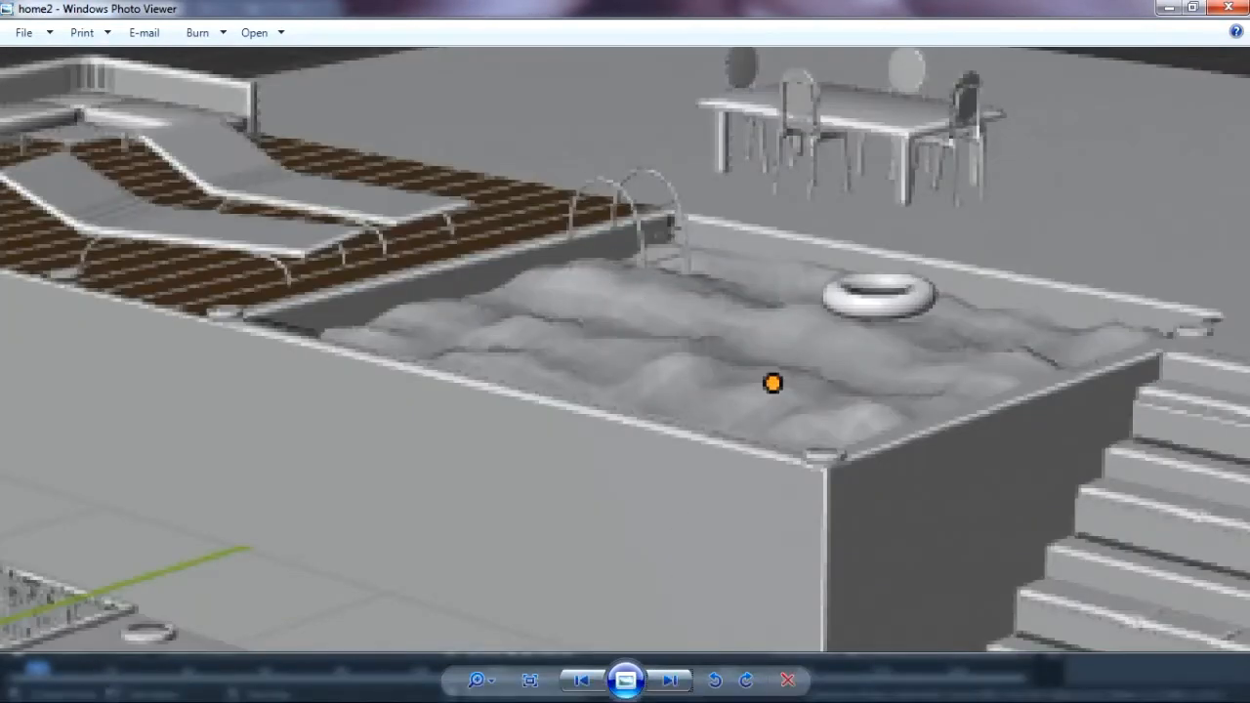
left_click(376, 691)
- Place the 3D cursor beside the pool's far edge and add a Bezier curve there
scroll(422, 298, "up", 1)
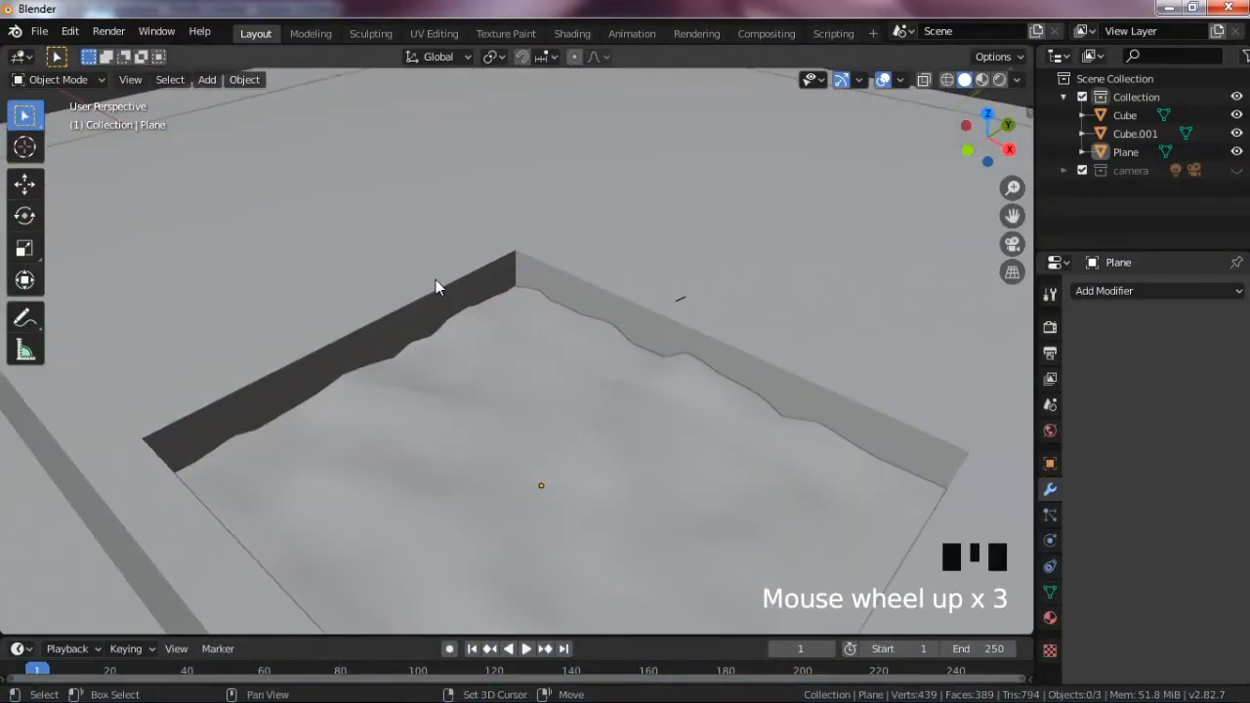
right_click(437, 279, "shift")
key("shift+a")
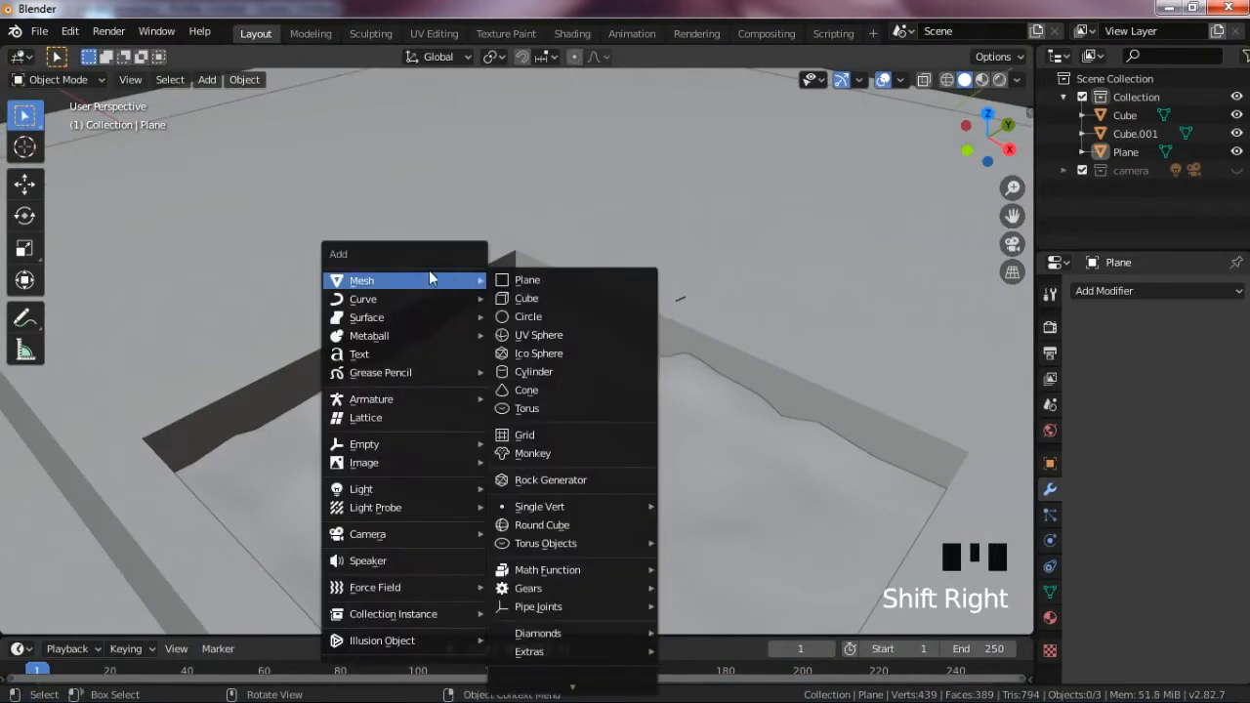
mouse_move(371, 303)
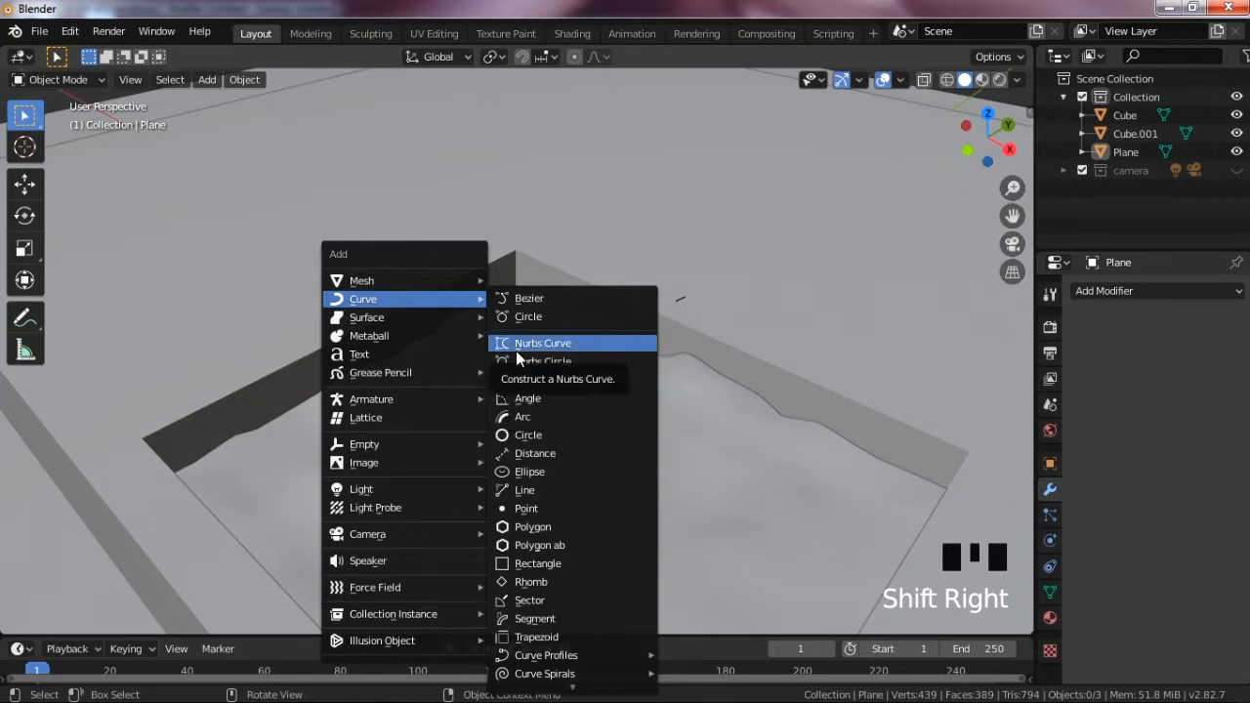
left_click(517, 299)
- In Edit Mode from the top view, rotate the Bezier curve's +X end control point by 0.74°
scroll(517, 300, "down", 9)
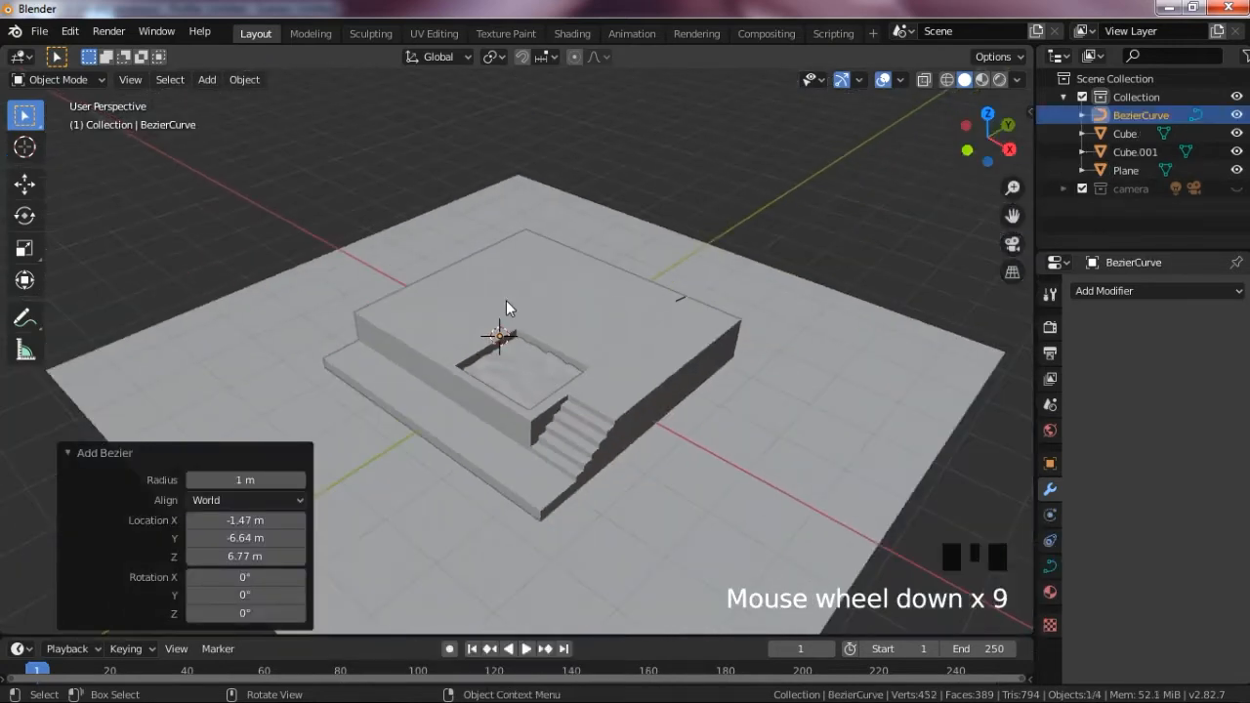
scroll(519, 299, "up", 7)
scroll(518, 299, "up", 4)
key("alt+z")
scroll(474, 262, "up", 1)
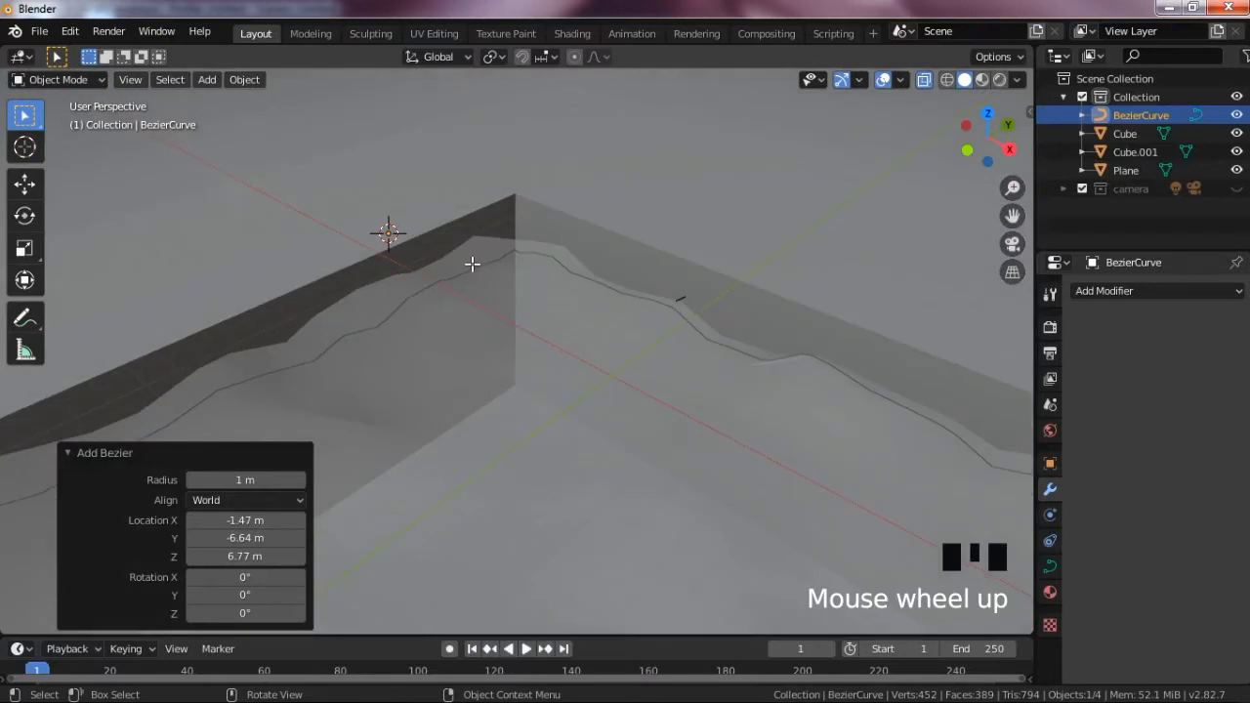
key("Tab")
key("KP_7")
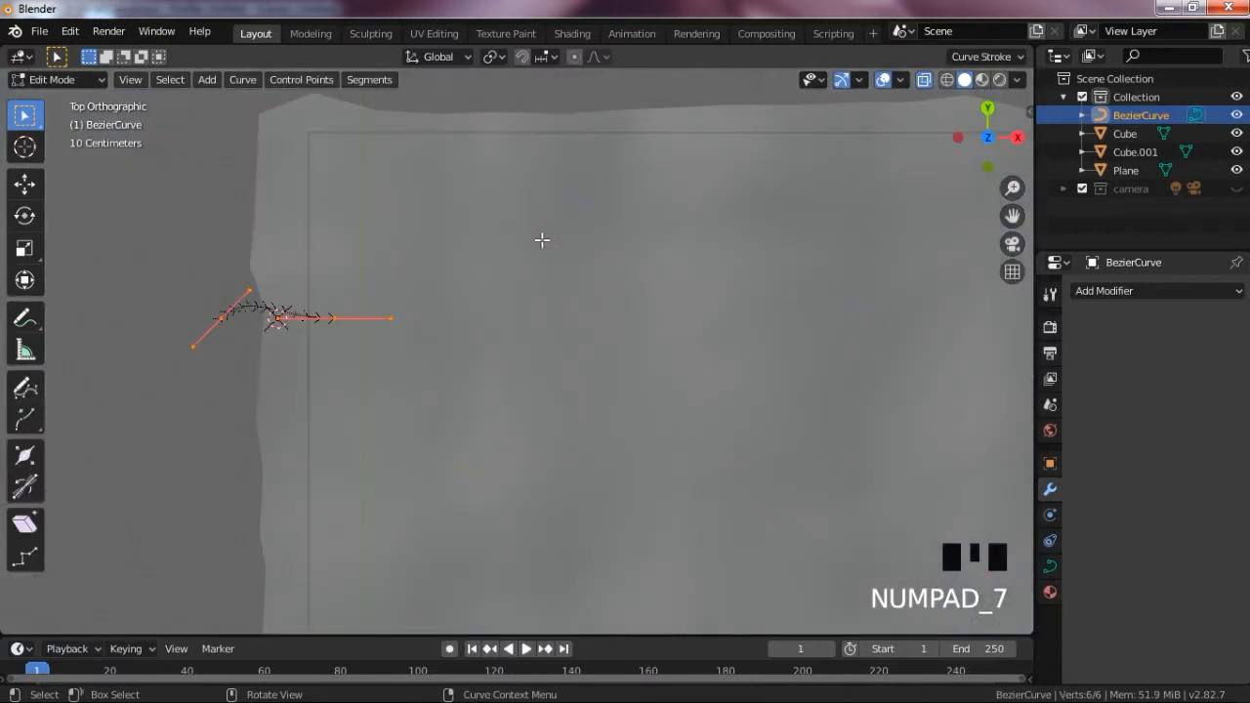
key("KP_Decimal")
key("alt+z")
scroll(640, 336, "up", 2)
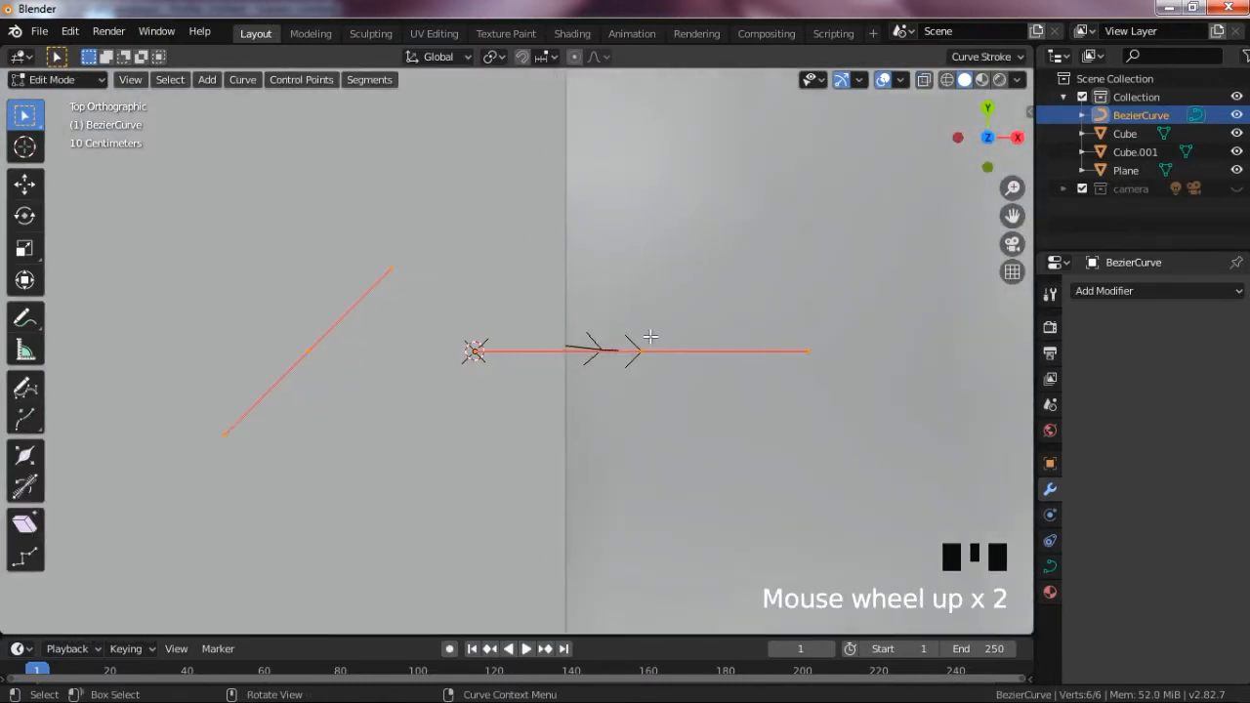
key("alt+z")
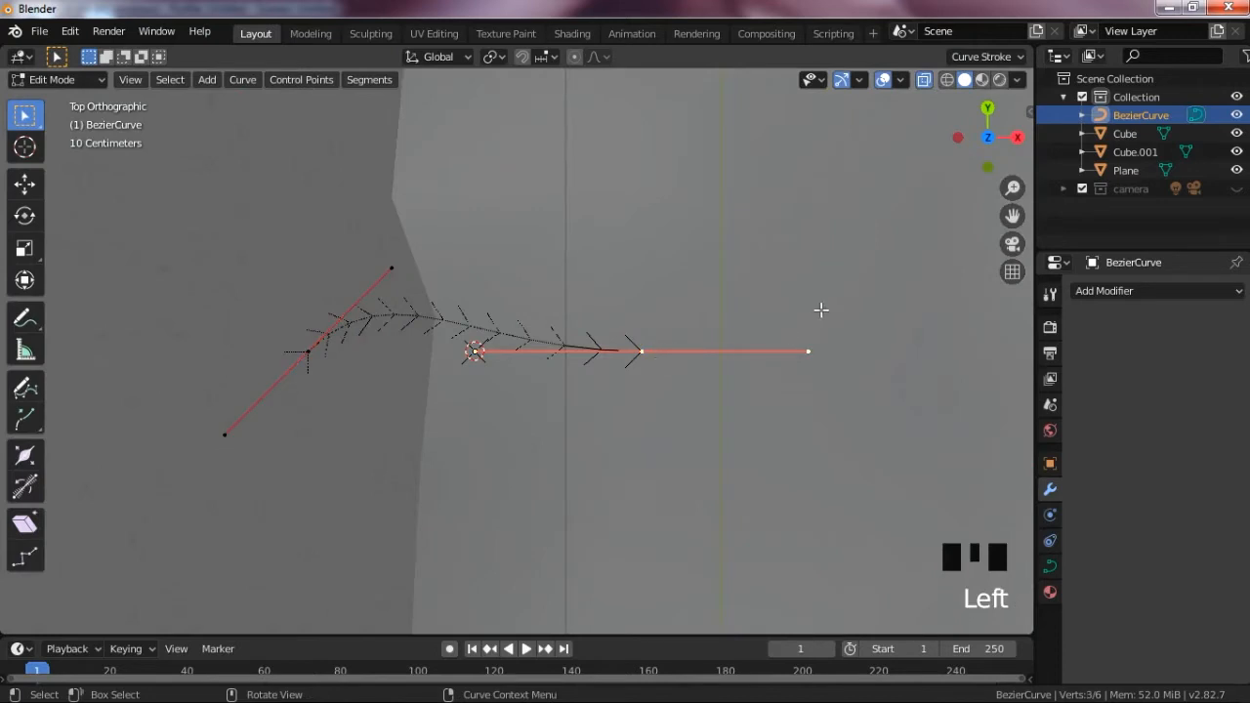
key("r")
left_click(826, 307)
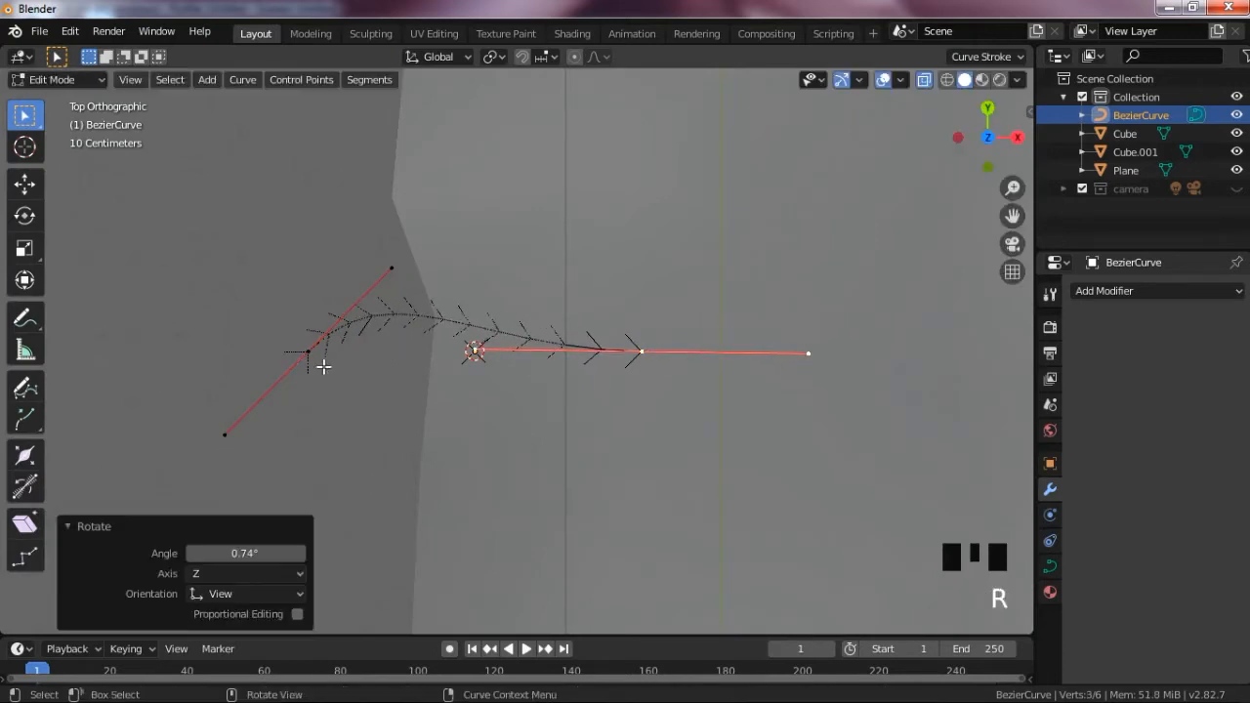
- Rotate the curve's other end control point about 45° to straighten the curve along X
left_click(314, 356)
key("r")
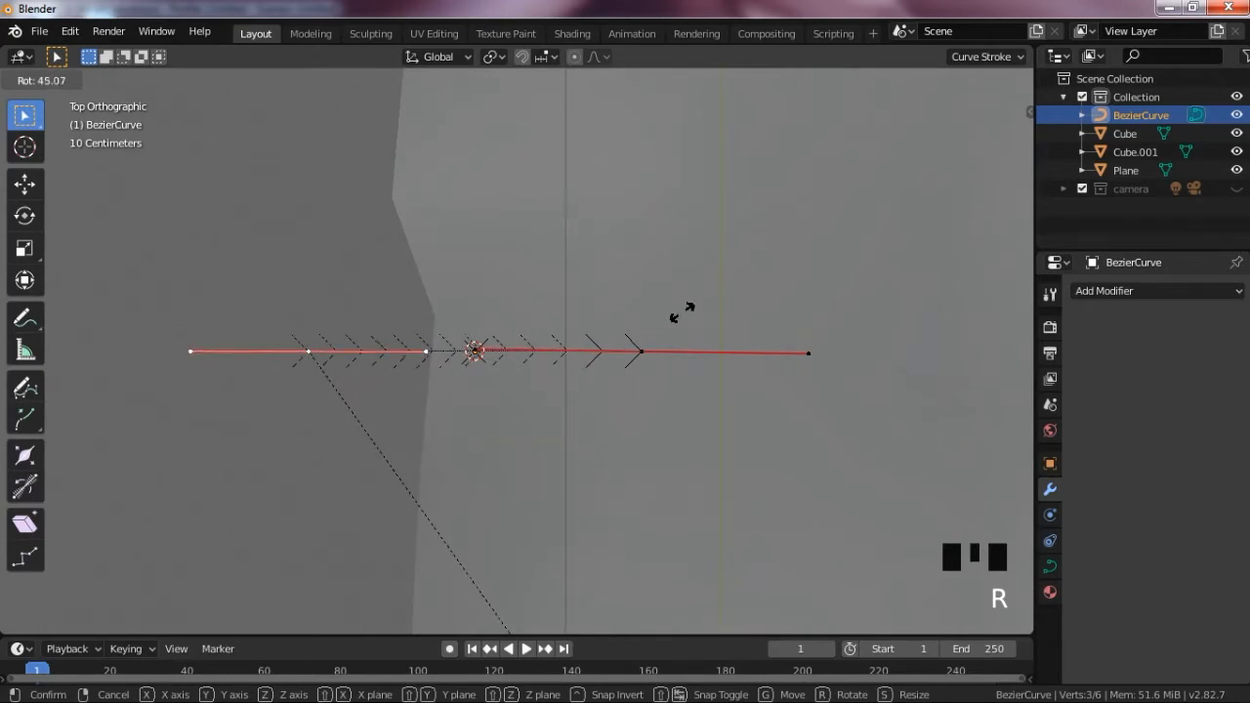
left_click(684, 332)
- In front view, move the curve's -X end control point about 1.12 m along X toward the other end
left_click(657, 369)
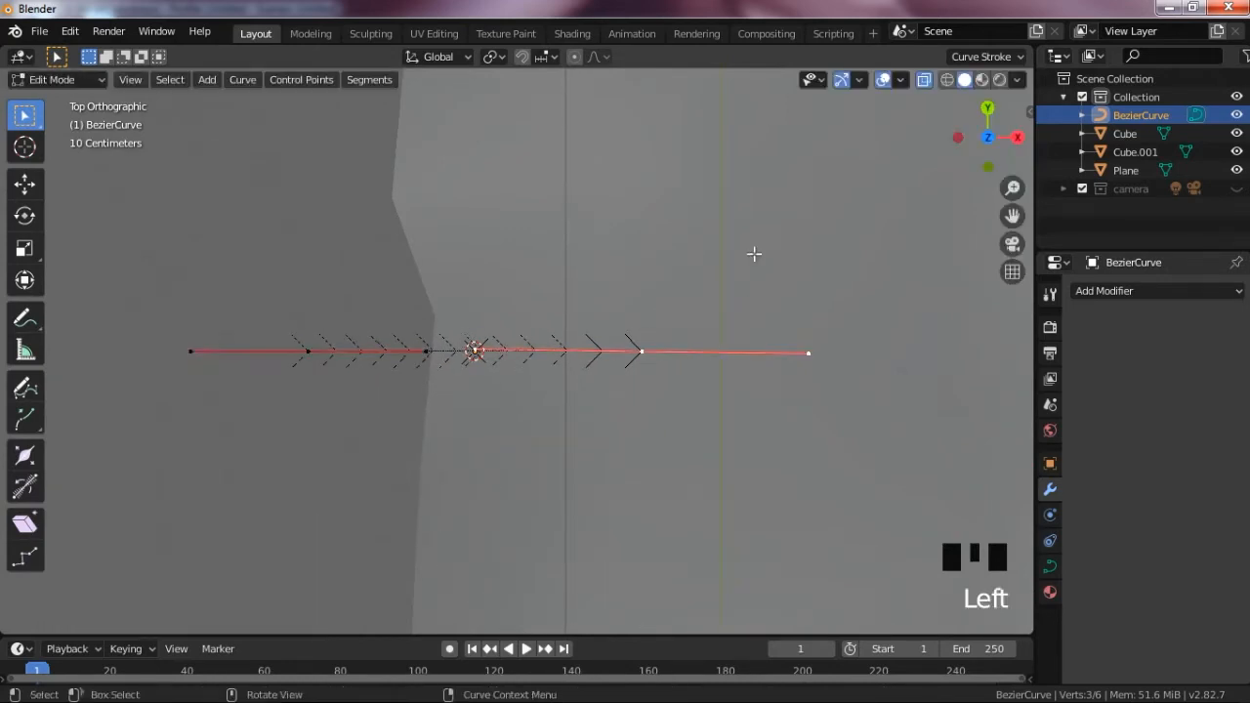
key("KP_1")
scroll(768, 263, "down", 1)
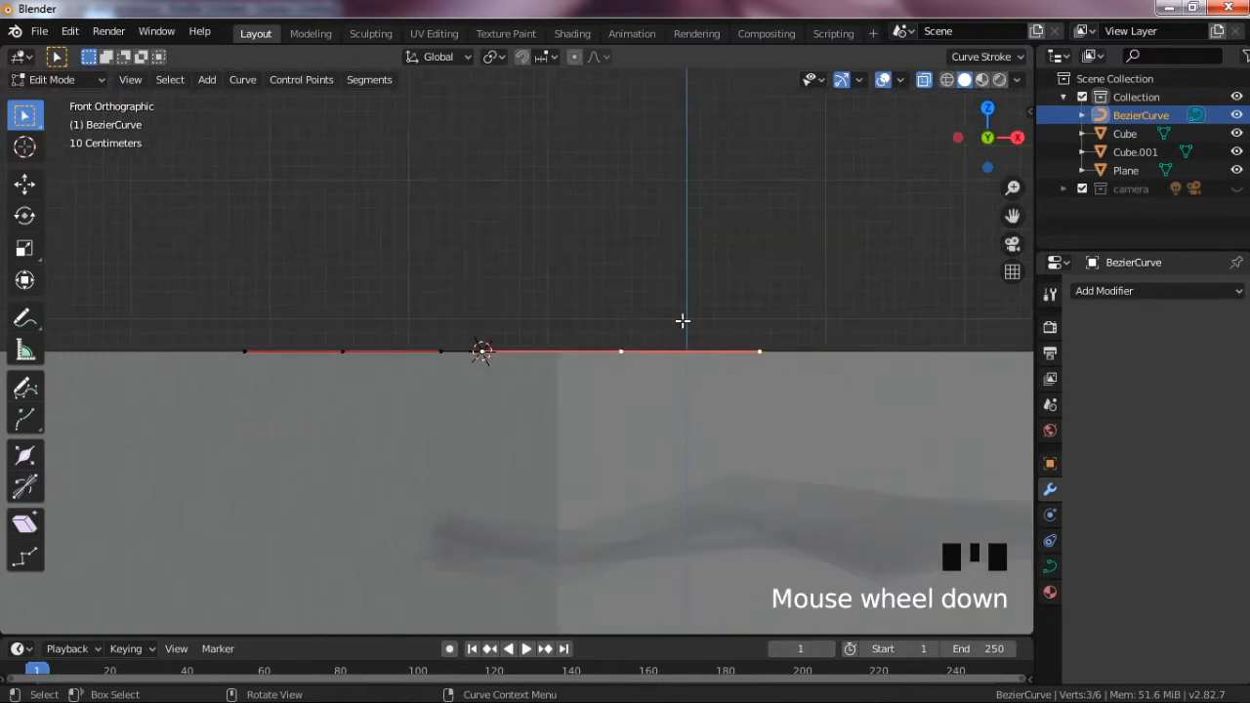
left_click(352, 360)
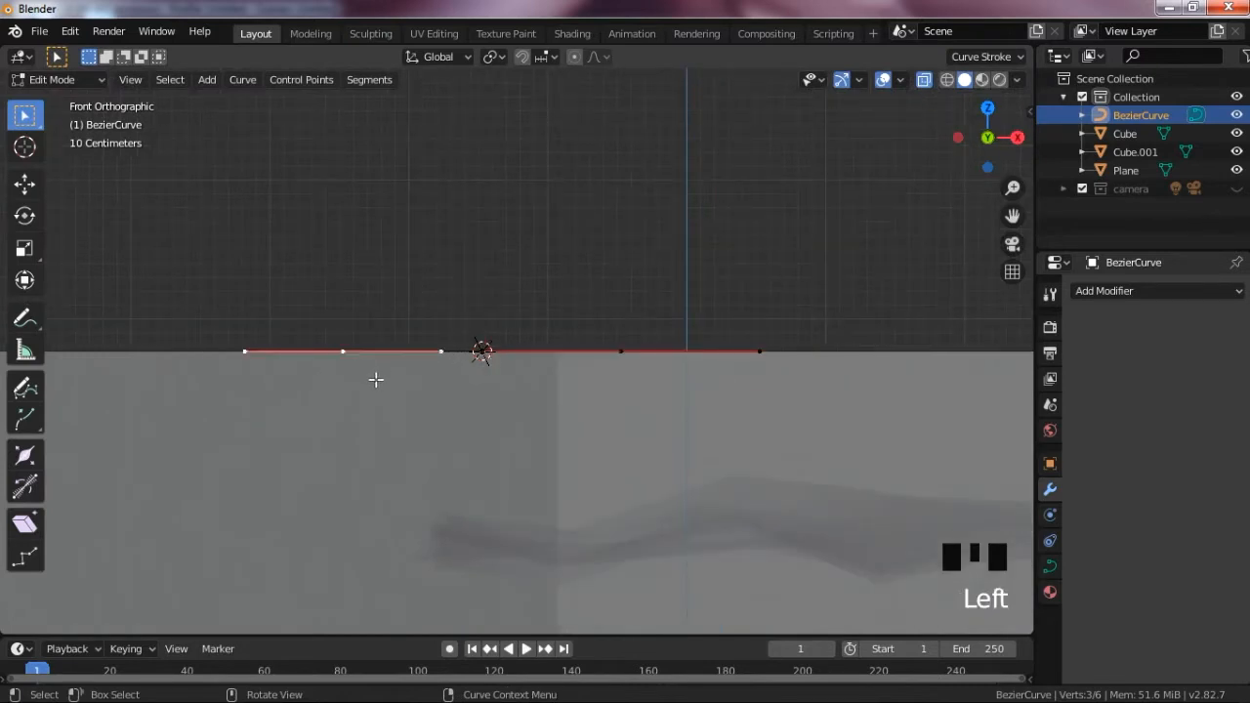
key("g")
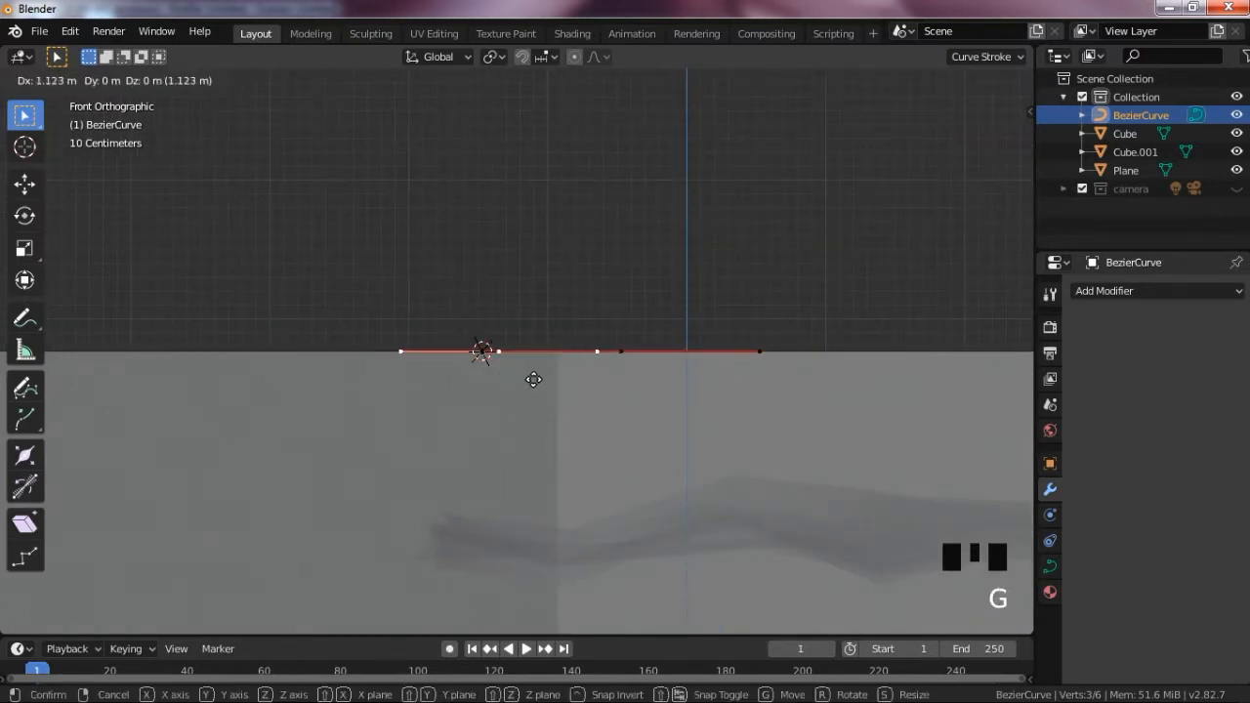
left_click(533, 378)
- Move the inner handle of the curve's -X end control point about 1.1 m up so it points upward
scroll(619, 354, "up", 2)
left_click(644, 367)
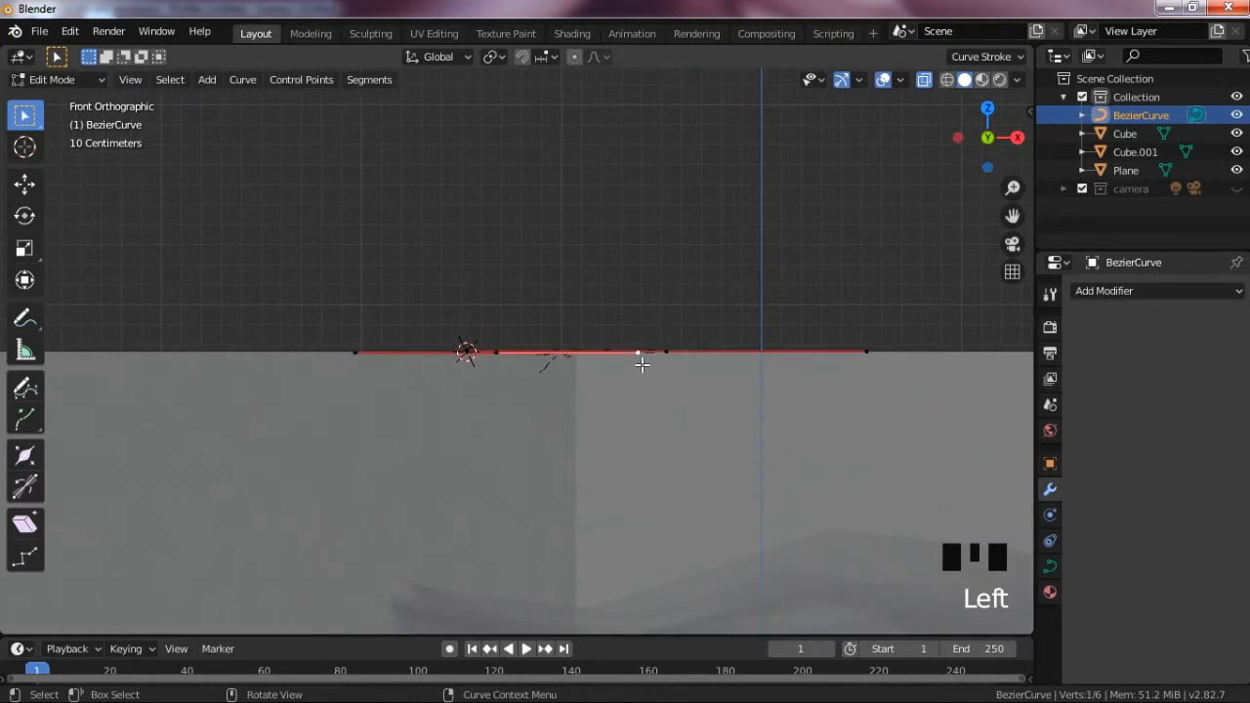
key("g")
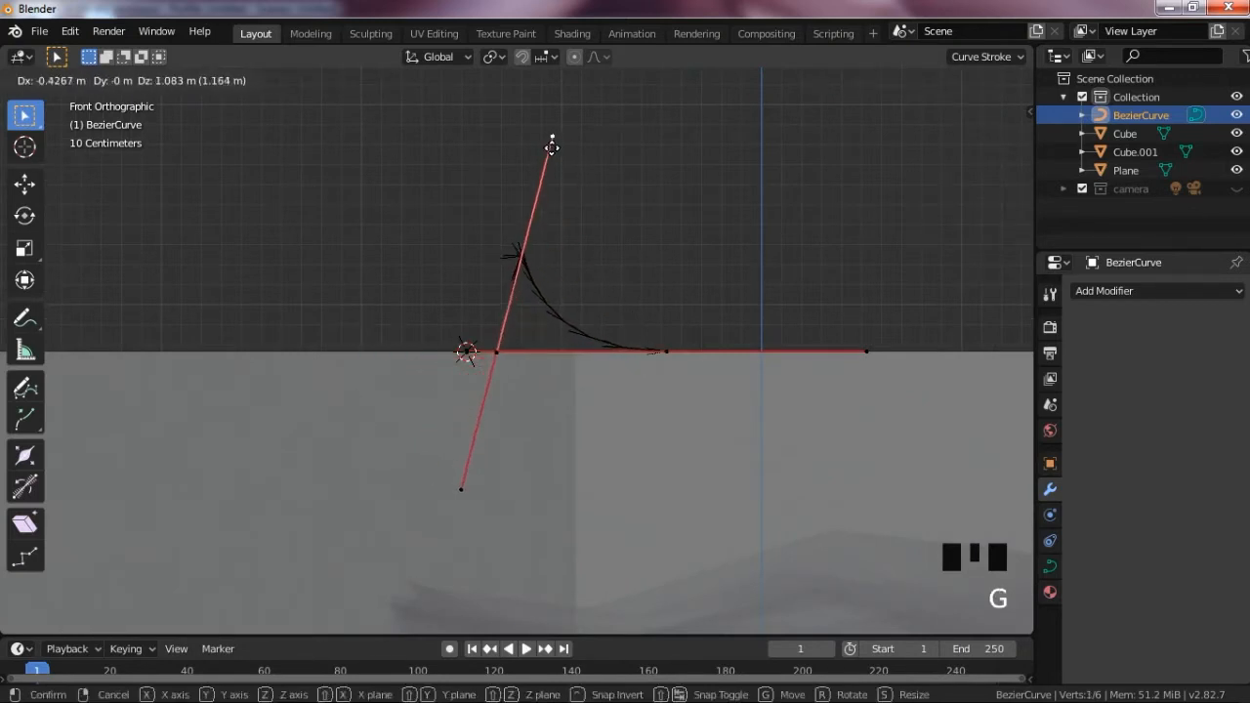
left_click(542, 139)
- Move the curve's +X end control point -0.225 m along X and 0.0184 m along Z
left_click(666, 351)
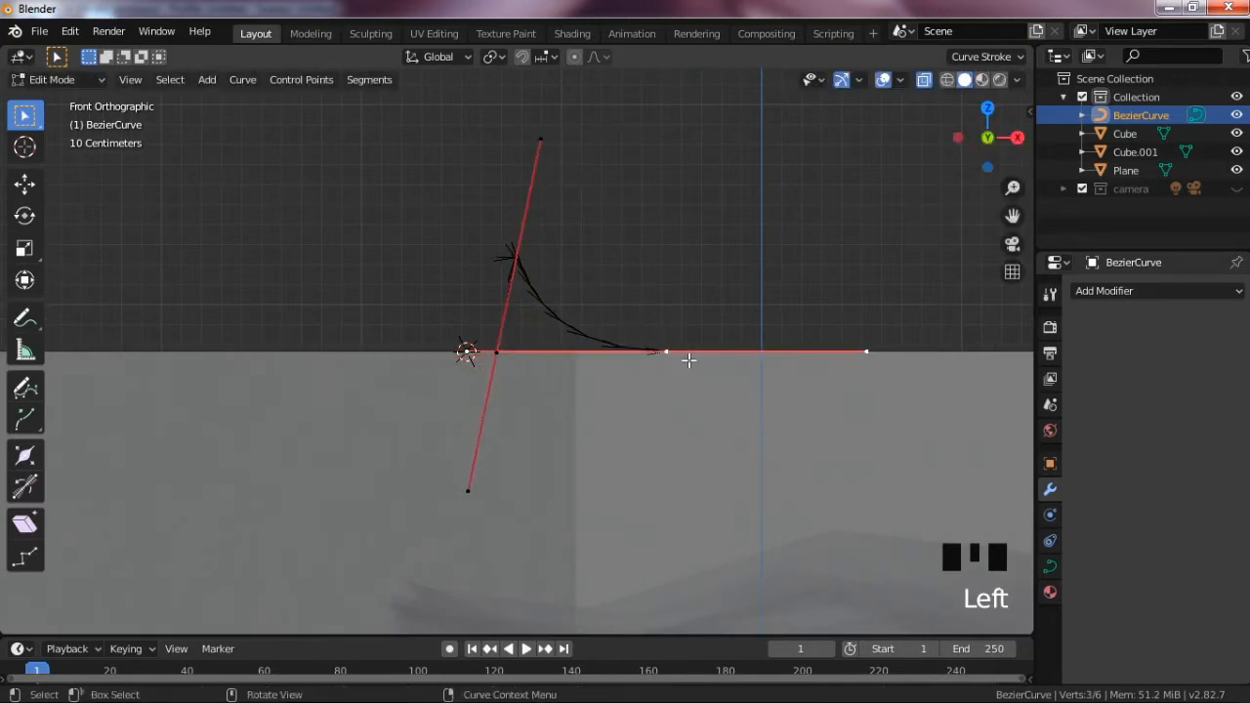
key("g")
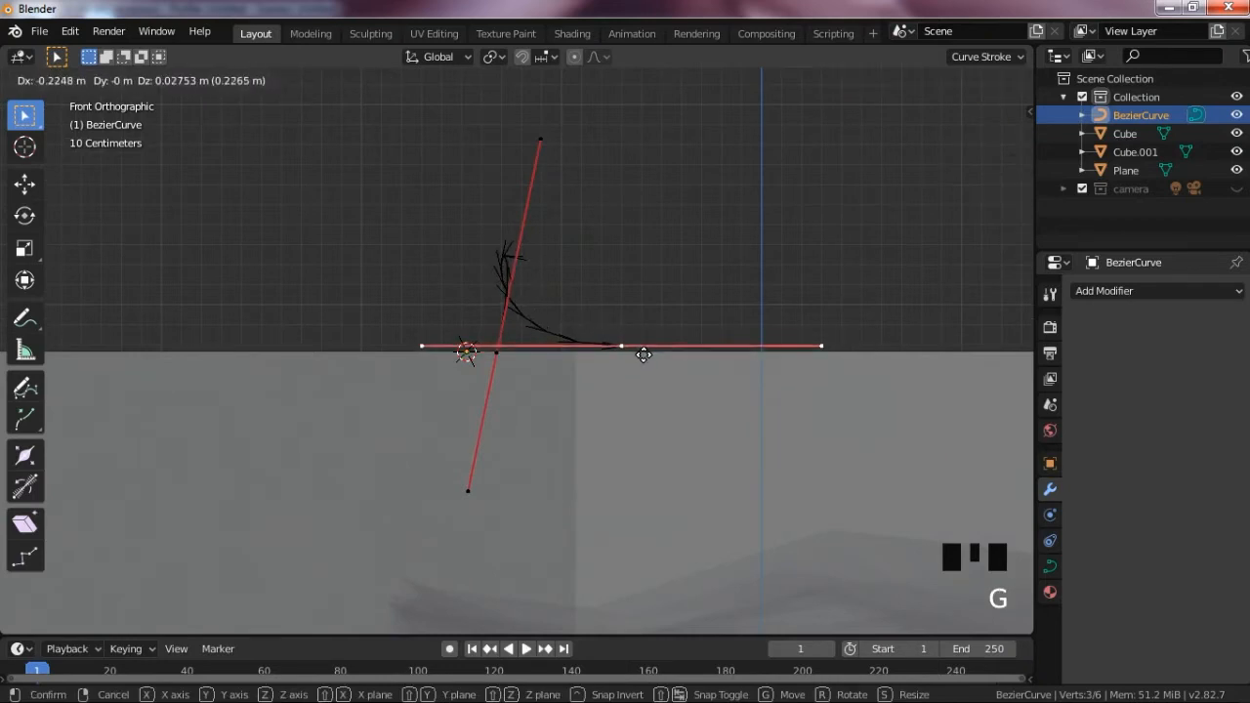
left_click(643, 356)
key("g")
key("Escape")
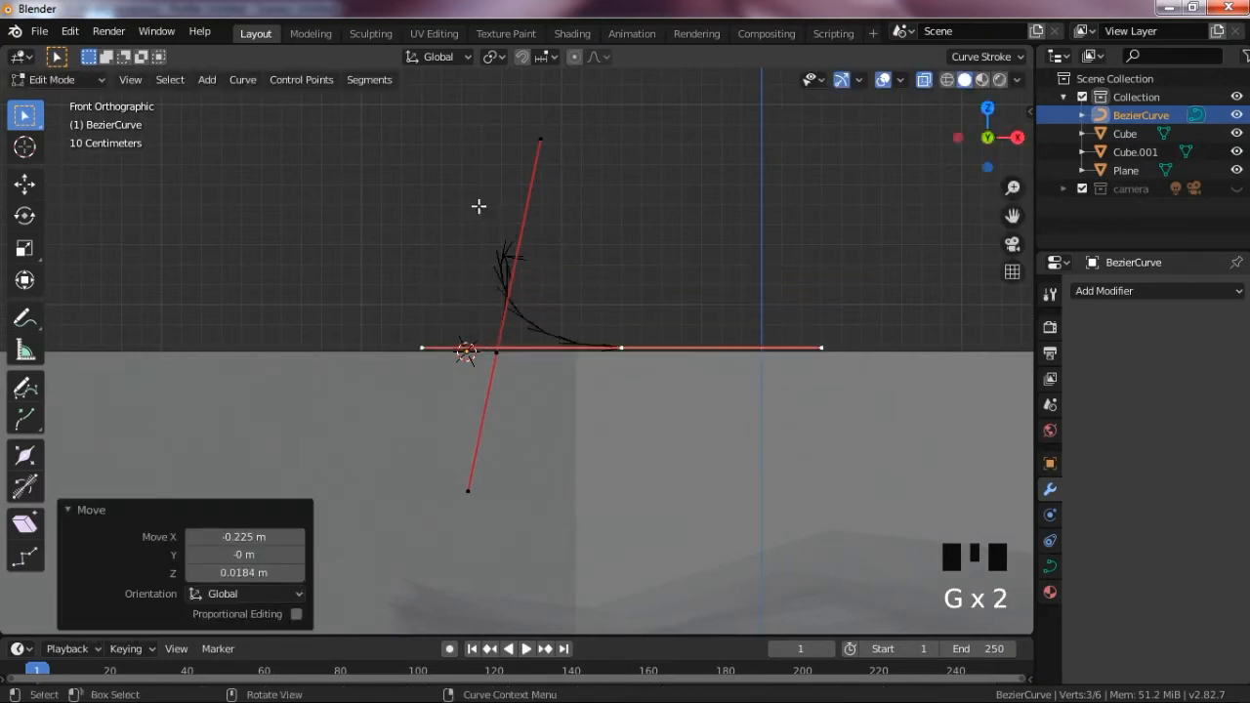
- Move the +X end point's inner handle 0.959 m along X and 0.734 m along Z to form an arch
left_click(441, 368)
key("g")
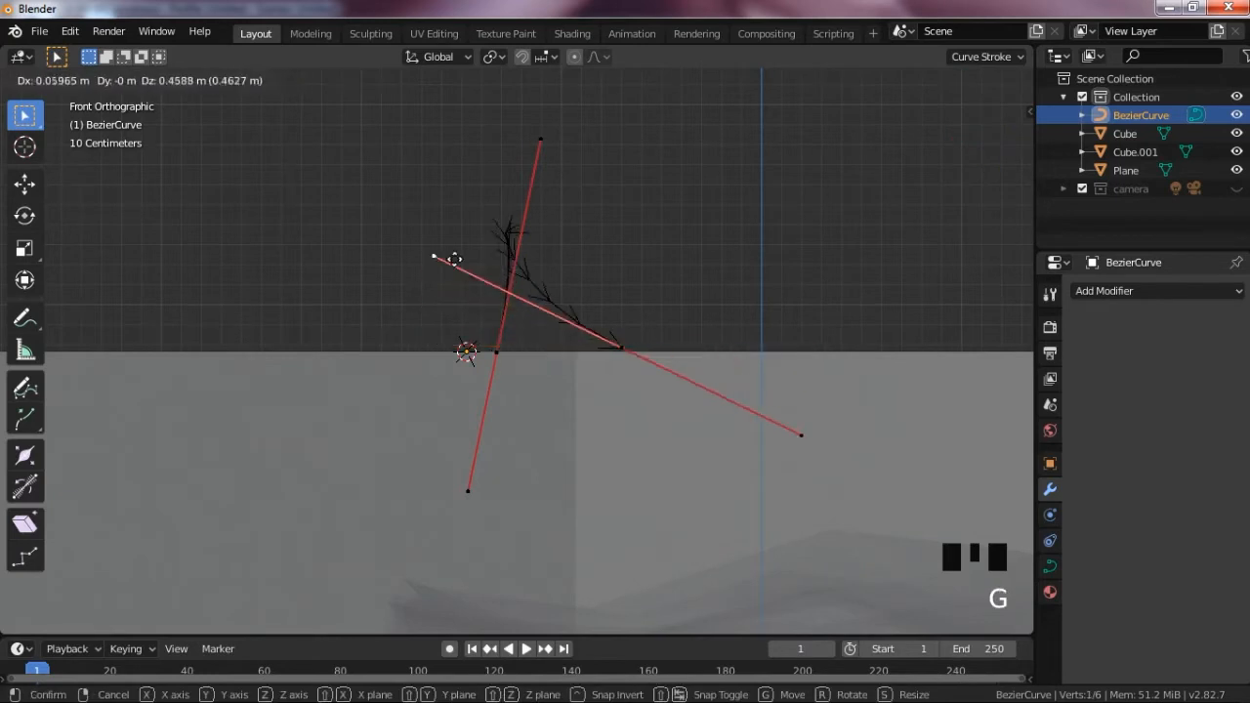
left_click(625, 213)
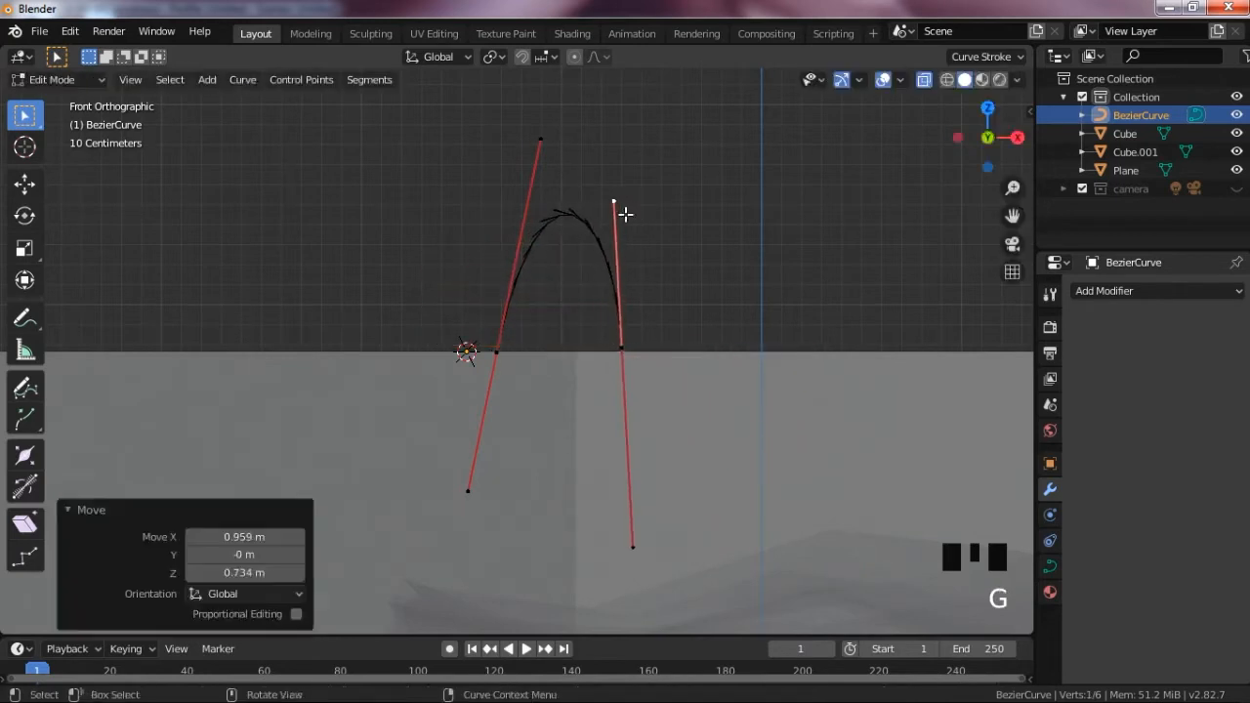
- Flatten the arch by moving the -X upper handle -0.22 m in X, -0.789 m in Z and the +X one 0.0413 m in X, -0.381 m in Z
left_click(535, 191)
key("g")
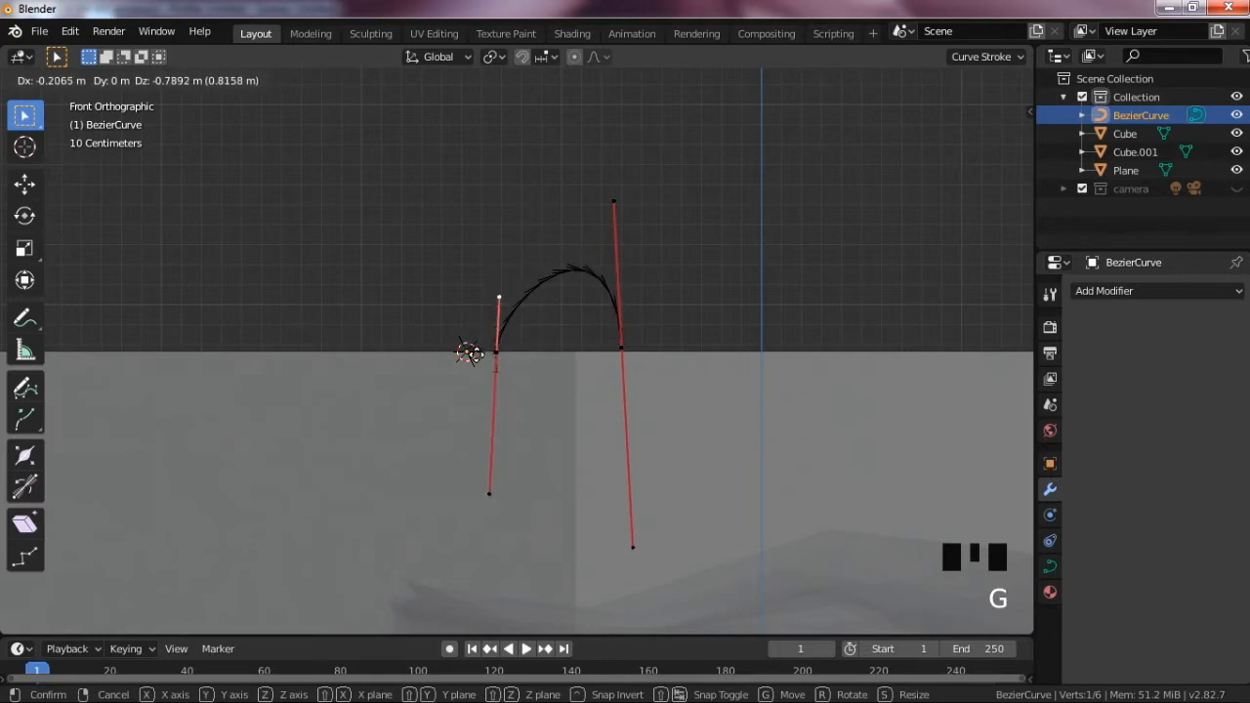
left_click(467, 354)
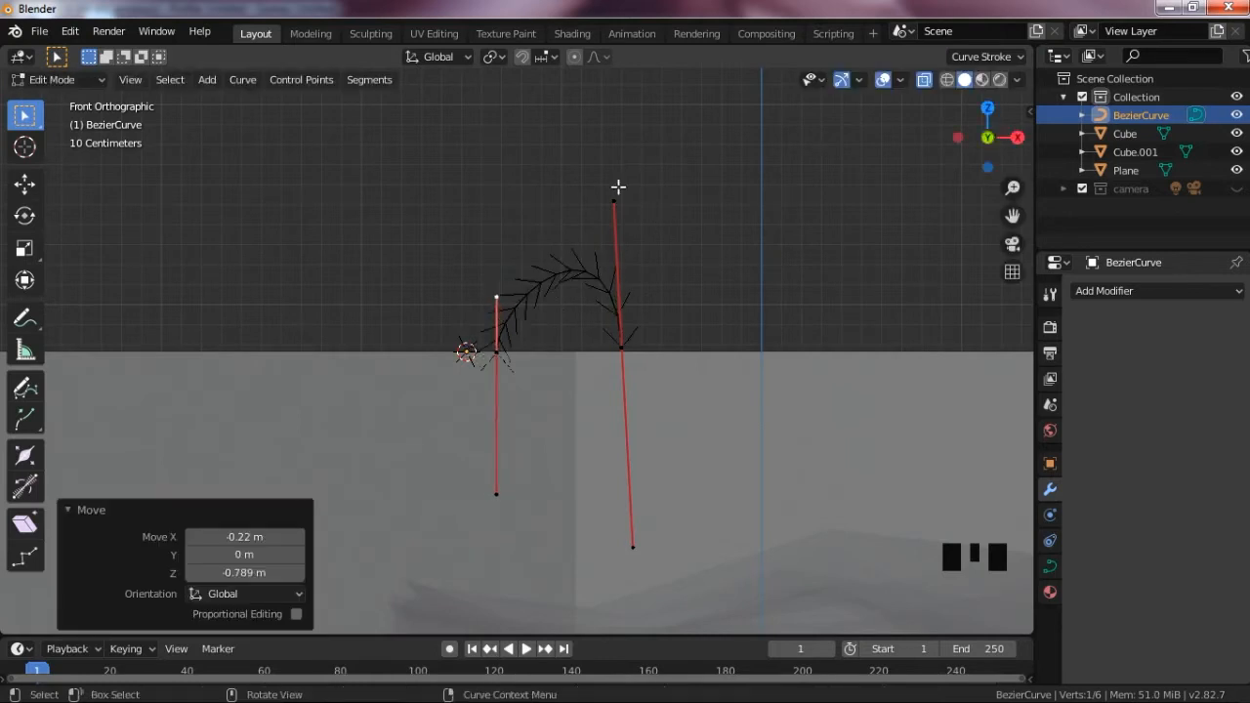
left_click(635, 203)
key("g")
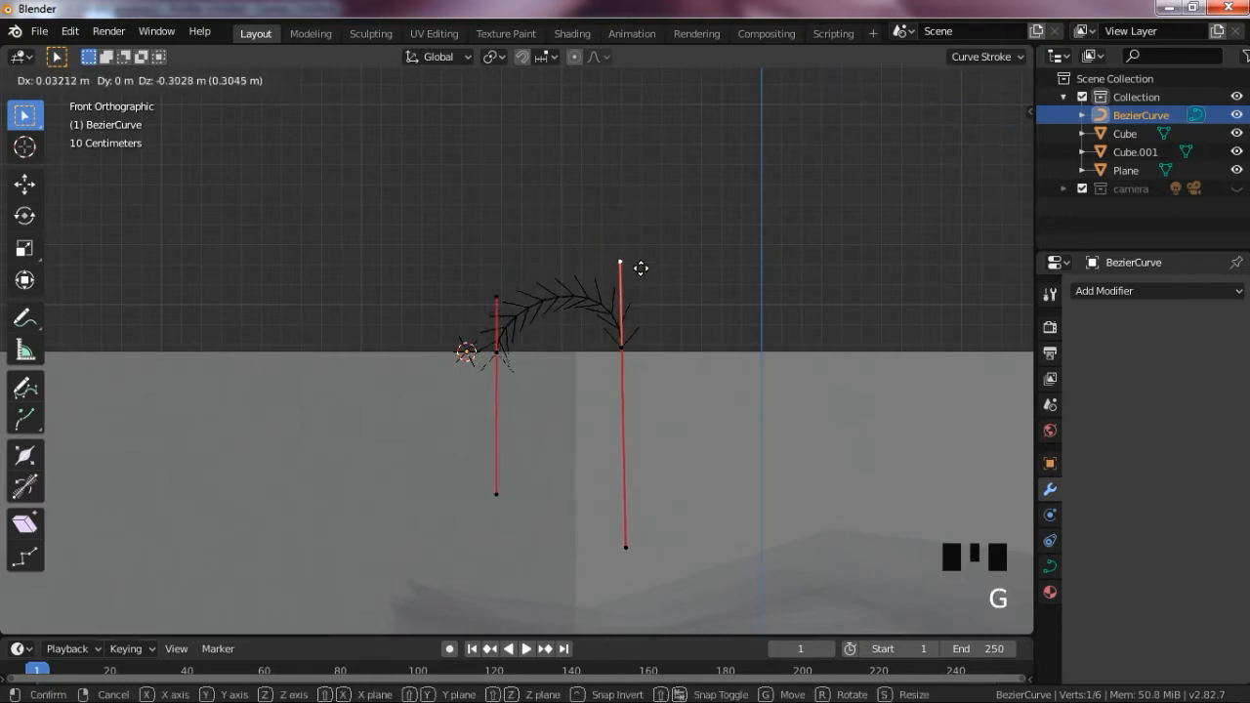
left_click(615, 287)
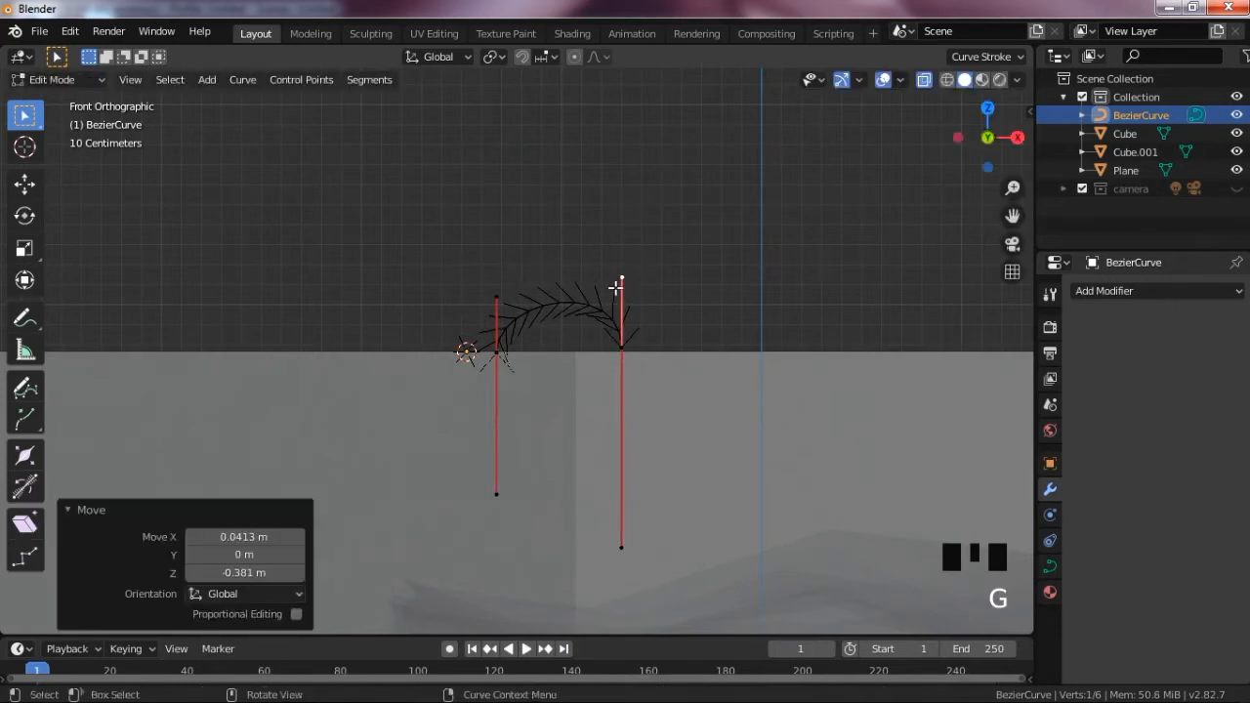
- Raise the -X end's upper handle slightly and move that end's control point toward the other end to narrow the arch
left_click(495, 298)
key("g")
left_click(502, 344)
key("g")
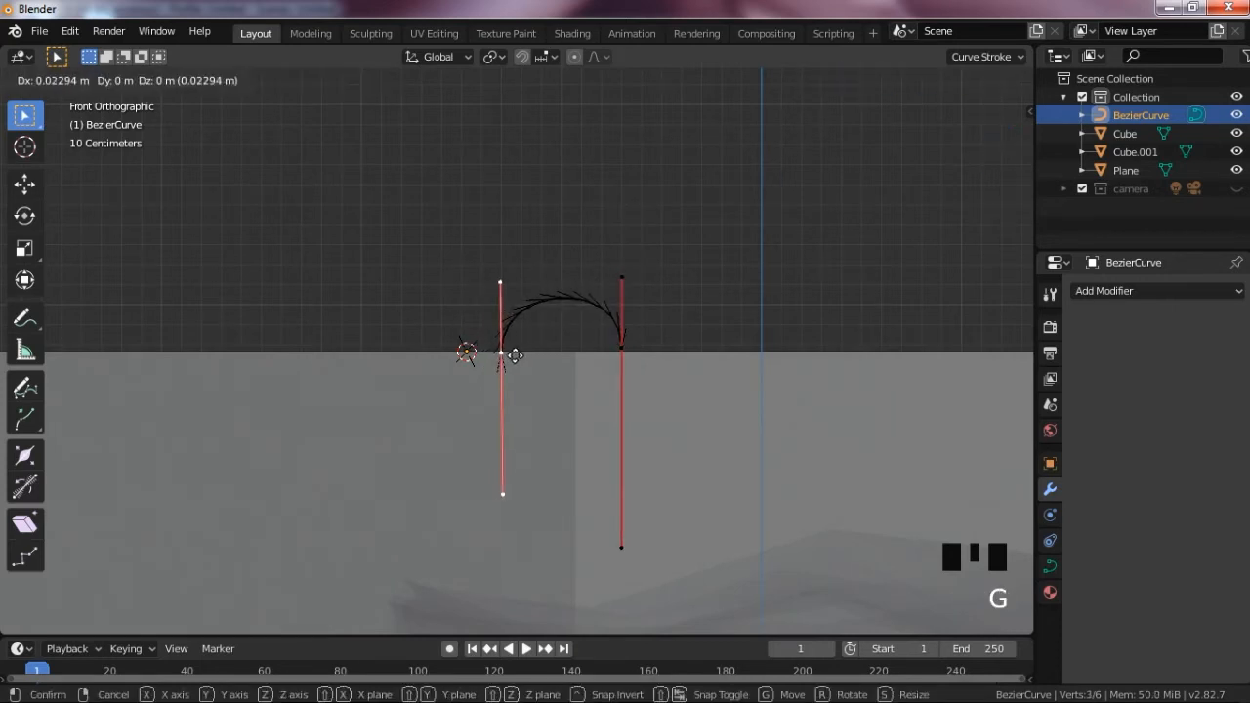
left_click(538, 356)
- Extrude the arch's +X end control point 1.94 m down along Z
left_click(622, 349)
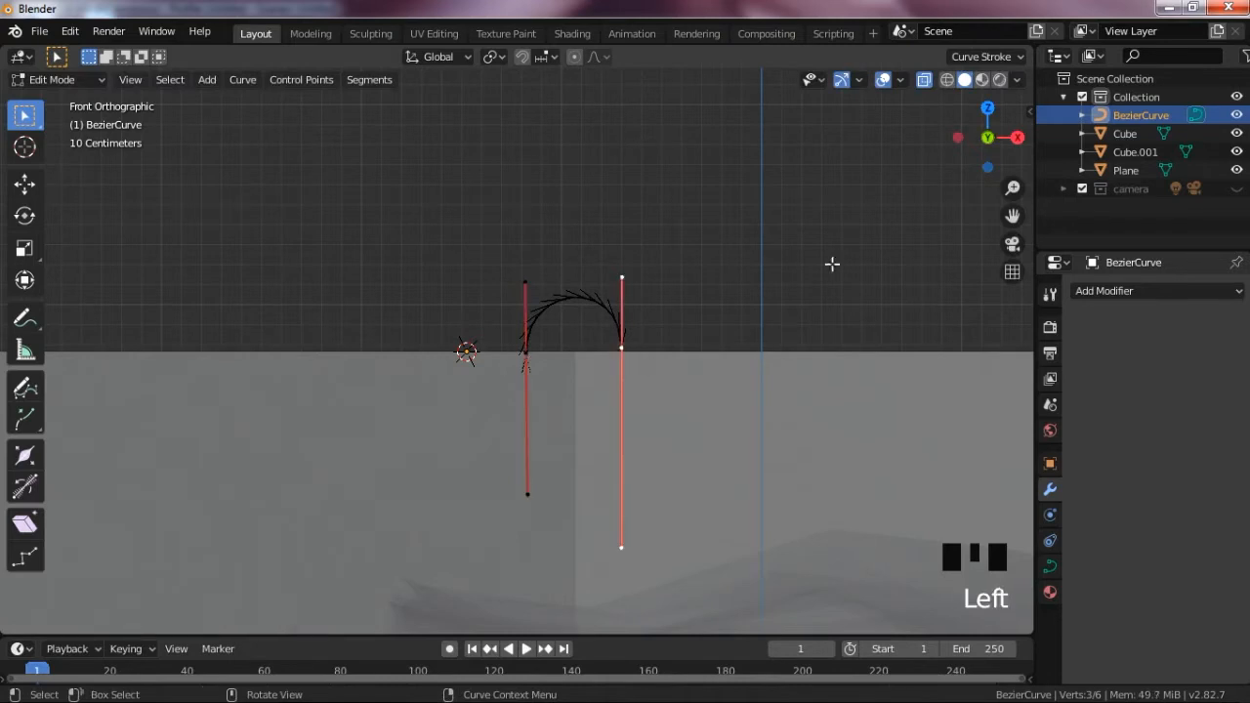
mouse_move(1006, 222)
left_mouse_down()
mouse_move(977, 212)
mouse_move(985, 227)
left_mouse_up()
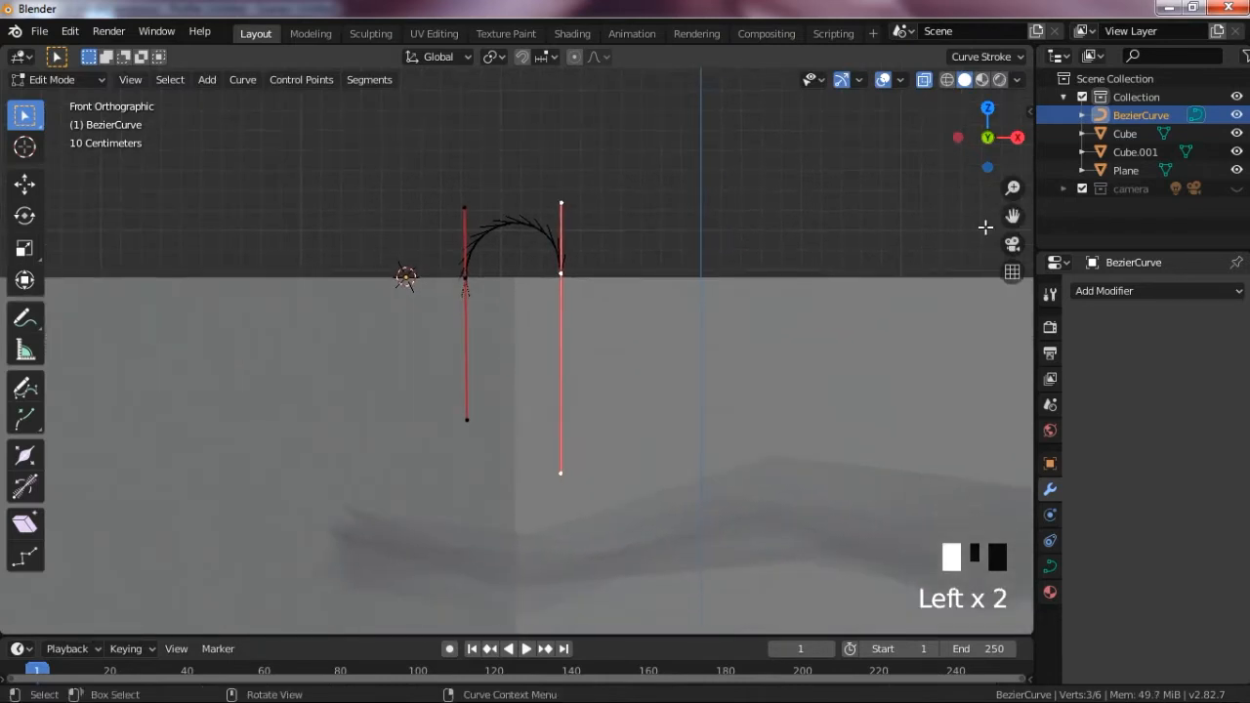
key("e")
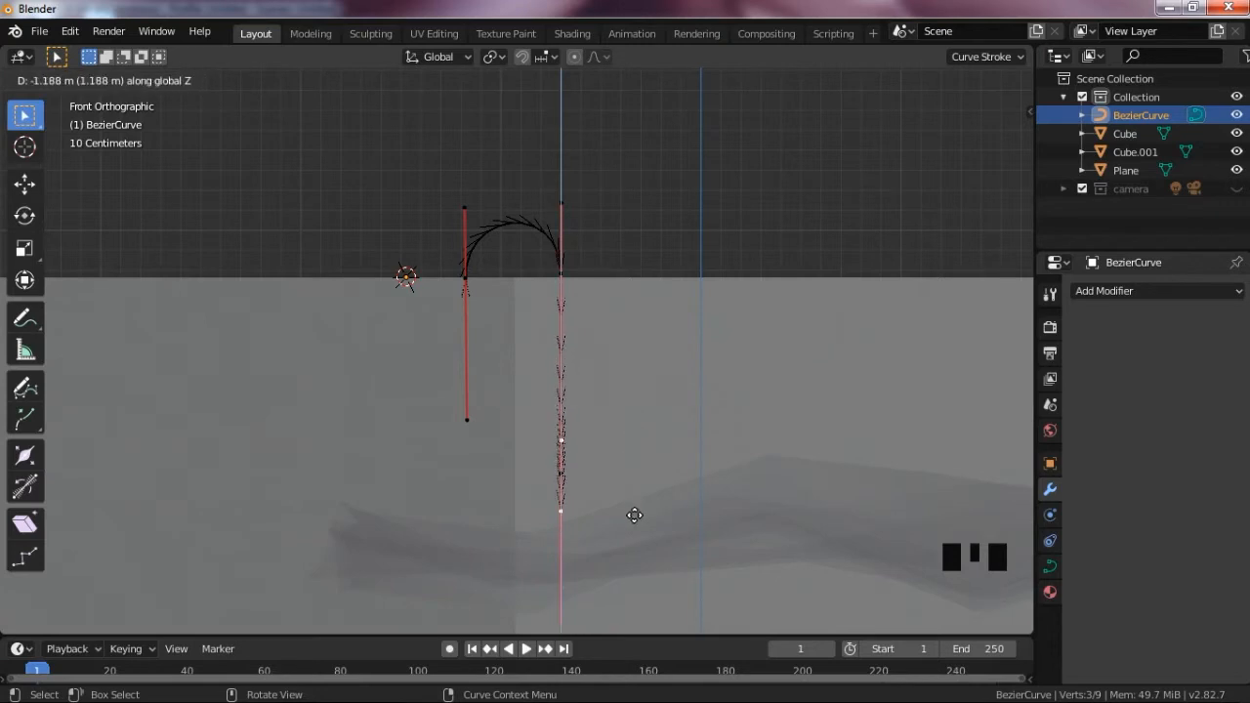
left_click(640, 100)
scroll(726, 190, "down", 7)
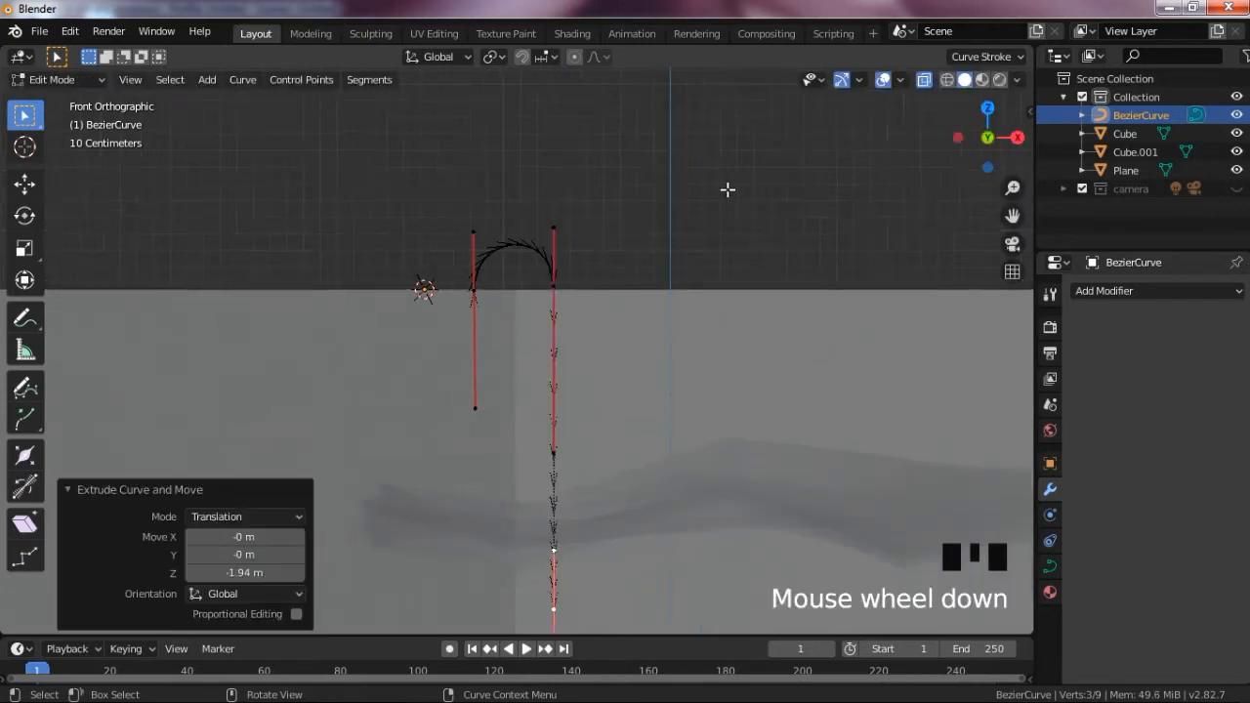
- Move the extruded end point along Z, and switch to Object Mode with X-ray off
key("g")
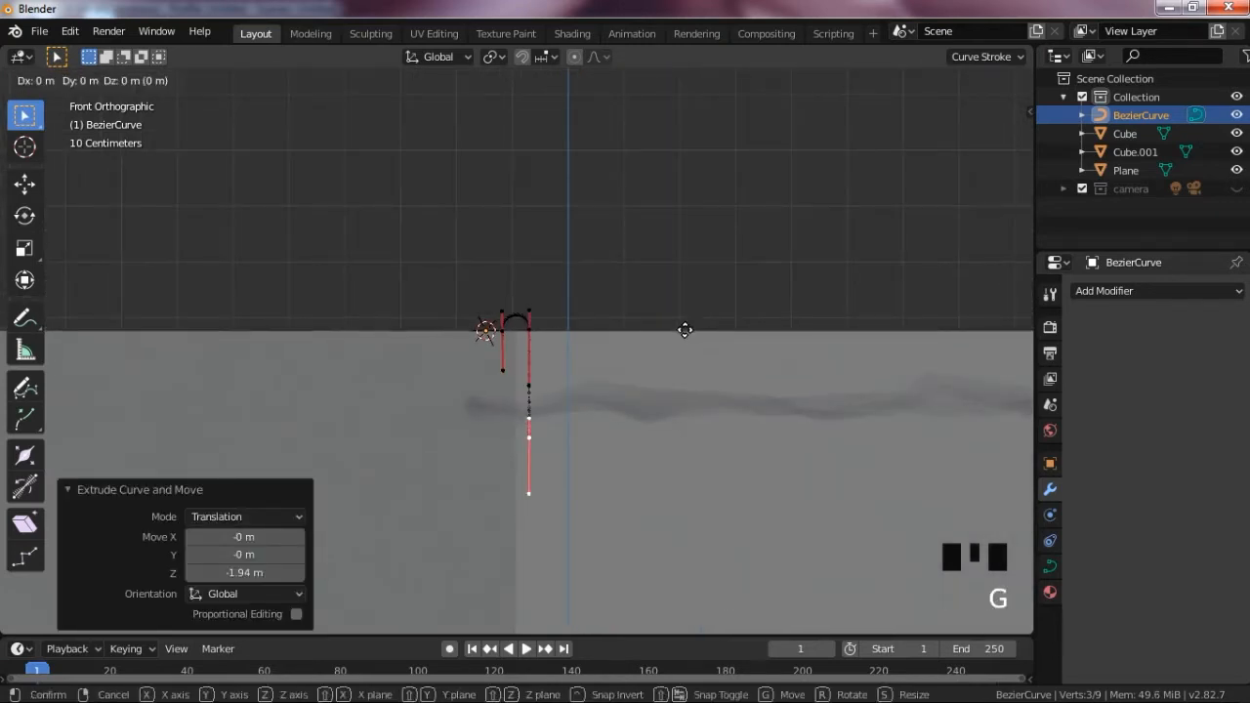
key("z")
left_click(683, 387)
key("Tab")
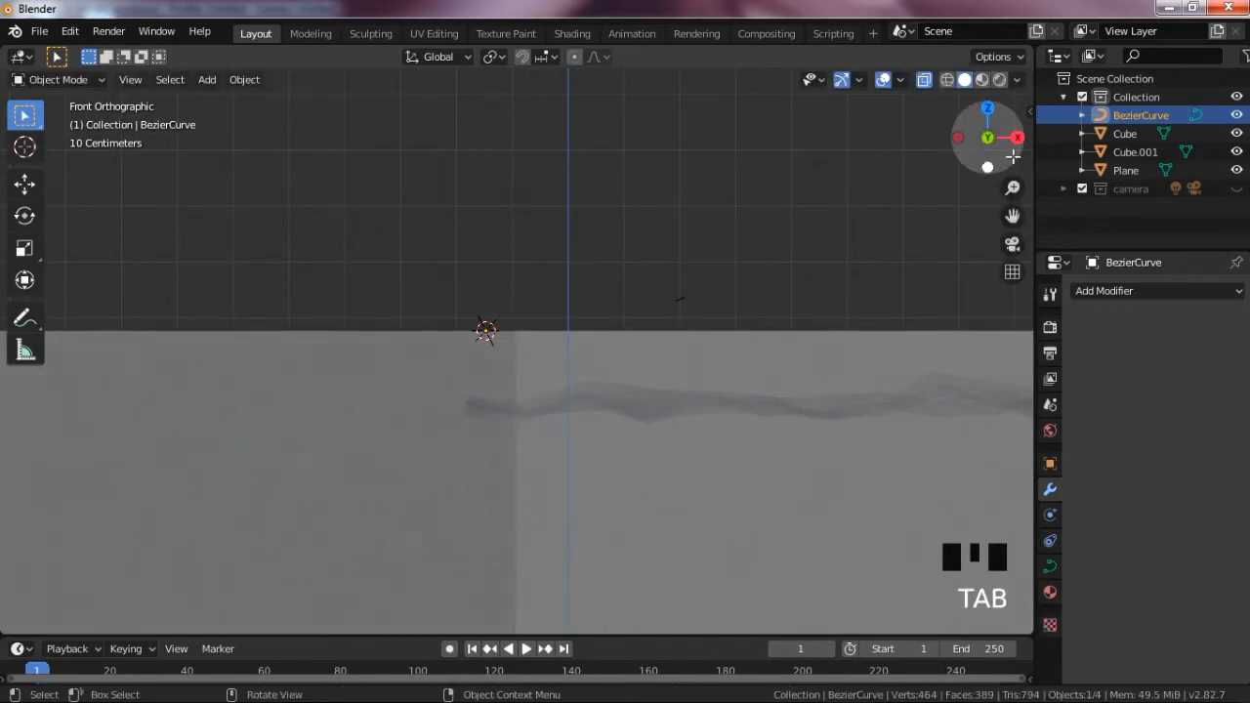
key("Tab")
left_click_drag(987, 137, 901, 179)
key("alt+z")
key("Tab")
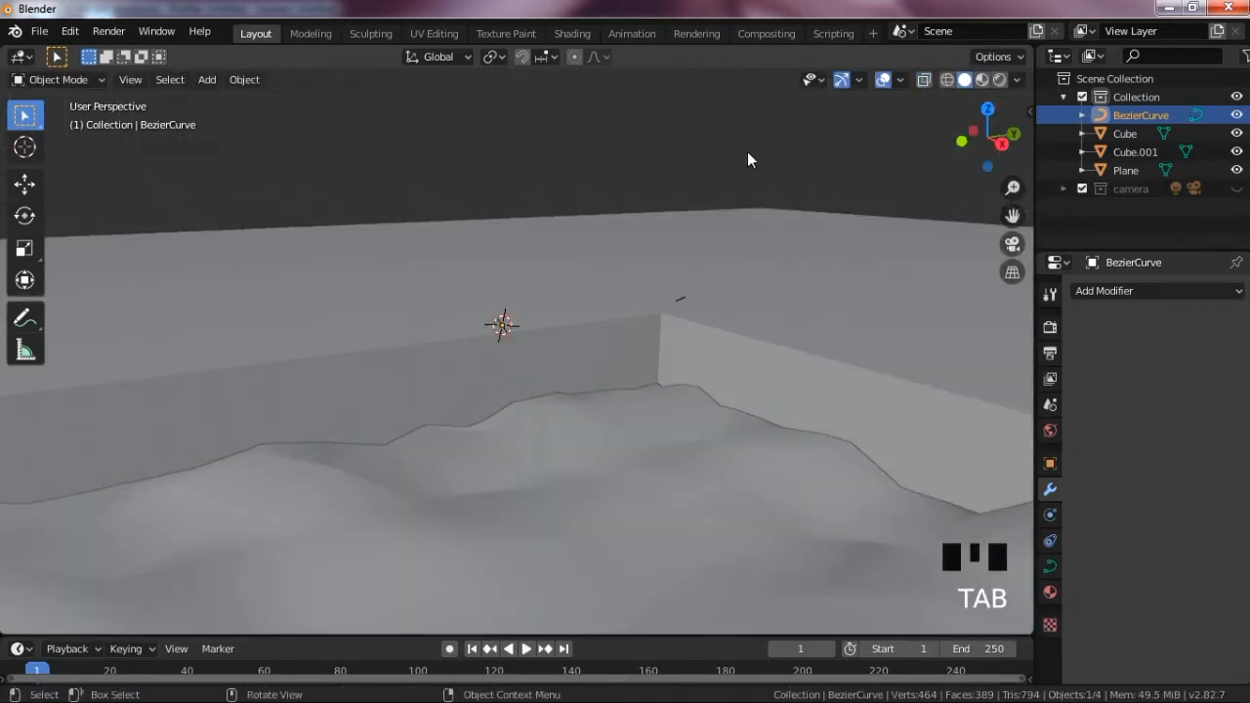
- Try to select the hook-shaped Bezier curve in the viewport and edit it
left_click(620, 296)
left_click(758, 268)
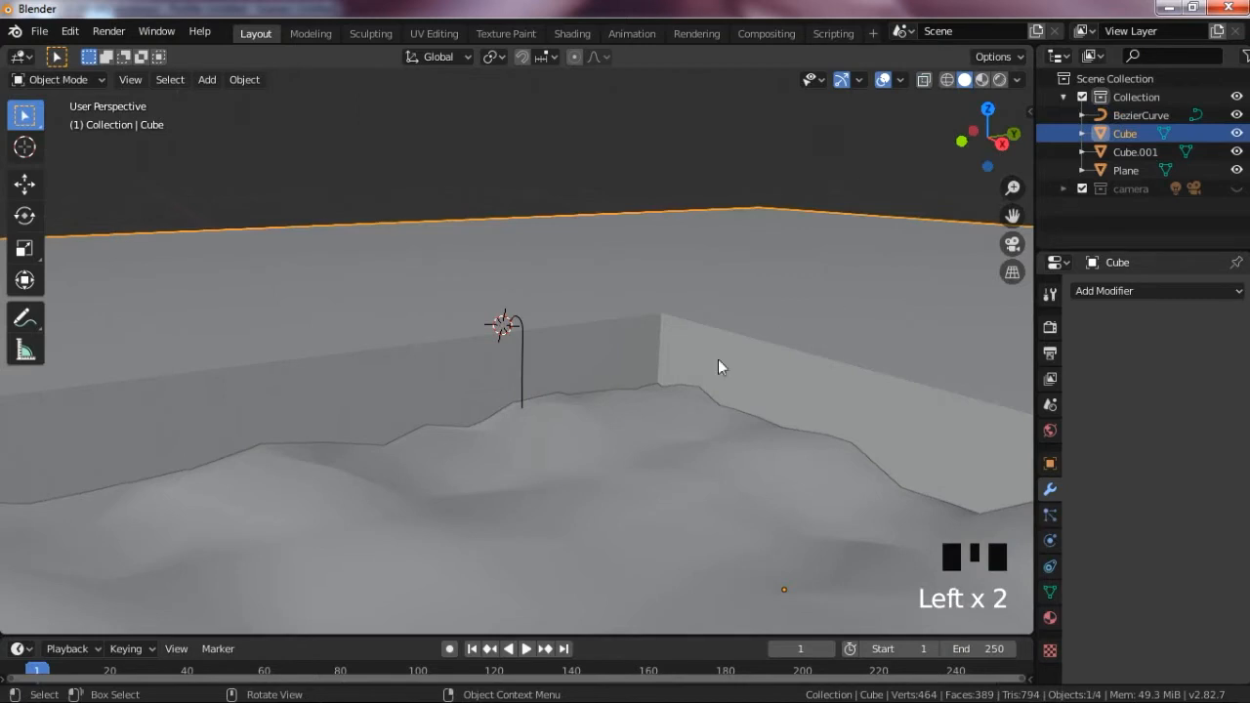
key("Tab")
scroll(527, 308, "up", 2)
key("Tab")
left_click(530, 305)
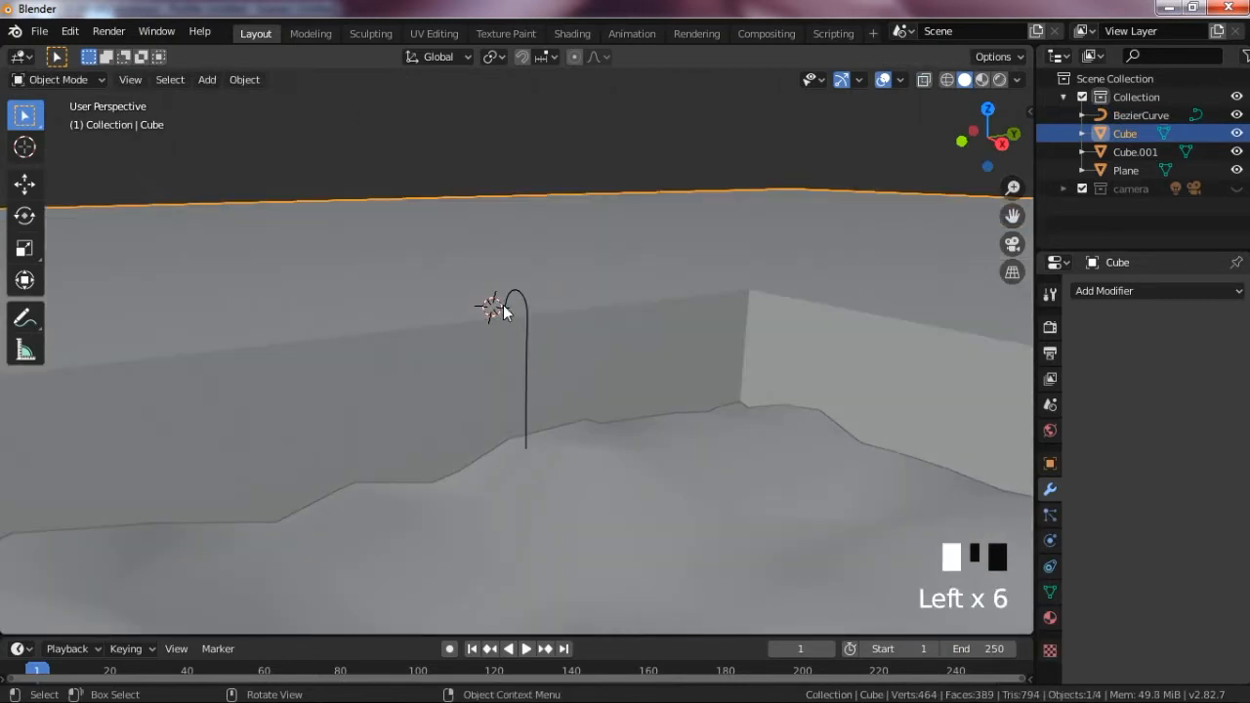
left_click(524, 305)
left_click(523, 306)
left_click(523, 306)
left_click(523, 305)
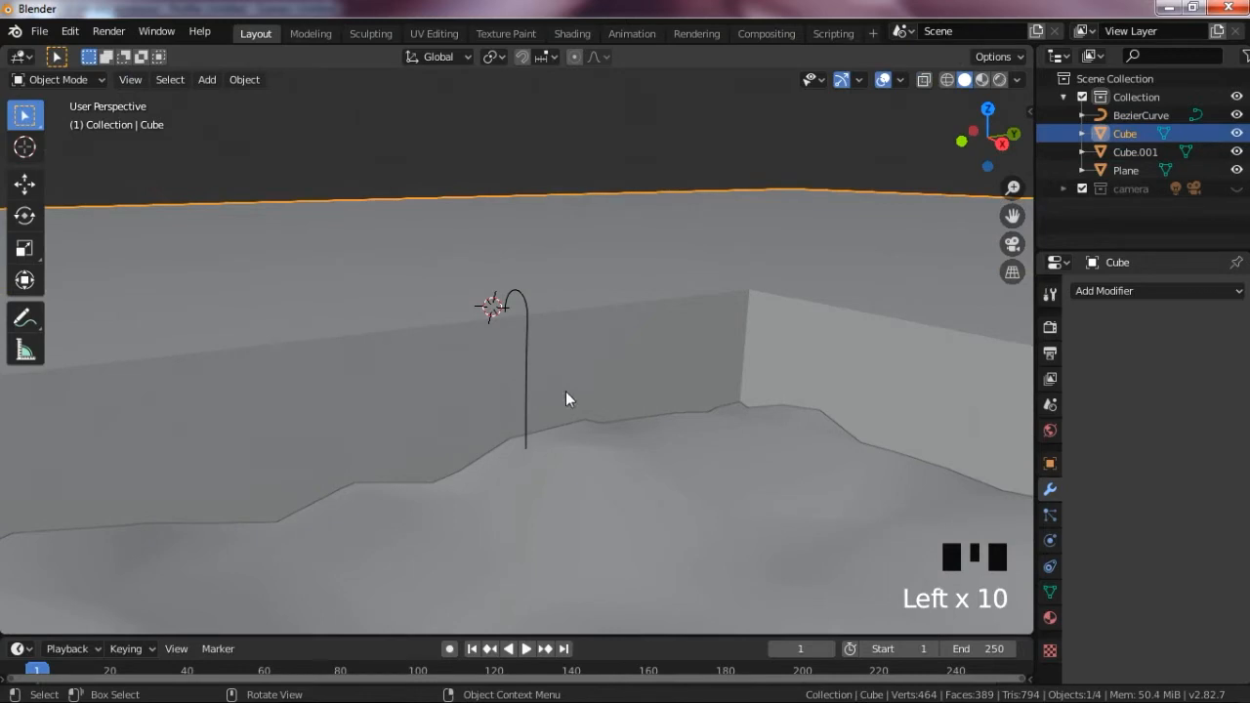
key("Tab")
key("Tab")
left_click(527, 332)
key("Tab")
key("Tab")
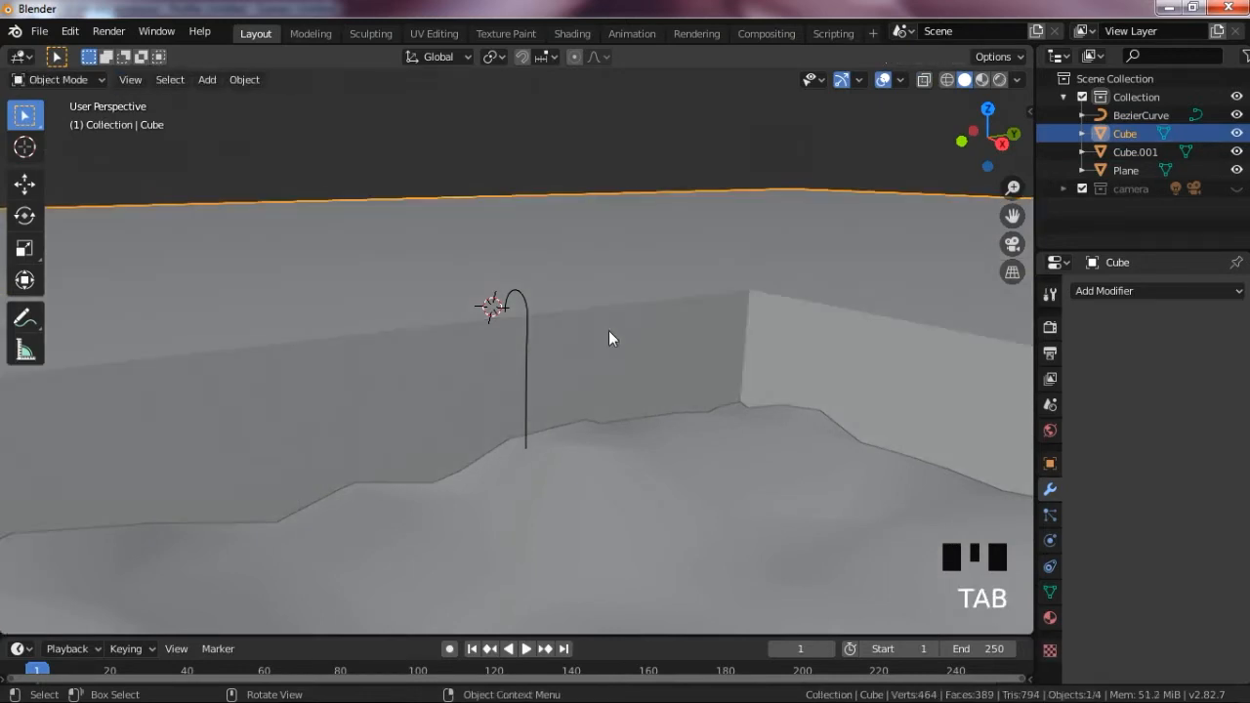
- Select BezierCurve and, in Edit Mode, scale all its control points uniformly by 1.728
left_click(1178, 117)
scroll(802, 264, "down", 2)
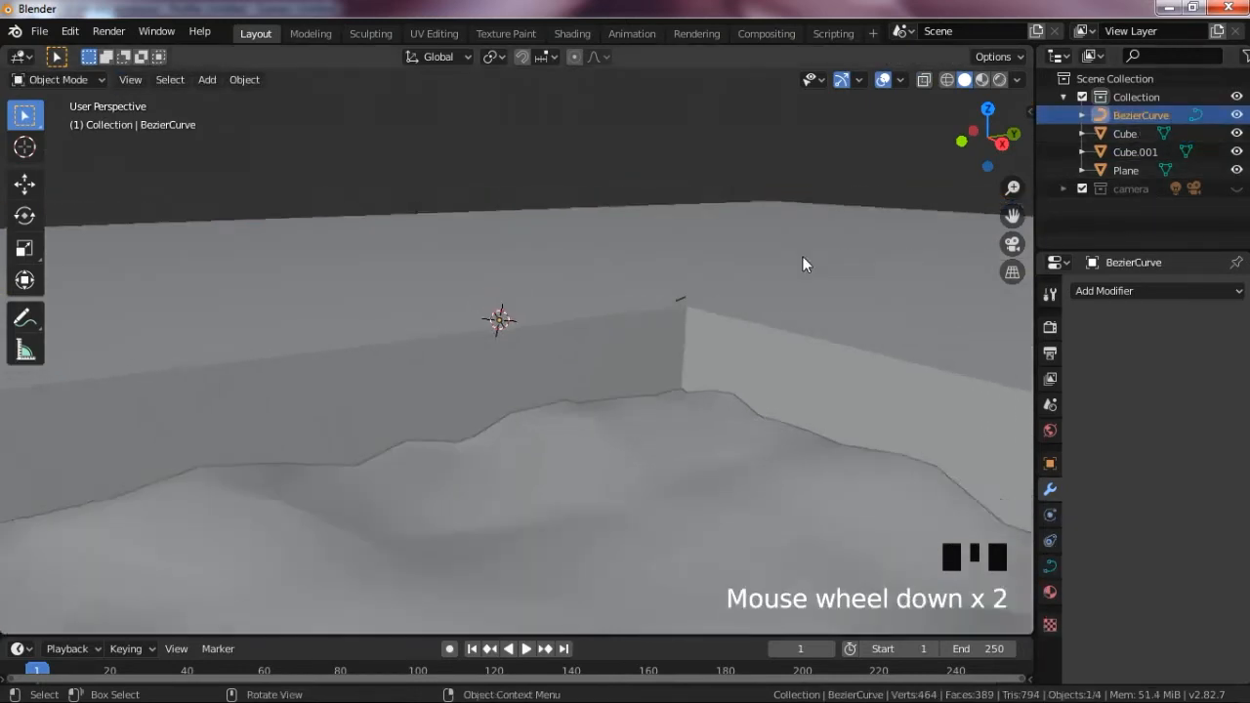
key("Tab")
scroll(650, 329, "up", 2)
key("s")
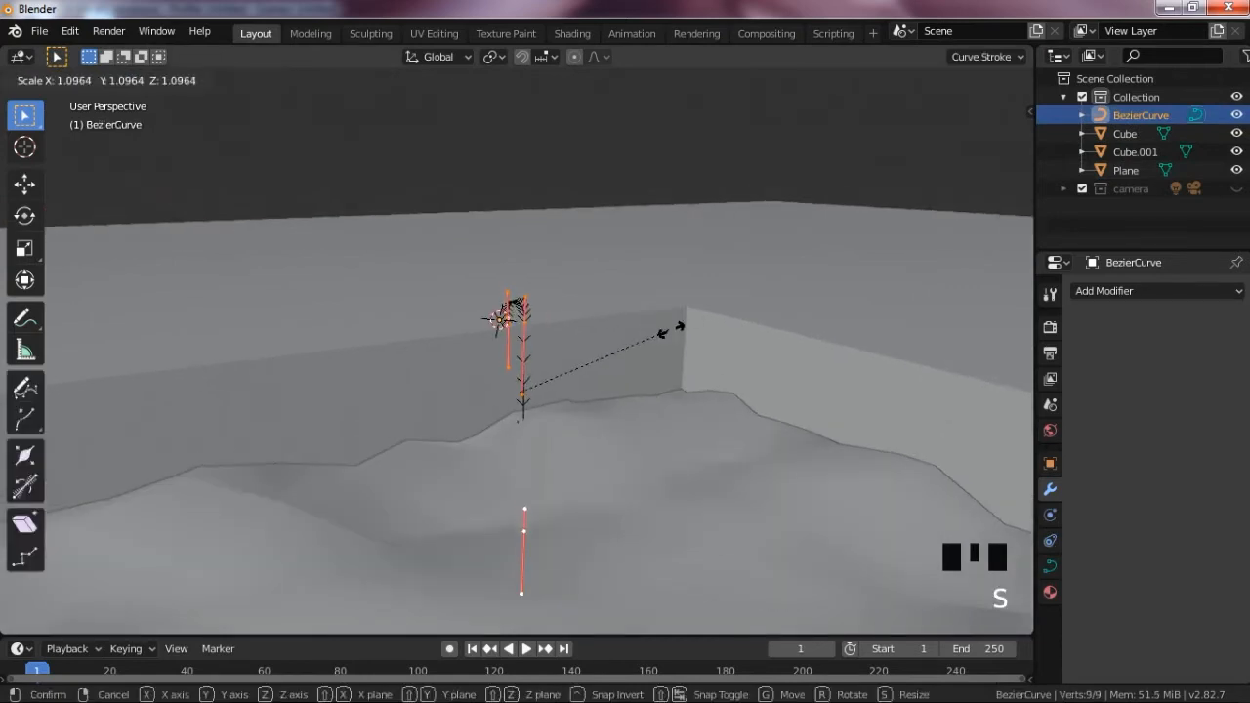
left_click(769, 336)
- Turn on X-ray and move the whole curve 0.374 m along X over the pool's edge
scroll(771, 338, "down", 6)
key("alt+z")
key("Left")
key("Left")
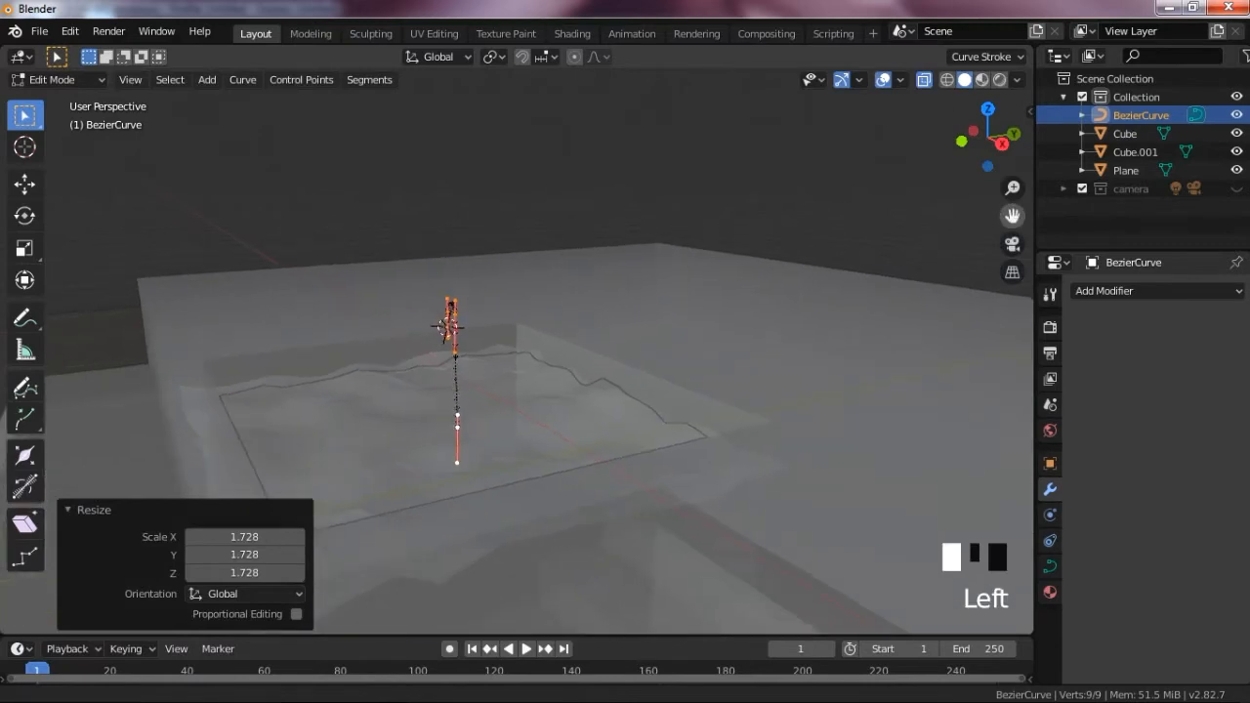
left_click_drag(1004, 143, 962, 185)
scroll(679, 337, "up", 5)
key("g")
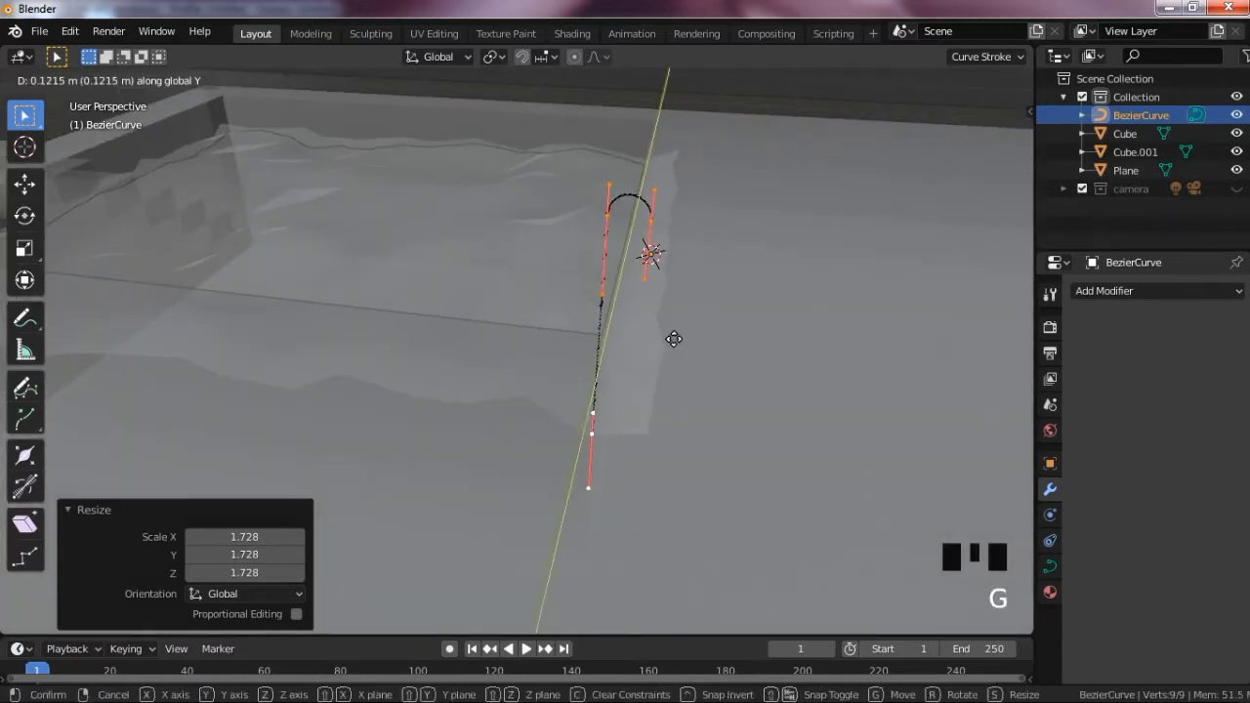
key("z")
key("x")
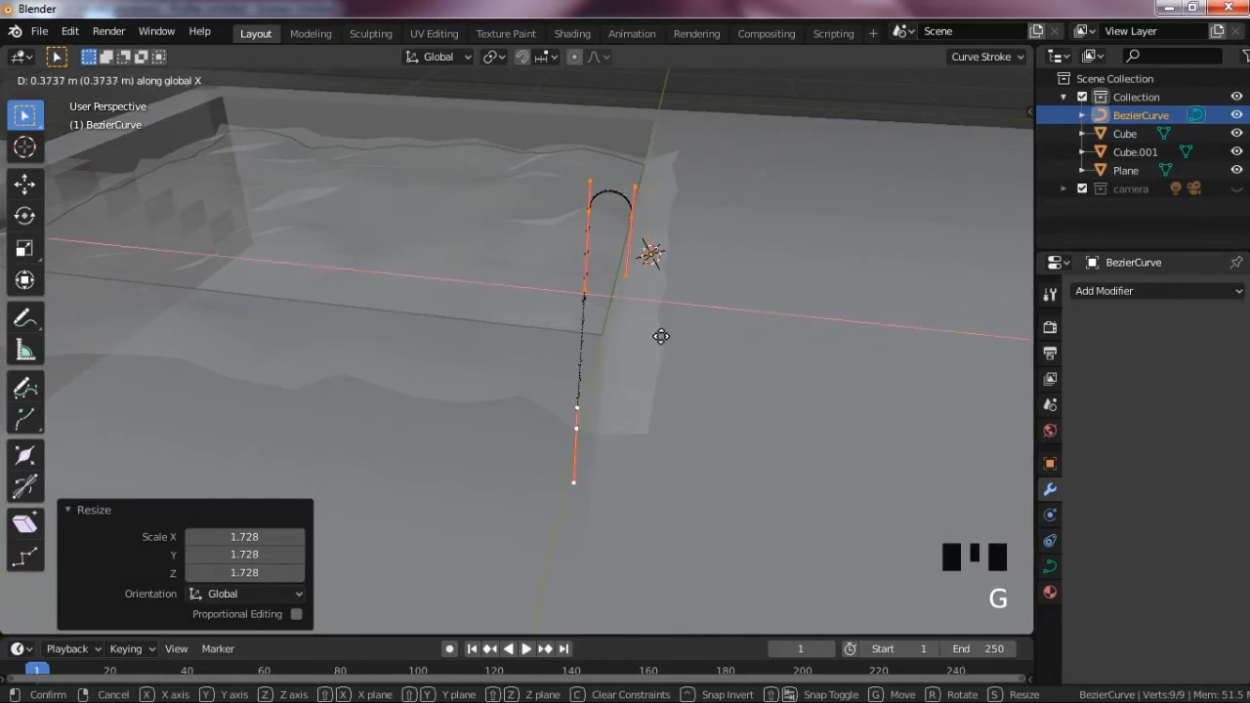
left_click(661, 336)
- Add a Mirror modifier to the curve, with the Y axis enabled and the X axis disabled
left_click_drag(958, 158, 961, 139)
key("KP_7")
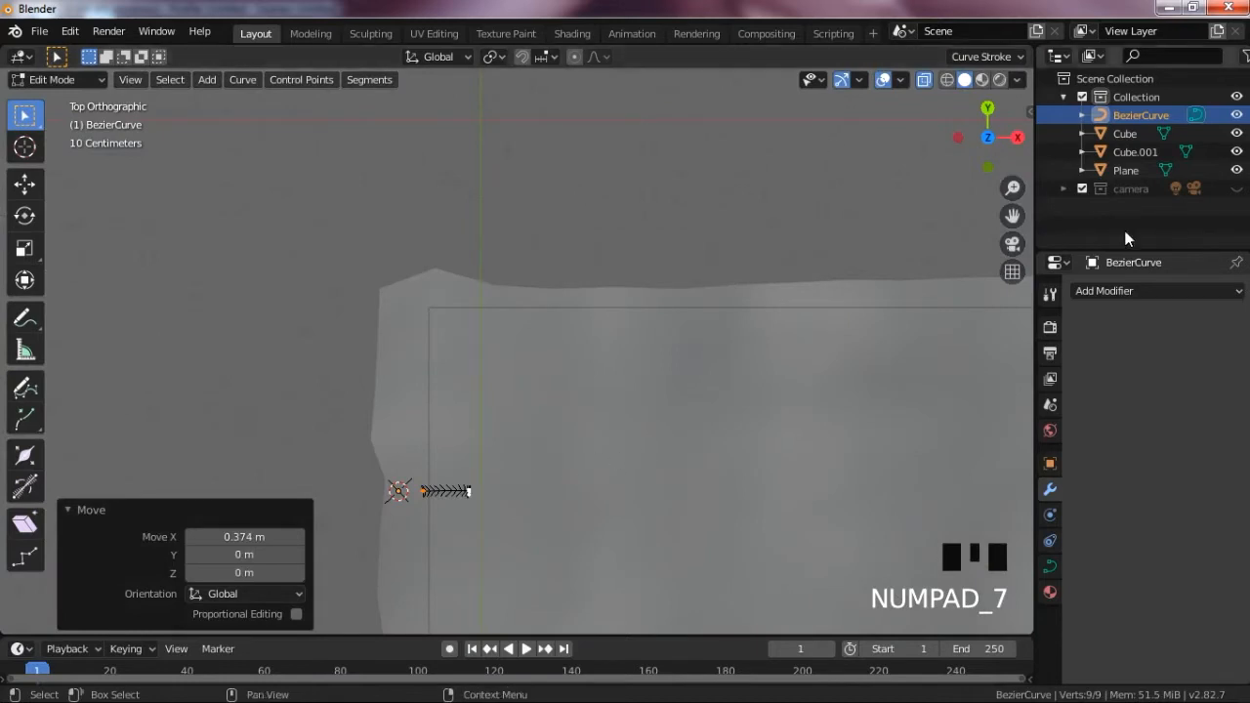
left_click(1126, 291)
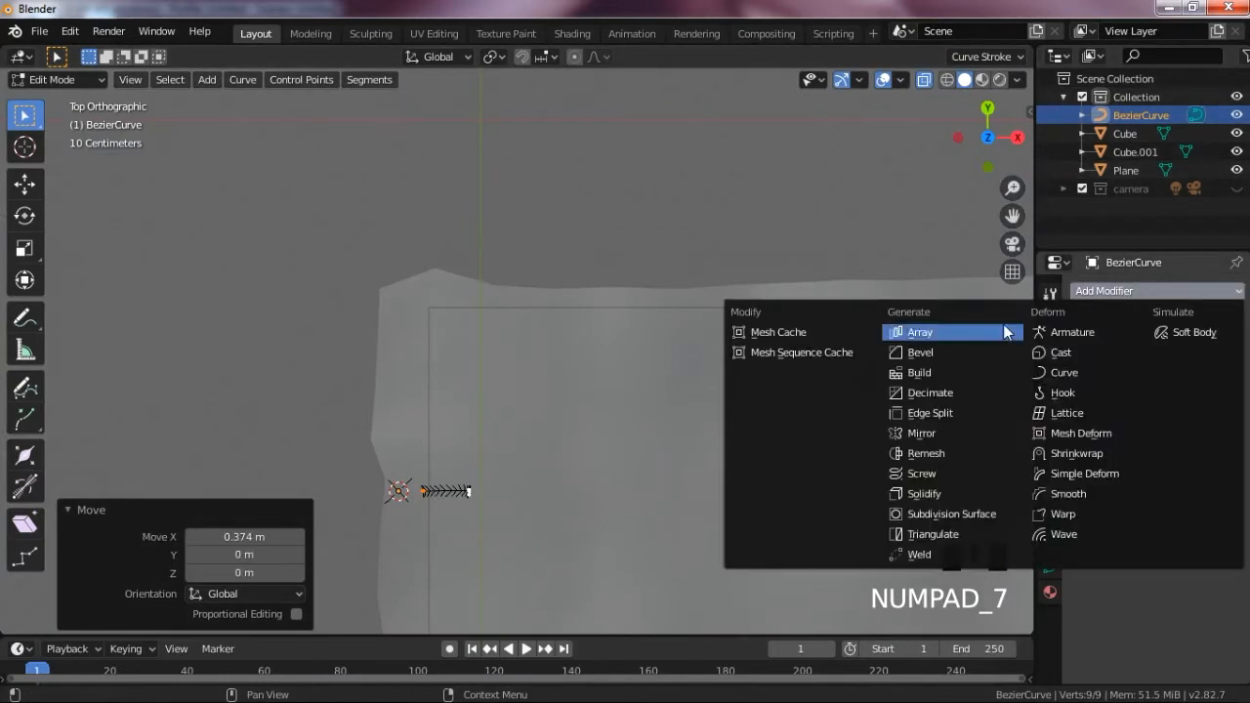
left_click(941, 435)
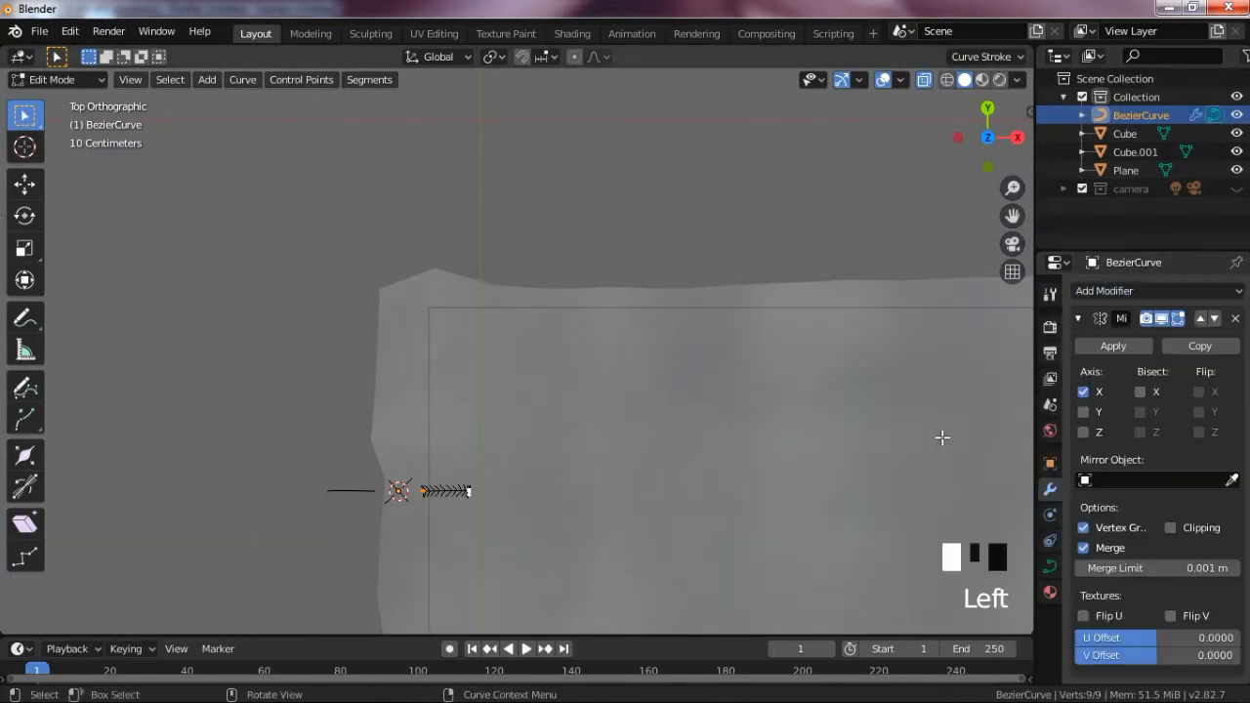
left_click(1086, 413)
left_click(1086, 392)
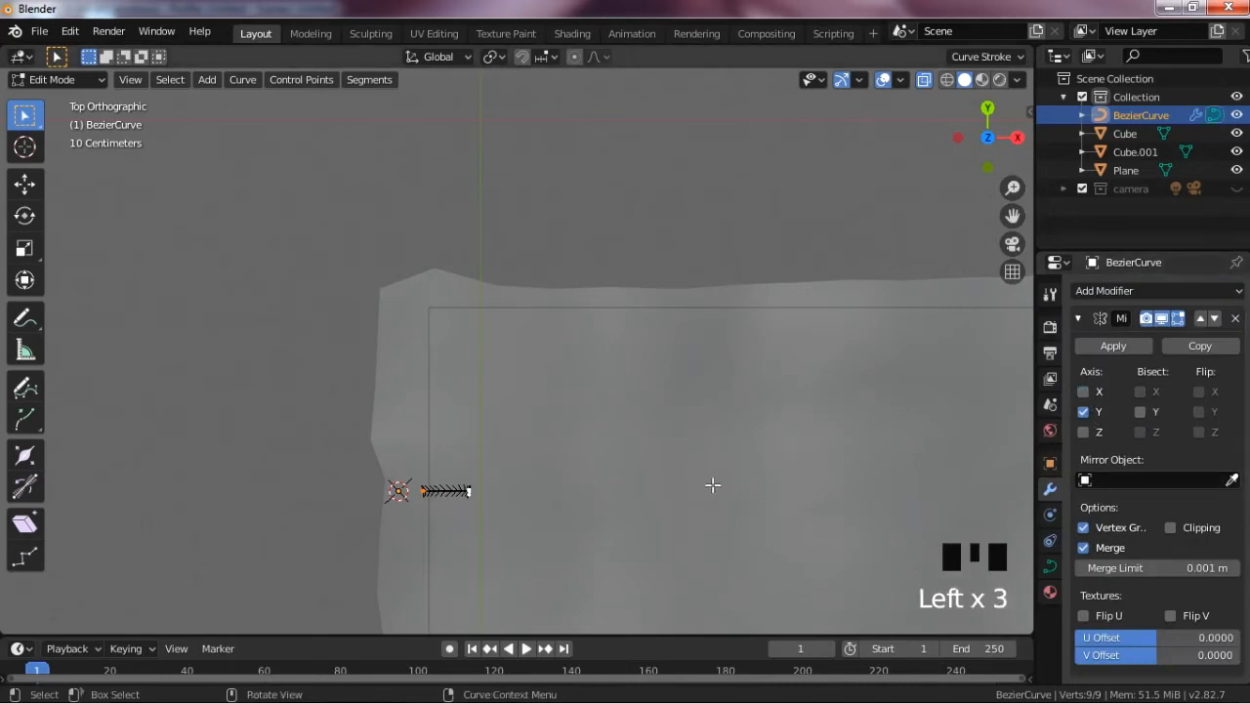
- From the top view, move the curve's control points -0.575 m along Y to separate the mirrored rails
key("g")
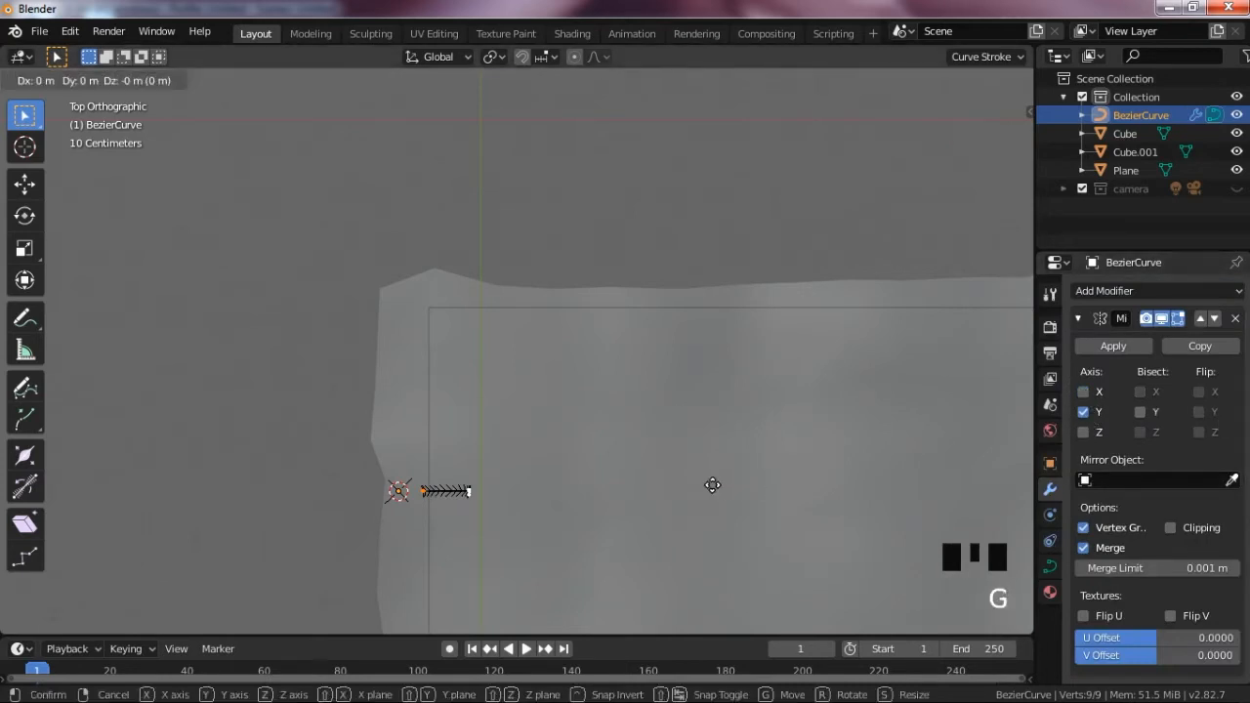
key("y")
left_click(723, 517)
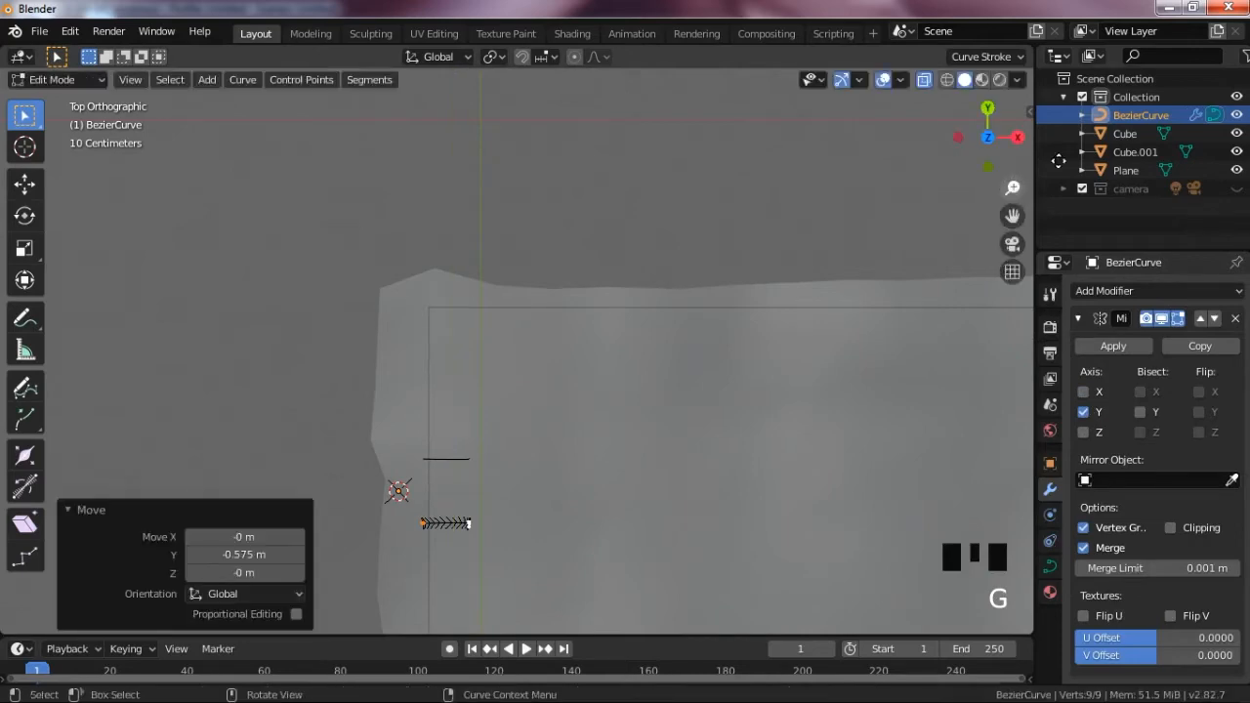
- Extrude the end point of the handrail curve's short leg downward along Z to lengthen that leg
left_click_drag(976, 137, 959, 192)
left_click(536, 280)
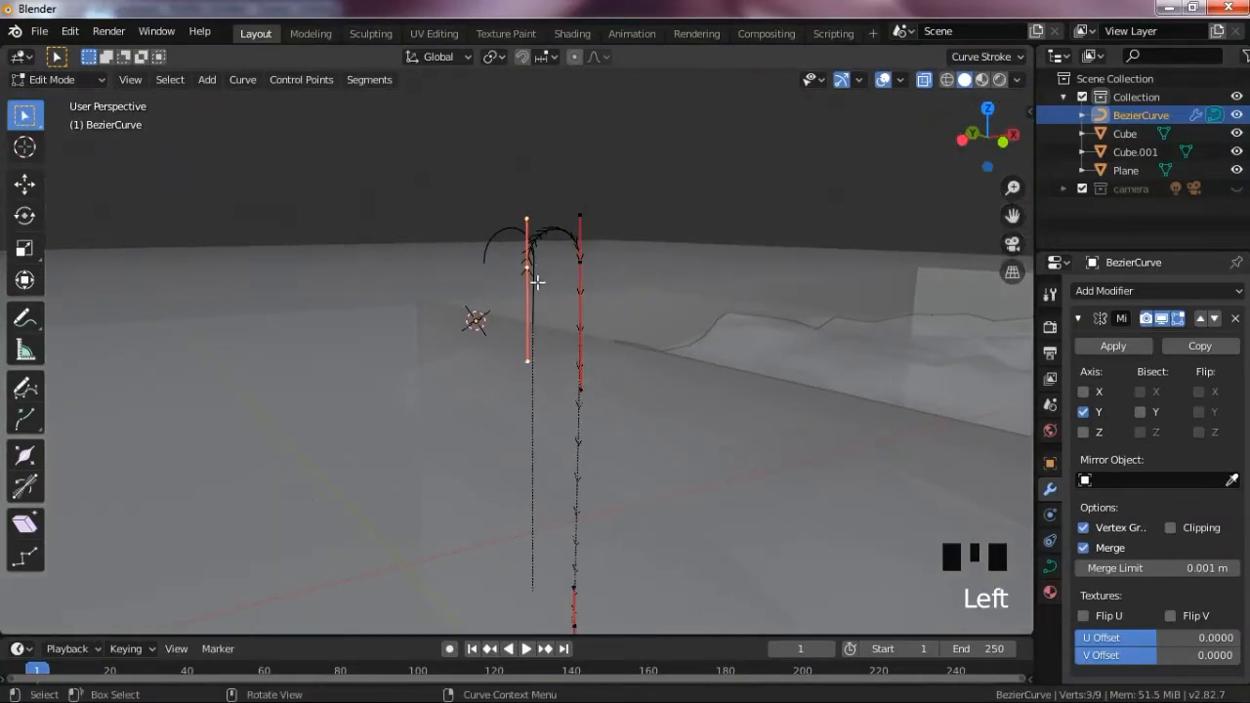
key("e")
key("z")
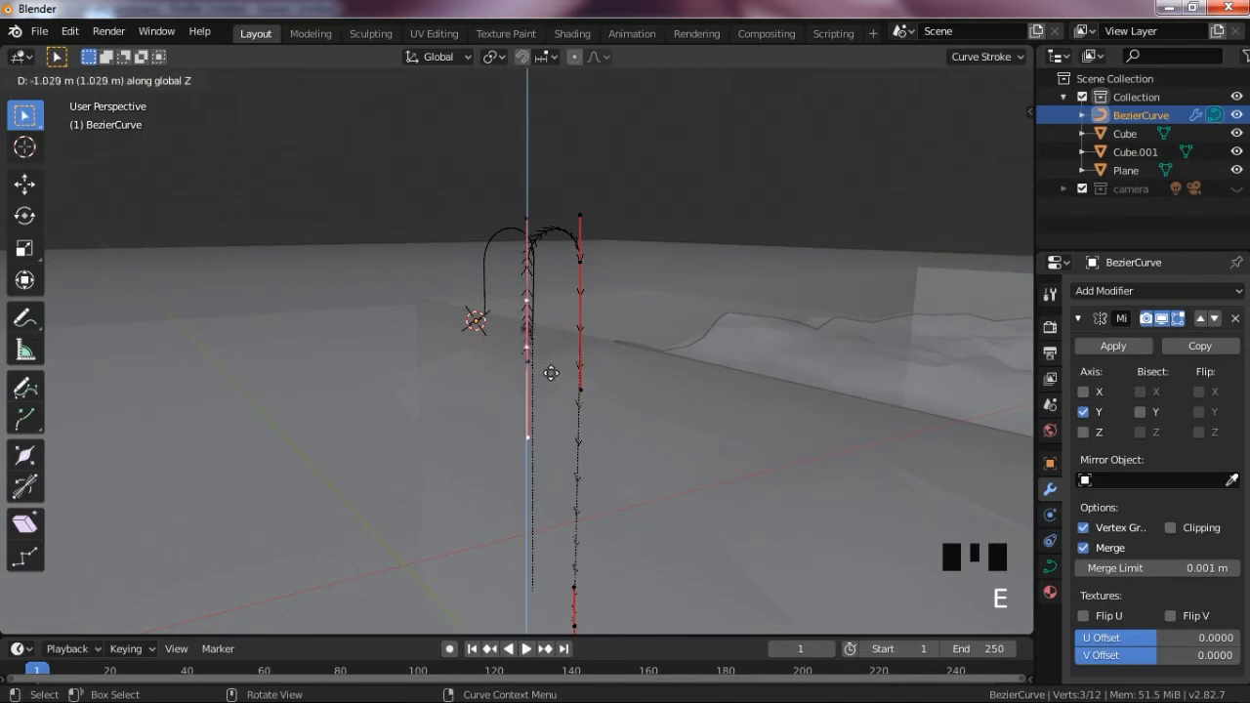
left_click(556, 390)
key("Tab")
key("Tab")
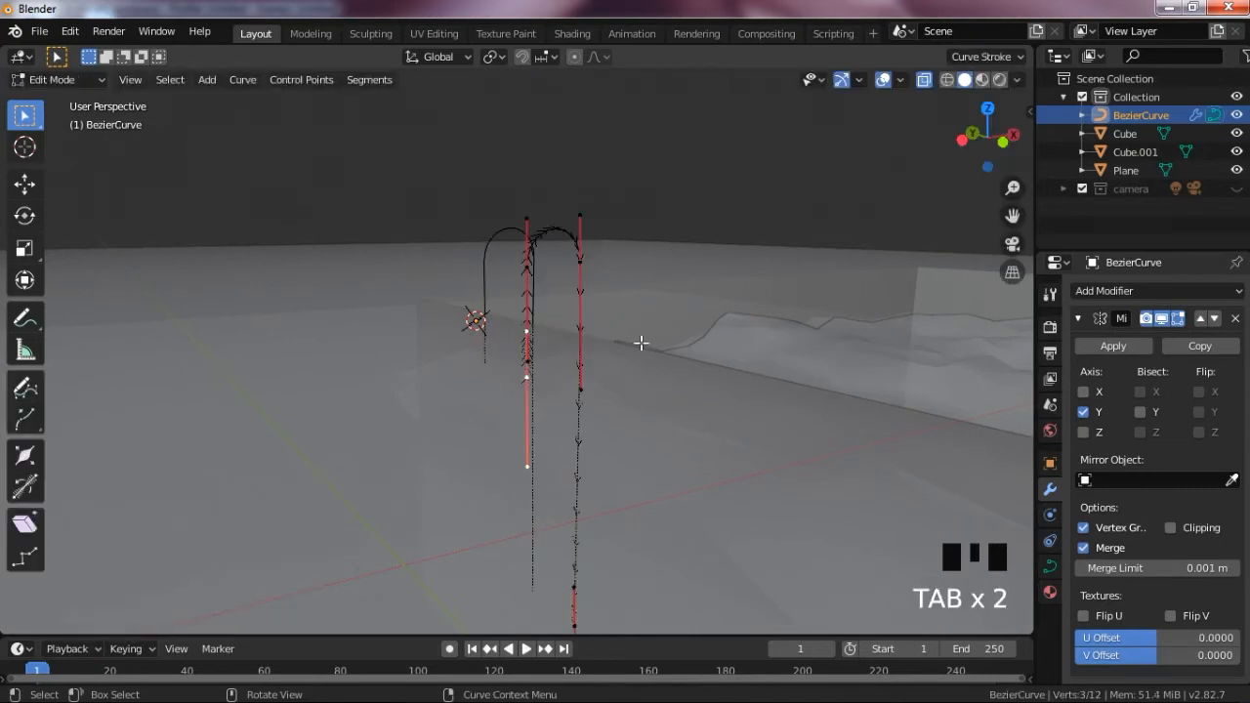
- Give the handrail curve a tubular thickness by setting its geometry bevel depth to 0.06 m, and return to Object Mode
scroll(615, 289, "up", 2)
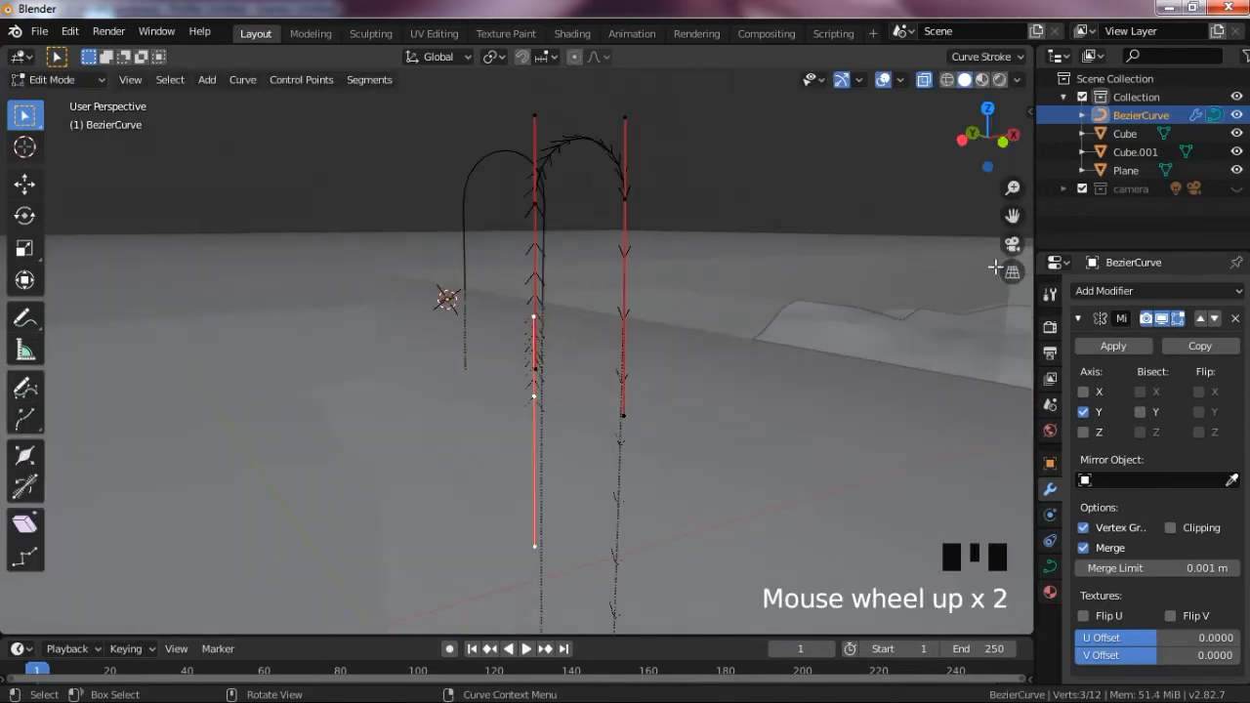
left_click(1050, 567)
scroll(1123, 532, "down", 3)
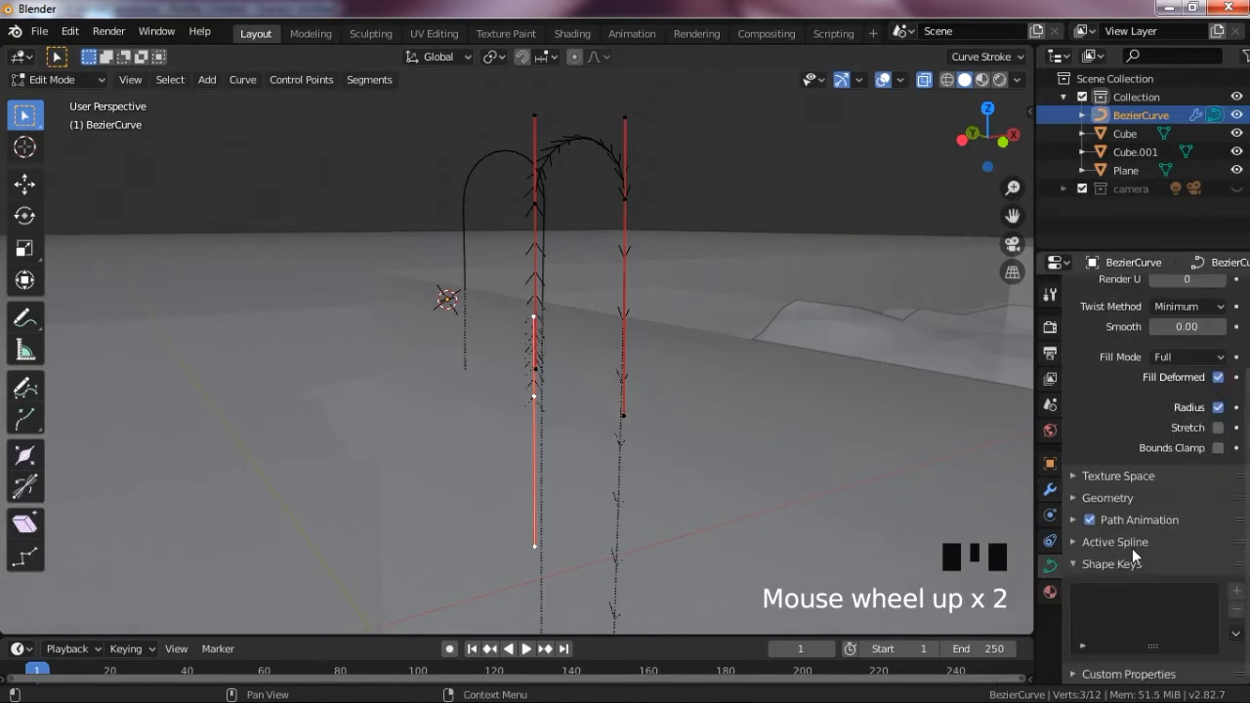
left_click(1103, 498)
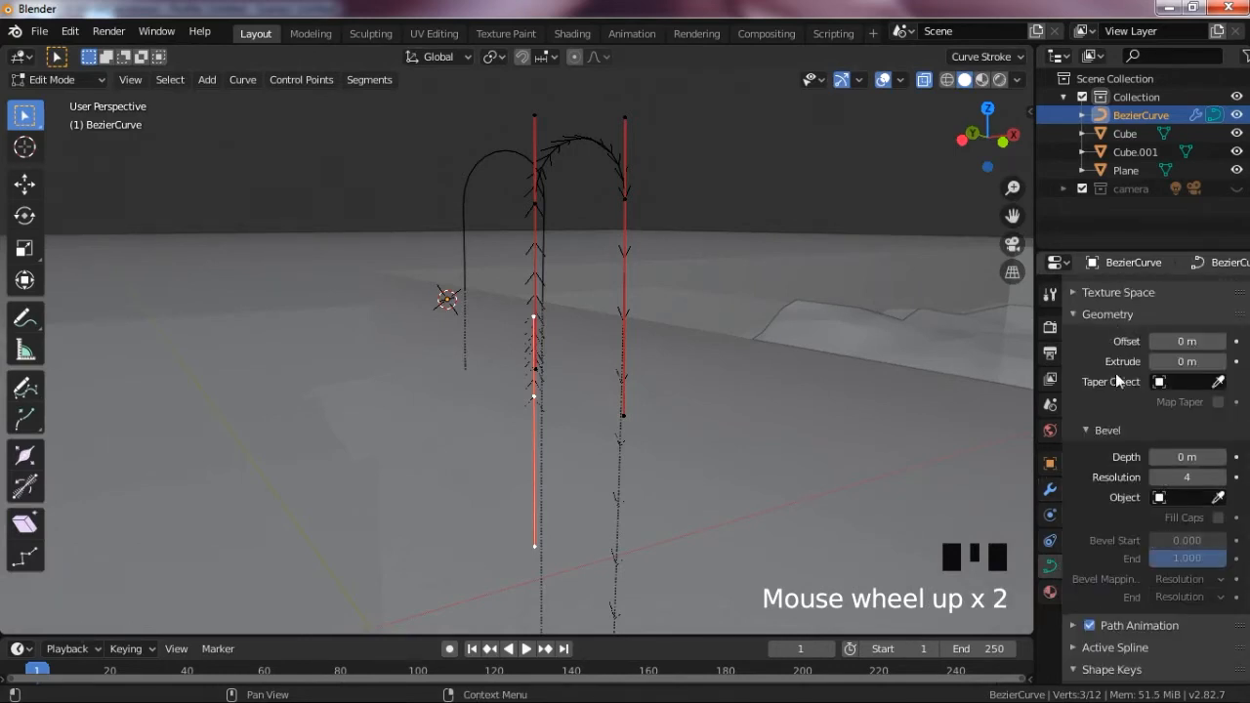
left_click(1219, 457)
left_click(1218, 457)
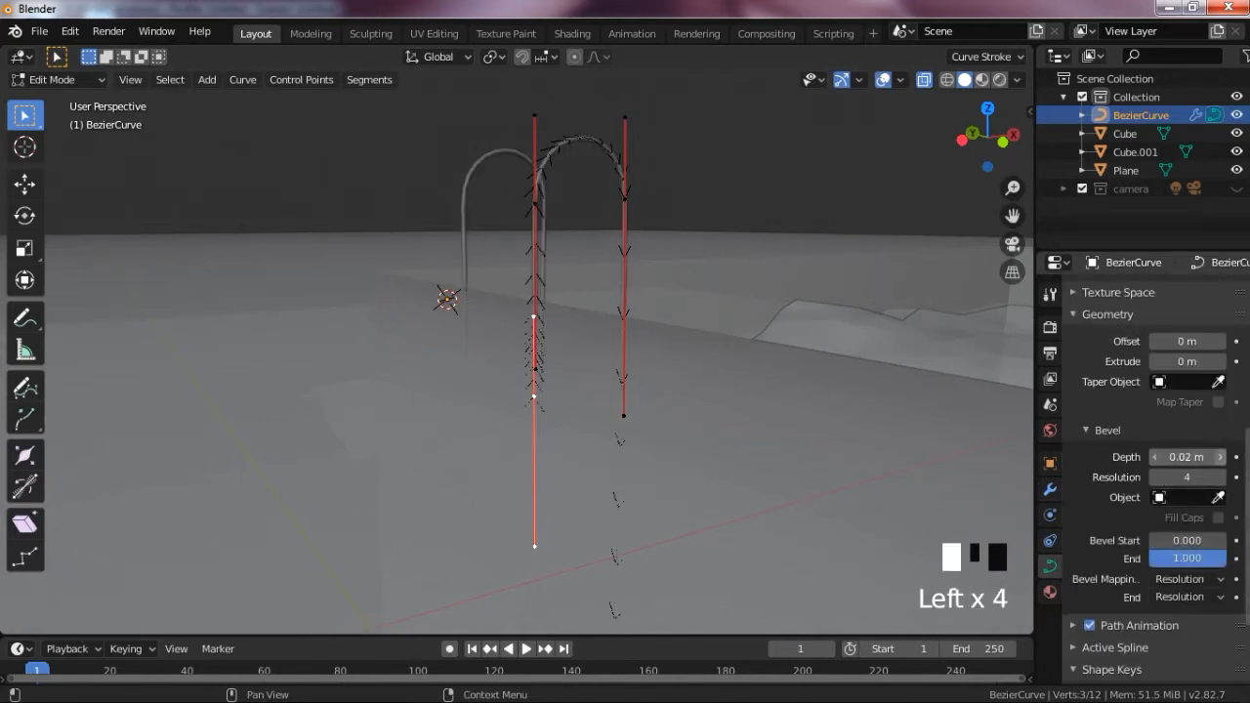
left_click(1219, 457)
key("Tab")
key("Tab")
key("Tab")
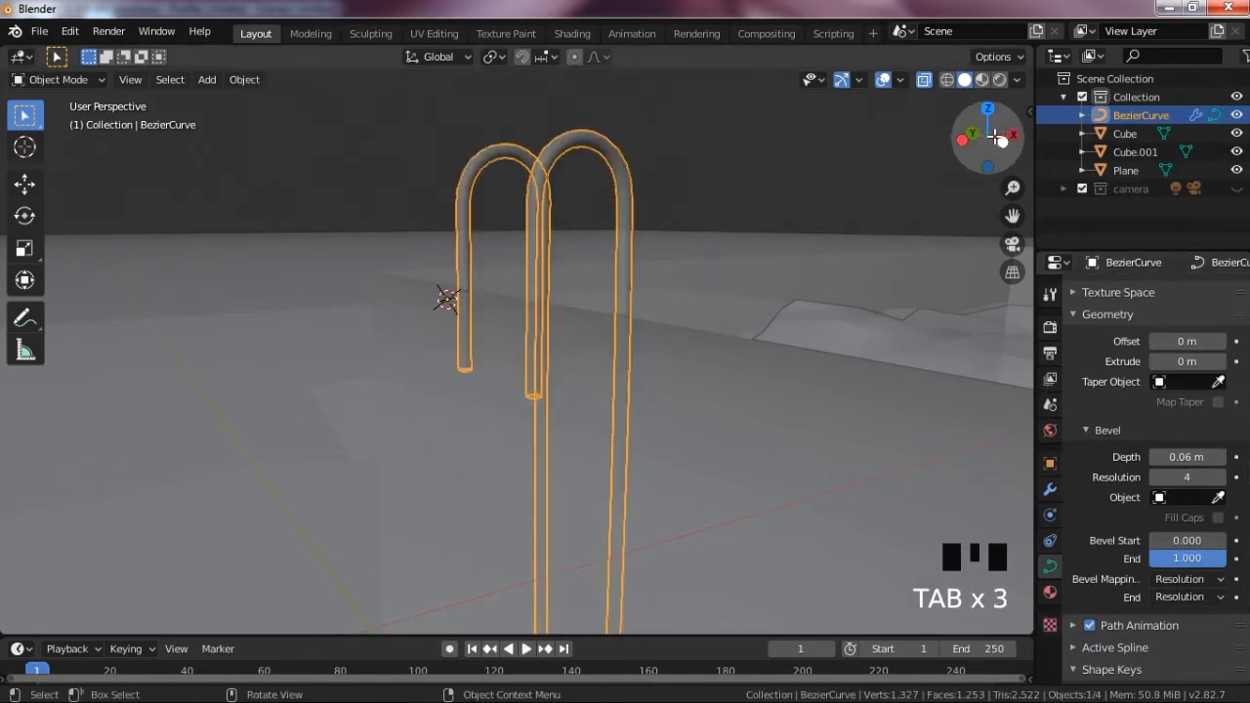
left_click_drag(989, 137, 959, 134)
key("g")
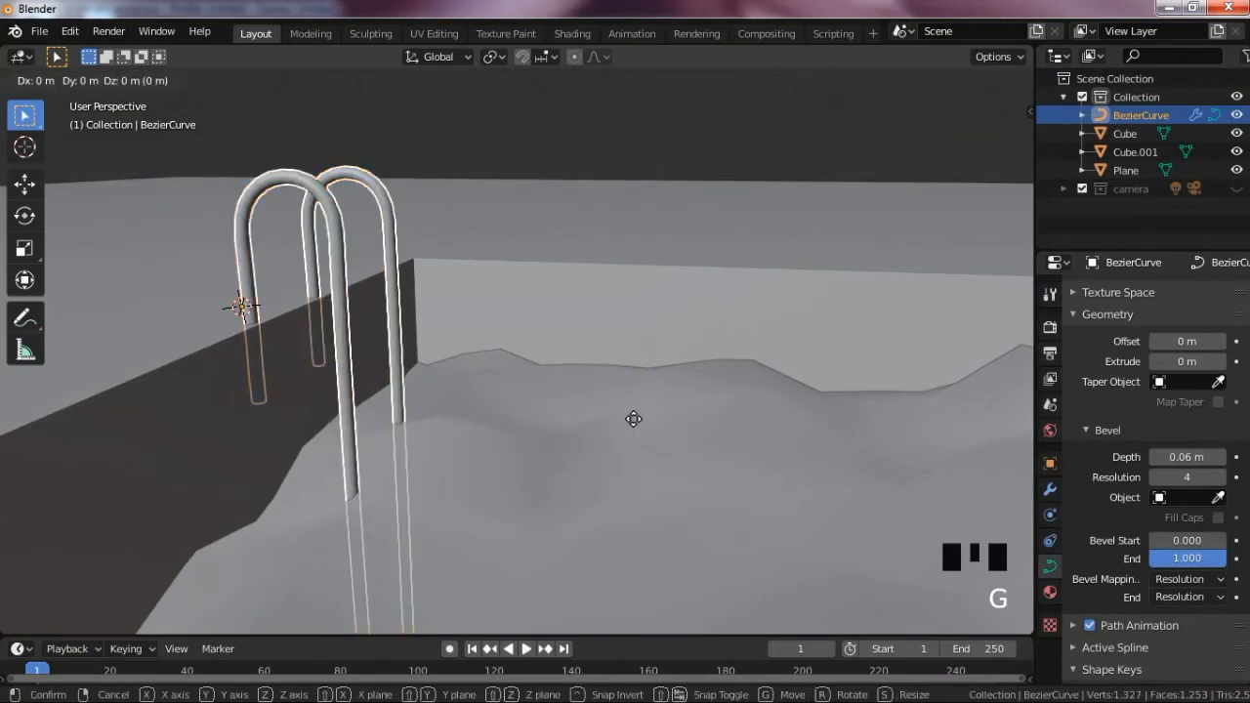
key("x")
key("Escape")
- In Edit Mode from the front view, select the long leg's control points and move them 0.431 m along X to widen the arch
key("Tab")
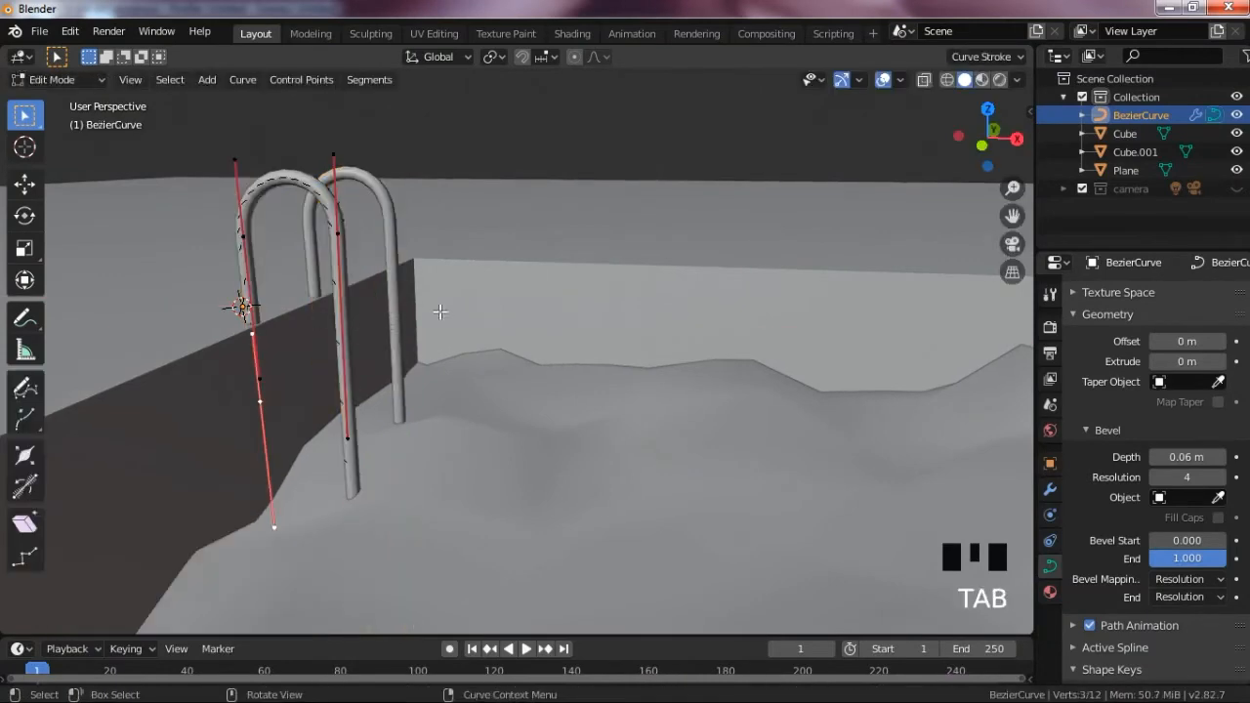
key("KP_1")
key("KP_Decimal")
scroll(552, 271, "down", 7)
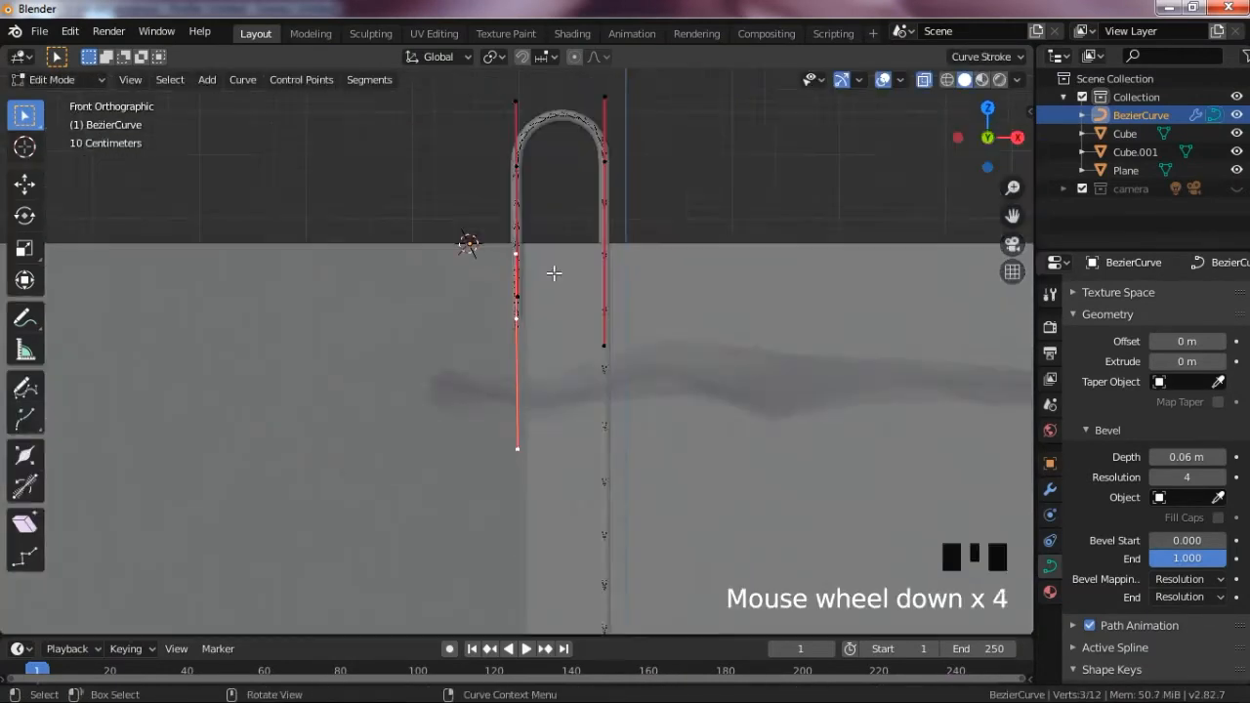
left_click_drag(581, 238, 620, 482)
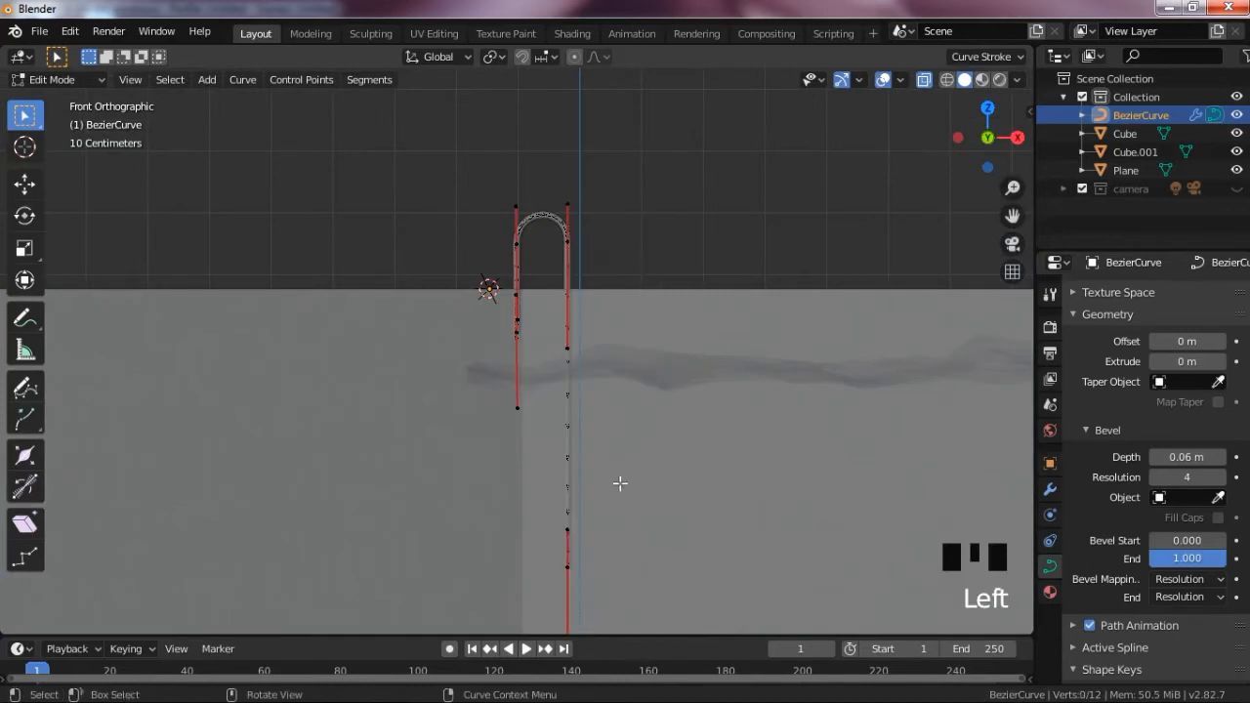
left_click_drag(543, 237, 578, 370)
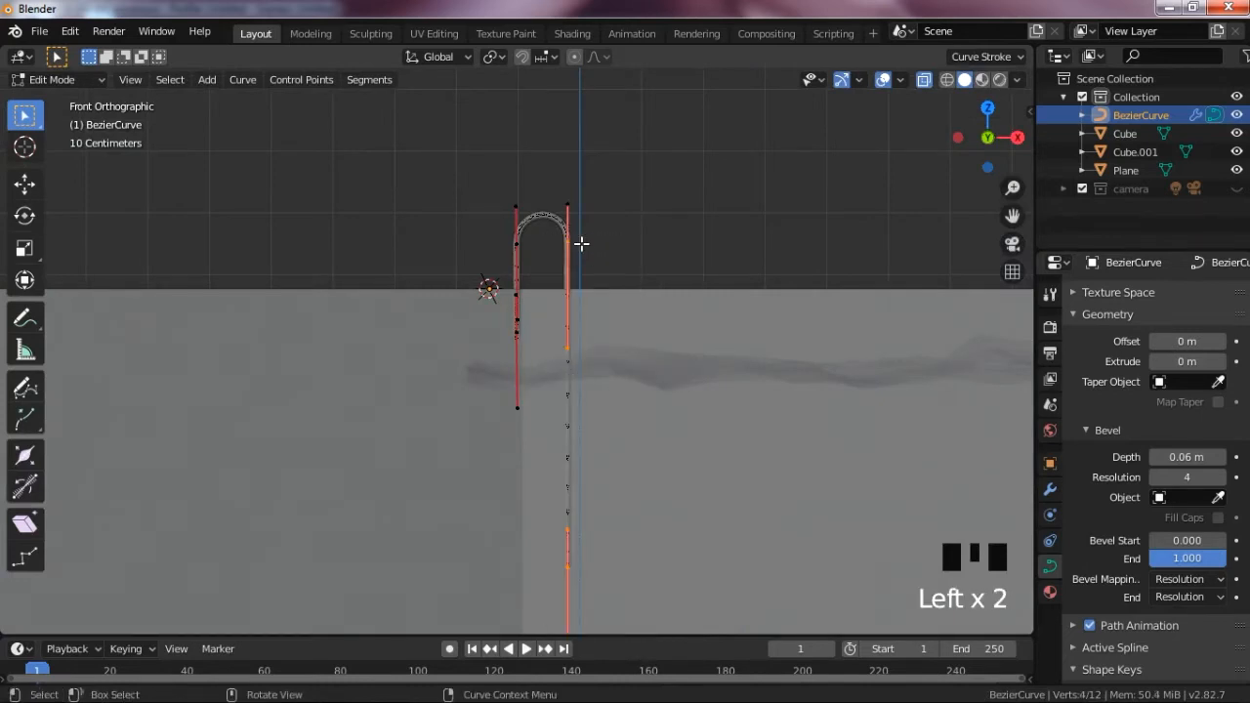
left_click(569, 208, "shift")
key("g")
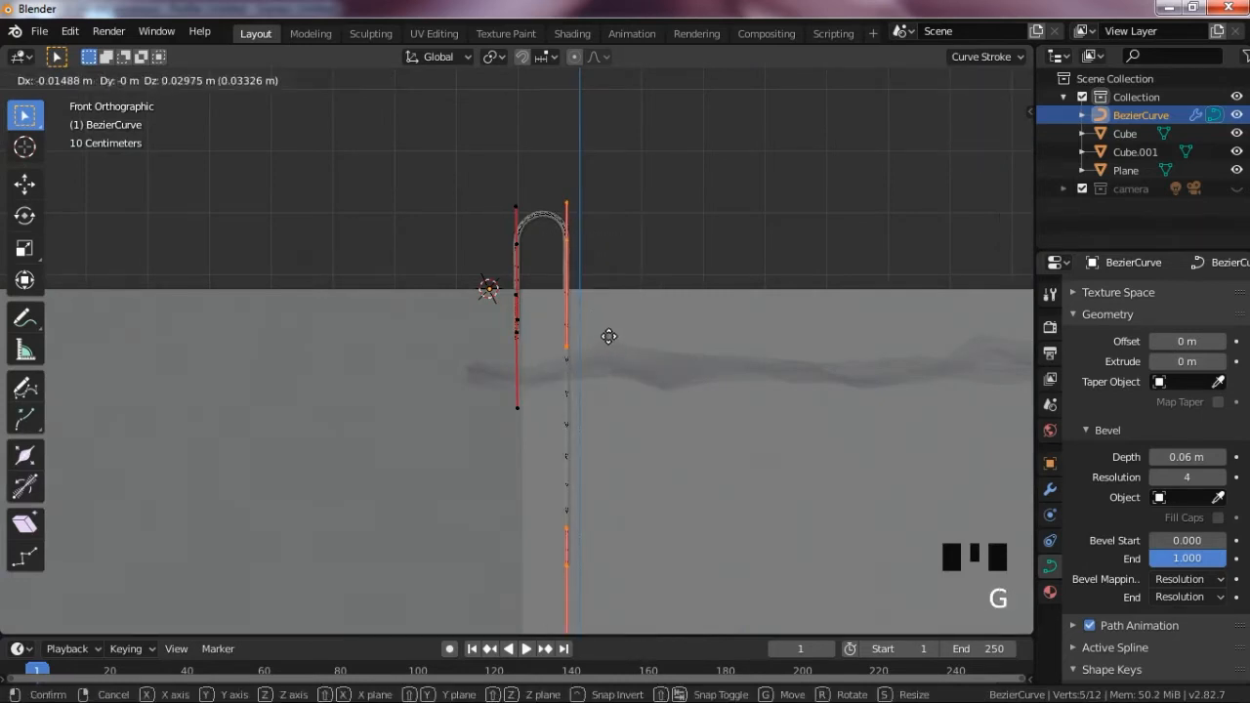
key("x")
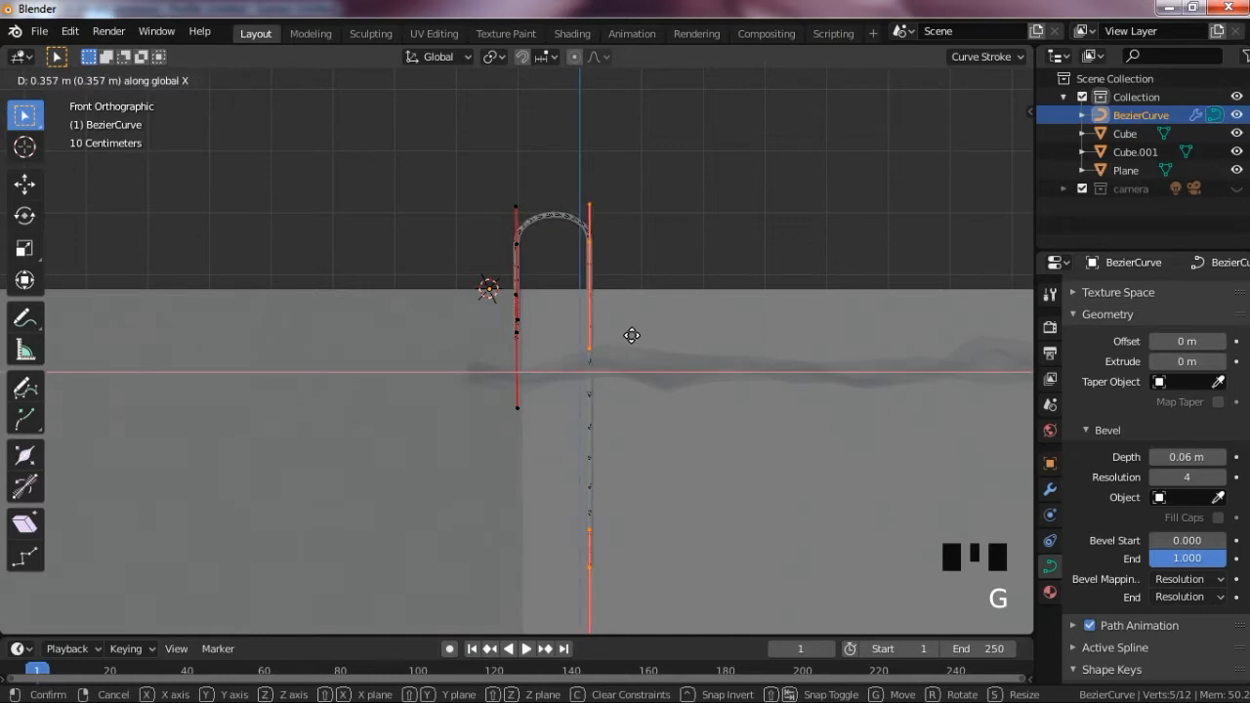
left_click(637, 336)
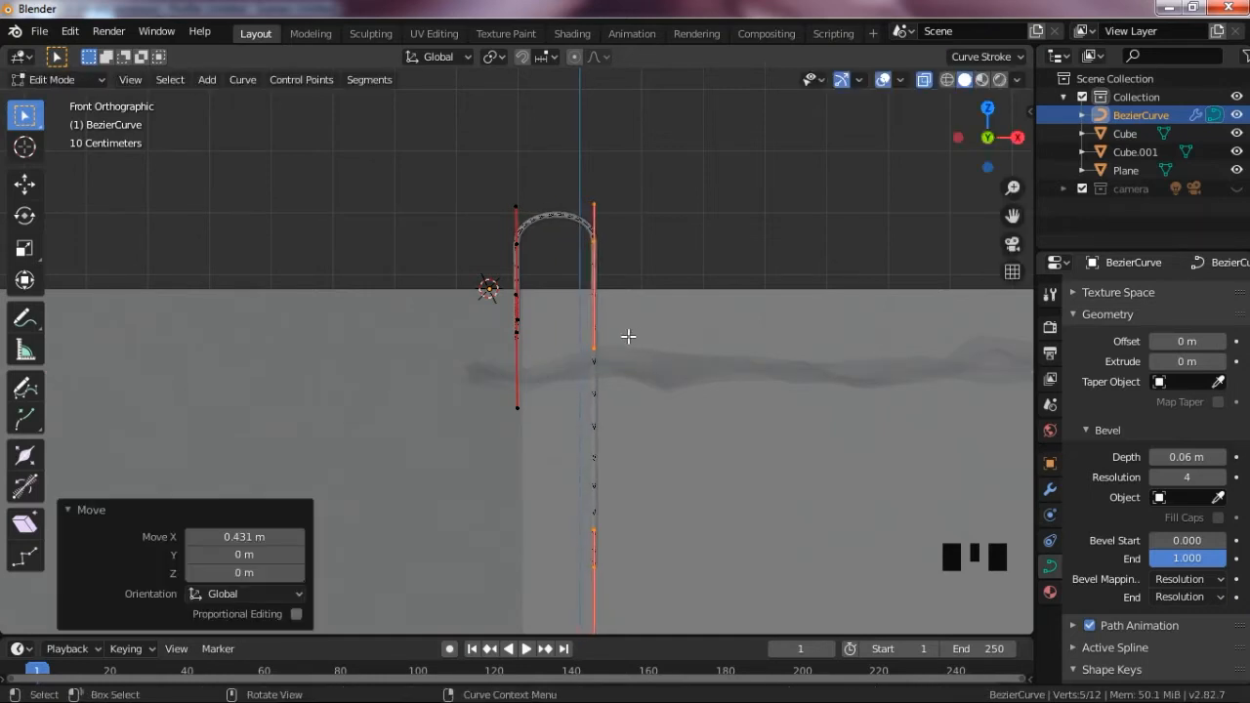
- Return to Object Mode and turn off X-ray so the handrails show as solid at the pool's edge
key("Tab")
left_click_drag(988, 137, 978, 137)
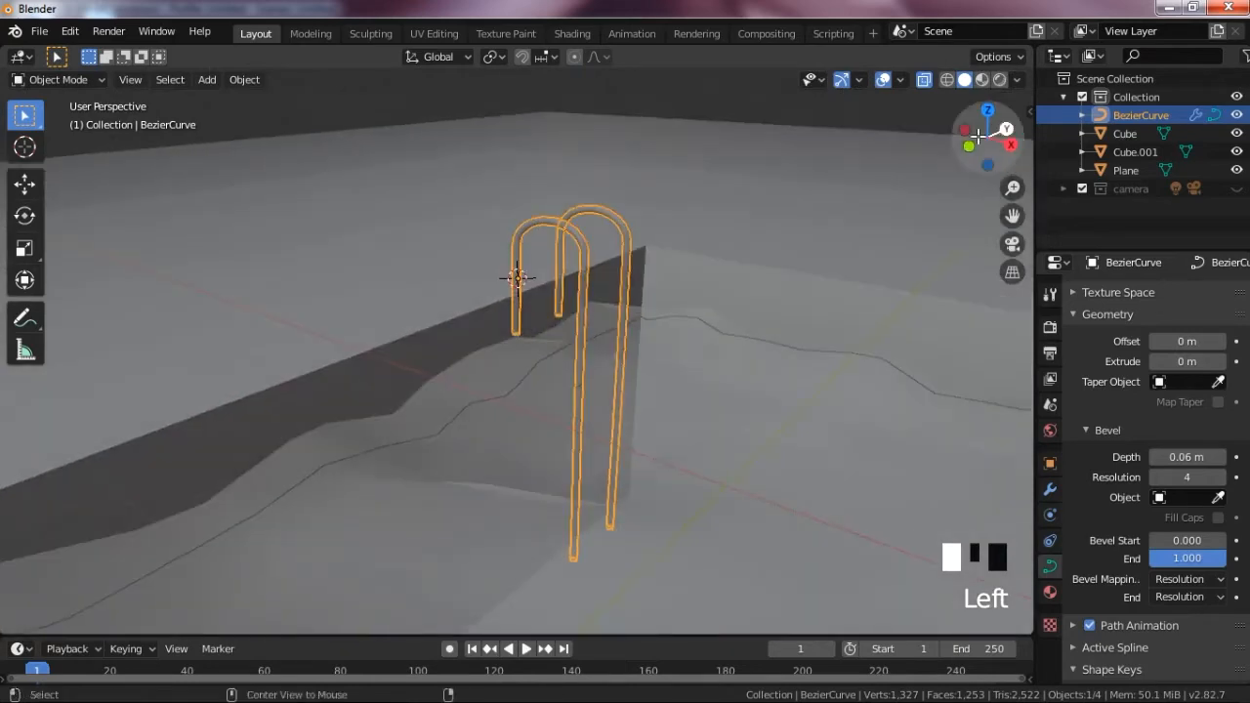
key("alt+z")
left_click(864, 119)
scroll(674, 269, "up", 2)
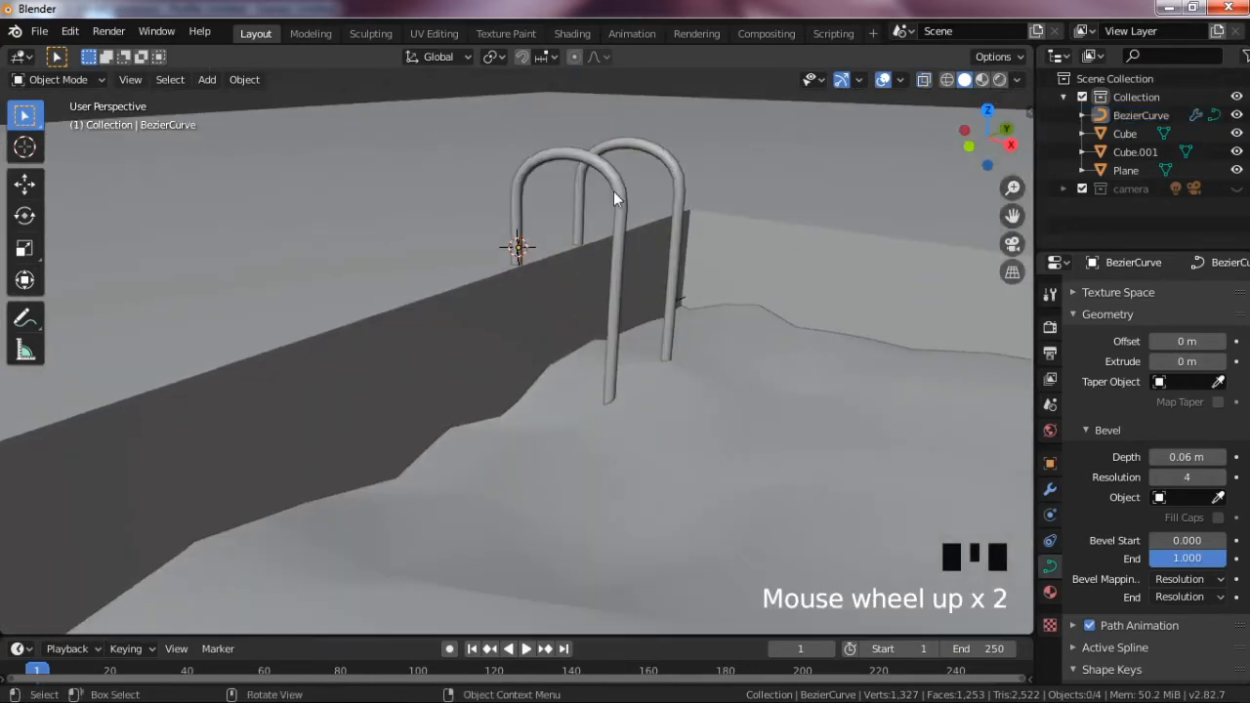
scroll(804, 227, "down", 4)
left_click_drag(981, 136, 970, 148)
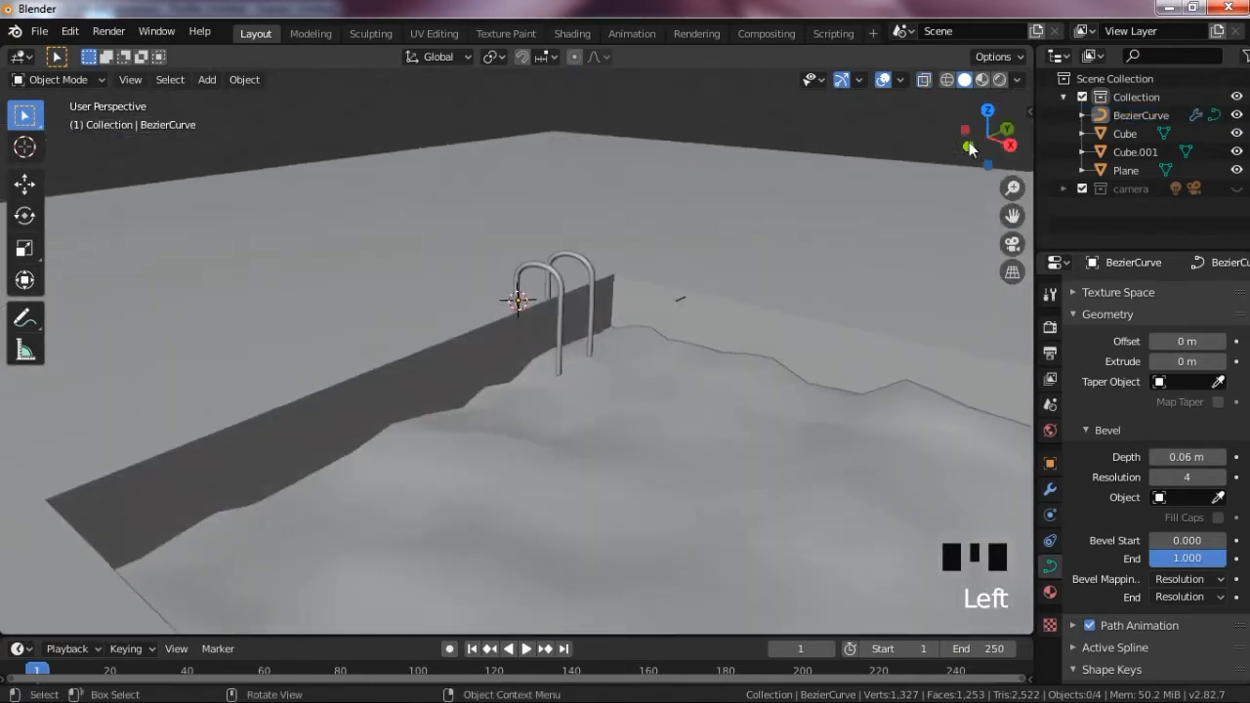
- Select the mirrored handrail curve and convert it to a mesh
scroll(659, 192, "up", 6)
left_click(666, 86)
scroll(683, 169, "down", 2)
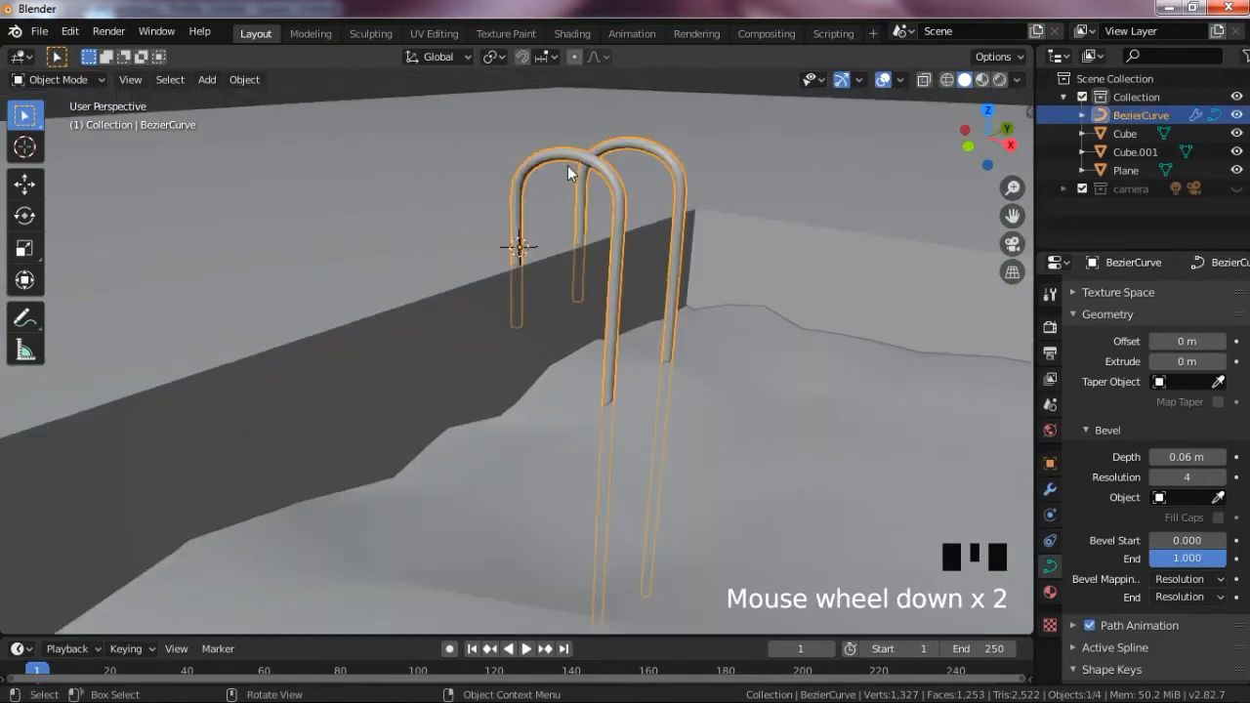
right_click(602, 160)
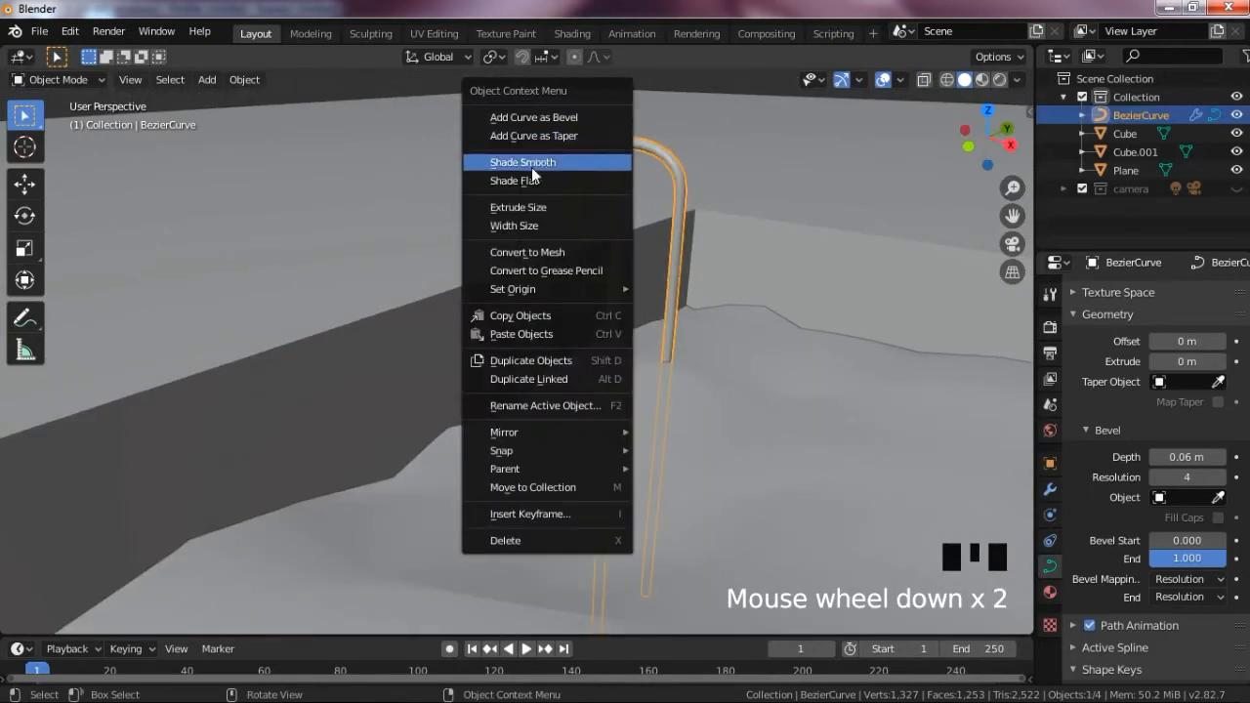
left_click(542, 252)
scroll(605, 289, "down", 5)
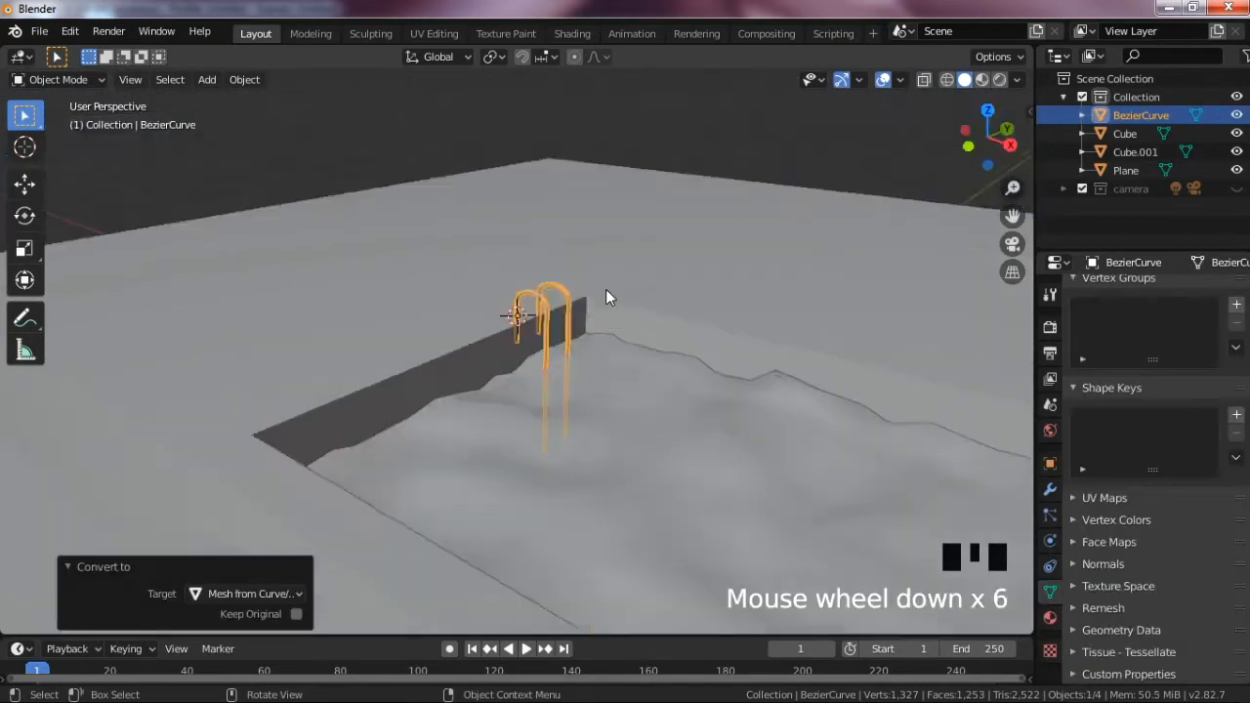
- Examine the handrails' shape and placement at the pool's edge from different distances and angles
scroll(558, 263, "up", 6)
left_click(603, 230)
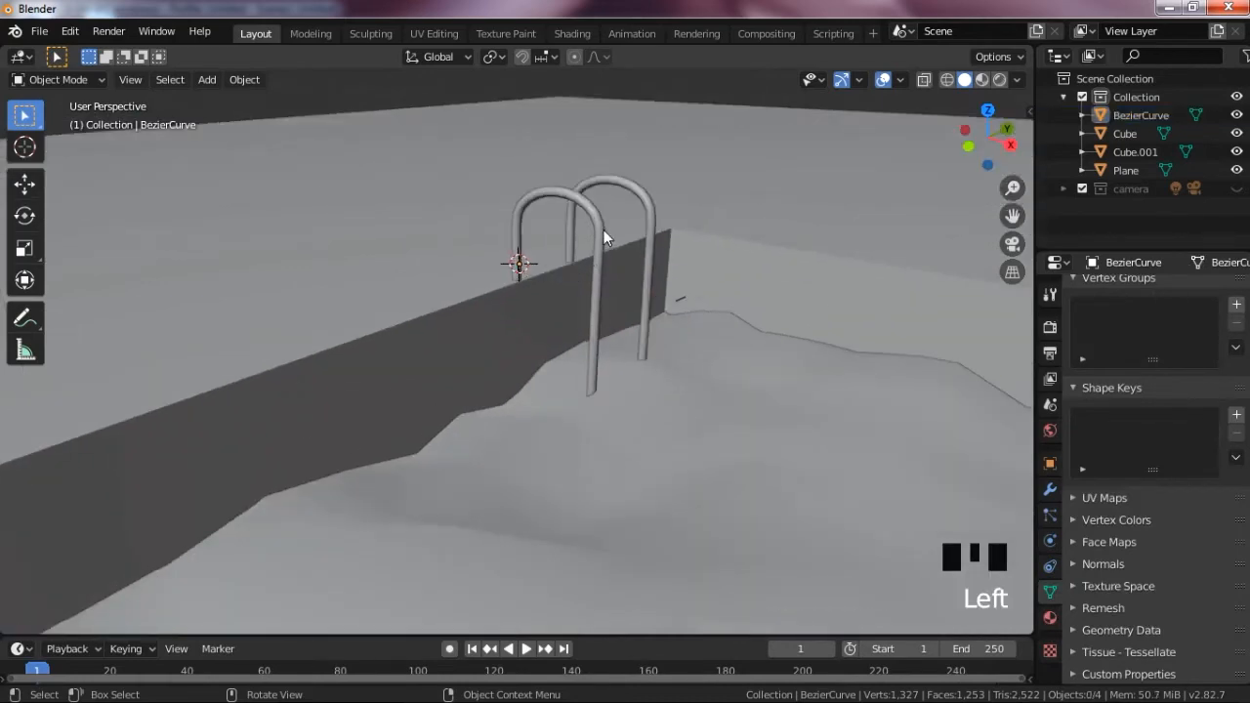
left_click(628, 306)
scroll(637, 293, "up", 3)
scroll(684, 225, "down", 7)
left_click(710, 202)
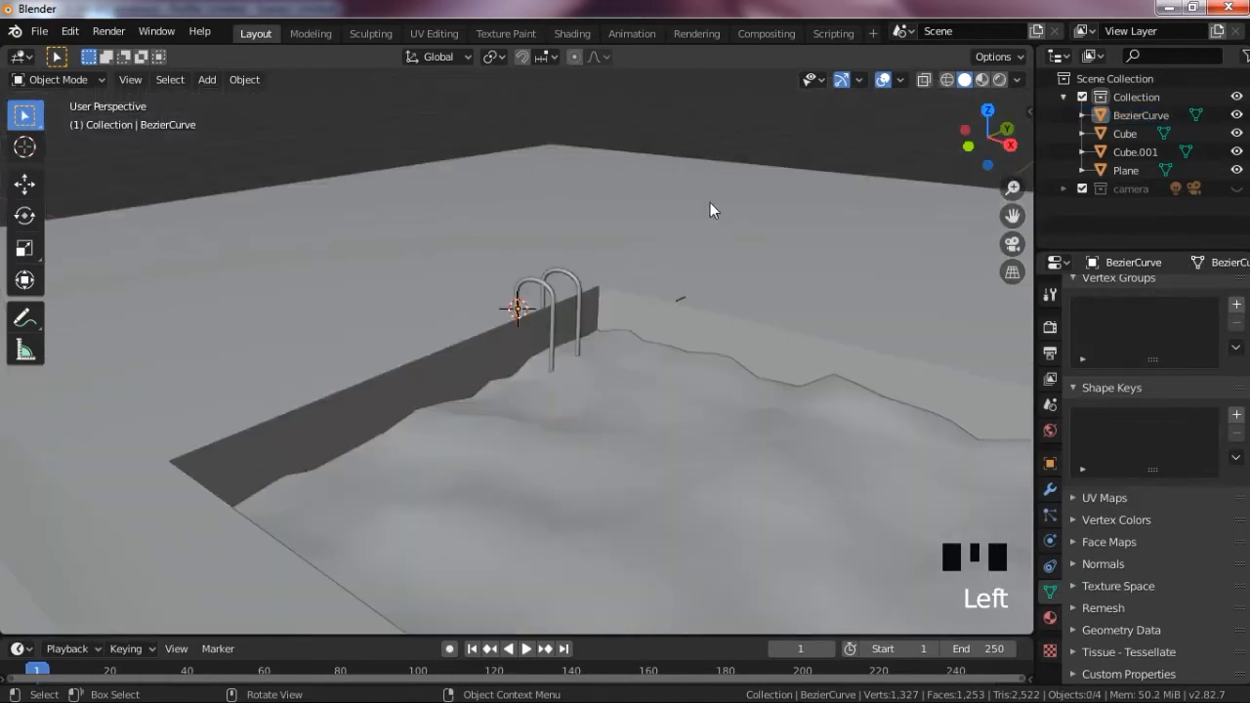
left_click_drag(989, 134, 937, 140)
scroll(504, 252, "up", 4)
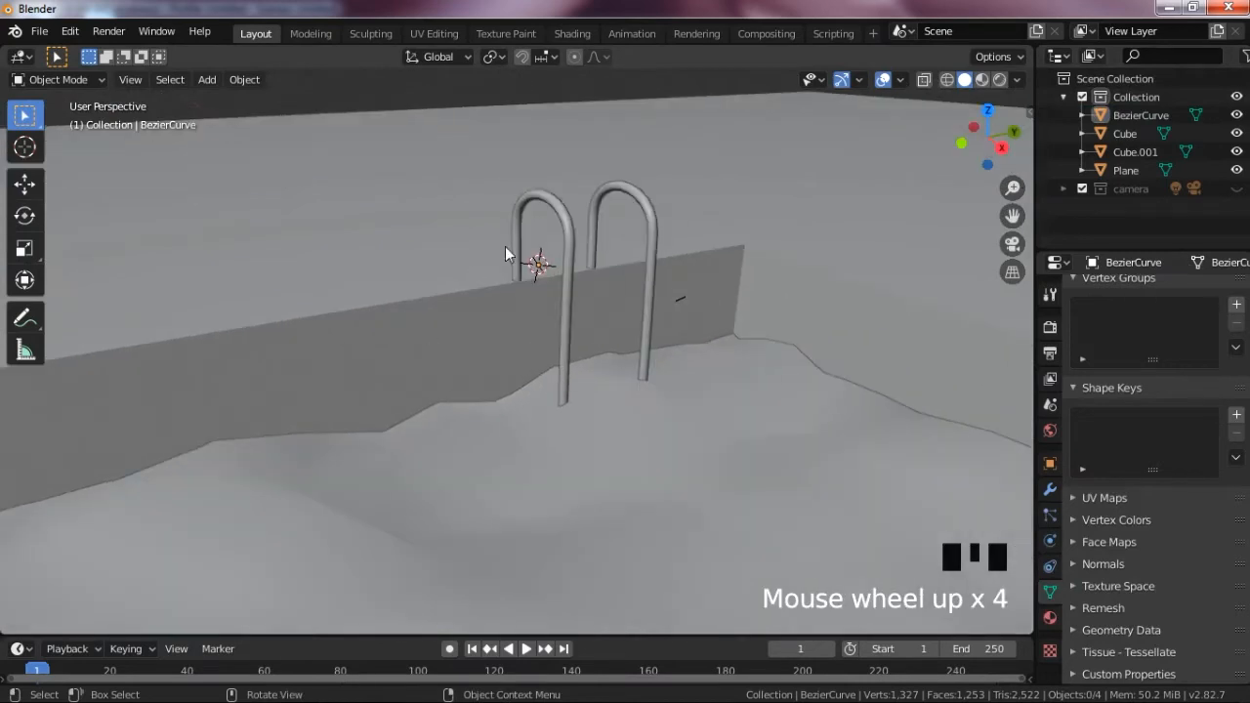
- Isolate the handrail mesh in Local View and deselect it
left_click(522, 207)
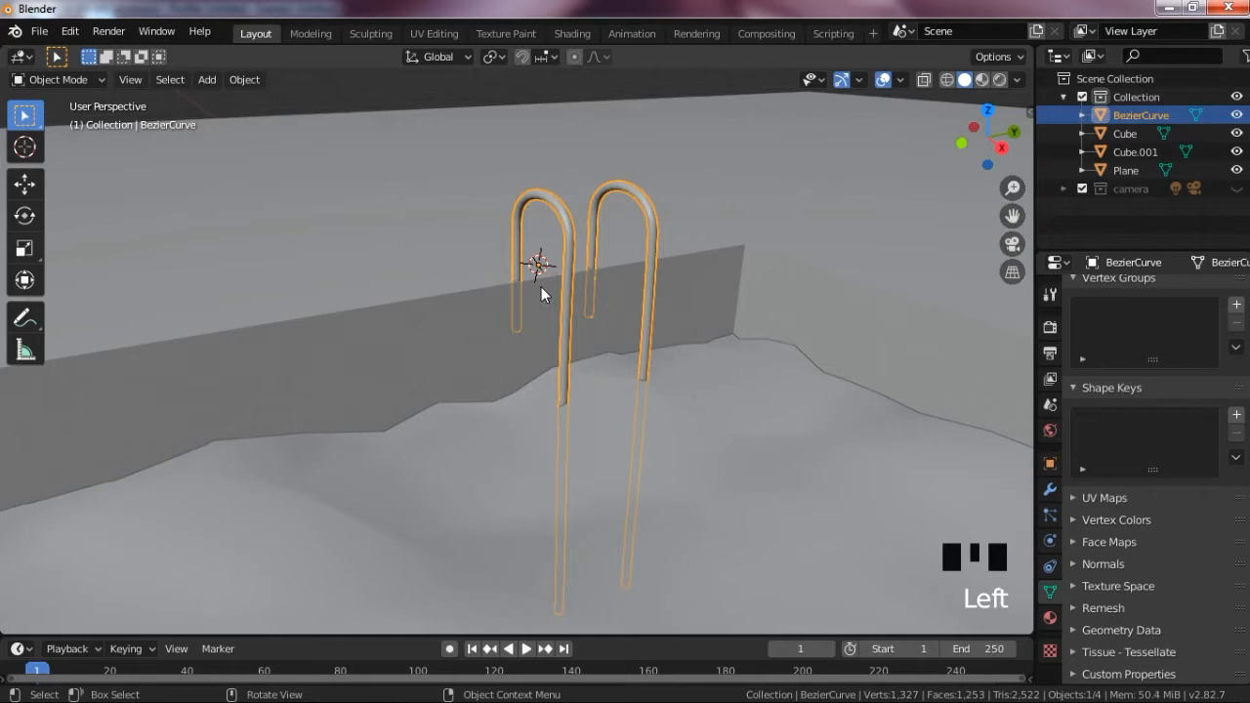
key("KP_Divide")
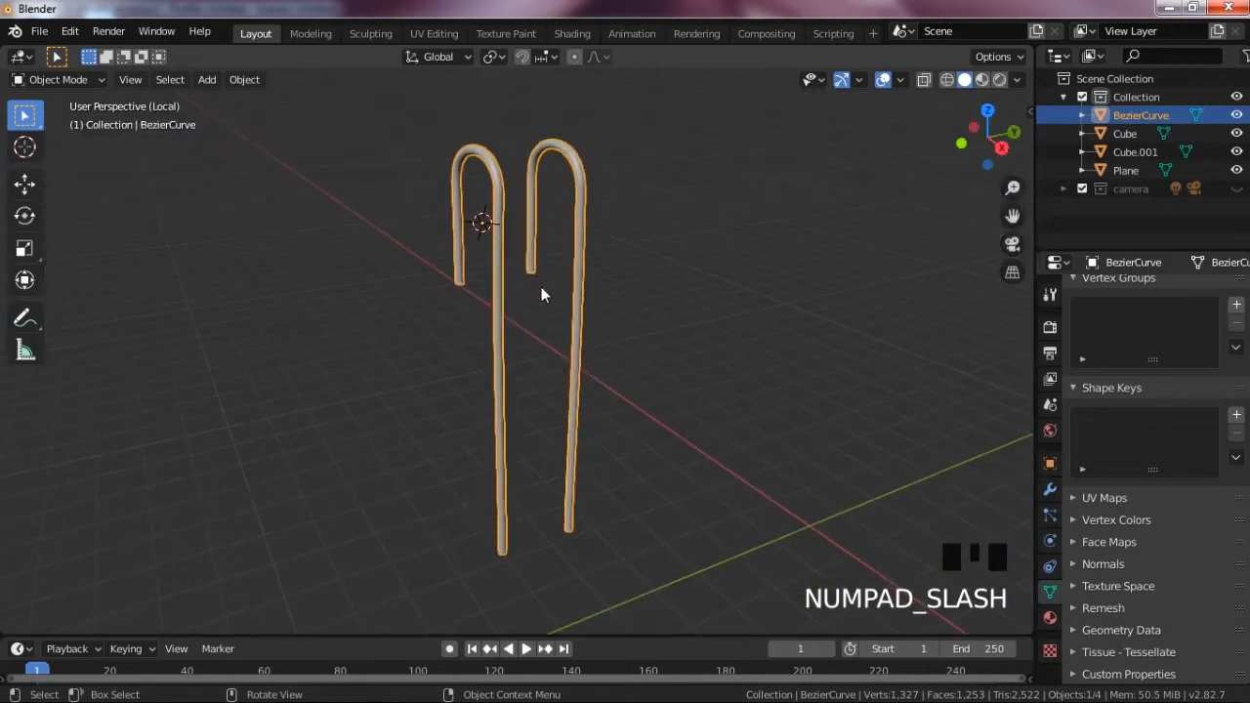
left_click(685, 308)
scroll(635, 314, "up", 2)
scroll(591, 320, "down", 4)
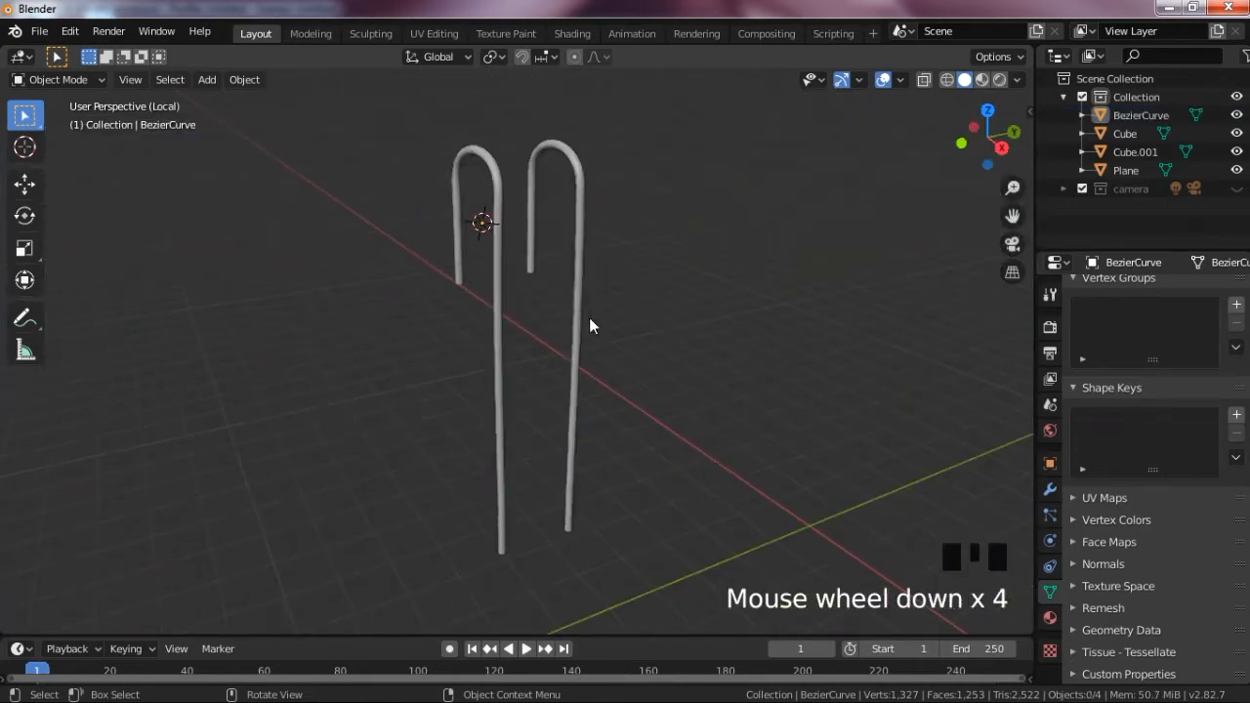
- From the right view, add a cylinder for the ladder rung with 12 vertices and a 0.06 m radius
key("KP_1")
key("KP_3")
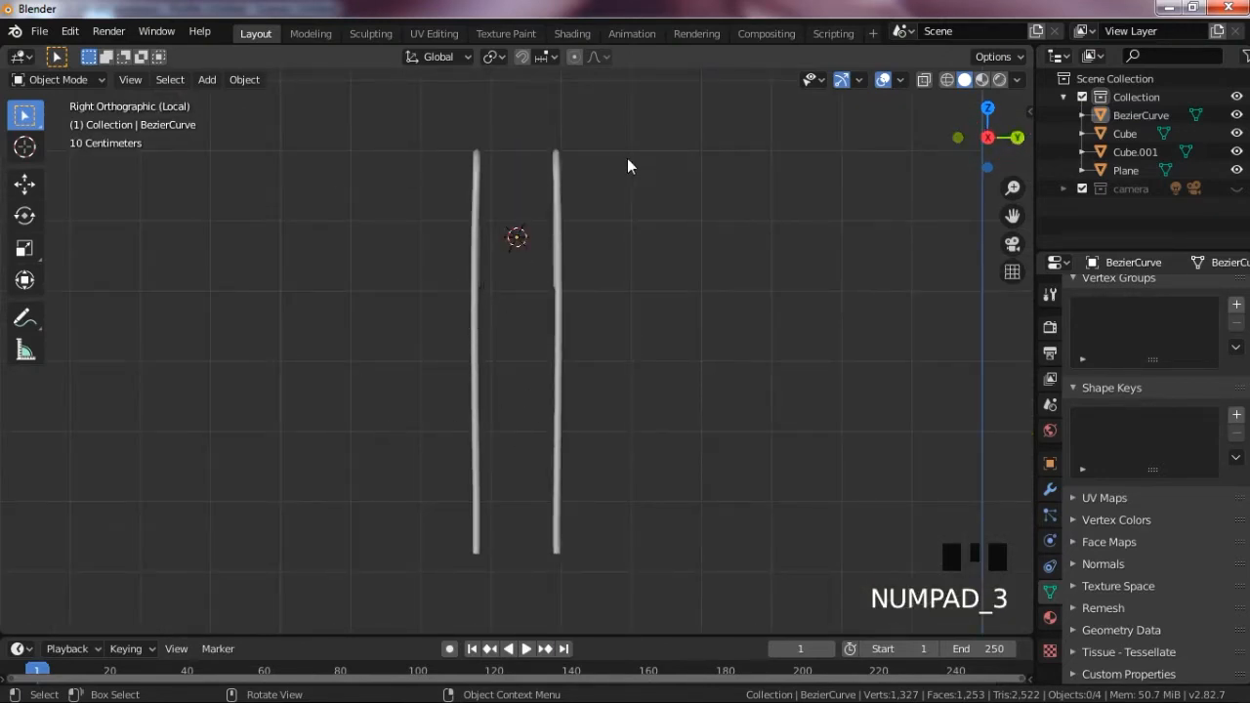
key("shift+a")
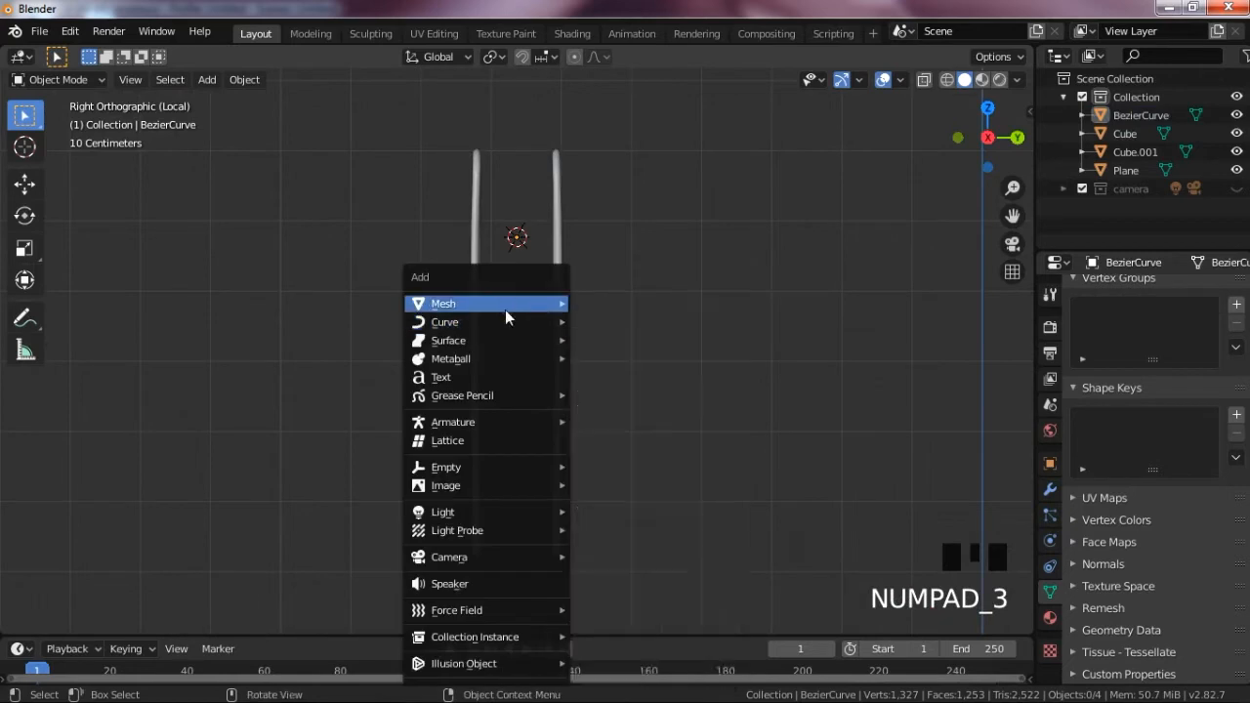
mouse_move(547, 303)
left_click(605, 395)
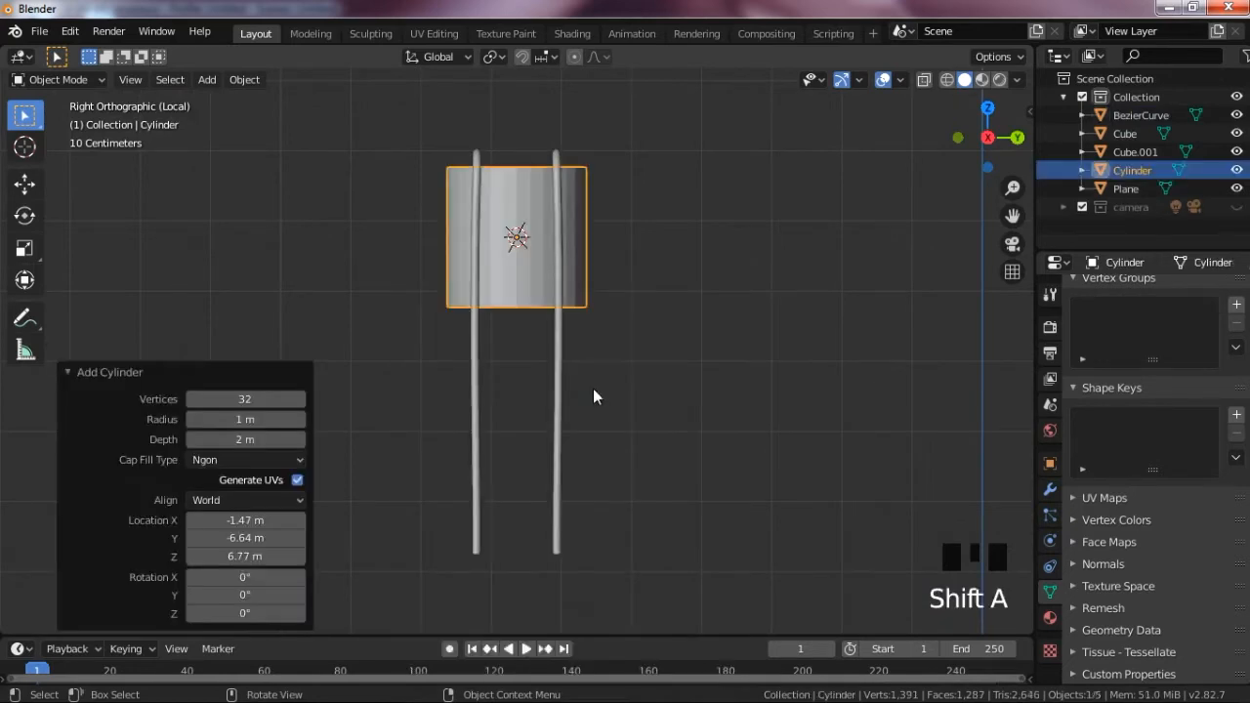
left_click(271, 404)
key("Return")
left_click_drag(274, 415, 146, 419)
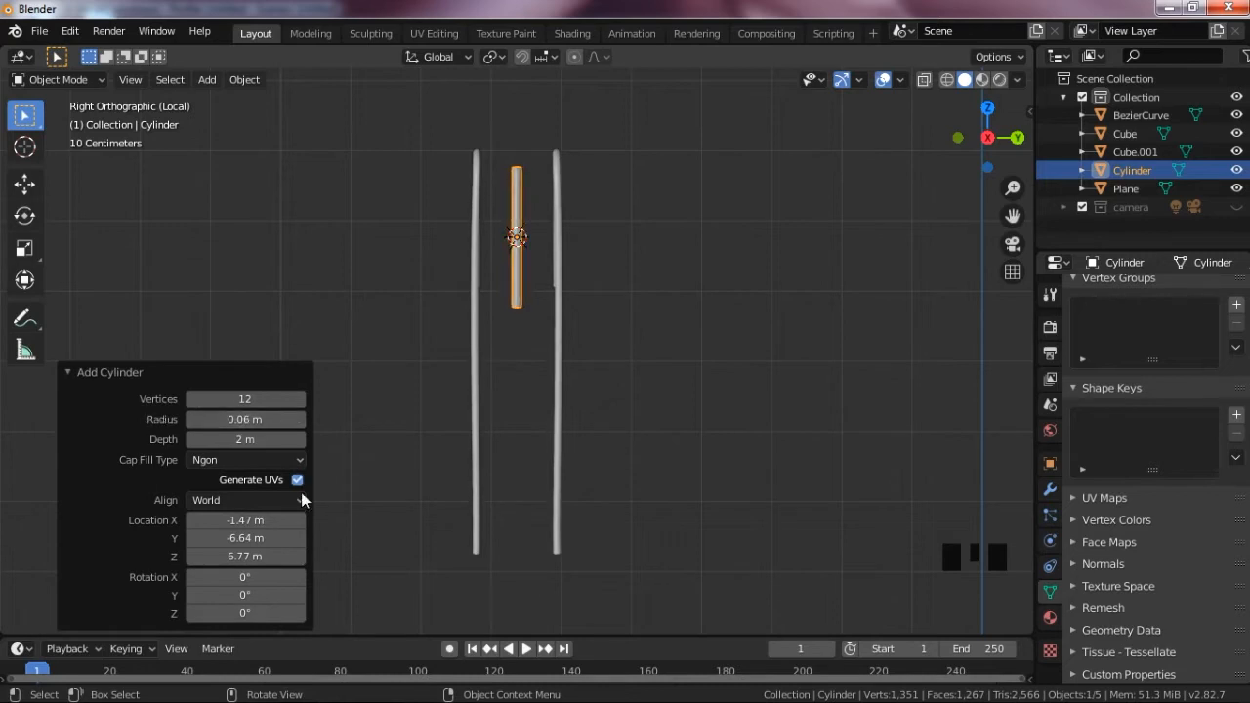
- Rotate the new cylinder 90° about X and set its depth to 1.26 m to span the two handrails
left_click_drag(256, 594, 323, 580)
left_click(222, 578)
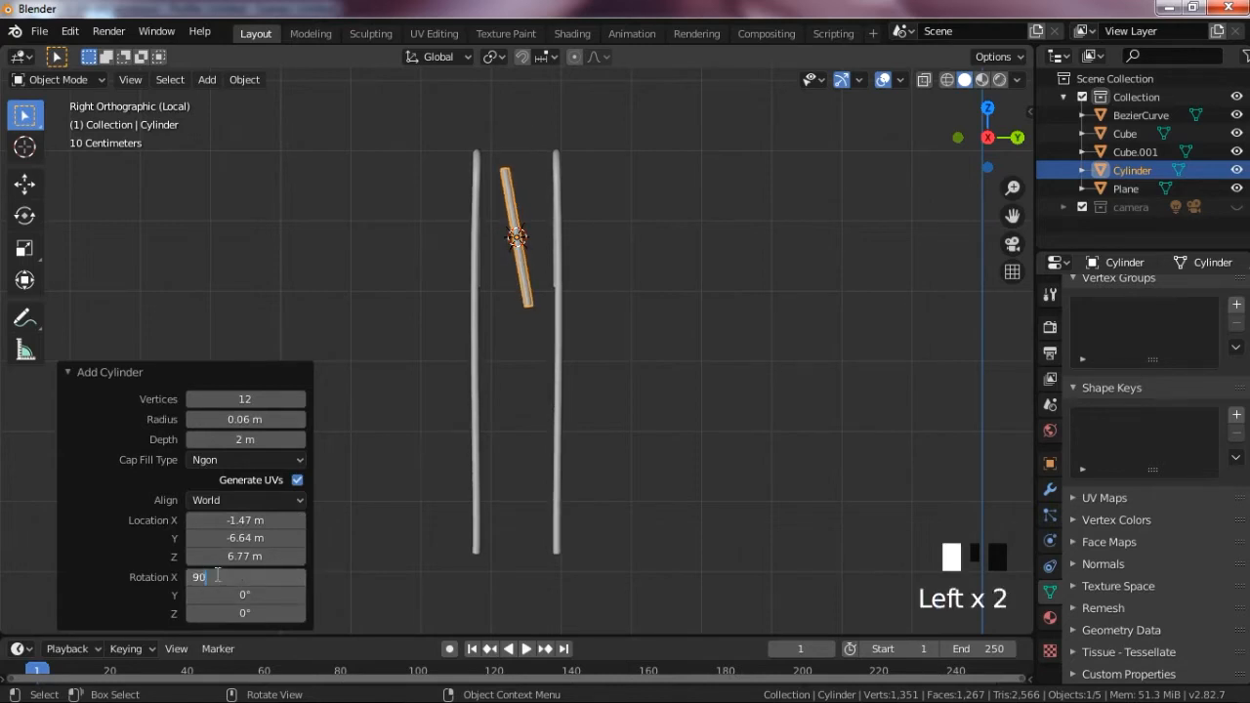
key("Return")
scroll(572, 256, "up", 1)
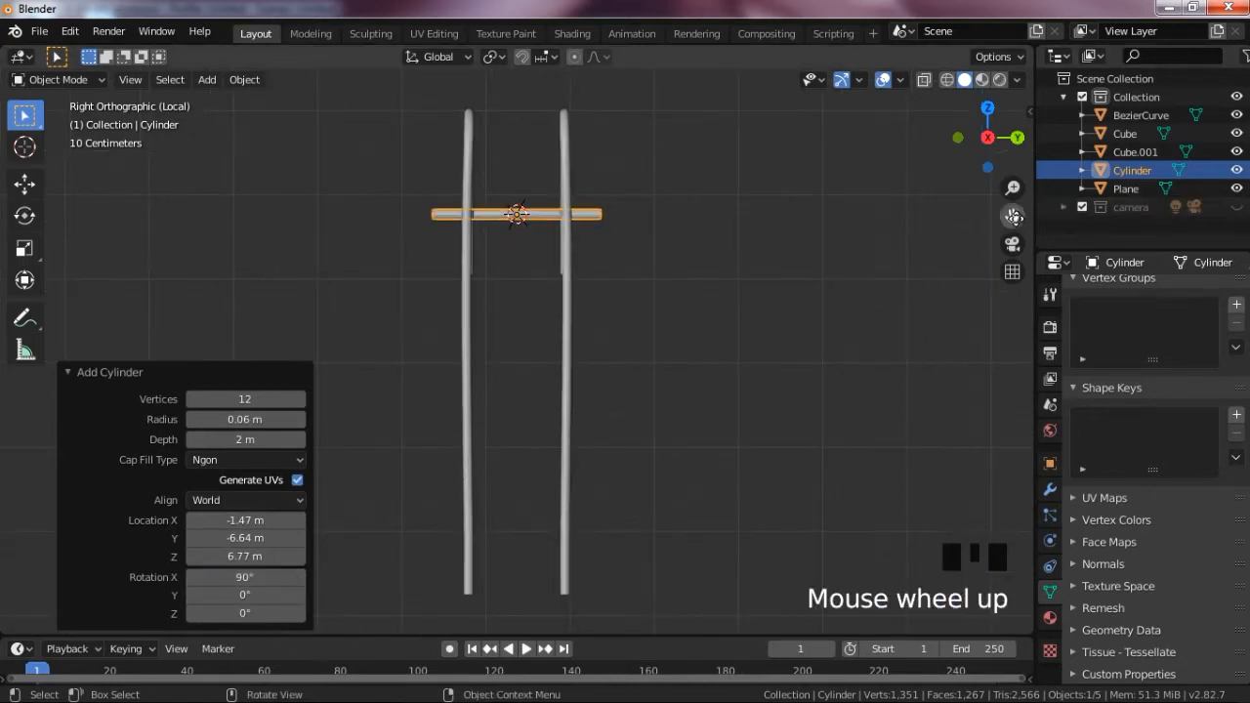
left_click_drag(1013, 215, 1014, 273)
scroll(673, 296, "up", 5)
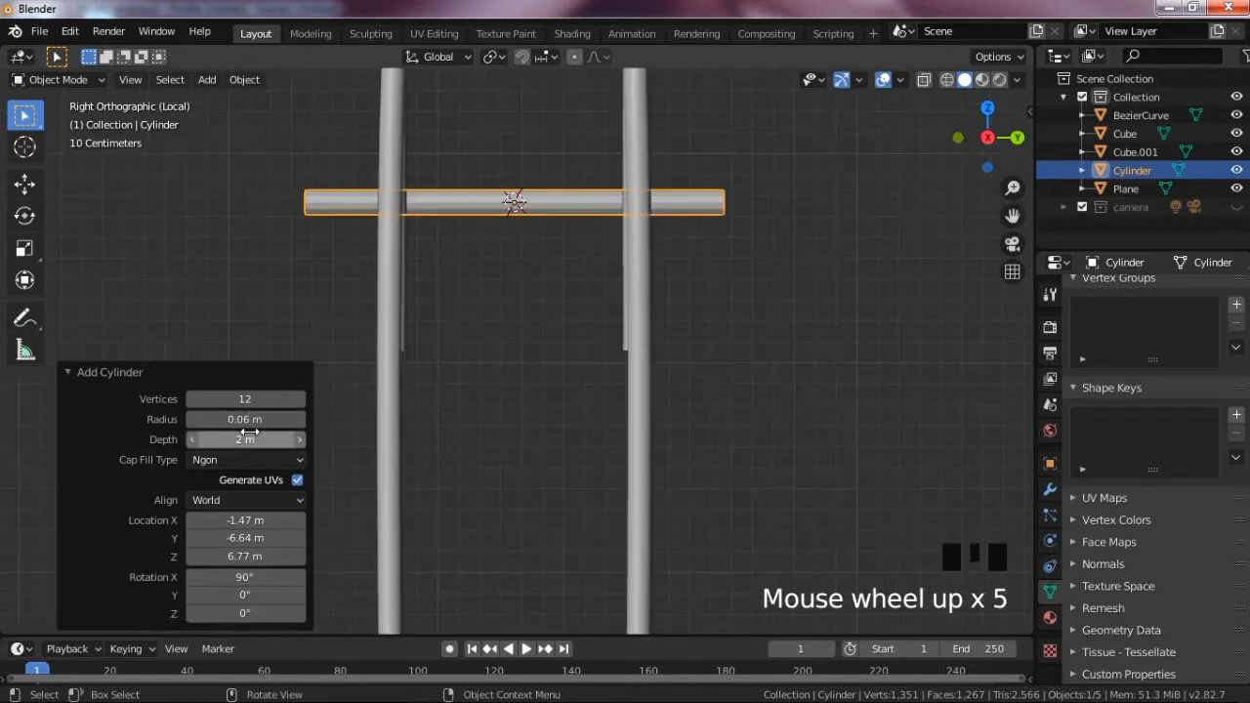
left_click_drag(251, 432, 181, 438)
- From the top view, move the rung cylinder 1.67 m along X to bring it between the handrails' long legs
key("KP_7")
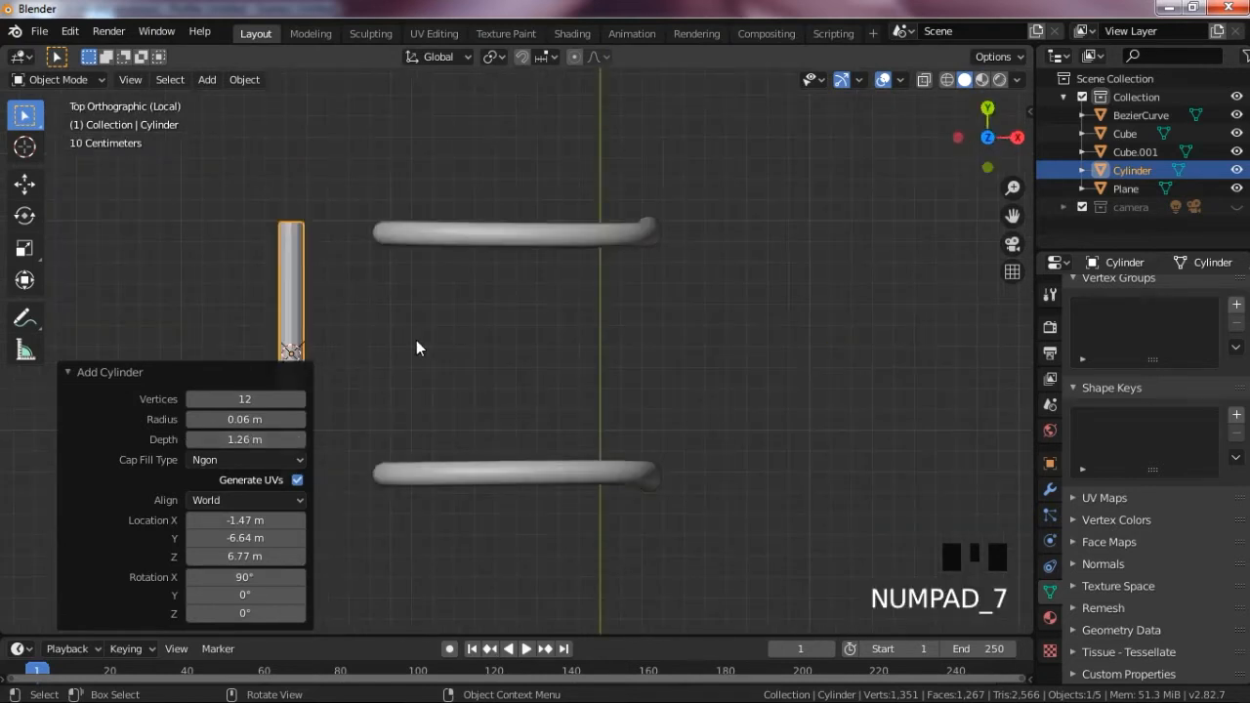
scroll(416, 347, "down", 1)
key("g")
key("x")
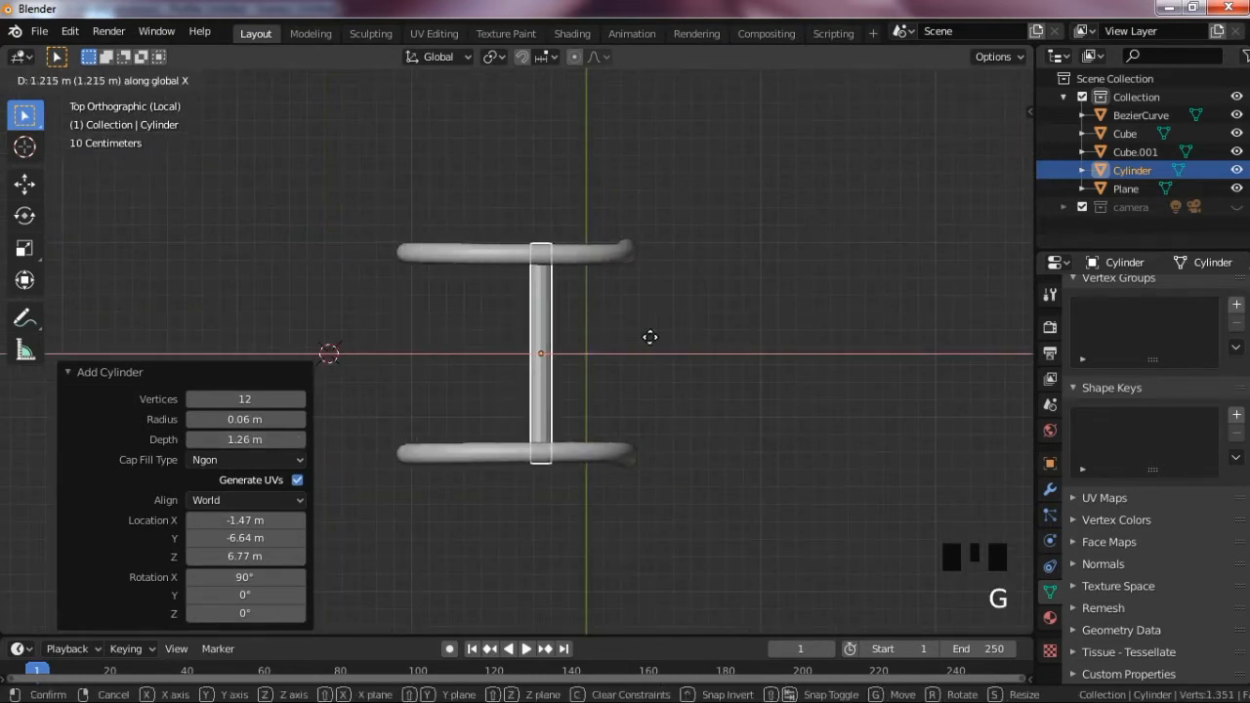
left_click(713, 340)
- Scale the rung cylinder along the X axis
key("KP_3")
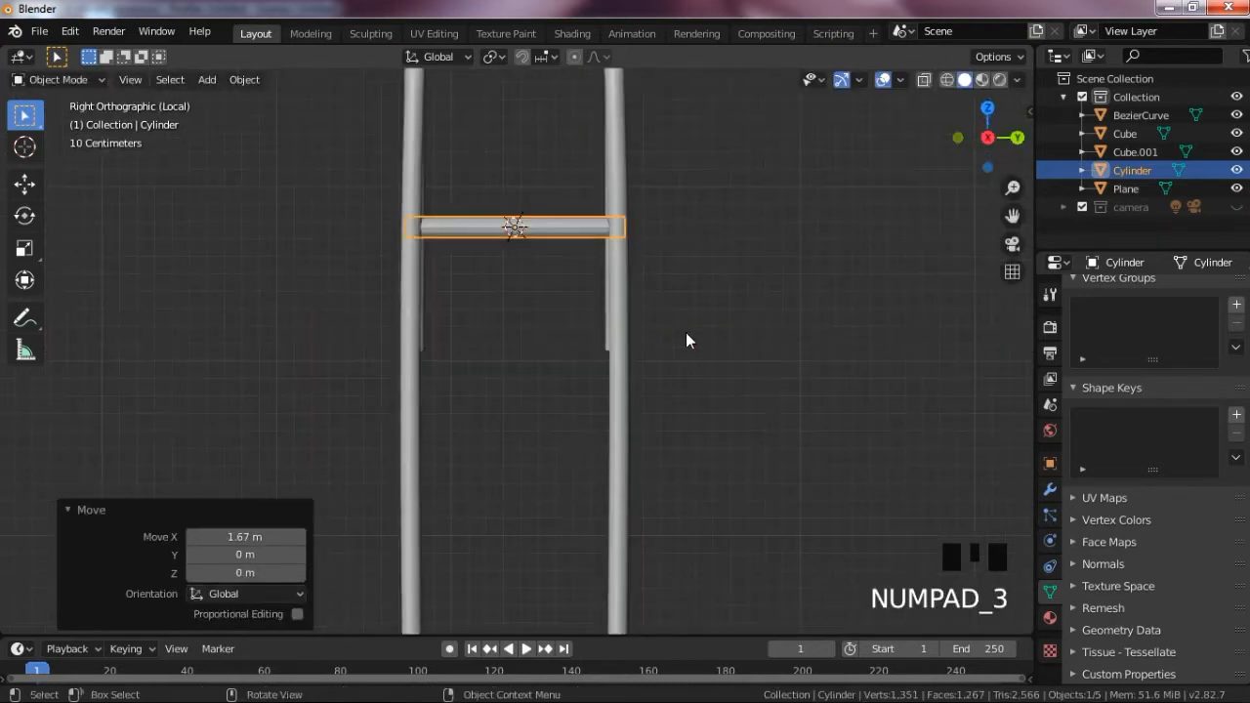
key("s")
key("x")
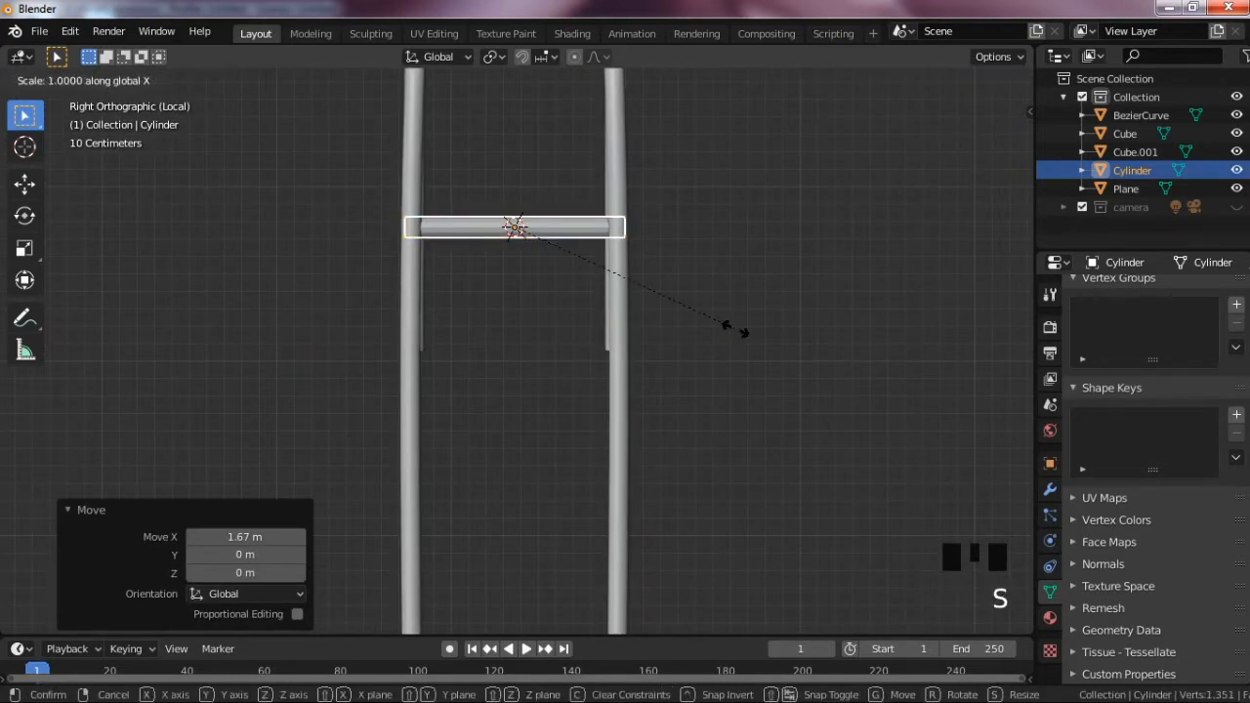
- Scale the rung cylinder to about 0.949 along Y to fit between the ladder rails and show its modifier settings
key("y")
left_click(725, 334)
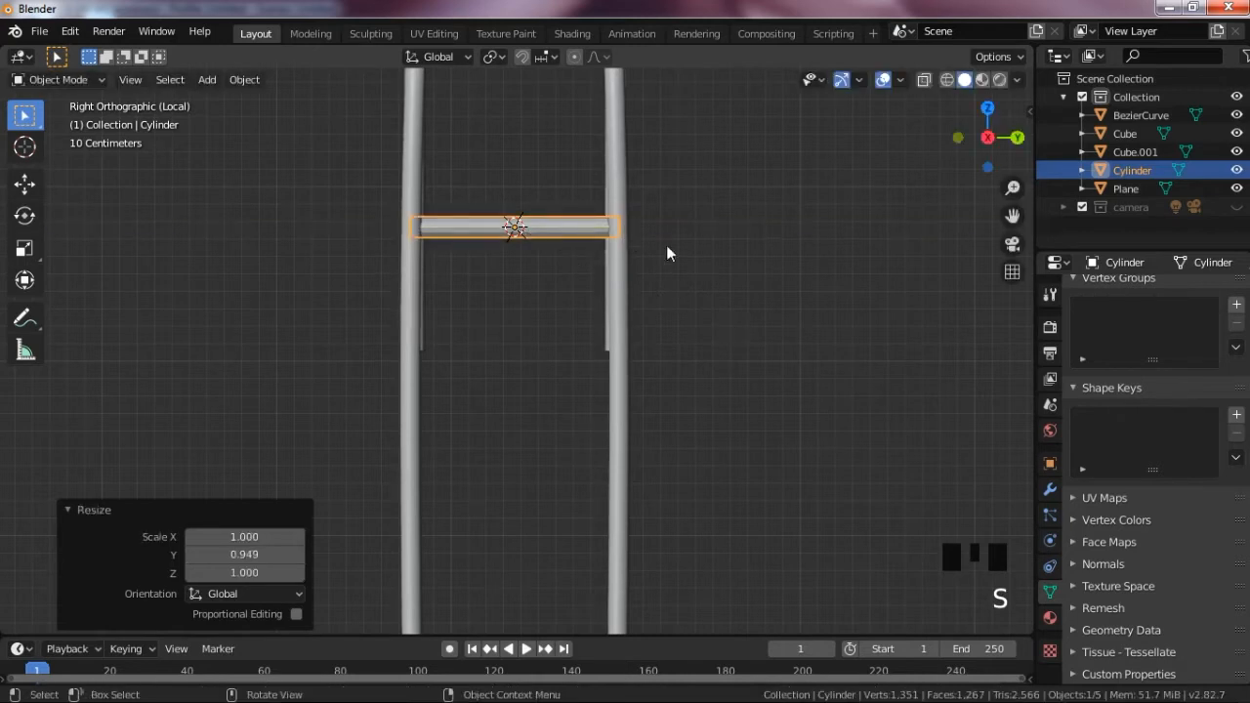
left_click(670, 242)
left_click(472, 232)
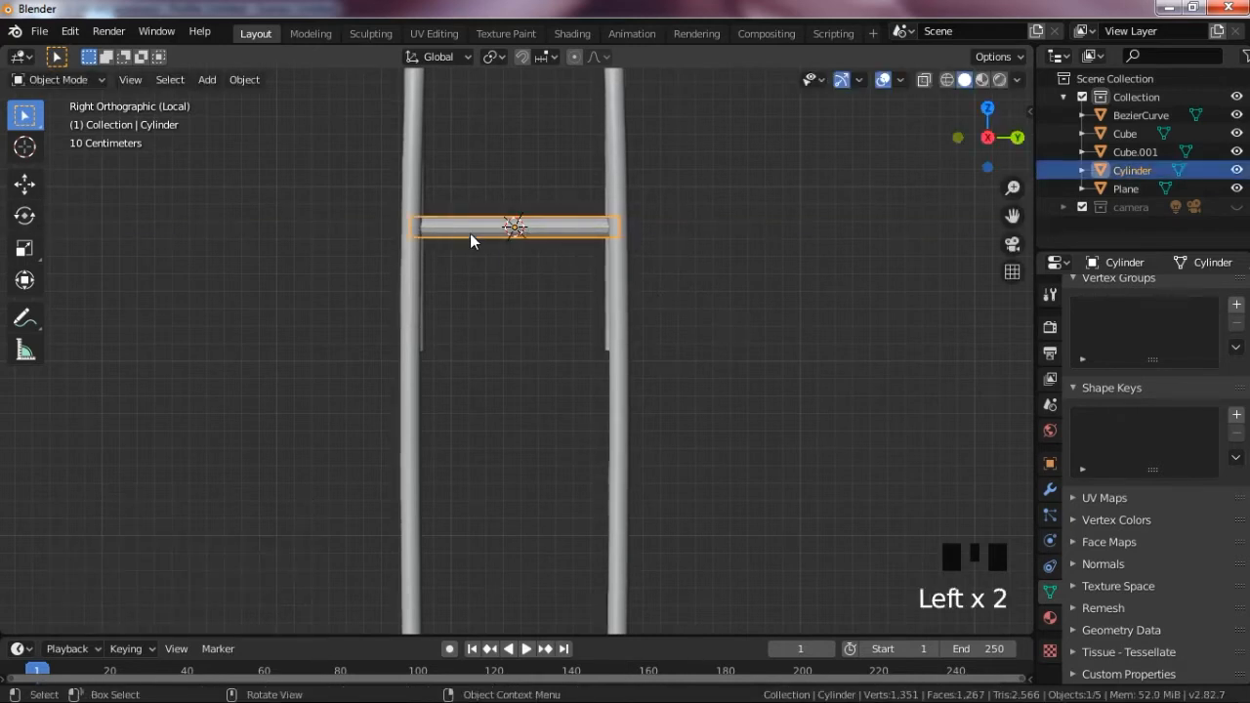
left_click(1051, 491)
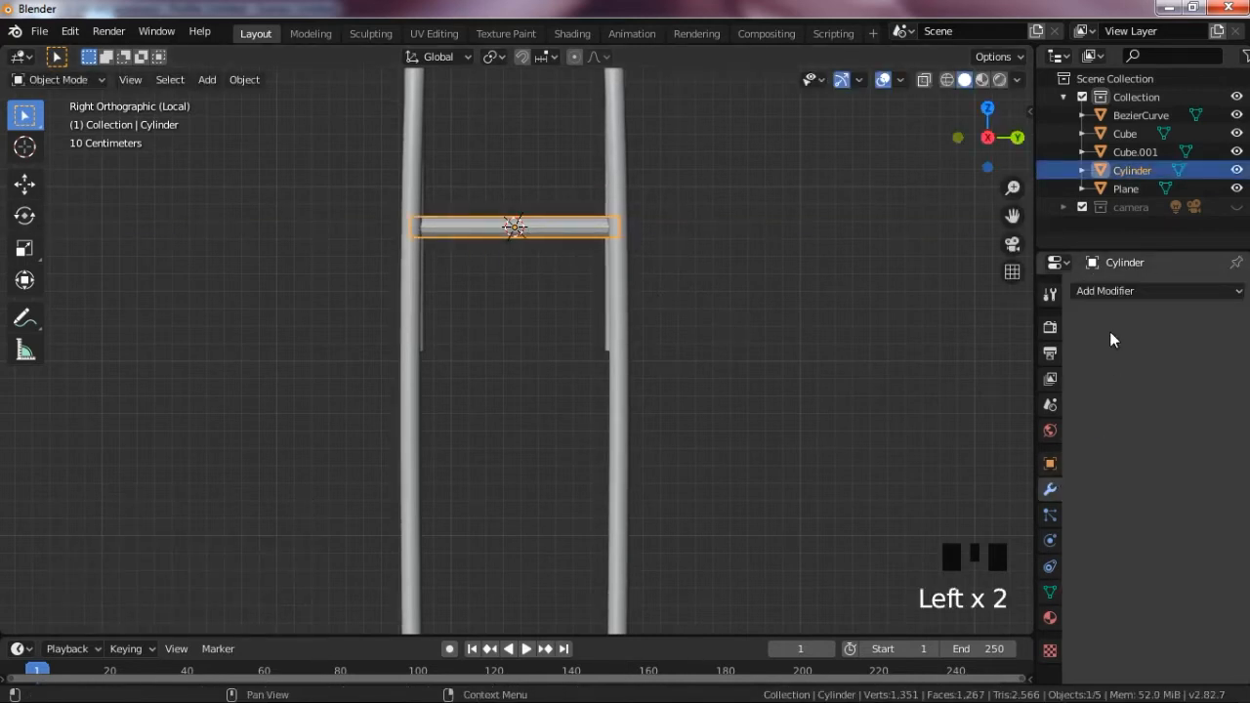
left_click(1153, 290)
left_click(861, 351)
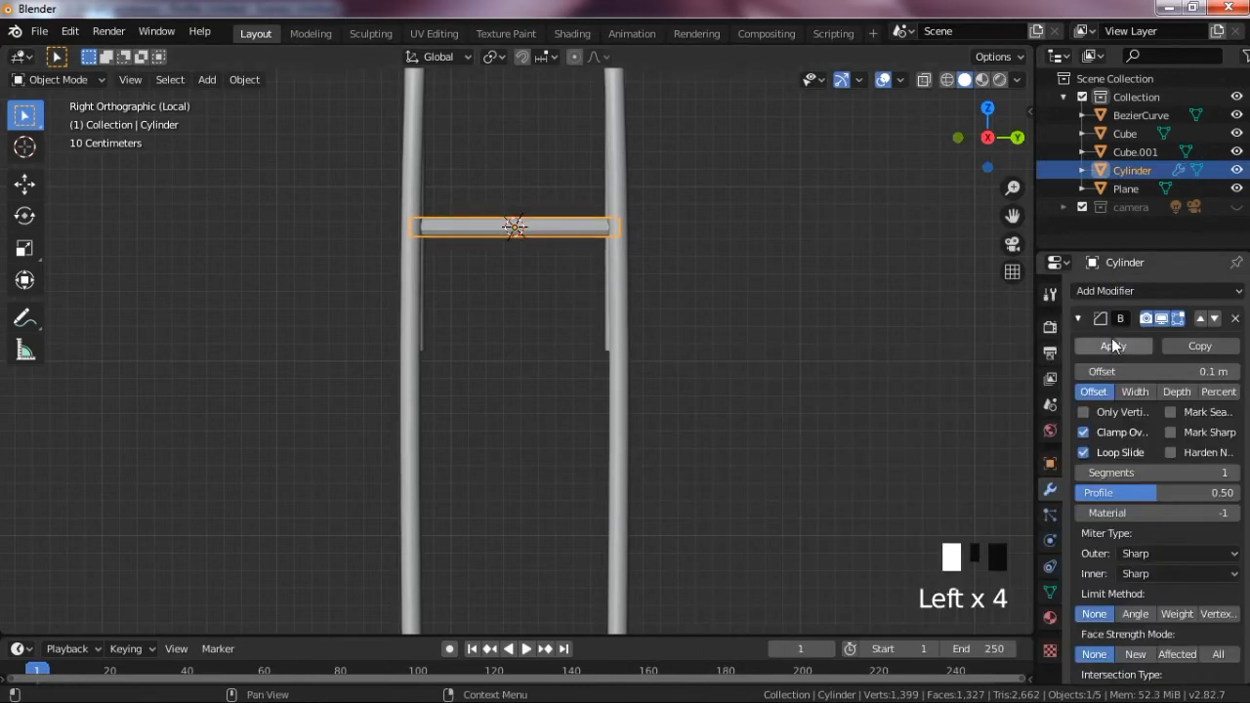
left_click(1234, 317)
- Add an Array modifier to the rung cylinder
left_click(1162, 290)
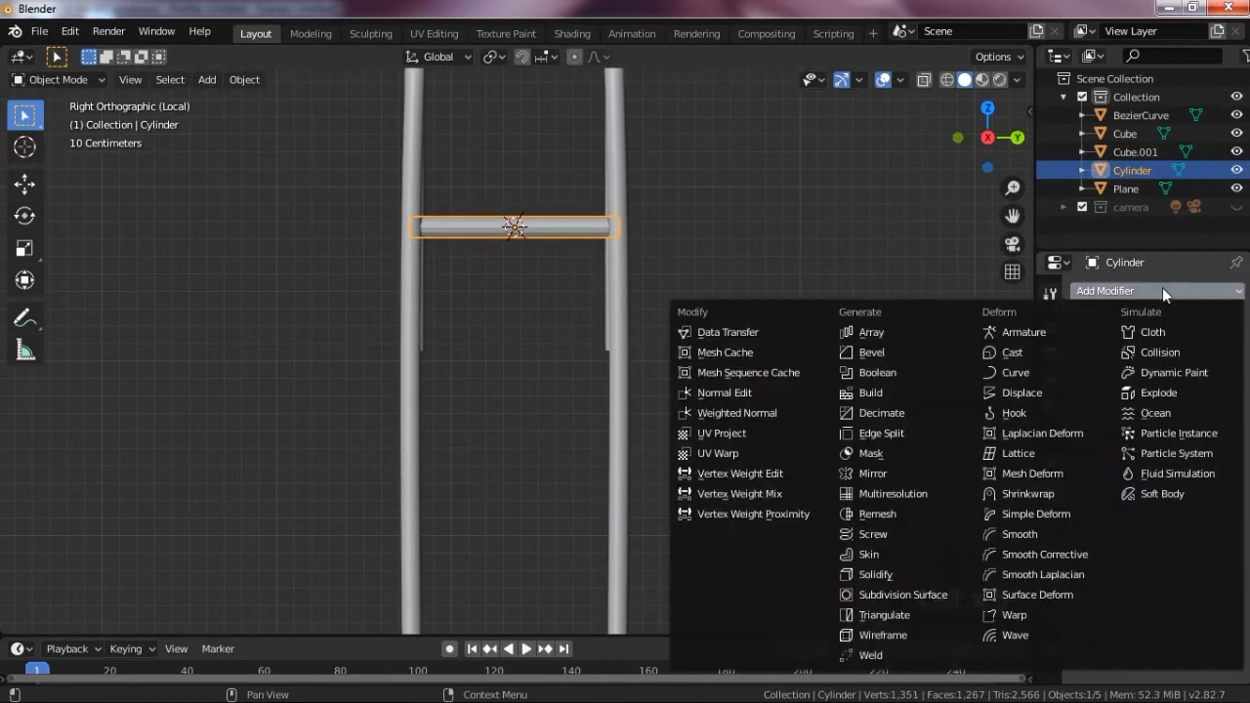
left_click(723, 329)
scroll(648, 310, "down", 4)
scroll(647, 305, "up", 3)
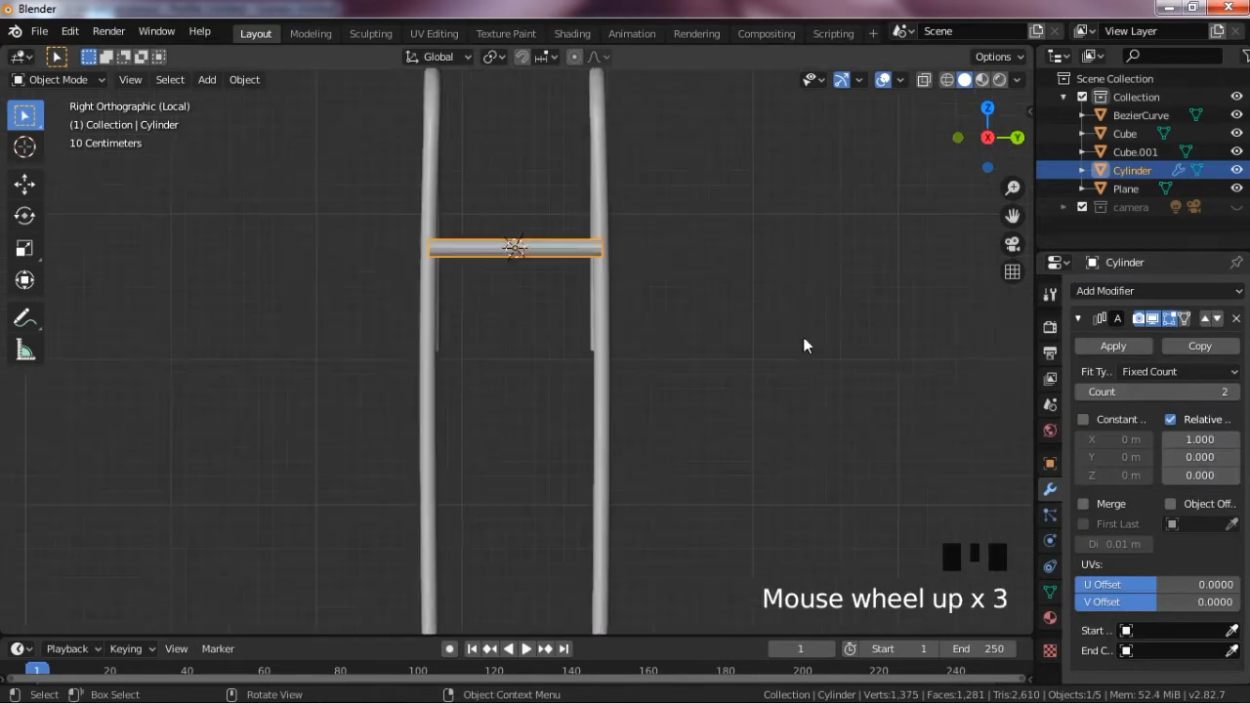
- Set the array's relative offset to 1 in Z and 0 in X
left_click(1200, 475)
key("Return")
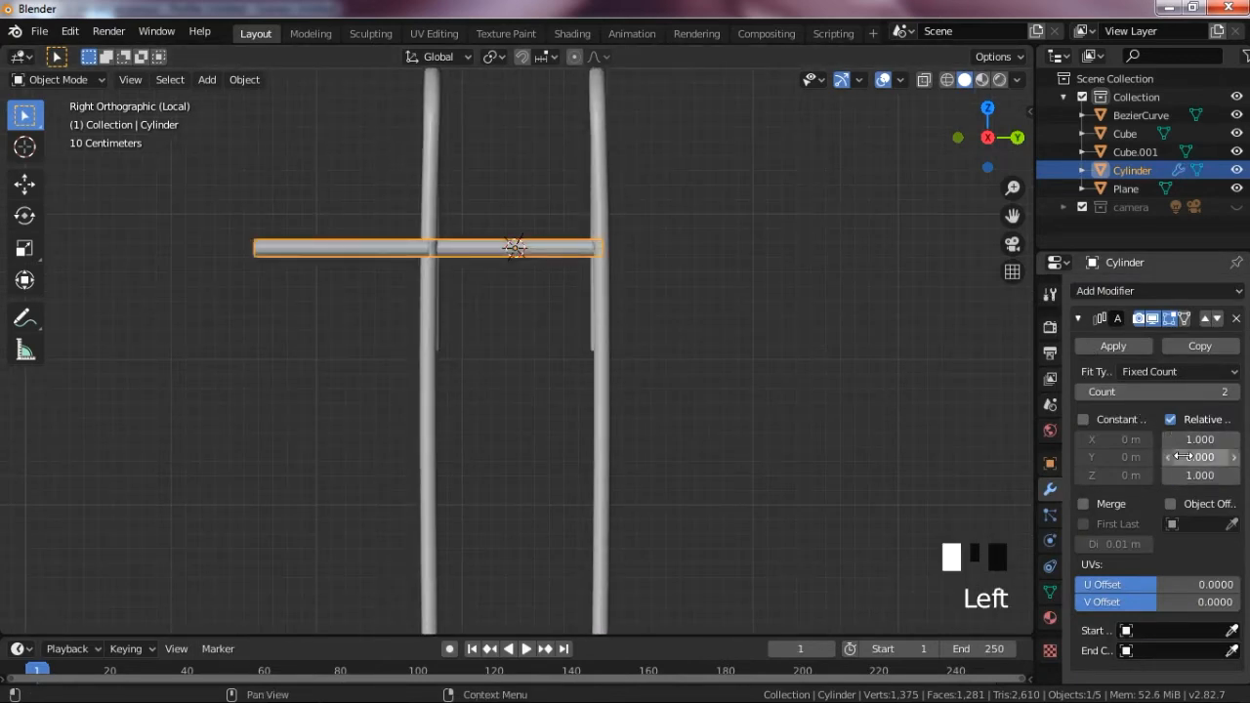
left_click(1182, 439)
type("0")
key("Return")
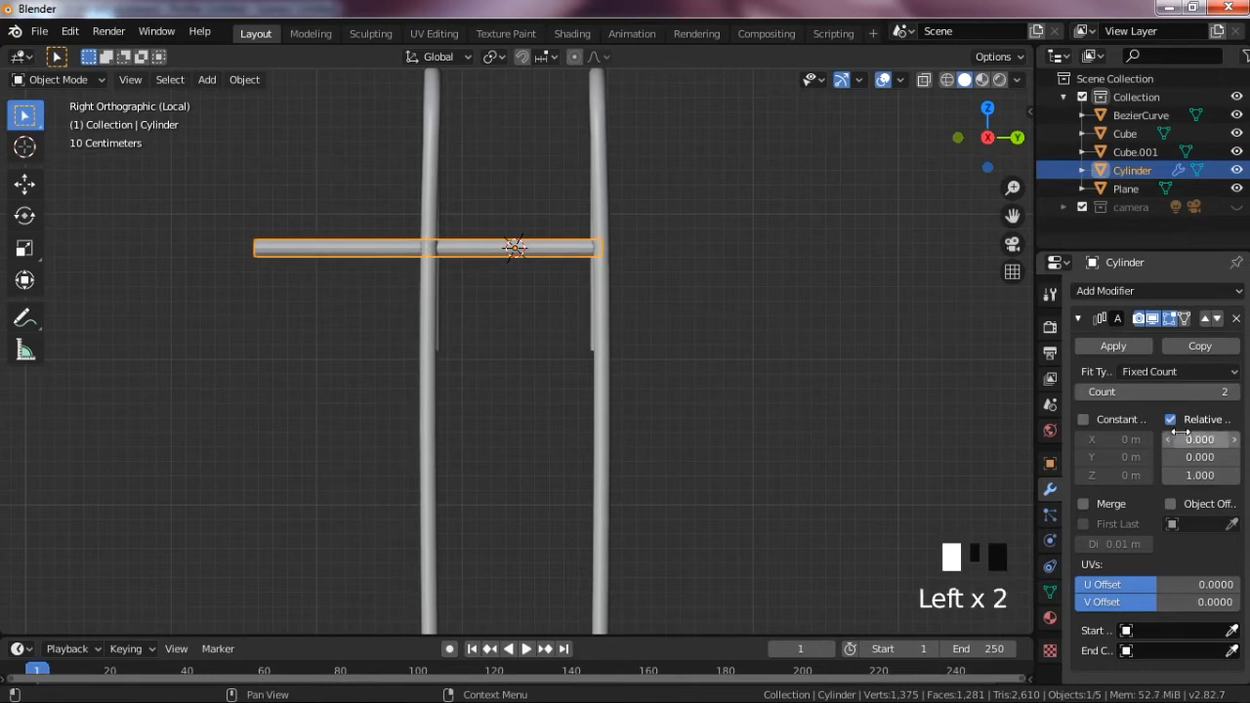
- Change the array's relative offset to 1 in Y and 0 in Z so the rungs stack vertically
left_click(1180, 455)
type("1")
left_click(1195, 438)
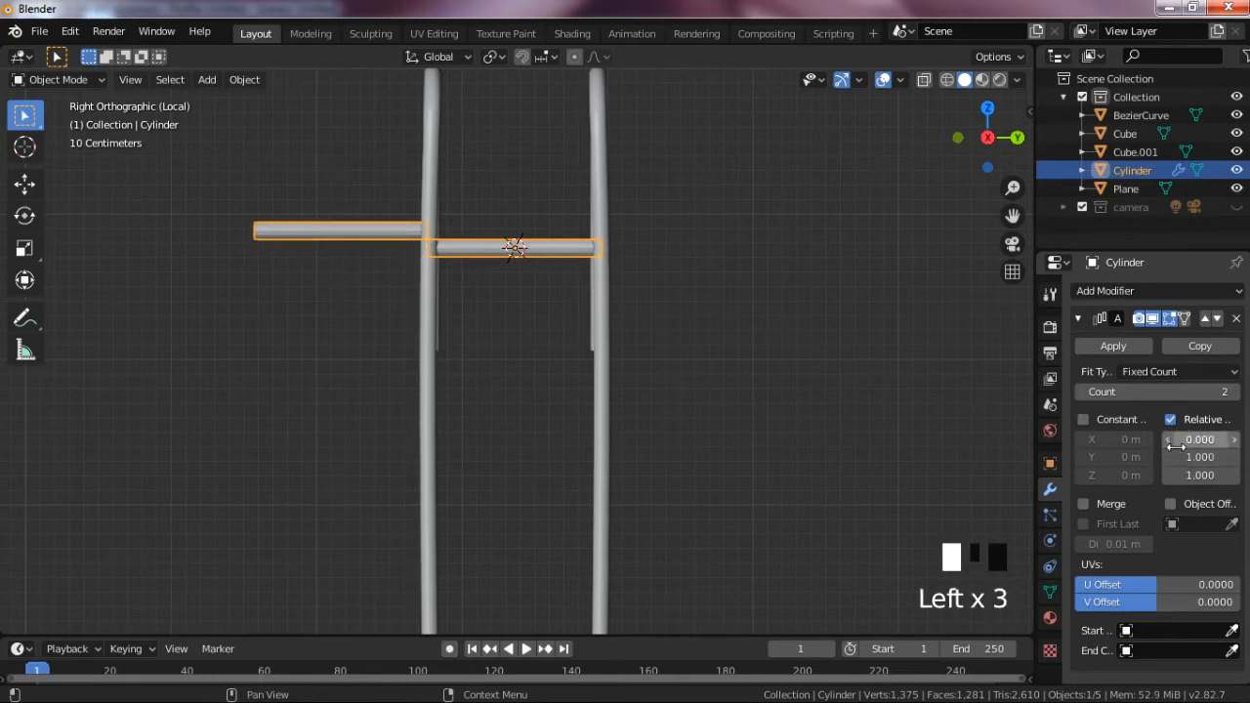
left_click(1206, 472)
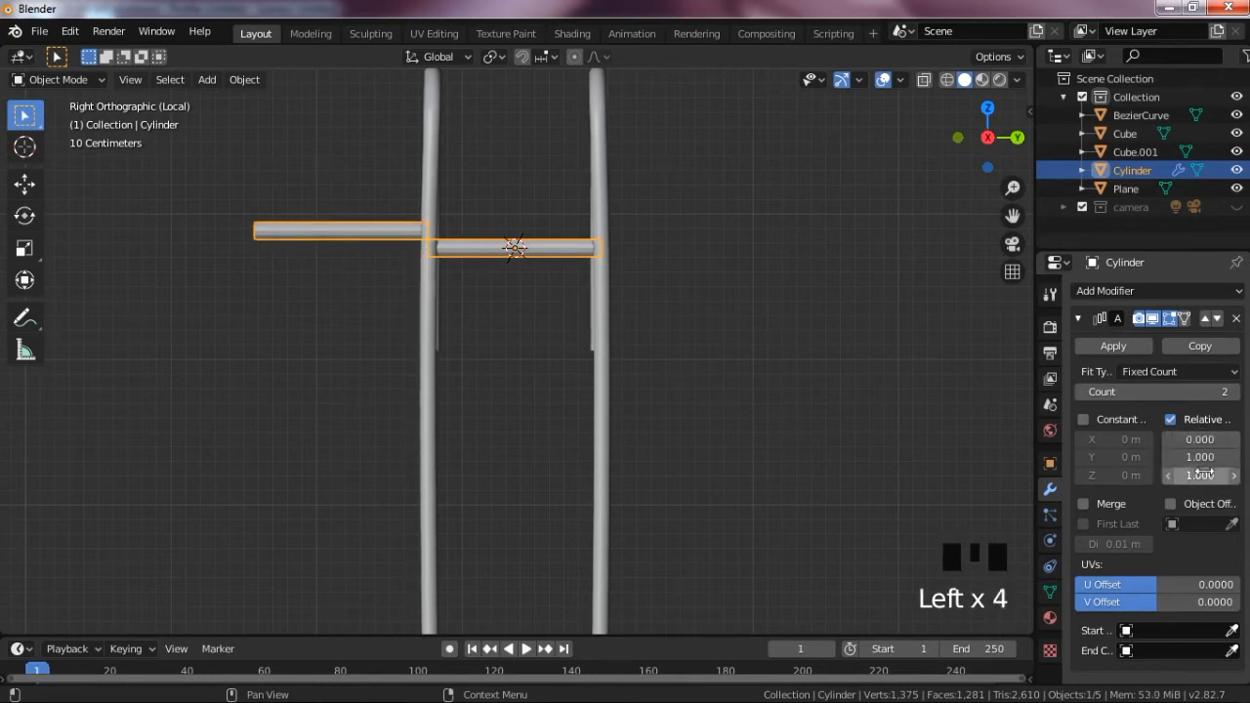
double_click(1206, 472)
type("0")
key("Return")
scroll(521, 239, "up", 2)
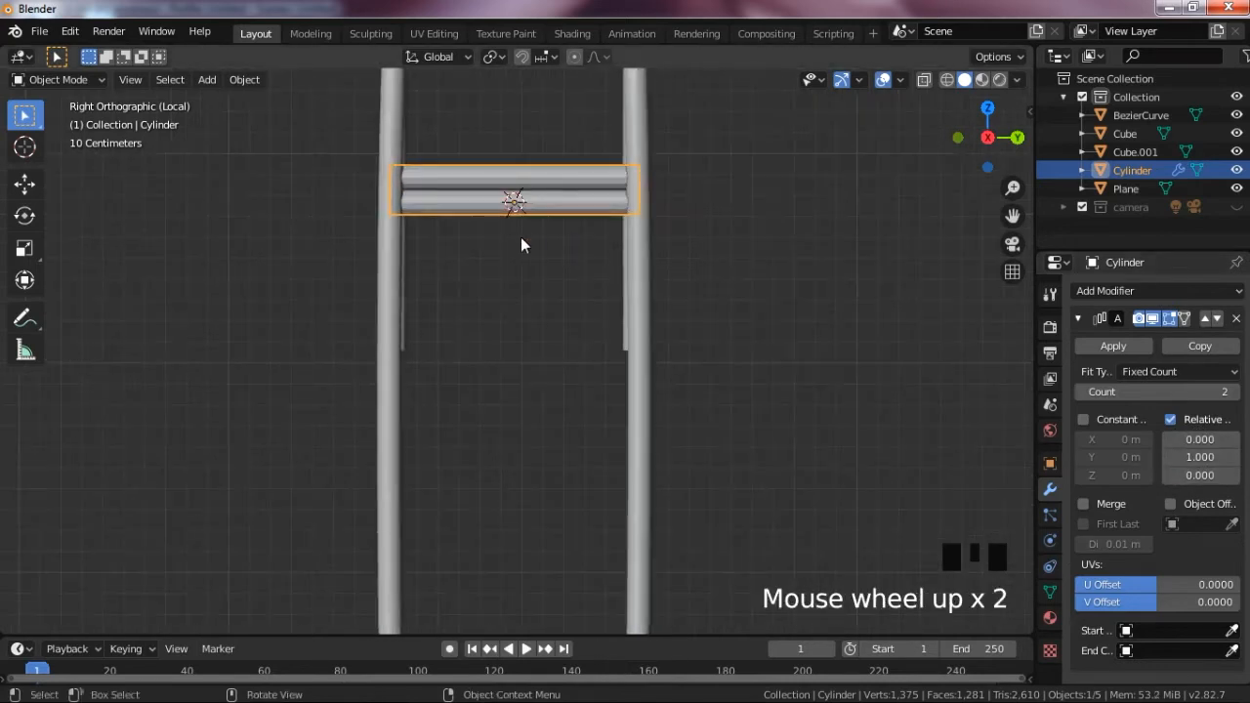
- Space the rungs downward by setting the array's relative Y offset to -3 and adjusting it to -7.8
left_click(528, 212)
scroll(523, 342, "down", 4)
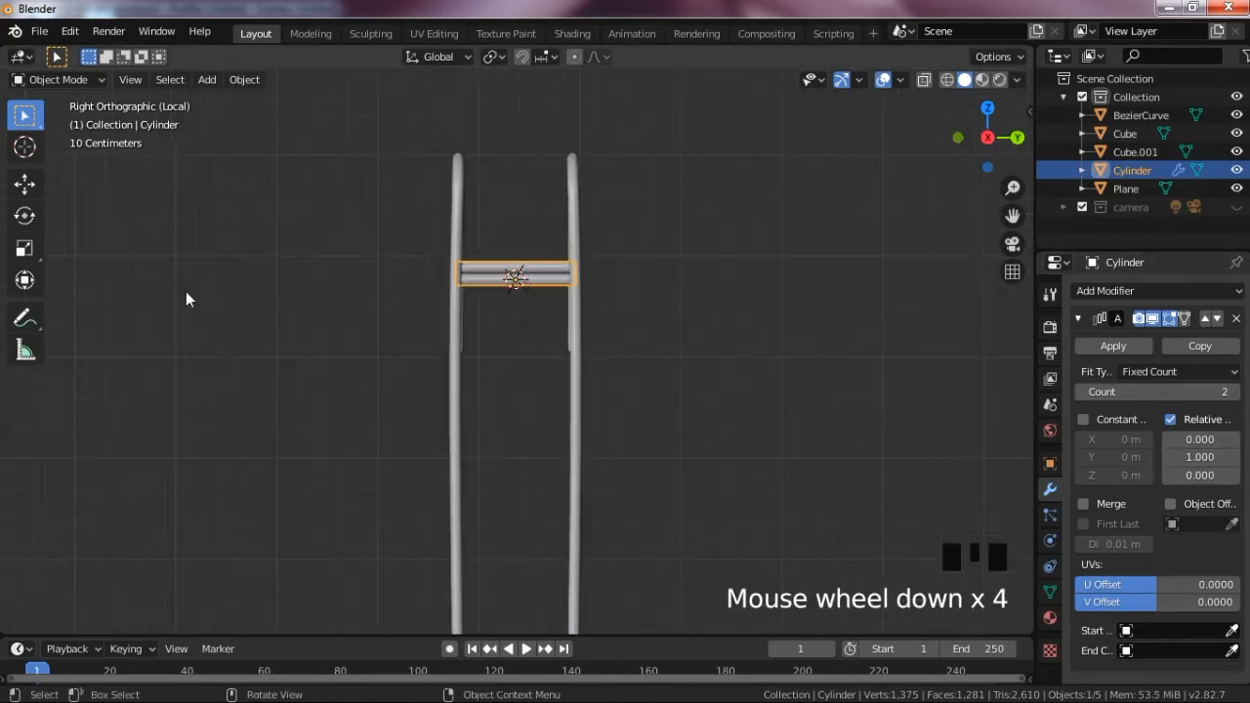
scroll(542, 275, "up", 2)
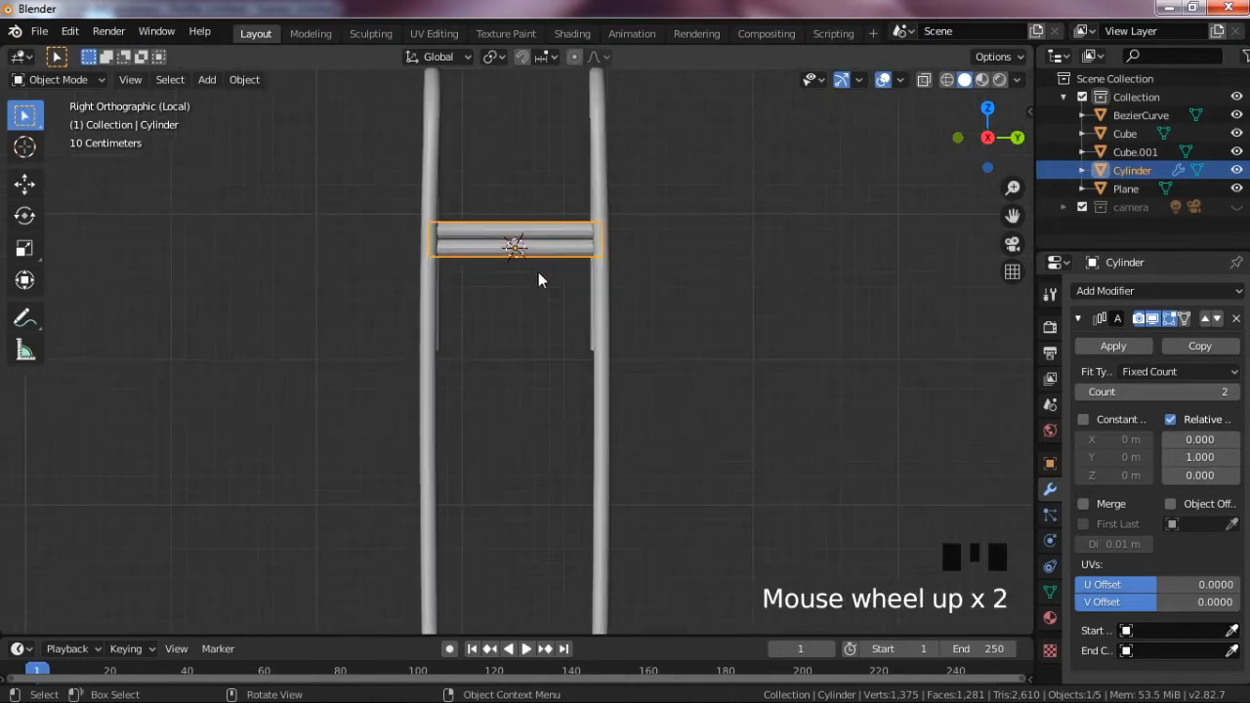
double_click(1191, 459)
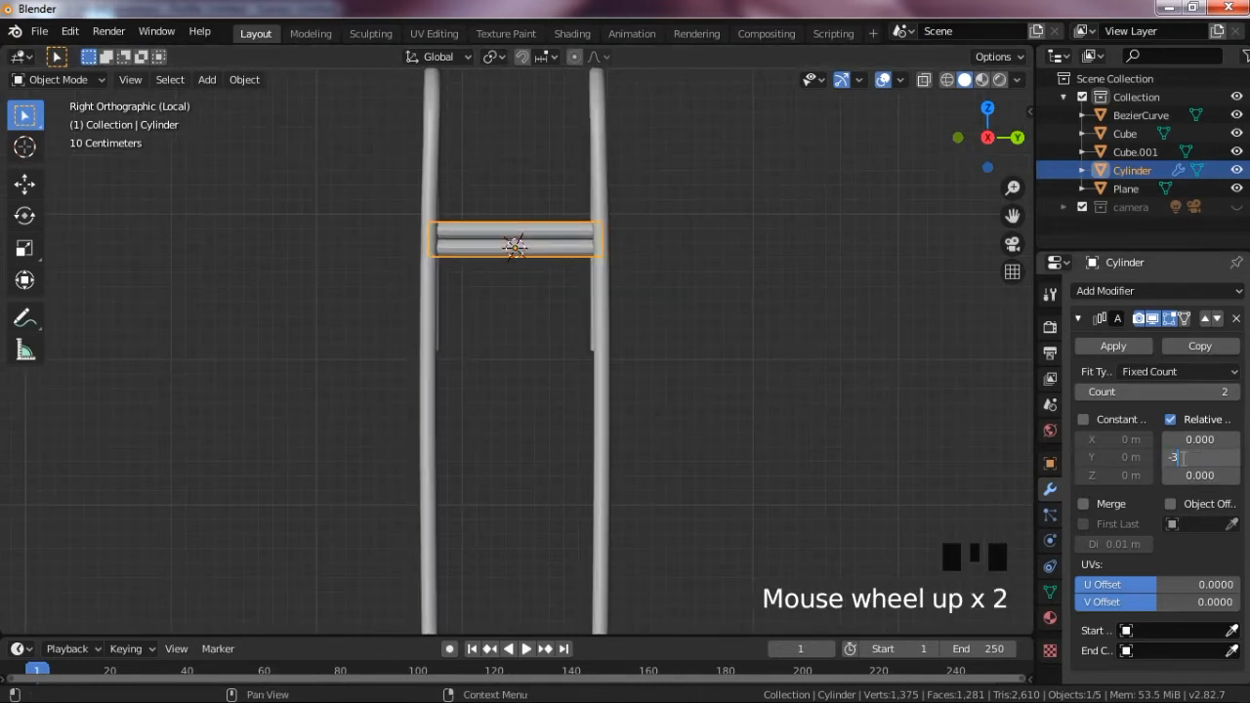
key("Return")
scroll(639, 392, "down", 3)
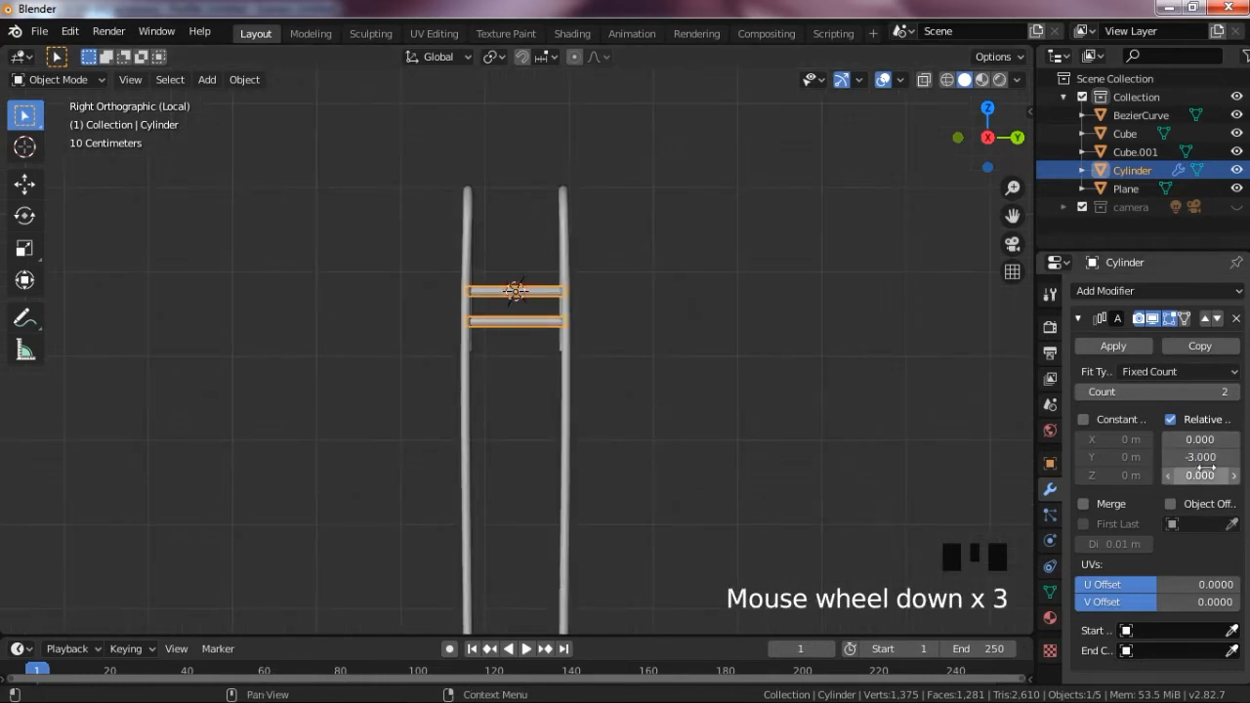
left_click_drag(1200, 457, 1143, 457)
scroll(442, 319, "down", 2)
- Increase the array's count to 5 rungs
left_click(1232, 392)
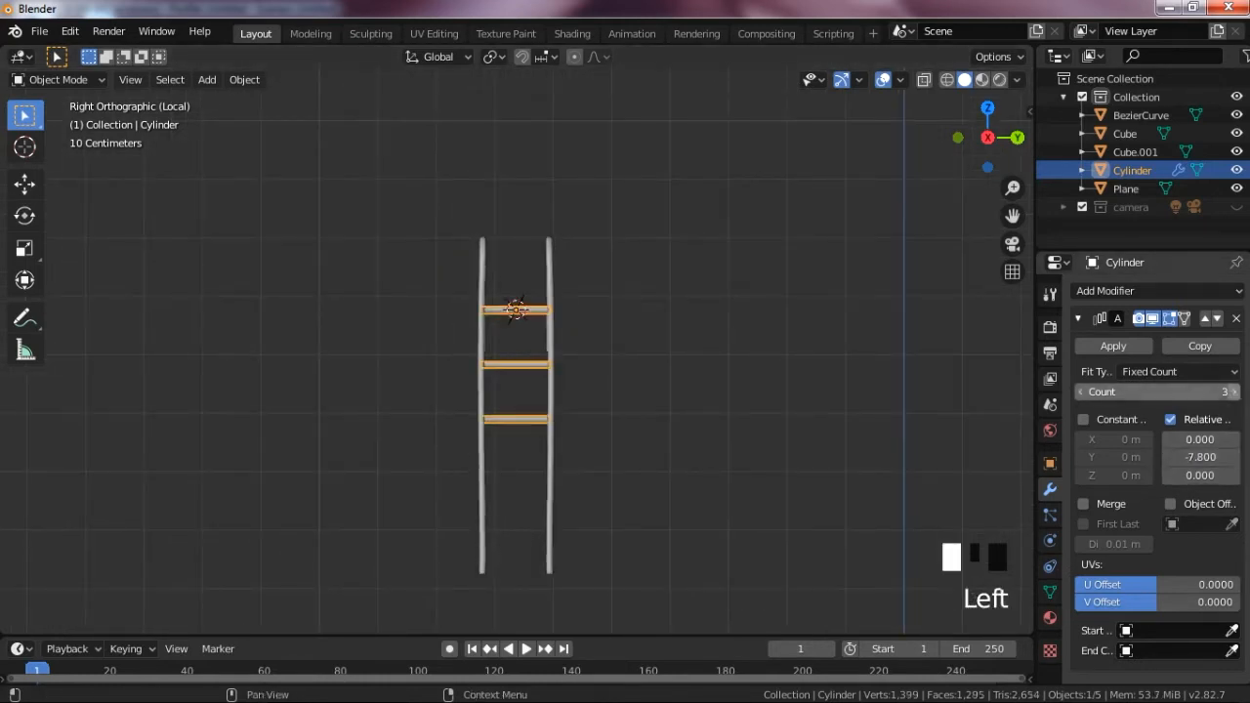
left_click(1232, 392)
left_click(1232, 392)
- Move the arrayed rungs up about 0.769 m along Z, bringing the top rung near the bend of the rails
left_click_drag(988, 138, 939, 177)
scroll(630, 355, "up", 4)
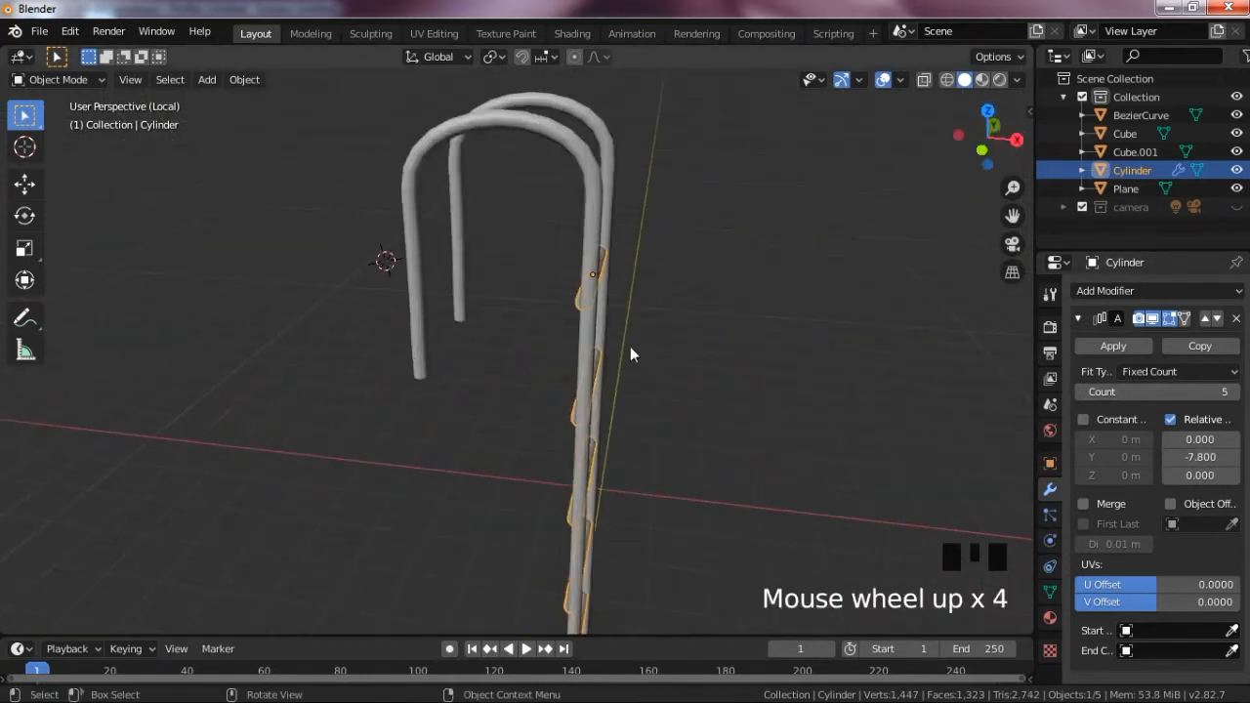
key("g")
key("z")
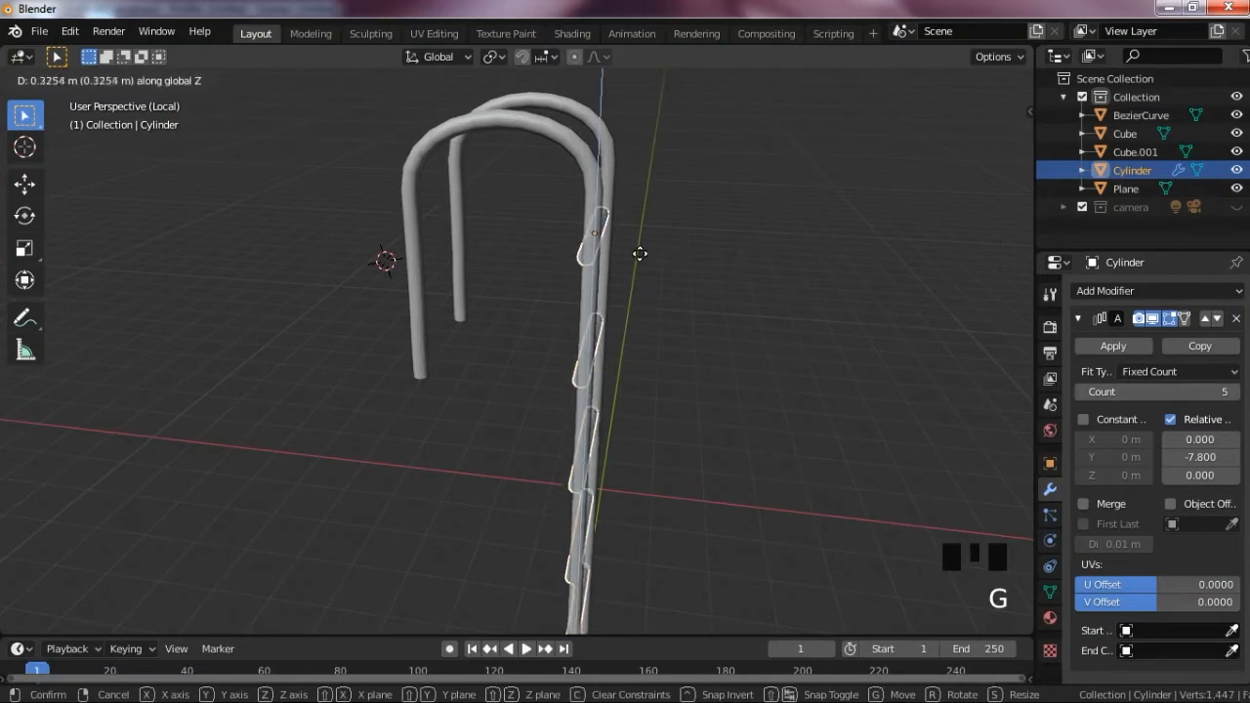
left_click(656, 208)
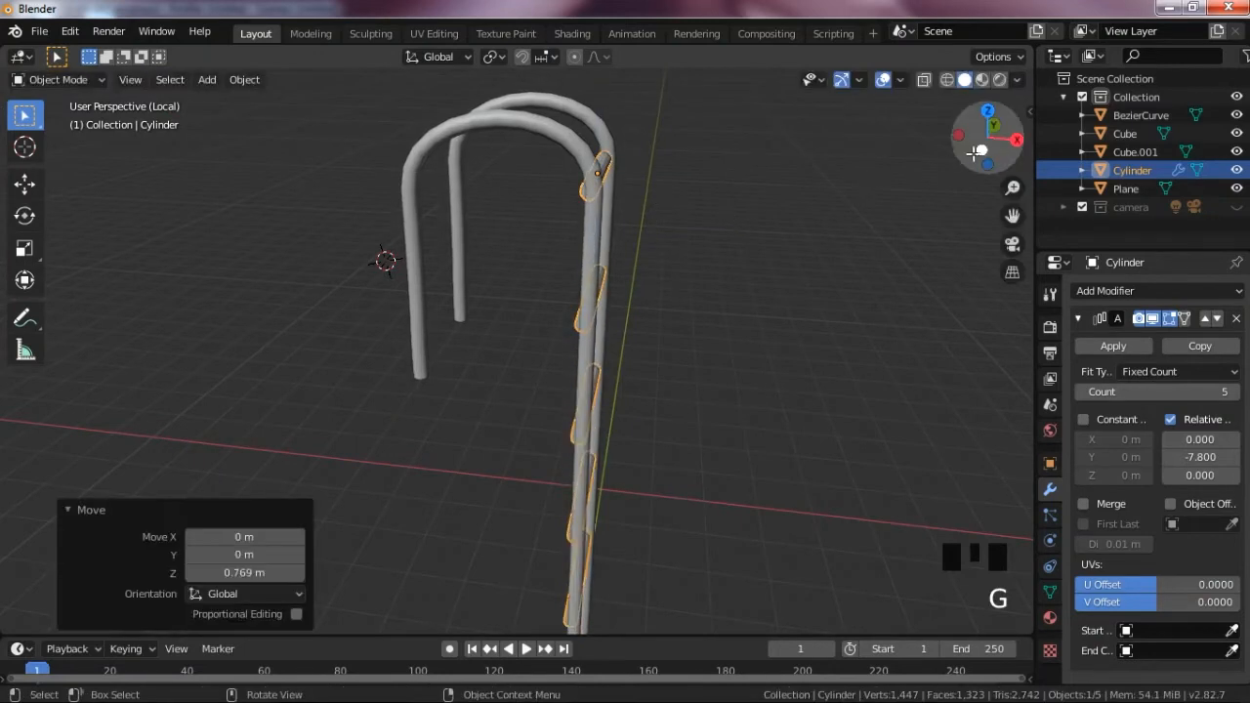
- Raise the array's count to 6 to add another rung at the ladder's lower end
left_click_drag(981, 142, 908, 149)
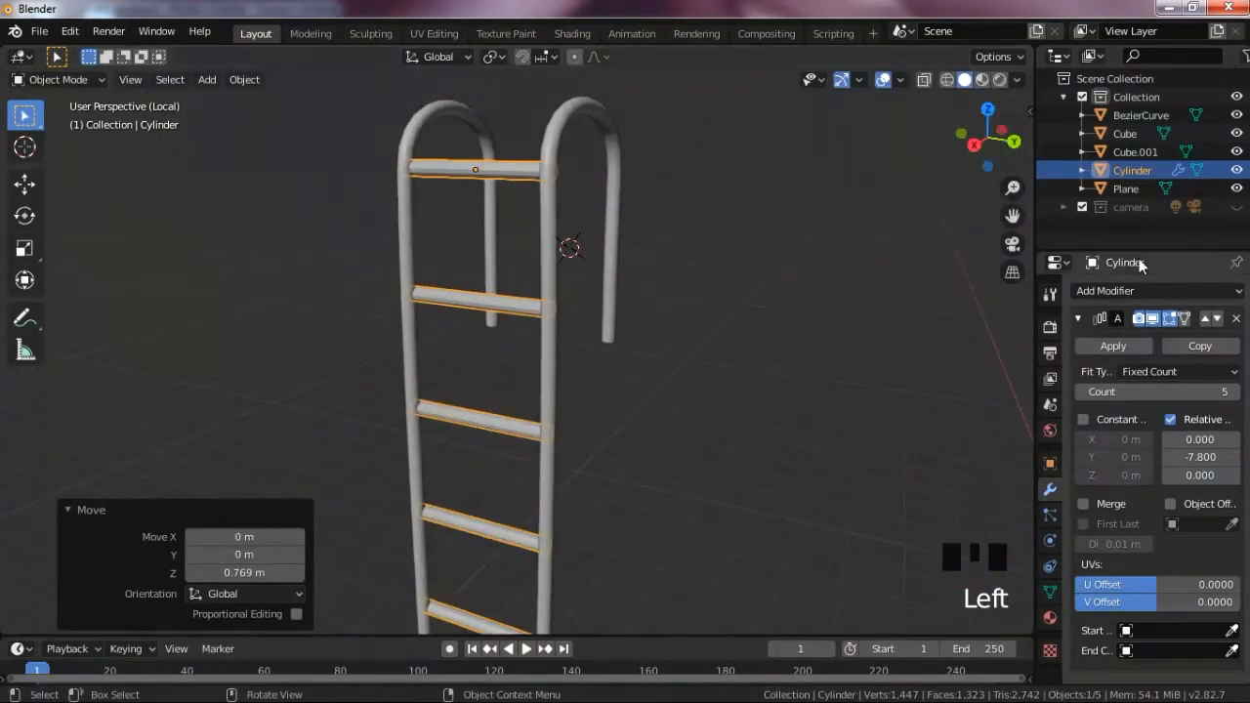
left_click(1234, 392)
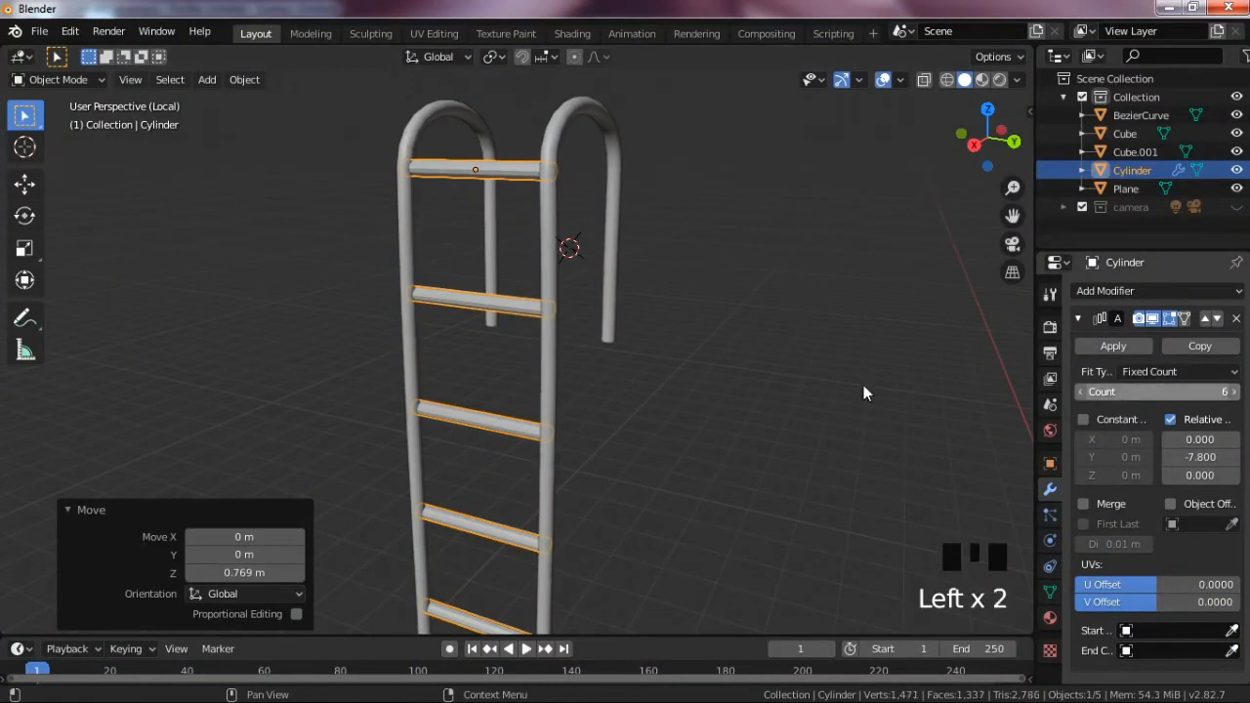
scroll(864, 385, "down", 4)
- Deselect the rungs, check them from the side, and apply their Array modifier
left_click_drag(971, 158, 832, 156)
left_click(779, 237)
scroll(778, 246, "up", 3)
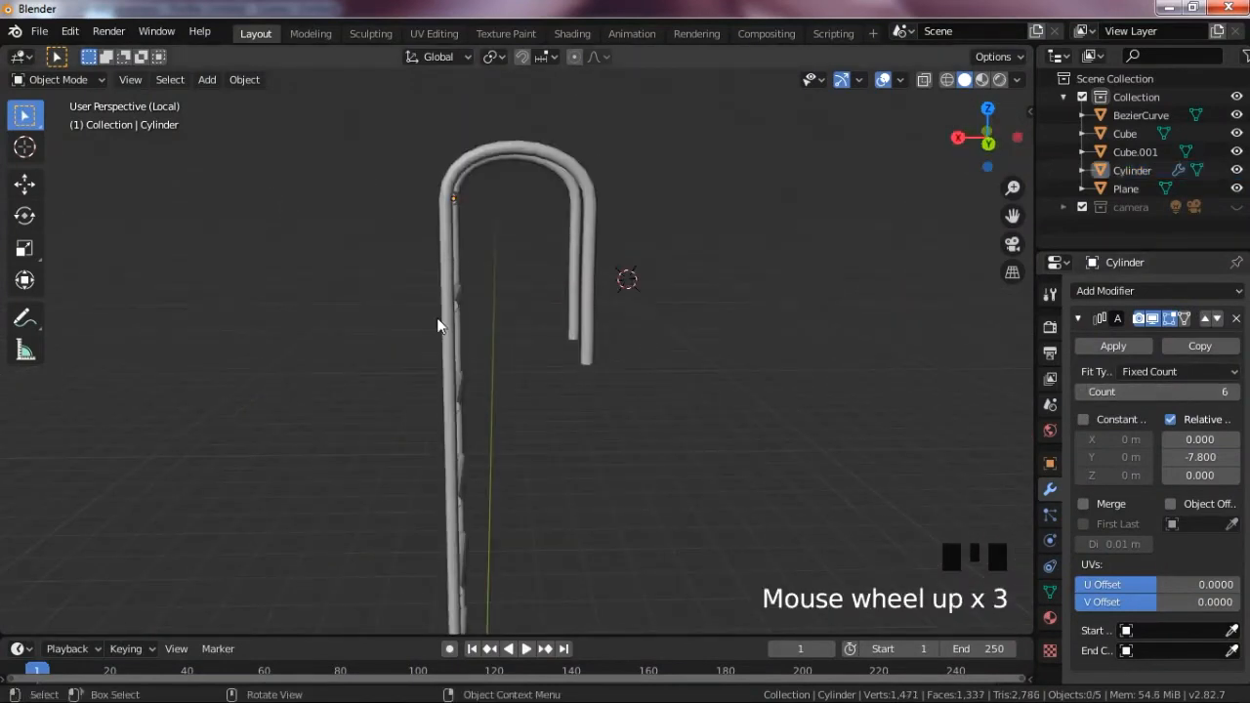
left_click(977, 132)
left_click(1086, 345)
scroll(555, 212, "up", 3)
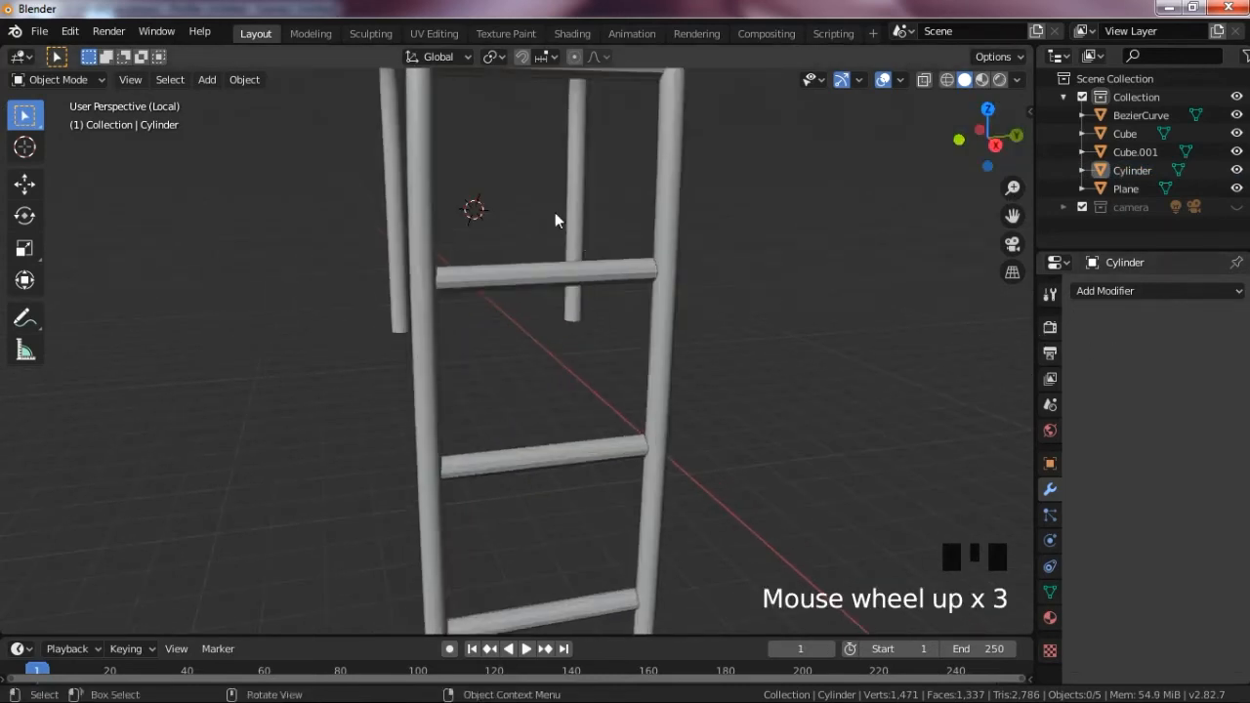
- Join the rungs with the BezierCurve rails into one ladder object and deselect it
left_click(577, 264)
left_click(665, 211, "shift")
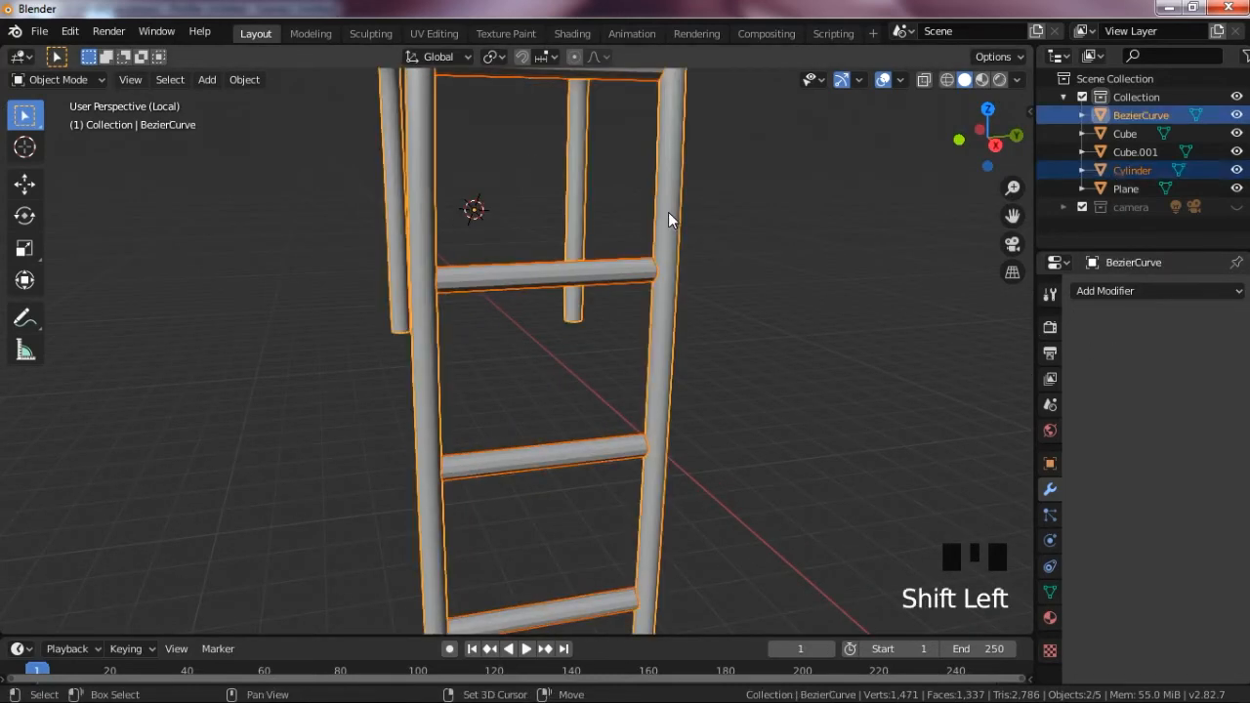
key("ctrl+j")
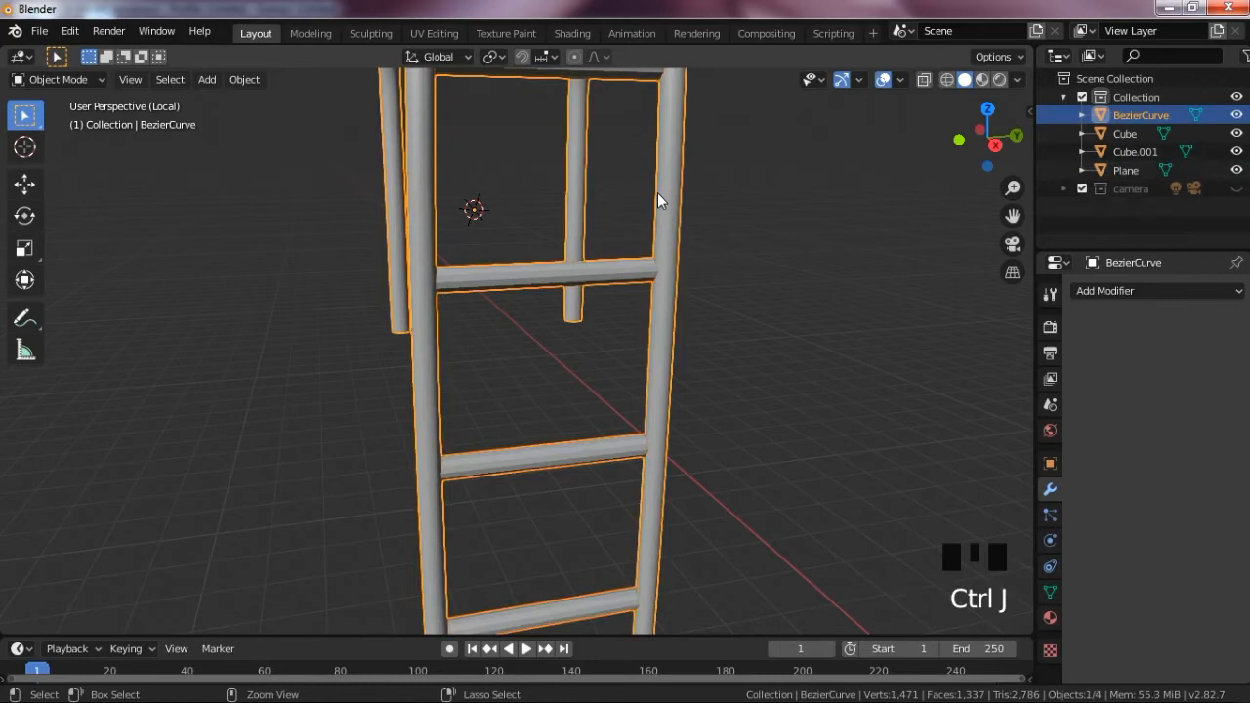
left_click(782, 256)
scroll(750, 273, "down", 5)
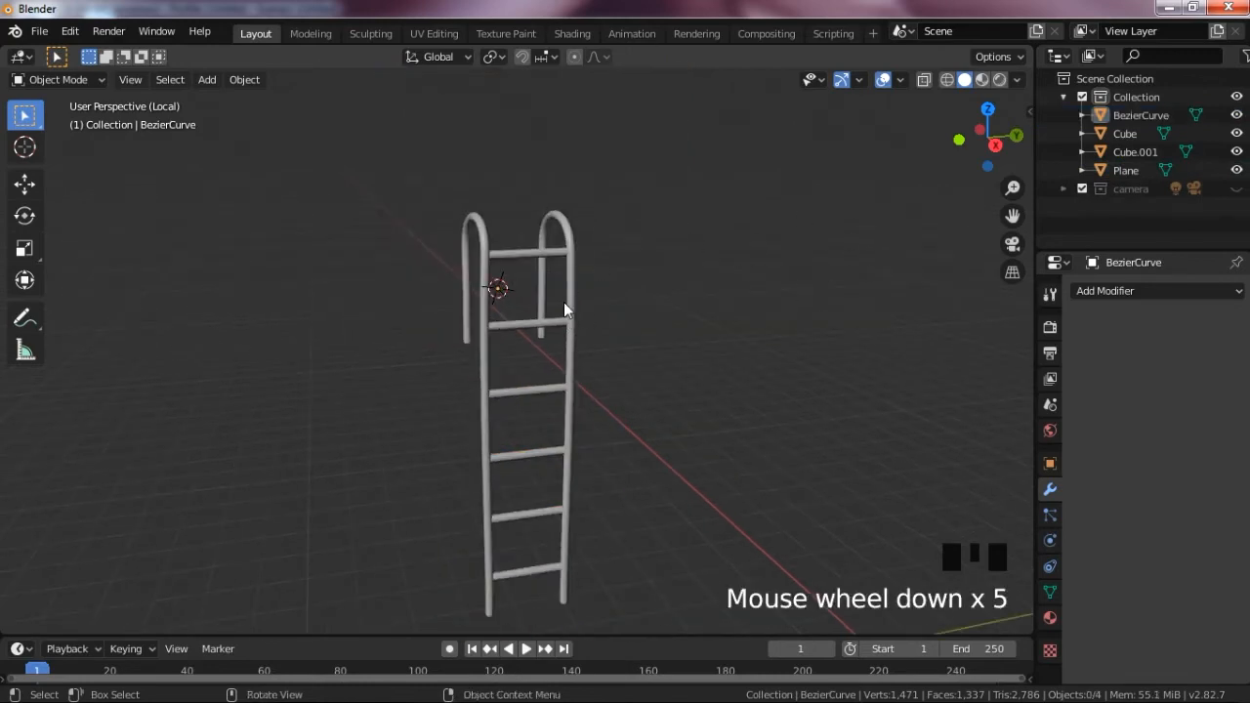
- Leave local view to show the ladder together with the whole pool scene
key("KP_Divide")
scroll(558, 270, "down", 7)
scroll(759, 330, "up", 4)
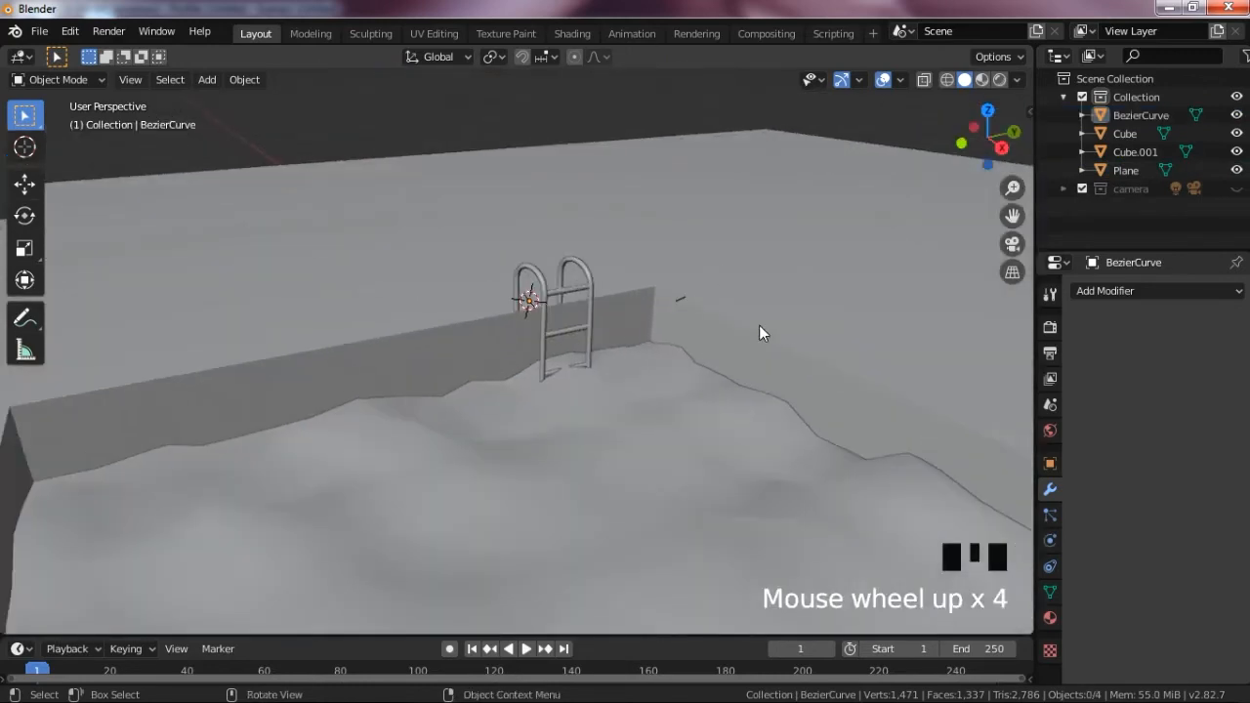
- Examine the ladder's placement in the pool with X-ray briefly enabled and from several viewing angles
key("alt+z")
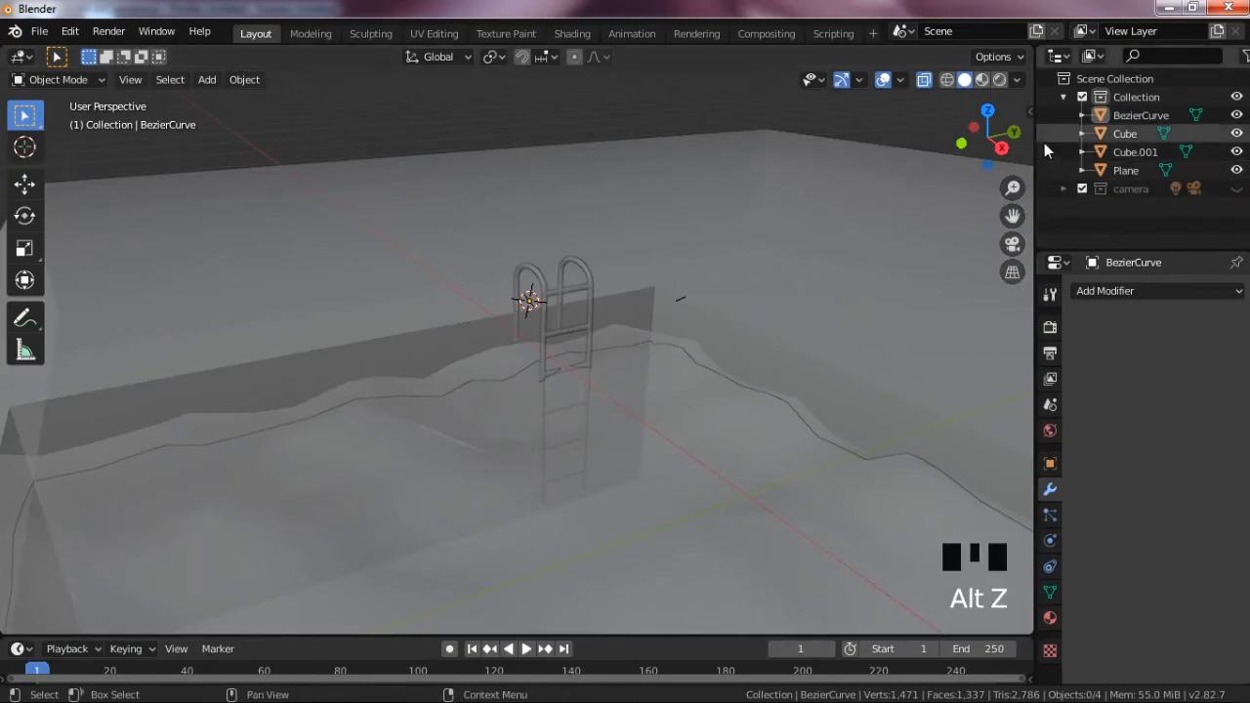
left_click_drag(996, 137, 1211, 72)
key("alt+z")
scroll(721, 237, "down", 2)
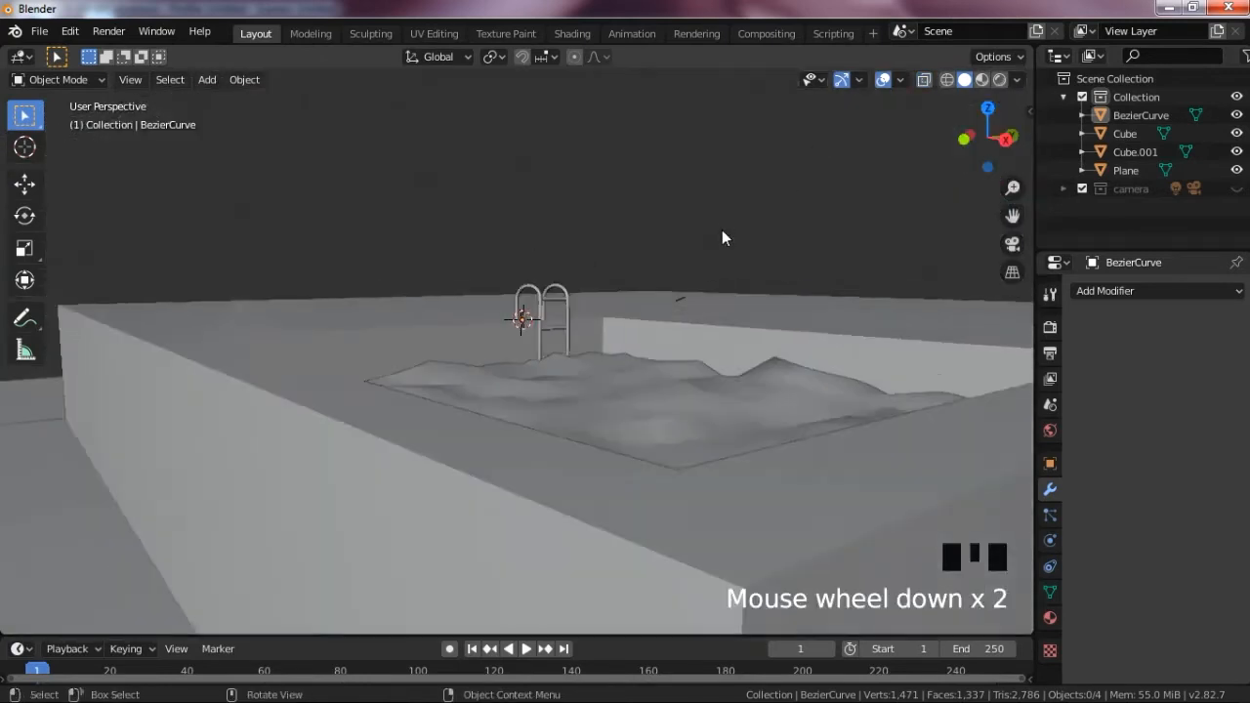
scroll(722, 237, "down", 1)
left_click_drag(987, 137, 948, 130)
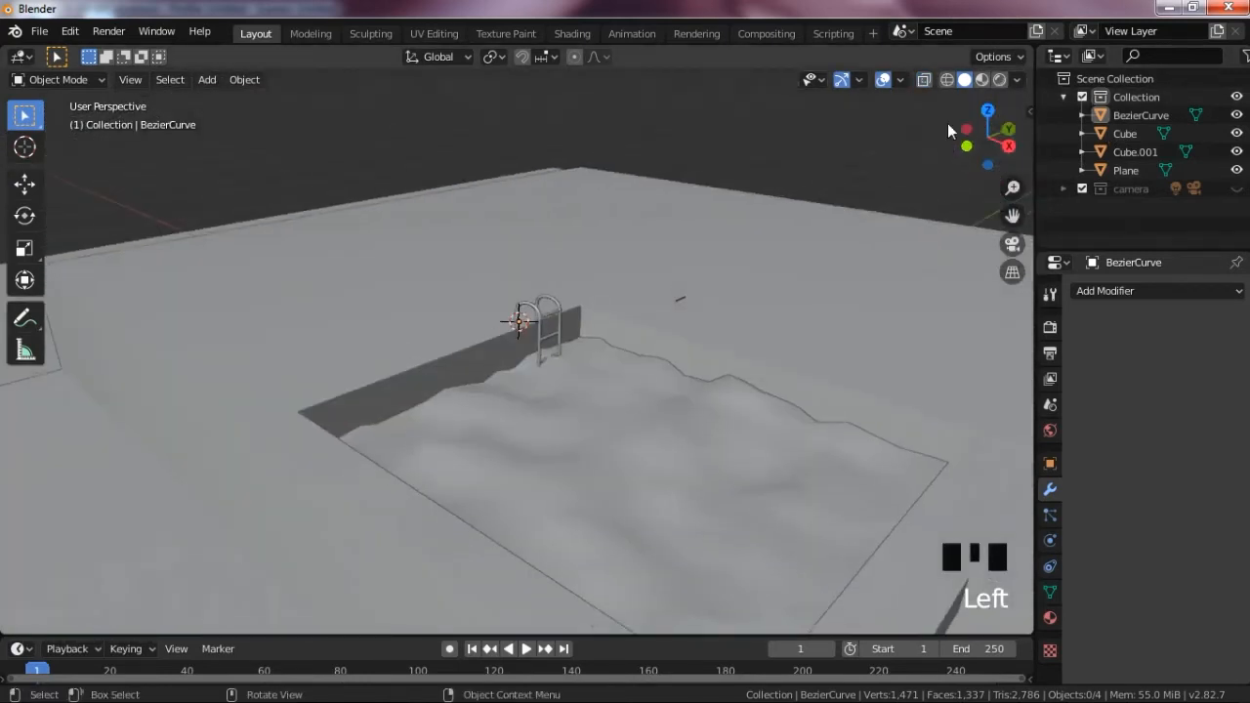
scroll(734, 386, "down", 3)
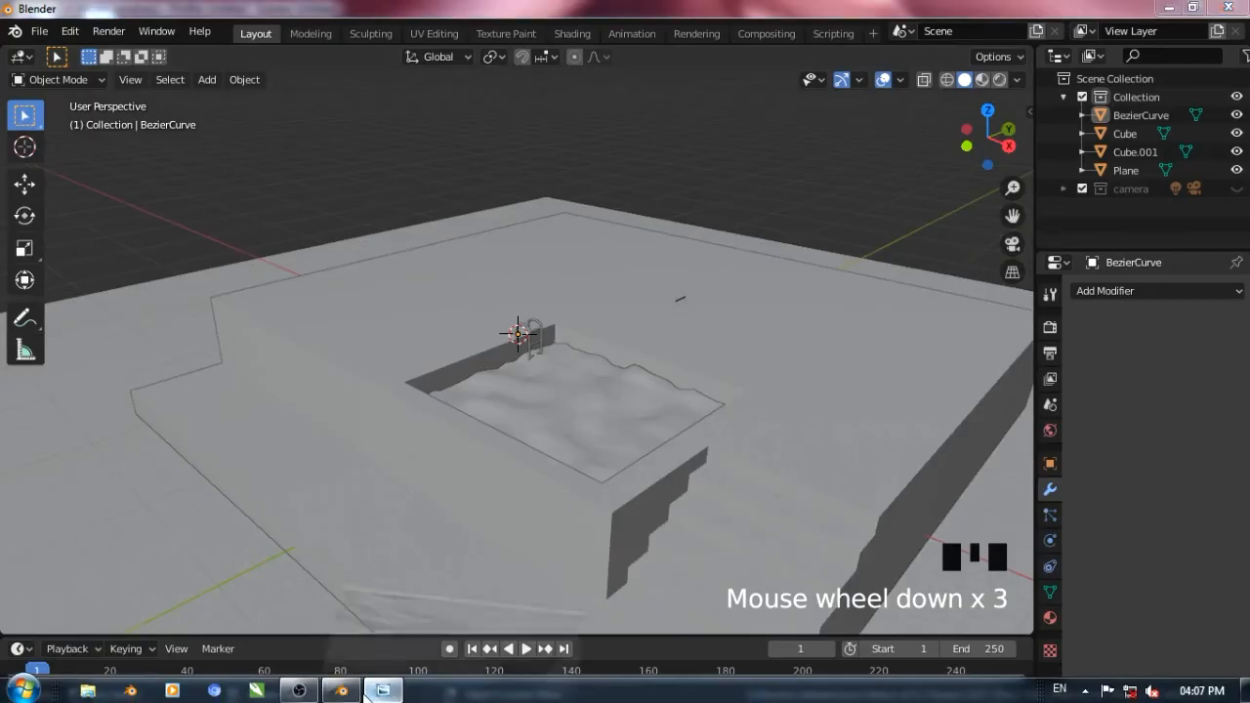
- Switch to Windows Photo Viewer, study the house reference images home1 and home, and return to Blender
left_click(369, 693)
left_click(581, 680)
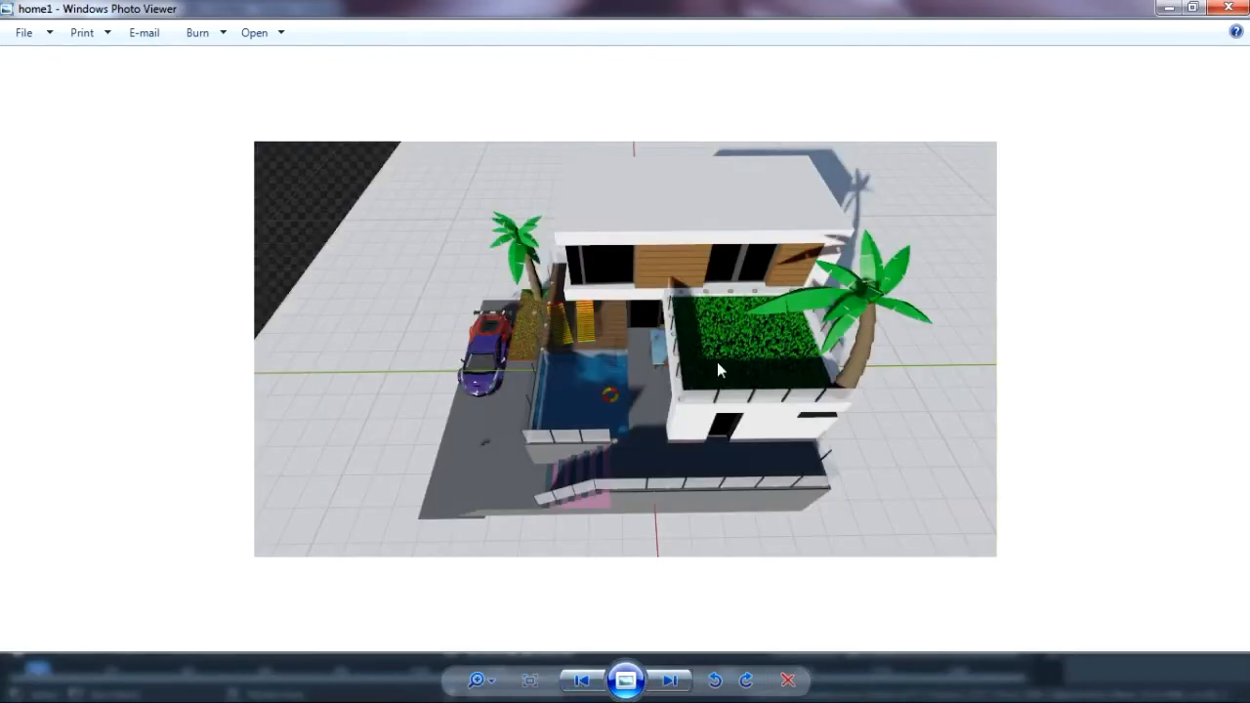
left_click(592, 688)
scroll(690, 350, "up", 2)
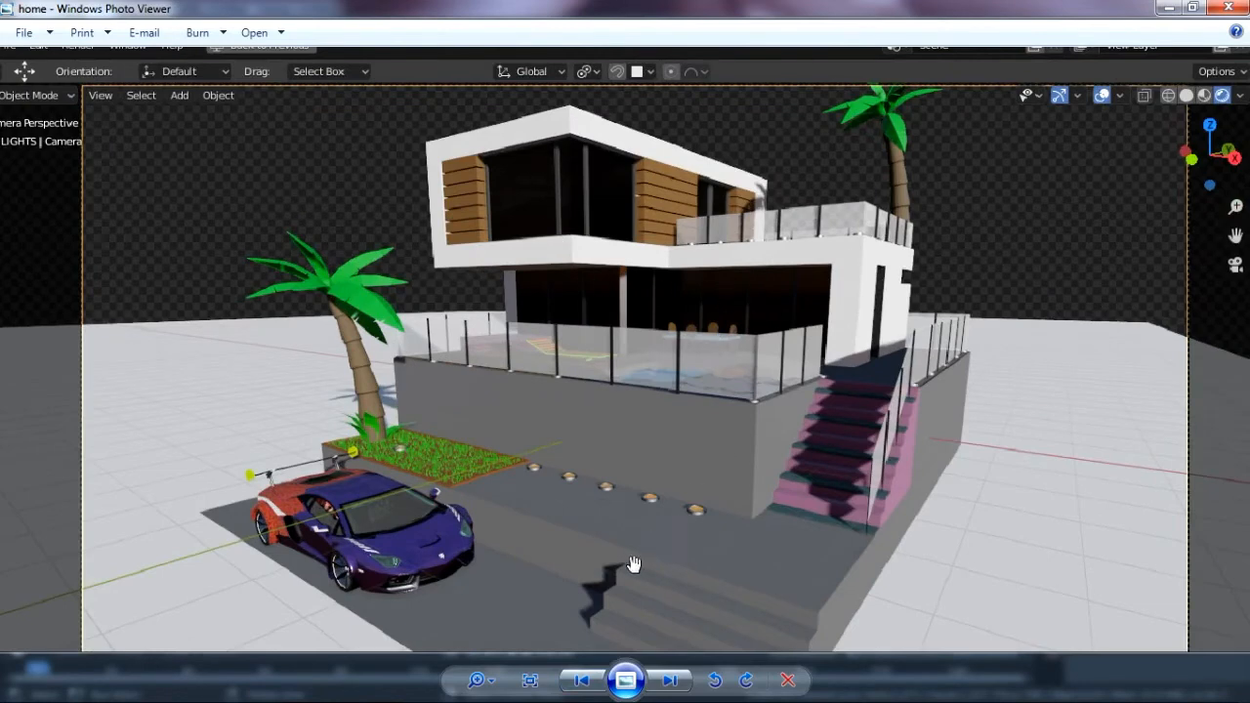
left_click(1176, 8)
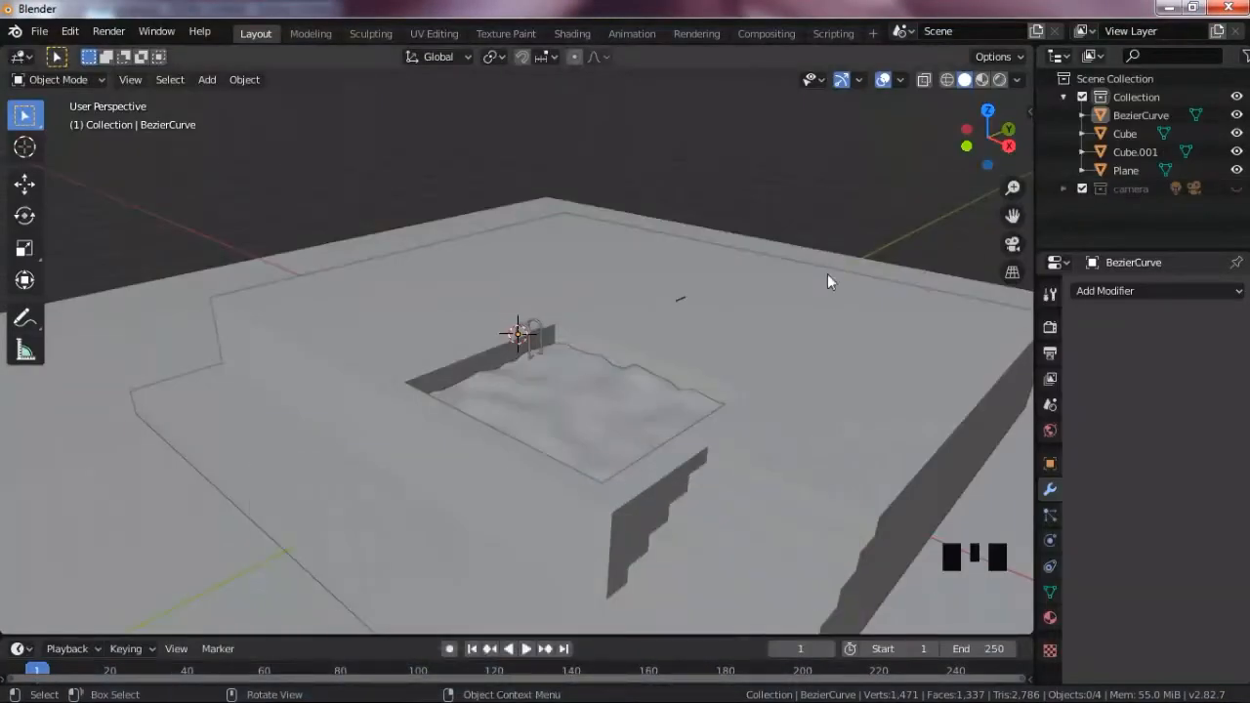
- Select the Cube foundation block around the pool, staying in Object Mode
left_click(770, 312)
key("Tab")
key("Tab")
left_click(773, 300)
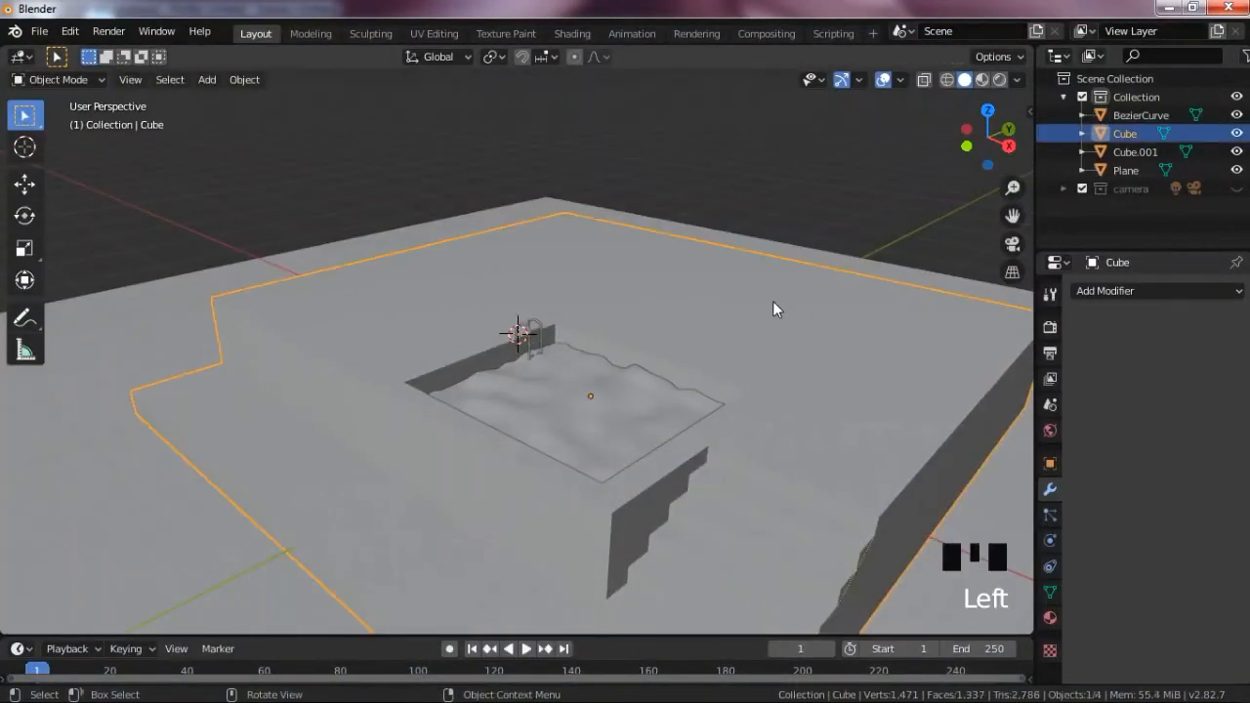
- Add one loop cut across the Cube foundation parallel to X, close behind the pool's edge, slid to a factor of about 0.839
key("Tab")
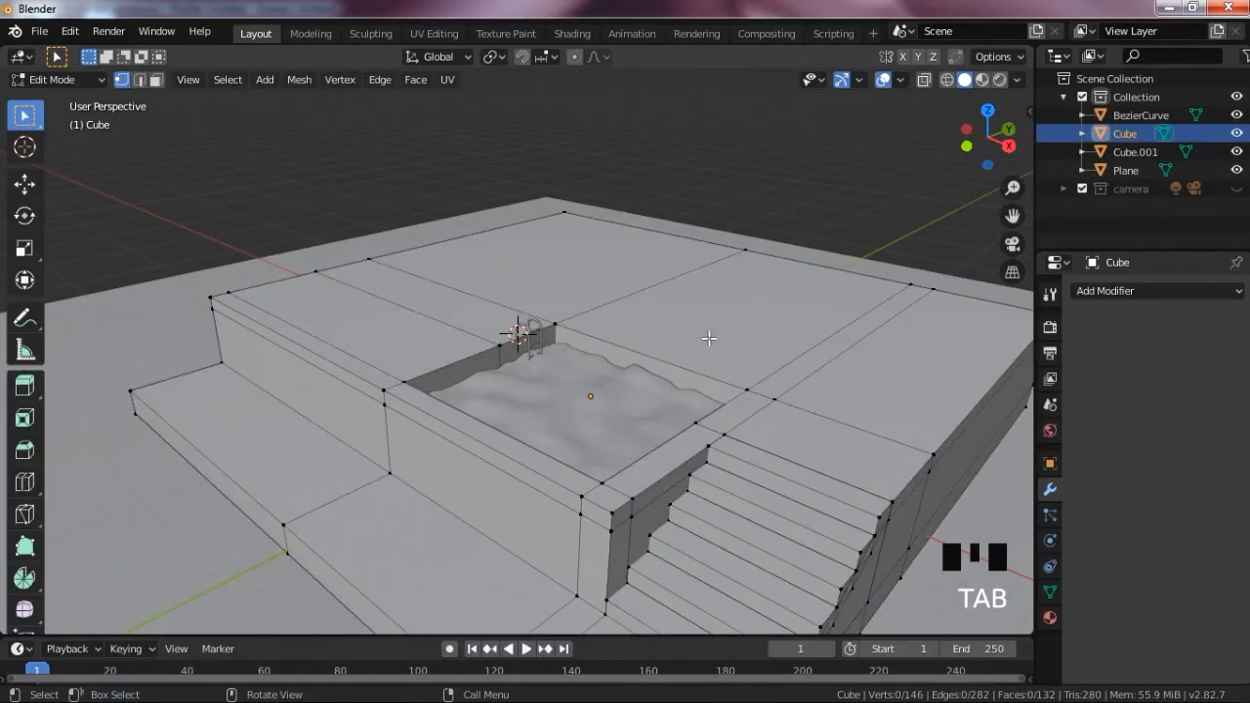
key("3")
left_click(664, 326)
left_click(586, 264, "shift")
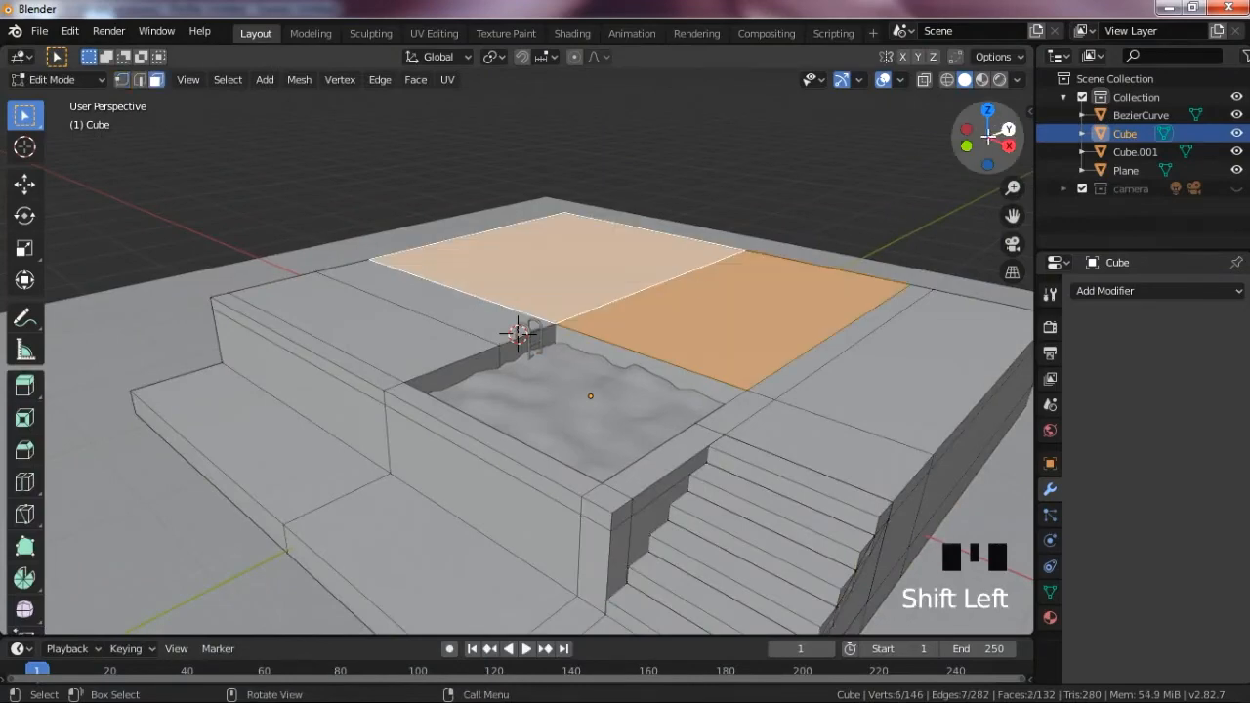
left_click_drag(990, 136, 943, 140)
key("ctrl+r")
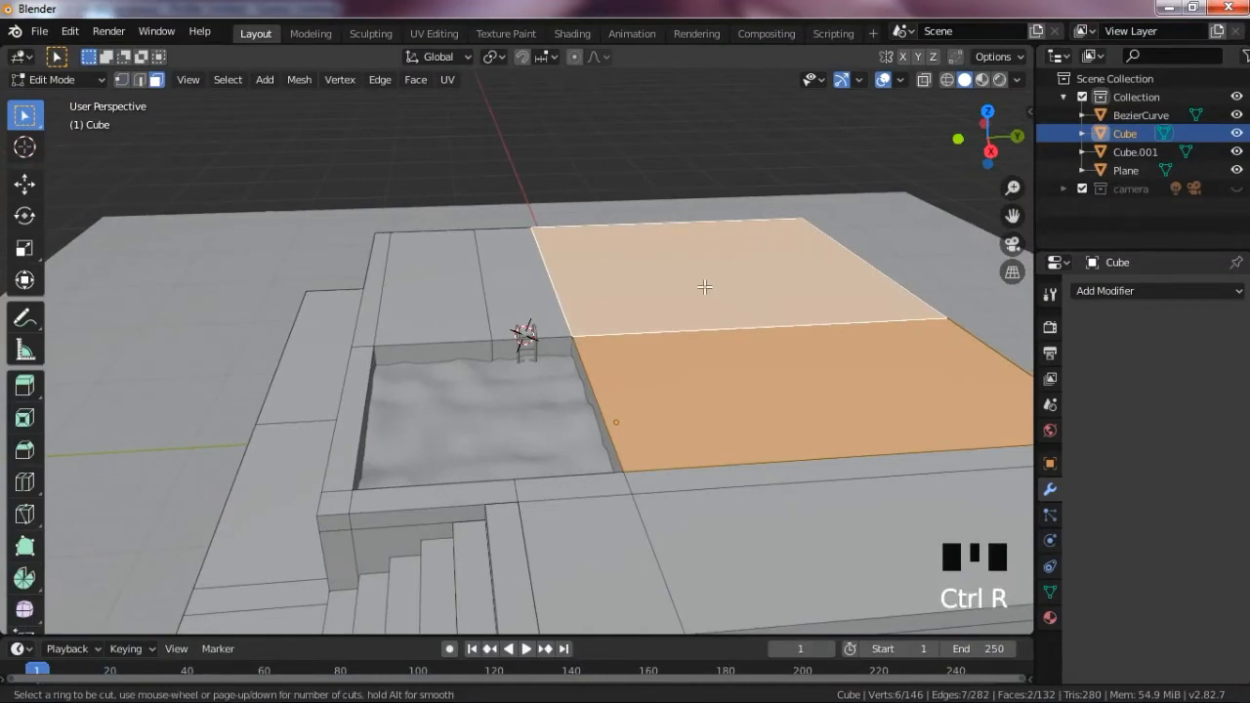
left_click(643, 323)
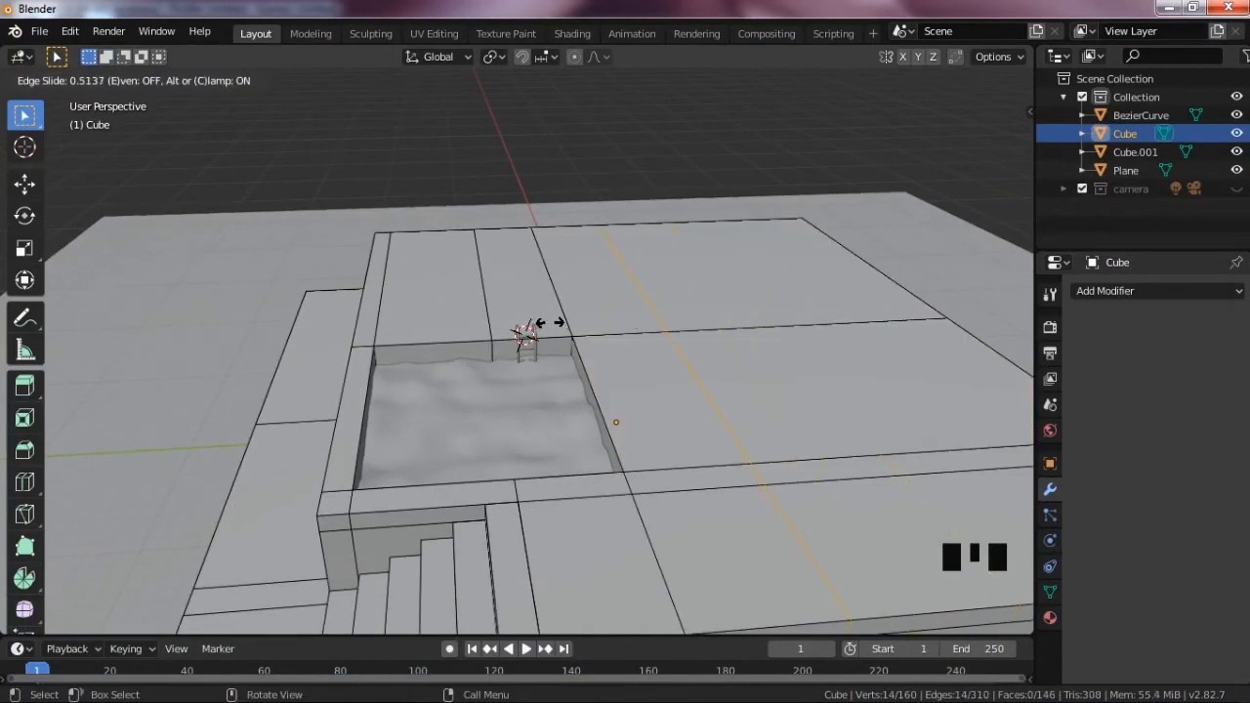
left_click(488, 312)
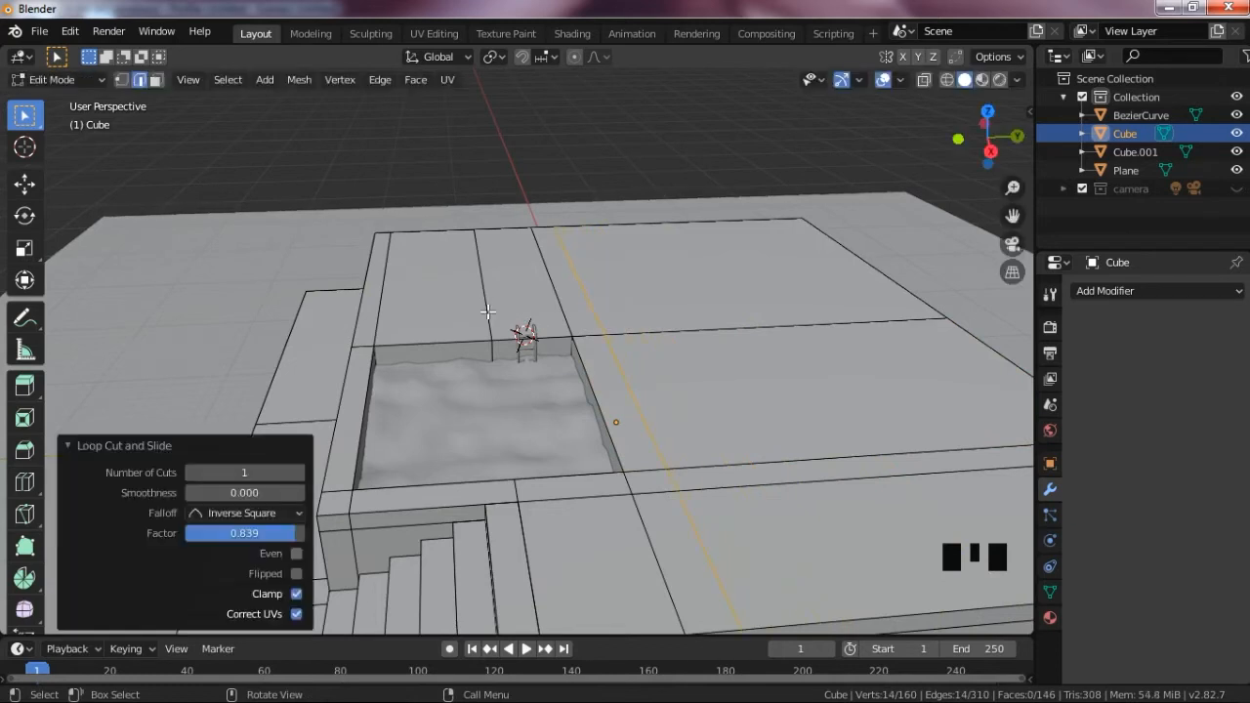
- Add a second parallel loop cut across the terrace farther behind the pool, sliding it from the middle towards the pool
key("ctrl+r")
left_click(722, 313)
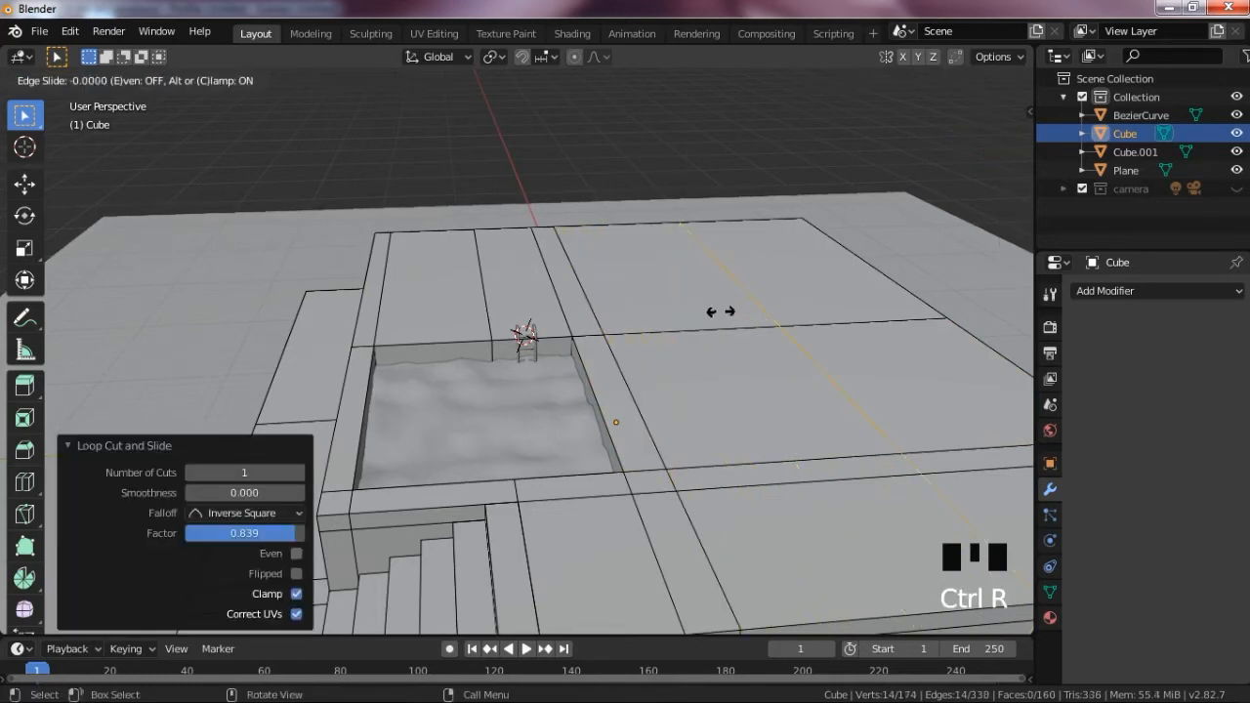
left_click(654, 328)
left_click_drag(998, 219, 789, 259)
- Extrude the three terrace faces forming an L behind the pool upward about 14.2 m to make the house block
key("3")
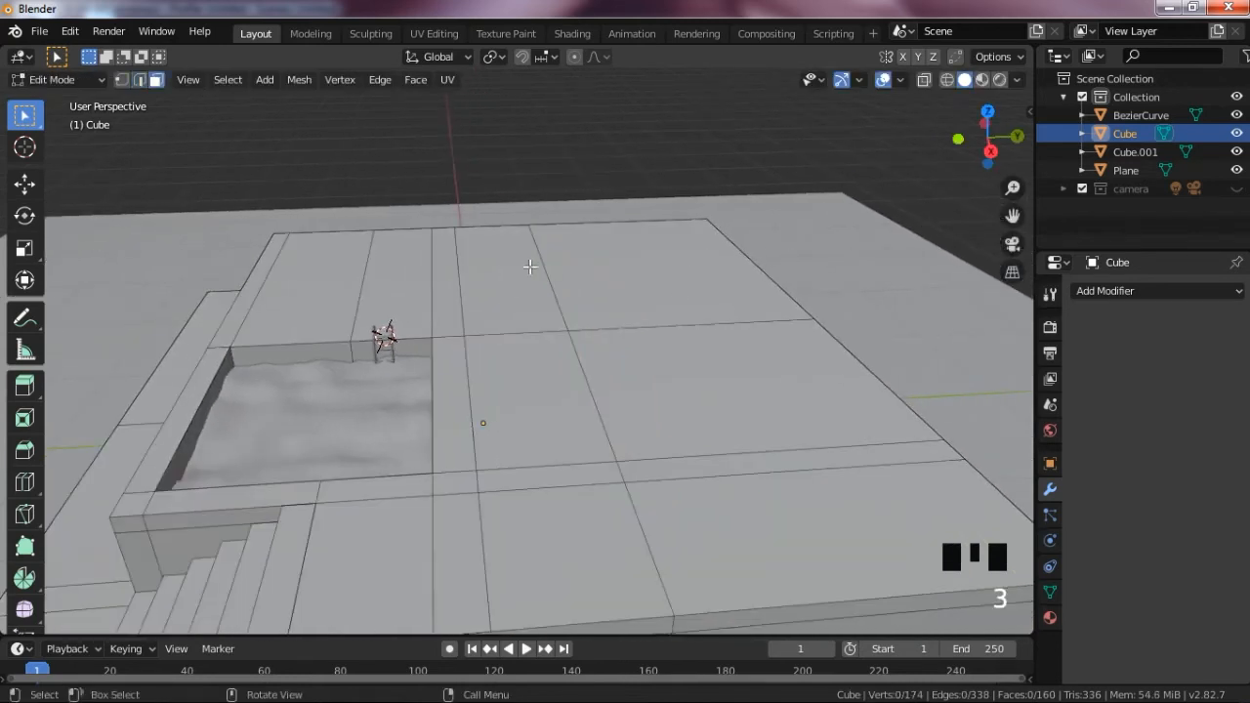
left_click_drag(530, 267, 589, 303)
left_click(717, 382, "shift")
left_click(661, 419, "shift")
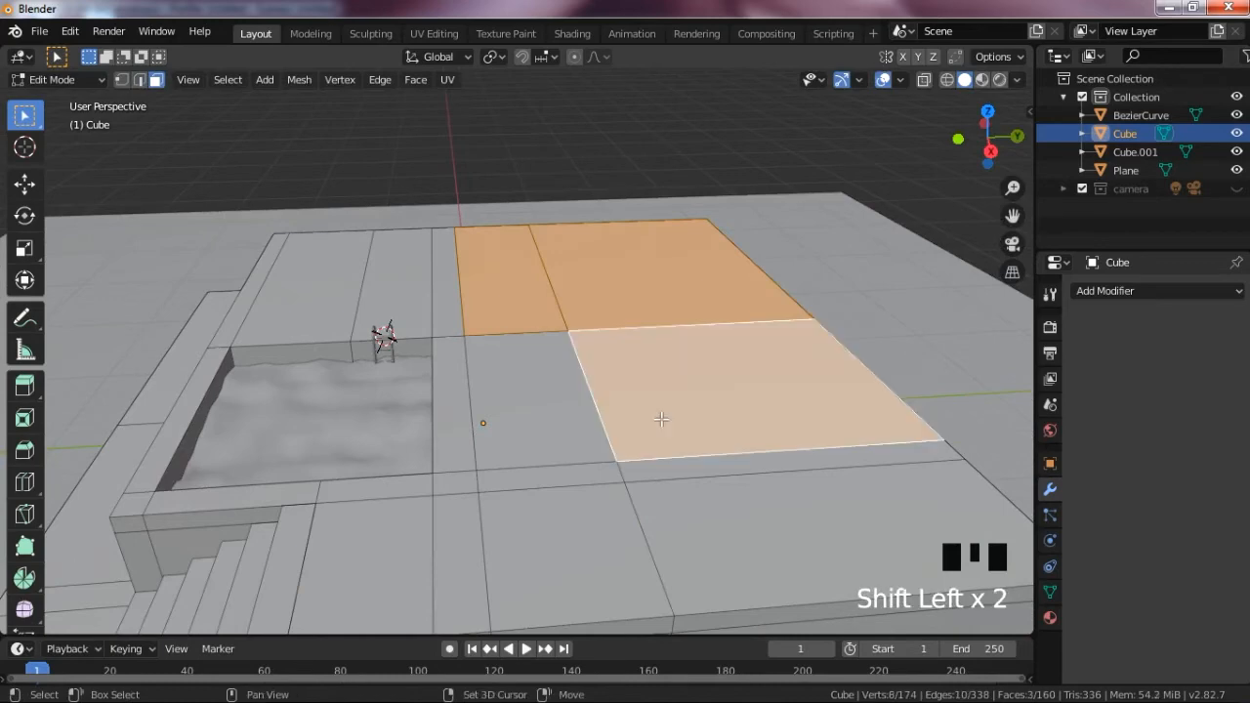
mouse_move(988, 145)
left_mouse_down()
mouse_move(976, 147)
mouse_move(1007, 141)
mouse_move(986, 147)
left_mouse_up()
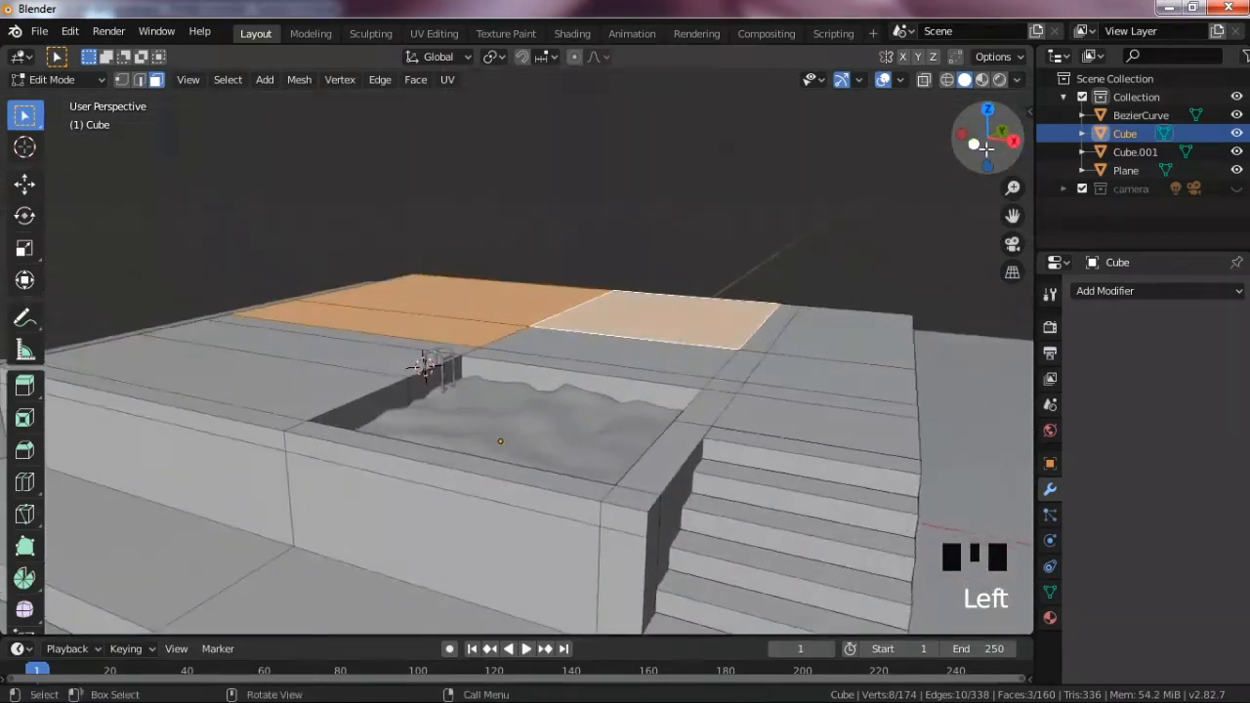
key("e")
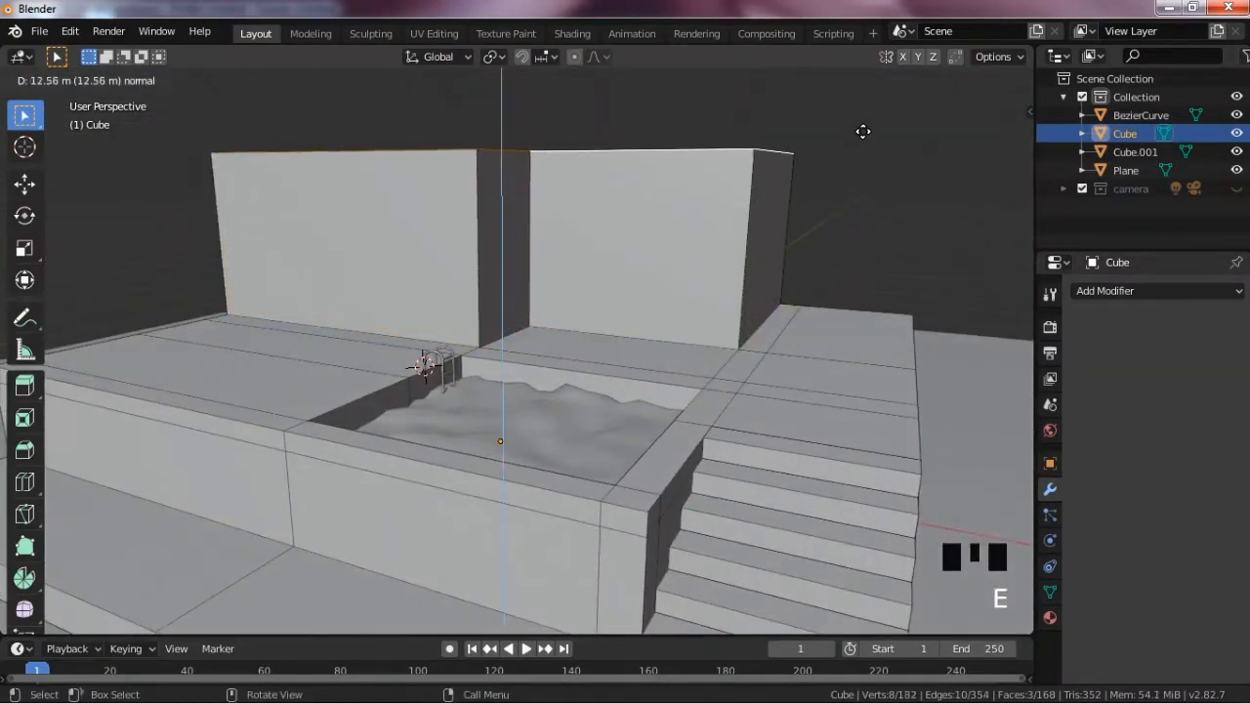
left_click(866, 111)
scroll(865, 111, "down", 2)
left_click_drag(986, 144, 973, 148)
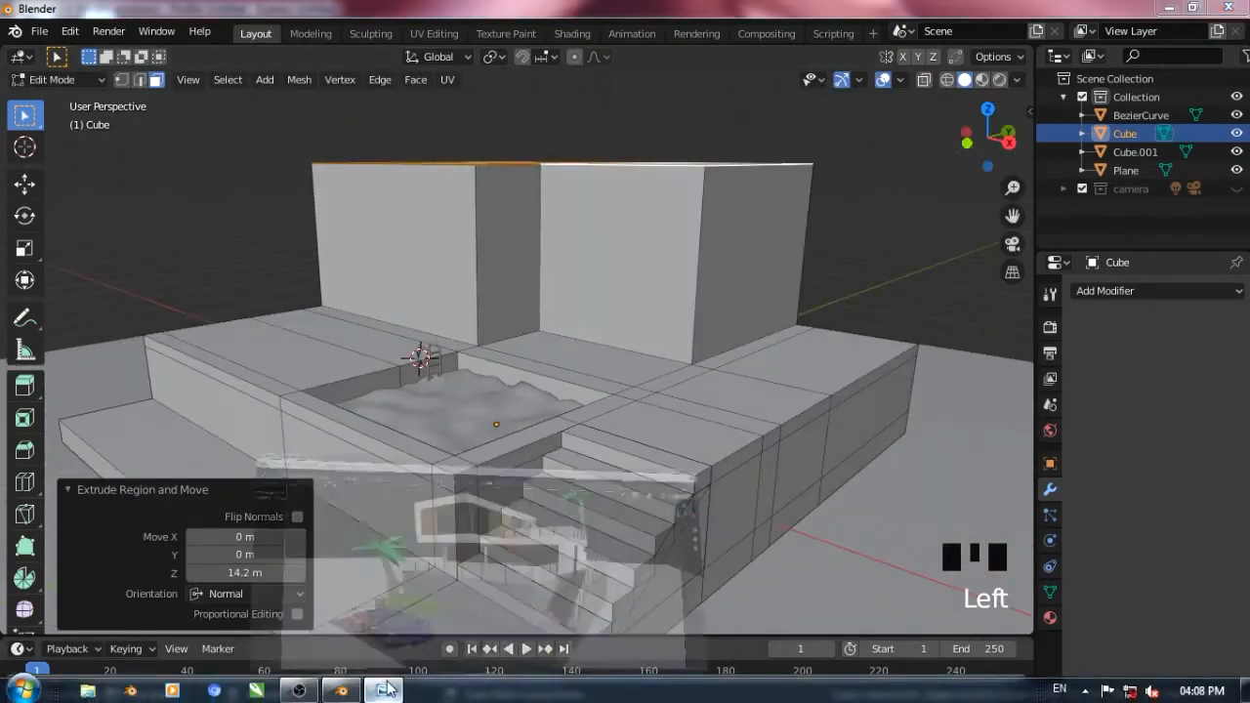
- Compare the extruded house block with the home reference image in Windows Photo Viewer, examining the ground floor and overhanging upper level
left_click(388, 690)
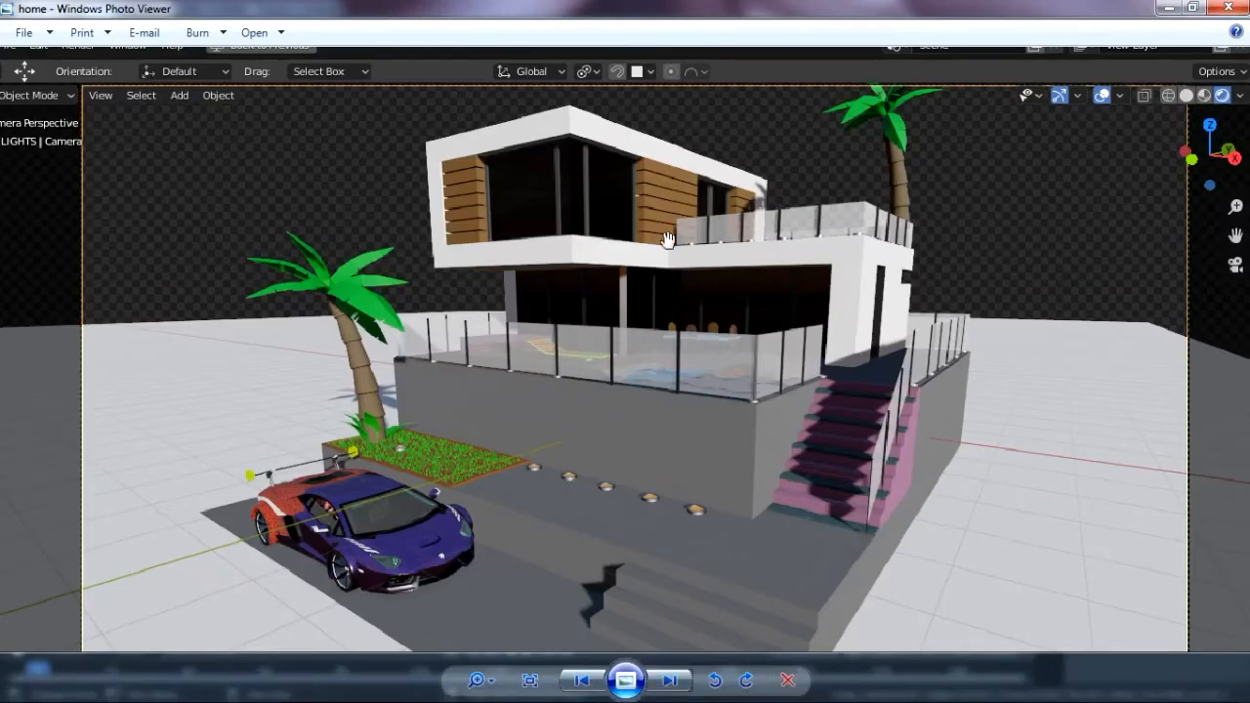
left_click(1166, 8)
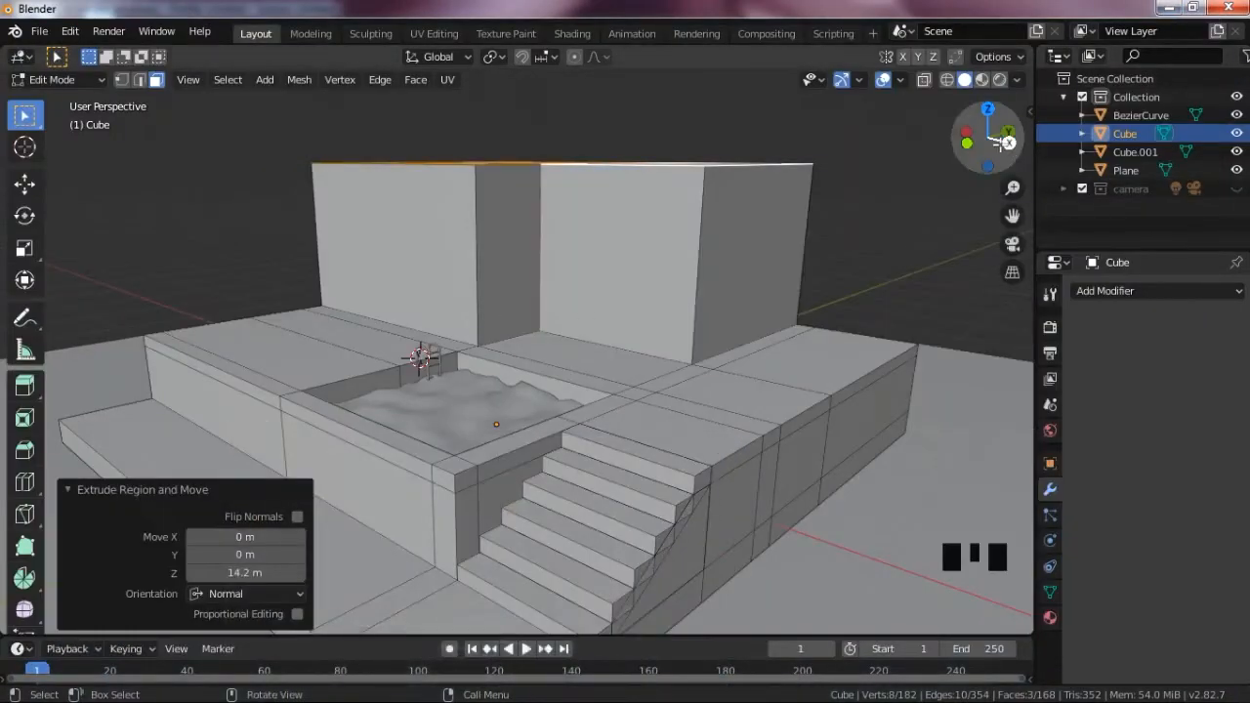
left_click_drag(1003, 143, 977, 144)
middle_click_drag(635, 391, 420, 391)
left_click(393, 691)
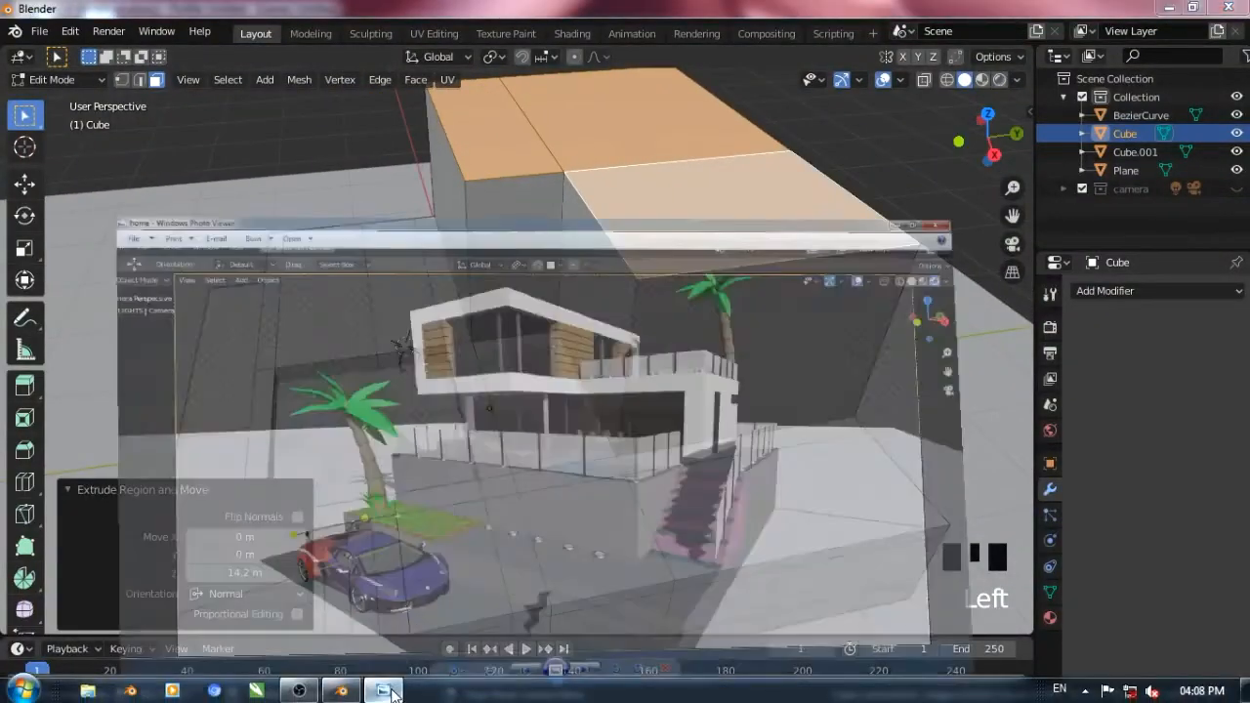
scroll(711, 381, "up", 4)
scroll(711, 380, "down", 4)
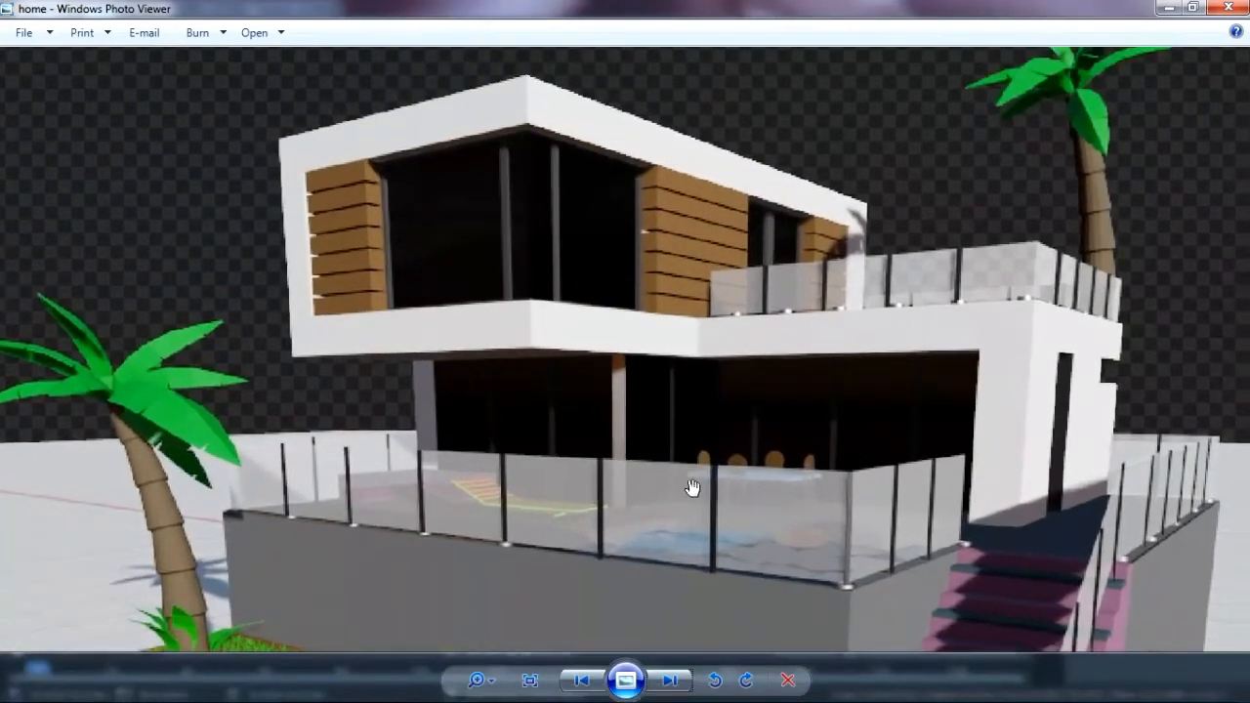
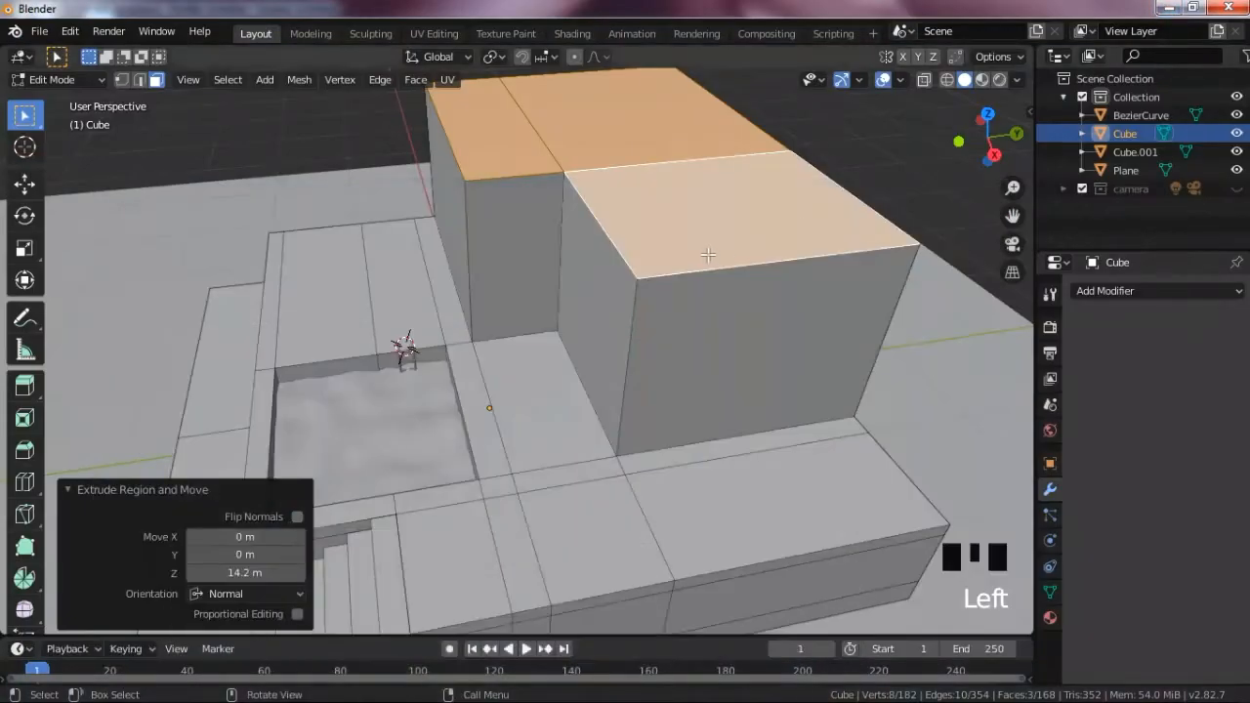
- Reselect the three top faces of the L-shaped house block and extrude them in place with no offset
scroll(910, 186, "down", 5)
left_click(939, 138)
left_click_drag(976, 137, 1069, 195)
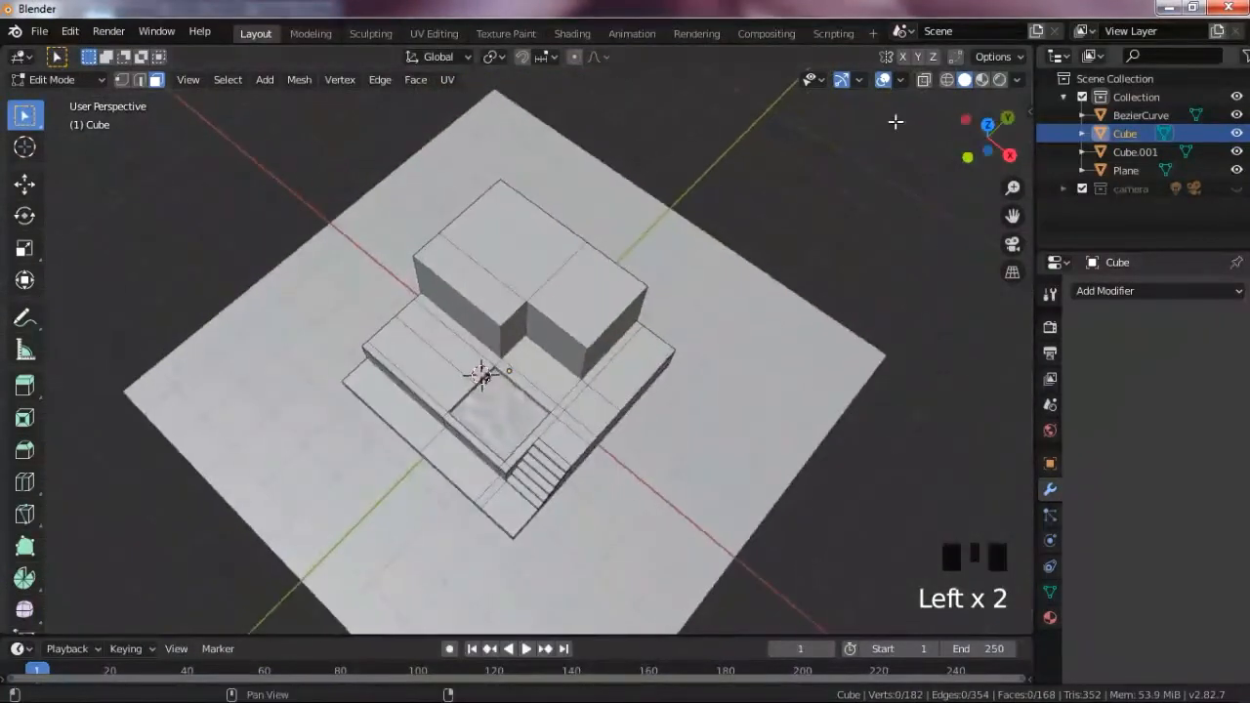
scroll(368, 240, "up", 4)
left_click(414, 207)
left_click(469, 122, "shift")
left_click(733, 230, "shift")
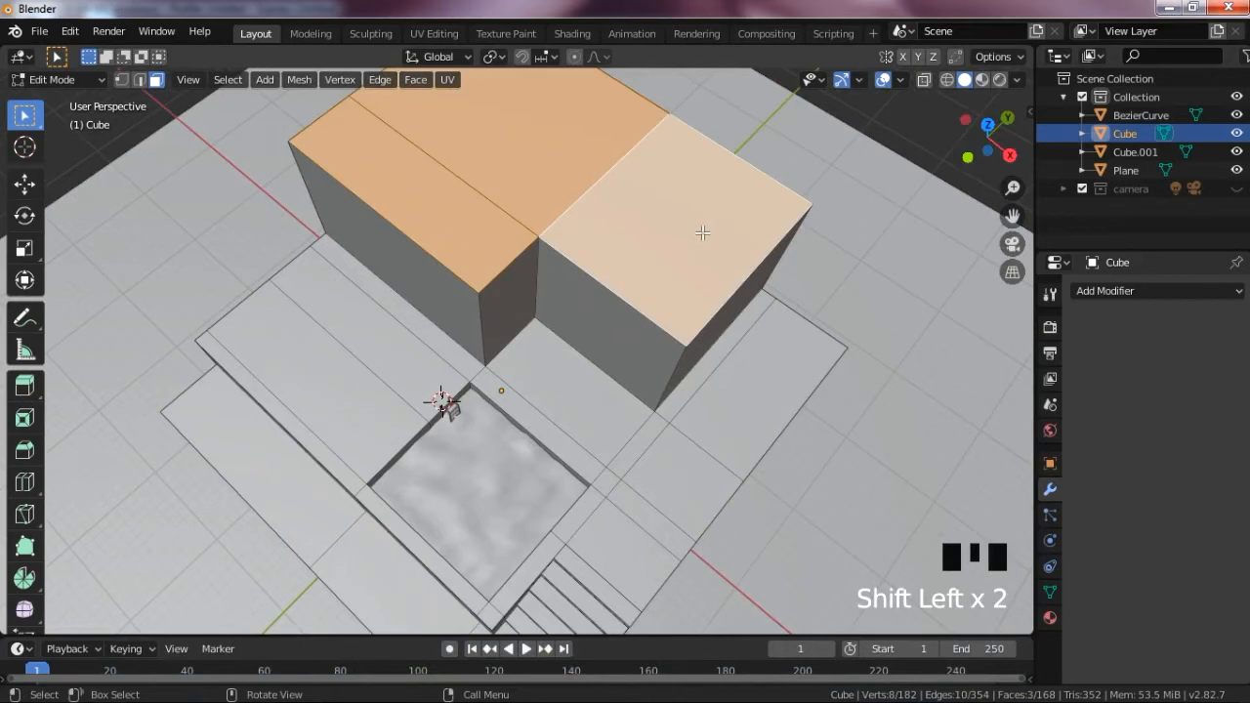
scroll(703, 232, "down", 1)
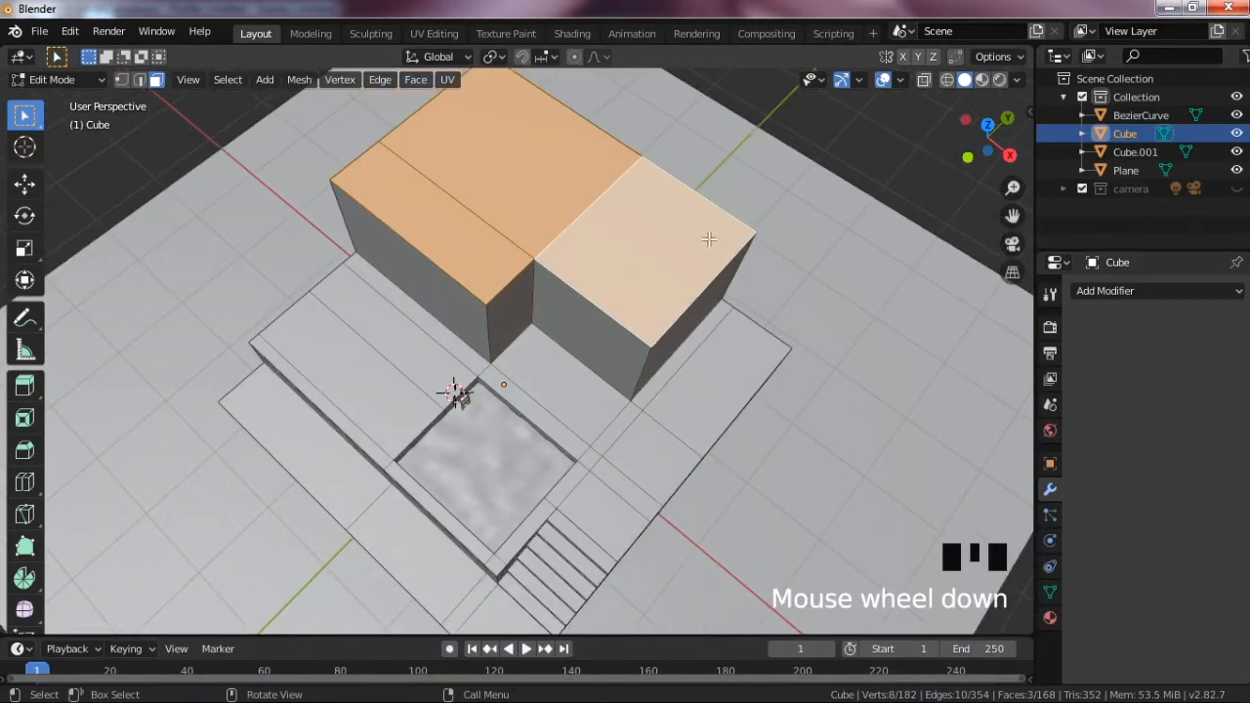
key("e")
right_click(750, 270)
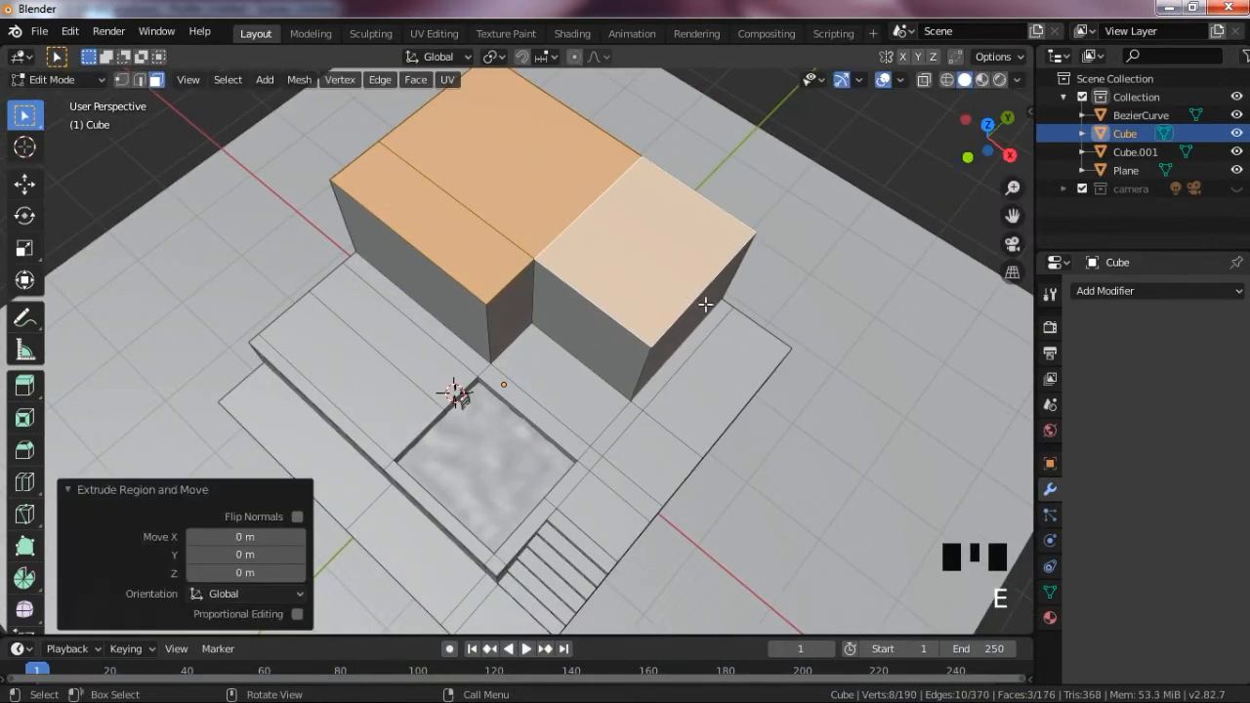
key("s")
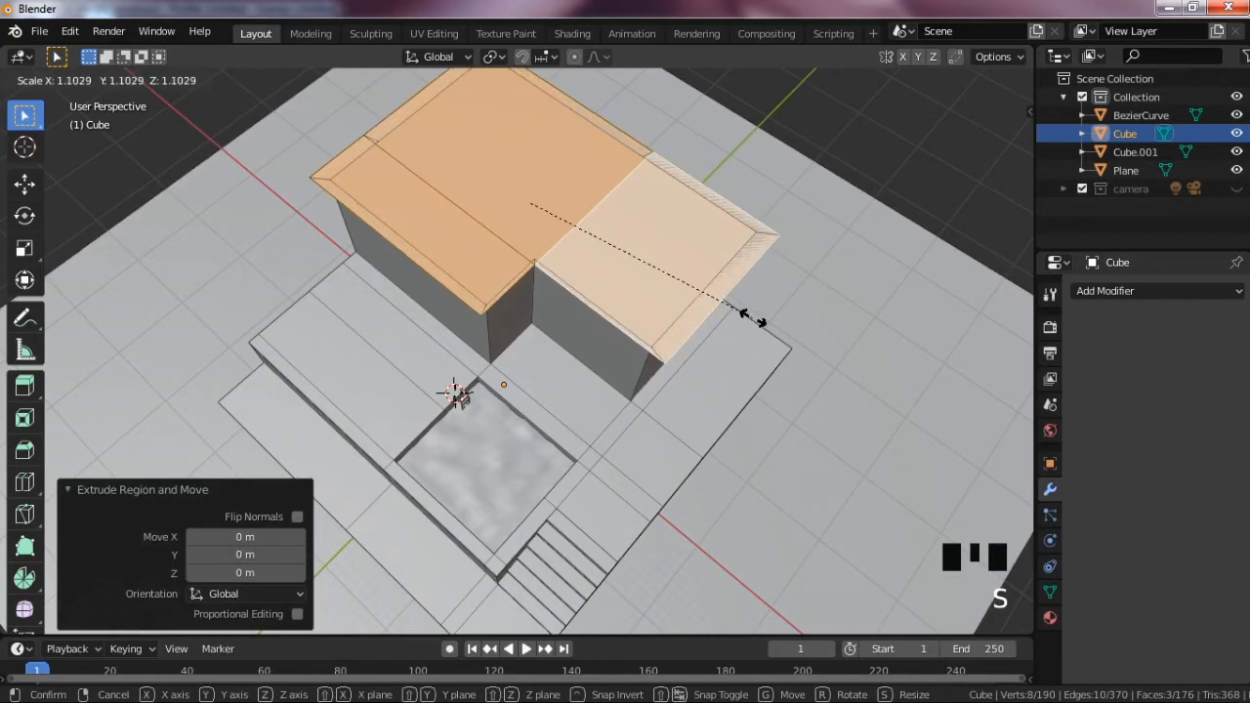
right_click(752, 319)
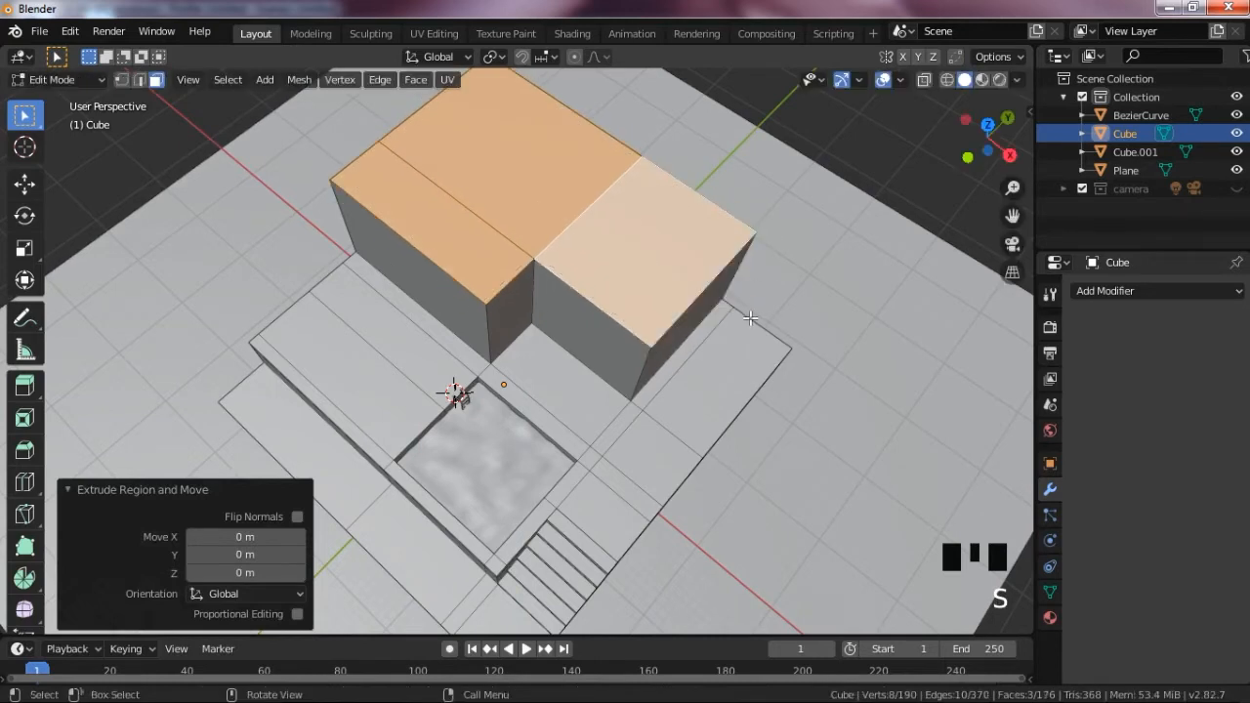
- Apply the Cube's scale in Object Mode and return to editing its mesh
key("Tab")
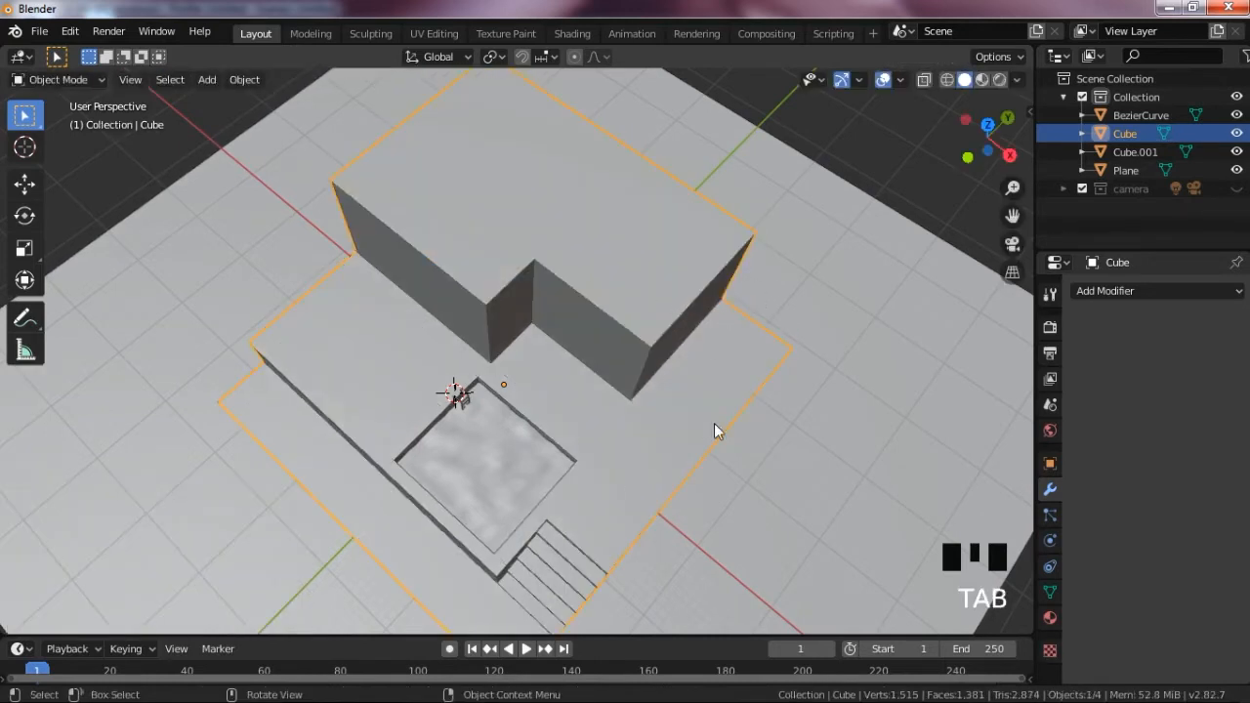
left_click_drag(984, 156, 952, 145)
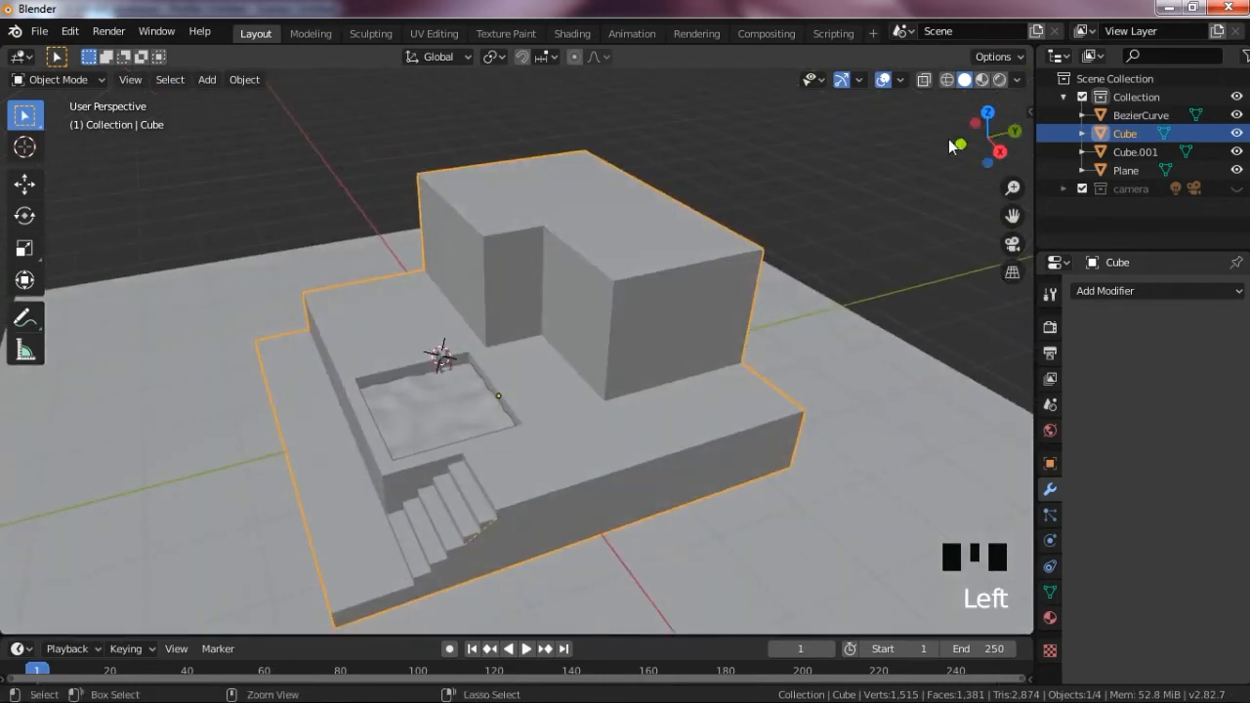
key("ctrl+a")
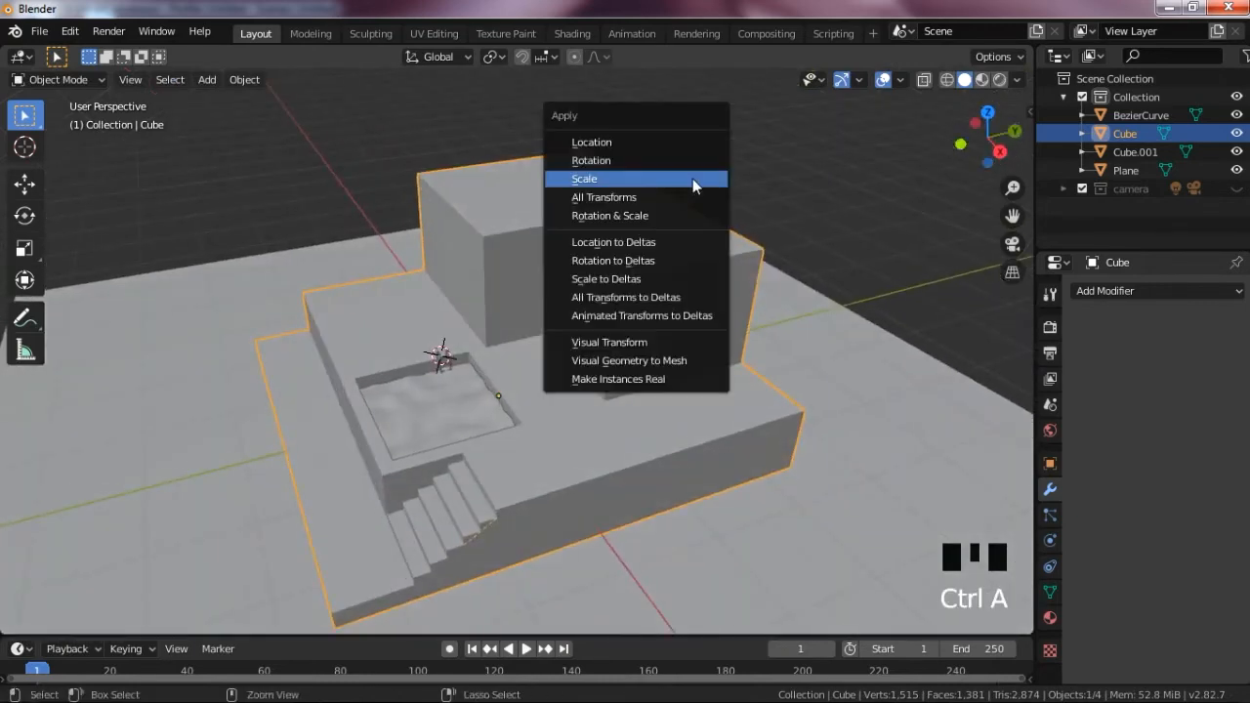
left_click(618, 179)
key("Tab")
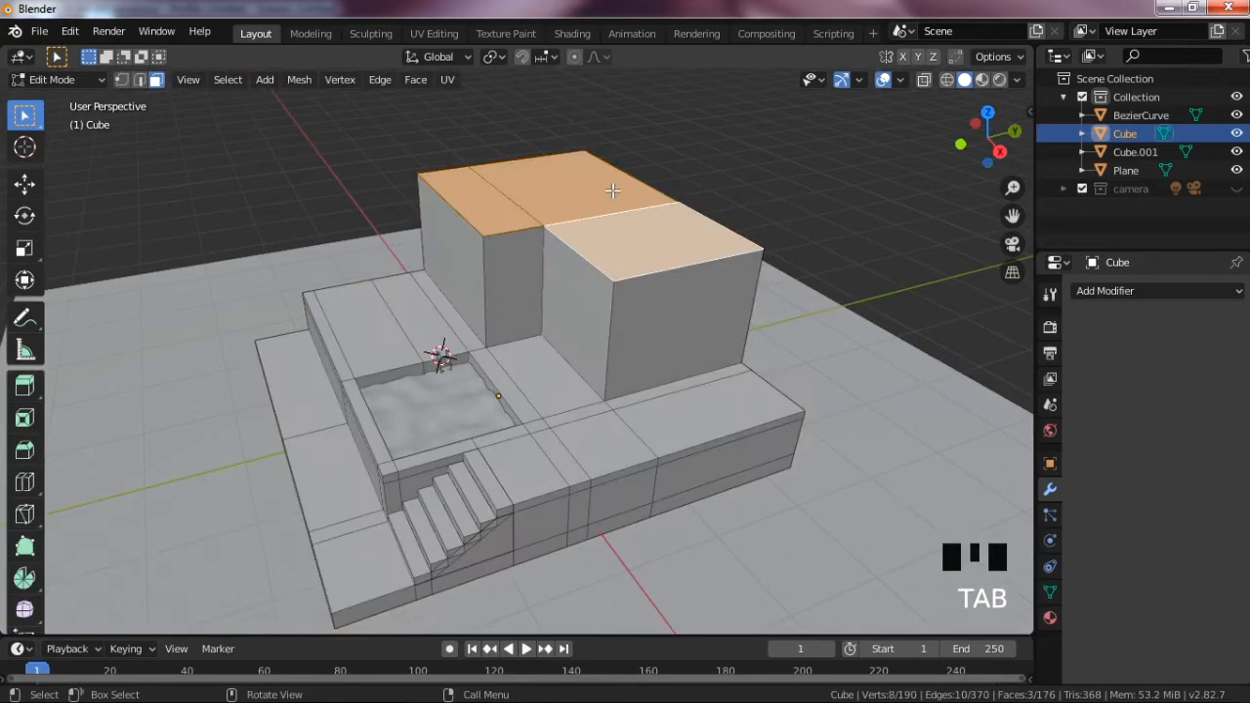
- Scale the extruded roof faces to about 1.167 and move them about 0.921 m along X in top view
key("s")
left_click(663, 193)
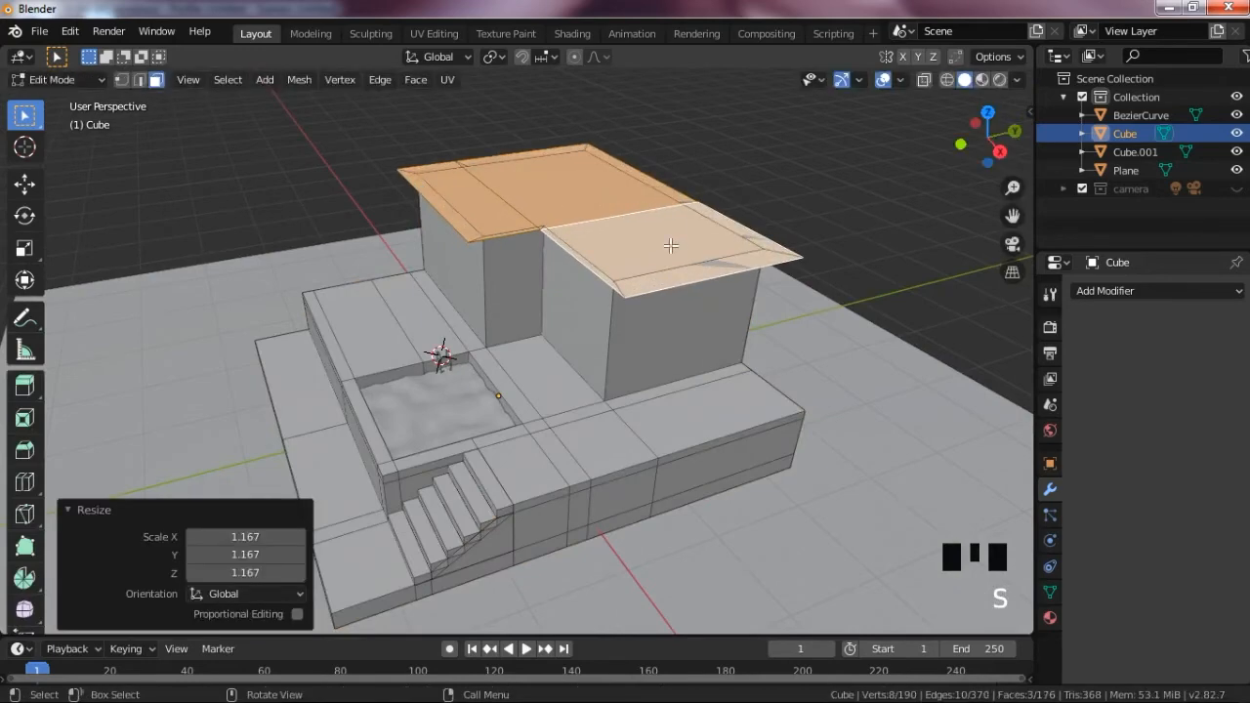
key("KP_7")
scroll(567, 359, "up", 1)
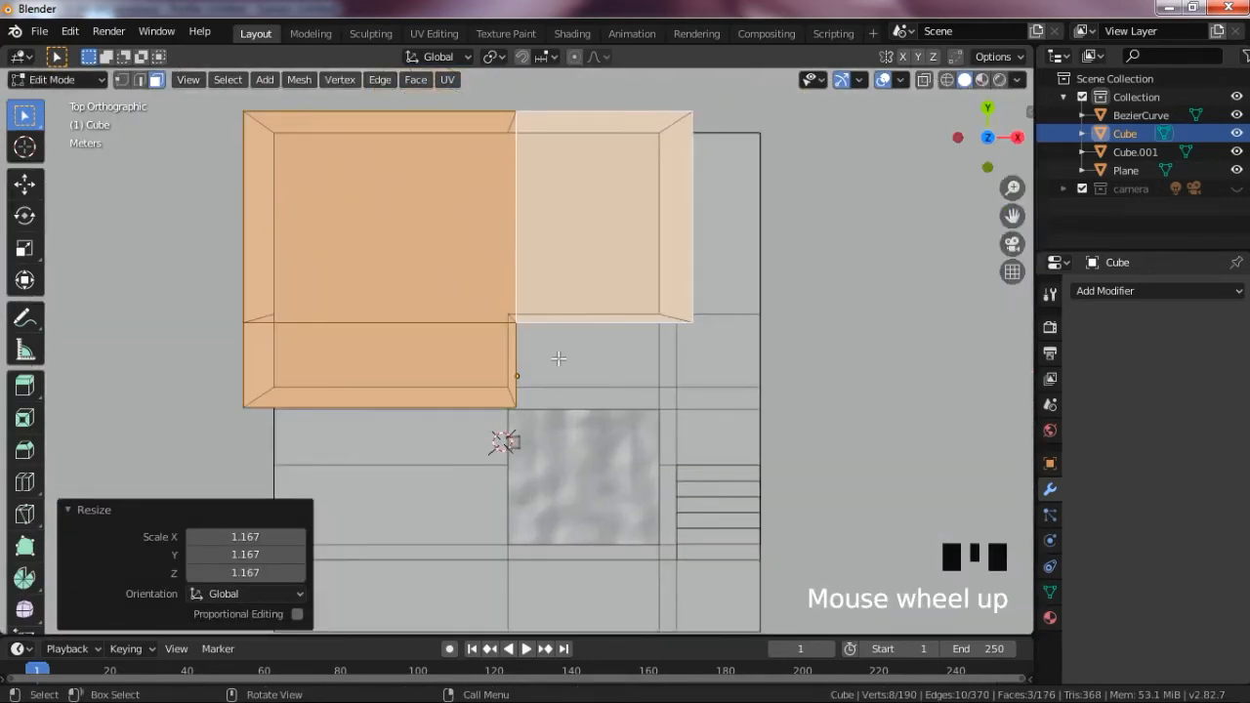
key("g")
key("y")
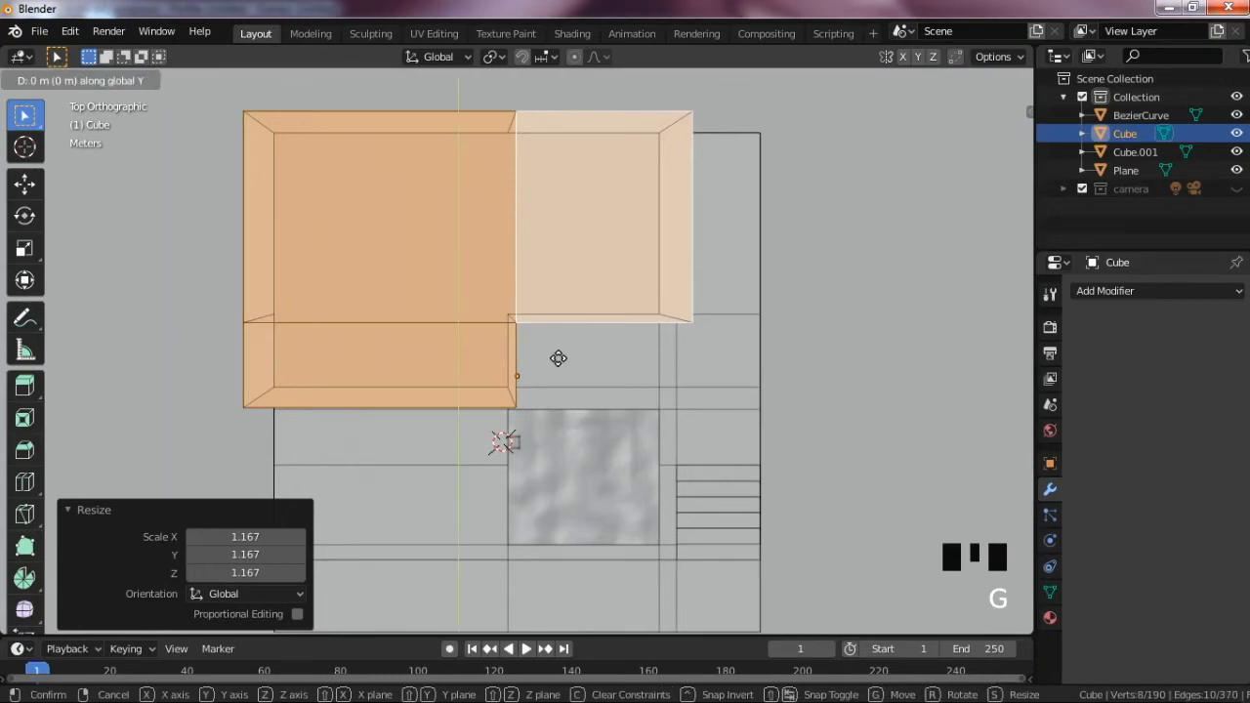
key("x")
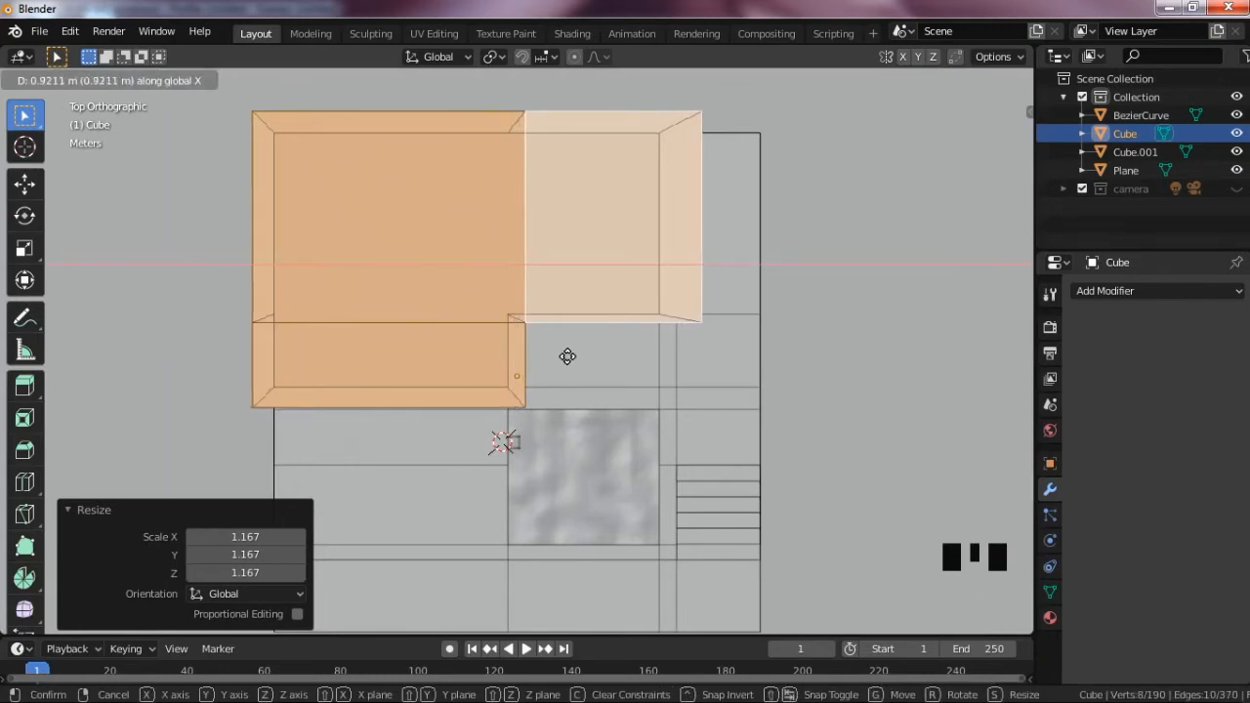
left_click(567, 356)
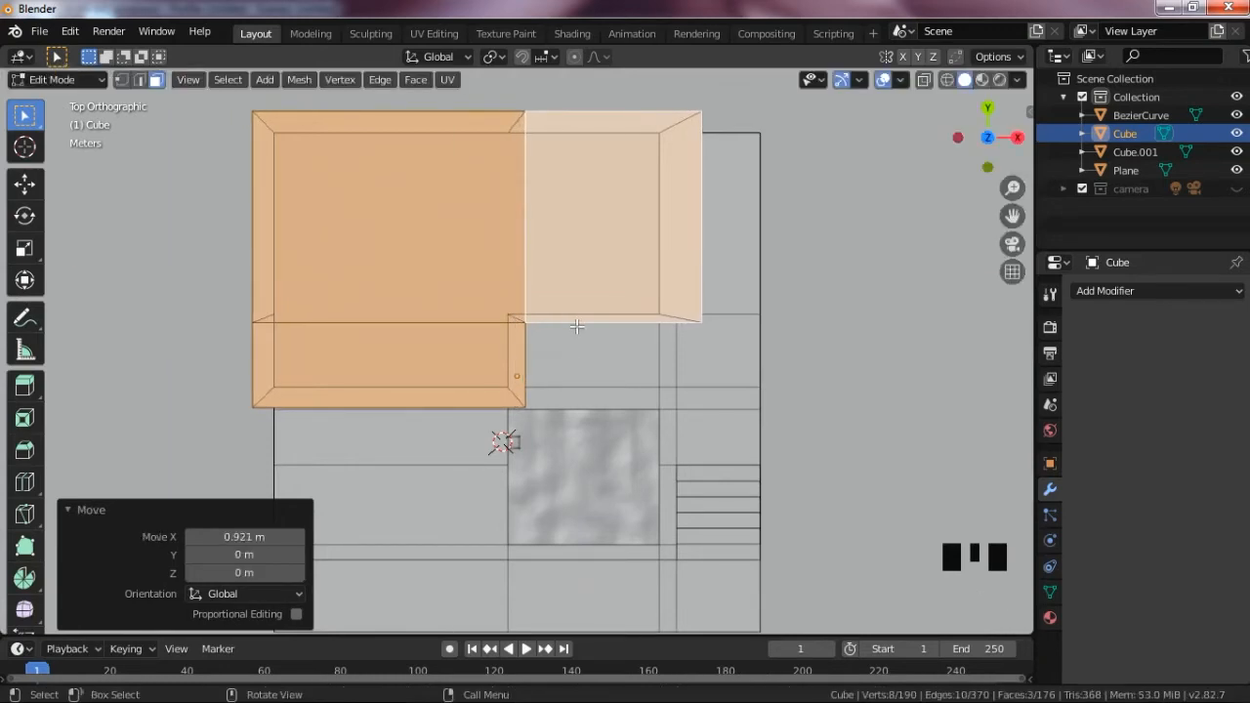
left_click(579, 327)
left_click(583, 309)
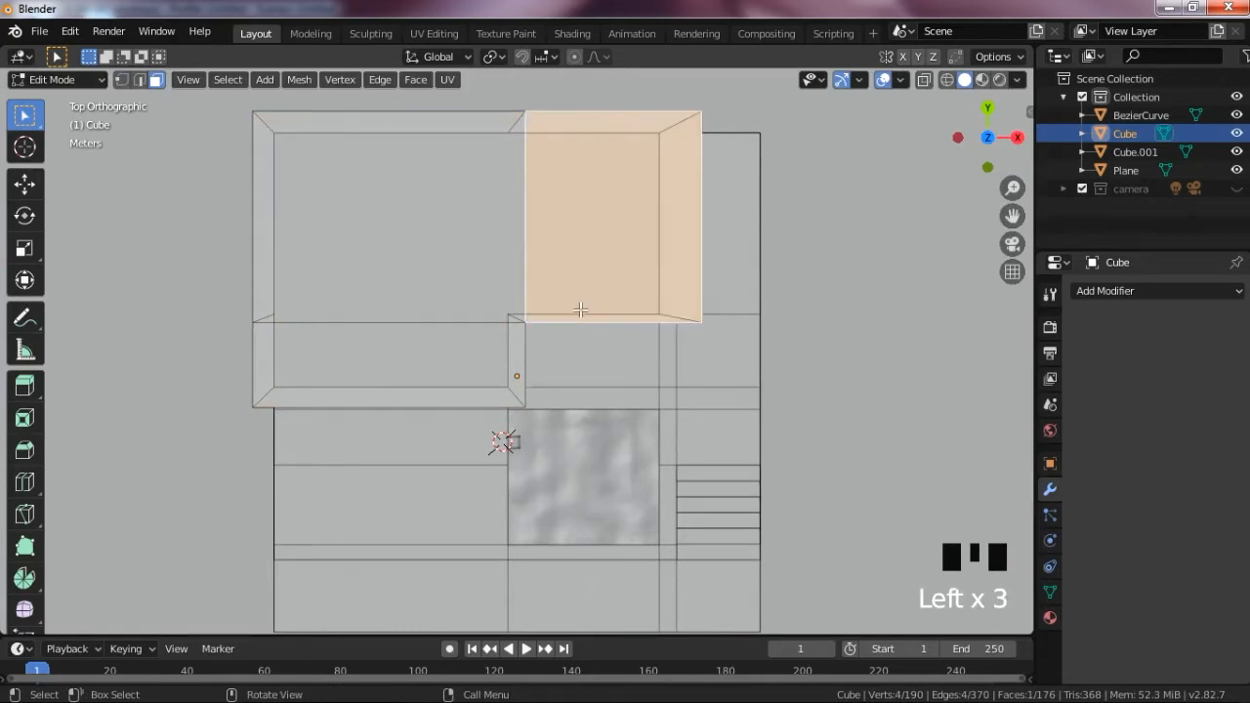
key("2")
left_click(583, 321)
key("g")
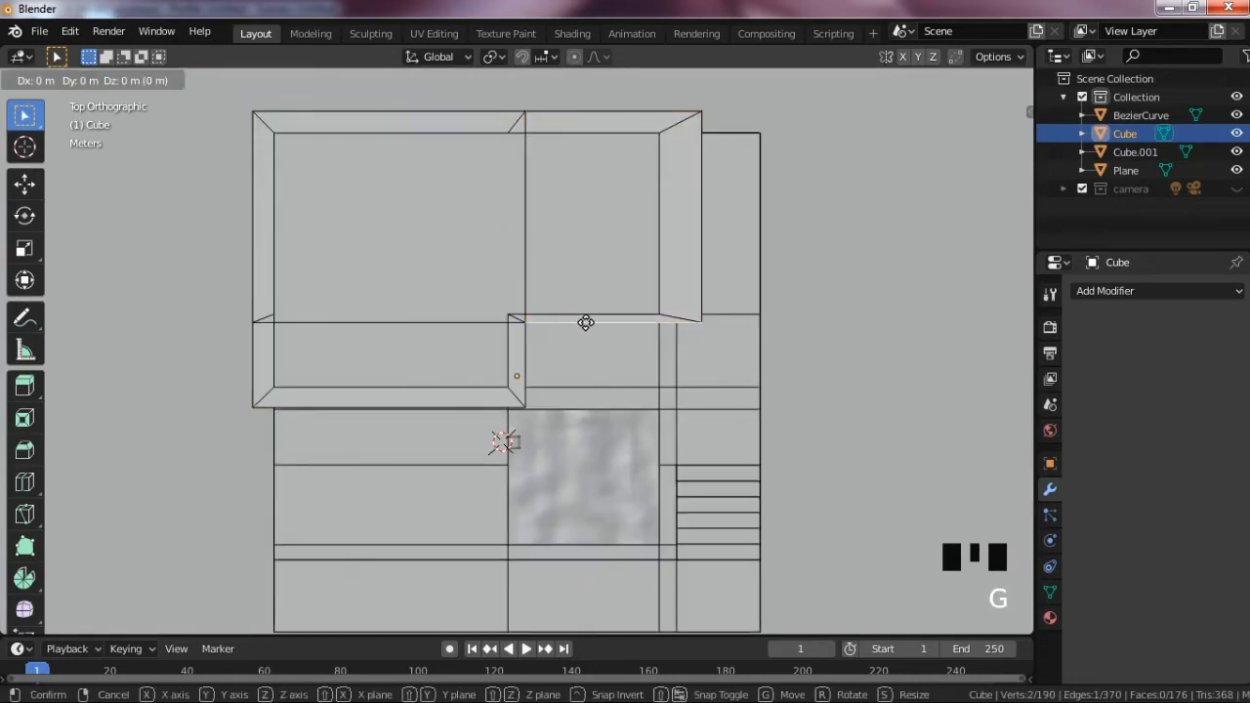
key("y")
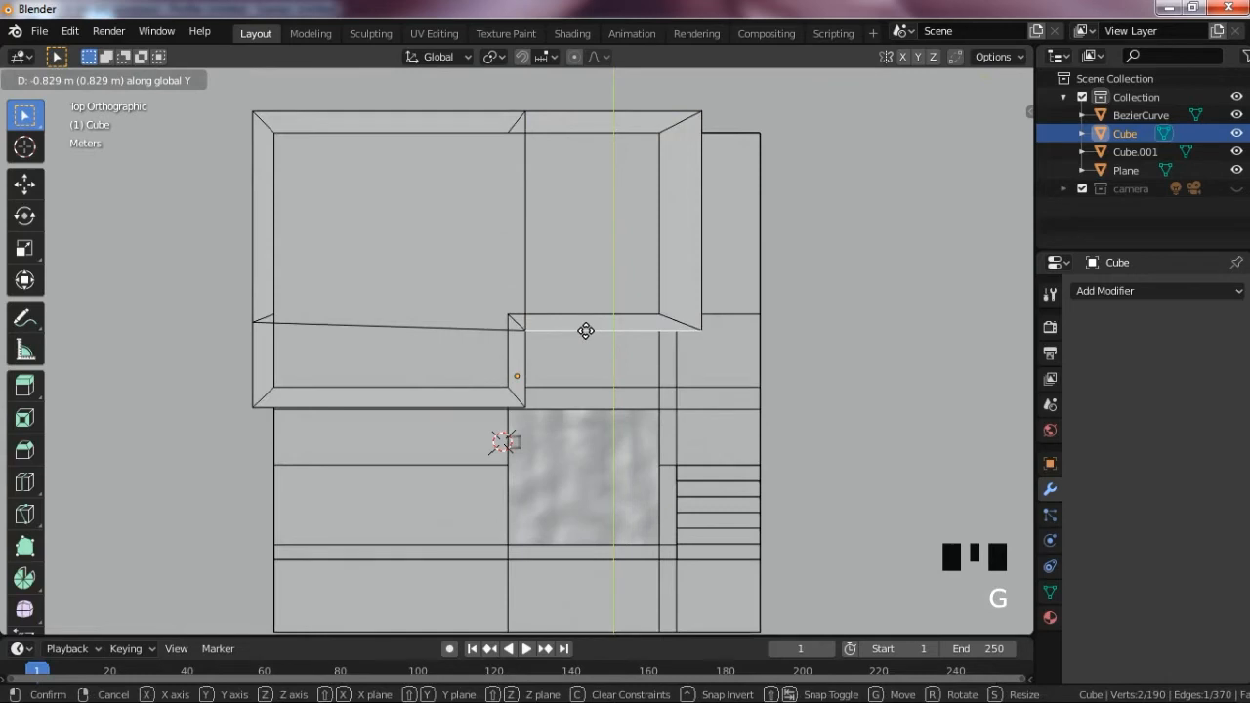
right_click(586, 330)
- Select the roof slab's stepped-back front edge with the adjoining edge loop and move them about -0.829 m along Y
left_click(478, 320, "alt")
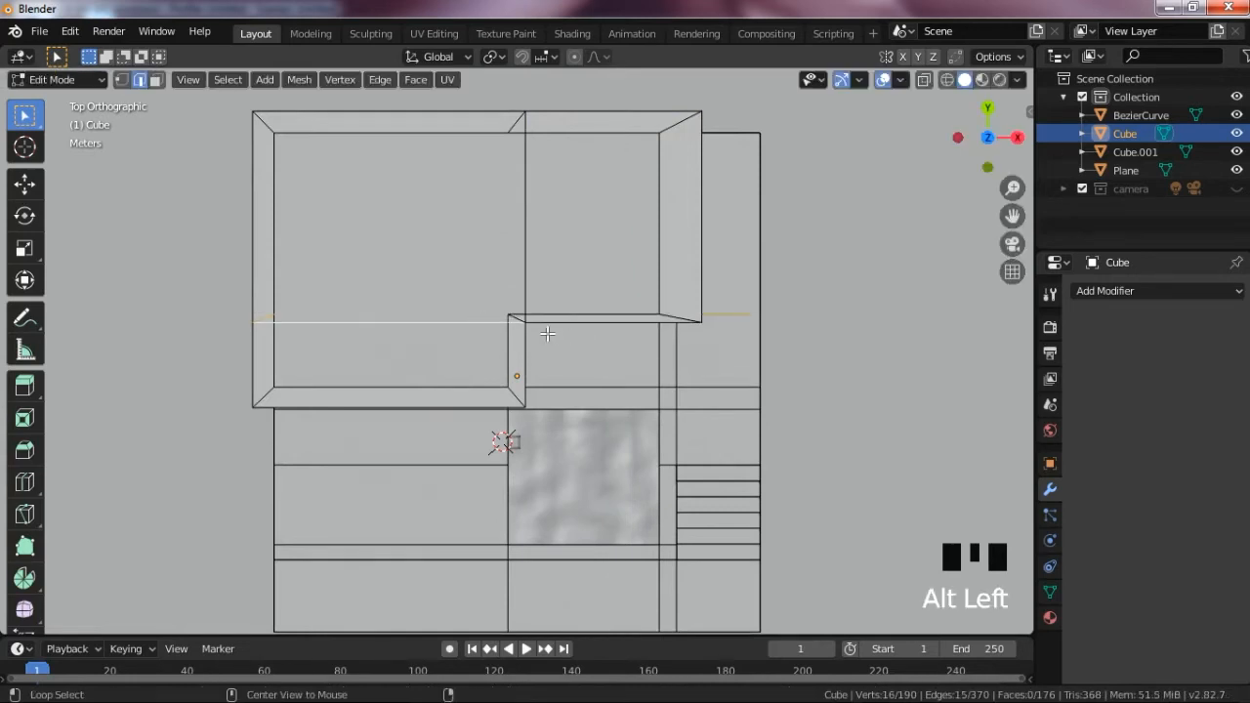
left_click(571, 319, "alt")
left_click(563, 324, "alt")
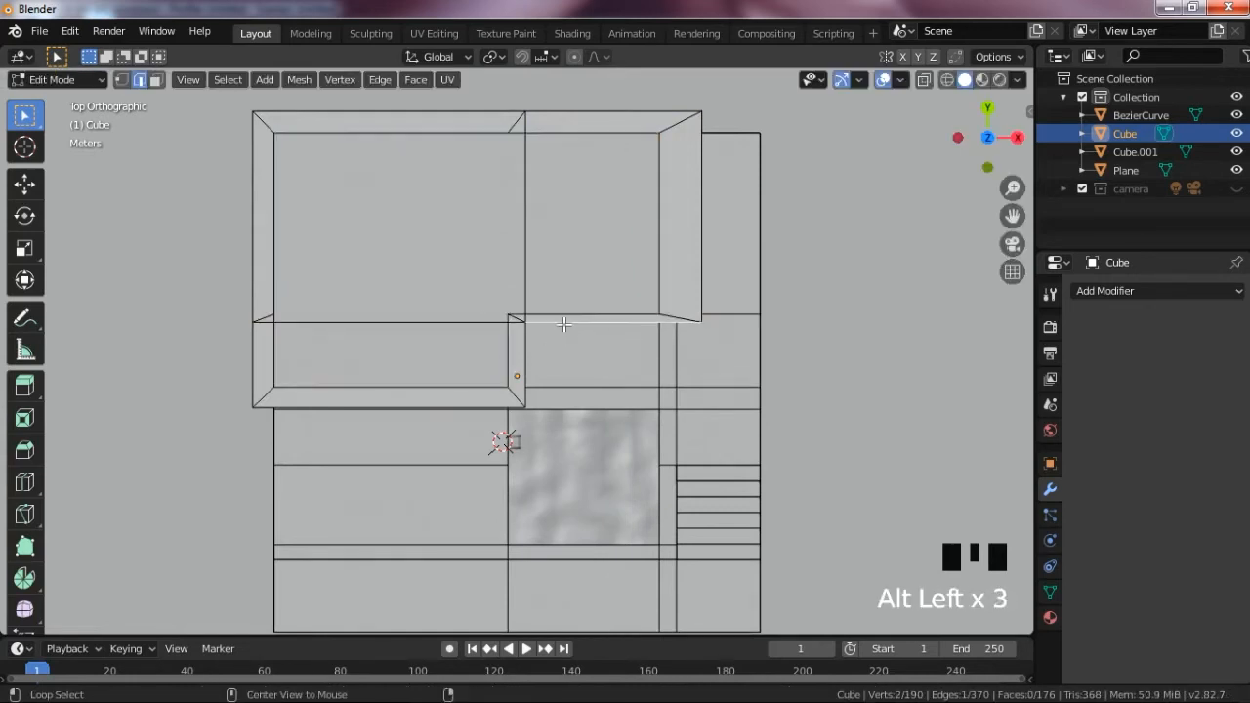
left_click(474, 323, "alt+shift")
key("g")
key("y")
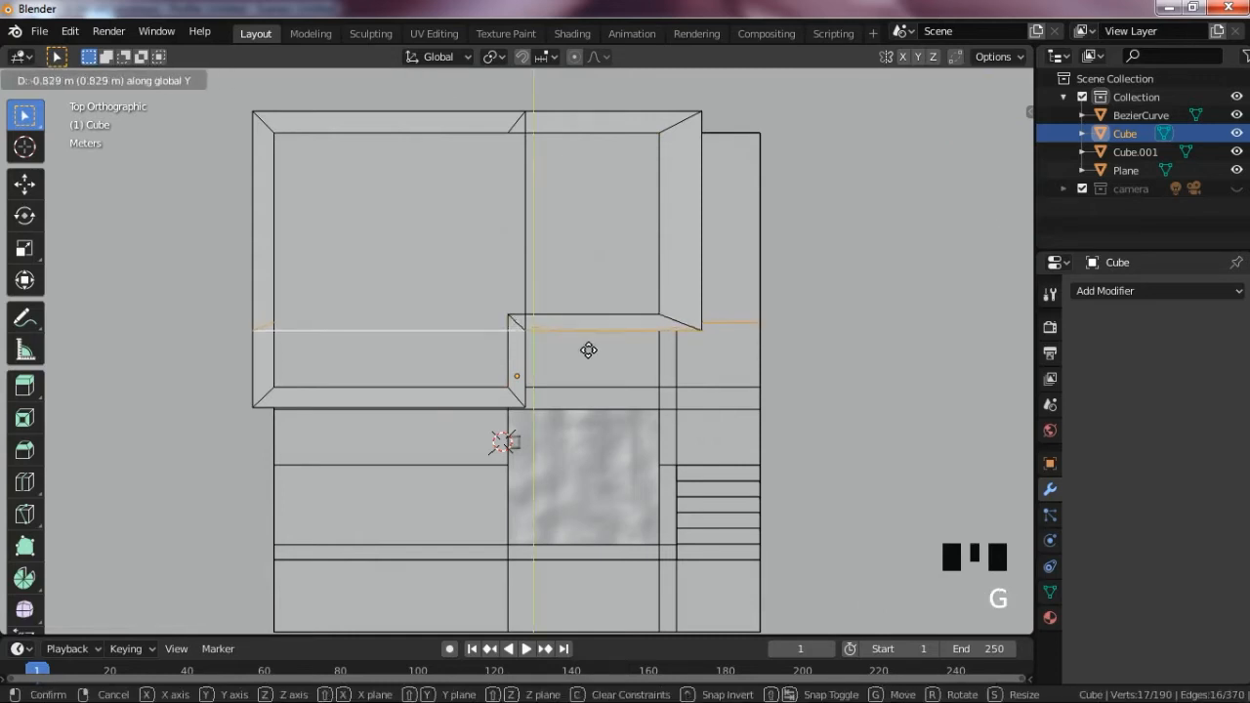
left_click(587, 350)
- Move the outer edge of the roof slab on the +X side -2.3 m along X
left_click(707, 273)
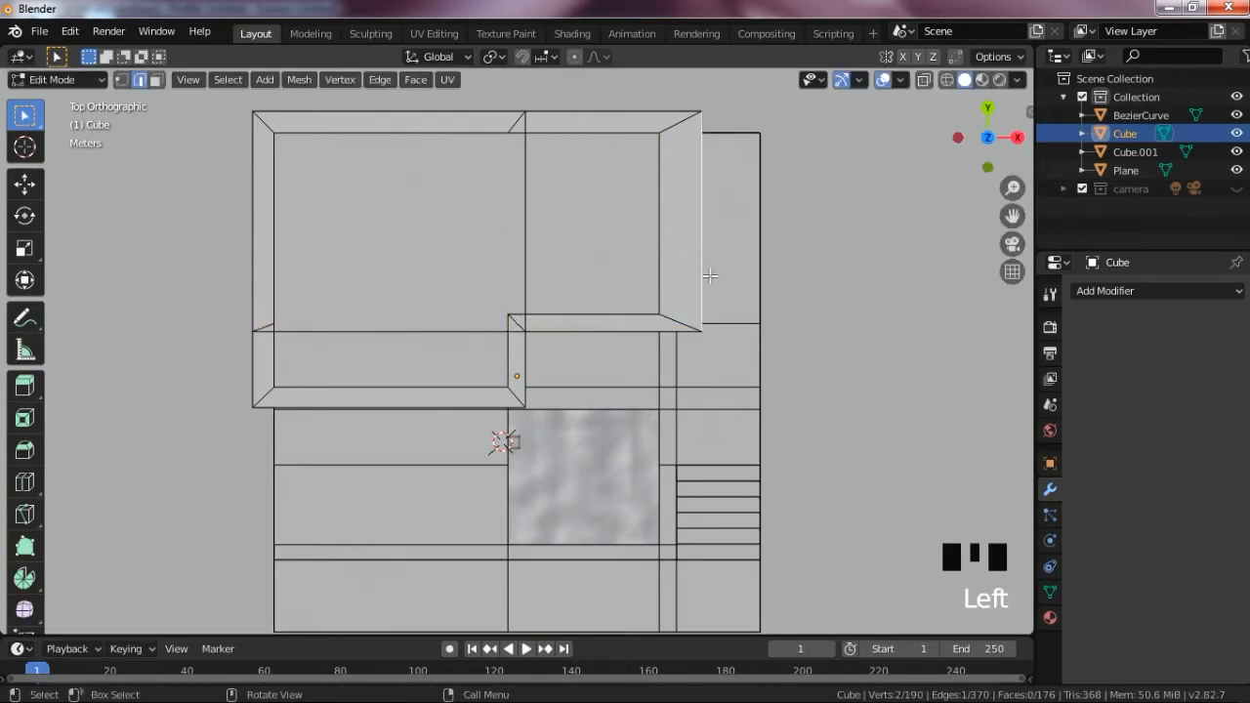
key("g")
key("x")
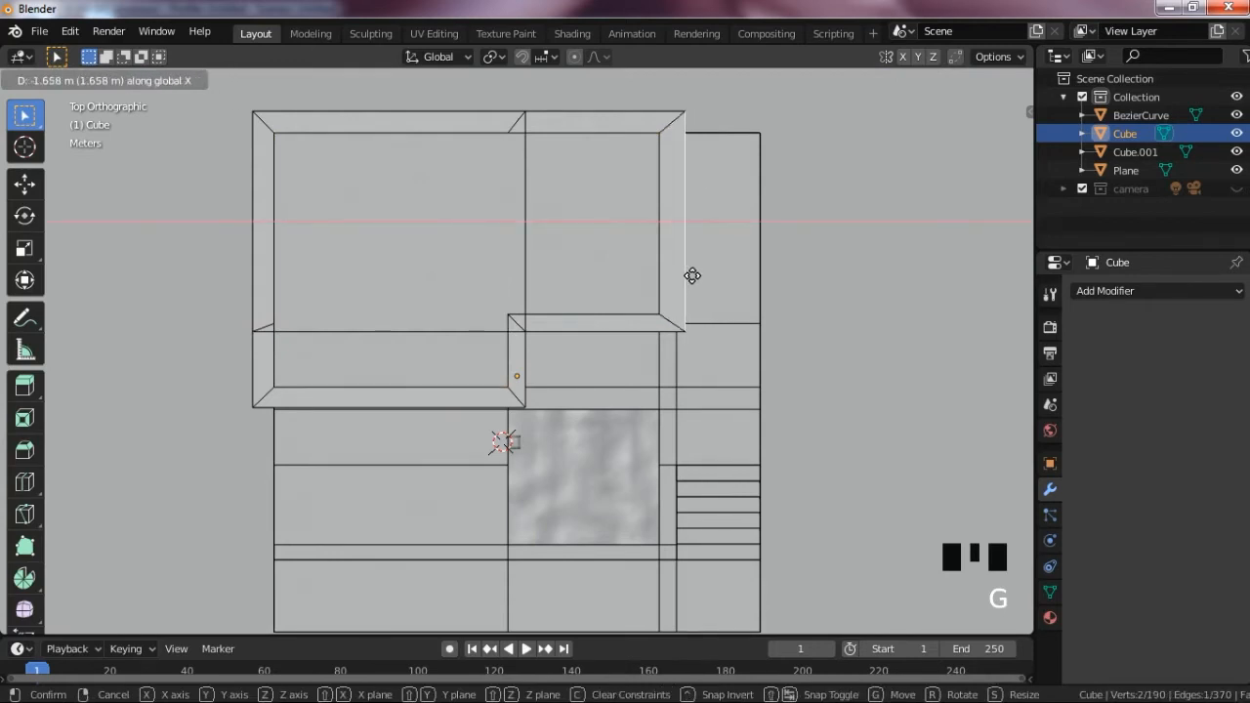
left_click(686, 275)
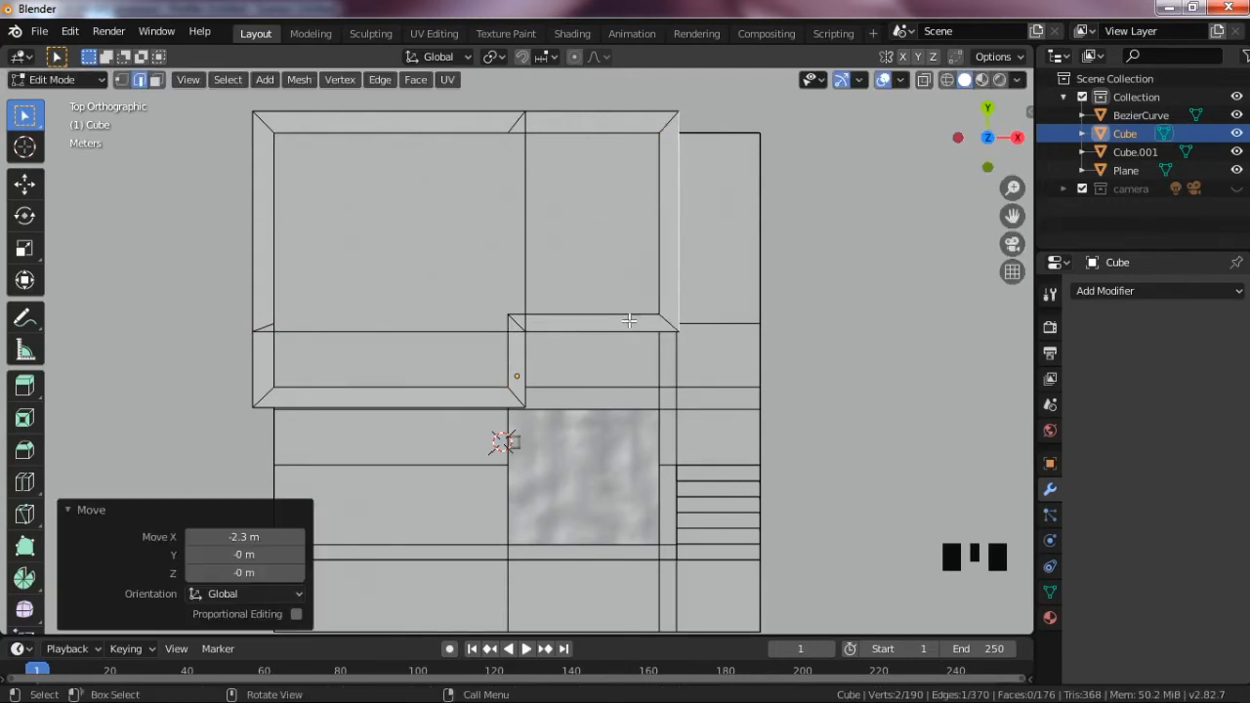
- Check the home reference image and move the roof slab's foremost edge about 6.3 m outward along negative Y
left_click(470, 402)
scroll(489, 360, "down", 2)
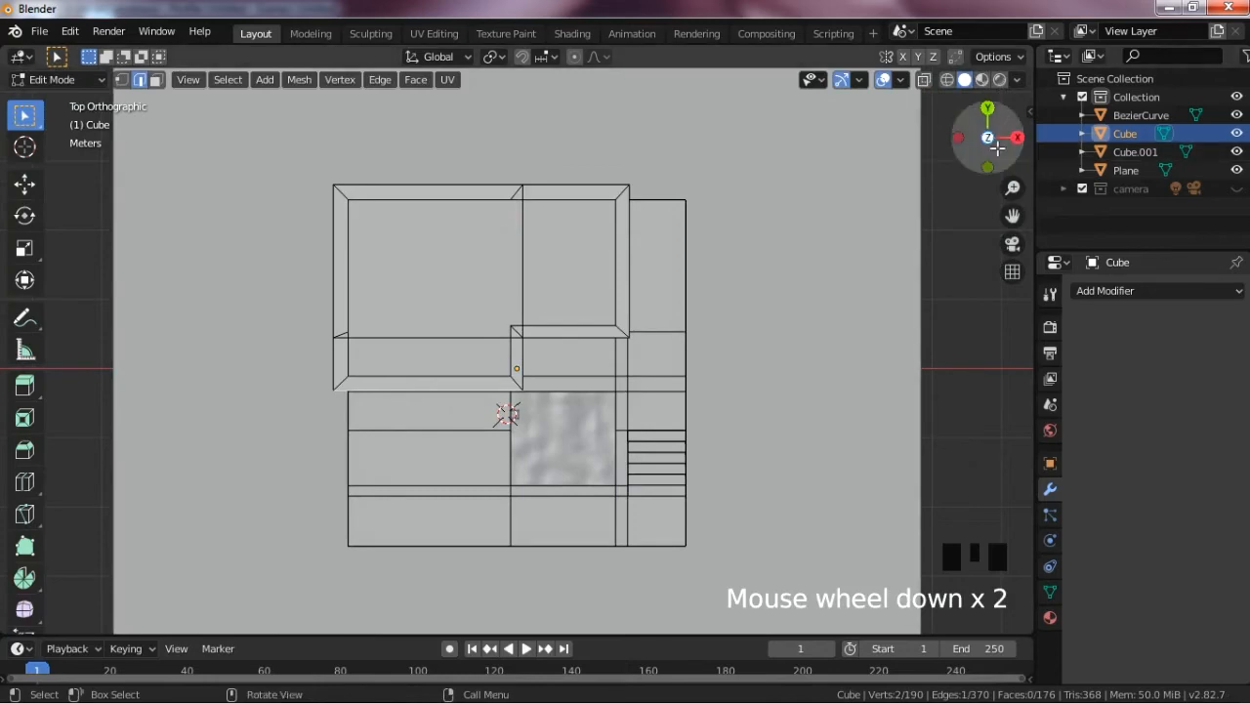
mouse_move(988, 135)
left_mouse_down()
mouse_move(957, 166)
mouse_move(987, 146)
left_mouse_up()
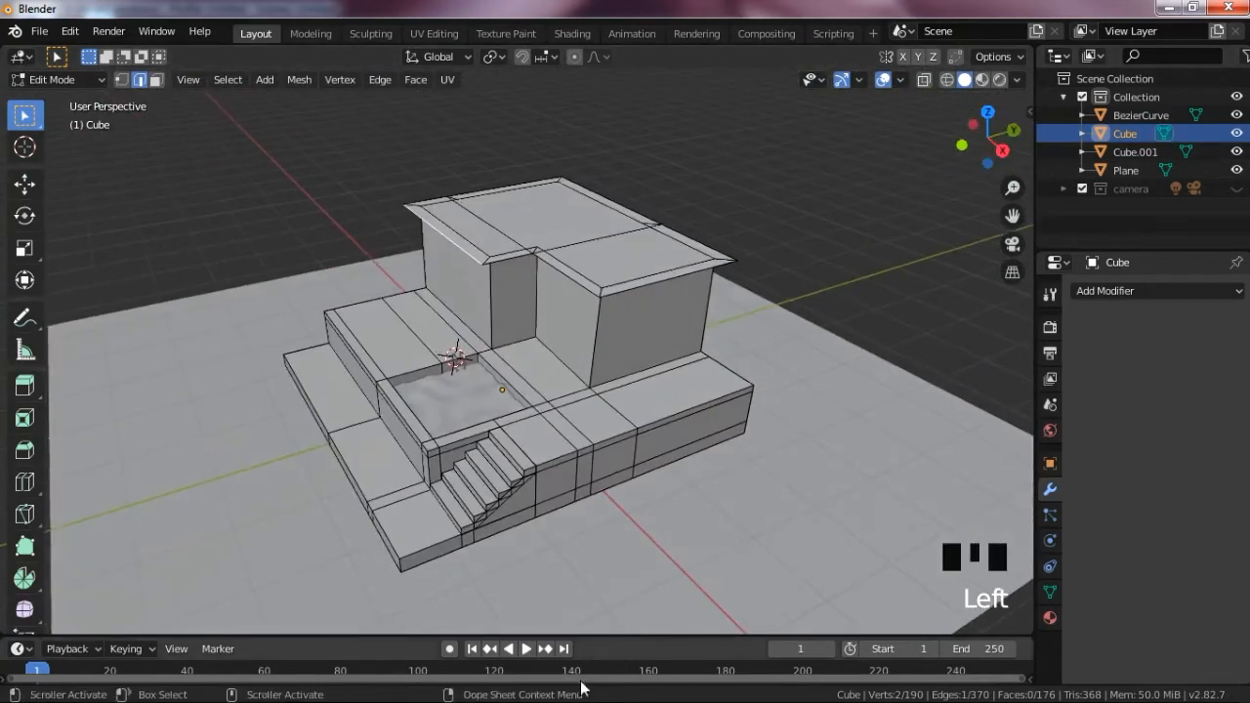
mouse_move(566, 701)
left_click(395, 697)
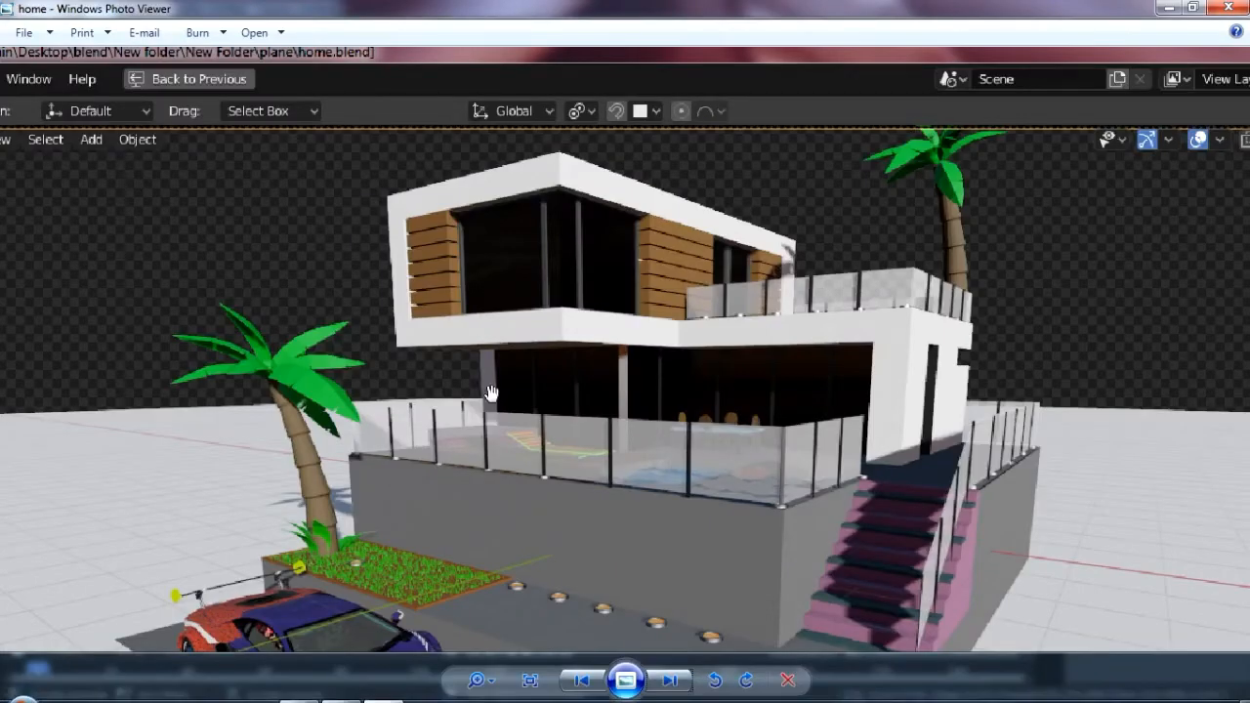
left_click_drag(550, 379, 508, 384)
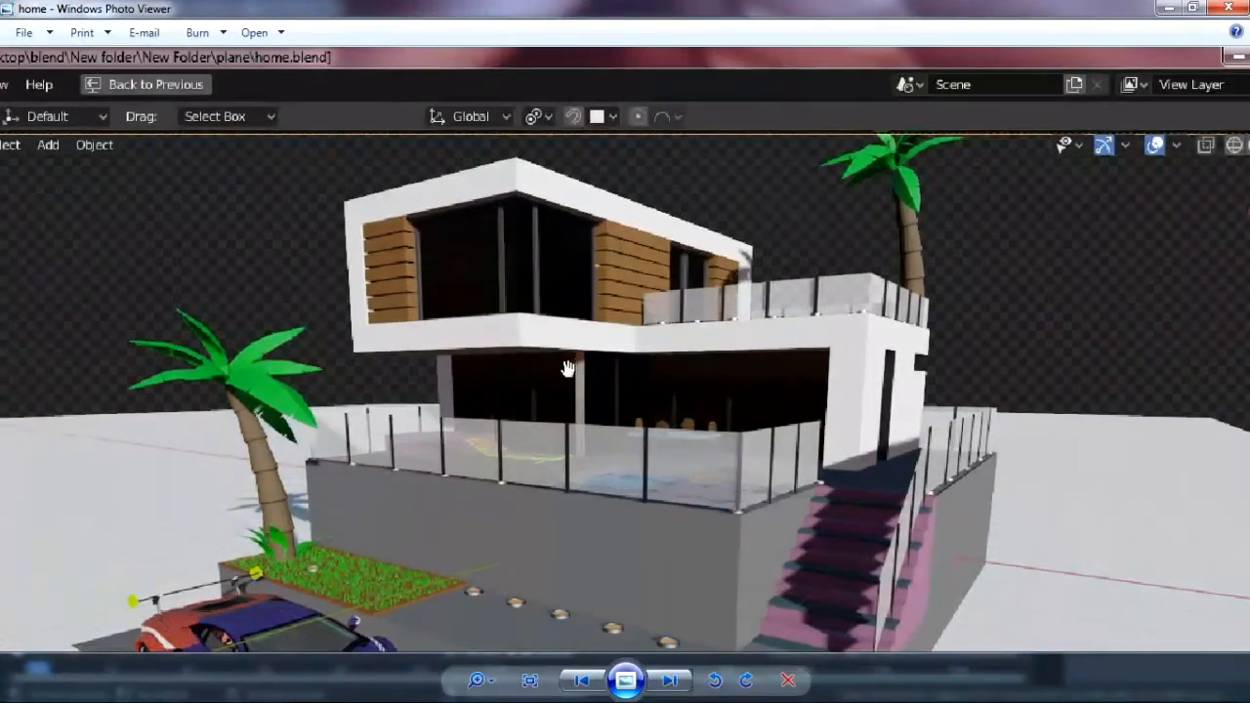
left_click(383, 692)
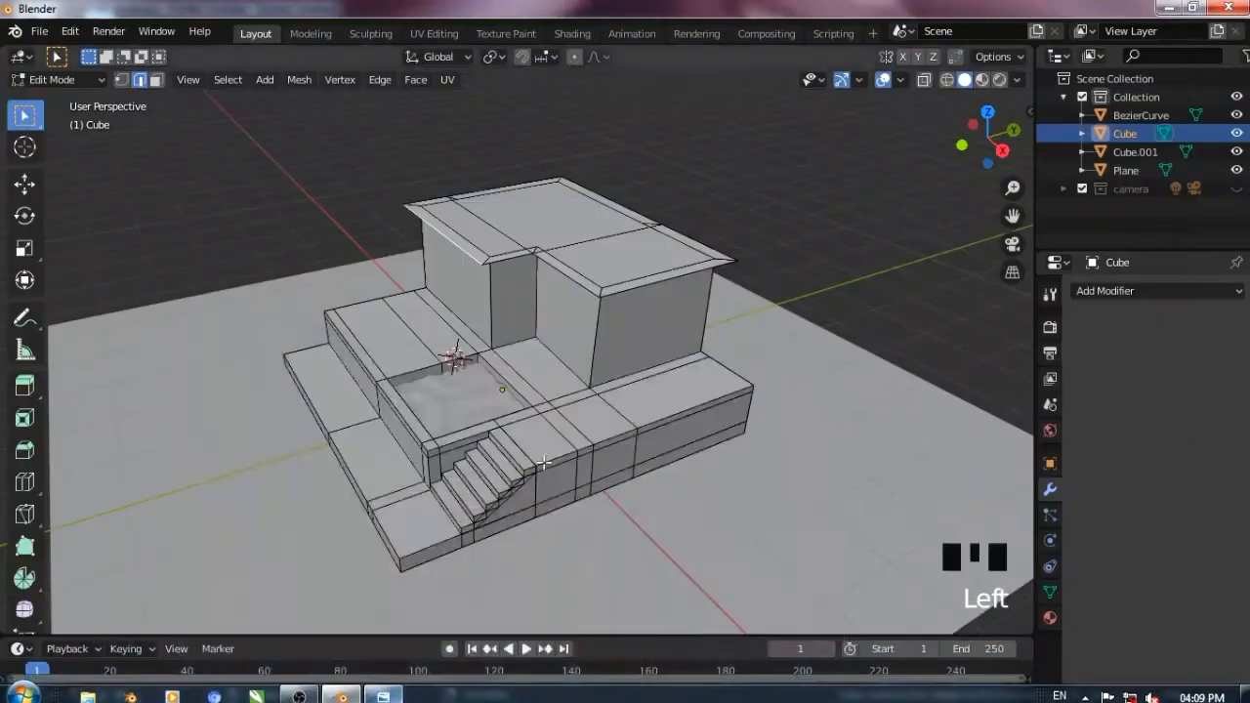
scroll(583, 289, "up", 1)
key("g")
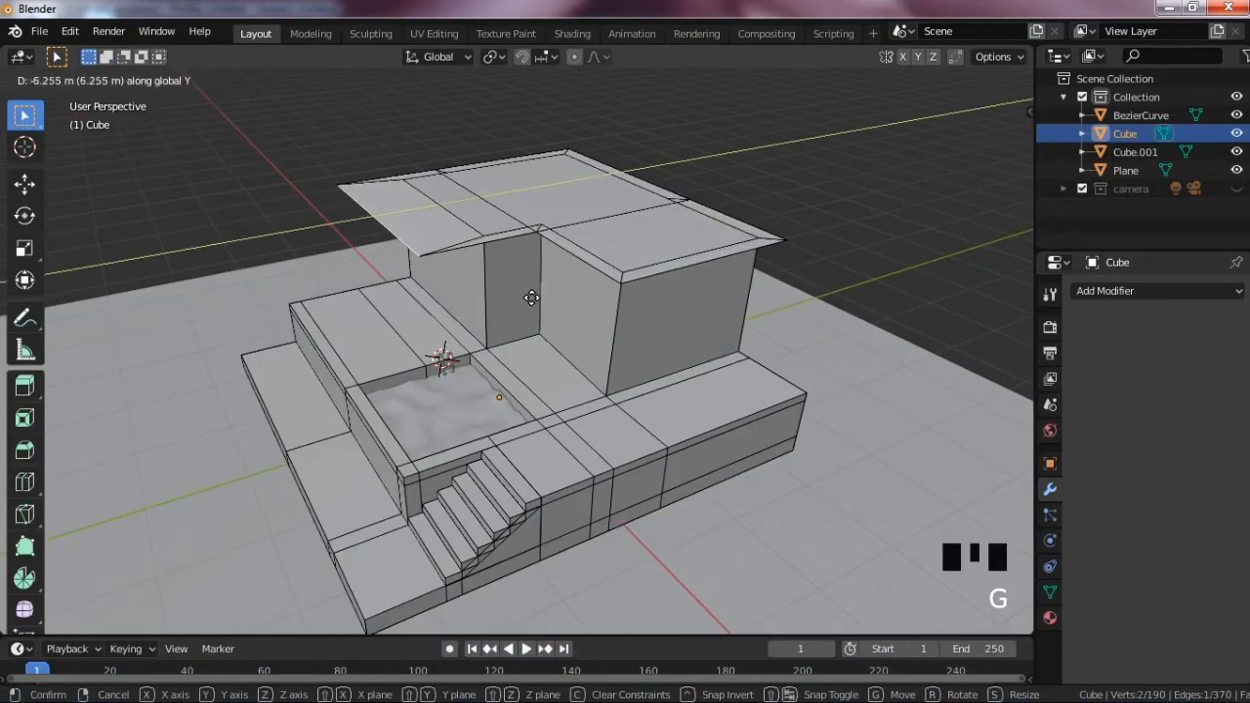
- Try to extrude all three top faces of the roof slab 12 m upward
left_click(616, 273, "shift")
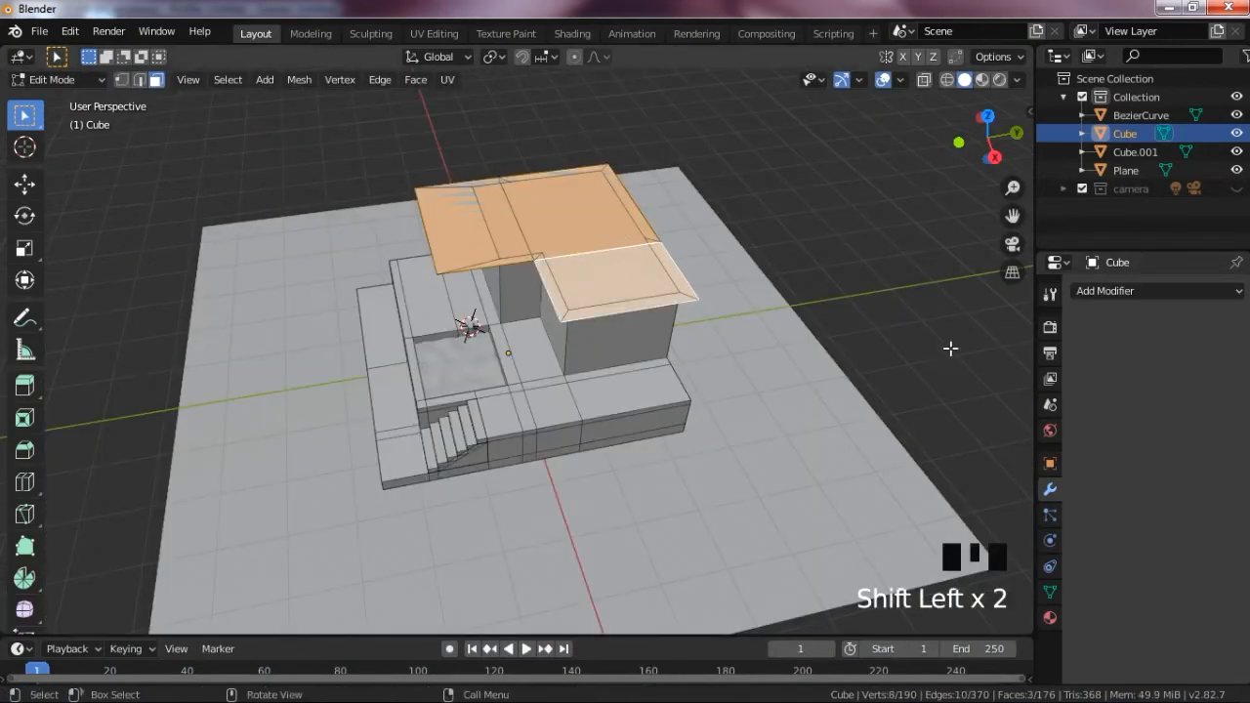
key("e")
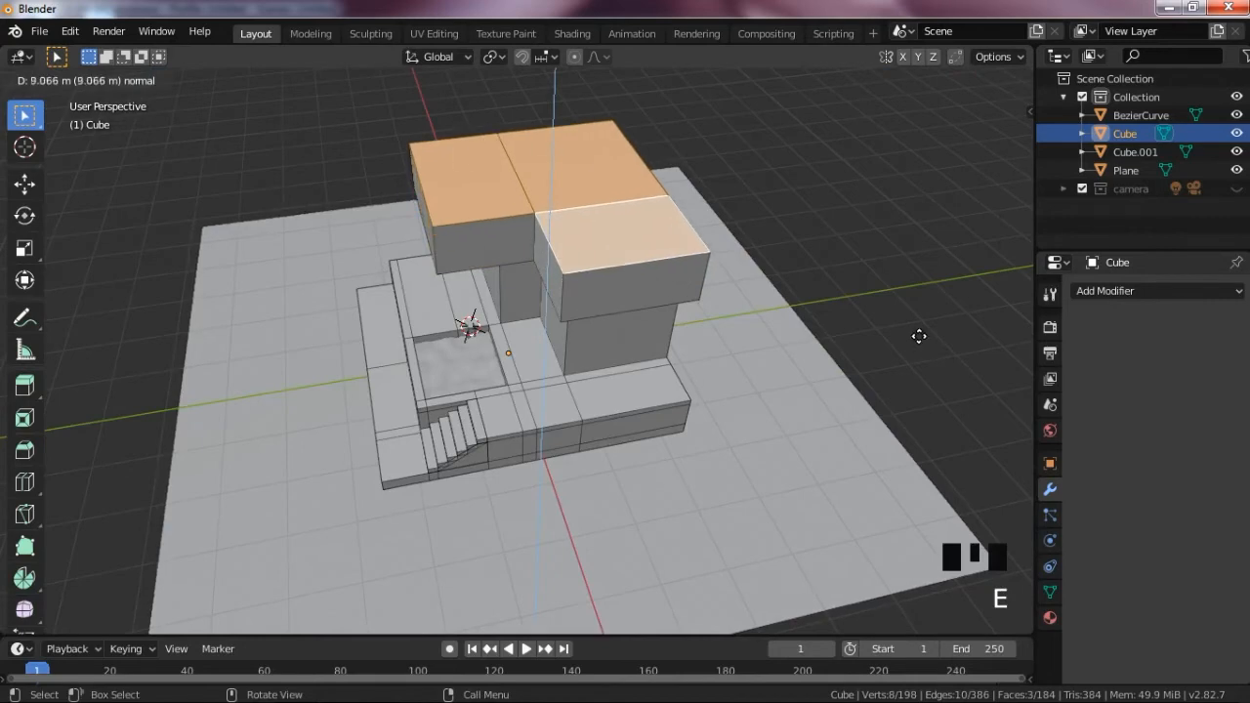
left_click(935, 175)
left_click_drag(987, 132, 1177, 105)
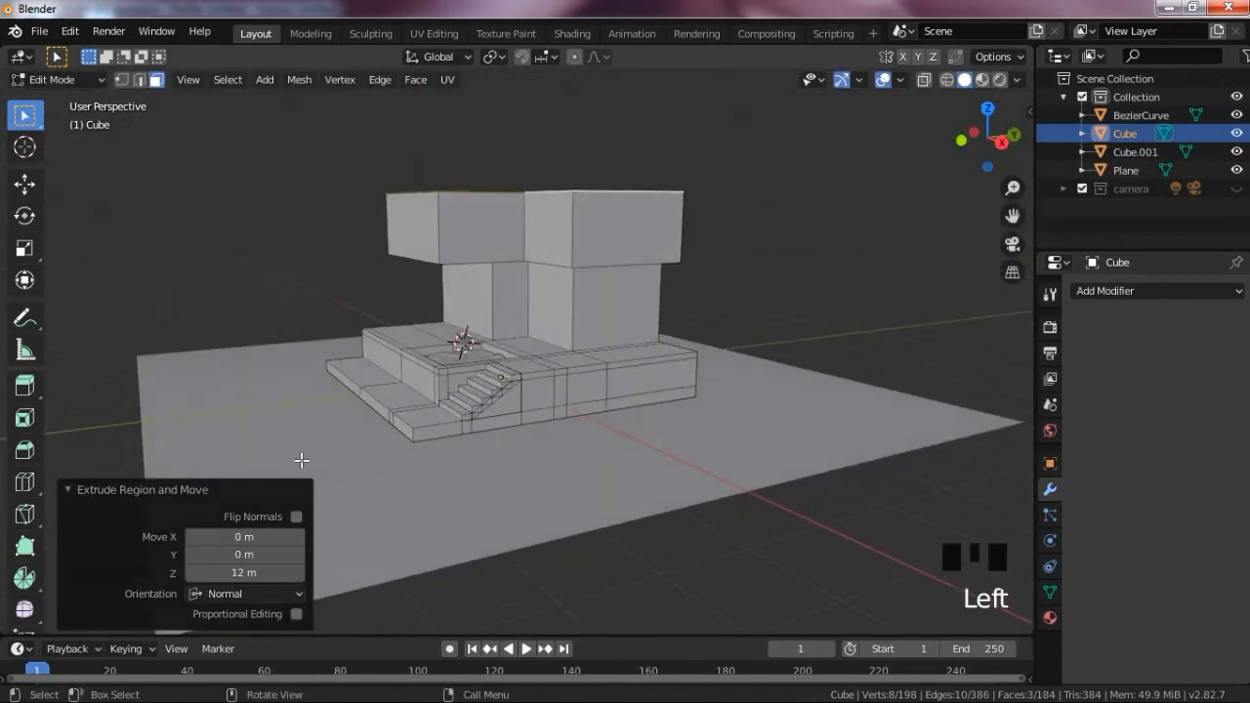
- Compare the block with the home reference image and undo the extrusion of the three roof faces
left_click(344, 690)
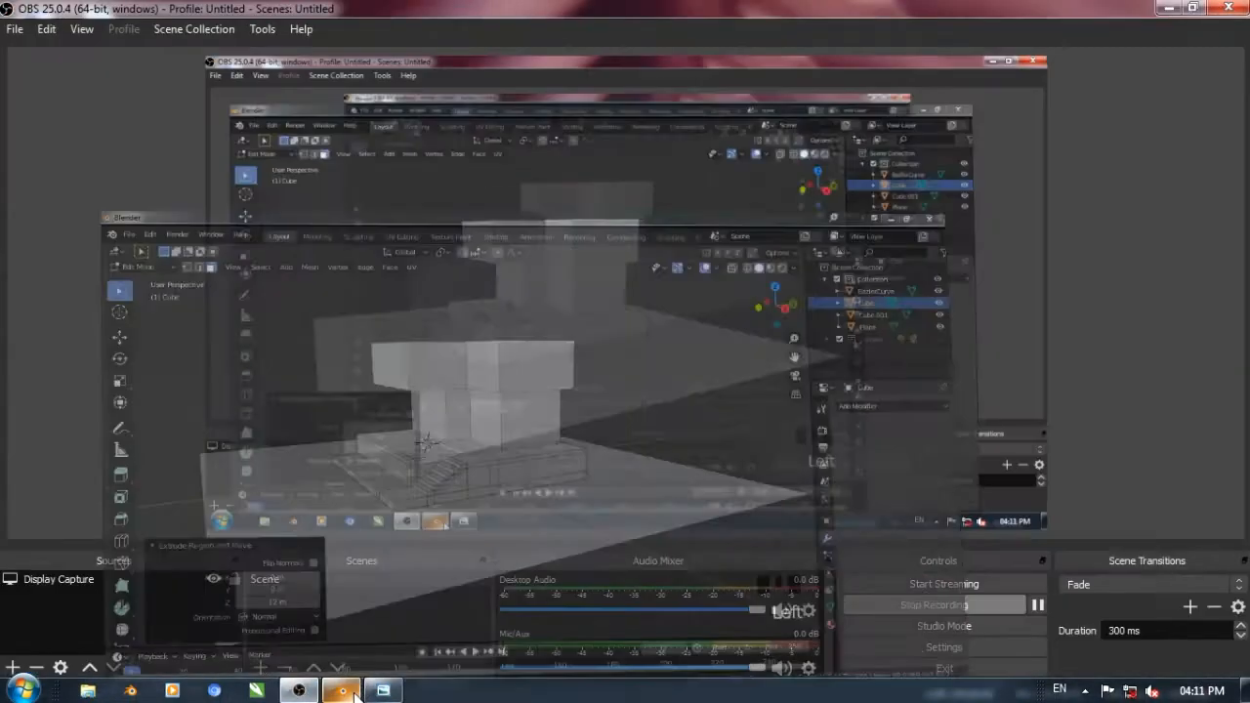
left_click(383, 690)
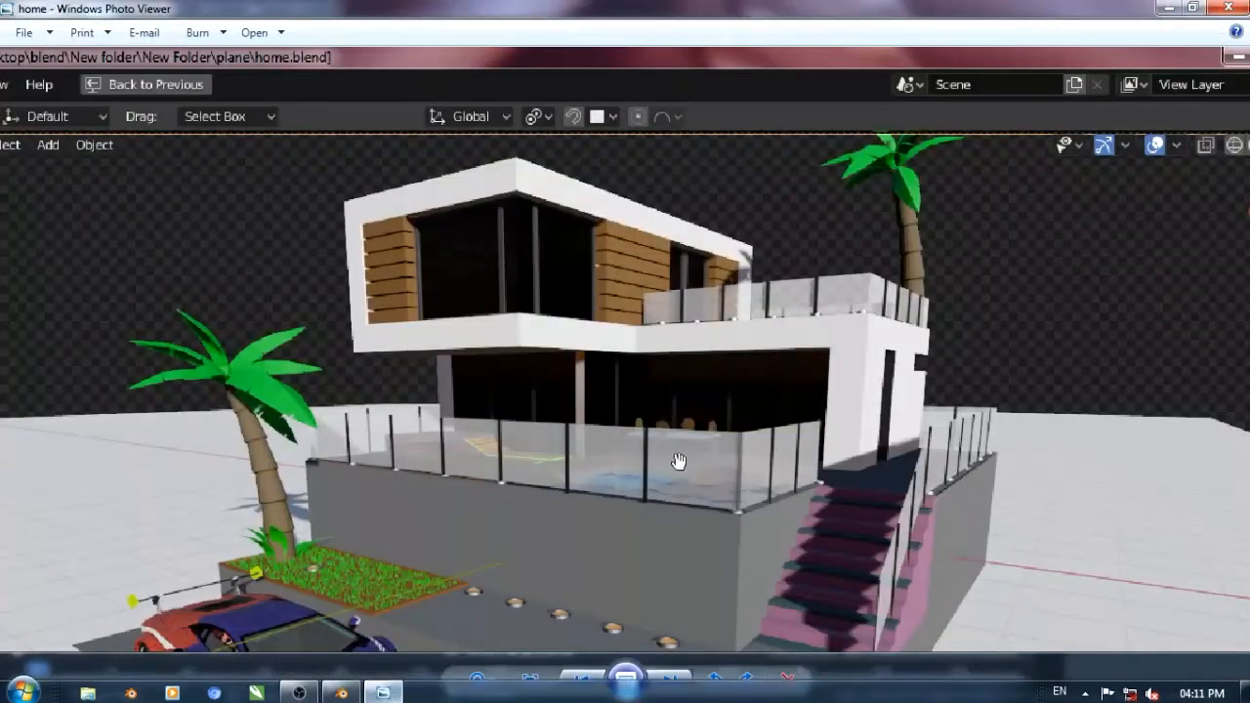
left_click(1171, 12)
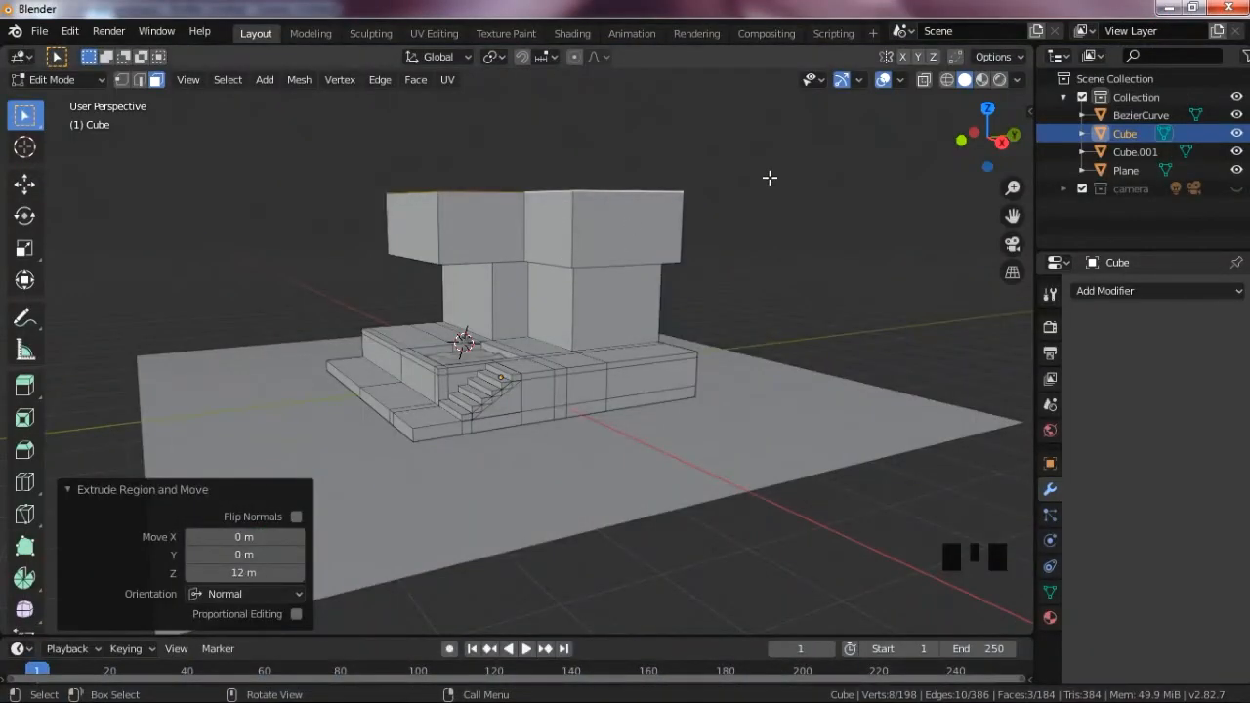
key("ctrl+z")
key("ctrl+z")
key("ctrl+z")
key("ctrl+z")
- Extrude only the front overhanging roof face and the large face behind it upward to form the upper floor
left_click_drag(989, 147, 967, 170)
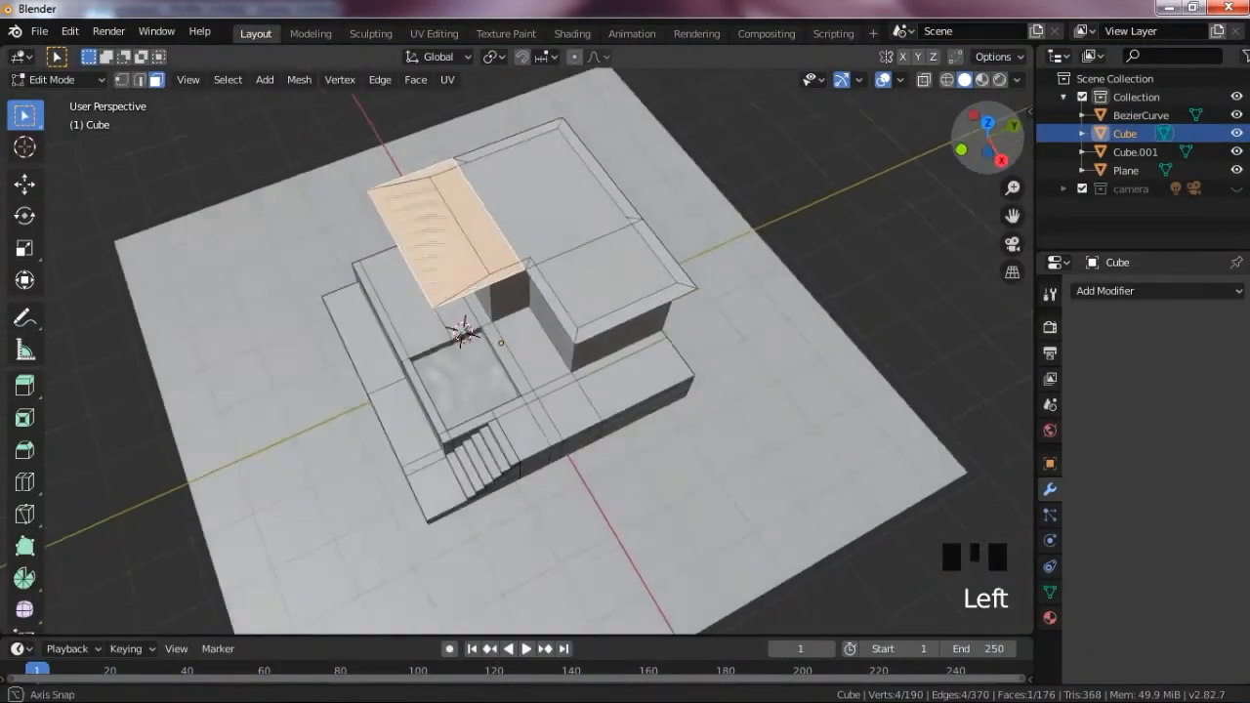
scroll(592, 190, "up", 2)
left_click(589, 205, "shift")
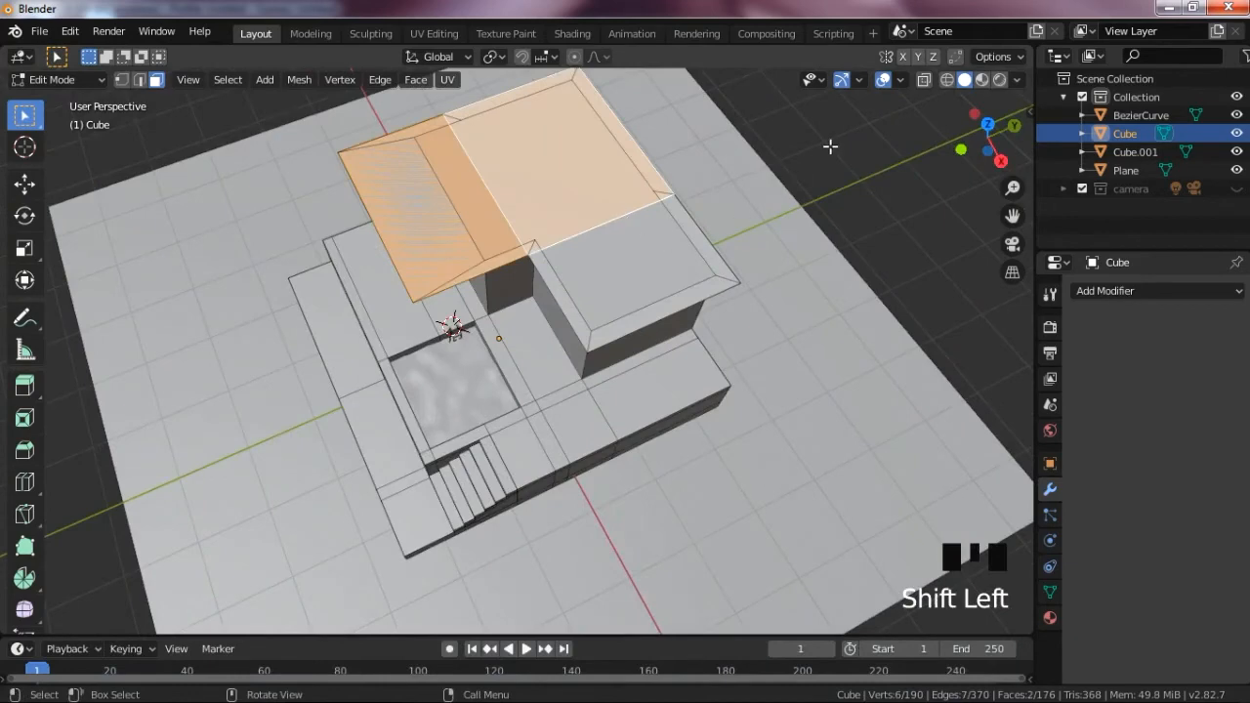
left_click_drag(988, 147, 893, 192)
key("e")
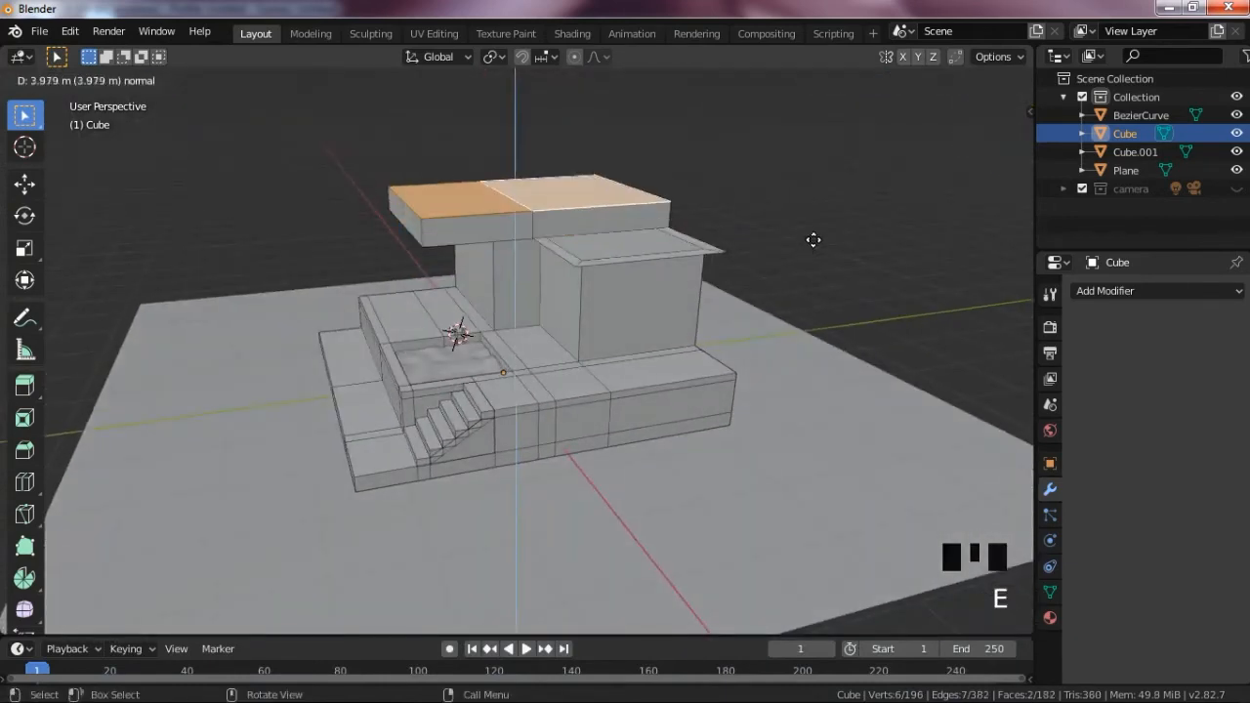
left_click(831, 191)
mouse_move(988, 137)
left_mouse_down()
mouse_move(1028, 143)
mouse_move(980, 150)
mouse_move(908, 123)
mouse_move(959, 125)
mouse_move(1010, 151)
mouse_move(1006, 137)
left_mouse_up()
key("Tab")
key("Tab")
- Try to extrude the remaining lower roof face upward as a thin slab after checking the home reference image
scroll(636, 252, "up", 2)
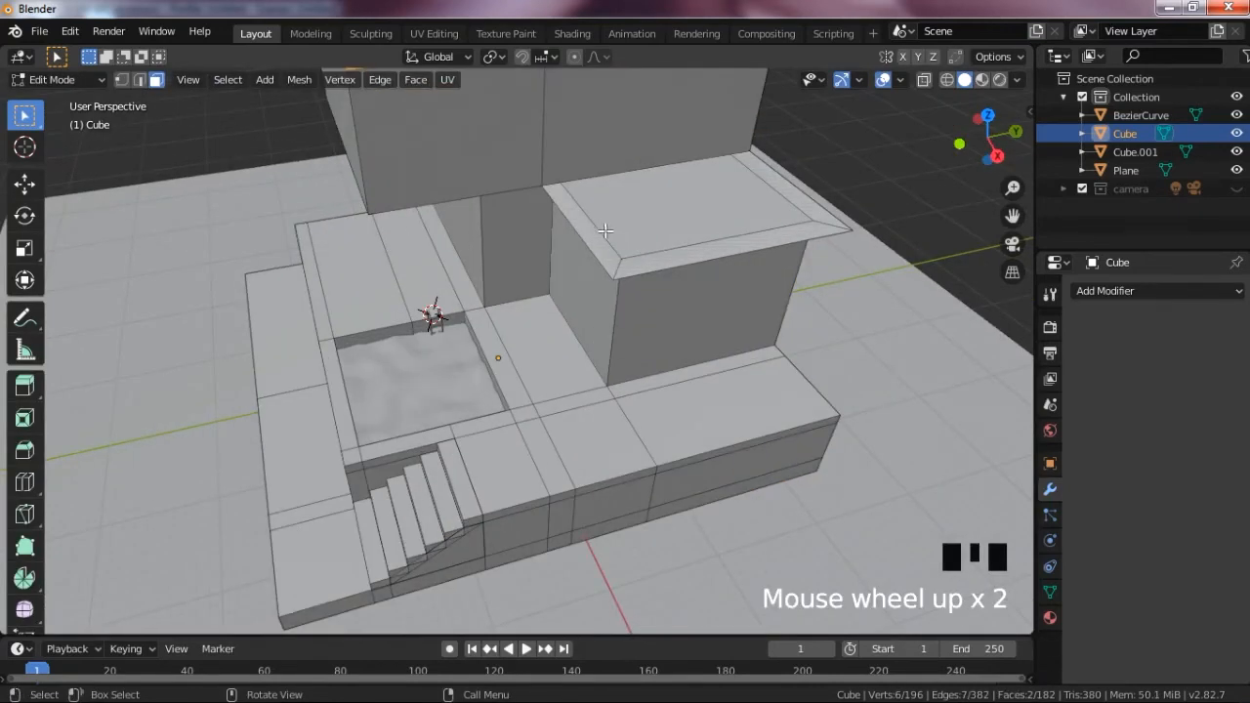
left_click(597, 231)
left_click(811, 246, "shift")
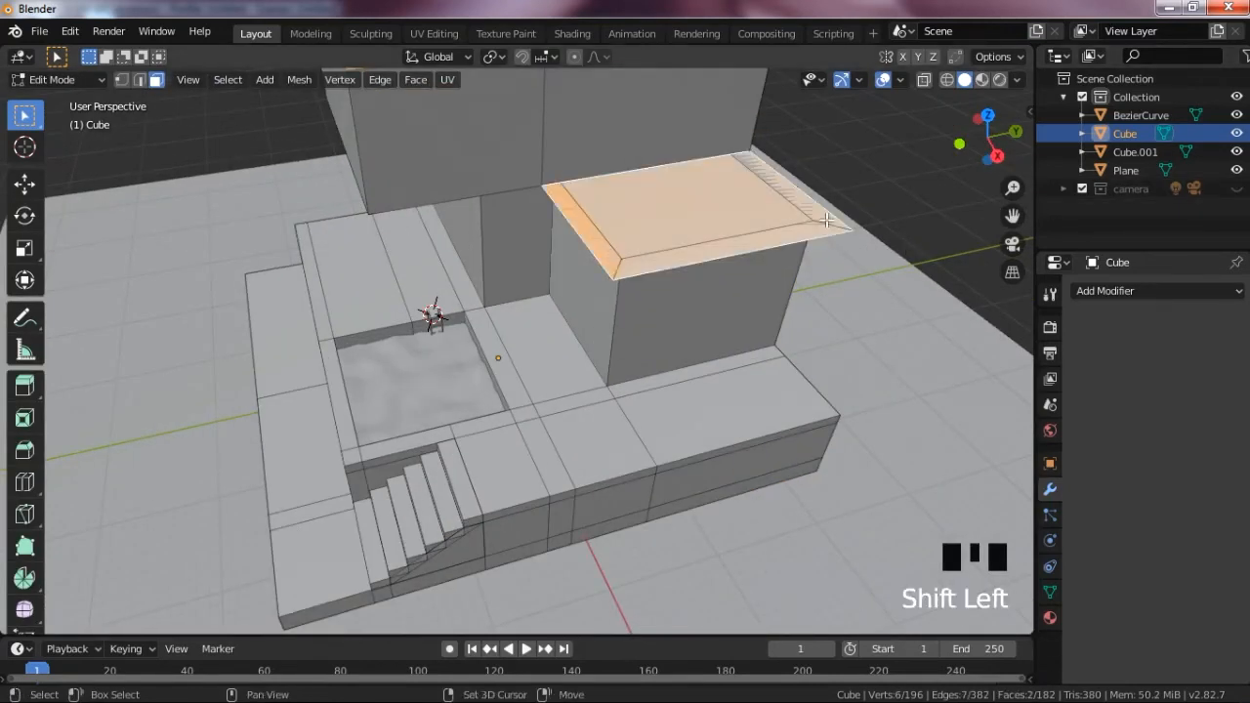
left_click(837, 215, "shift")
left_click(670, 211)
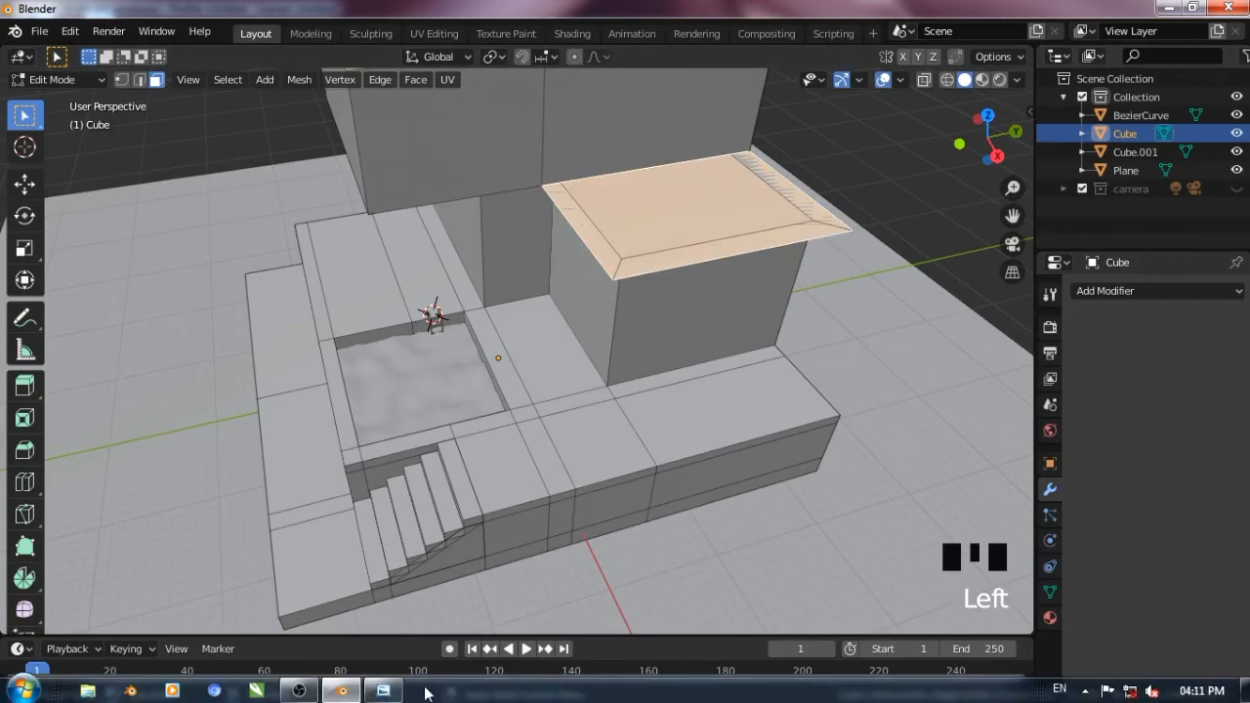
left_click(387, 692)
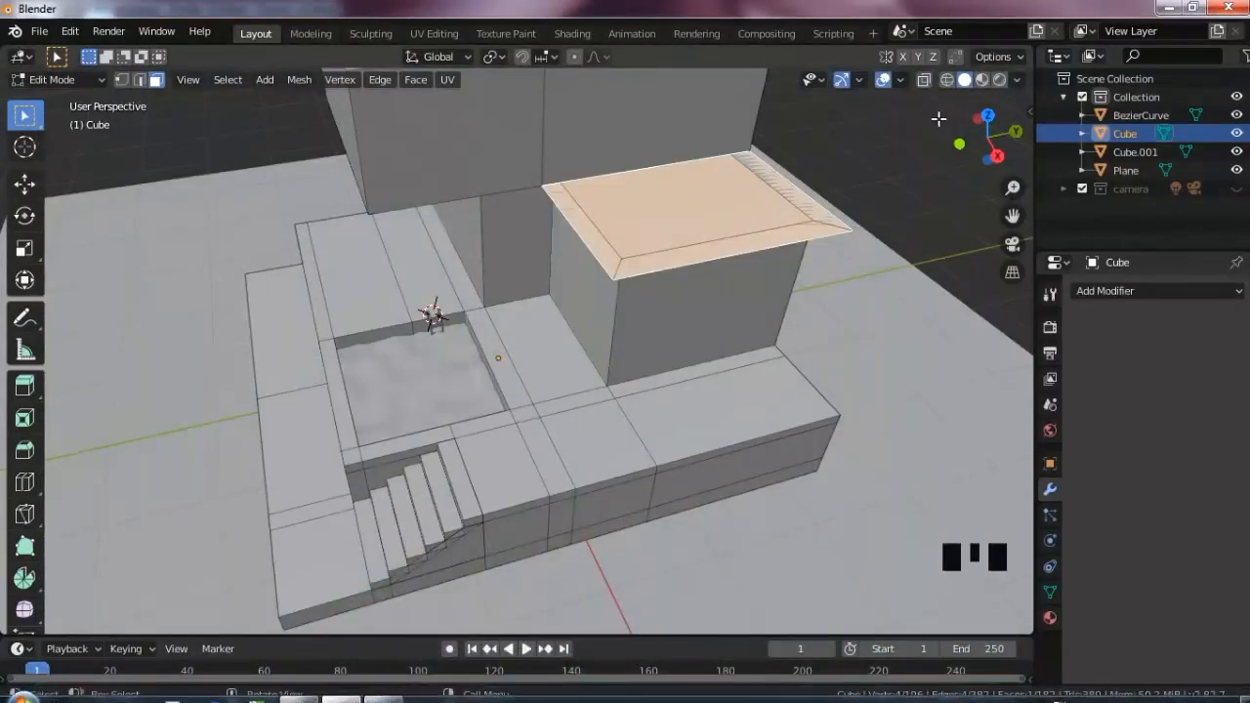
left_click(432, 315)
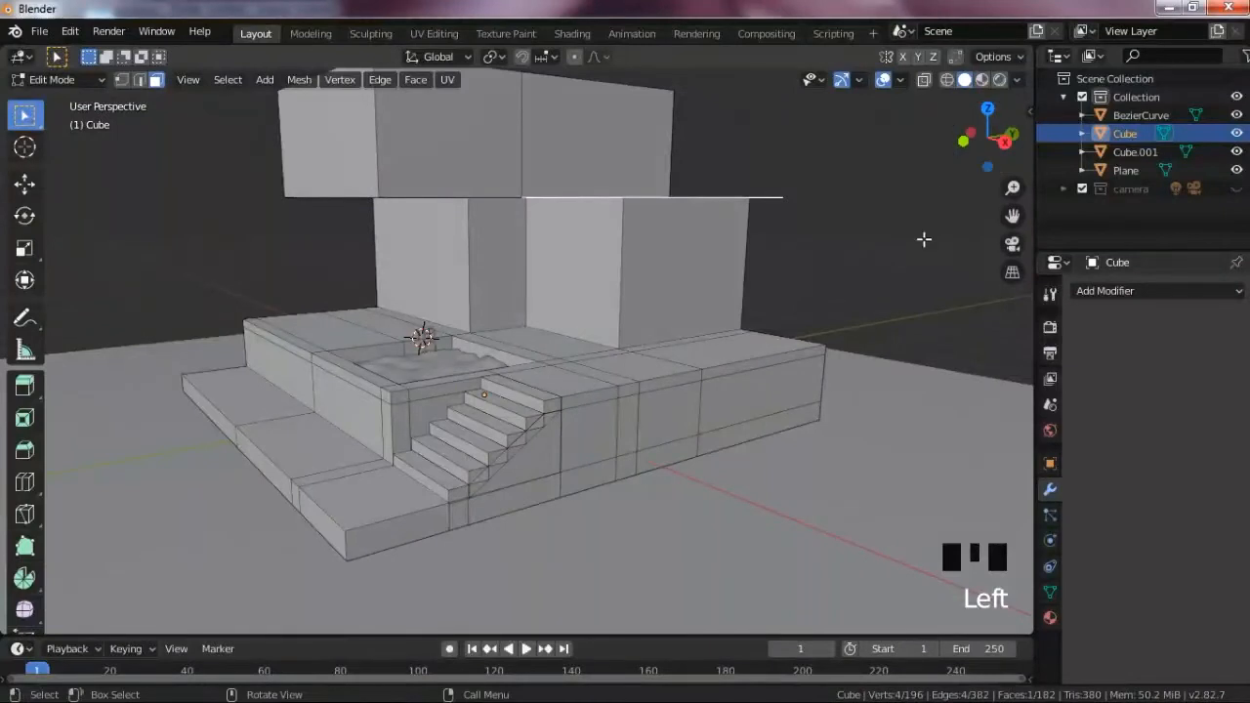
key("e")
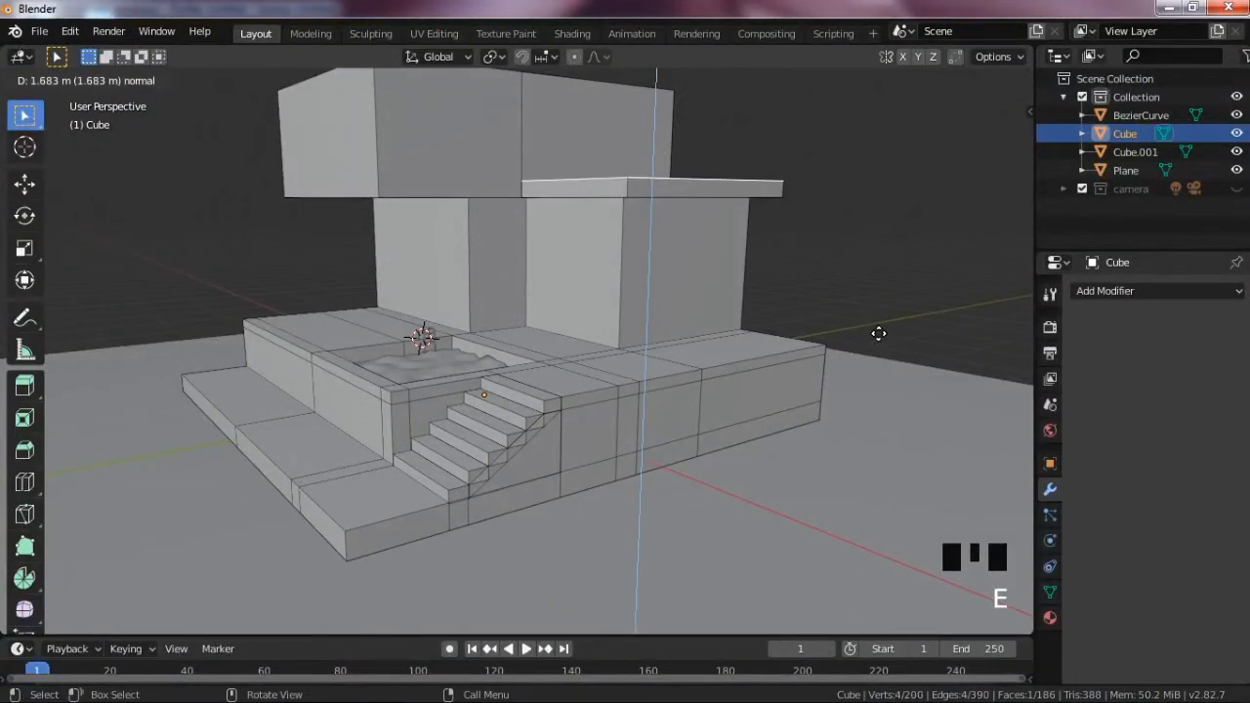
right_click(879, 334)
key("ctrl+z")
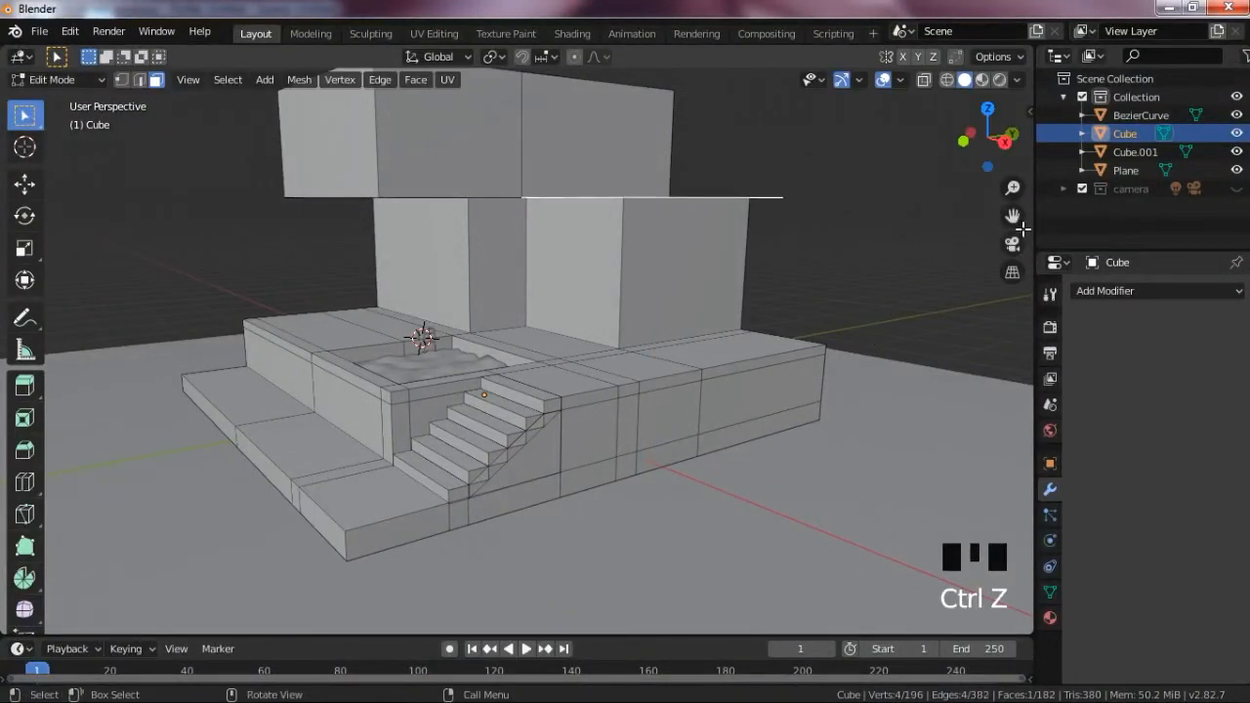
- Select the upper floor's front wall face and its two adjoining side wall faces facing the stairs
left_click_drag(1012, 215, 742, 356)
key("Tab")
key("Tab")
left_click(525, 252)
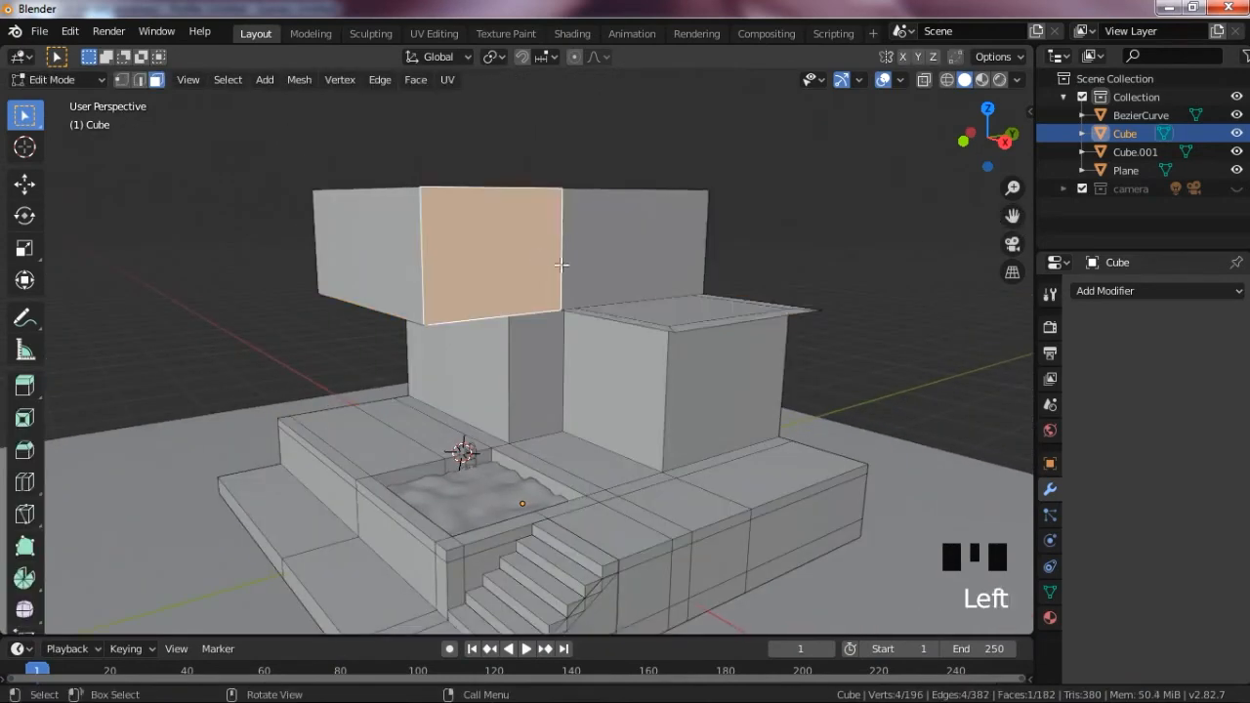
left_click(590, 253, "shift")
left_click(372, 259, "shift")
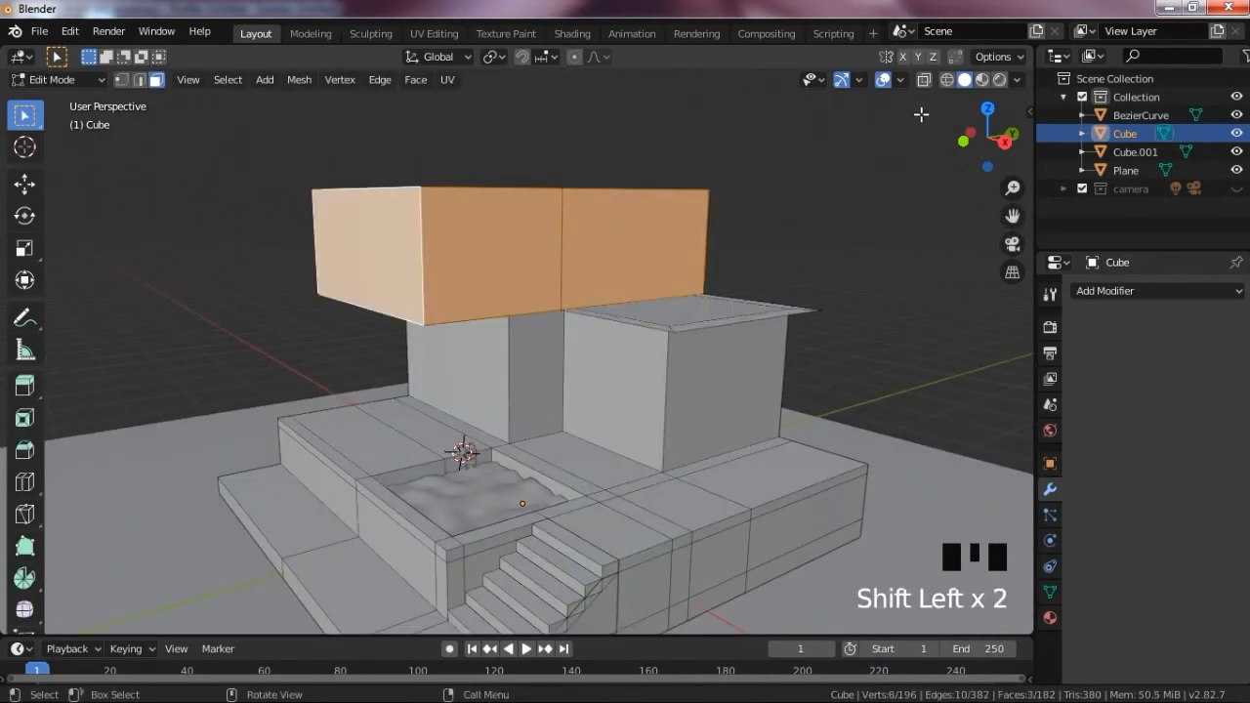
left_click_drag(976, 122, 908, 270)
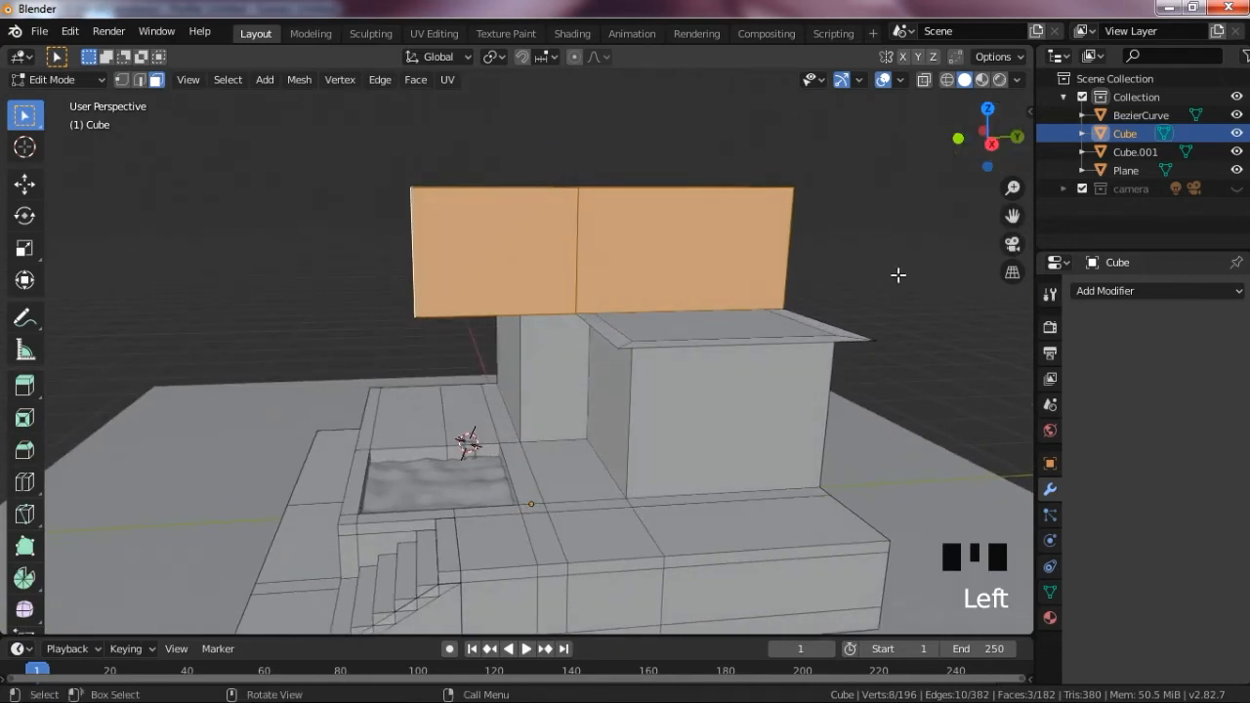
- Apply the Cube's scale in Object Mode and return to editing its mesh
key("Tab")
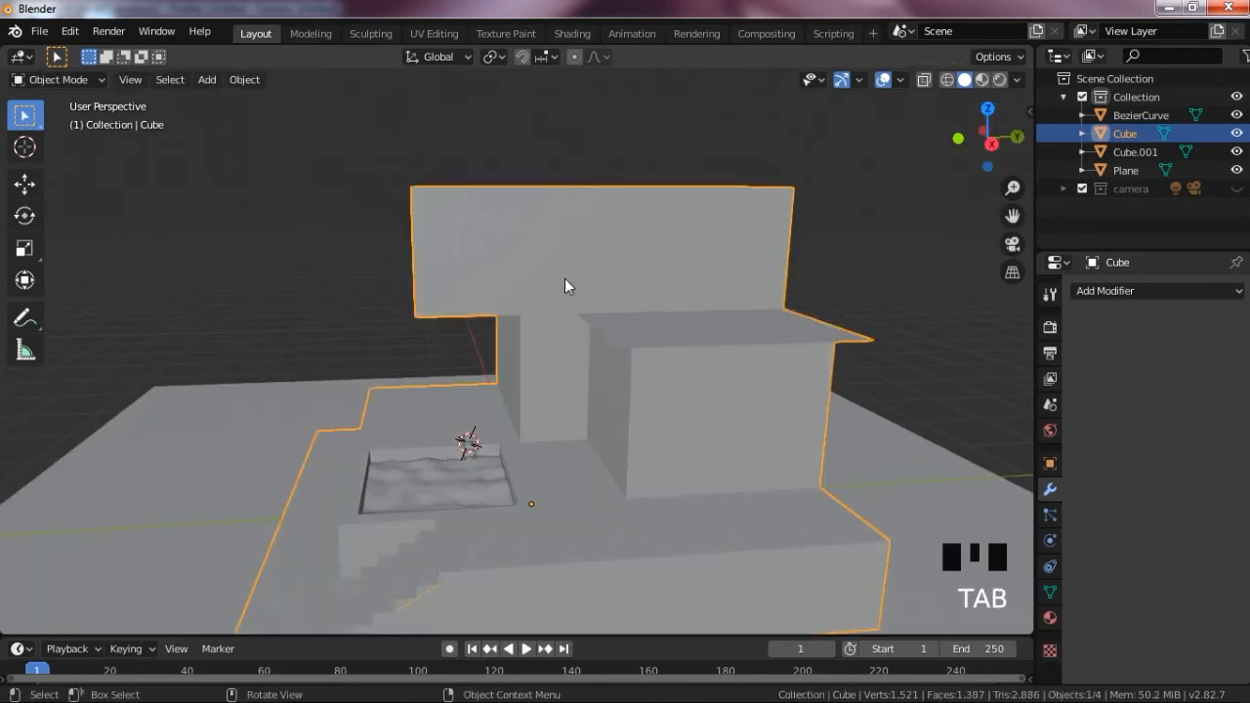
key("ctrl+a")
left_click(623, 322)
key("Tab")
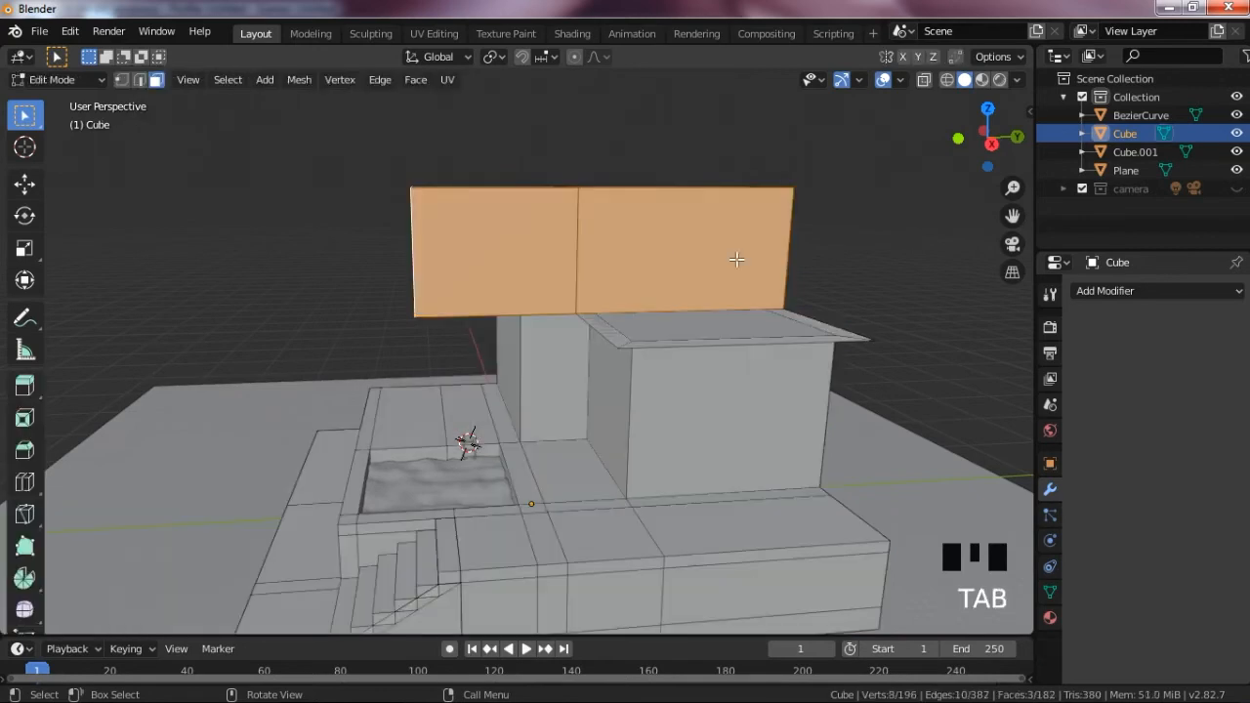
- Inset the three selected upper-floor wall faces together by about 1.2 m to leave a border frame around them
left_click_drag(987, 136, 878, 254)
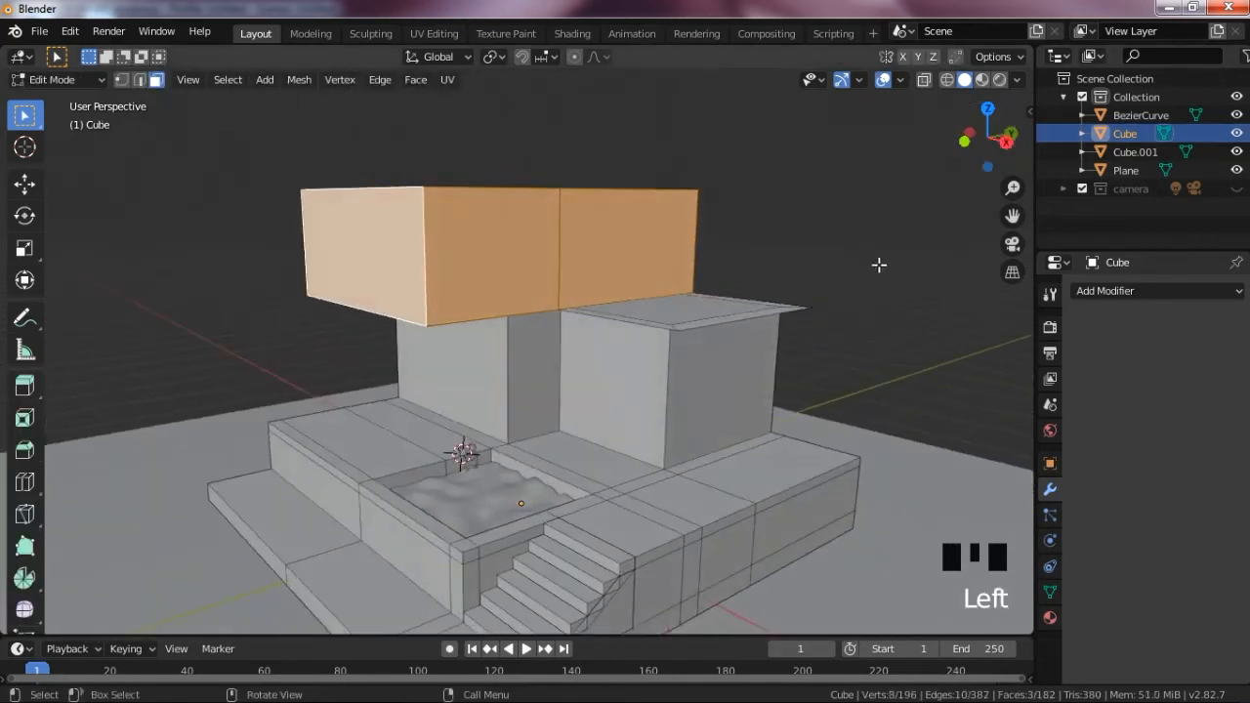
key("i")
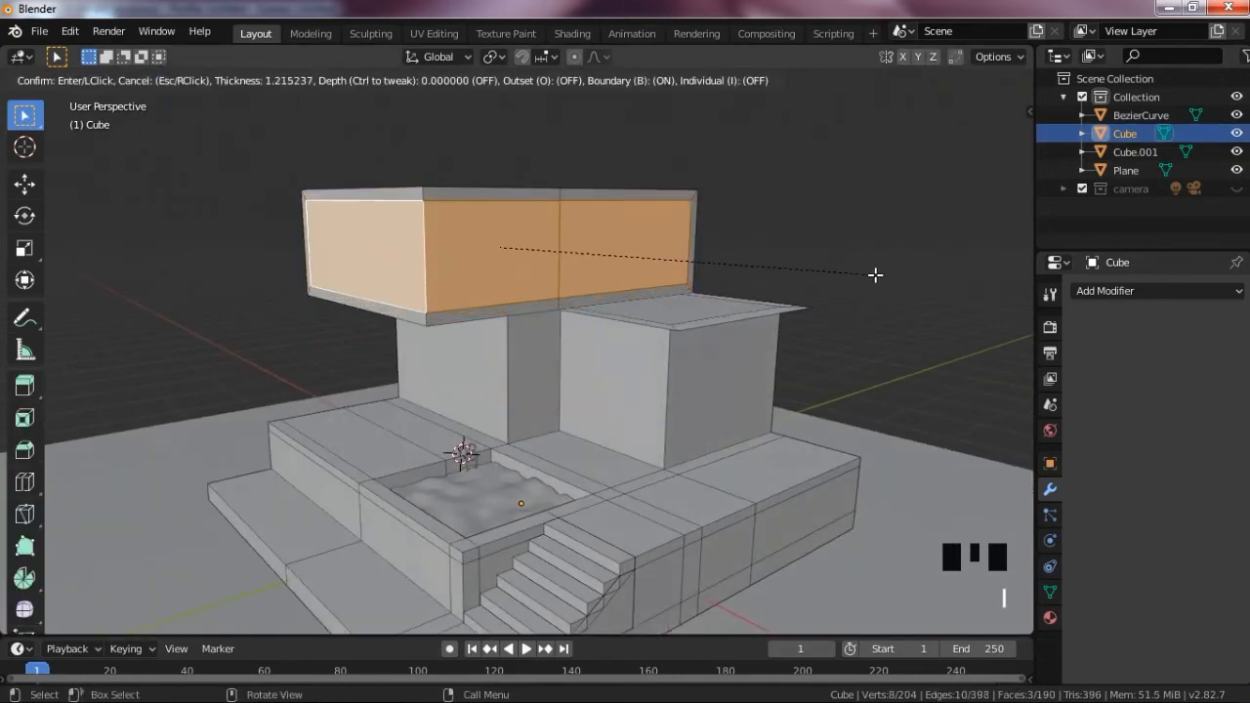
left_click(875, 275)
left_click_drag(988, 137, 830, 146)
scroll(759, 228, "up", 2)
scroll(754, 231, "down", 1)
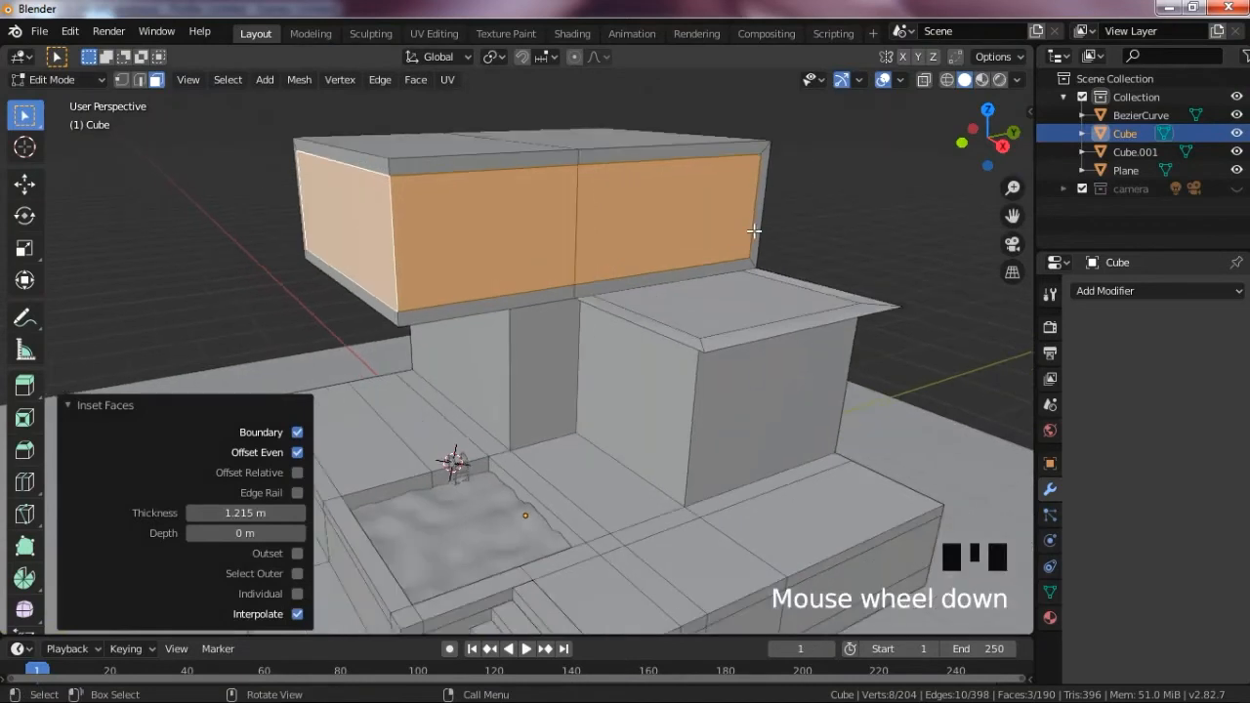
- Extrude the three inset wall faces inward along their normals by about 1.38 m to recess them behind the frame
key("p")
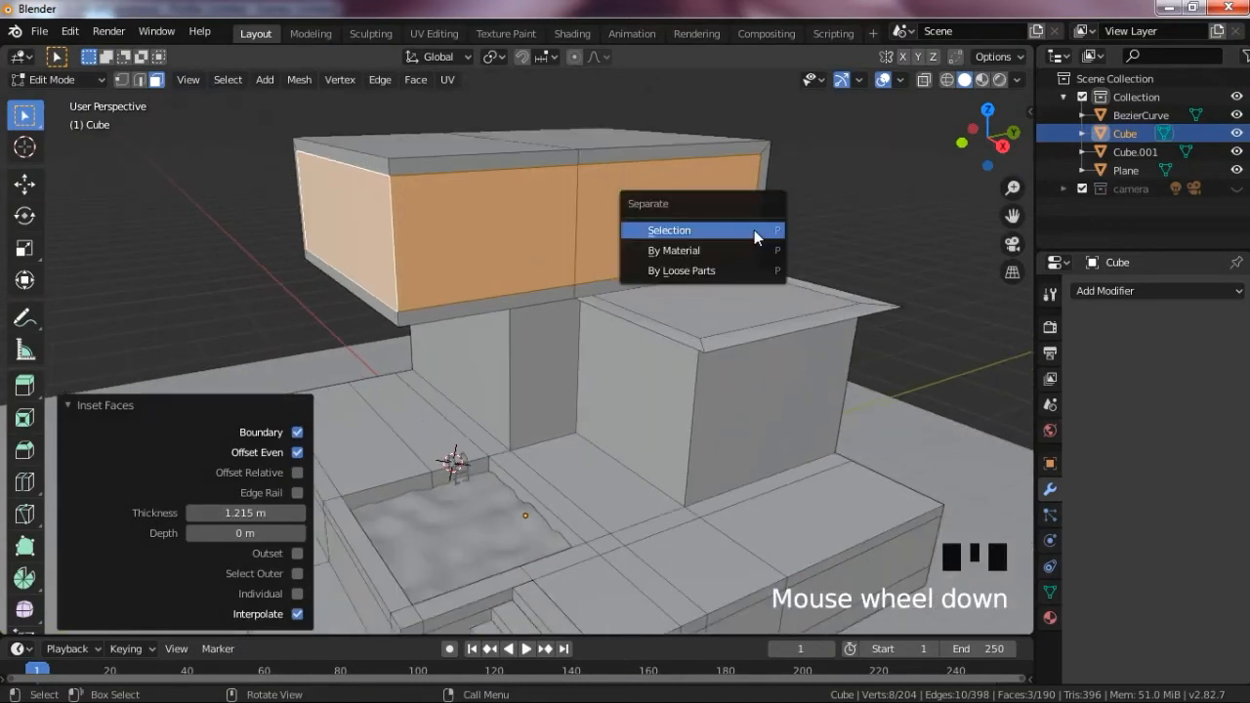
left_click(754, 230)
key("alt+e")
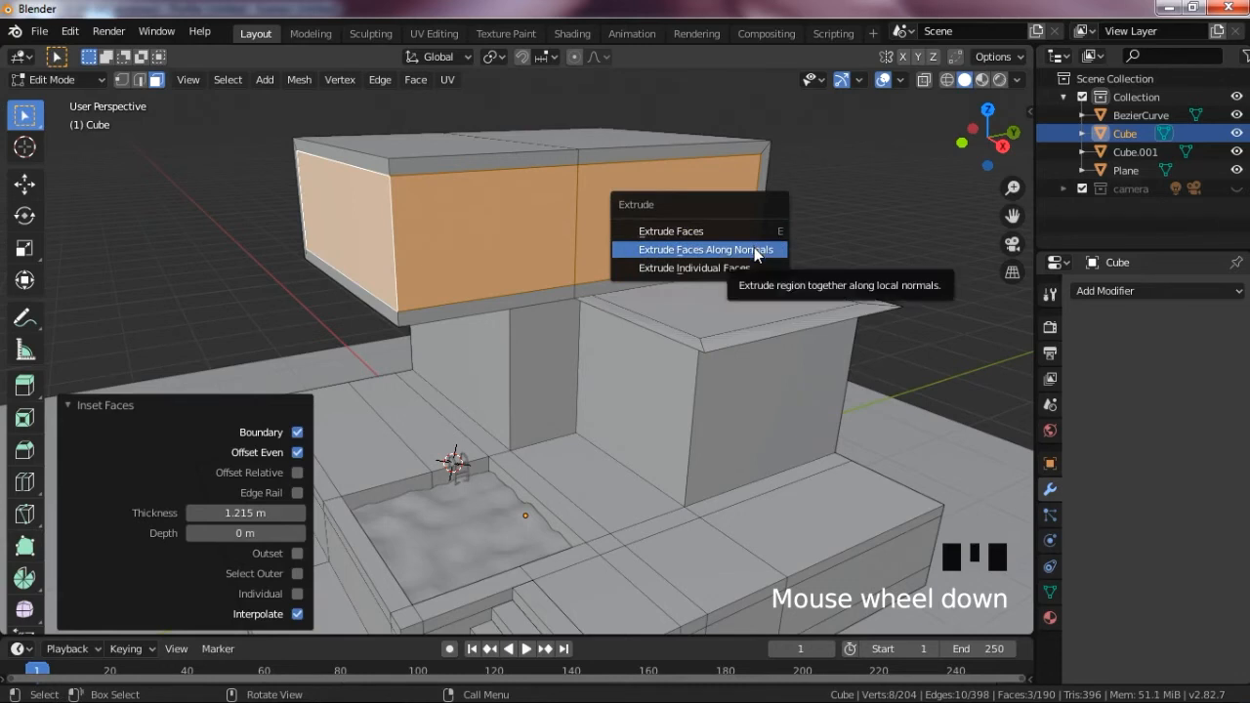
left_click(754, 248)
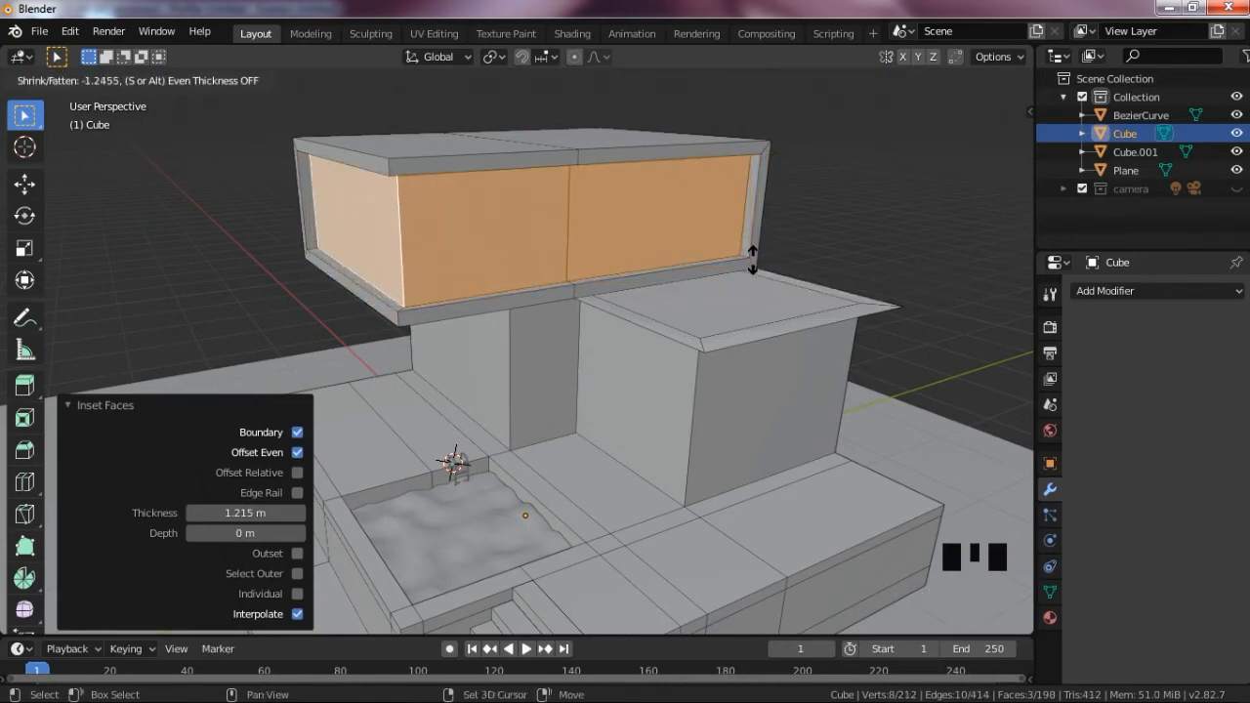
left_click(752, 265)
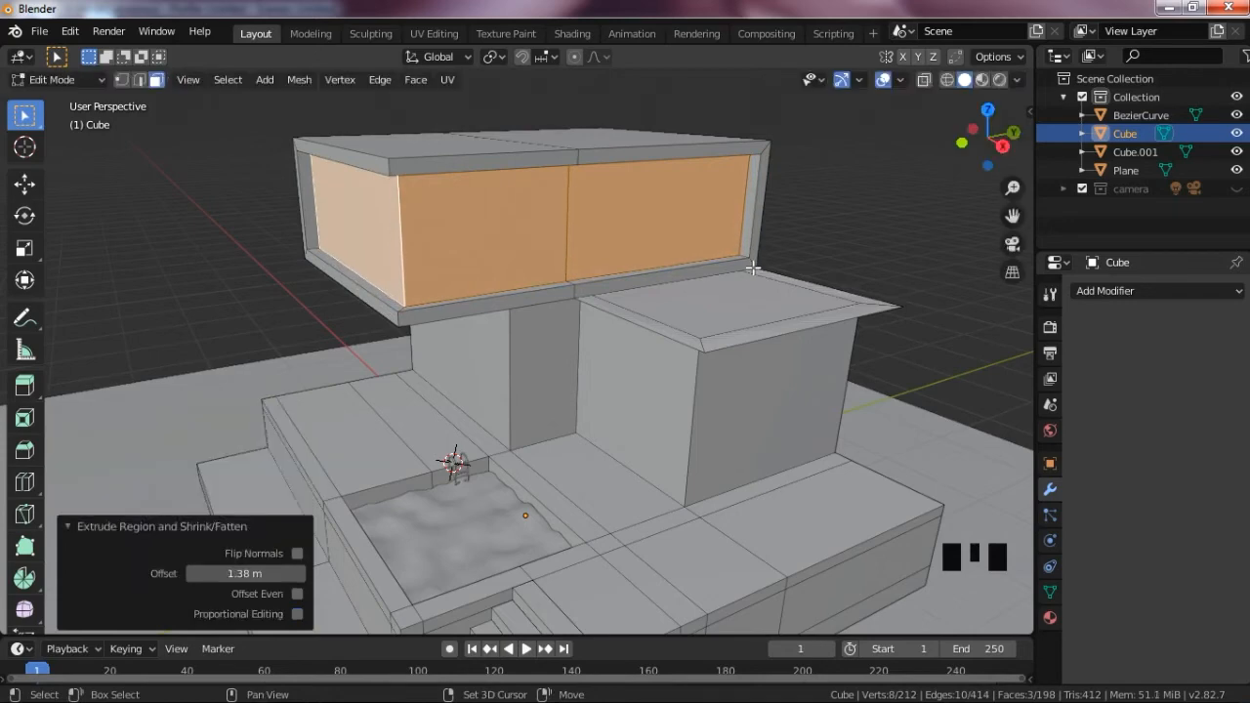
- Extrude the lower roof's overhanging face upward 1.2 m to give the roof slab its thickness
left_click(696, 304)
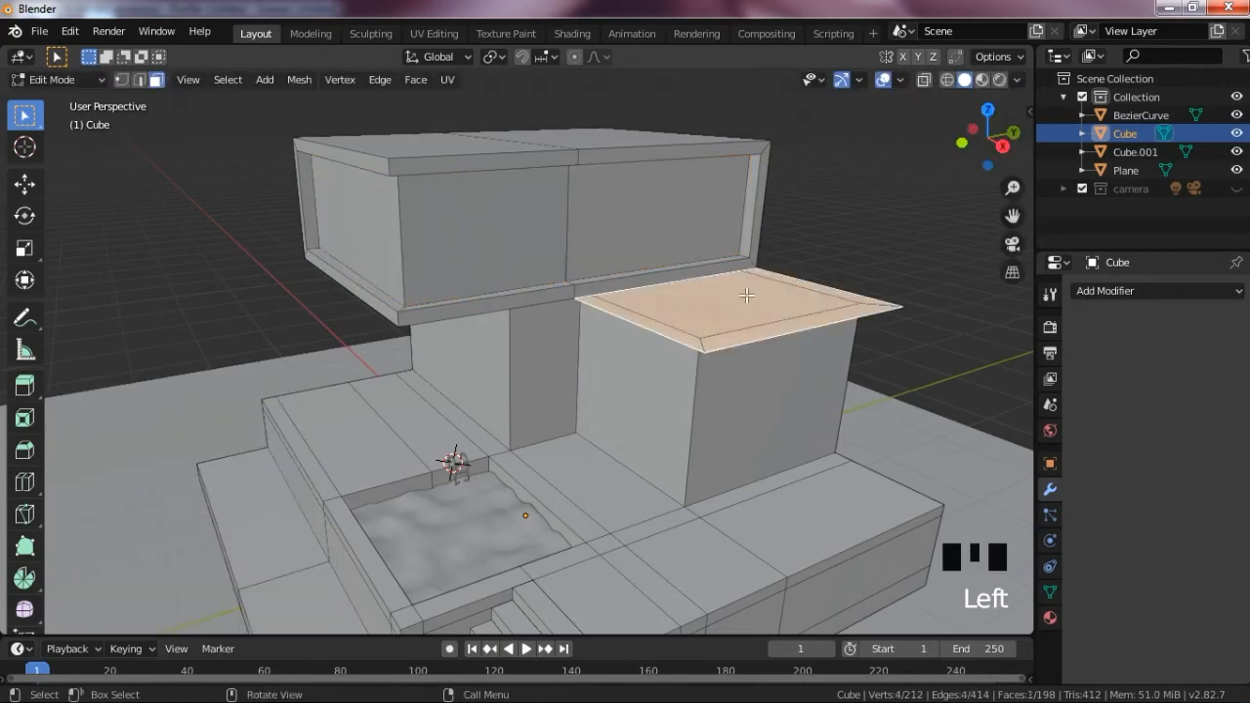
scroll(746, 295, "up", 2)
scroll(742, 295, "up", 4)
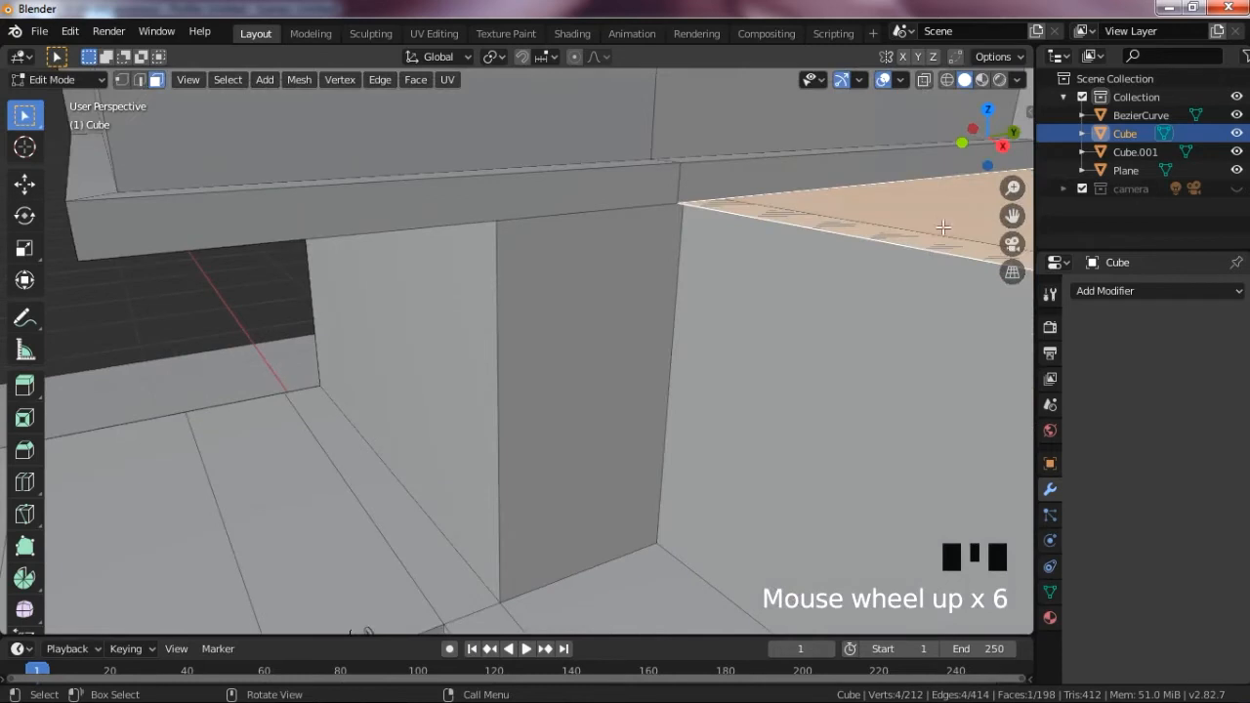
left_click_drag(1013, 215, 864, 313)
scroll(713, 290, "up", 2)
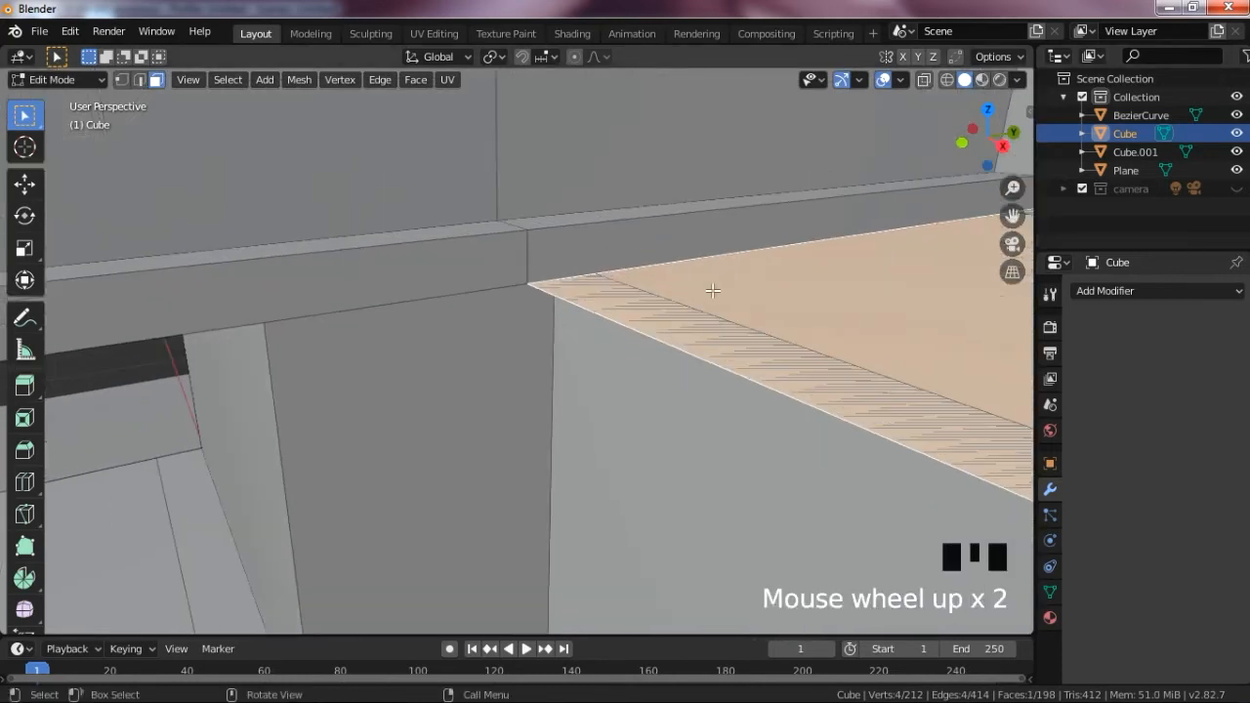
key("e")
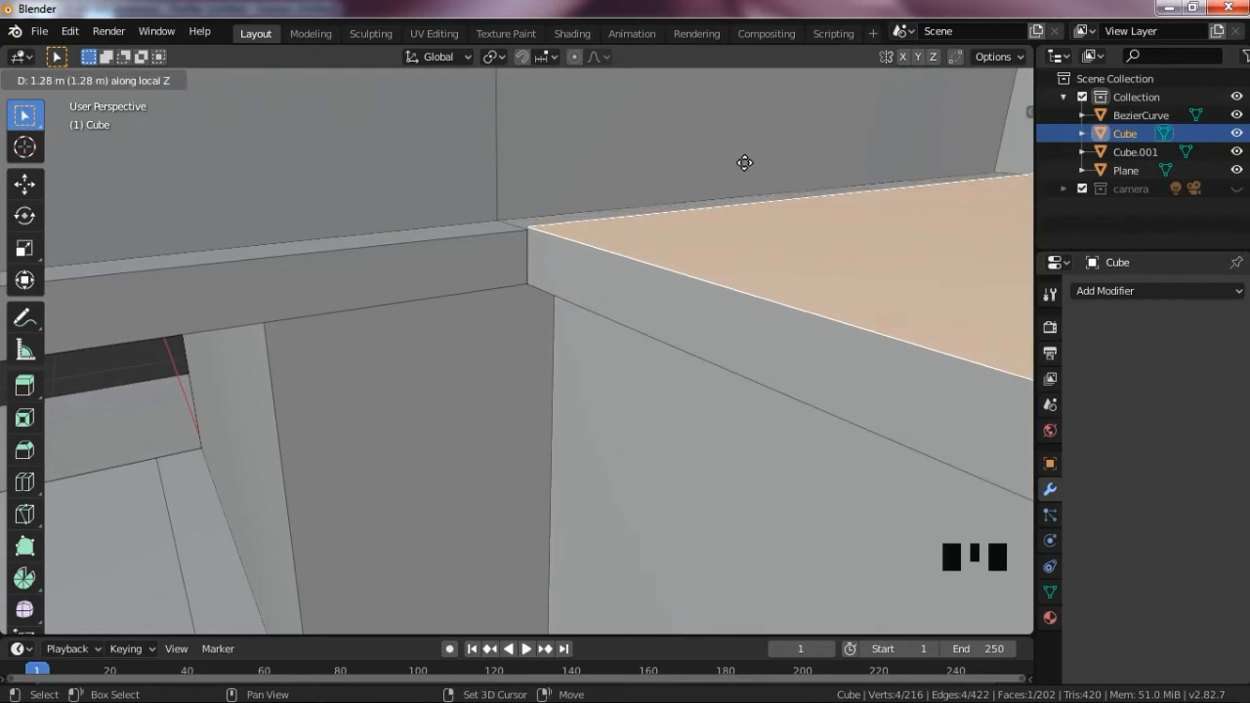
left_click(745, 197)
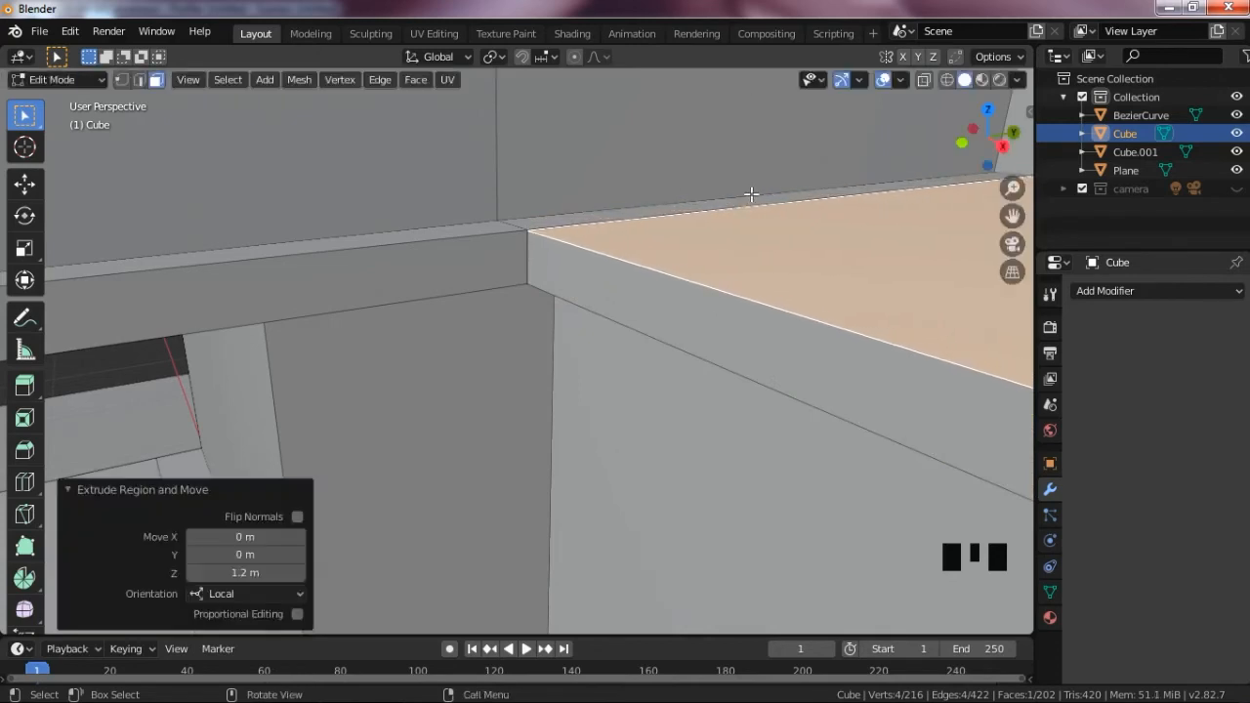
- Nudge the lower roof slab's top face slightly upward along Z to line up with the upper floor's base slab
key("Tab")
scroll(689, 270, "up", 6)
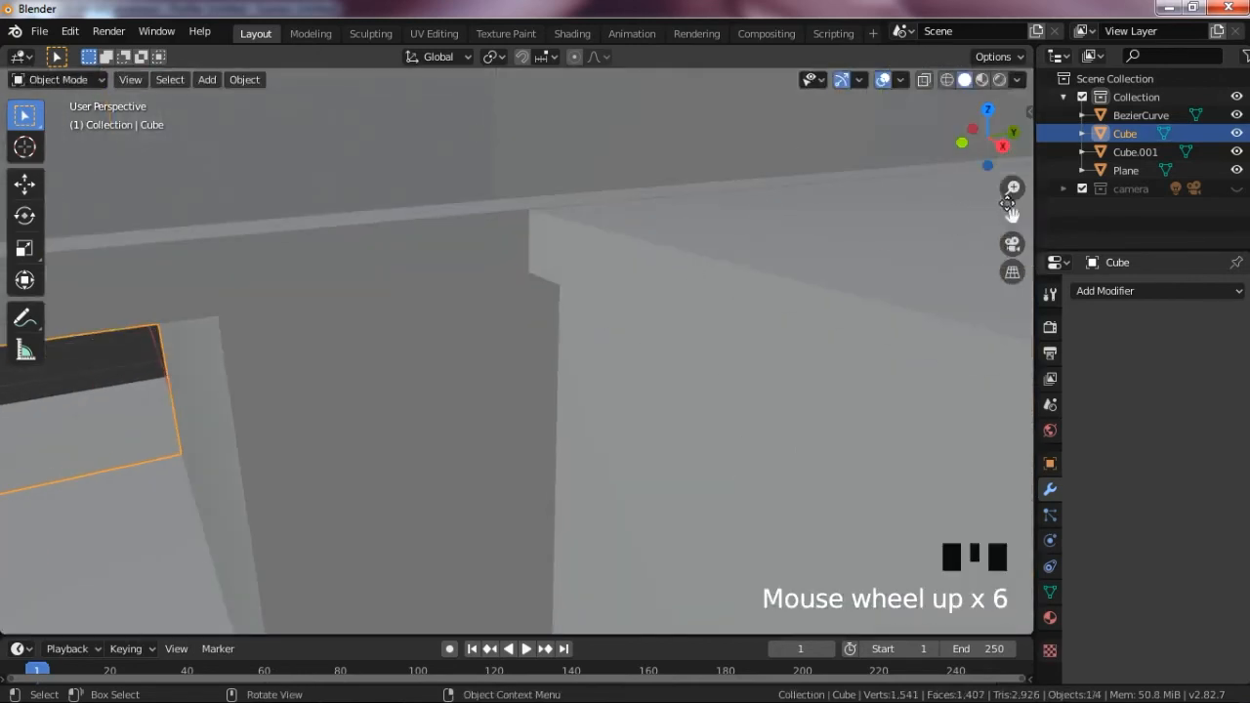
left_click_drag(1009, 205, 1004, 215)
scroll(698, 275, "up", 8)
key("Tab")
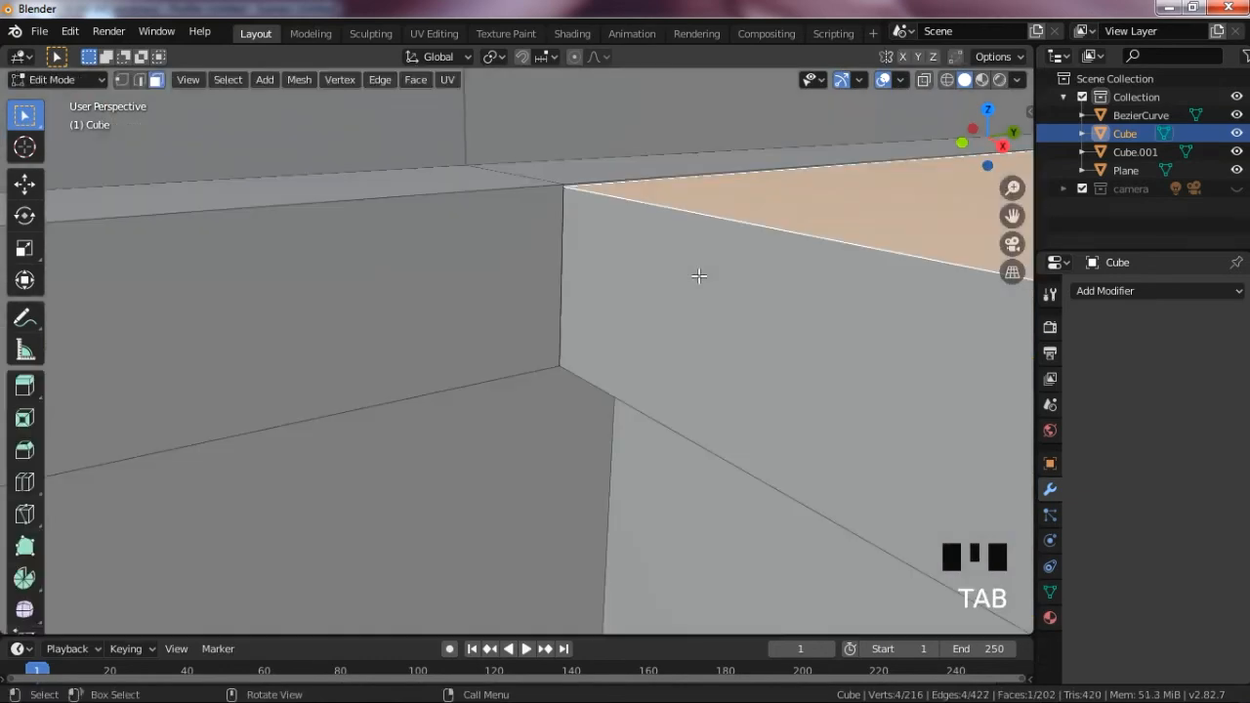
key("g")
key("z")
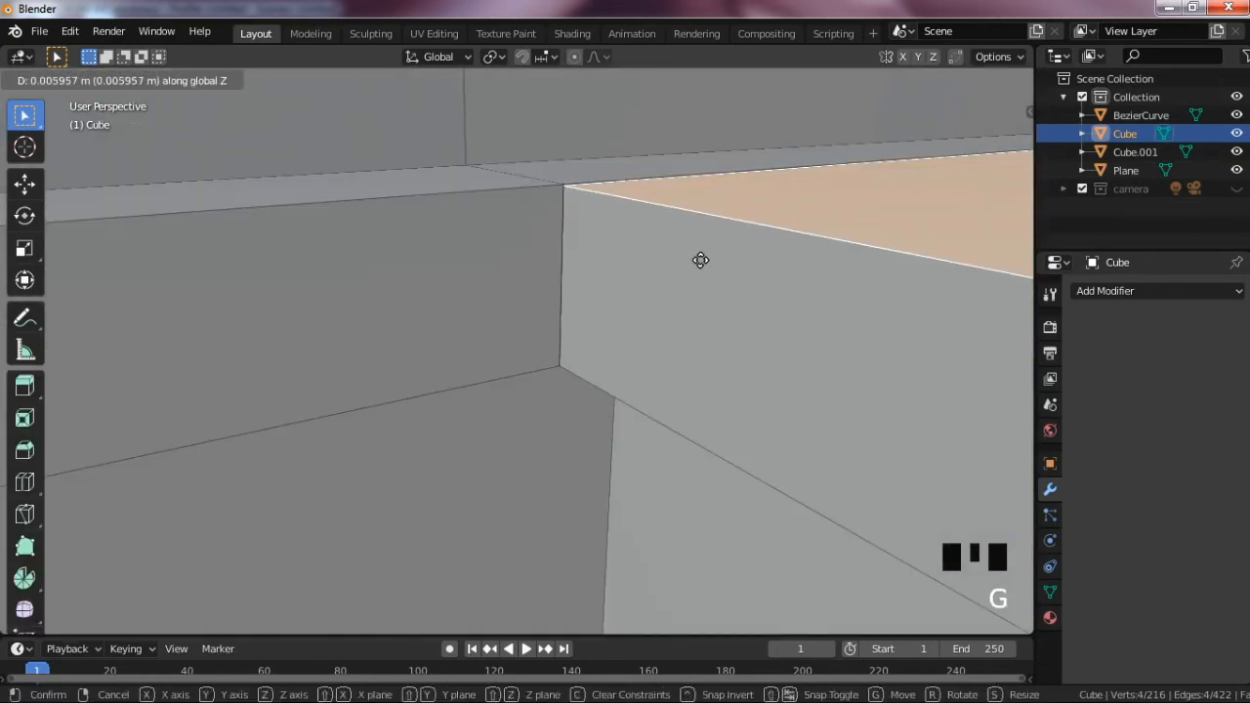
left_click(701, 249)
key("Tab")
- Separate the three recessed upper-floor wall faces into their own object and select that object alone
scroll(702, 256, "down", 13)
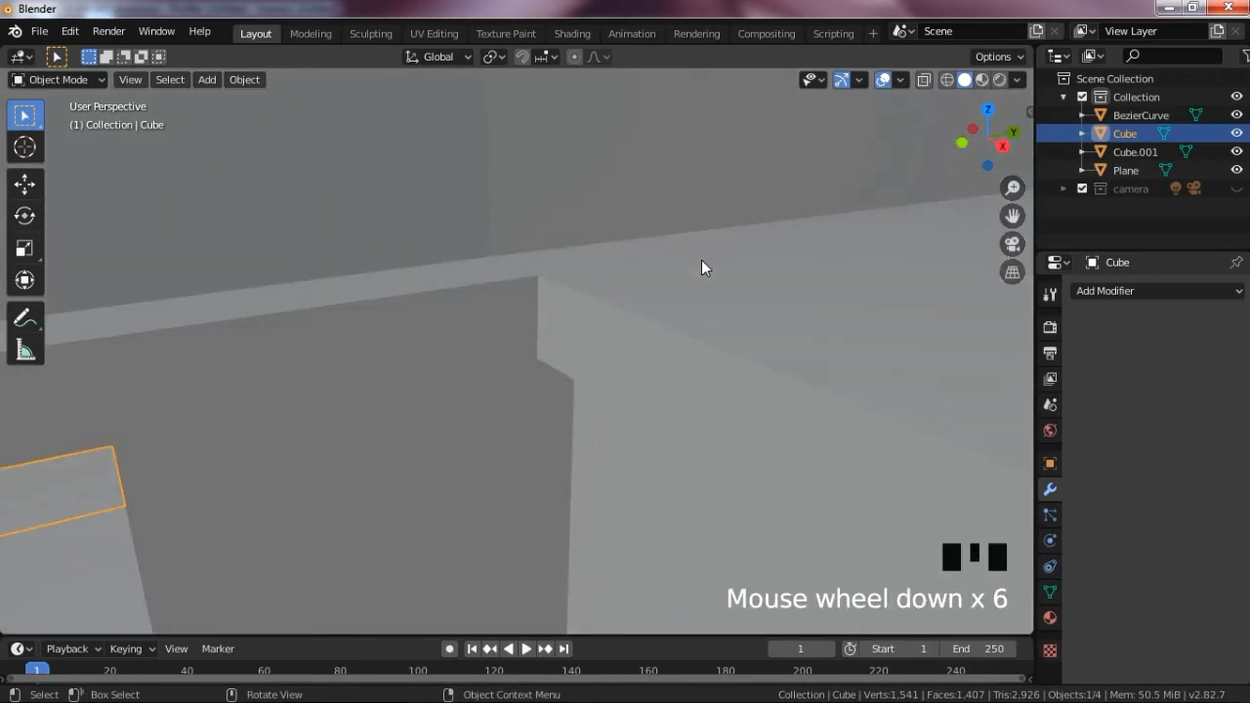
scroll(704, 275, "down", 8)
left_click_drag(957, 129, 762, 210)
key("Tab")
scroll(586, 253, "up", 4)
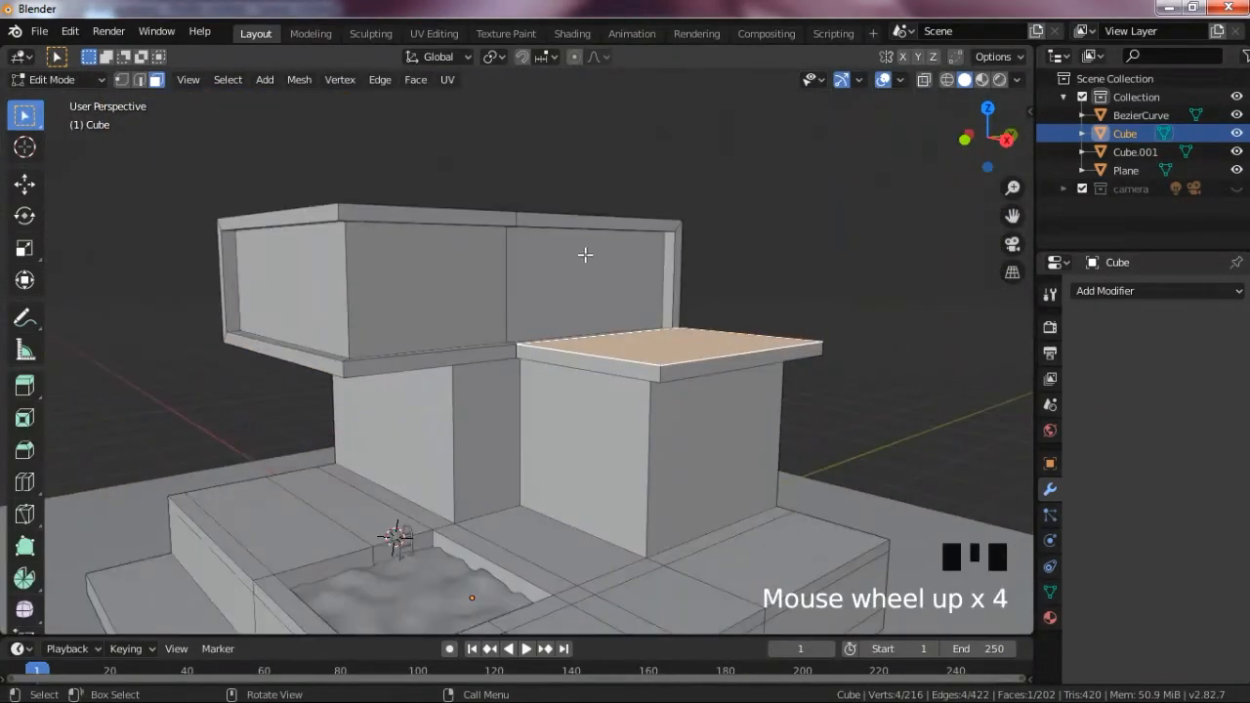
left_click(585, 257)
left_click(458, 252, "shift")
left_click(331, 269, "shift")
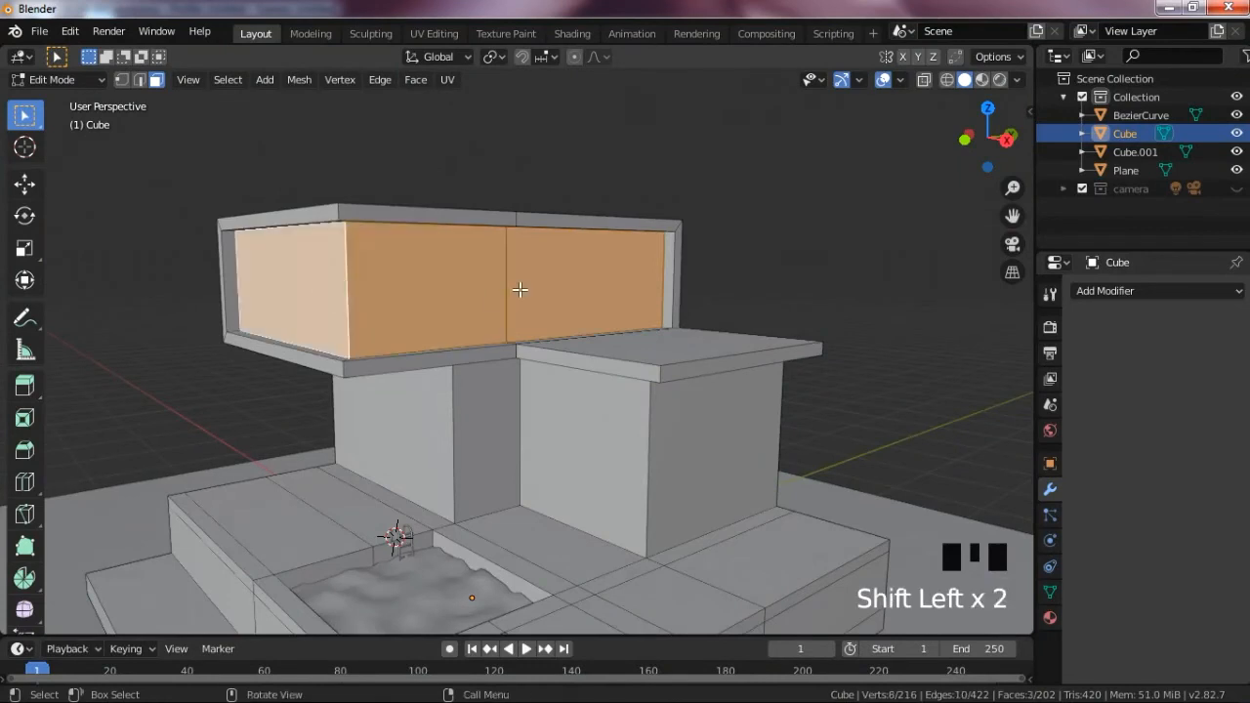
key("p")
left_click(520, 289)
key("Tab")
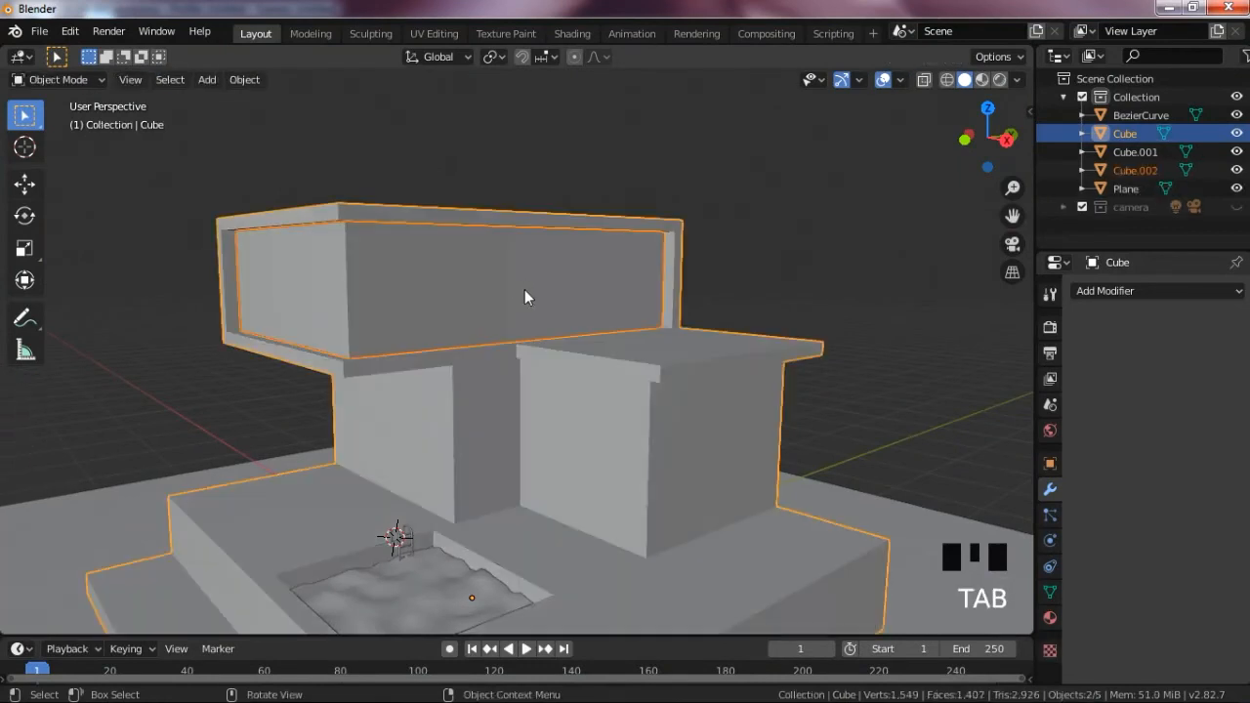
left_click(436, 293)
left_click_drag(989, 137, 913, 164)
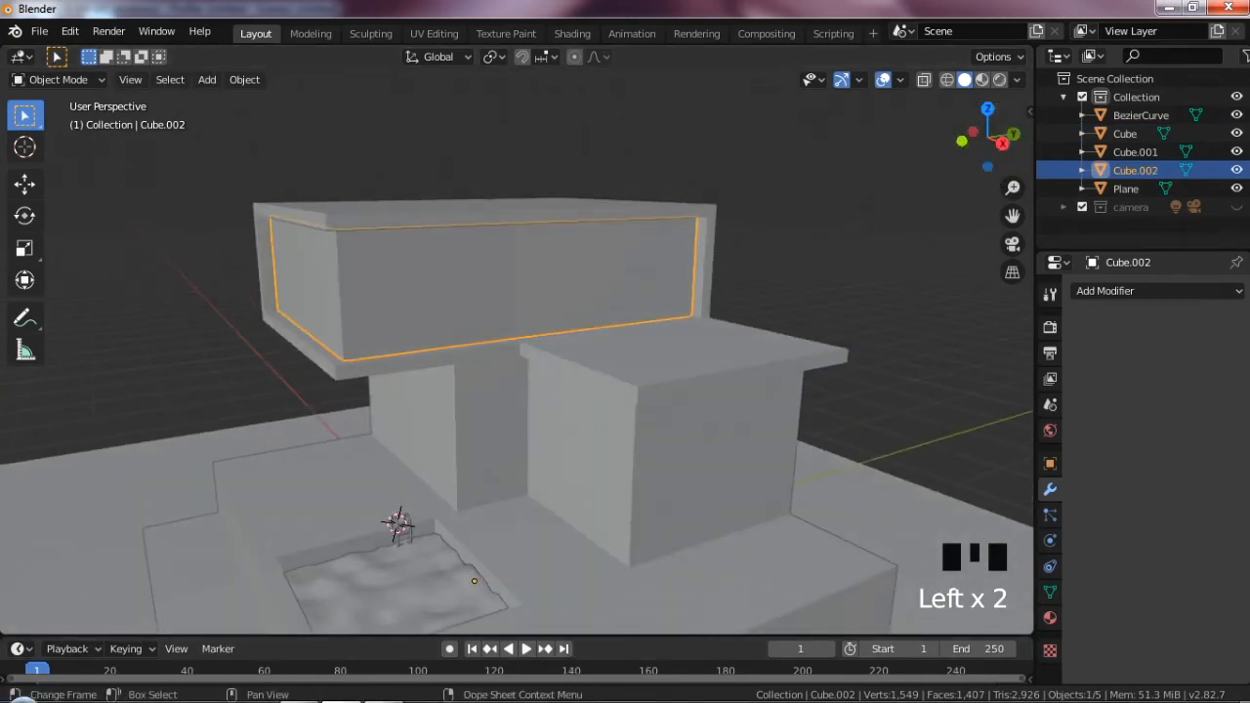
- After checking the home reference image, slide the separated wall's middle vertical edge toward the overhanging corner by a factor of about -0.253
left_click(391, 692)
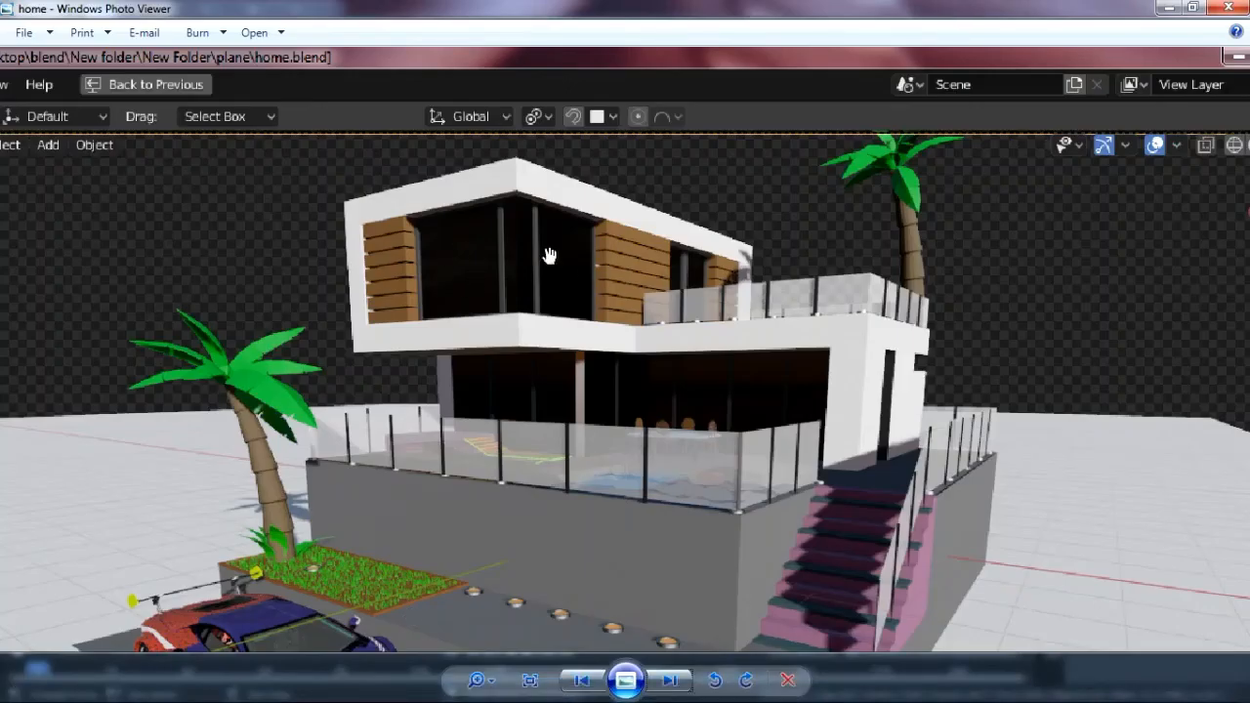
left_click(374, 692)
left_click(497, 355)
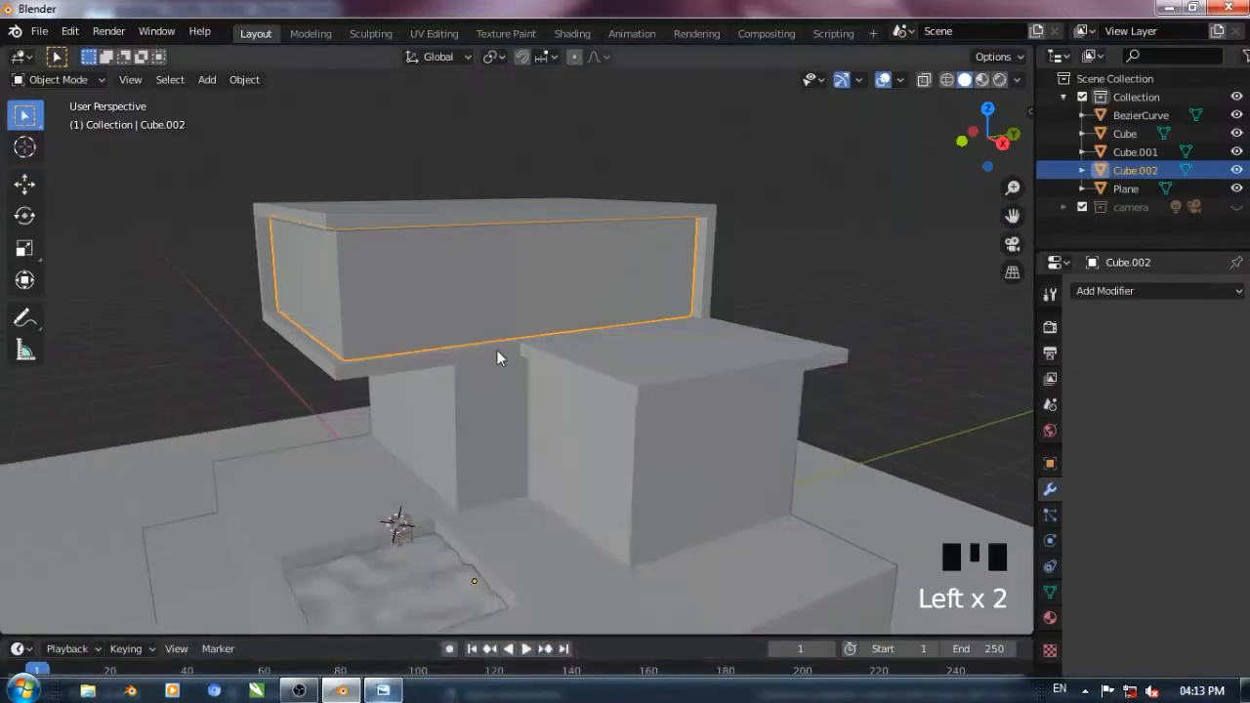
key("Tab")
left_click(532, 279)
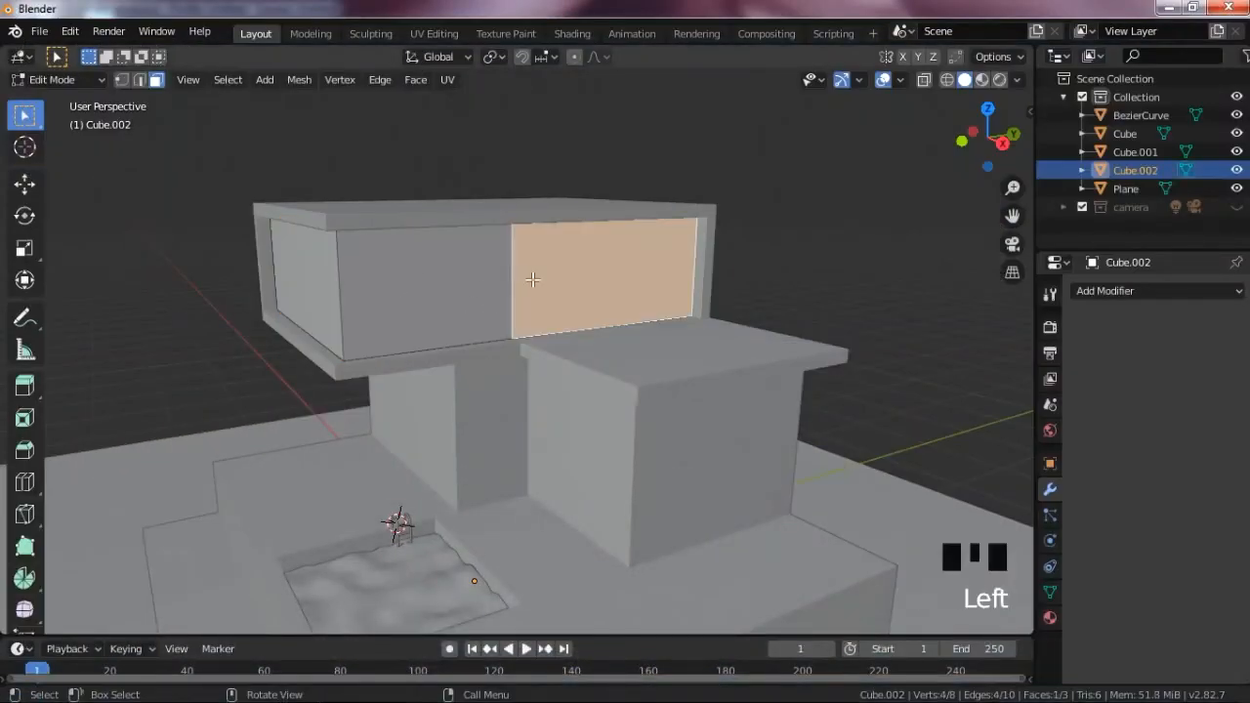
key("2")
left_click(512, 282)
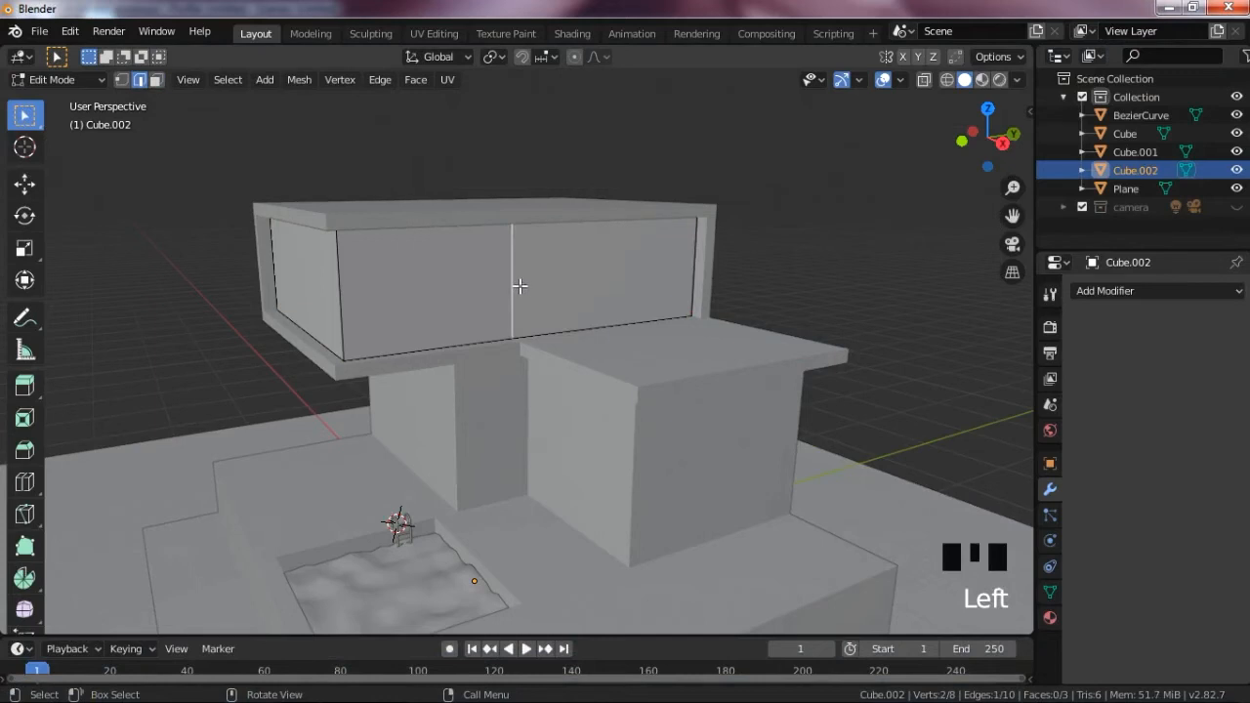
key("g")
key("g")
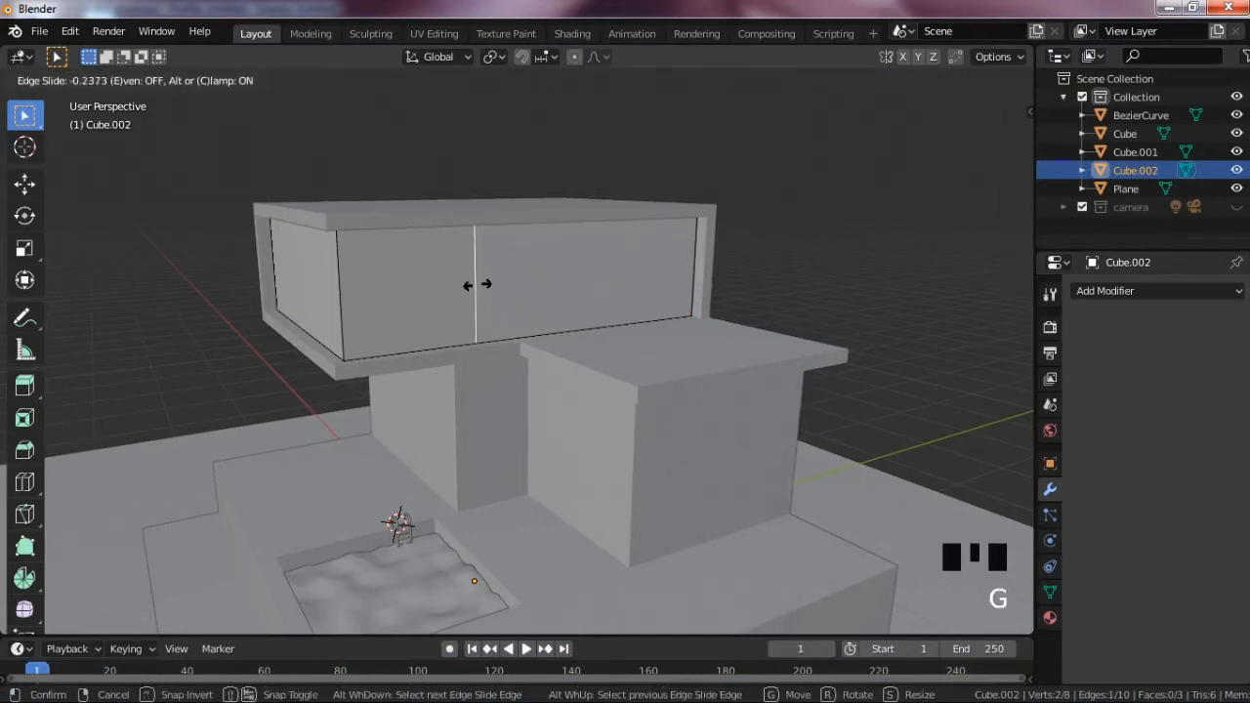
left_click(474, 284)
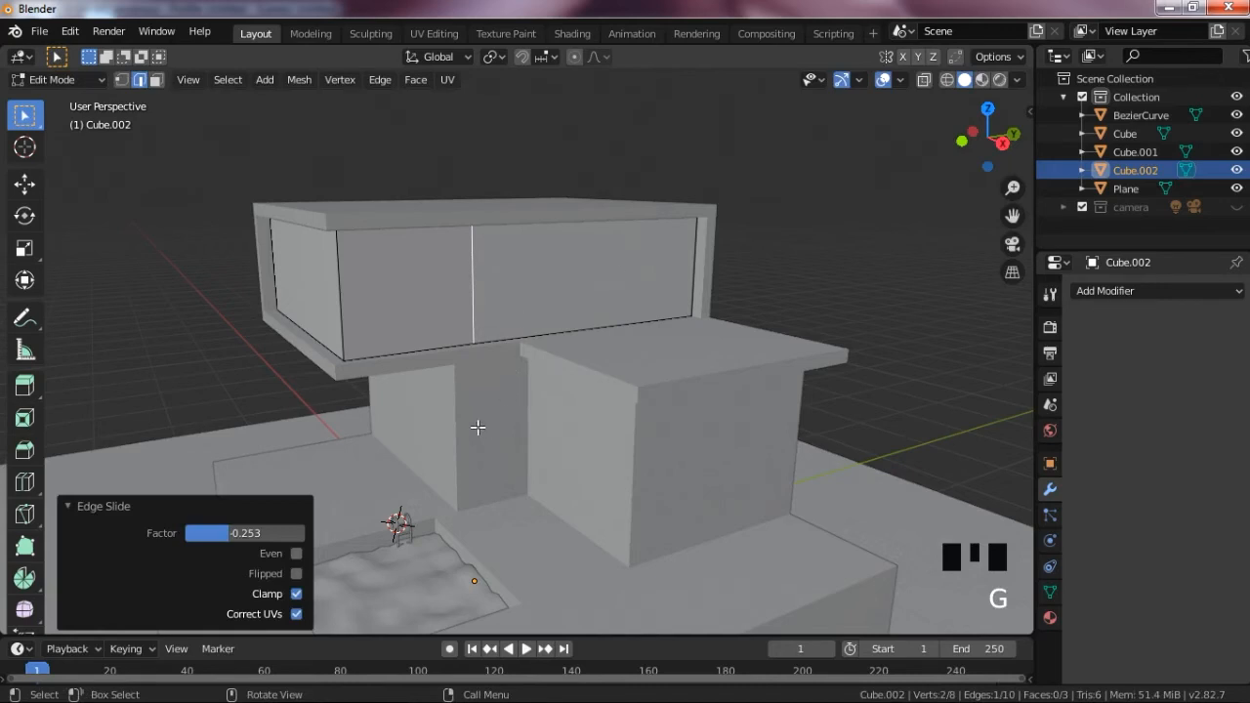
- Add one centred vertical loop cut to the wider panel of the long upper-floor wall, above the lower roof
scroll(826, 393, "down", 2)
scroll(783, 373, "up", 4)
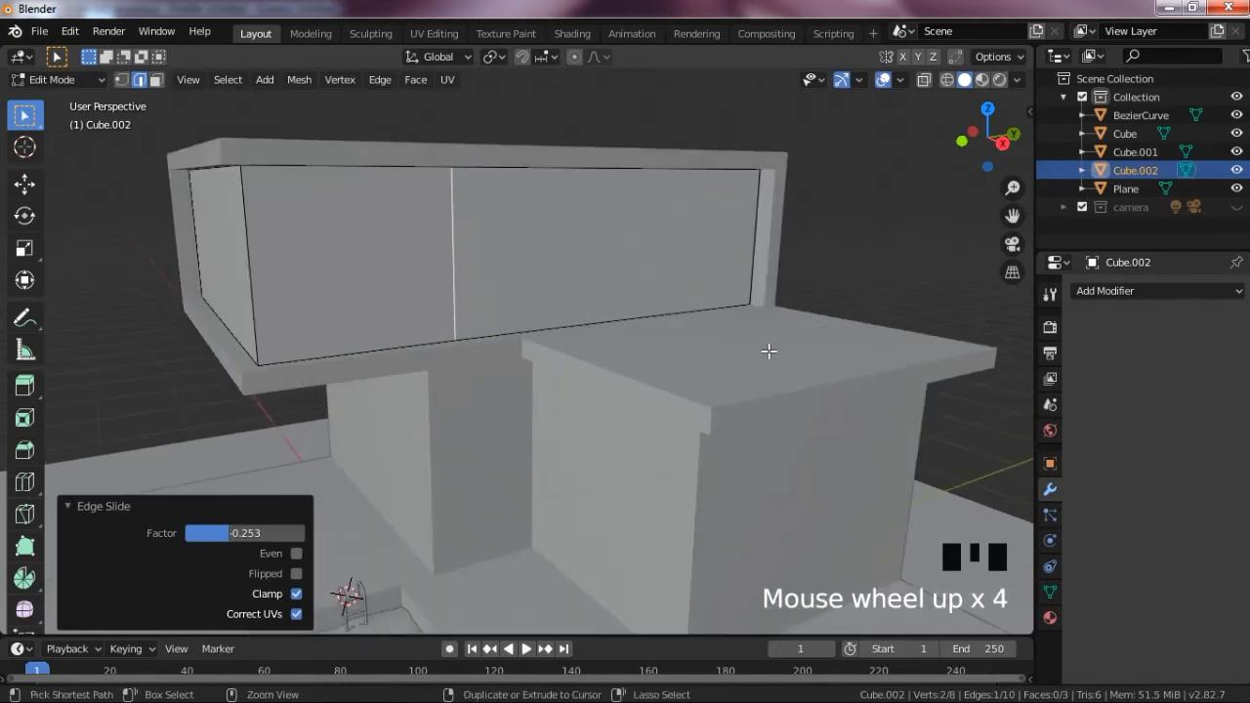
key("ctrl+r")
left_click(599, 197)
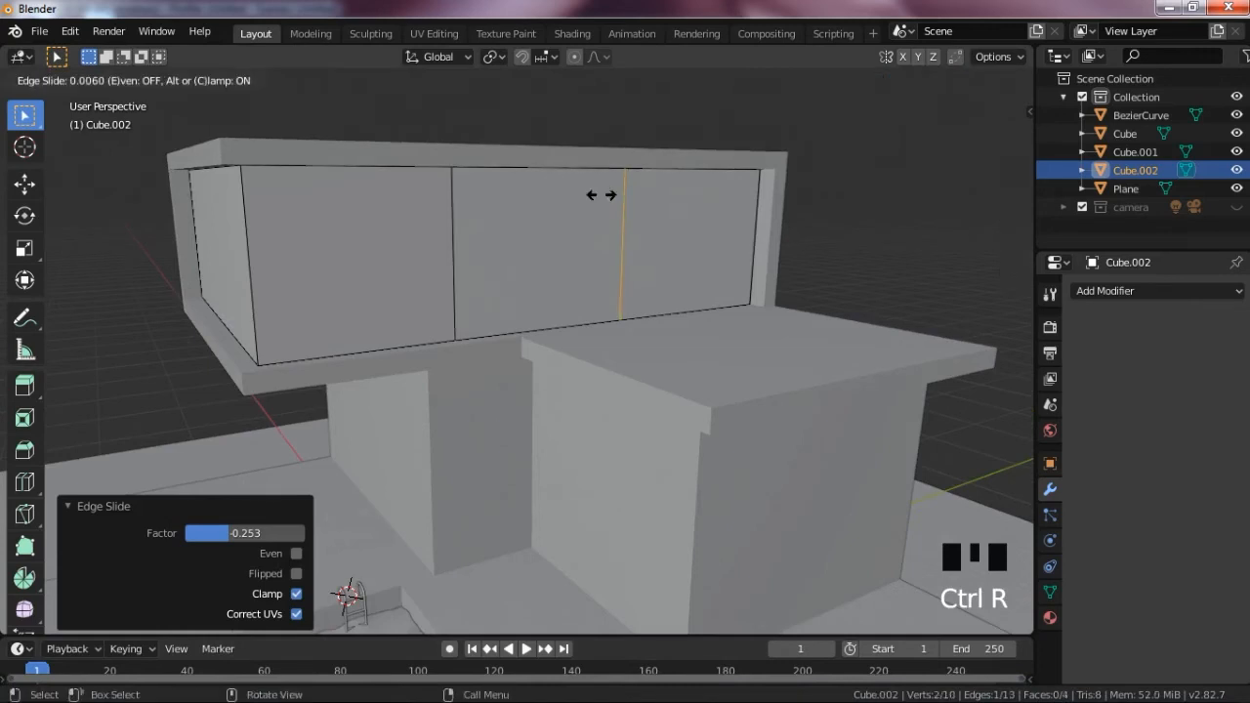
right_click(597, 234)
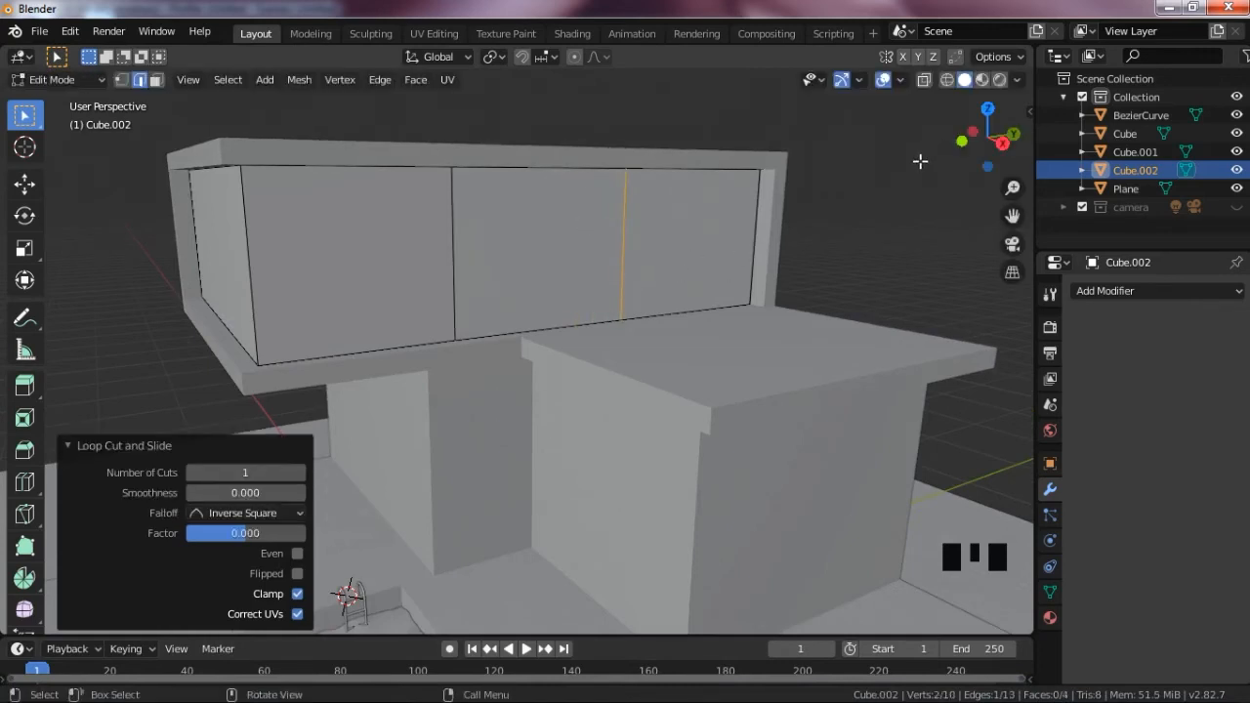
- Split the wall panel farthest from the overhanging corner with one centred vertical loop cut
left_click_drag(977, 135, 978, 135)
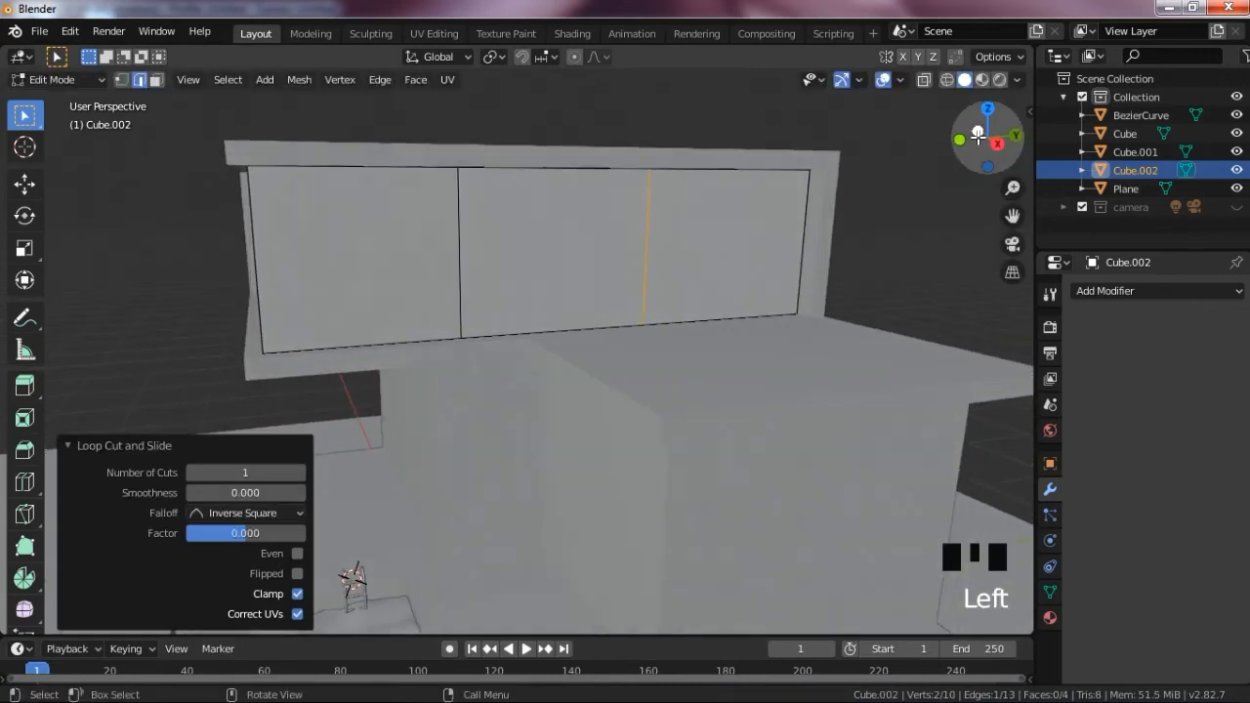
key("3")
left_click(739, 229)
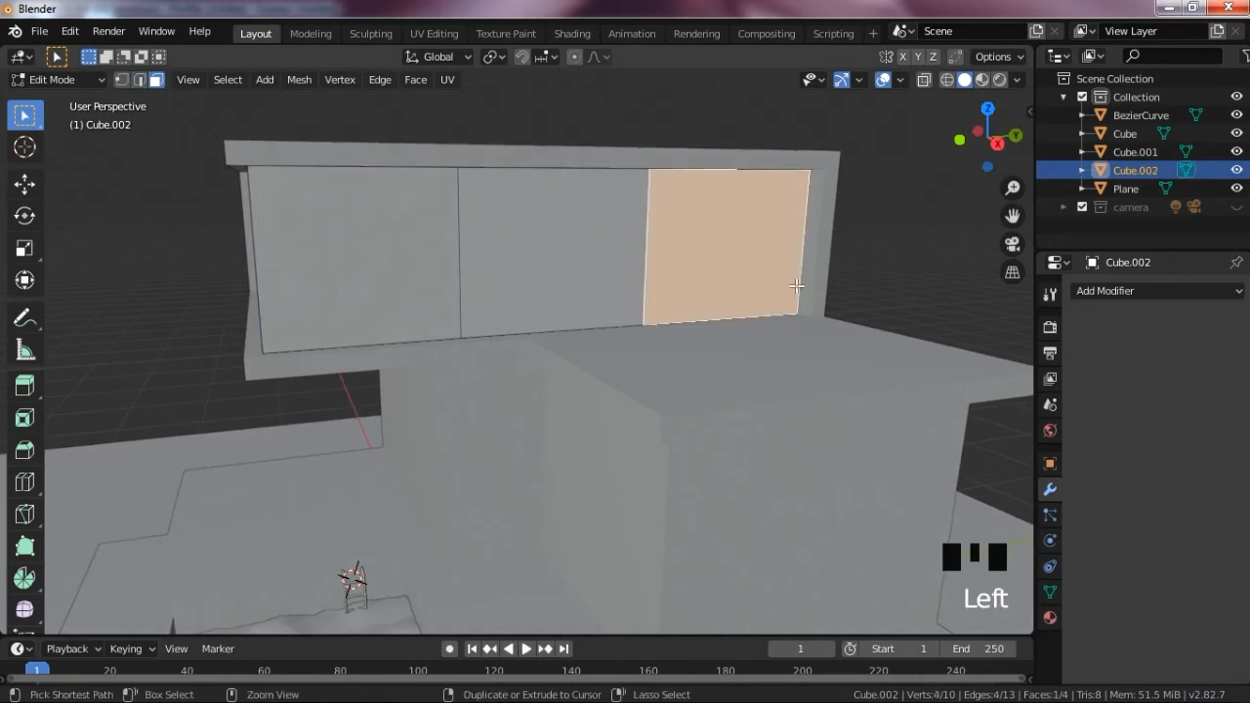
key("ctrl+r")
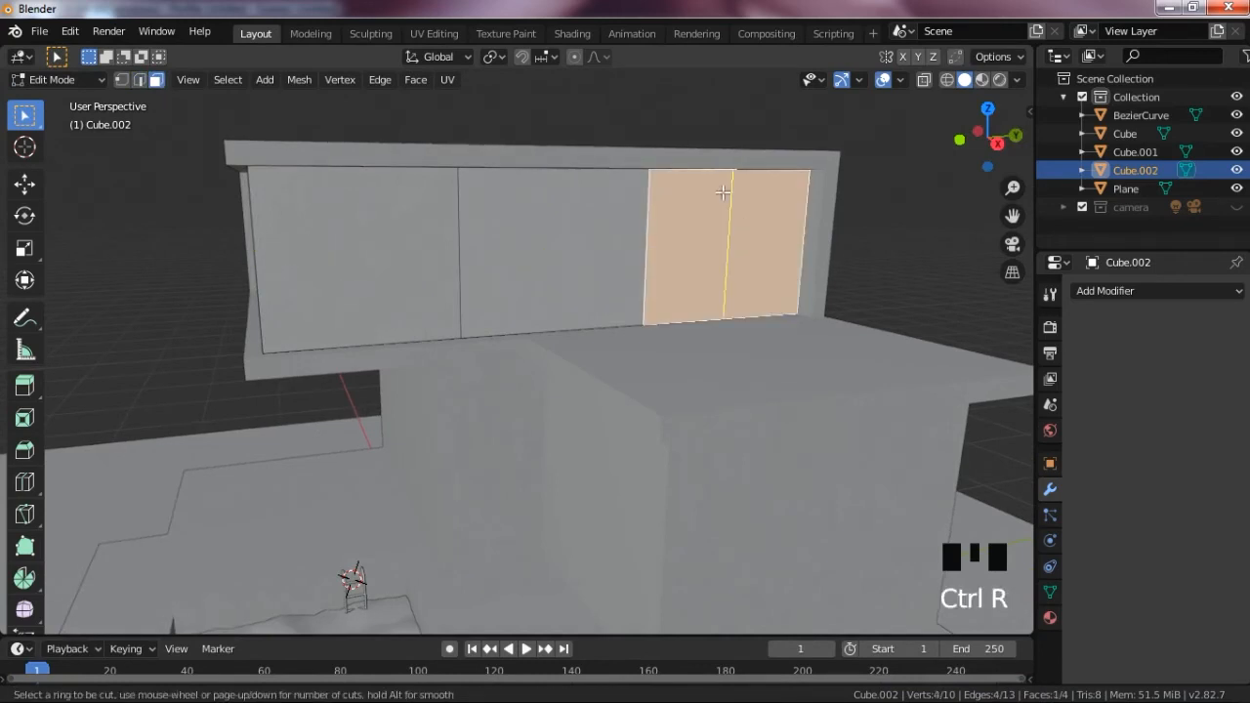
left_click(728, 177)
right_click(727, 177)
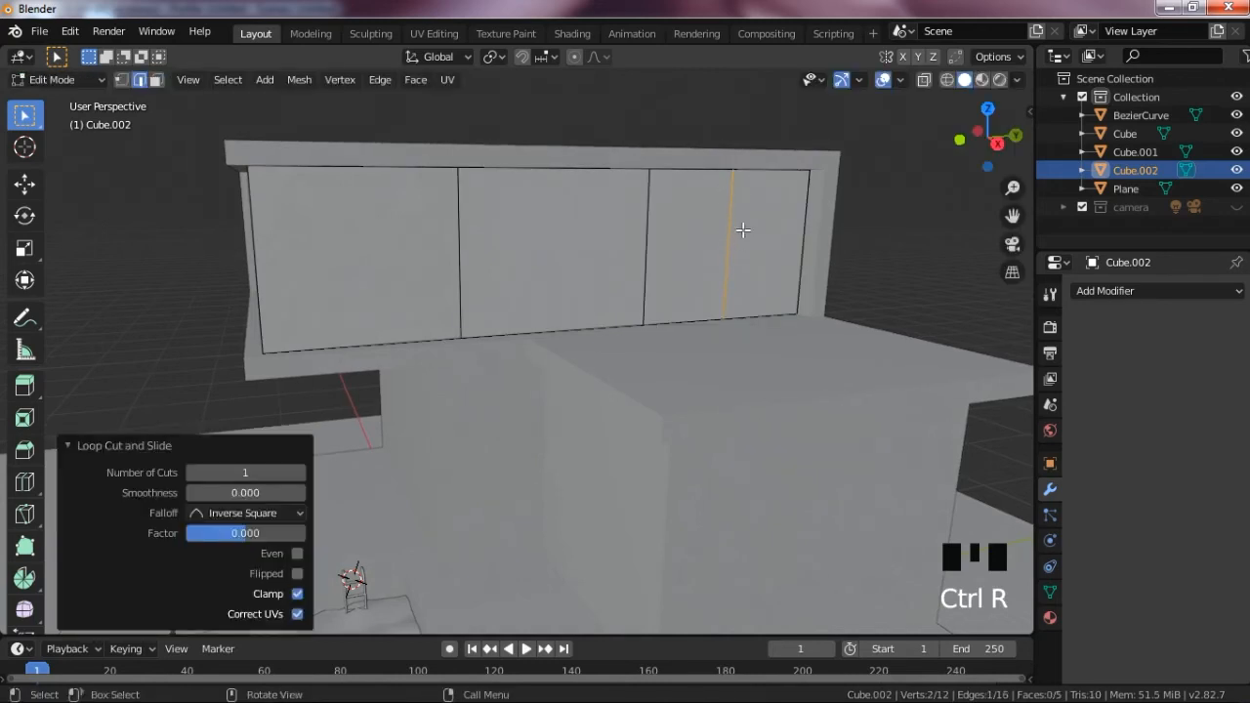
- Bevel the new vertical edge in the farthest wall panel into a narrow strip with a 0.4 m offset
left_click_drag(1012, 215, 876, 254)
scroll(712, 243, "up", 3)
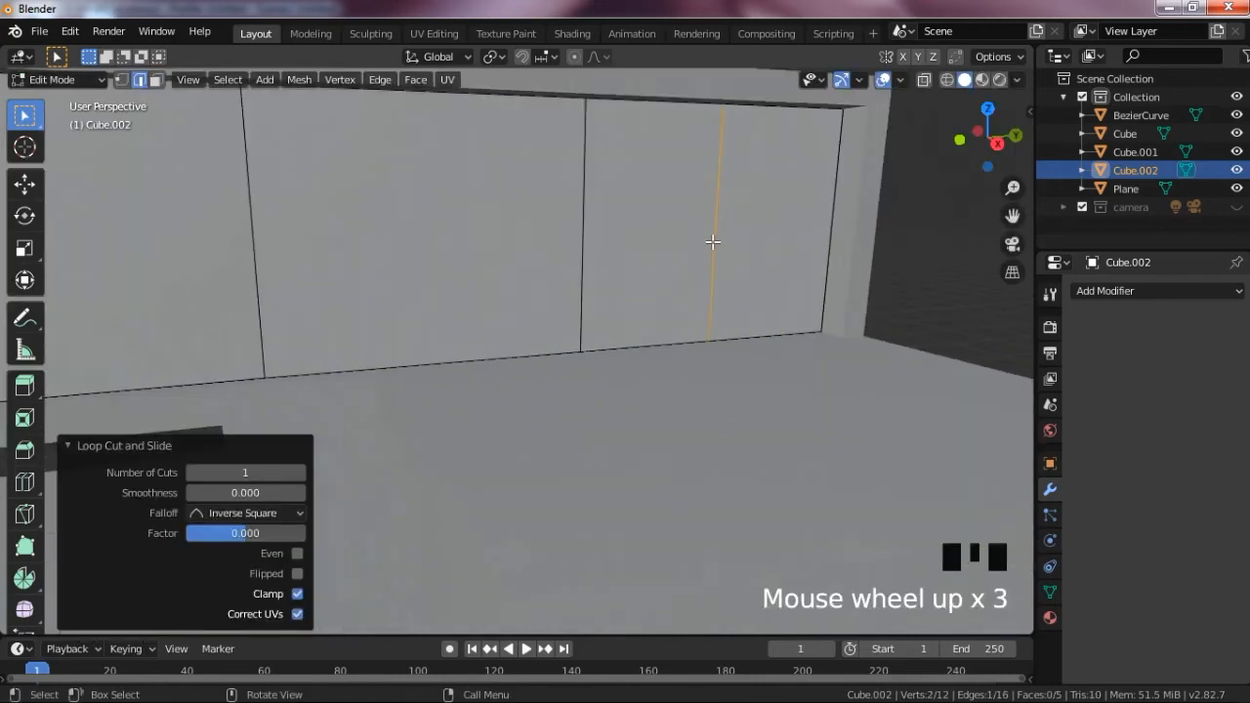
key("ctrl+b")
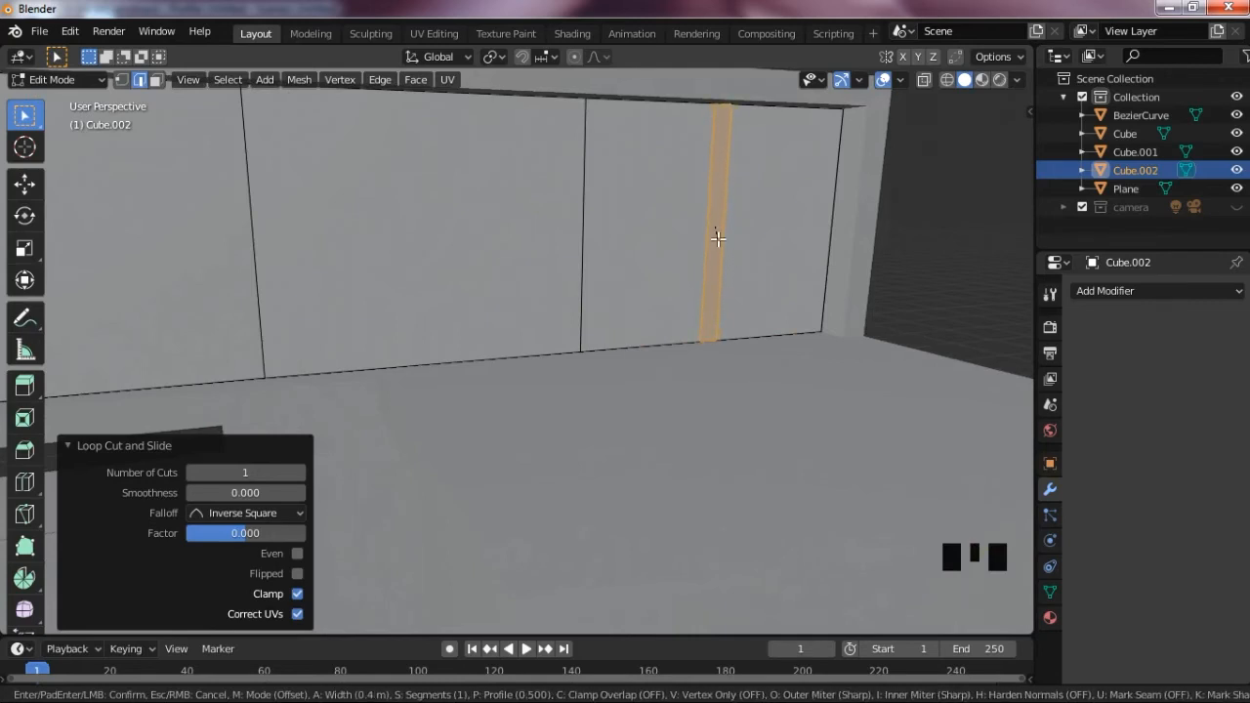
left_click(719, 242)
scroll(802, 242, "down", 1)
left_click_drag(1017, 192, 609, 240)
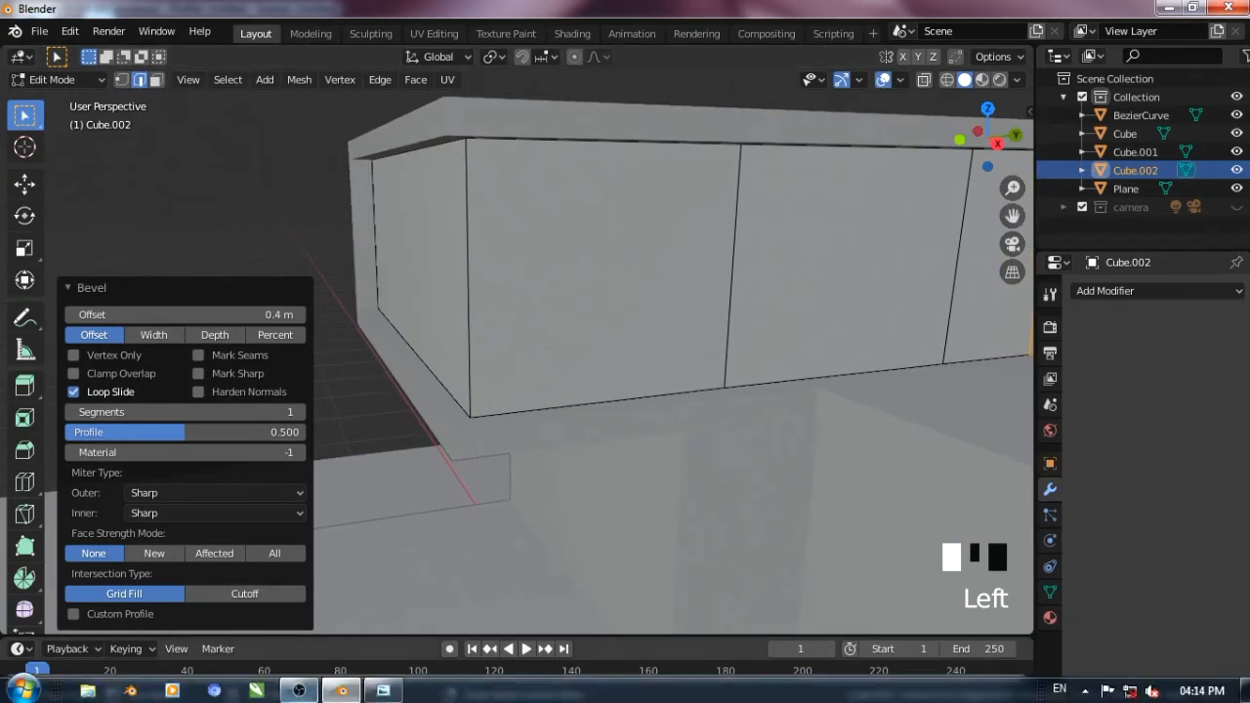
- Compare the upper-floor window and cladding layout in the home reference image with the divided wall
left_click(478, 561)
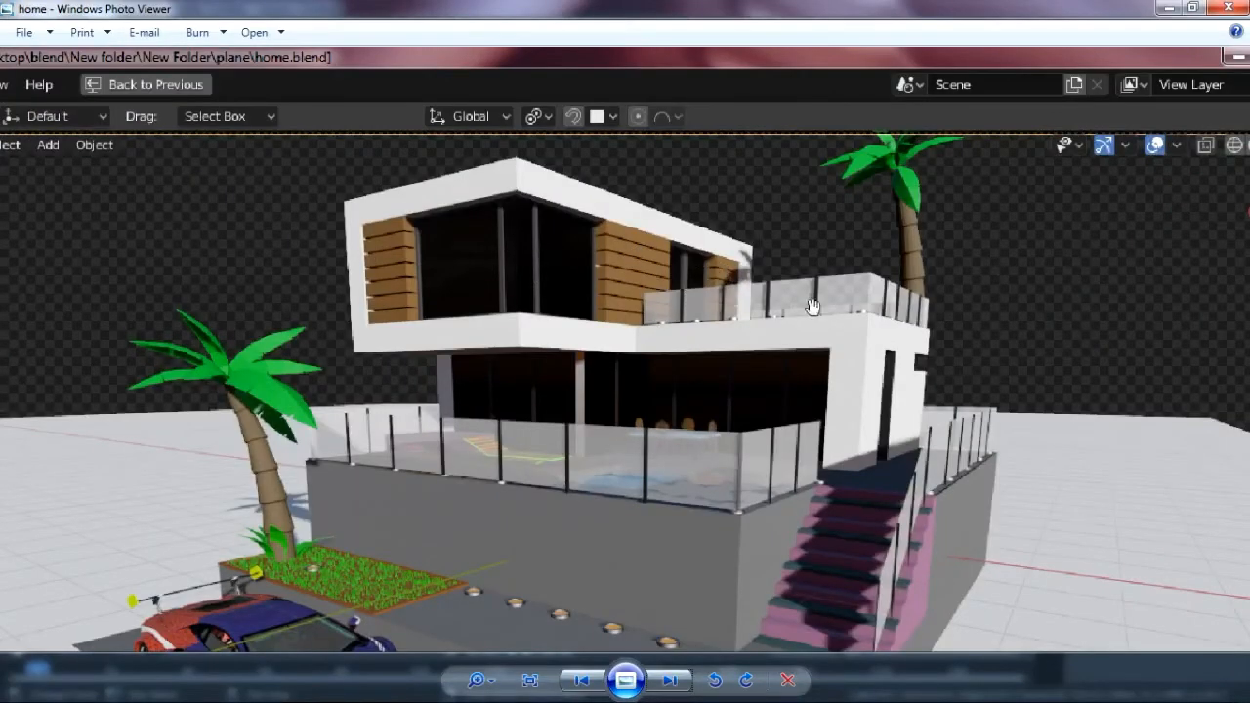
left_click(1169, 8)
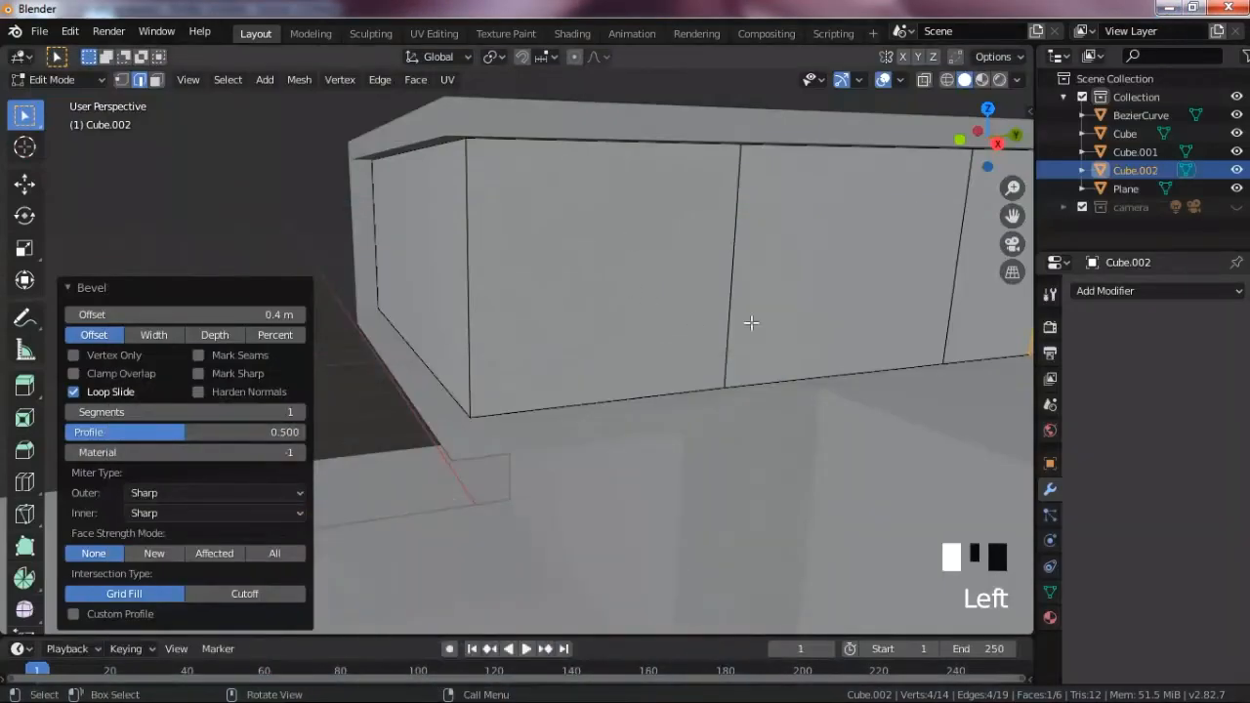
scroll(805, 322, "down", 2)
left_click_drag(1012, 215, 849, 236)
left_click_drag(335, 630, 459, 628)
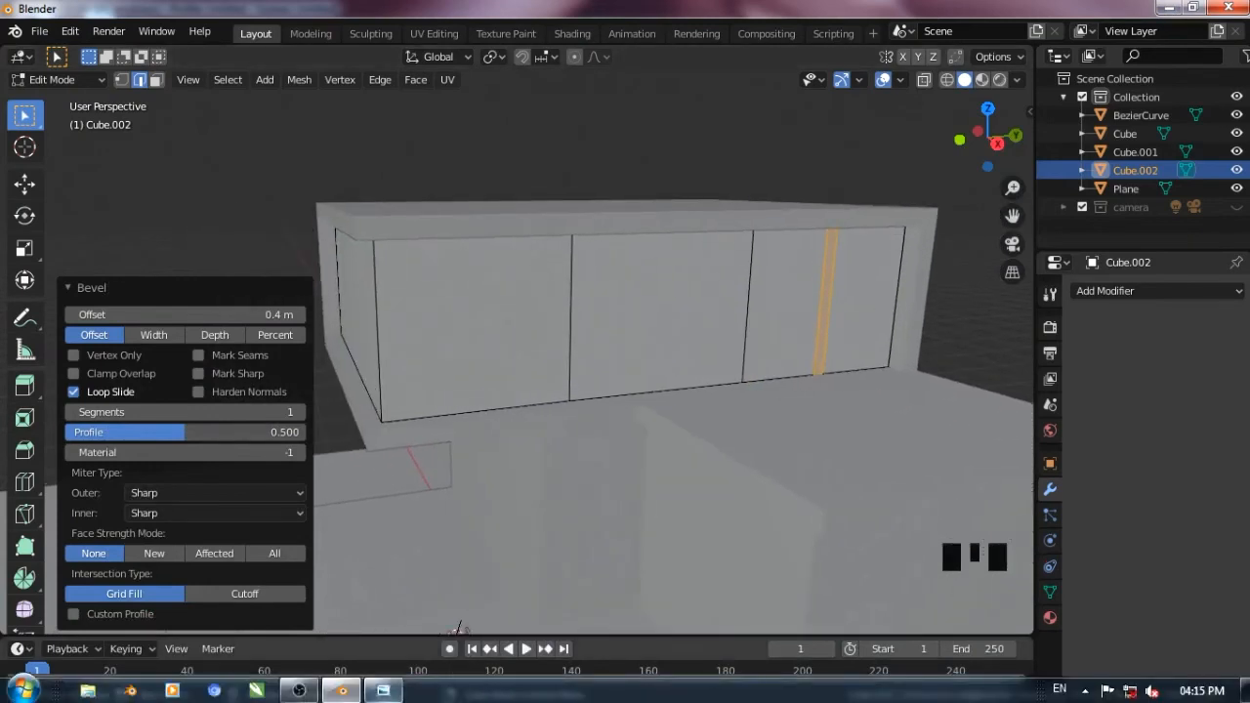
left_click(382, 692)
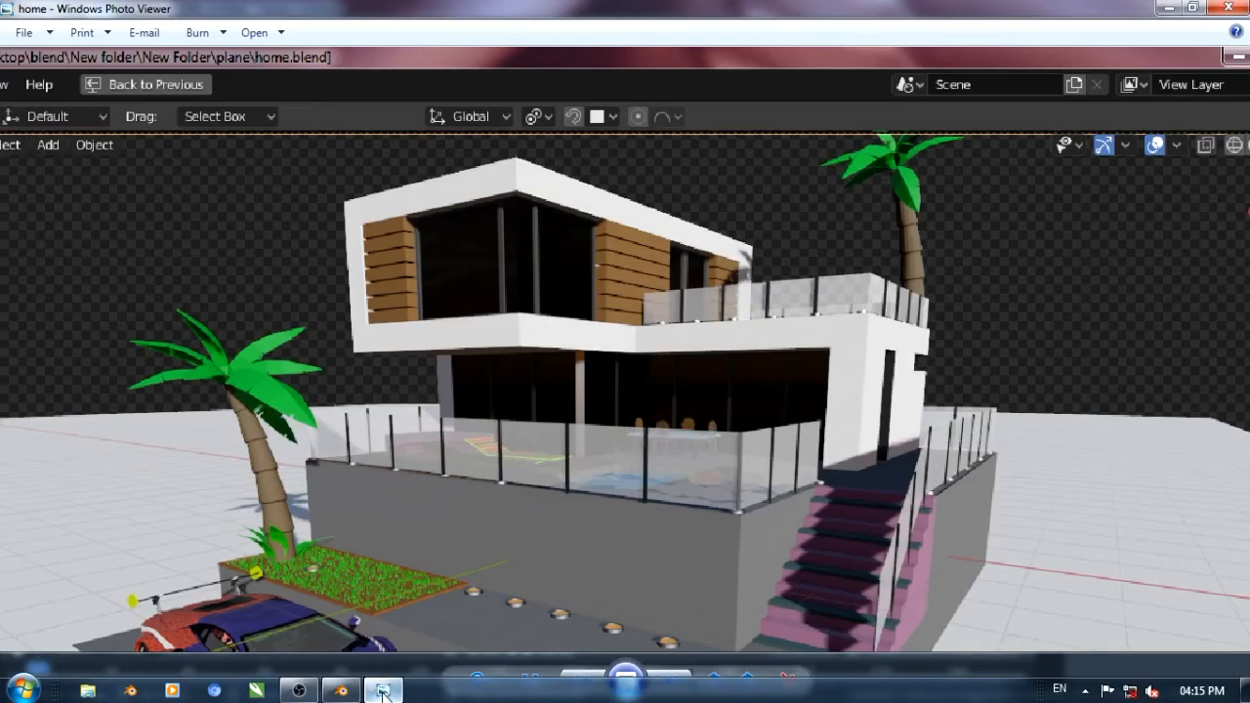
left_click(384, 694)
left_click(385, 694)
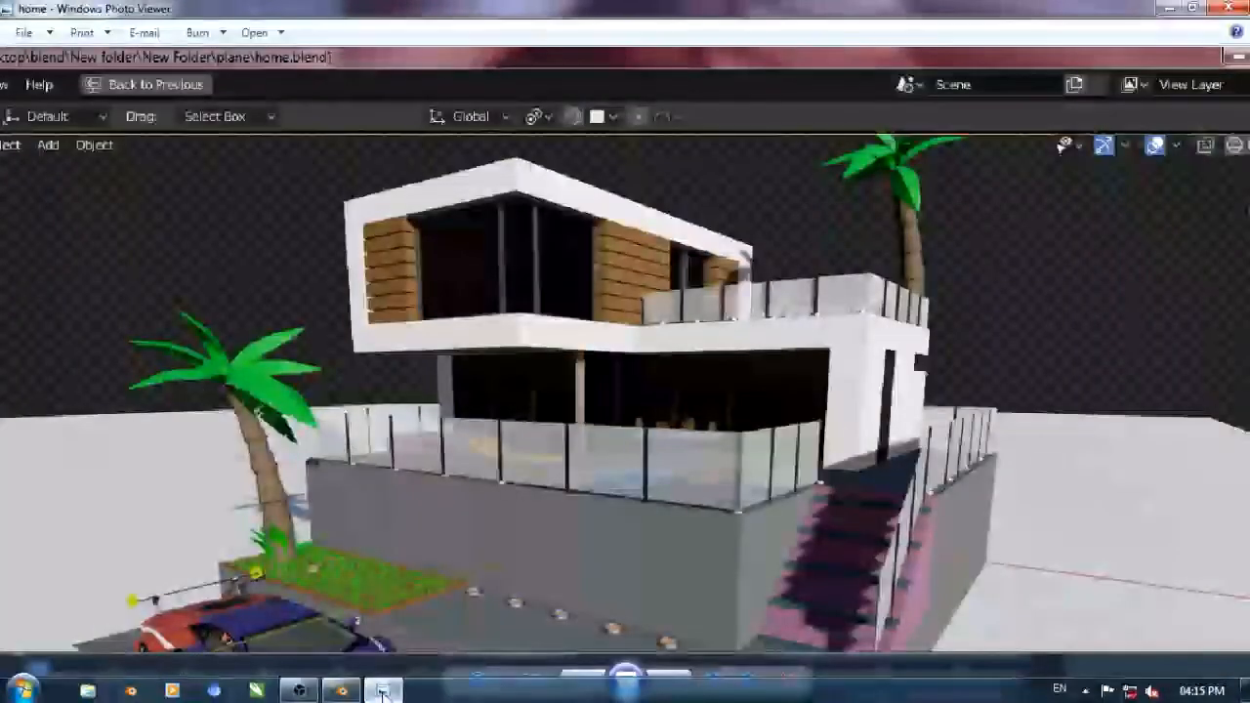
left_click(382, 691)
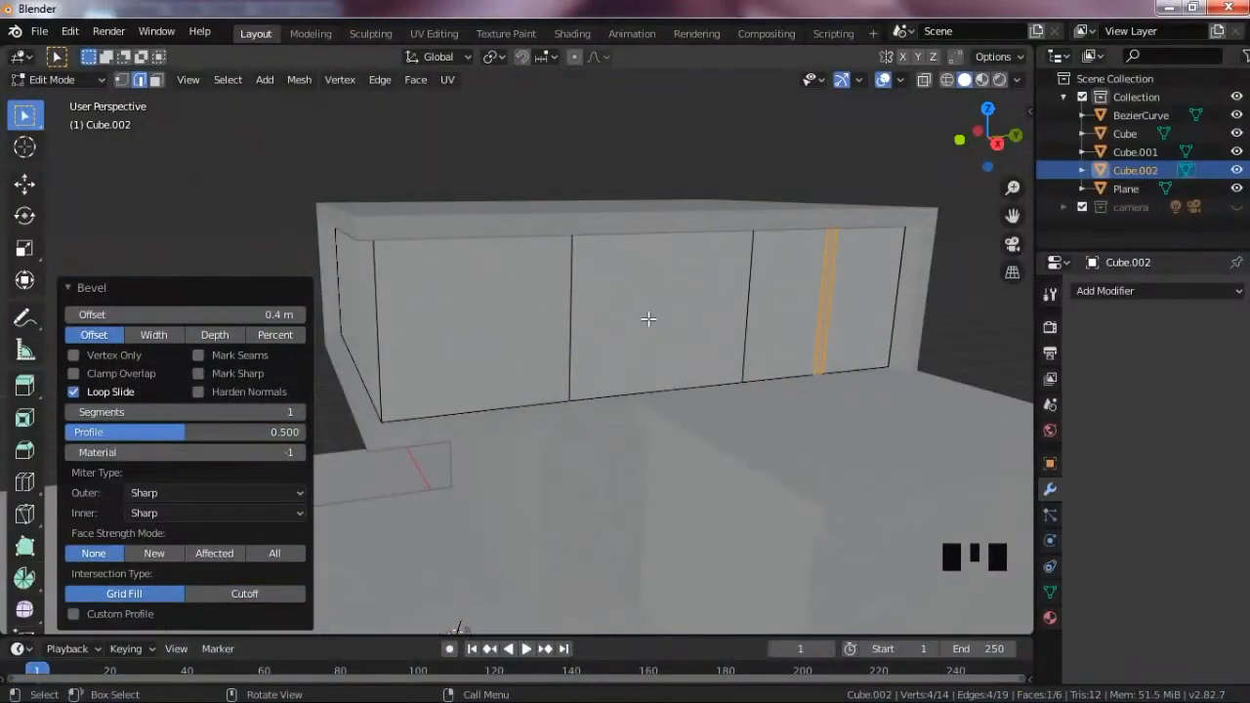
- Slide the long wall's two middle vertical edges together toward the overhanging corner by a factor of about -0.333
left_click(566, 297)
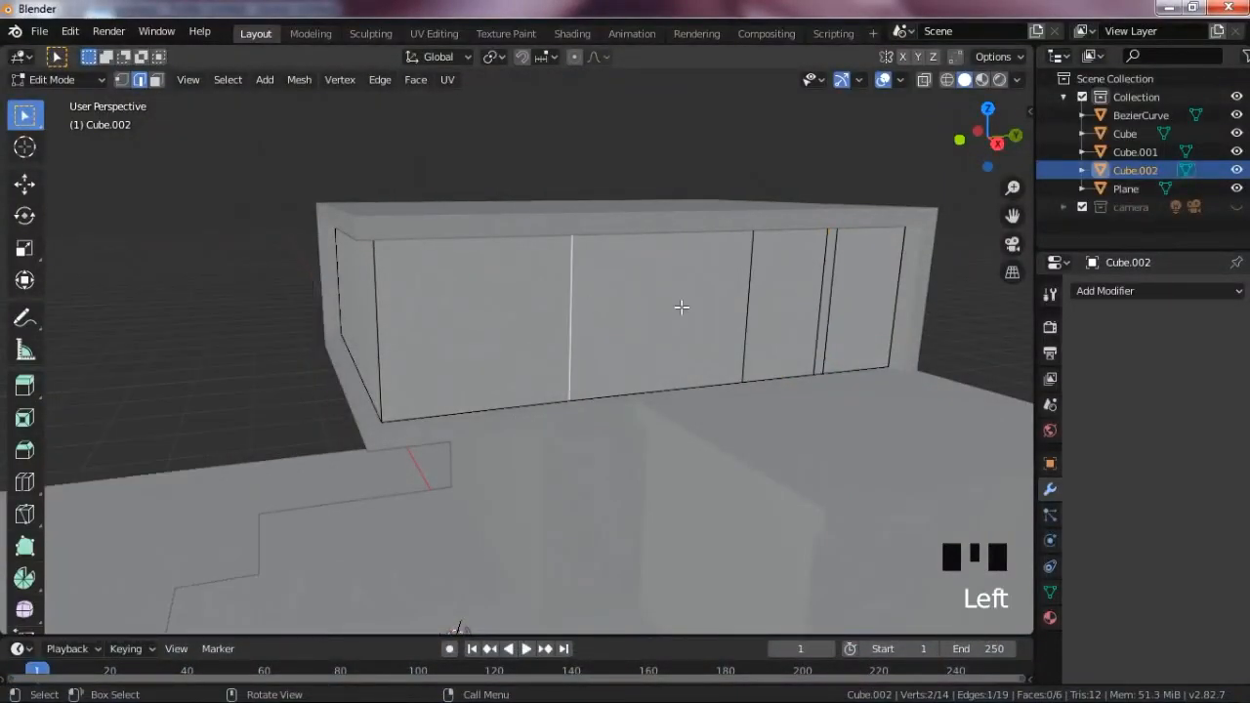
left_click(748, 299, "shift")
key("g")
key("g")
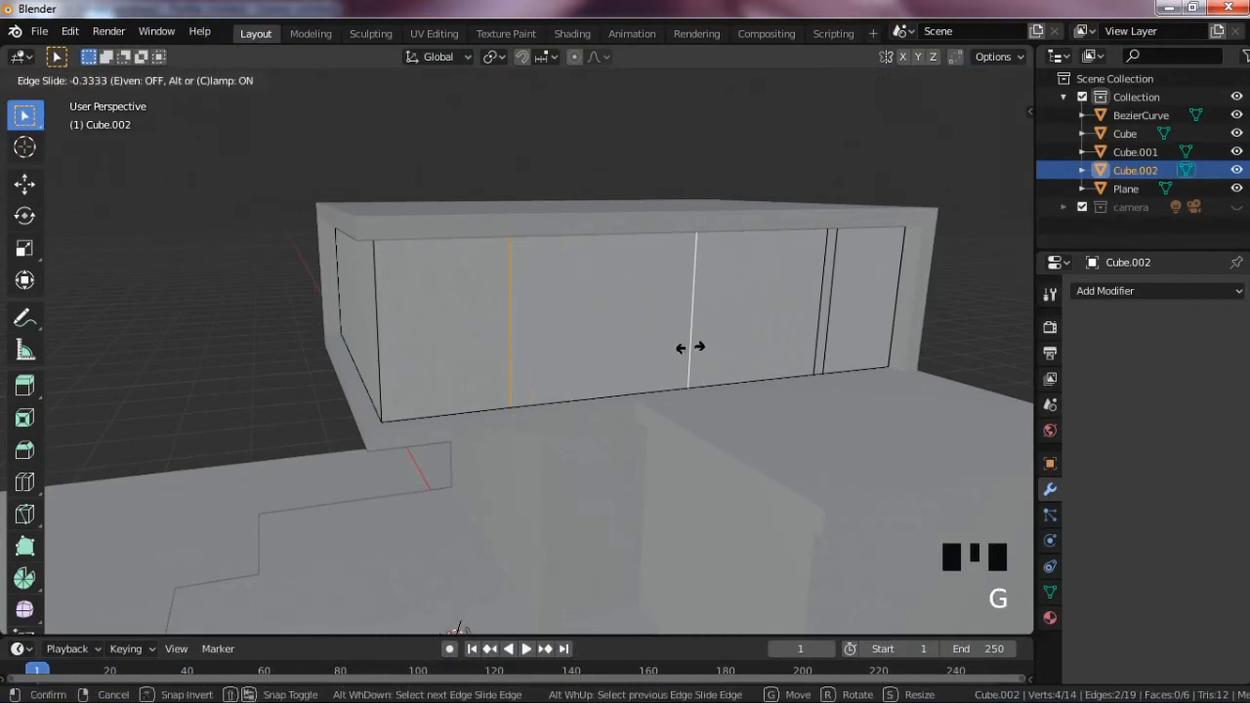
left_click(690, 347)
- Slide the narrow strip's edge nearer the overhanging corner toward that corner by a factor of 0.439
left_click(824, 307)
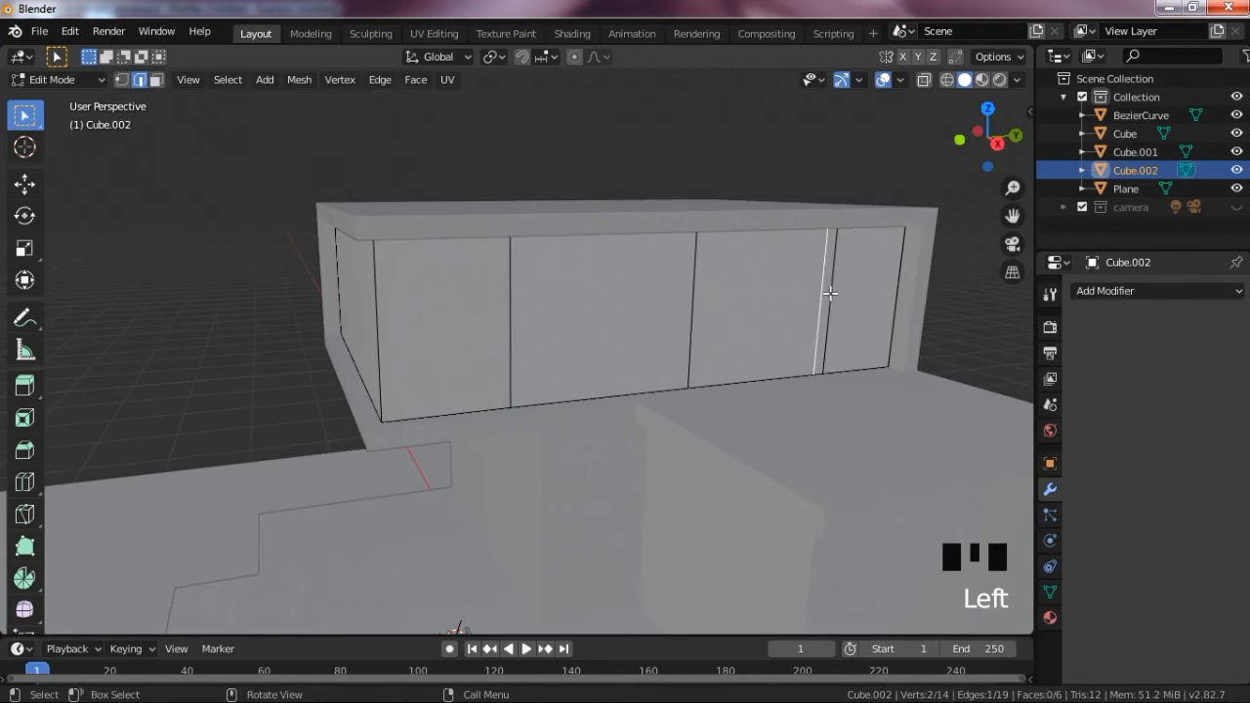
key("g")
key("g")
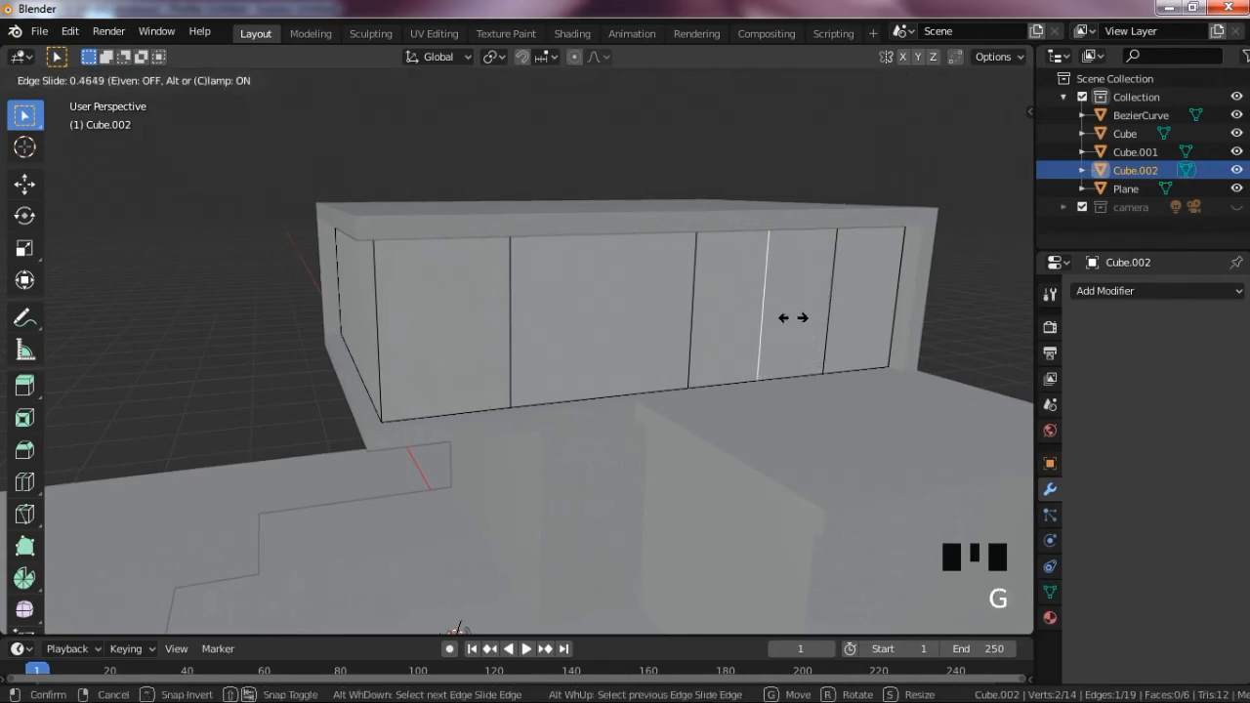
left_click(795, 319)
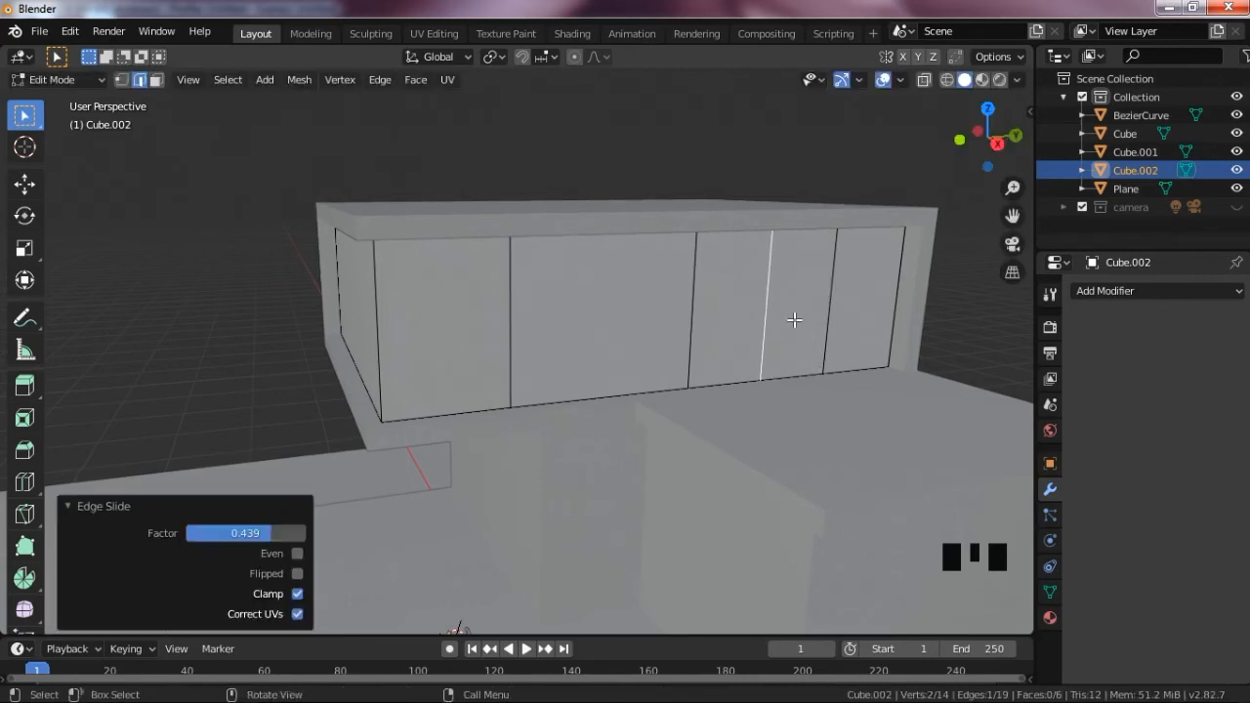
key("ctrl+b")
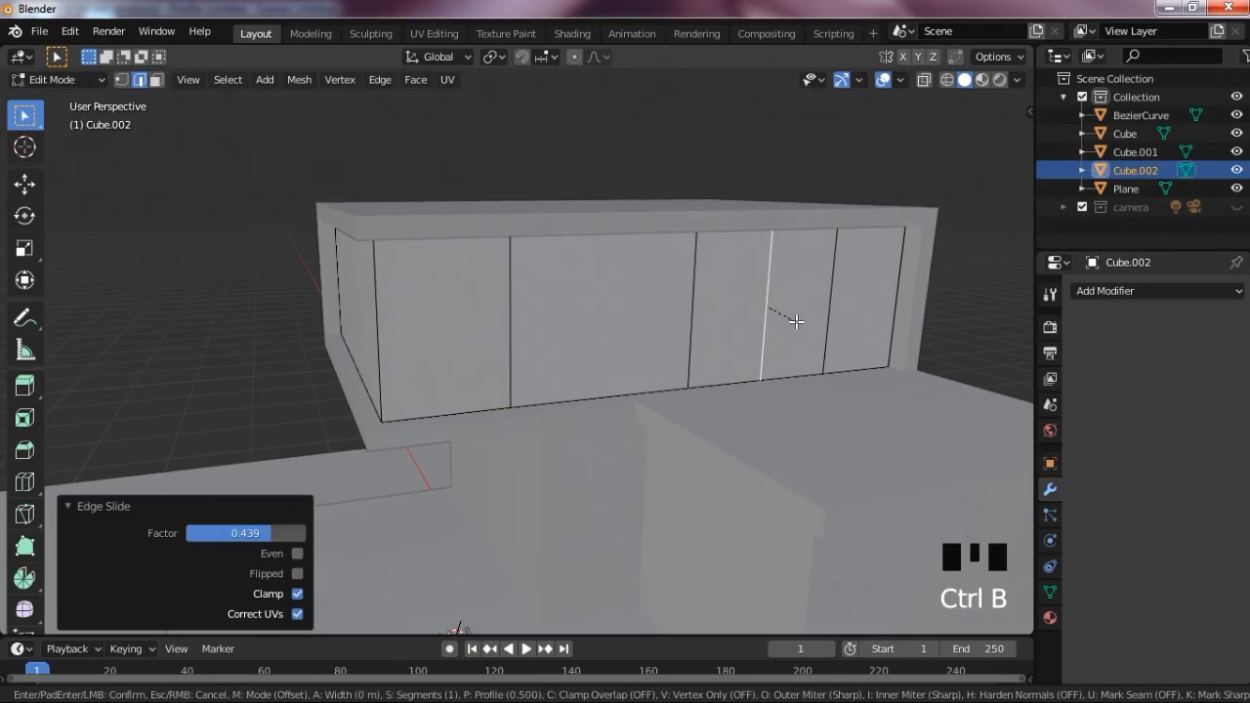
right_click(796, 321)
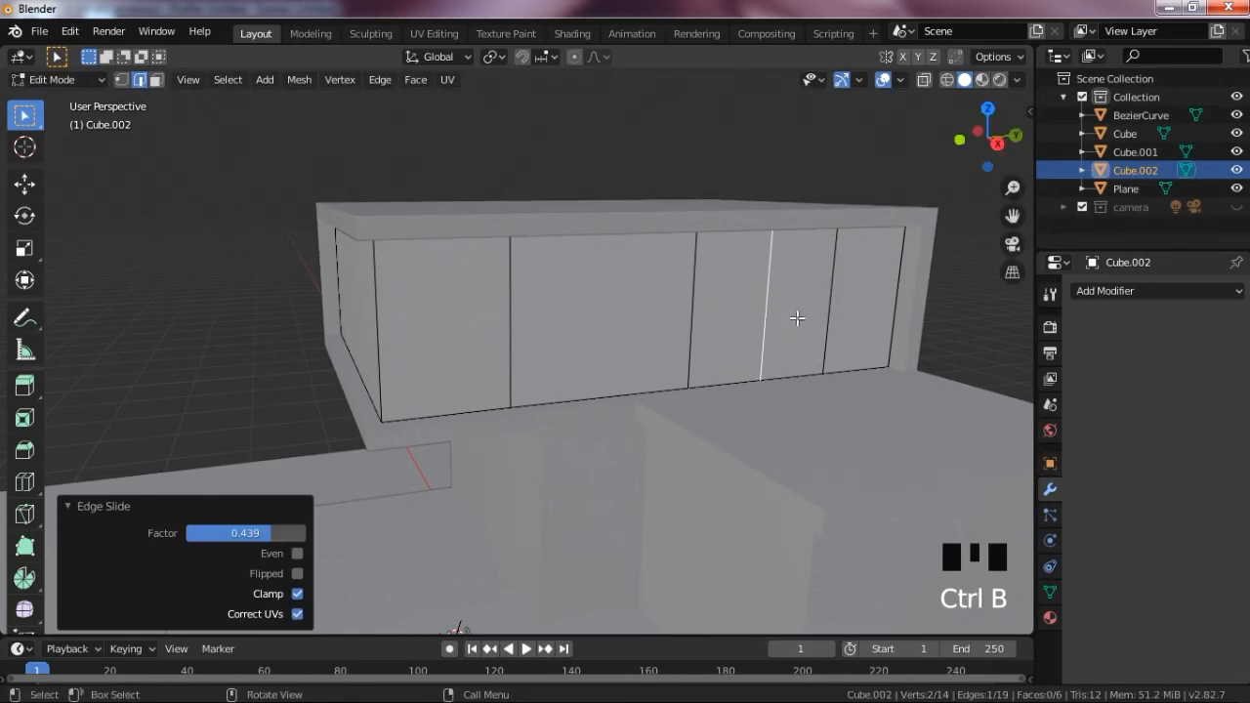
- Select all six faces of the separated upper-floor wall and inset them together by 0.2972 m
key("3")
left_click_drag(858, 286, 366, 322)
key("i")
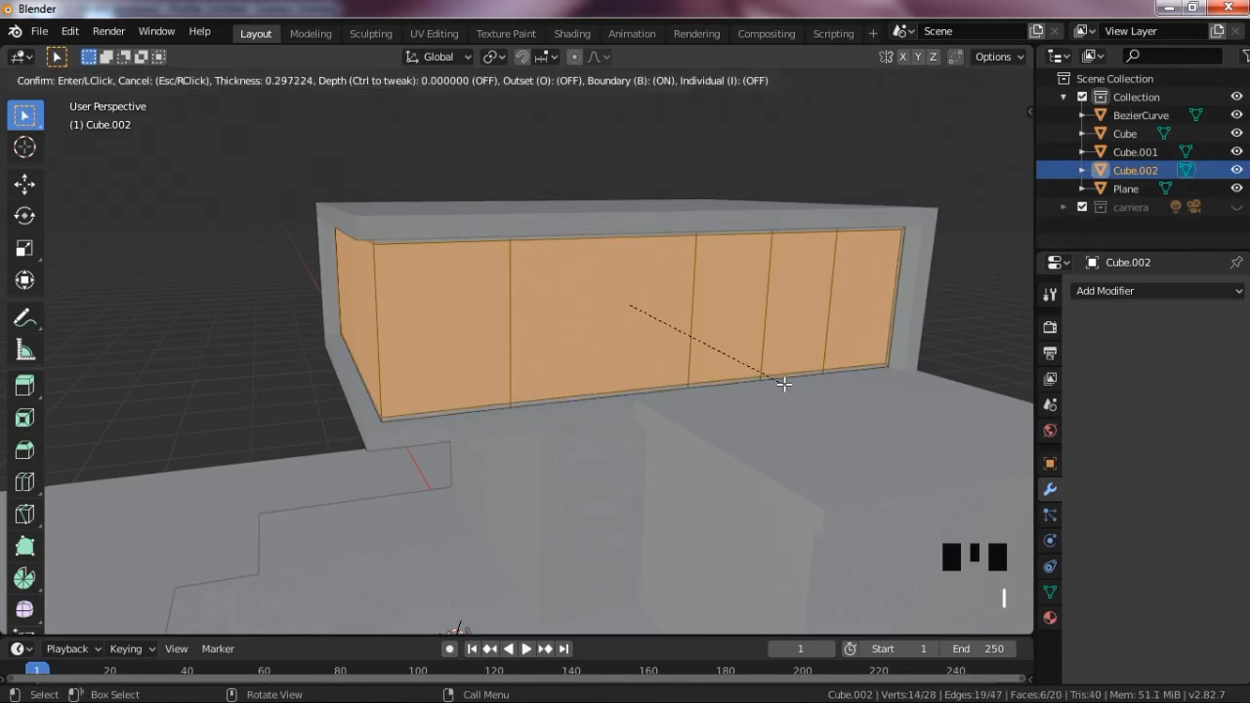
left_click(784, 384)
- Extrude the inset wall faces inward along their normals with an offset of 0.643 m
left_click_drag(979, 148, 892, 201)
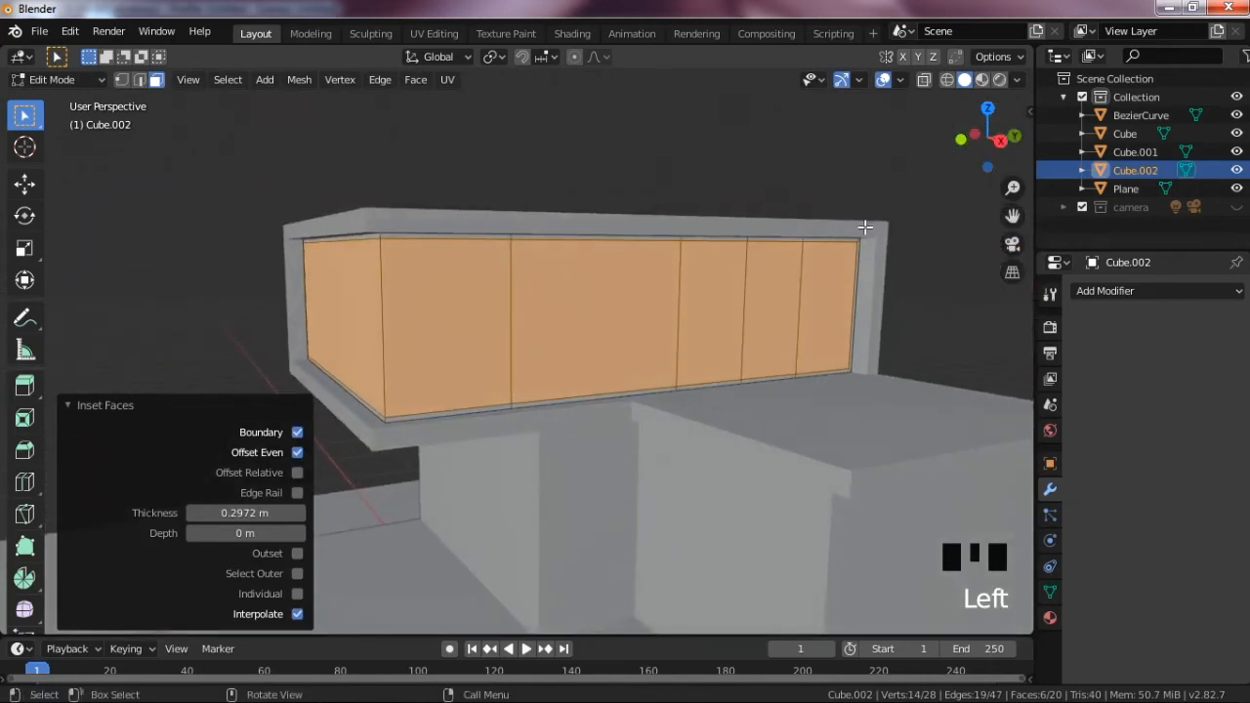
key("alt+e")
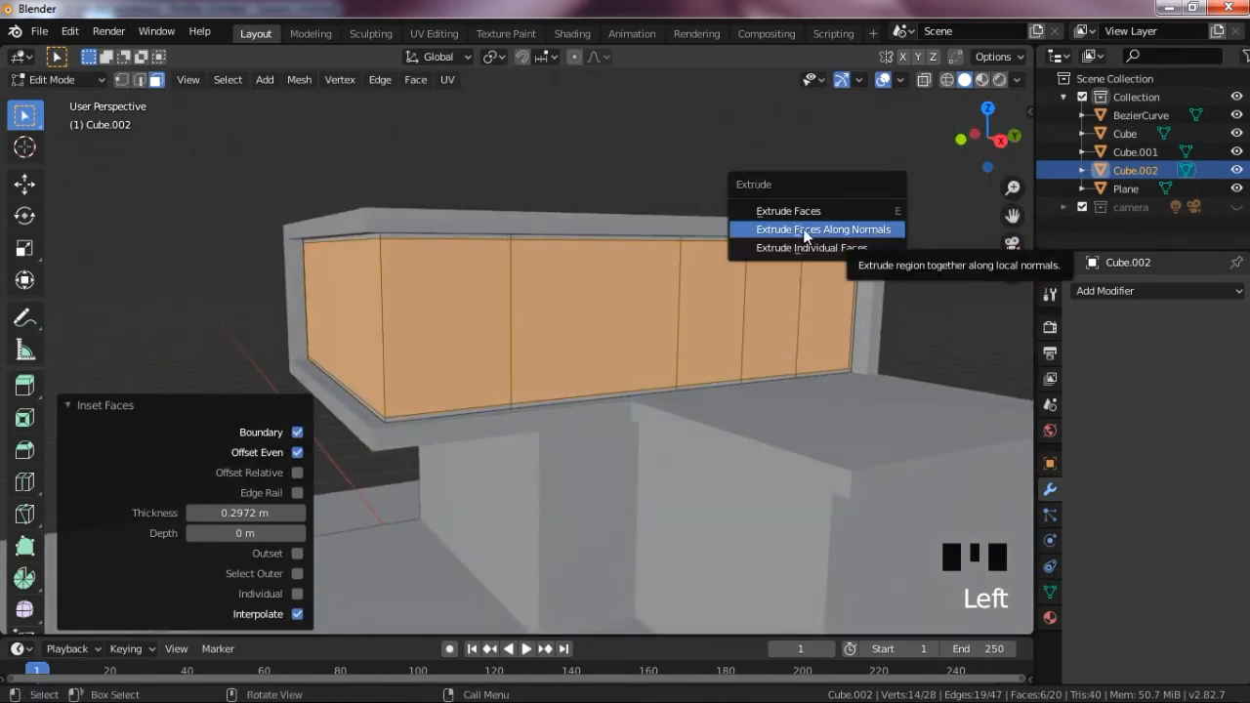
left_click(859, 228)
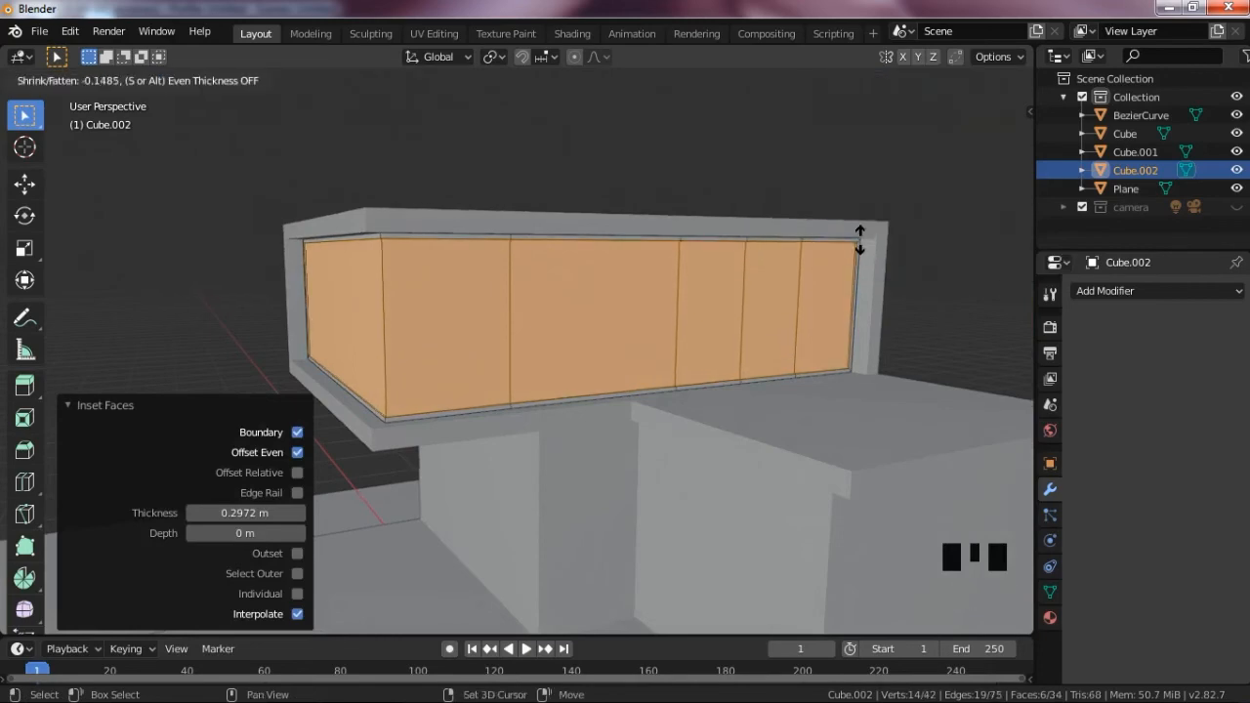
left_click(860, 277)
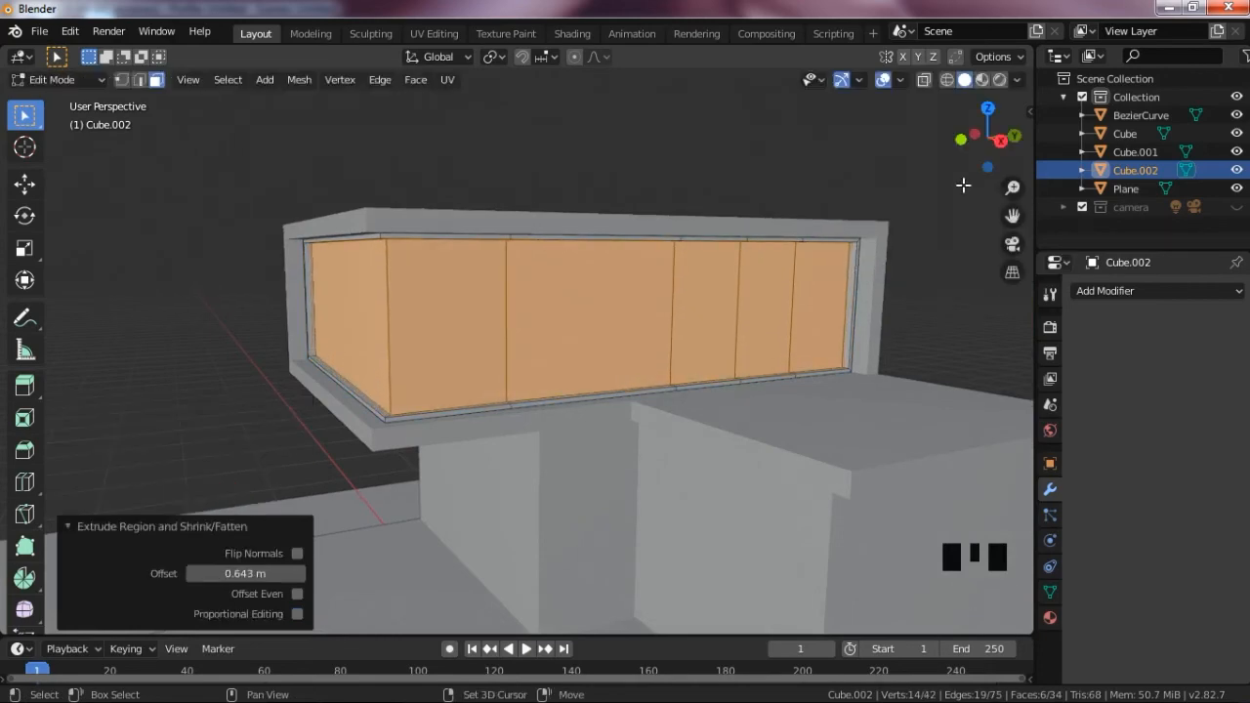
- Bevel the vertical edge between the two narrow window panels on the long wall with a 0.229 m offset
left_click_drag(985, 144, 843, 266)
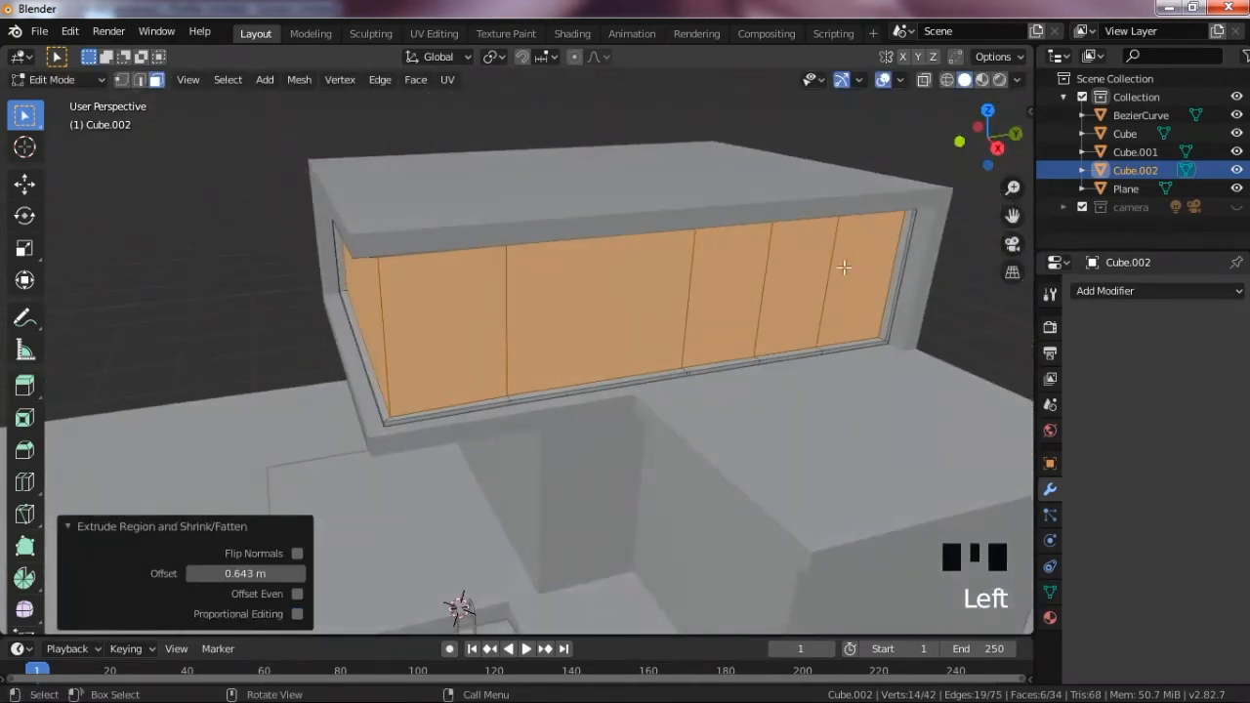
left_click(775, 265)
key("2")
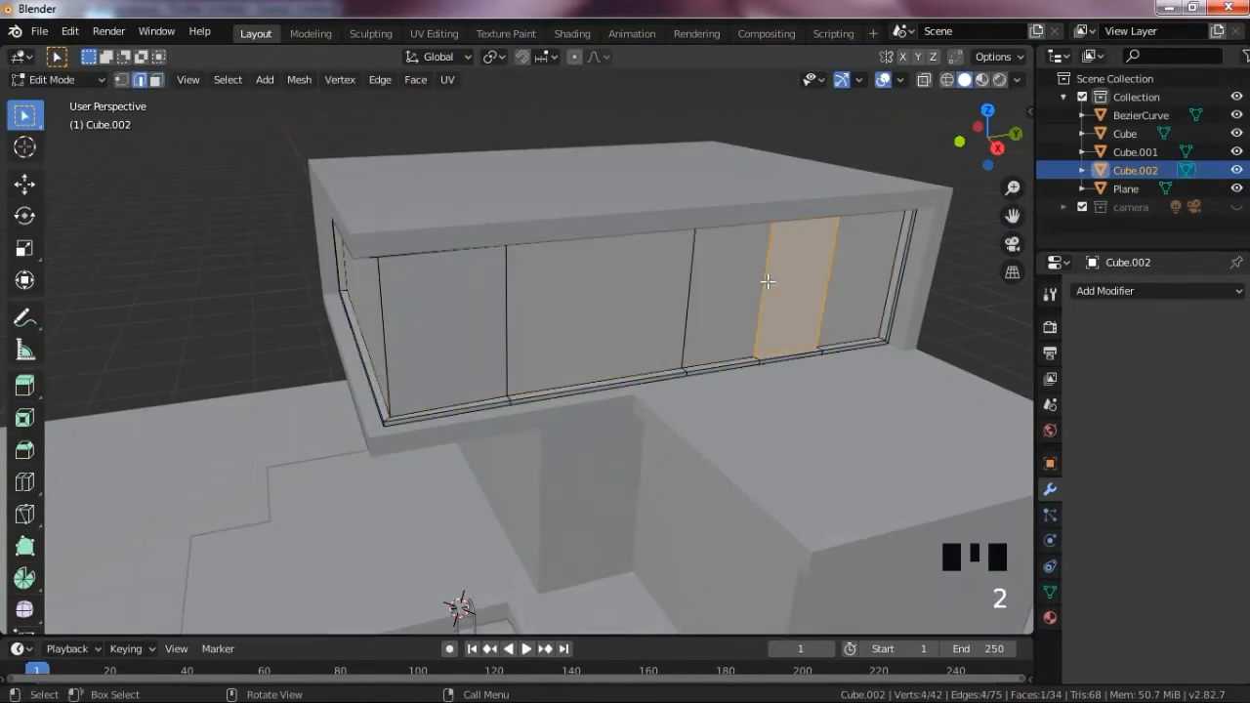
left_click(775, 274)
key("ctrl+b")
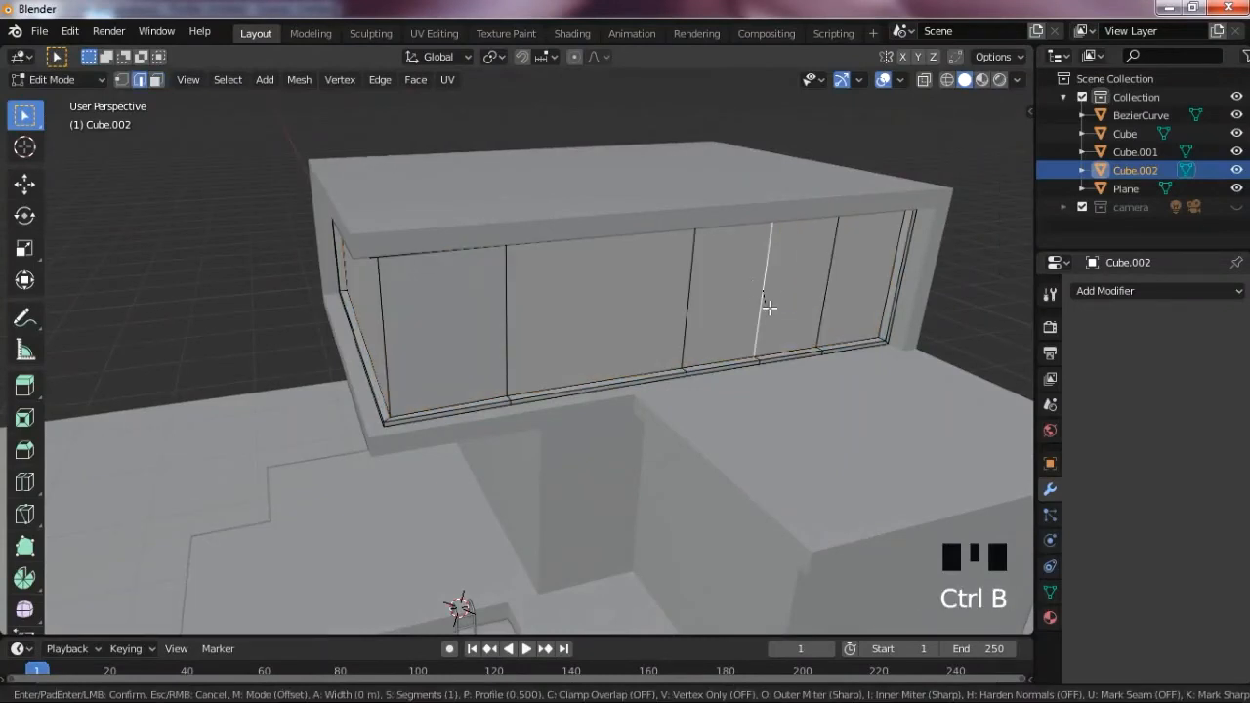
left_click(781, 336)
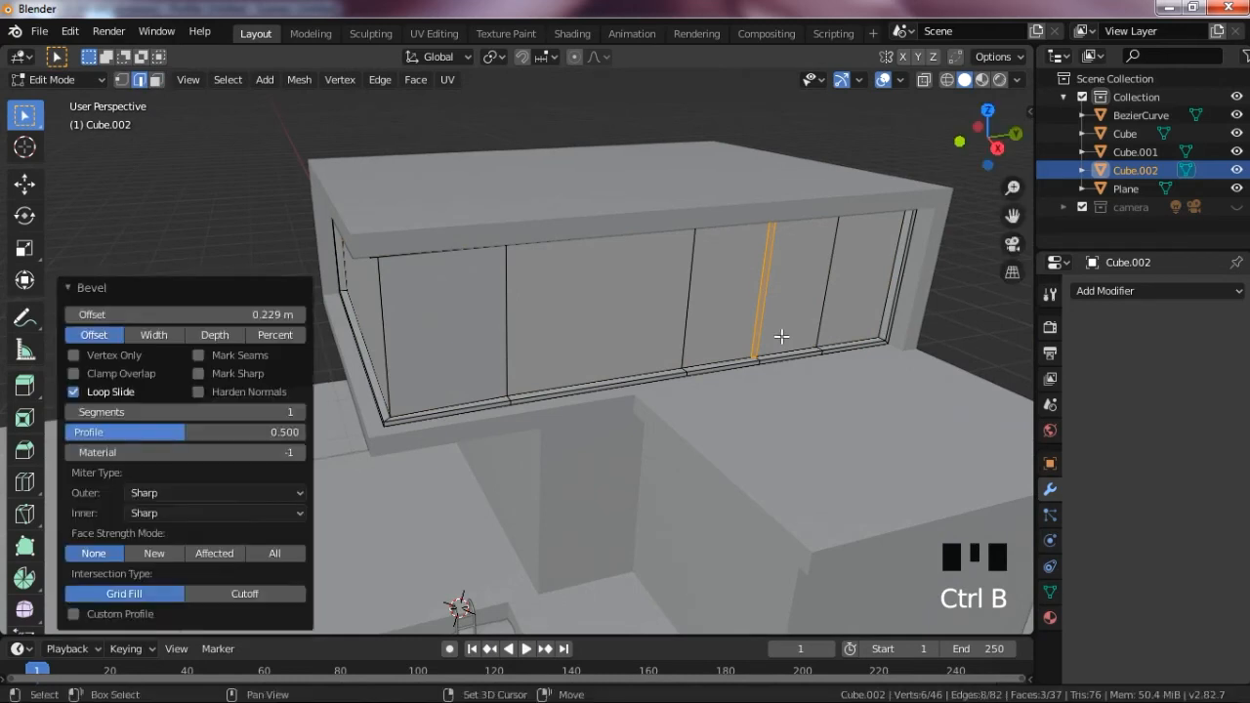
- Bevel the recessed wall's vertical edge at the overhanging corner with a 0.176 m offset
left_click_drag(1004, 218, 1050, 191)
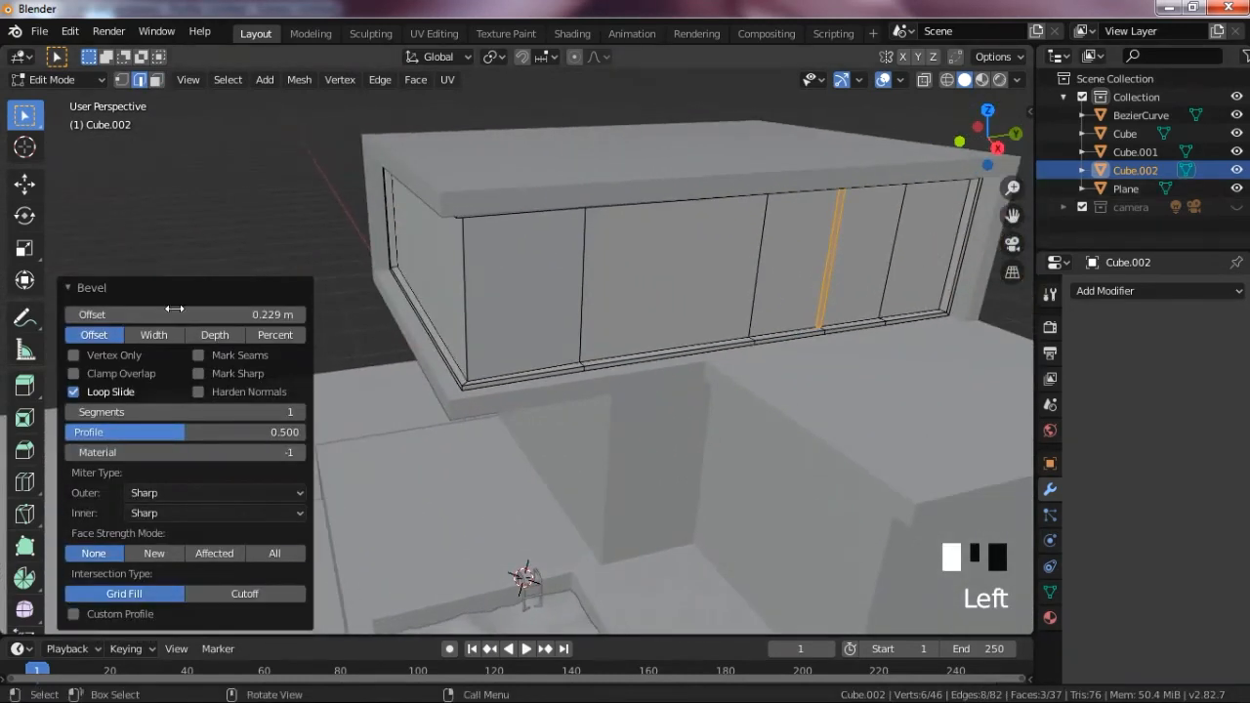
scroll(174, 307, "up", 1)
left_click(457, 265)
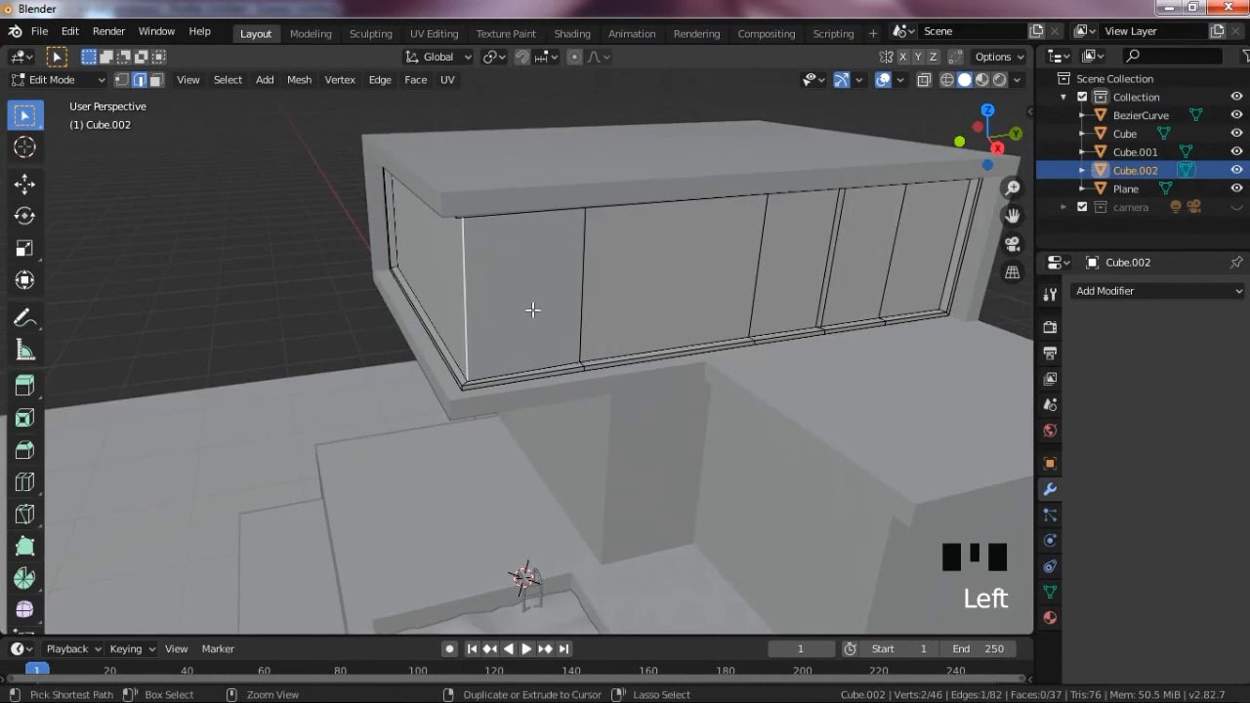
key("ctrl+b")
left_click(560, 345)
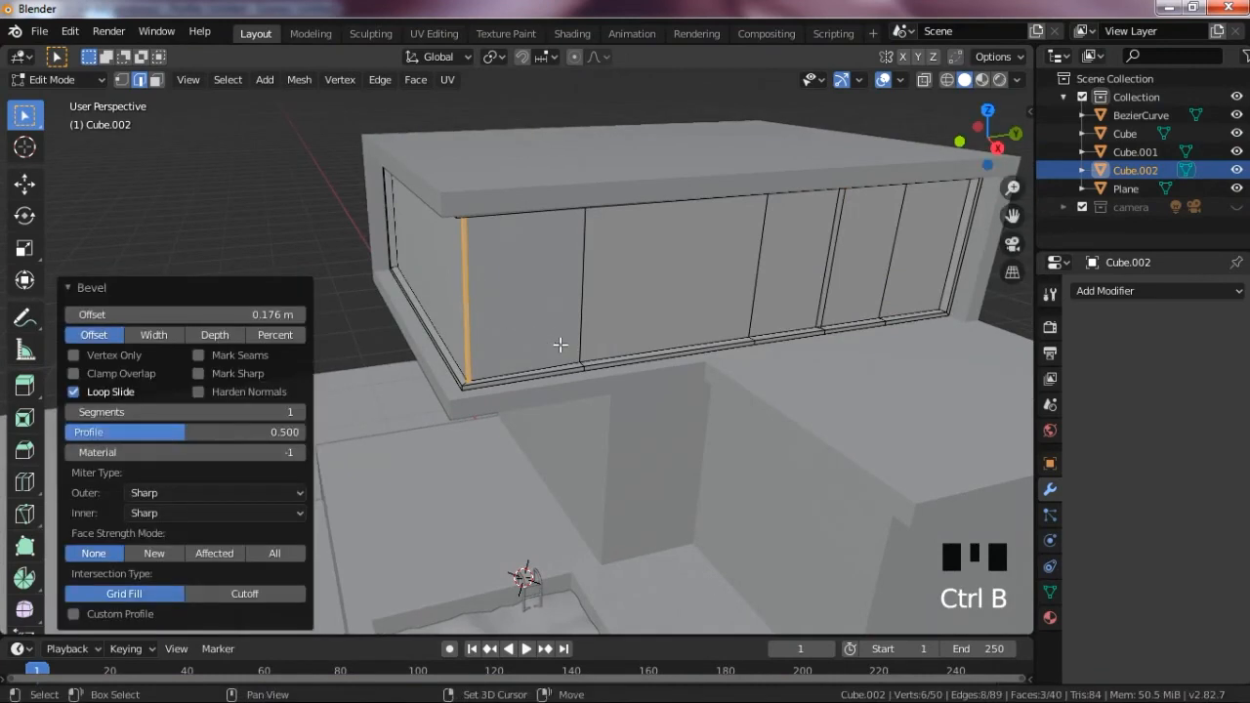
- Add one vertical loop cut to the overhanging end wall, slid away from the bevelled corner by factor 0.417, checking the home reference image
left_click_drag(998, 145, 1080, 139)
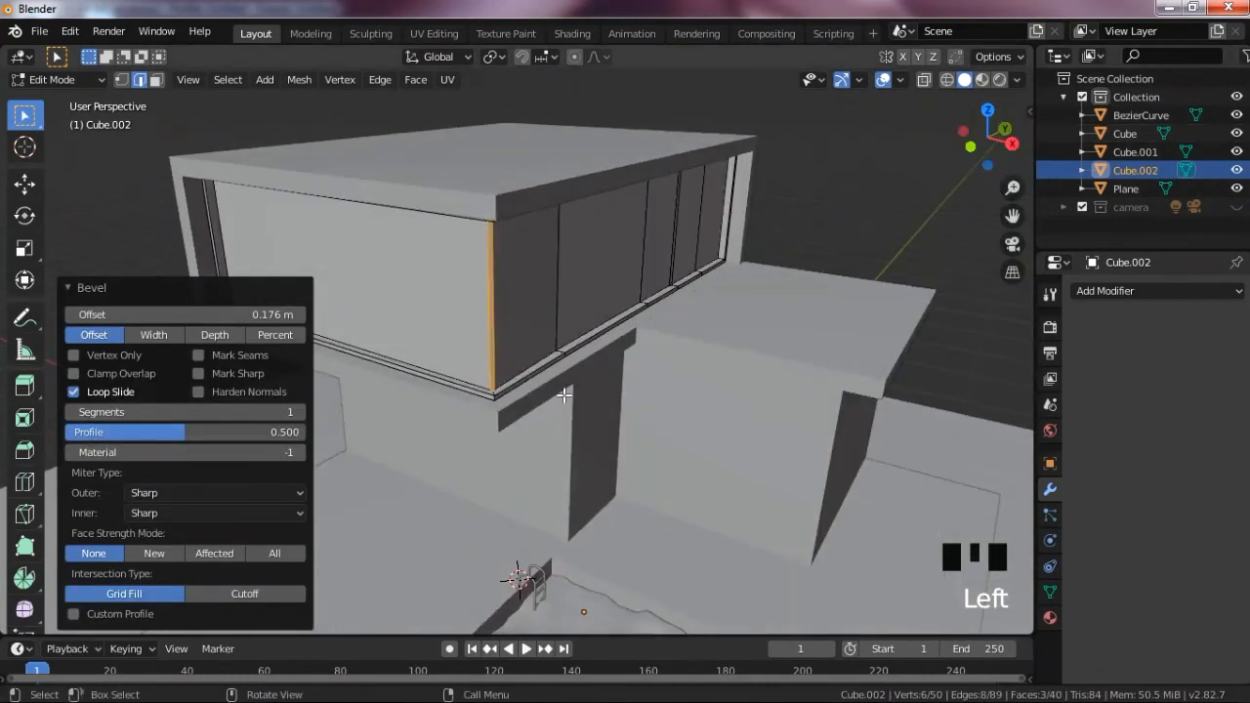
left_click(383, 692)
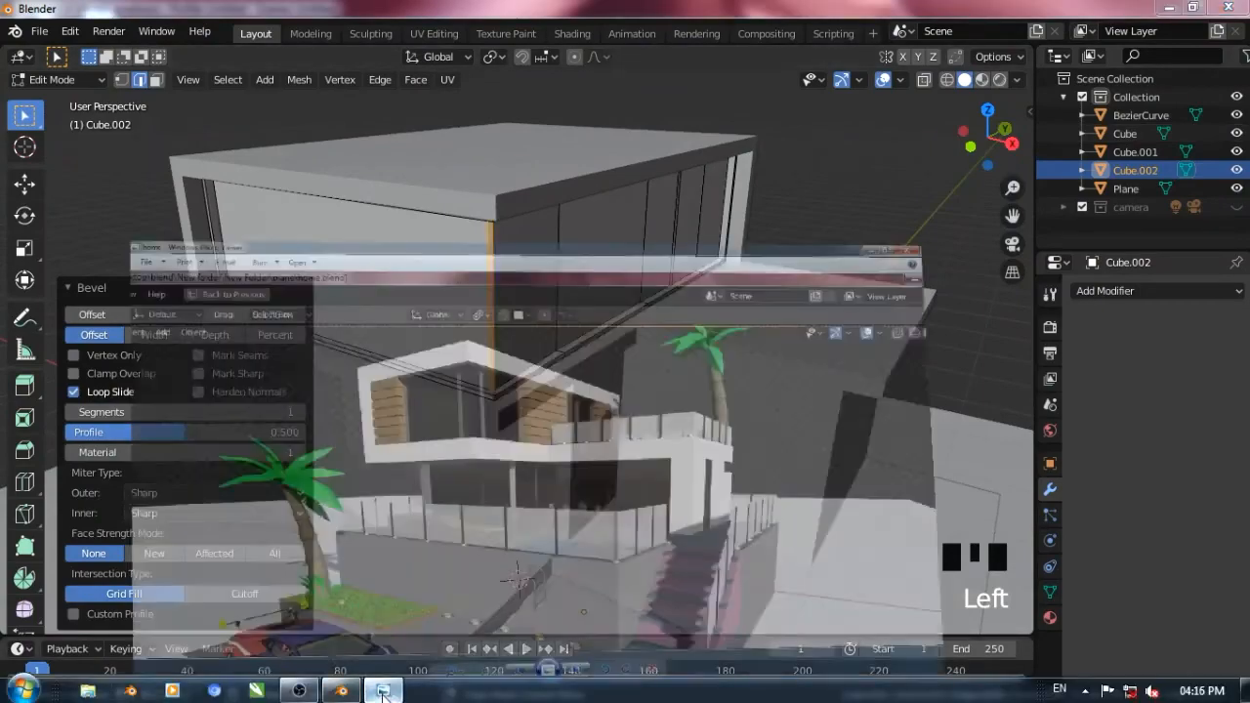
left_click(383, 692)
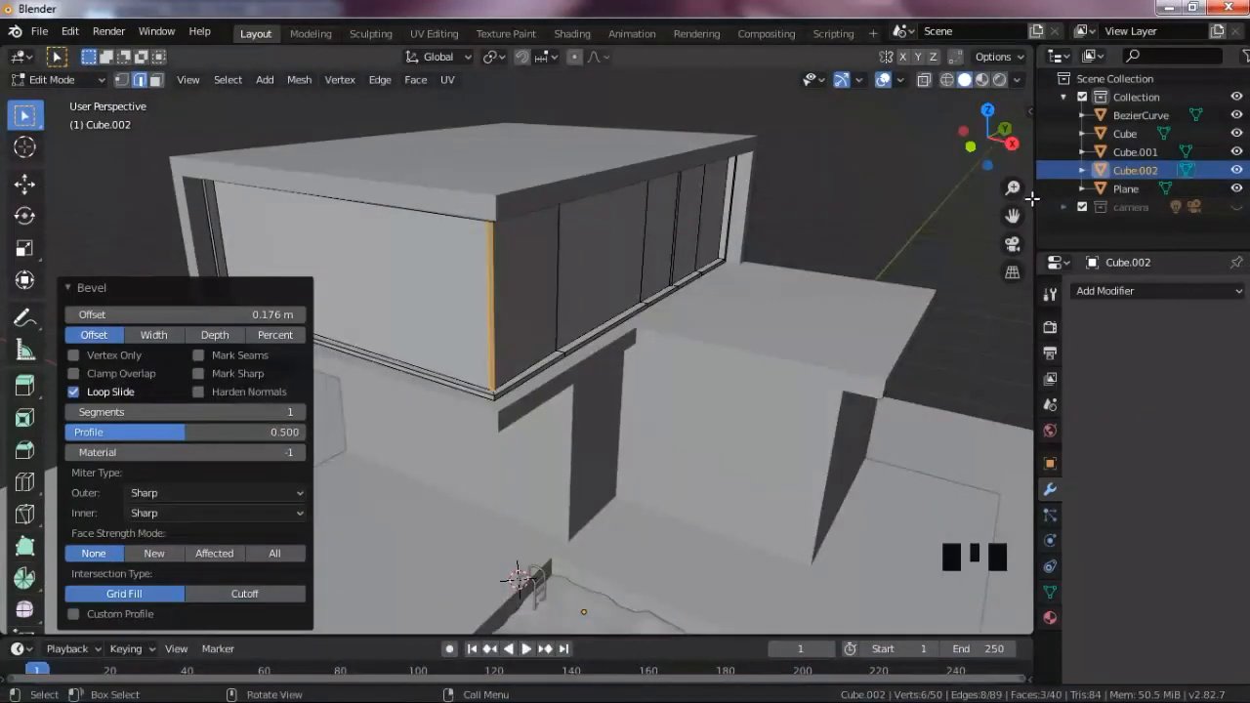
left_click_drag(1013, 215, 1182, 223)
key("ctrl+r")
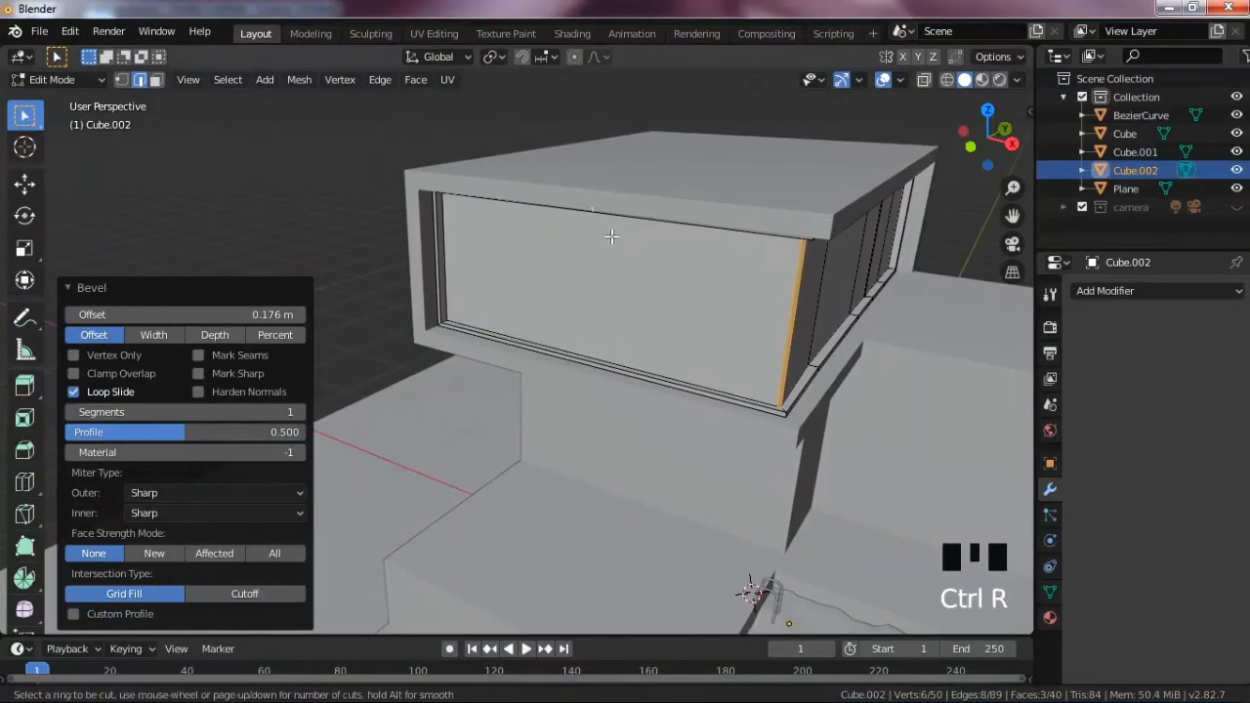
left_click(565, 343)
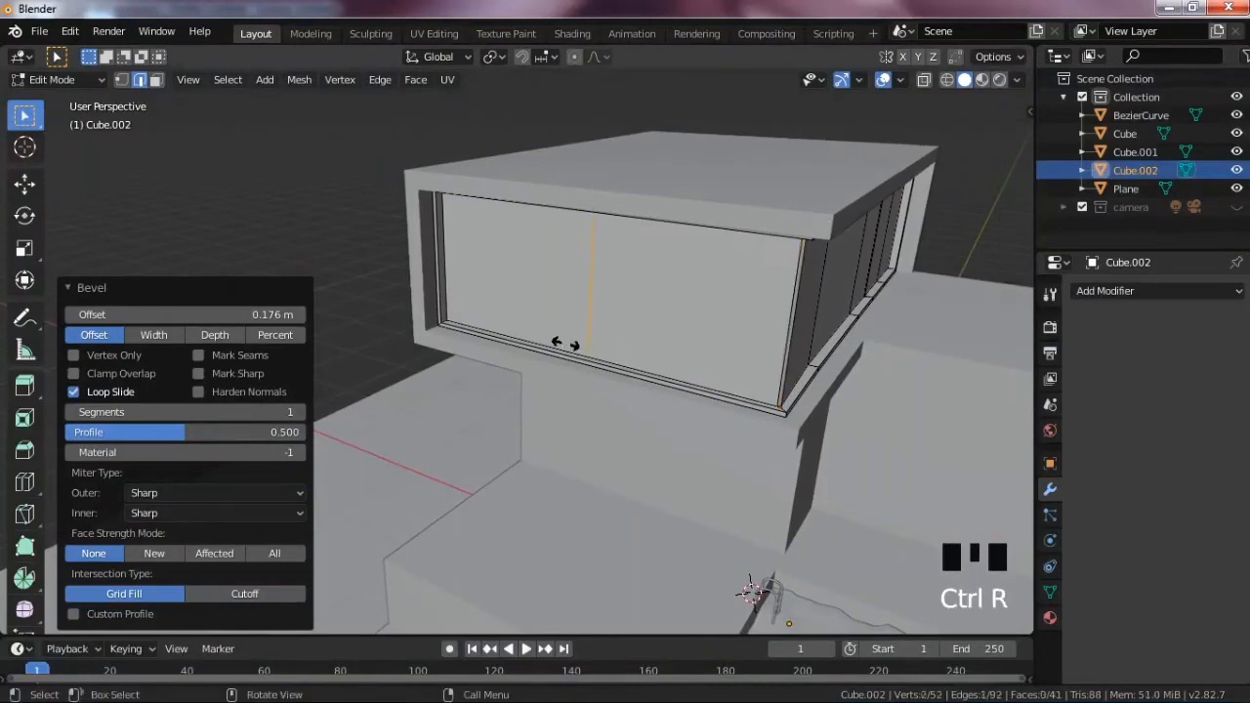
left_click(501, 309)
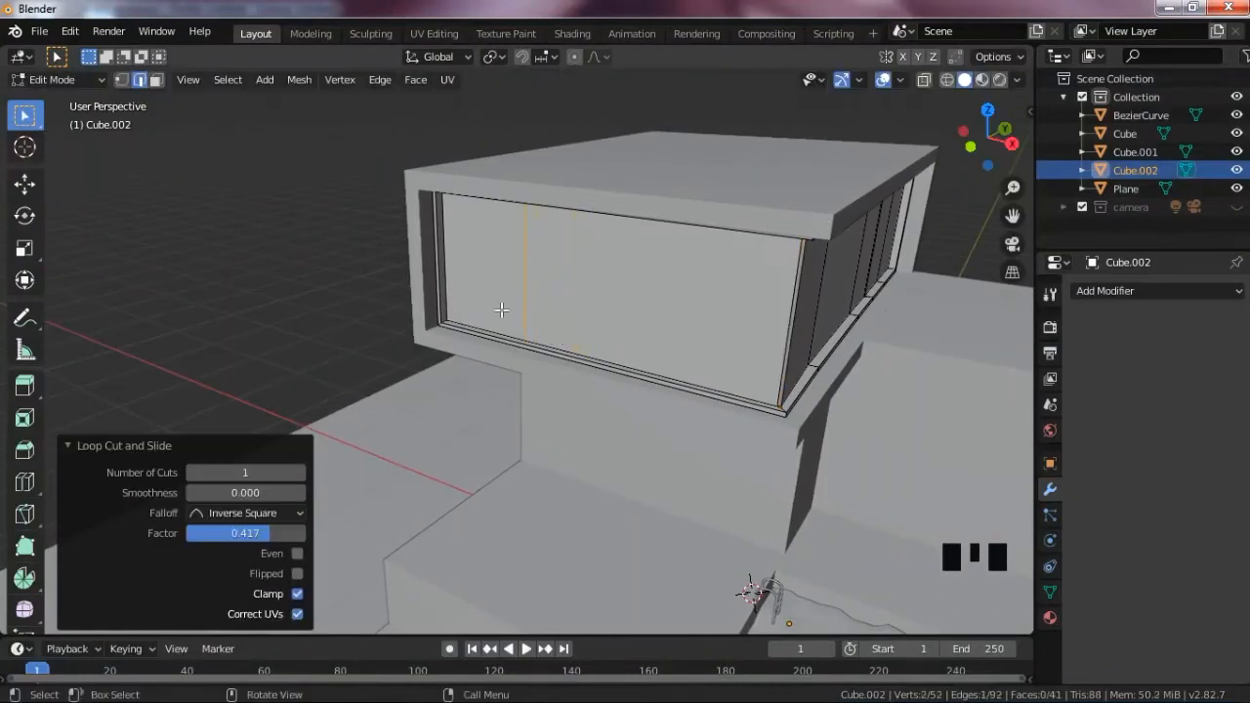
left_click(385, 692)
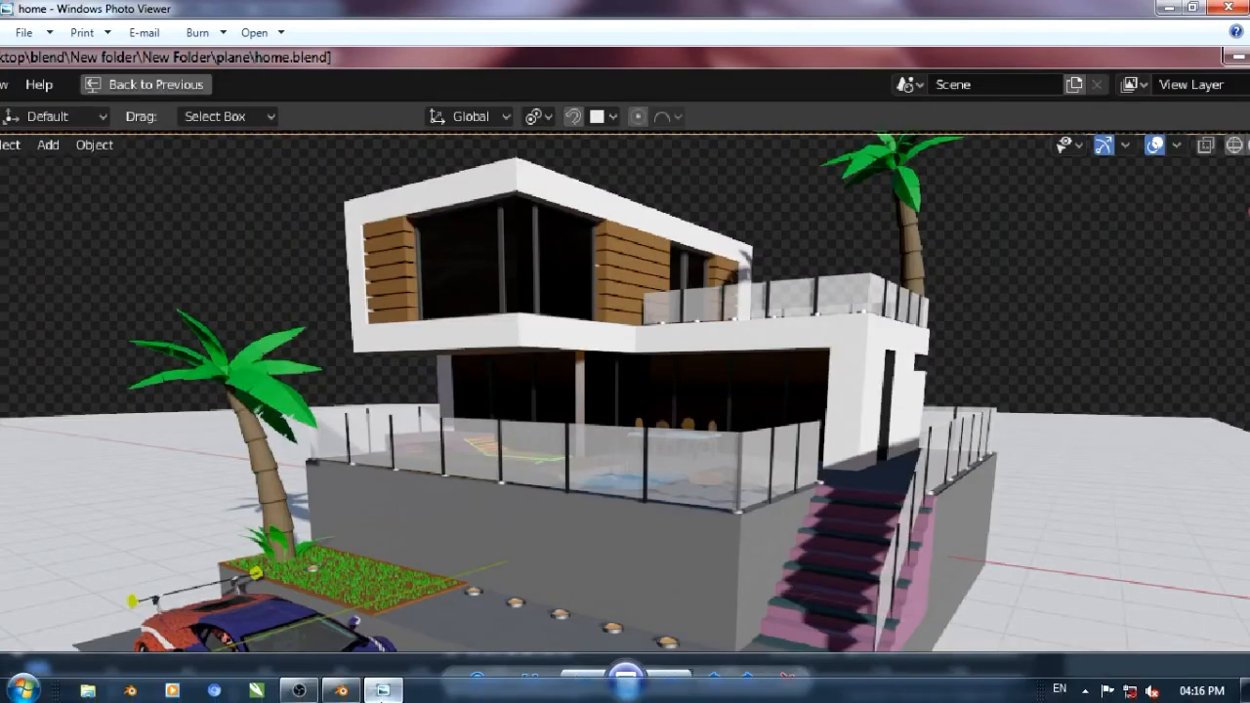
- Add two more vertical loop cuts to the overhanging end wall, slid by factors -0.089 and -0.337
key("alt+Tab")
key("ctrl+r")
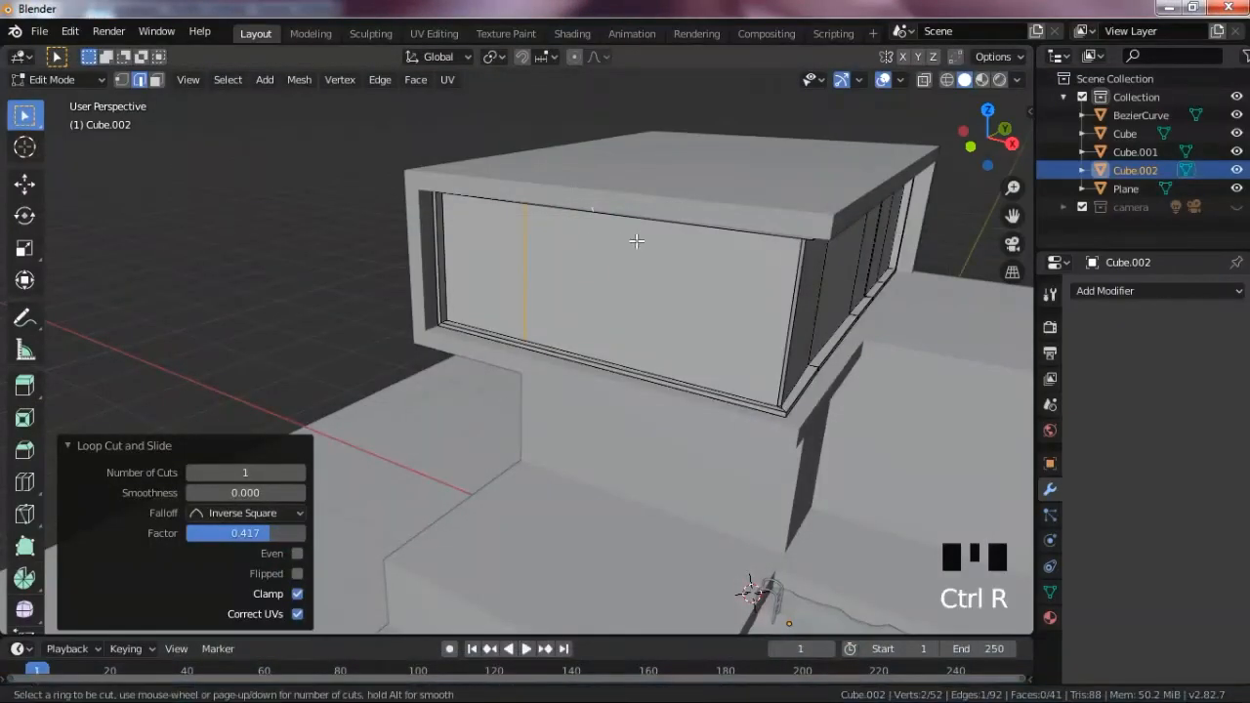
left_click(641, 362)
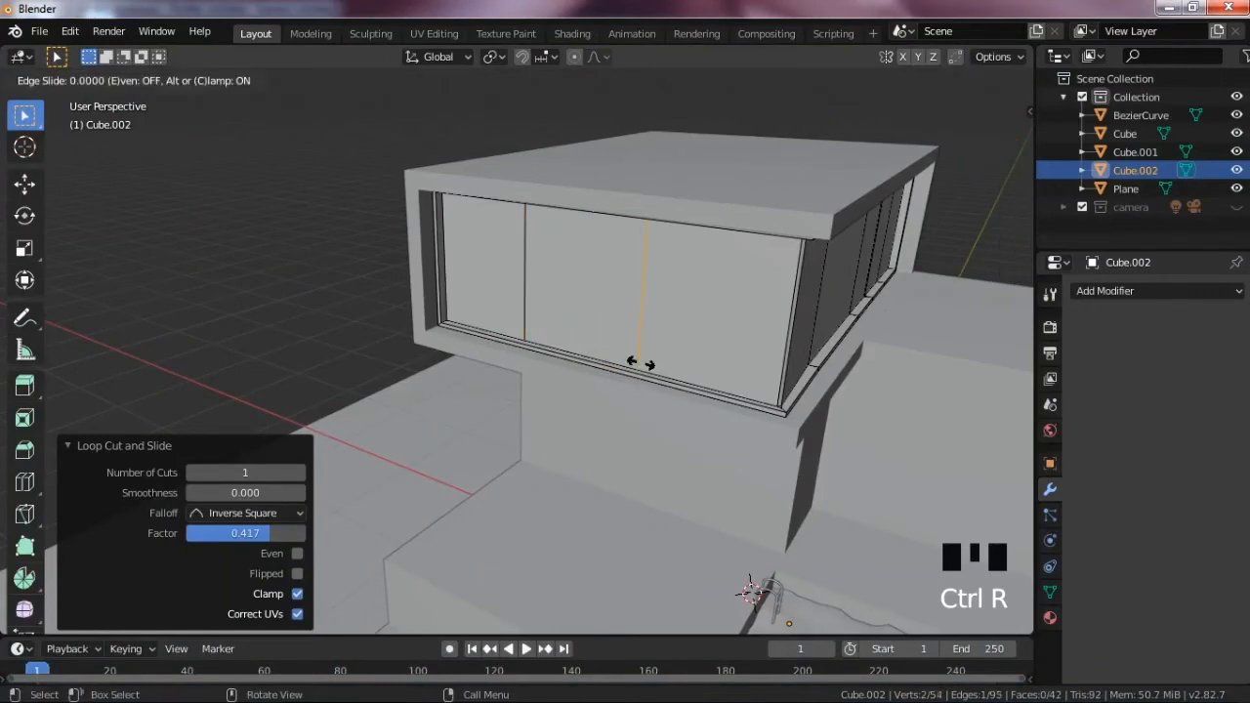
left_click(647, 382)
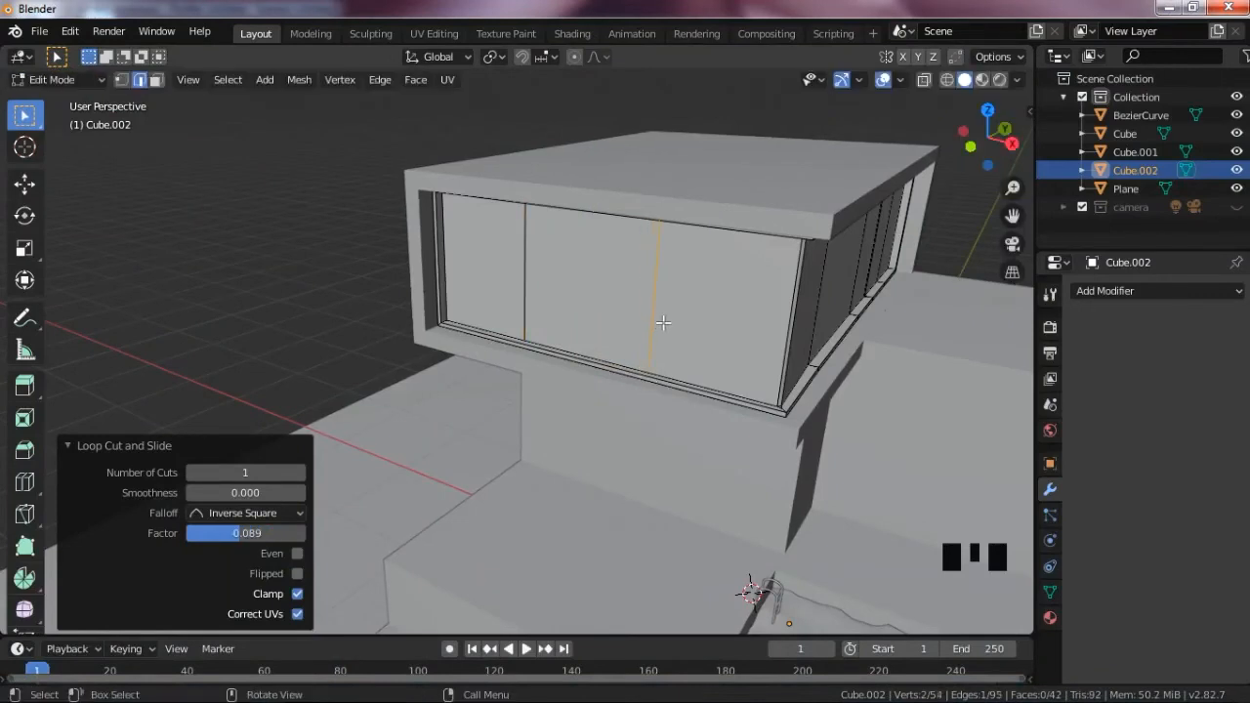
key("ctrl+r")
left_click(690, 361)
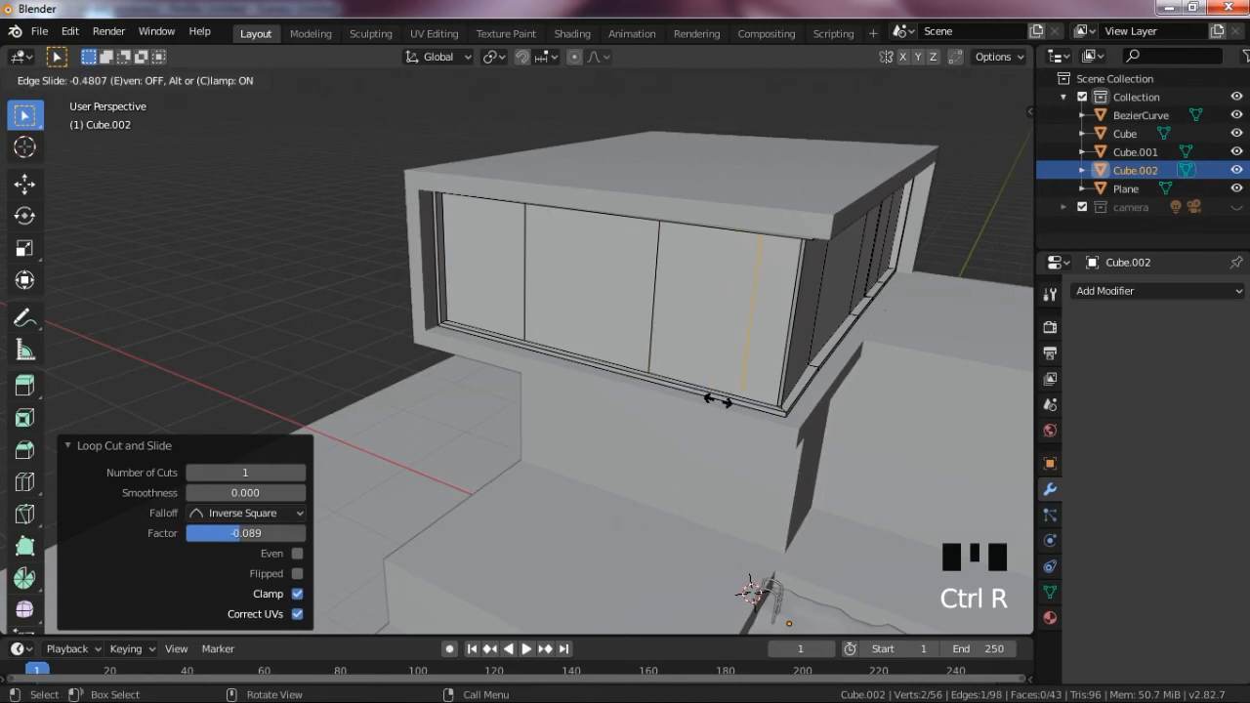
left_click(710, 397)
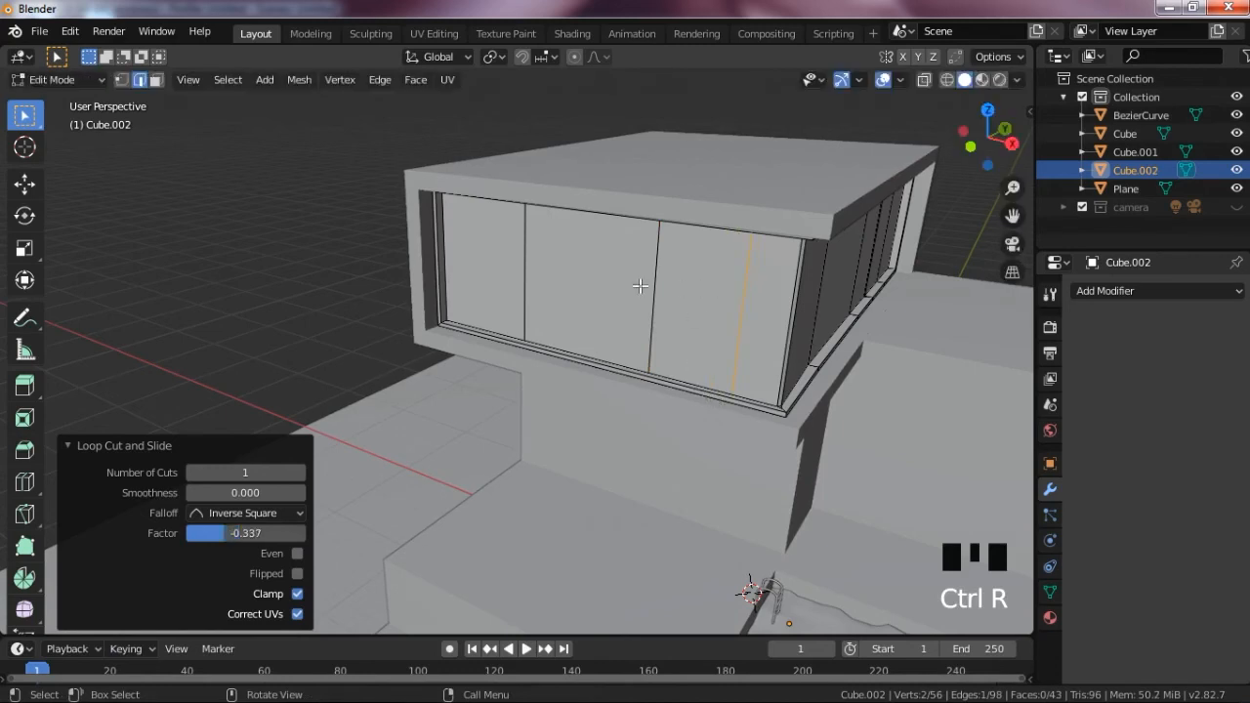
- Bevel the two new vertical edges on the end wall with a 0.166 m offset
left_click(656, 293, "shift")
key("ctrl+b")
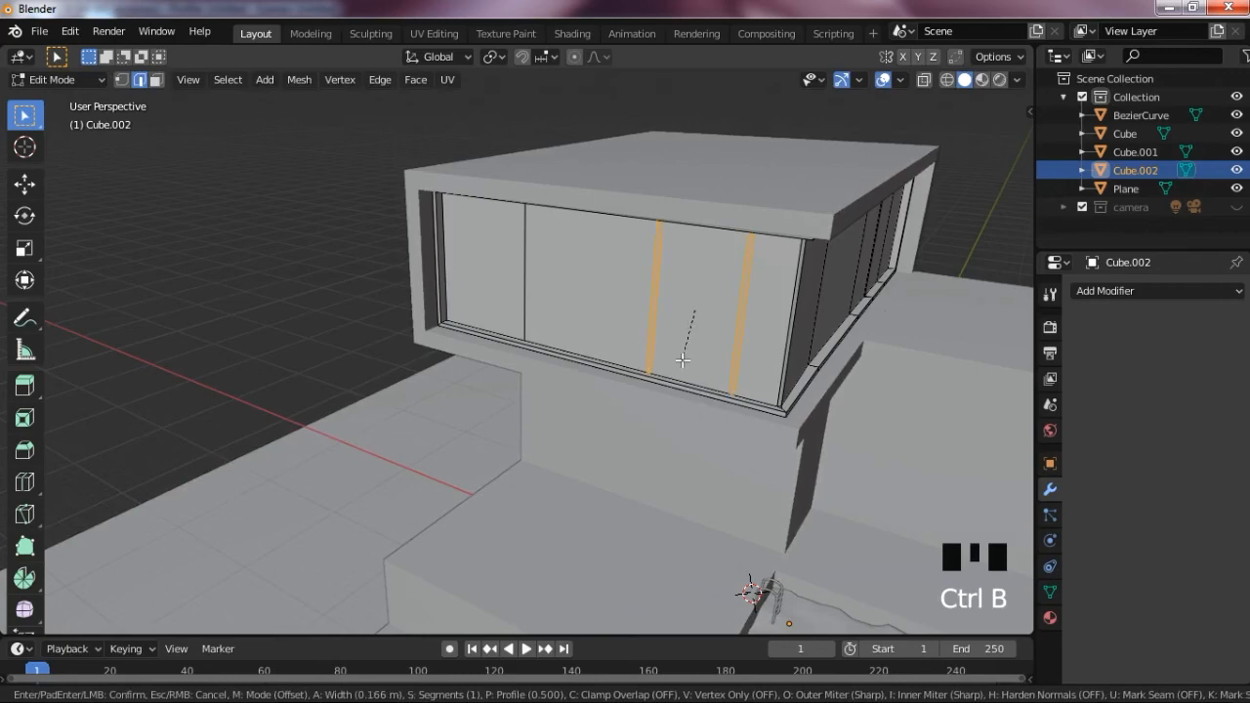
left_click(682, 359)
- Extrude the four narrow bevelled strips on the end wall, corner and long wall outward along their normals by 0.477 m
left_click_drag(967, 131, 877, 107)
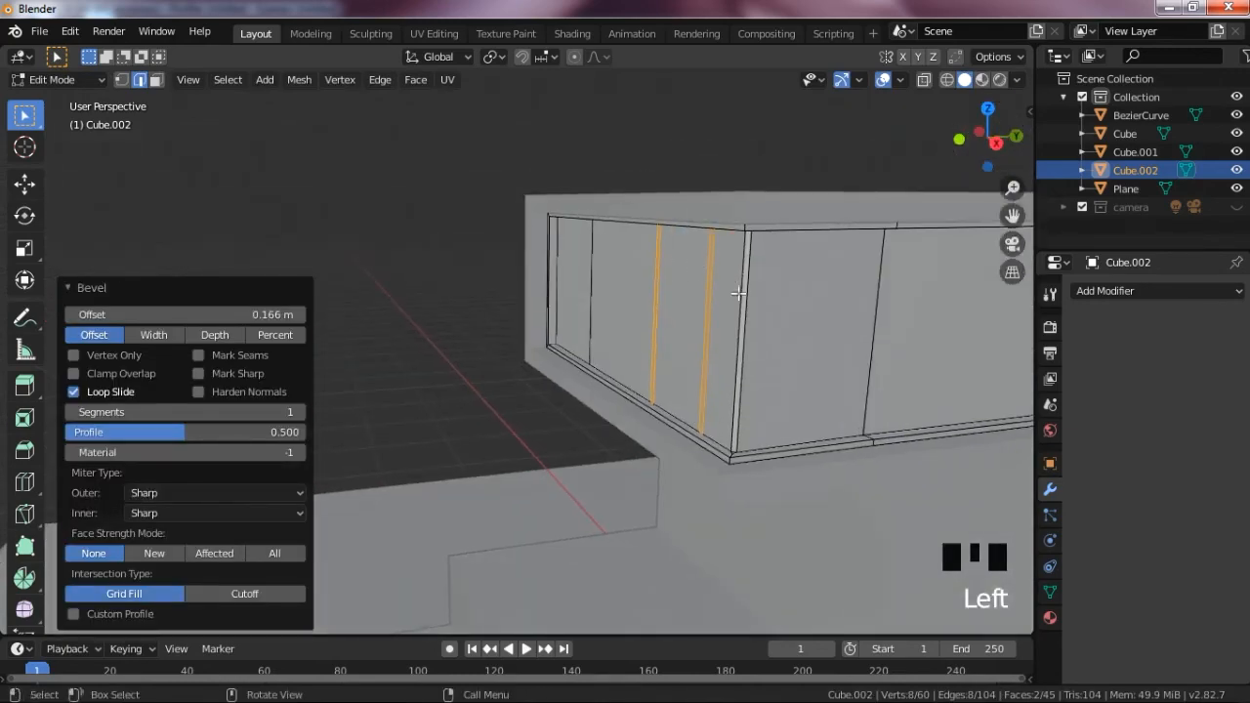
left_click_drag(1011, 217, 931, 337)
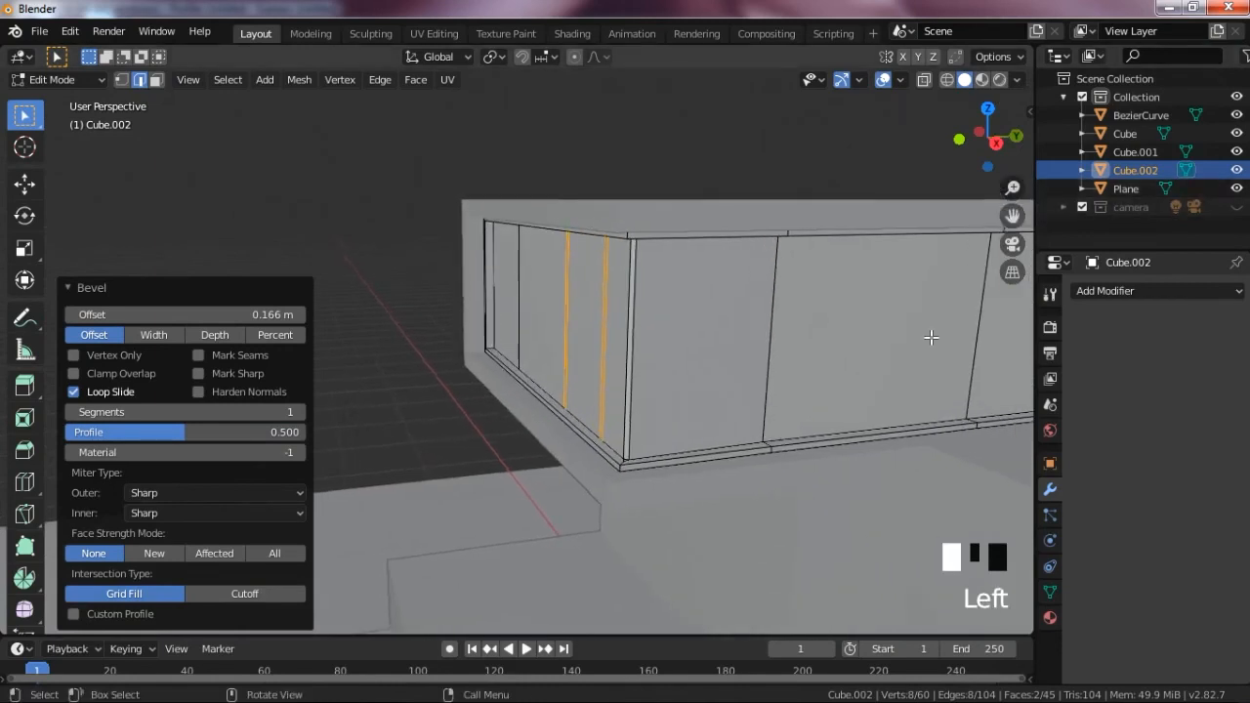
key("3")
left_click(631, 291, "shift")
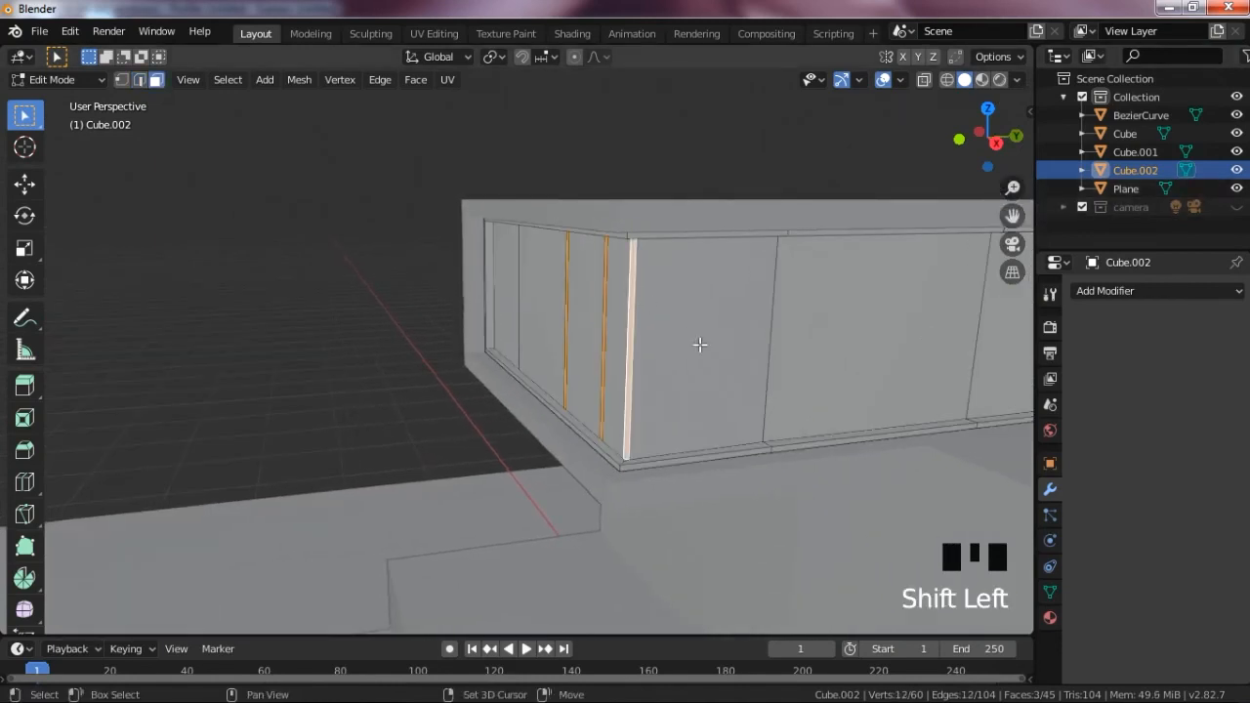
left_click_drag(1015, 214, 697, 224)
scroll(697, 224, "up", 2)
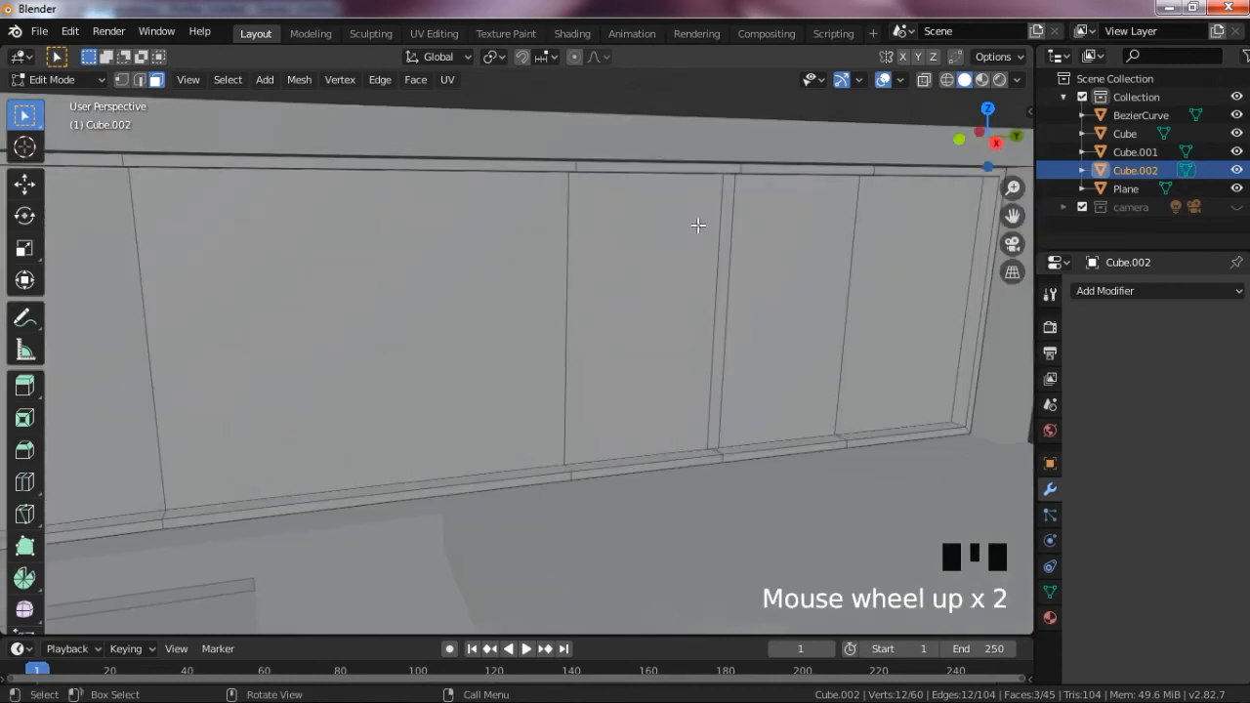
left_click(726, 232, "shift")
scroll(806, 257, "down", 5)
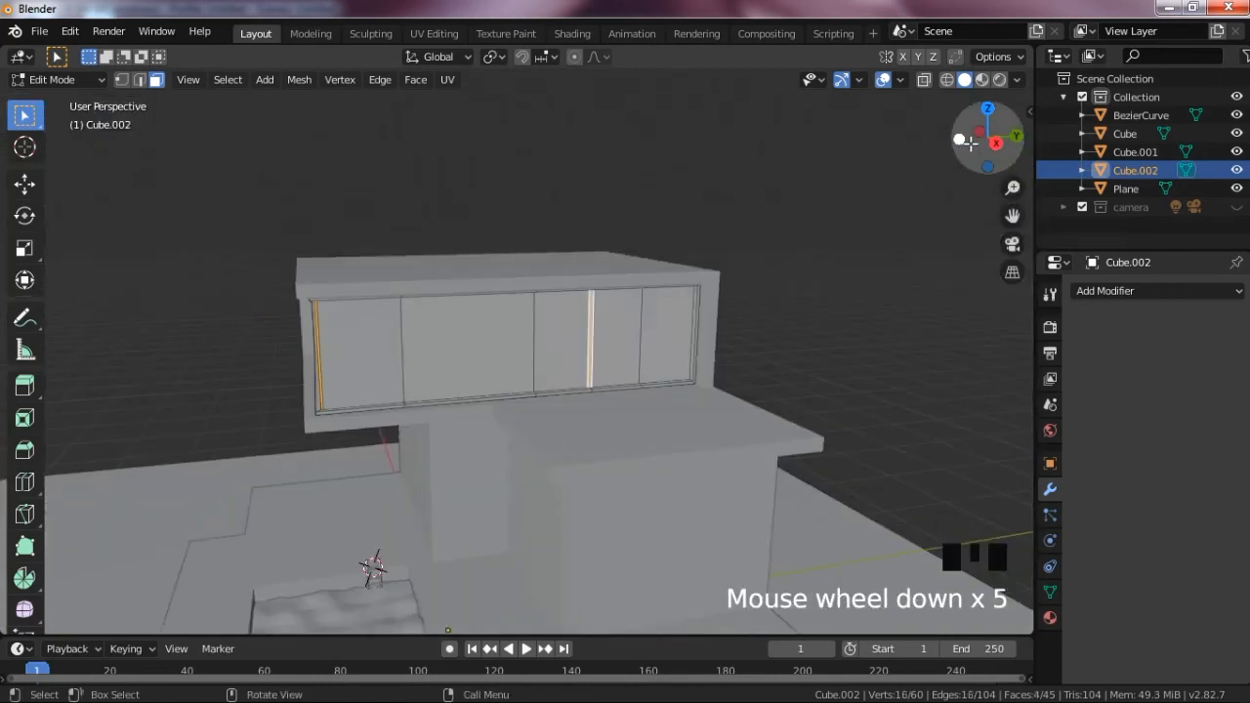
left_click_drag(986, 137, 1047, 139)
scroll(788, 259, "up", 4)
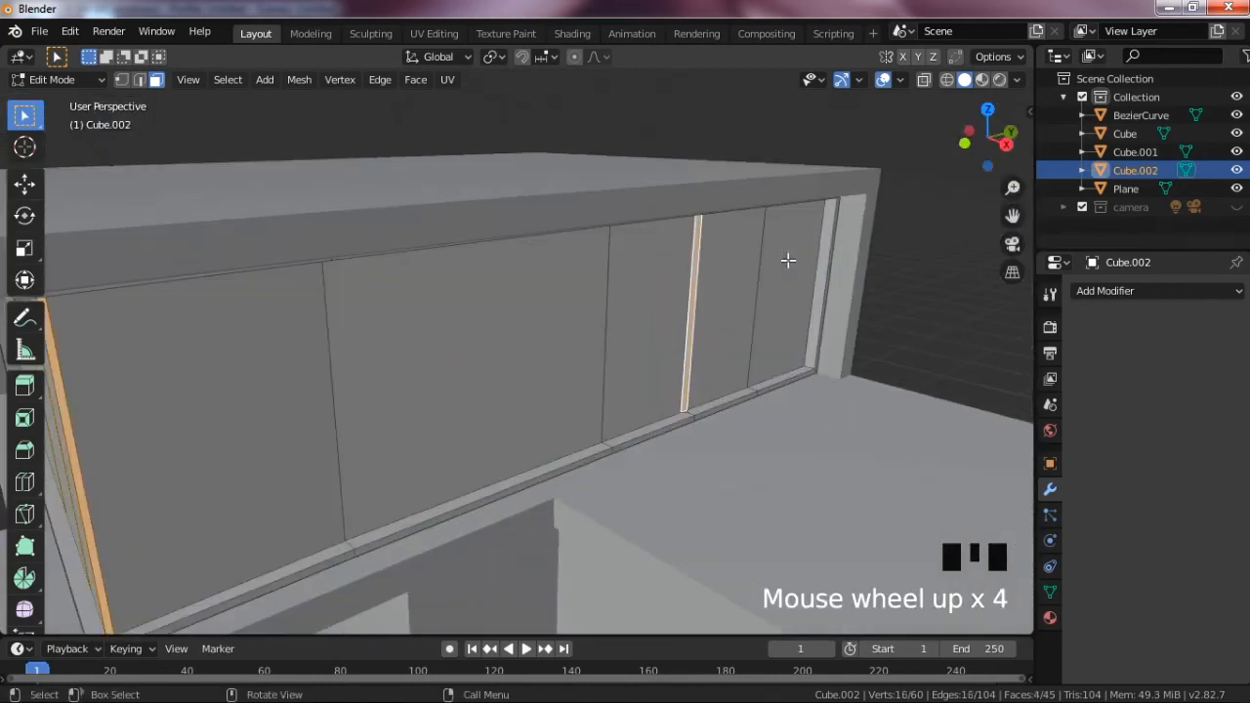
key("alt+e")
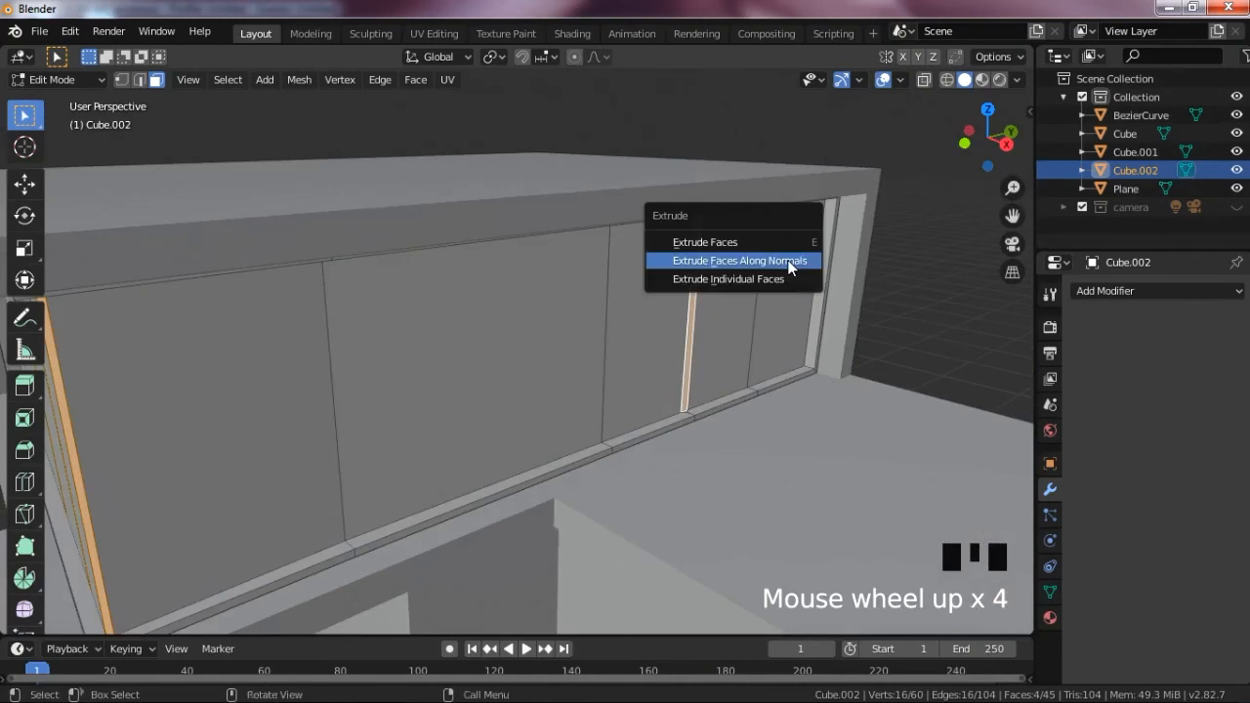
left_click(789, 260)
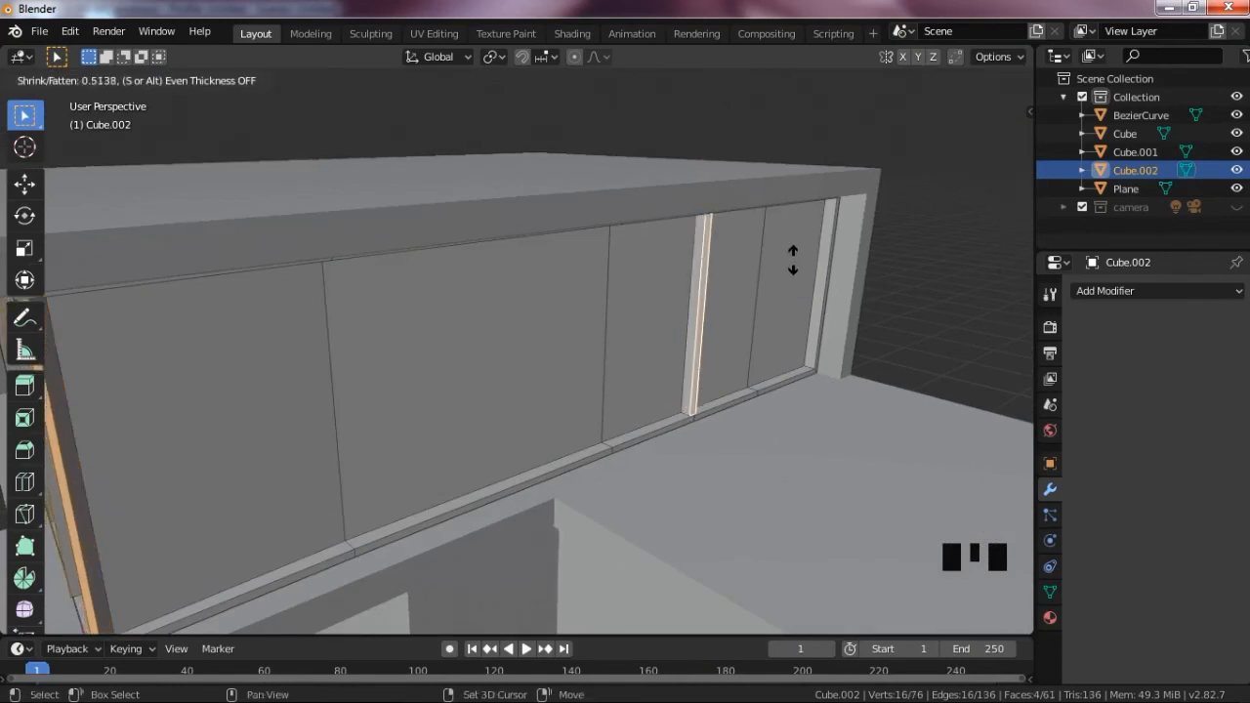
left_click(792, 262)
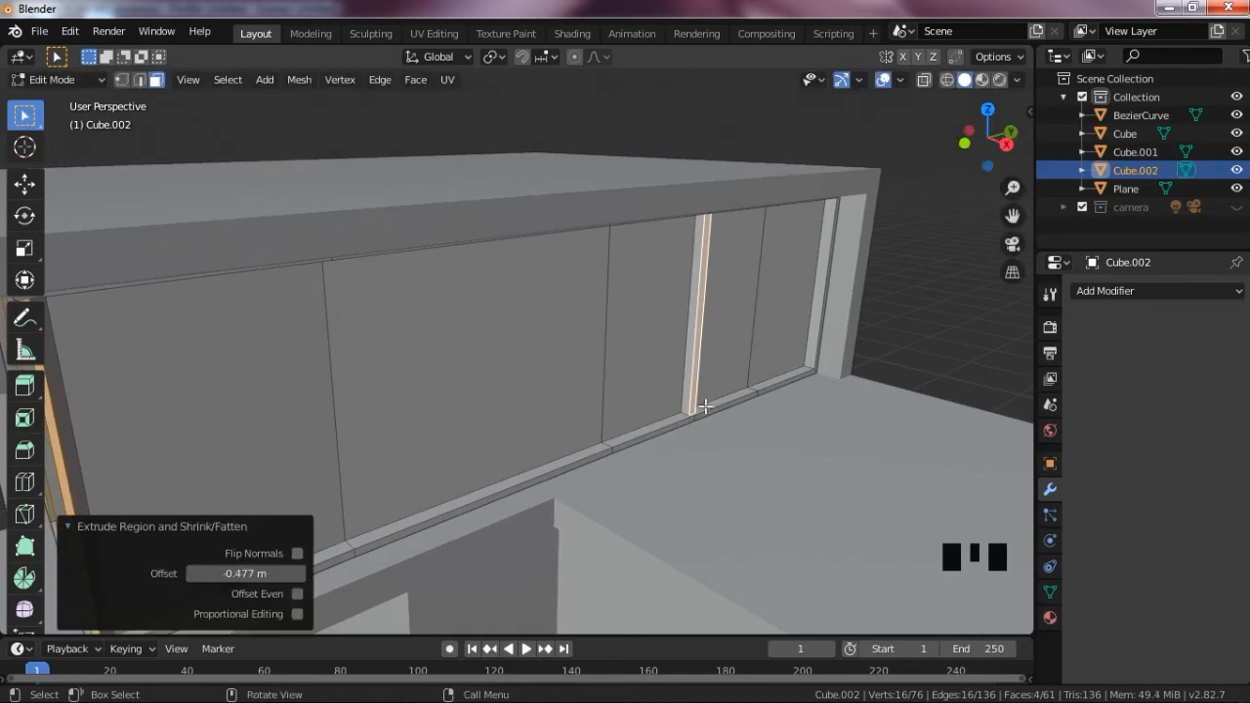
- Extrude the long wall's wide middle and far-end panels and the end wall's outermost panel along normals with a -1.16 m offset
scroll(732, 391, "down", 2)
key("Tab")
scroll(875, 262, "down", 1)
left_click_drag(994, 127, 901, 147)
scroll(878, 173, "down", 1)
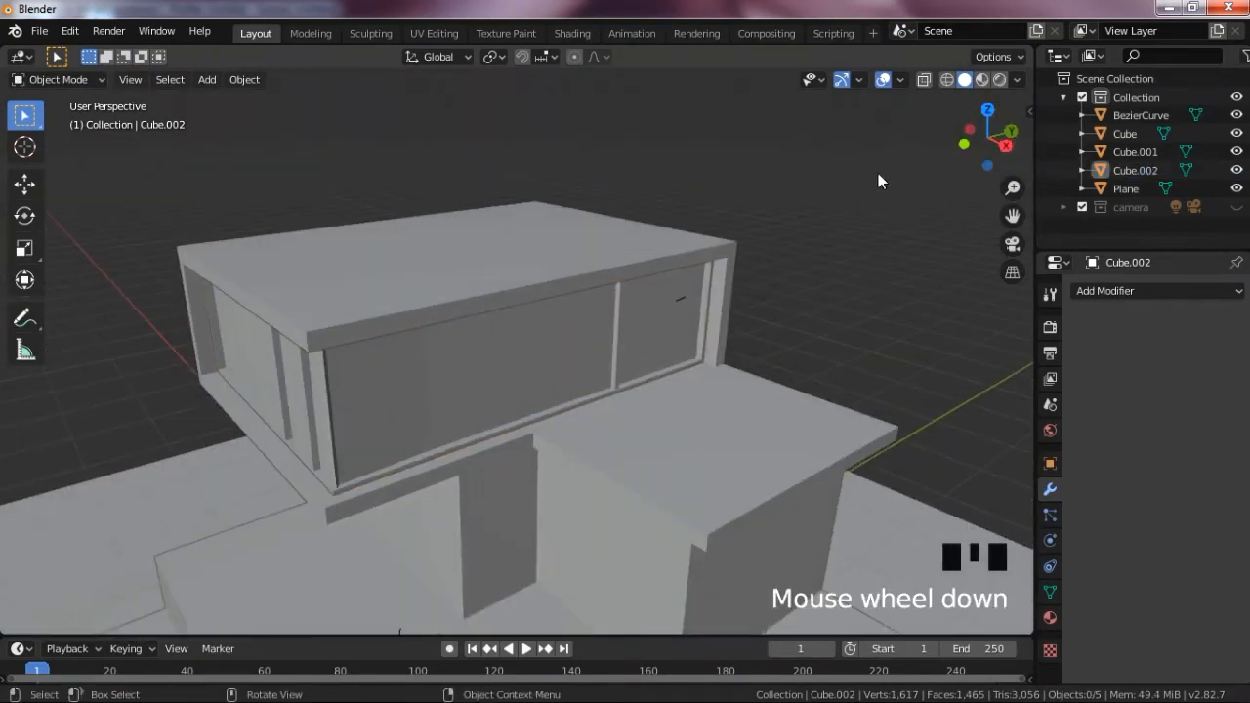
key("Tab")
scroll(572, 339, "up", 2)
left_click(550, 418)
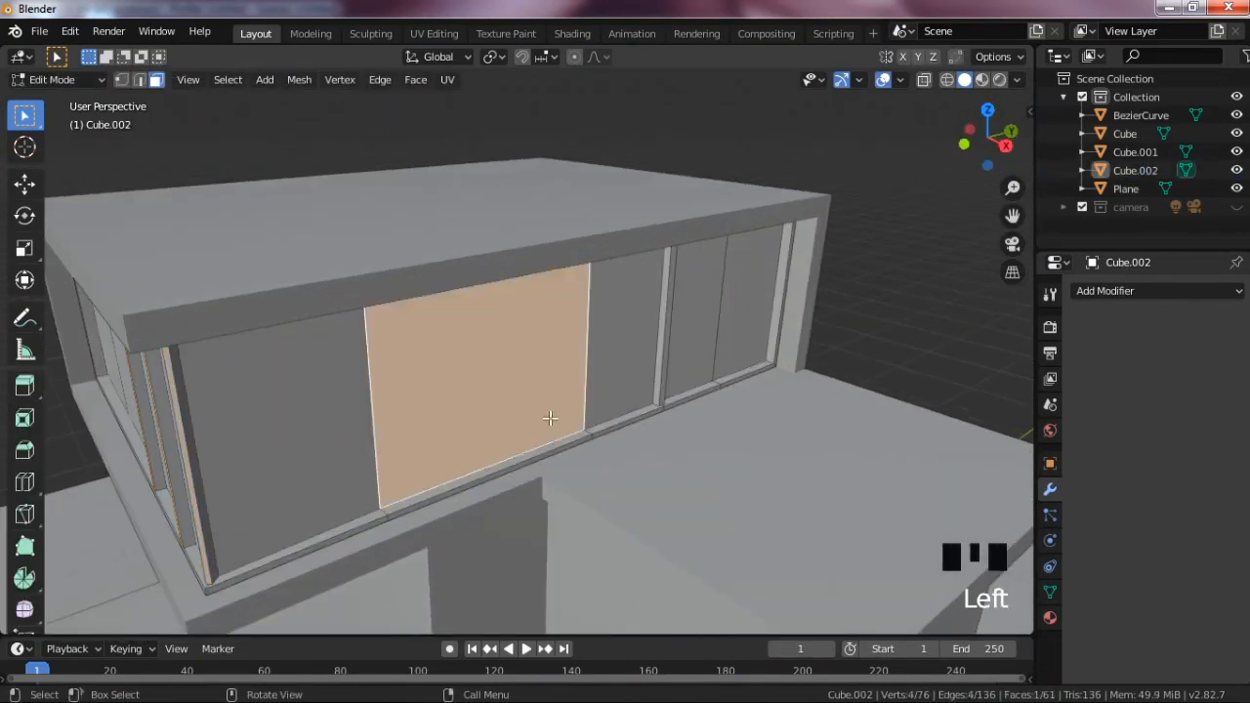
left_click(759, 298, "shift")
scroll(759, 298, "down", 1)
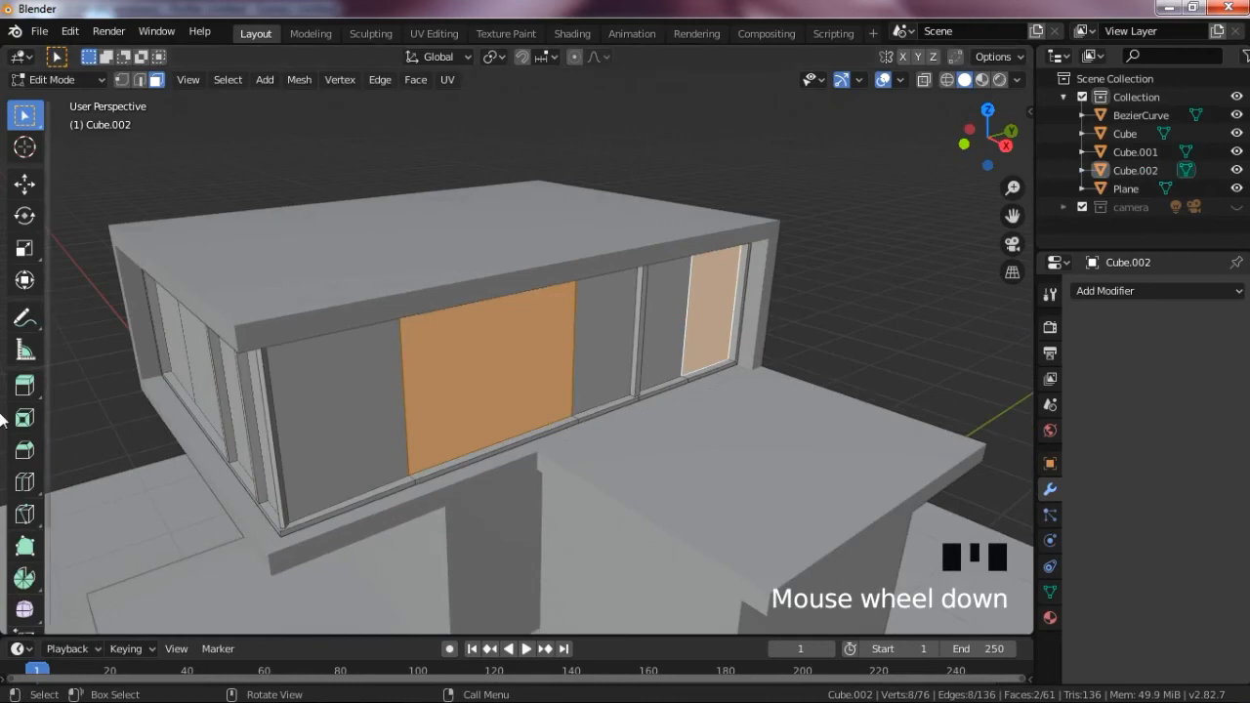
left_click(173, 333, "shift")
key("ctrl+e")
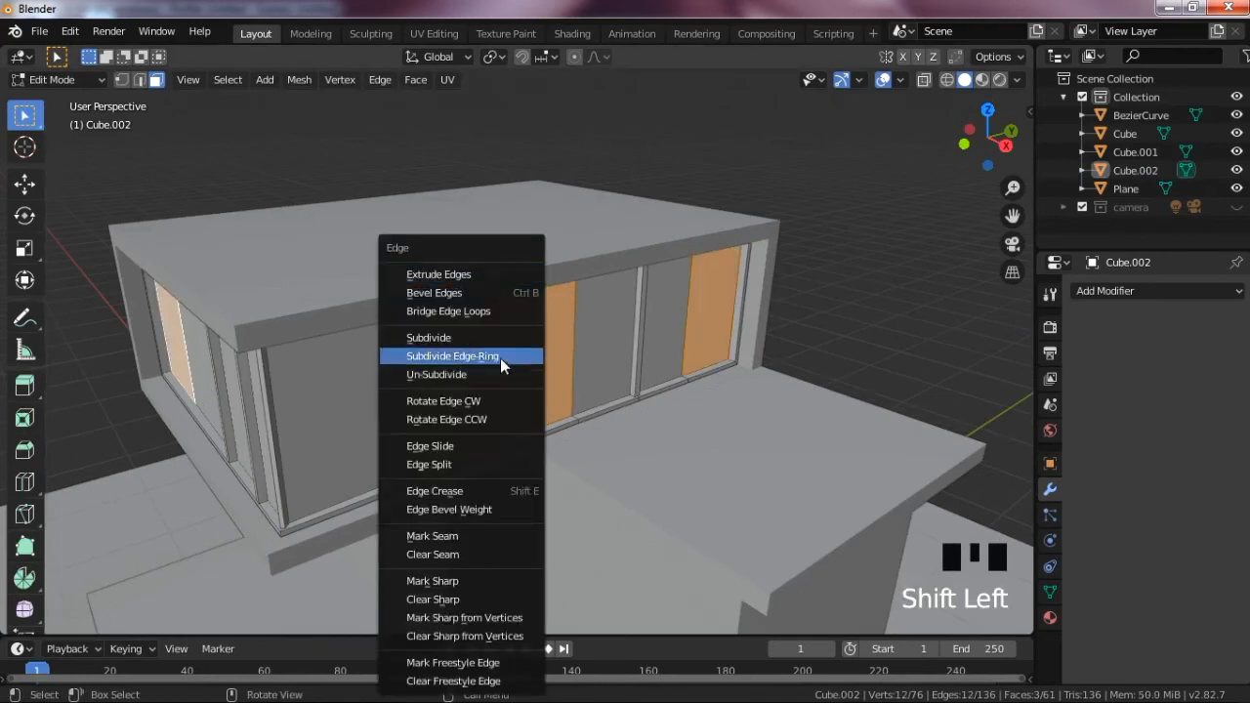
key("alt+e")
left_click(651, 387)
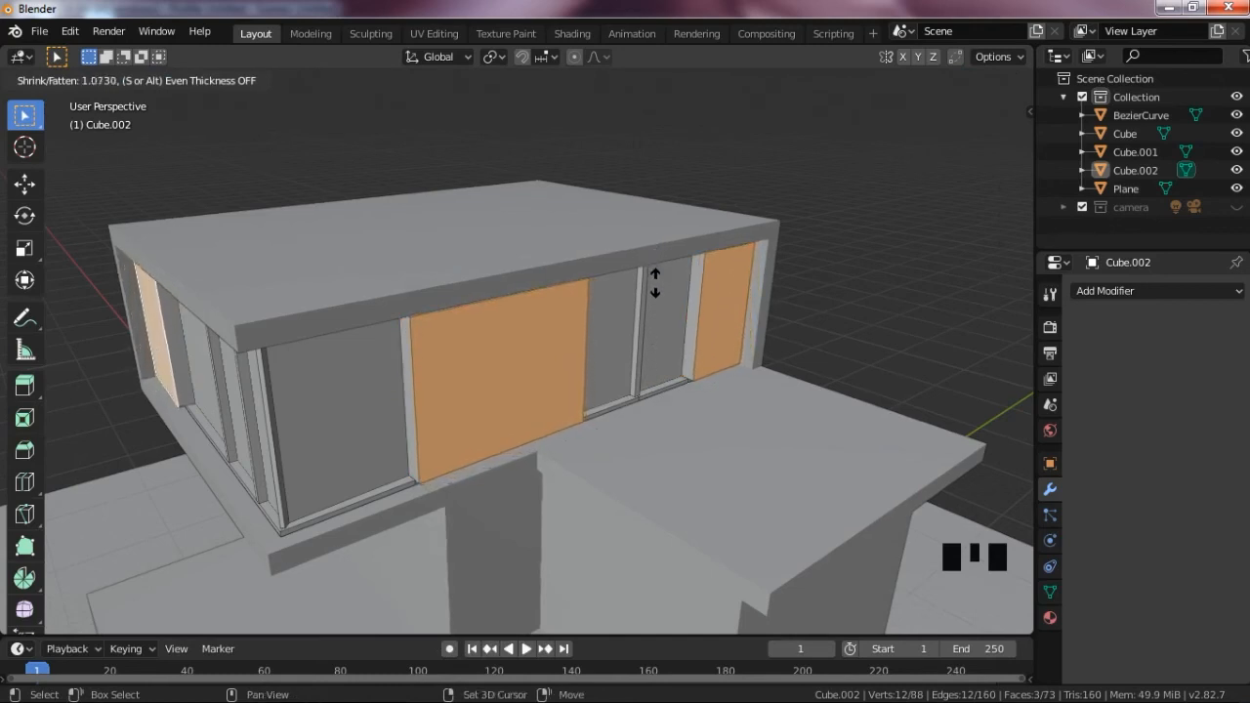
left_click(652, 276)
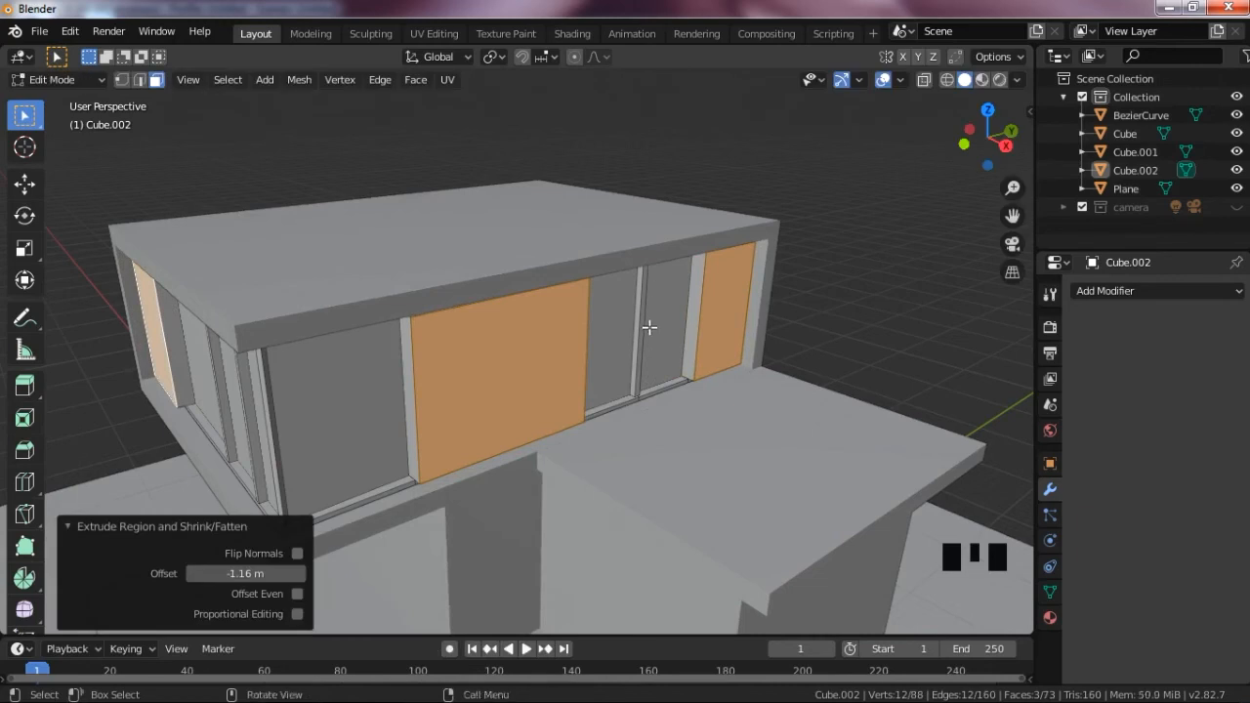
key("ctrl+r")
scroll(581, 352, "up", 4)
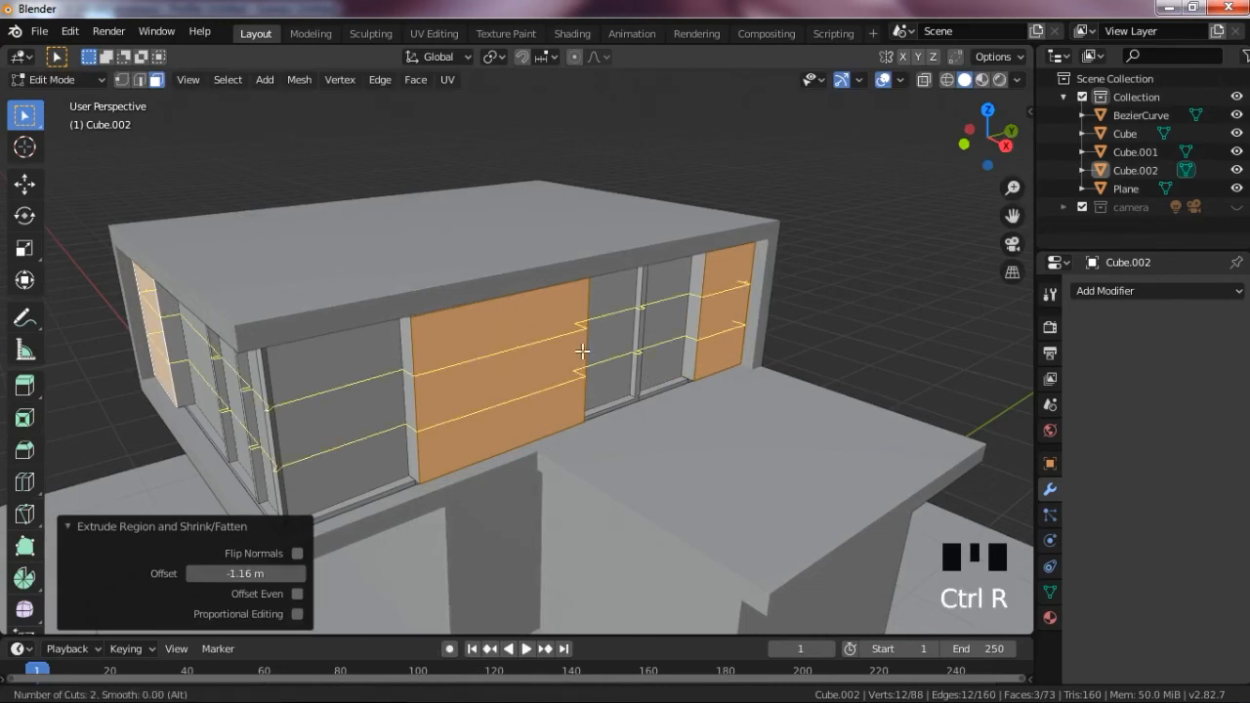
key("Escape")
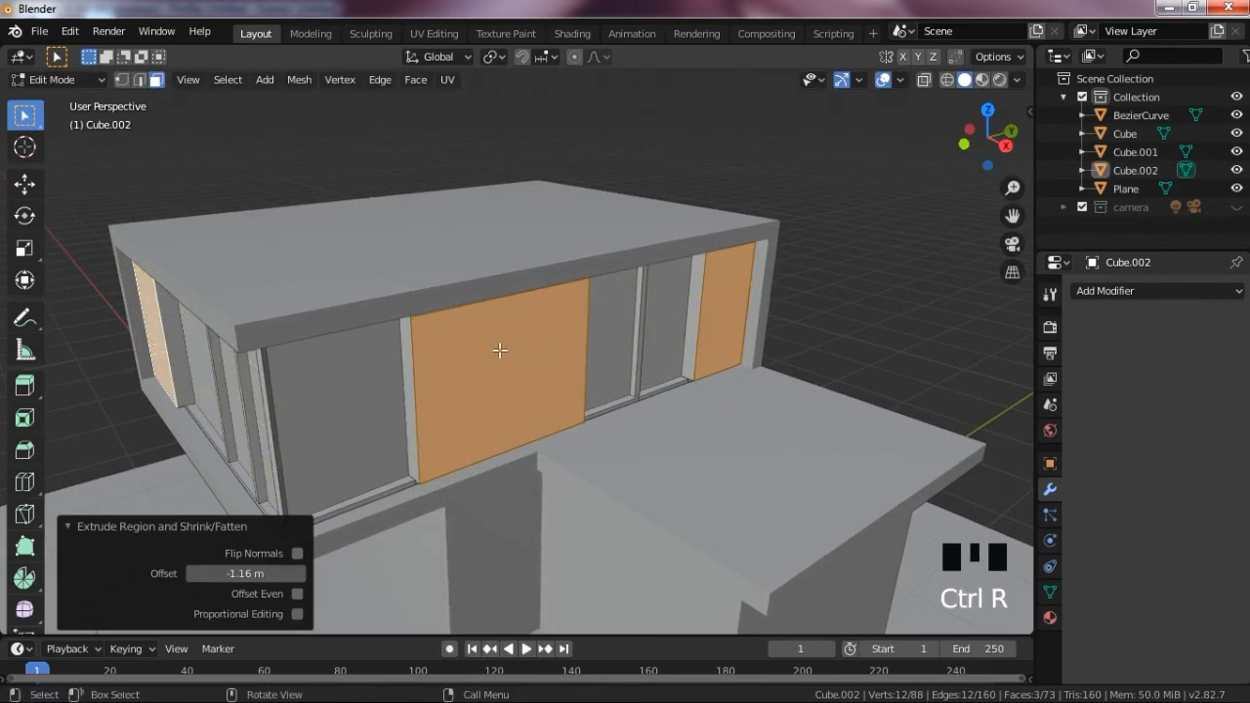
- Separate the three selected cladding panel faces into their own object and return to Object Mode
scroll(544, 335, "down", 1)
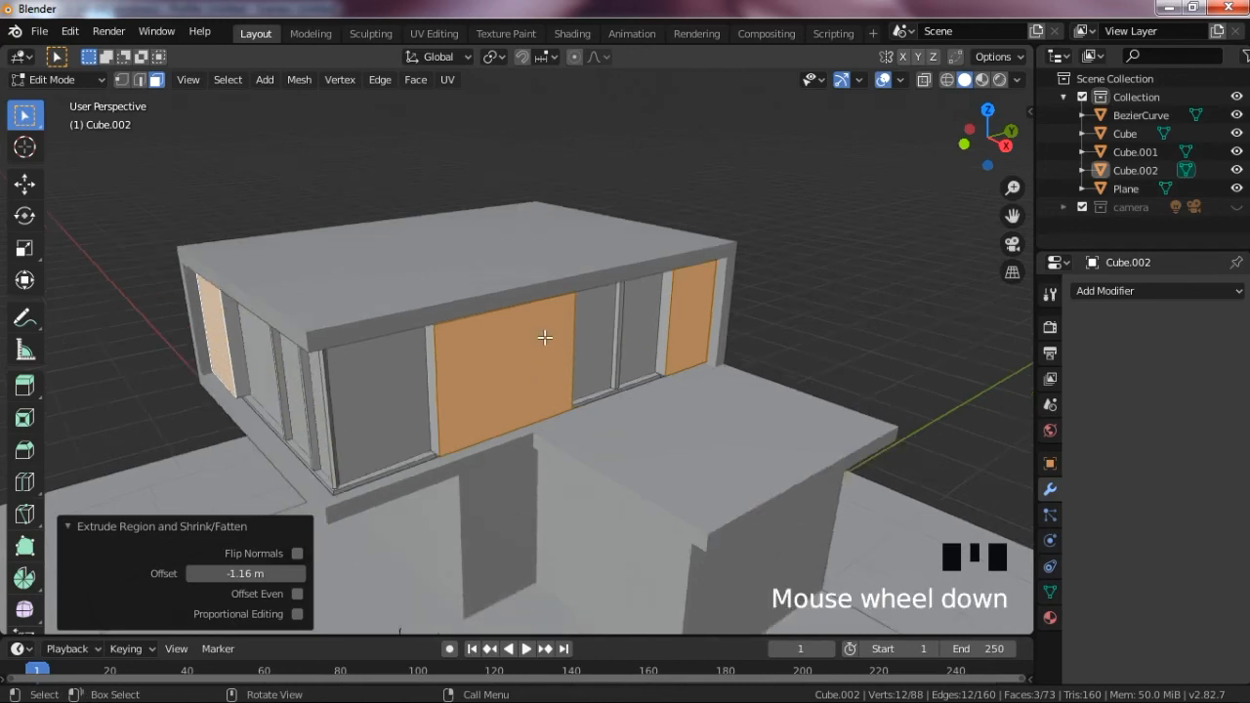
key("p")
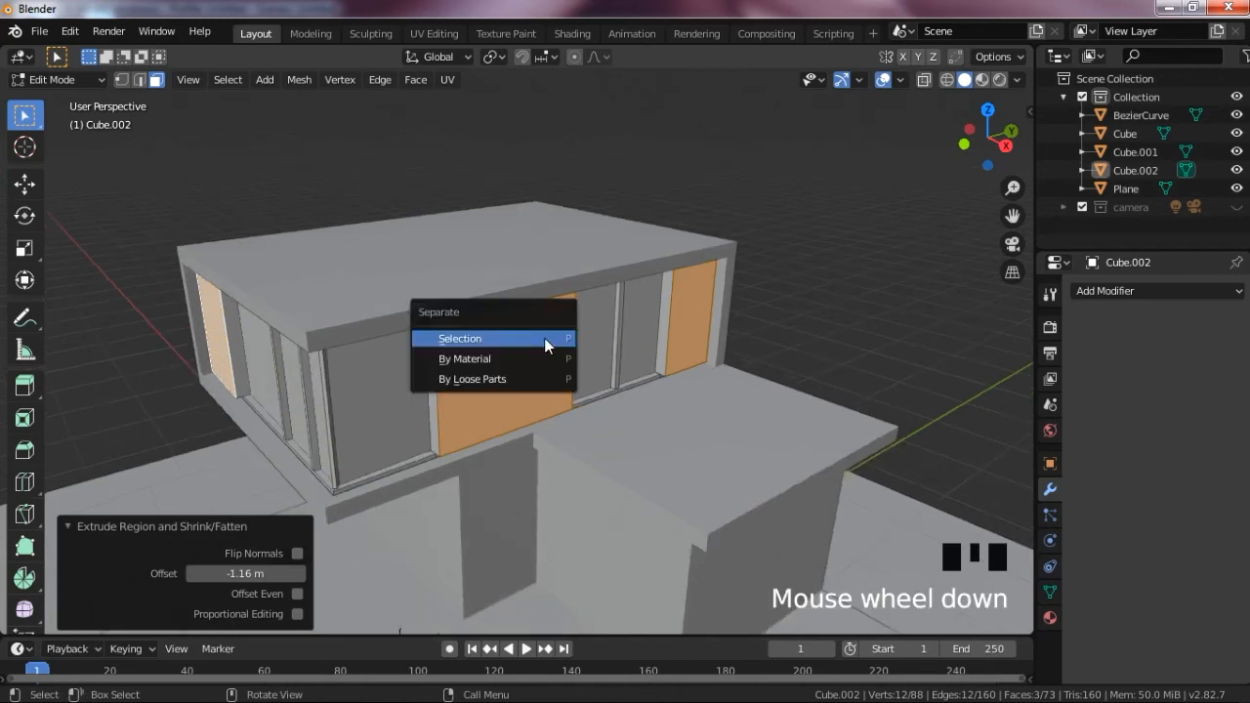
left_click(544, 338)
key("Tab")
key("Tab")
key("Tab")
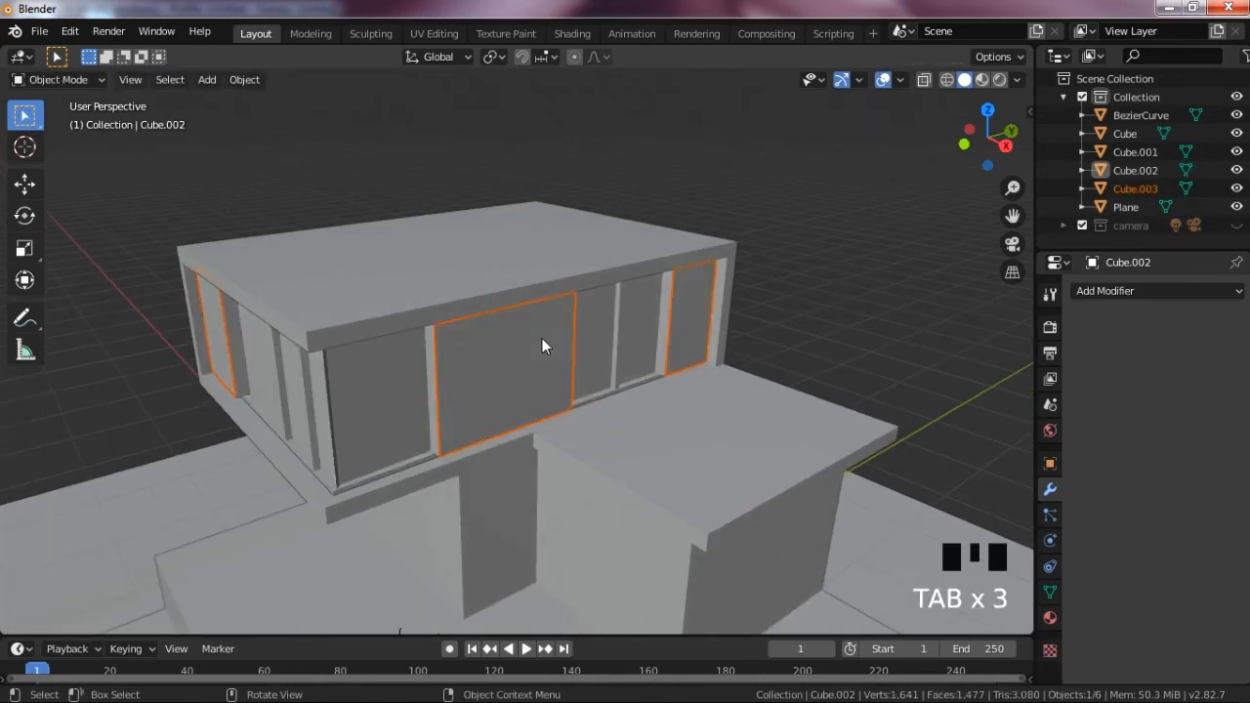
- In the separated cladding object, add 10 evenly spaced horizontal loop cuts to the long wall's wide panel
left_click(542, 338)
key("Tab")
key("ctrl+r")
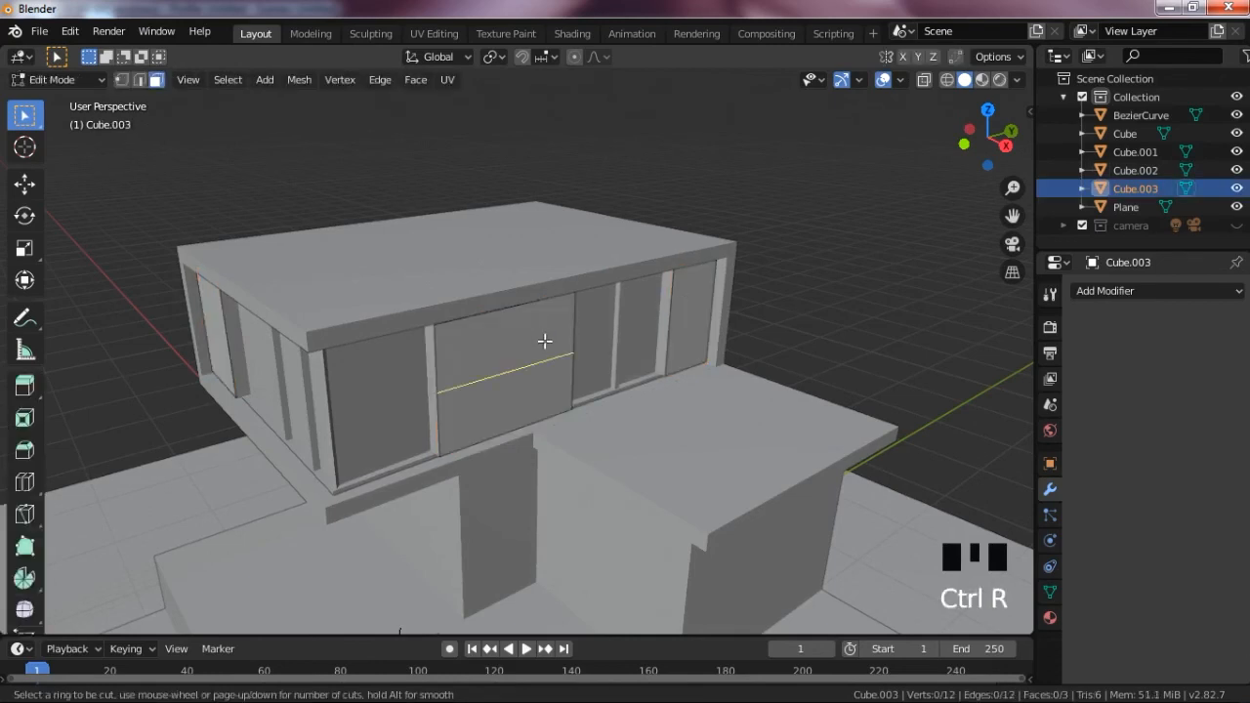
scroll(544, 340, "up", 4)
scroll(562, 339, "up", 3)
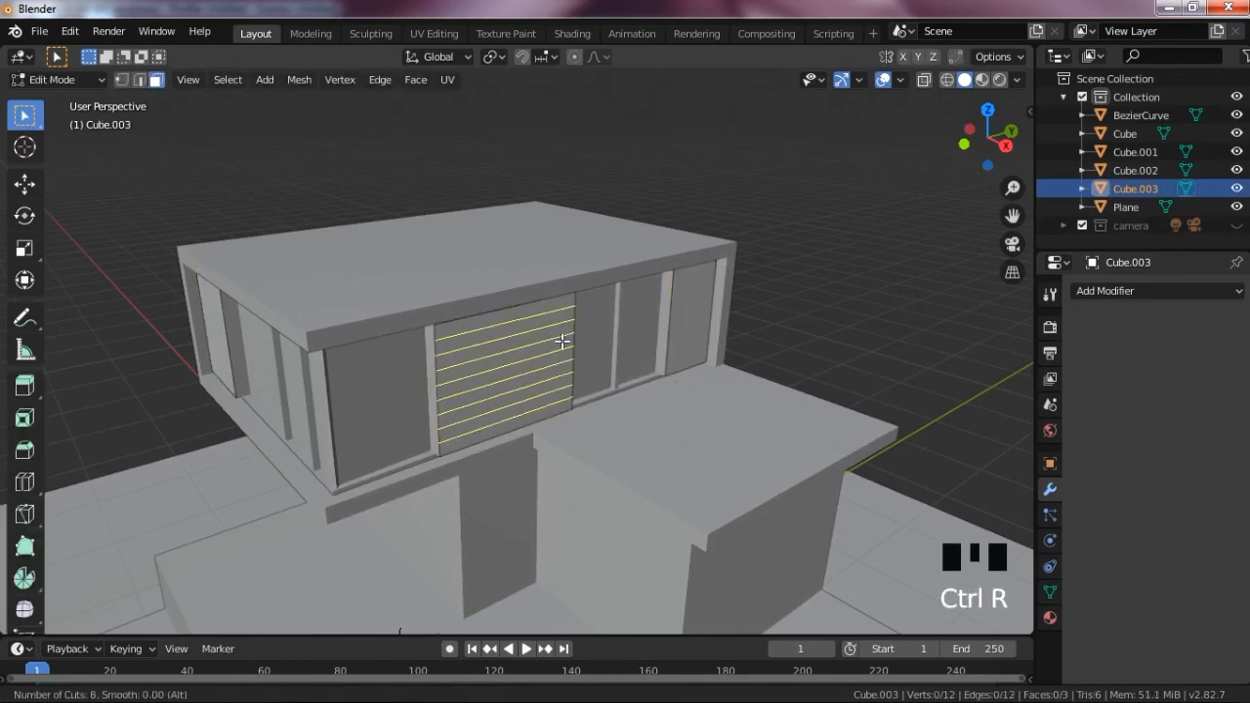
scroll(562, 339, "up", 2)
left_click(564, 340)
right_click(564, 341)
scroll(563, 342, "up", 3)
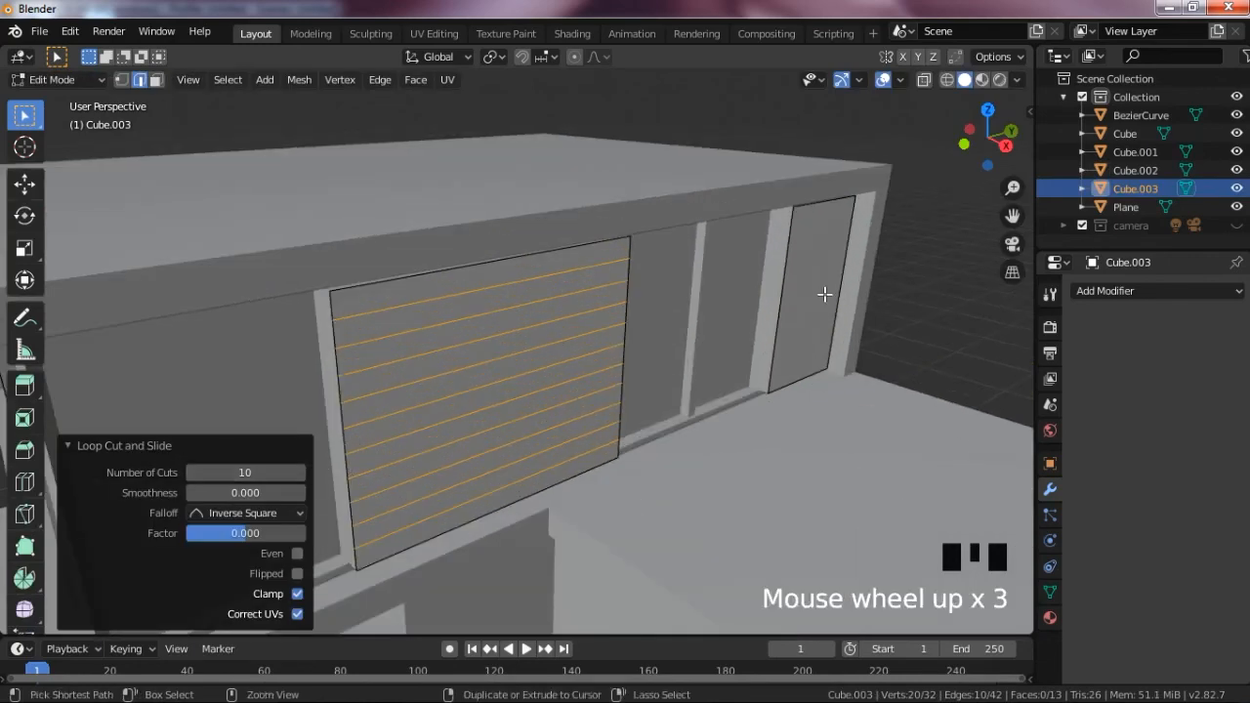
- Add 10 evenly spaced horizontal loop cuts to the narrow cladding panel at the long wall's far end
key("ctrl+r")
scroll(825, 294, "up", 9)
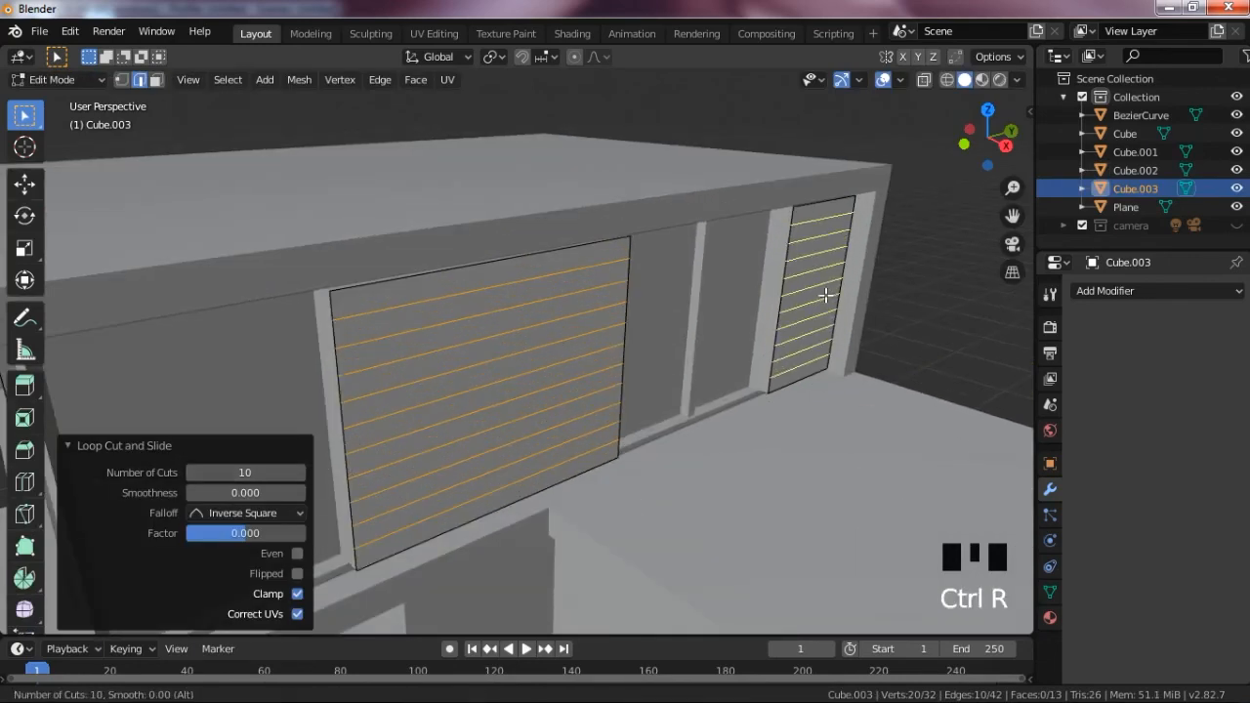
left_click(825, 294)
right_click(826, 295)
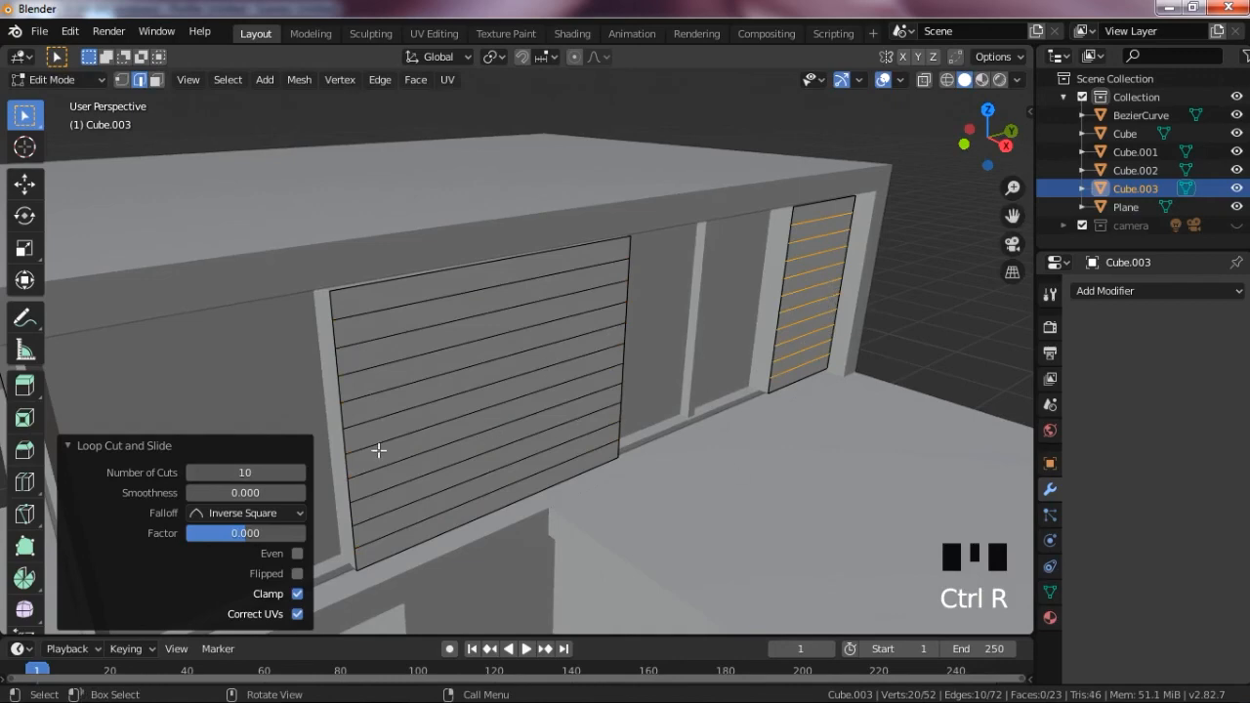
- Cut the end wall's cladding panel horizontally with evenly spaced loop cuts, setting the number of cuts to 10
left_click_drag(1012, 216, 1064, 187)
key("ctrl+r")
scroll(537, 253, "up", 6)
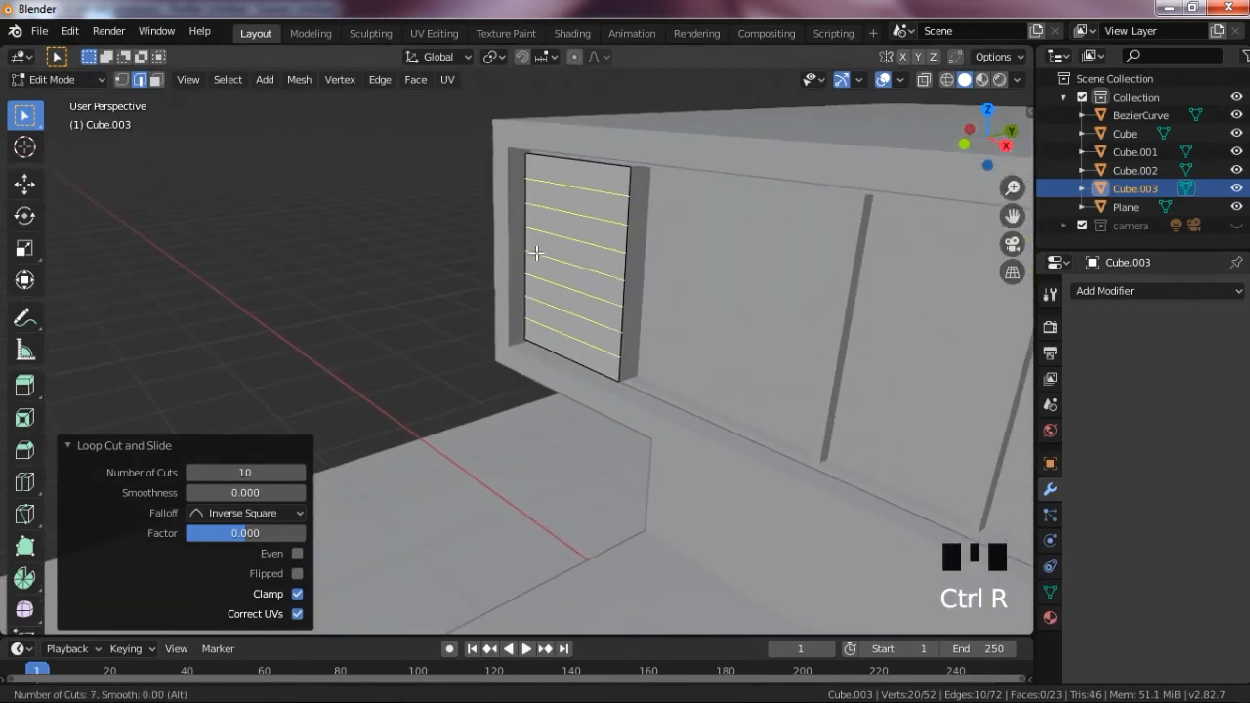
left_click(540, 253)
right_click(540, 253)
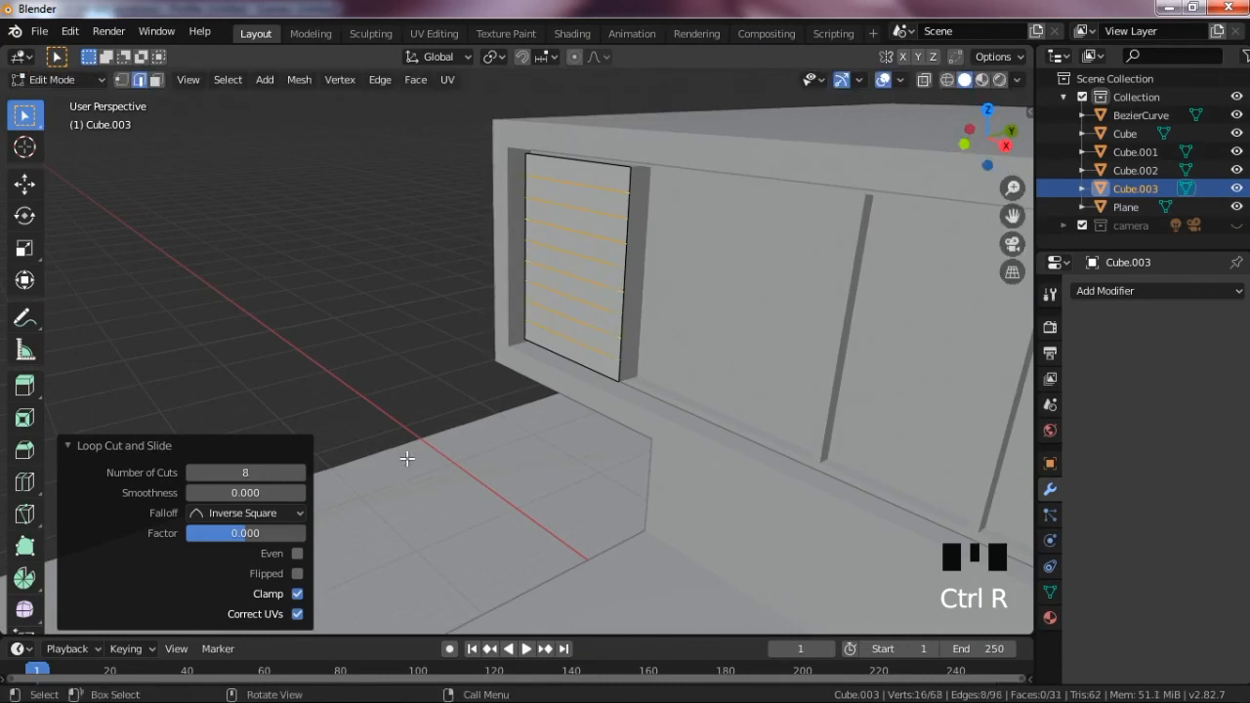
left_click(300, 473)
left_click(300, 472)
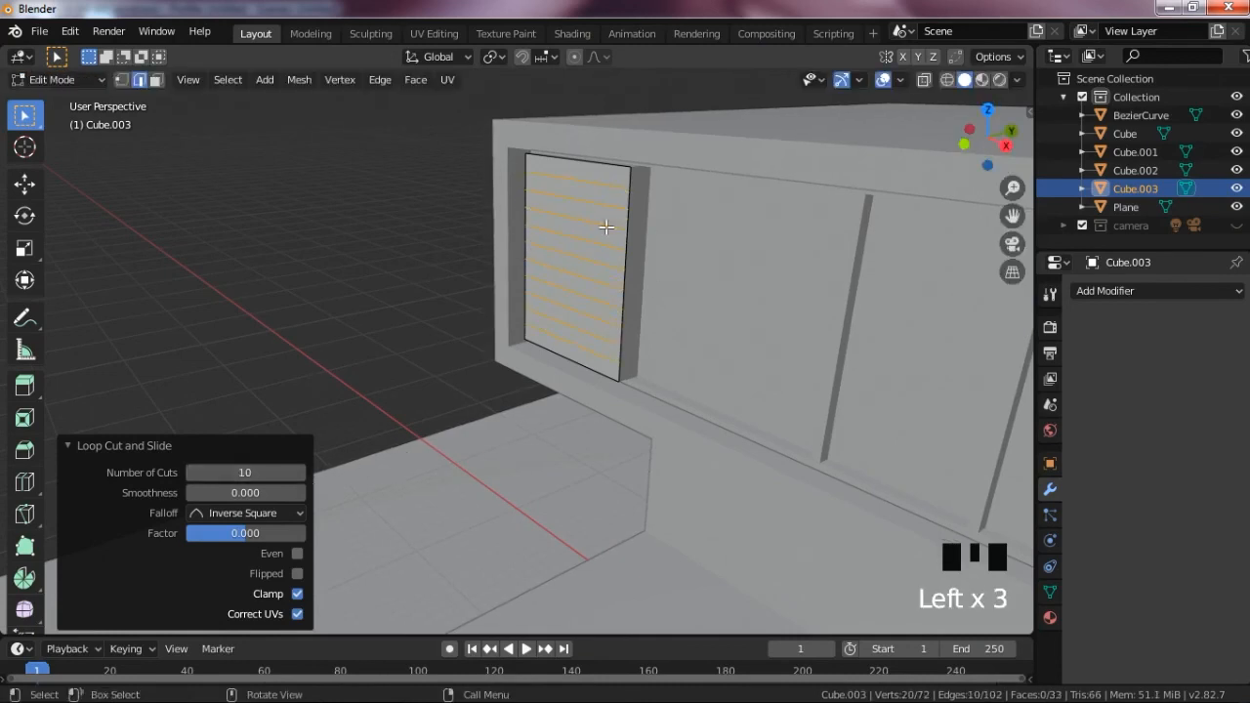
- Bevel the end wall panel's horizontal cuts by about 0.049 m and extrude the resulting strips about 1.12 m along their normals
scroll(667, 233, "up", 2)
left_click_drag(1014, 216, 683, 280)
key("ctrl+b")
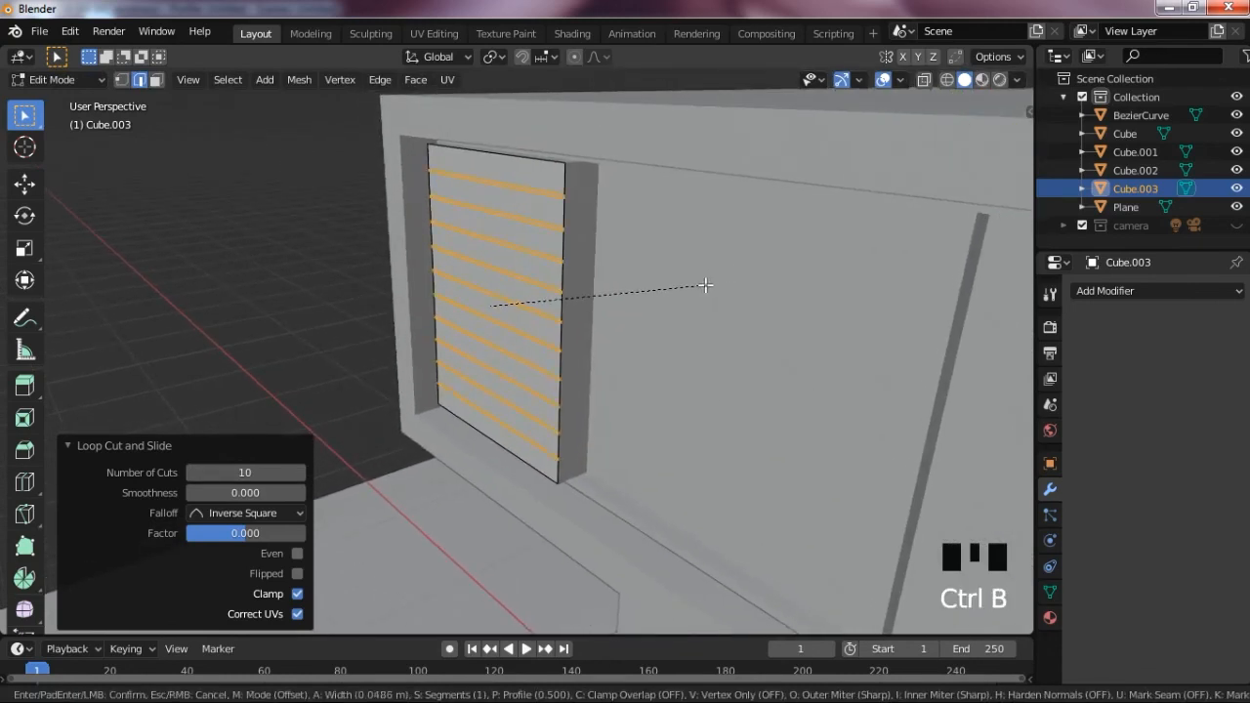
left_click(705, 284)
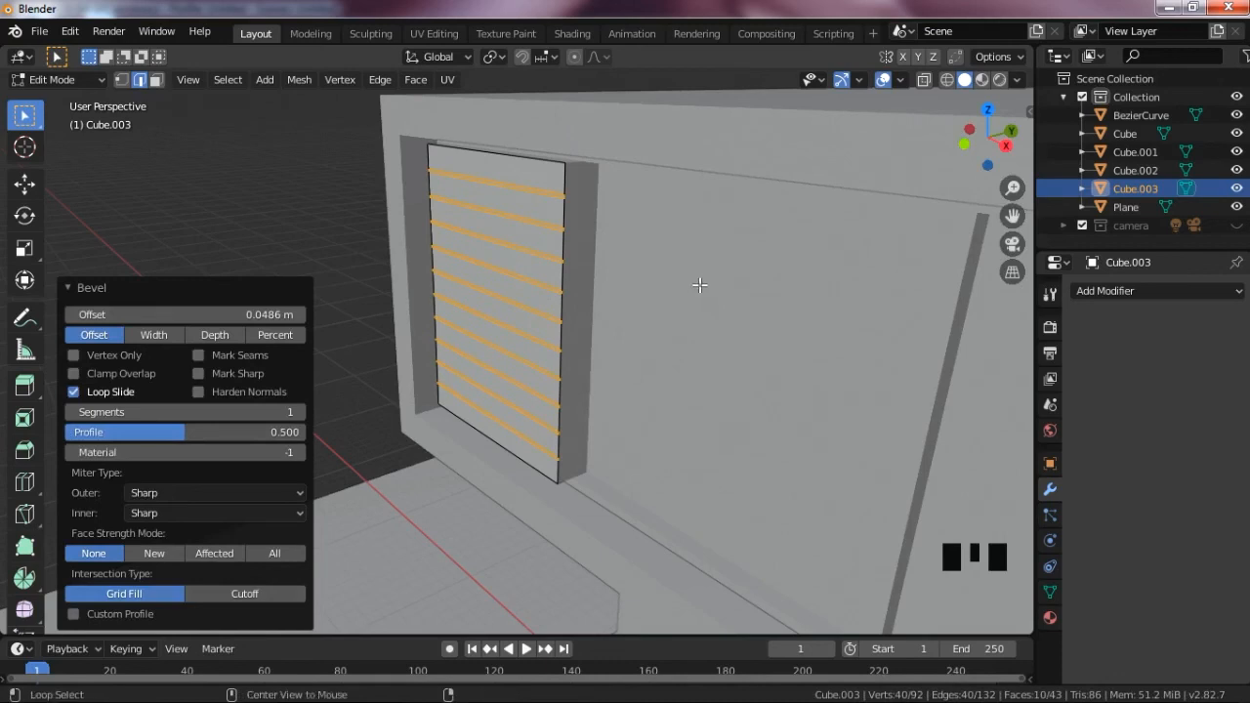
key("alt+e")
left_click(700, 284)
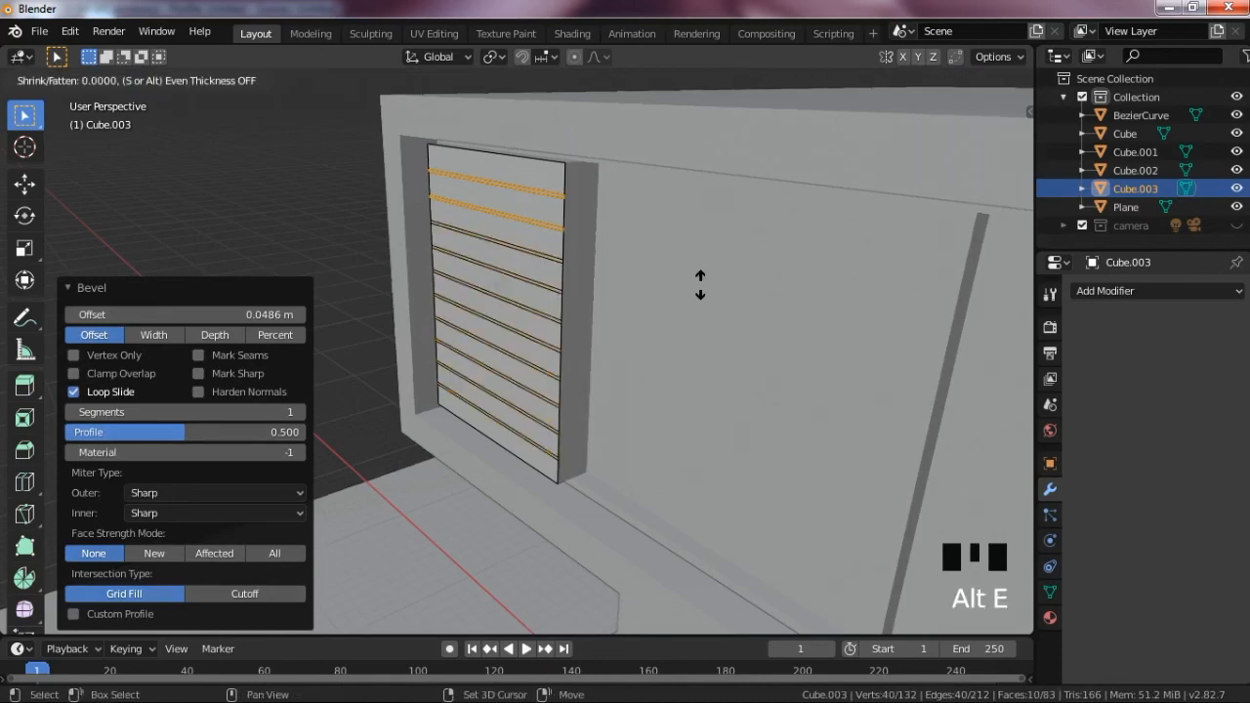
left_click(713, 461)
scroll(726, 387, "down", 3)
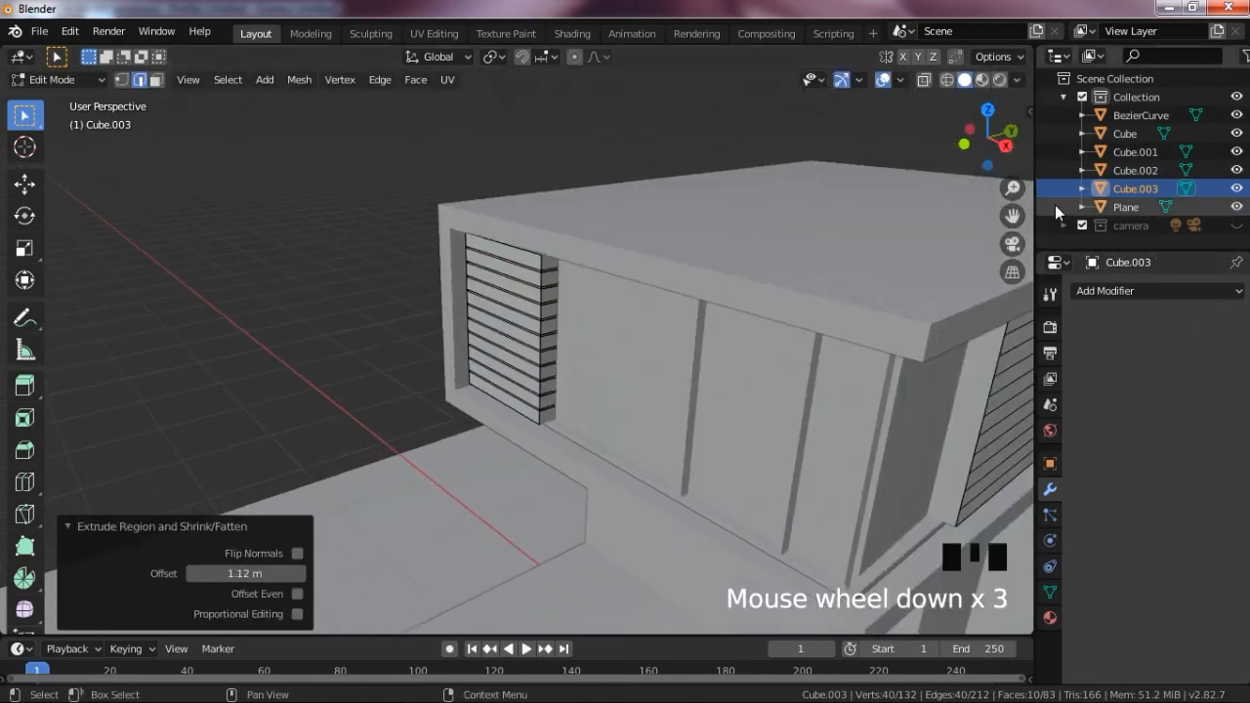
- Select the 10 horizontal cuts on the long wall's wide cladding panel
left_click_drag(1017, 216, 652, 303)
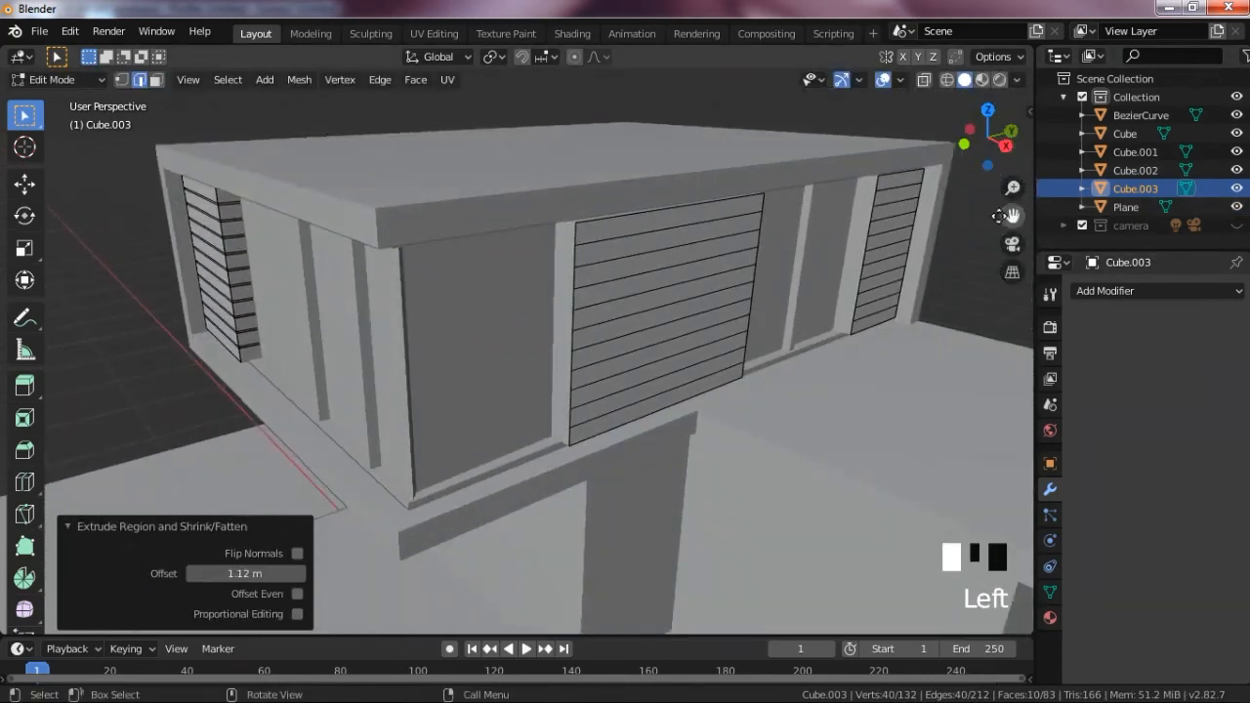
left_click_drag(640, 231, 684, 392)
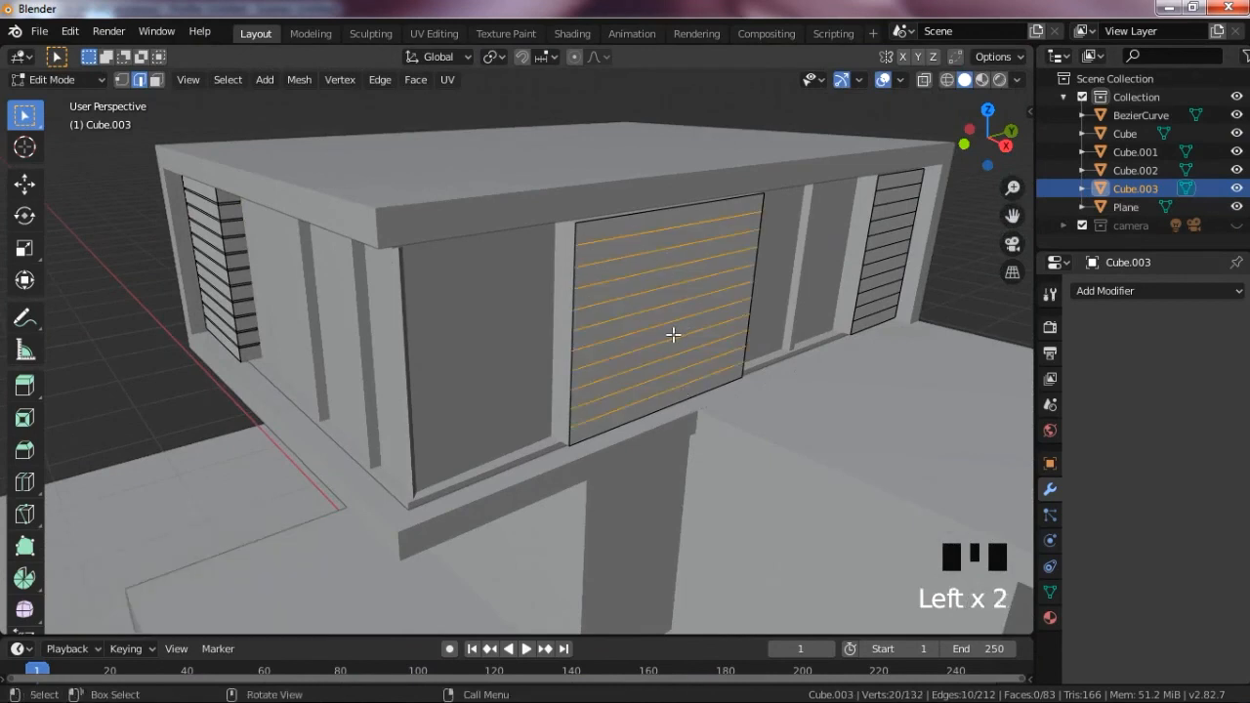
key("alt+e")
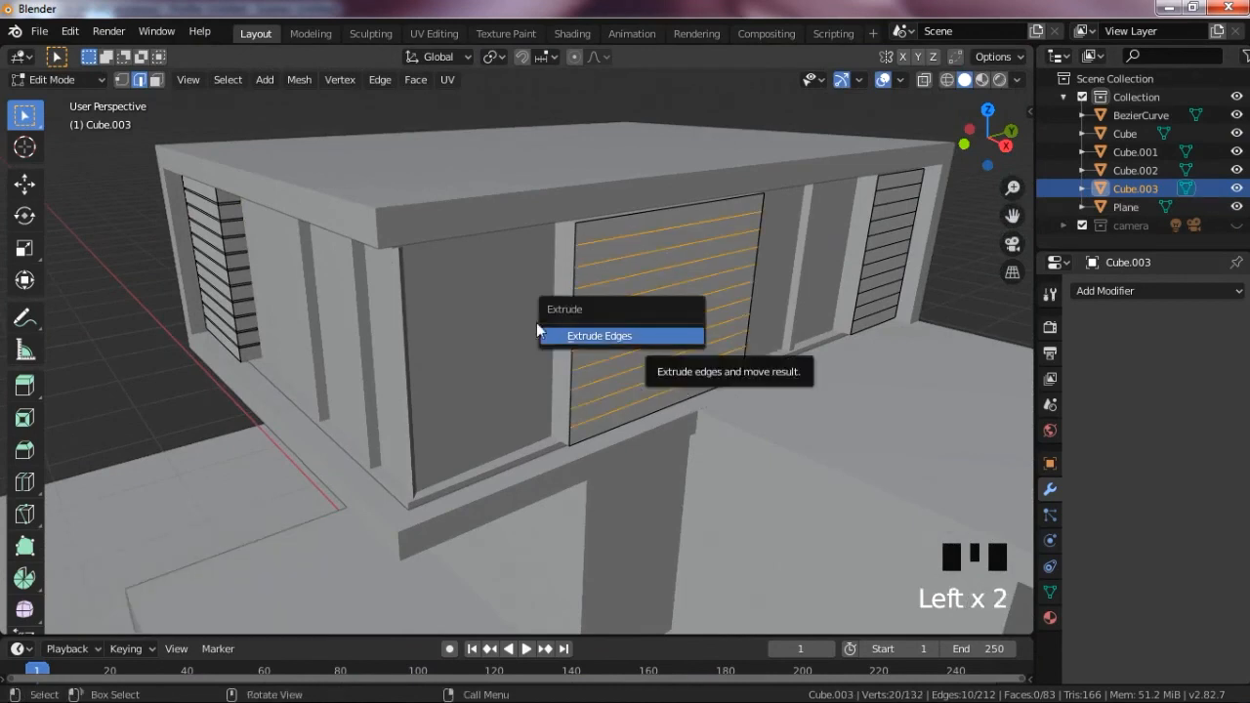
key("Escape")
key("alt+e")
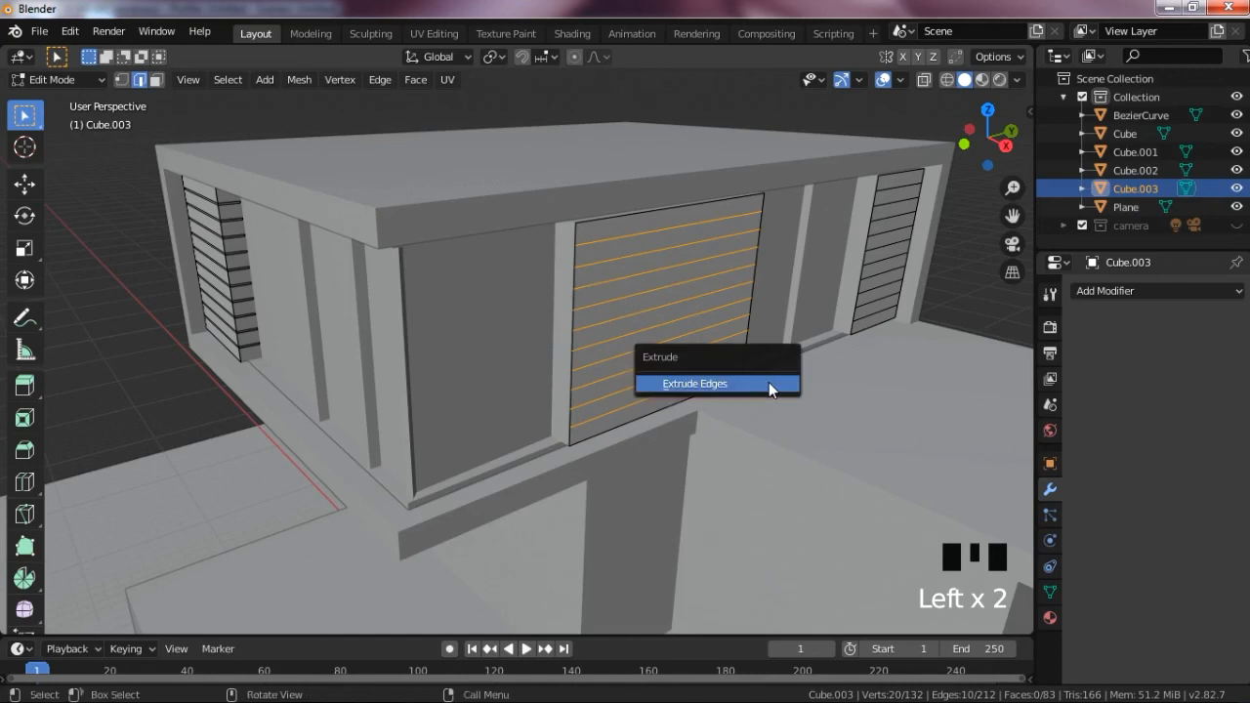
key("Escape")
- Bevel the wide panel's selected cuts by about 0.04 m and extrude the strips about 1.09 m along their normals
key("ctrl+b")
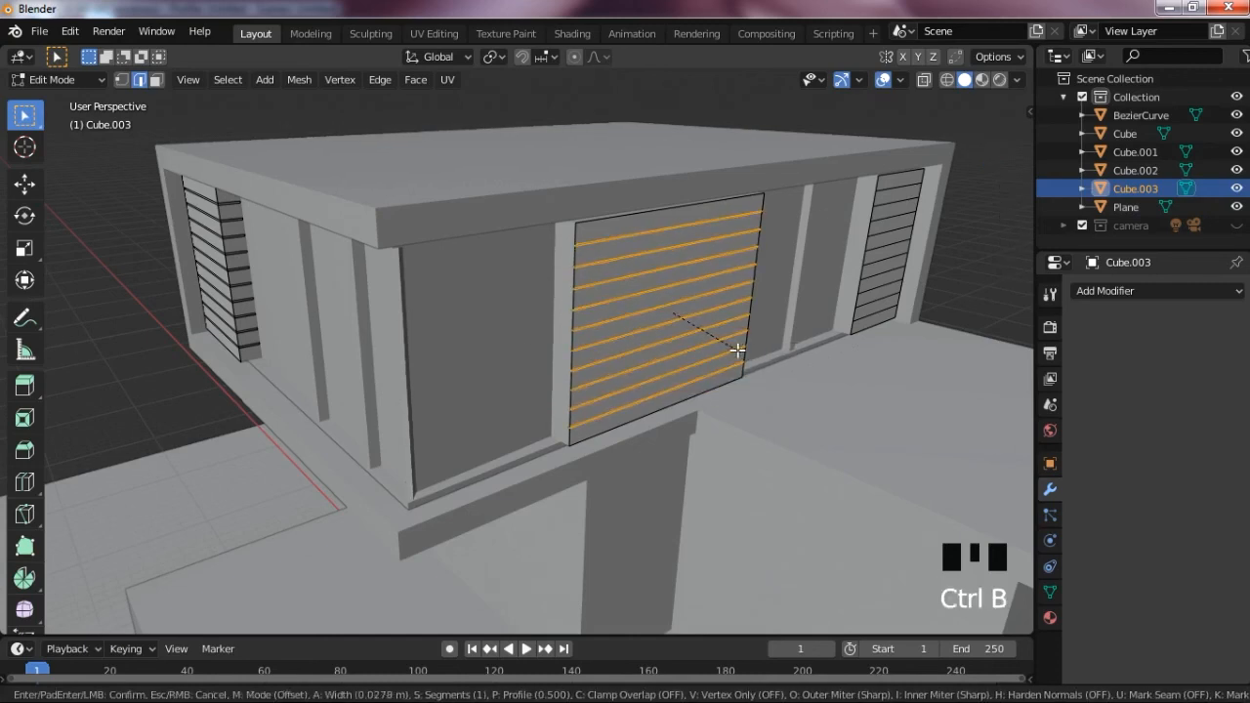
left_click(741, 351)
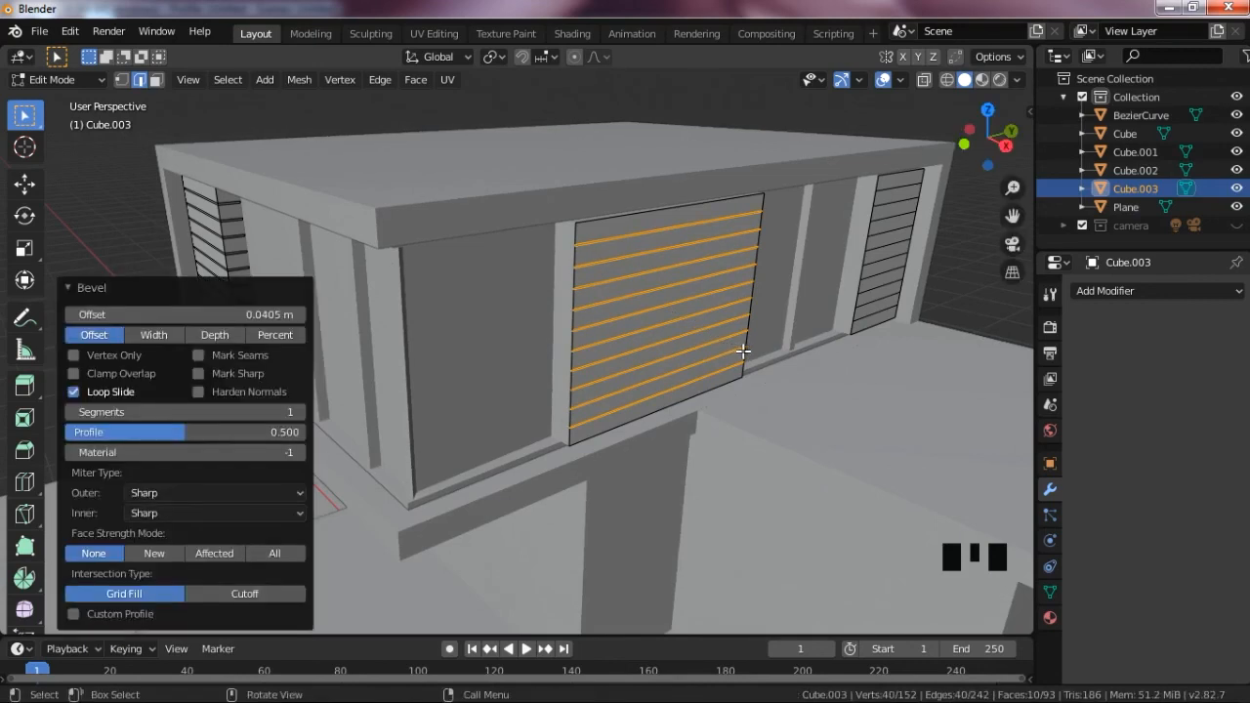
key("alt+e")
left_click(718, 352)
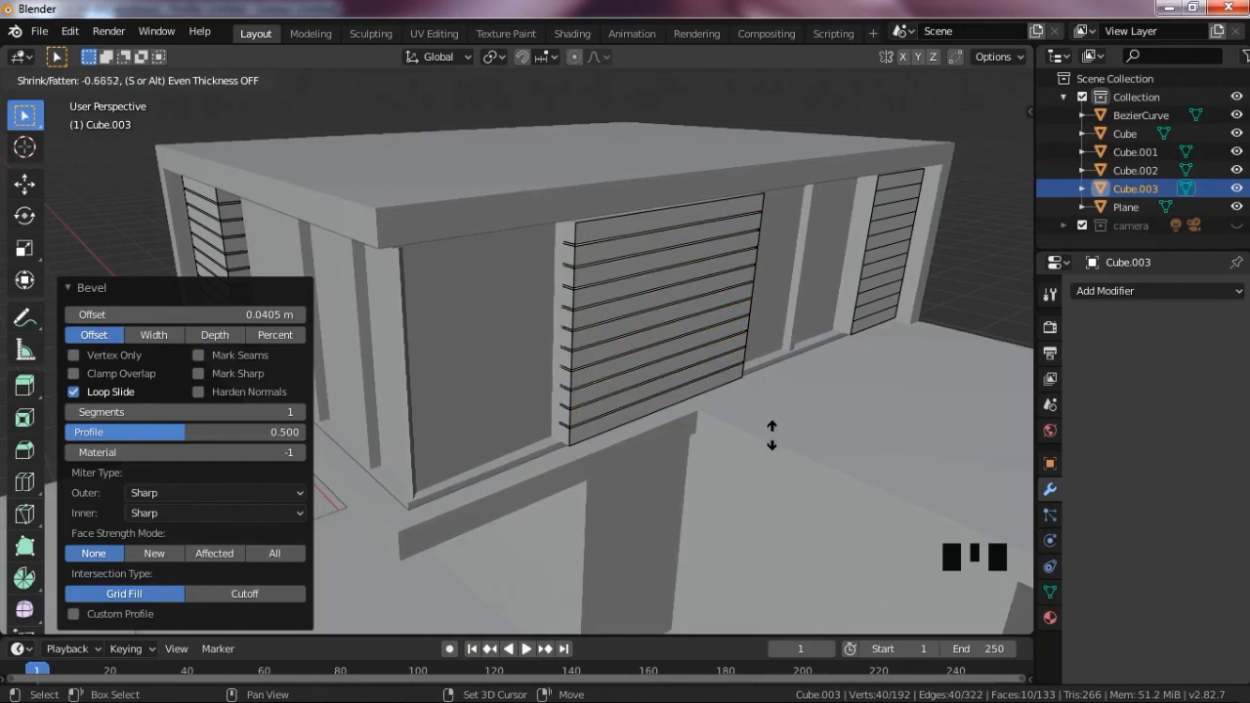
left_click(799, 480)
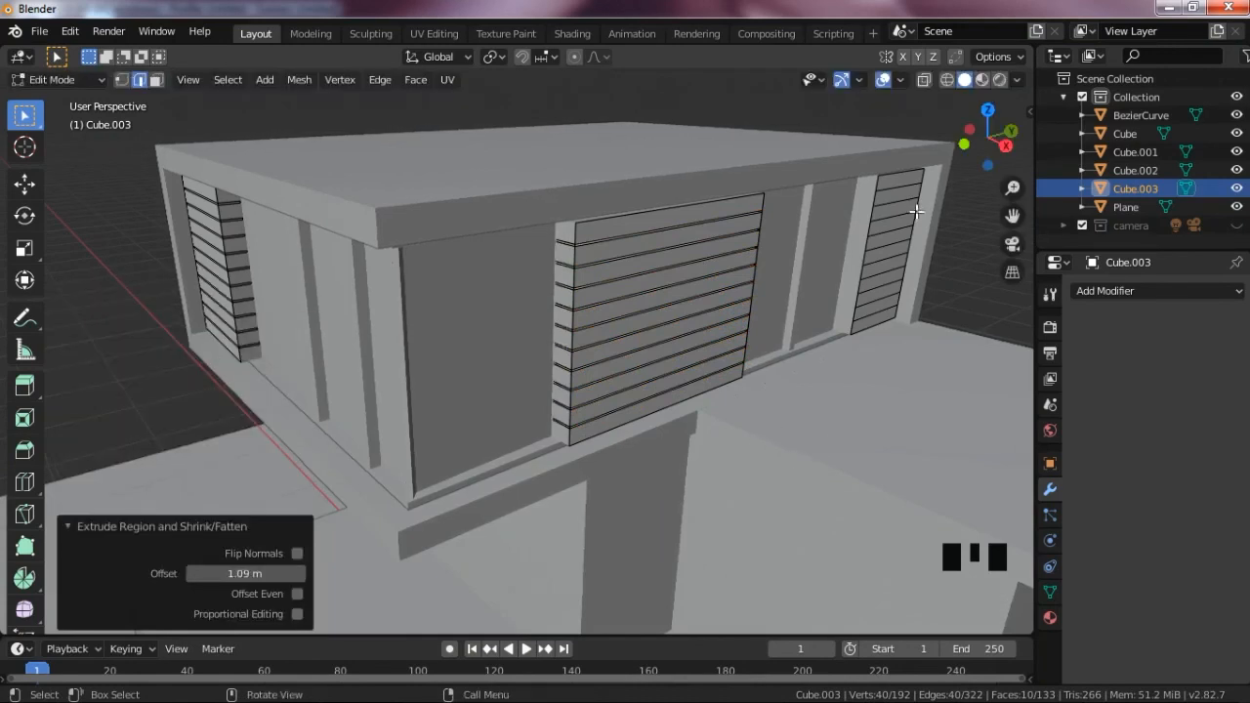
- Bevel the narrow far panel's horizontal cuts by about 0.048 m, extrude the strips along their normals, and return to Object Mode
left_click_drag(887, 180, 888, 312)
key("ctrl+b")
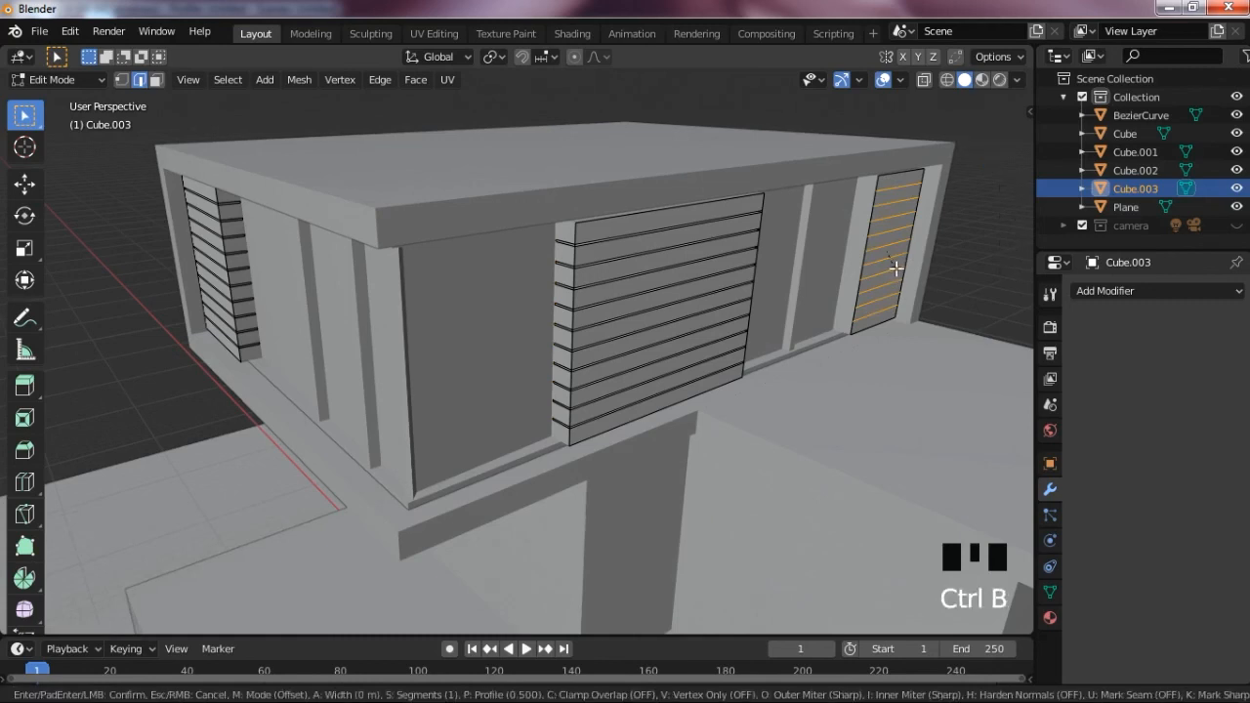
left_click(897, 280)
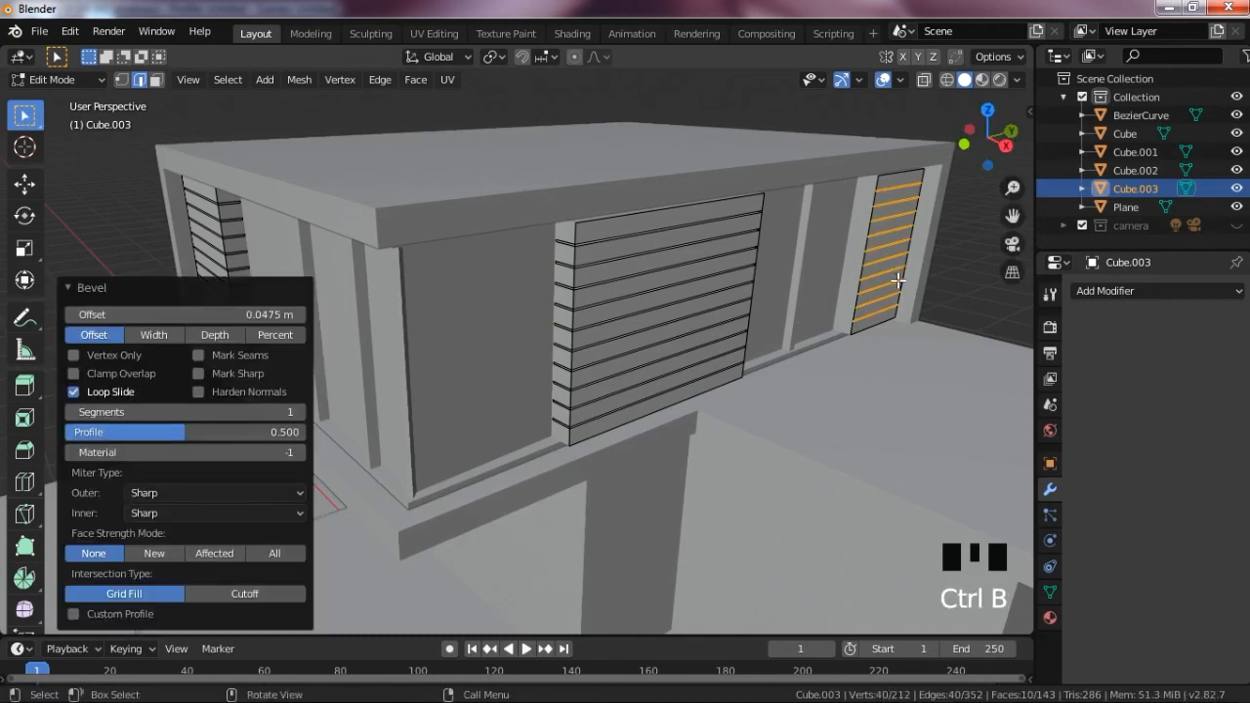
key("alt+e")
left_click(898, 280)
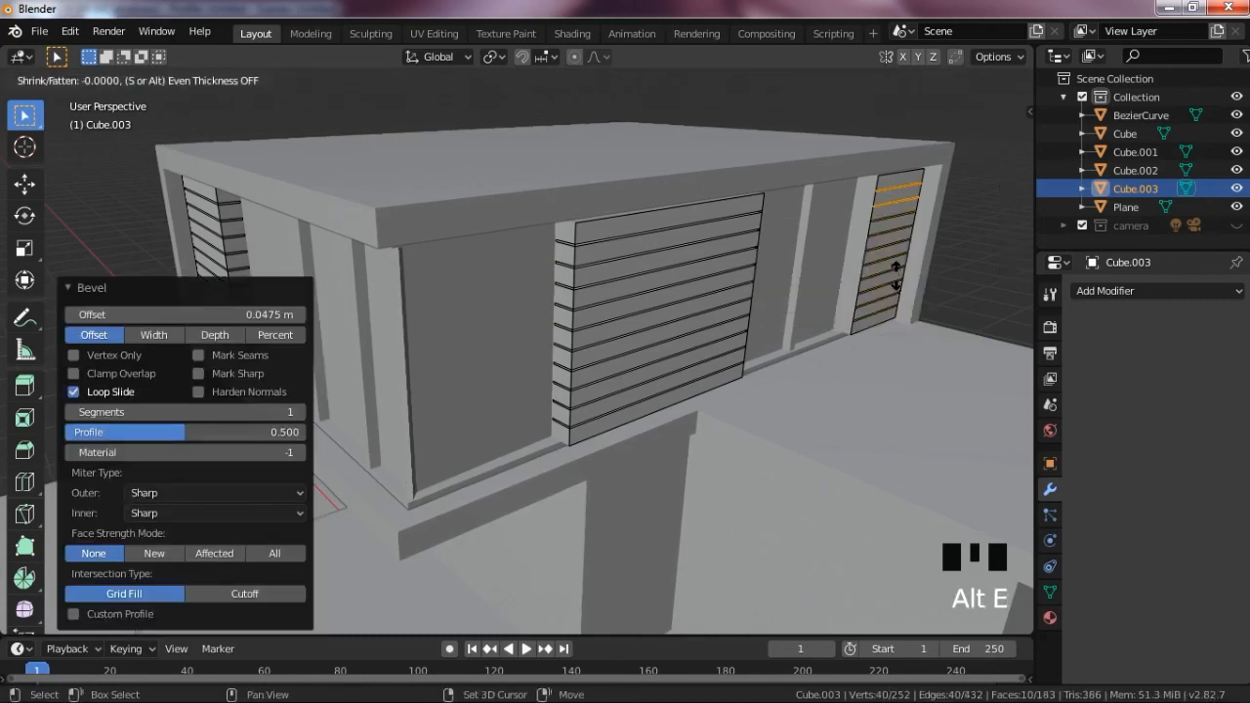
left_click(894, 391)
scroll(887, 225, "down", 2)
key("Tab")
- Join the cladding object into the upper floor's window frame object, Cube.002
left_click_drag(973, 132, 937, 147)
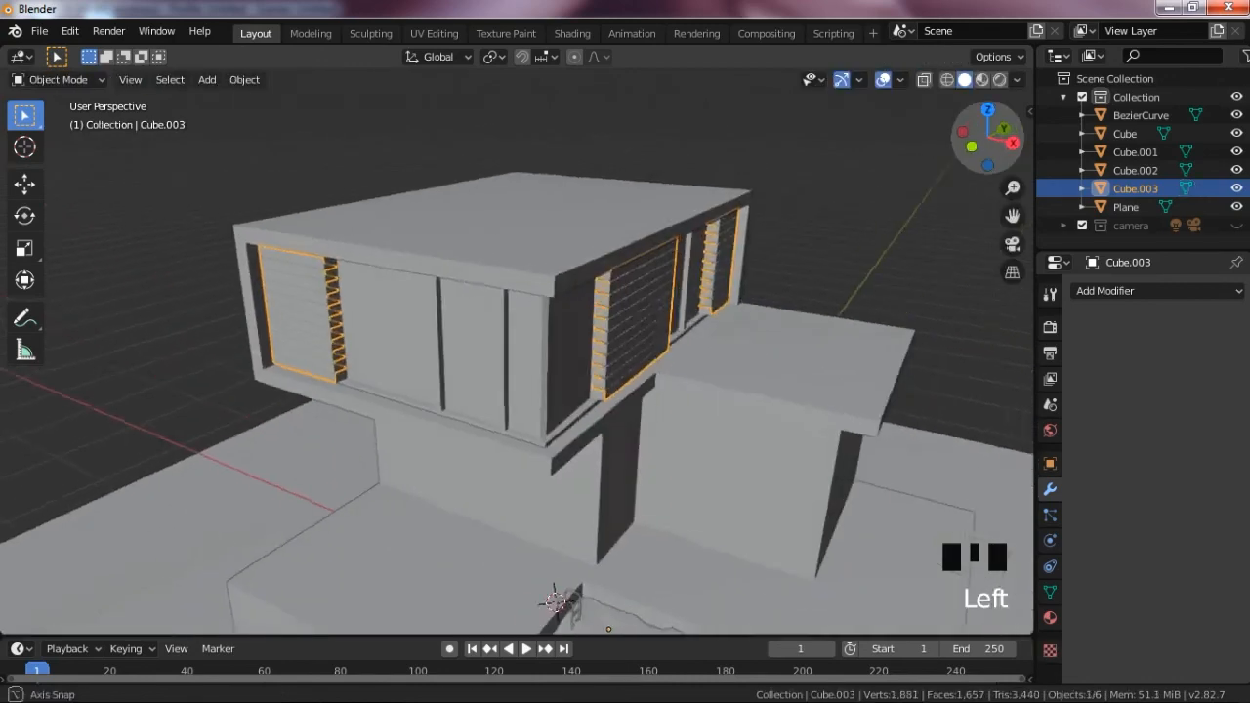
left_click(927, 188)
scroll(765, 262, "up", 2)
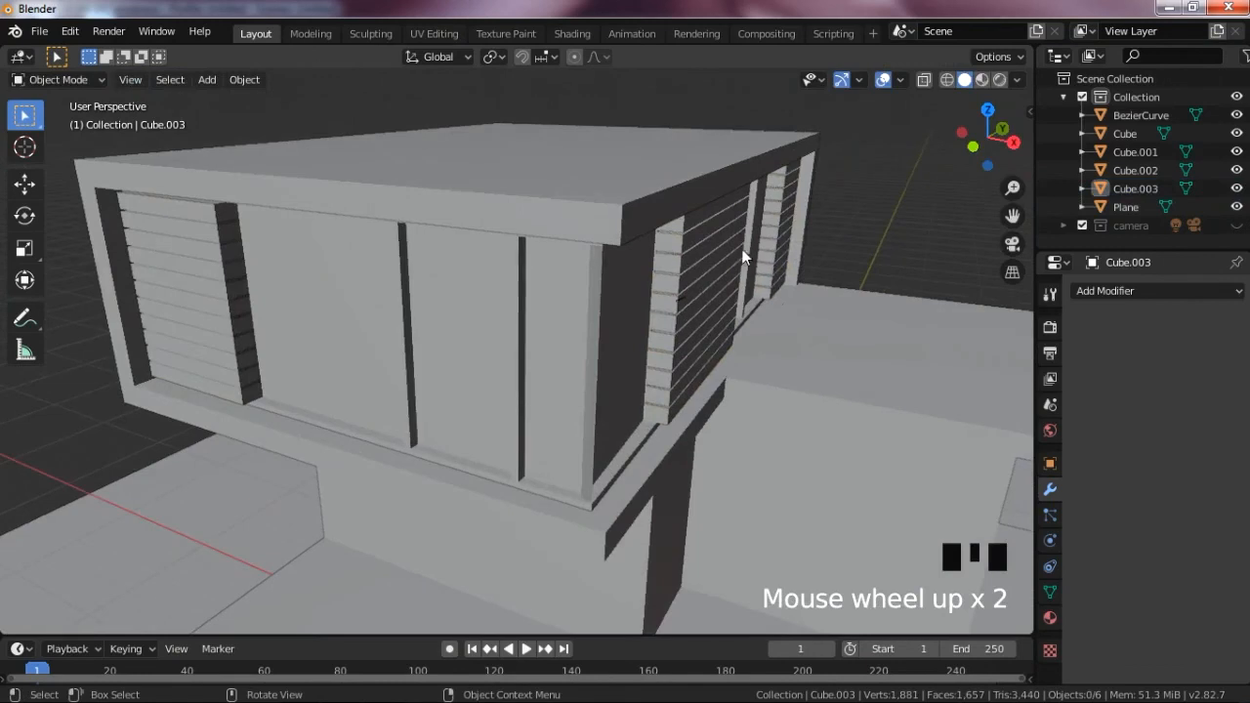
left_click(734, 252)
left_click(491, 273, "shift")
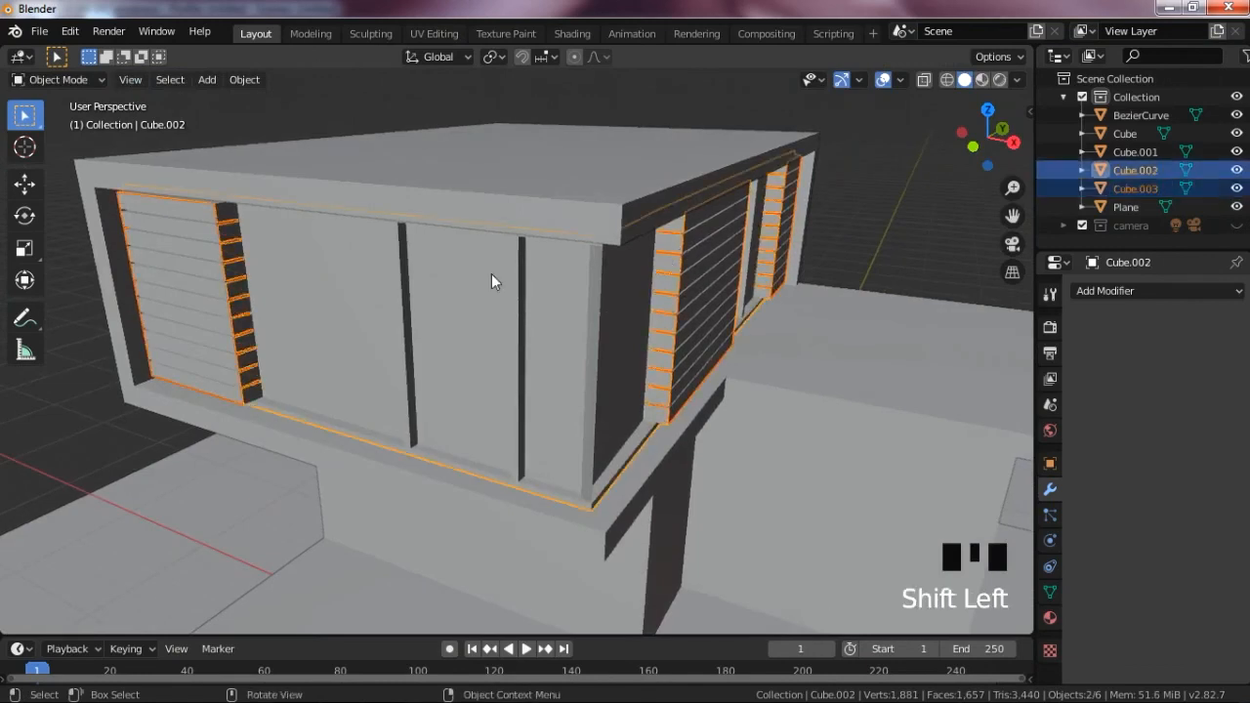
key("ctrl+j")
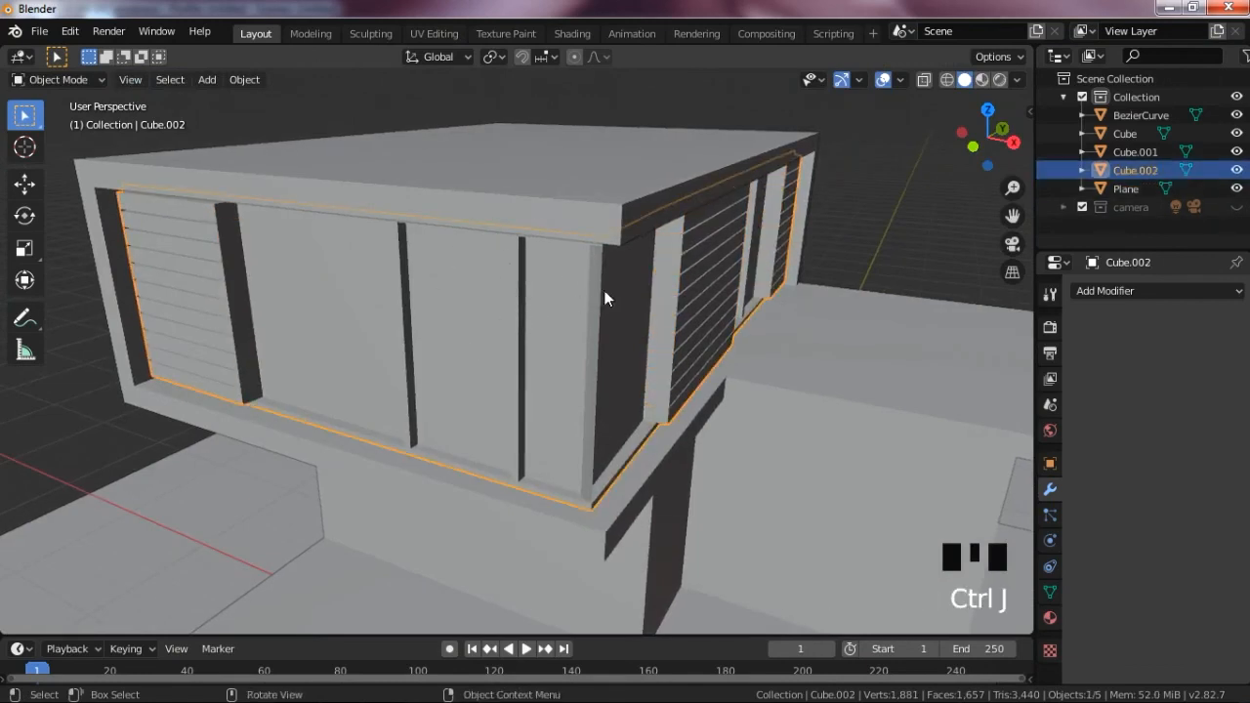
- Delete the three tall frame side faces beside the cladding panels and return to Object Mode
key("Tab")
left_click(665, 266)
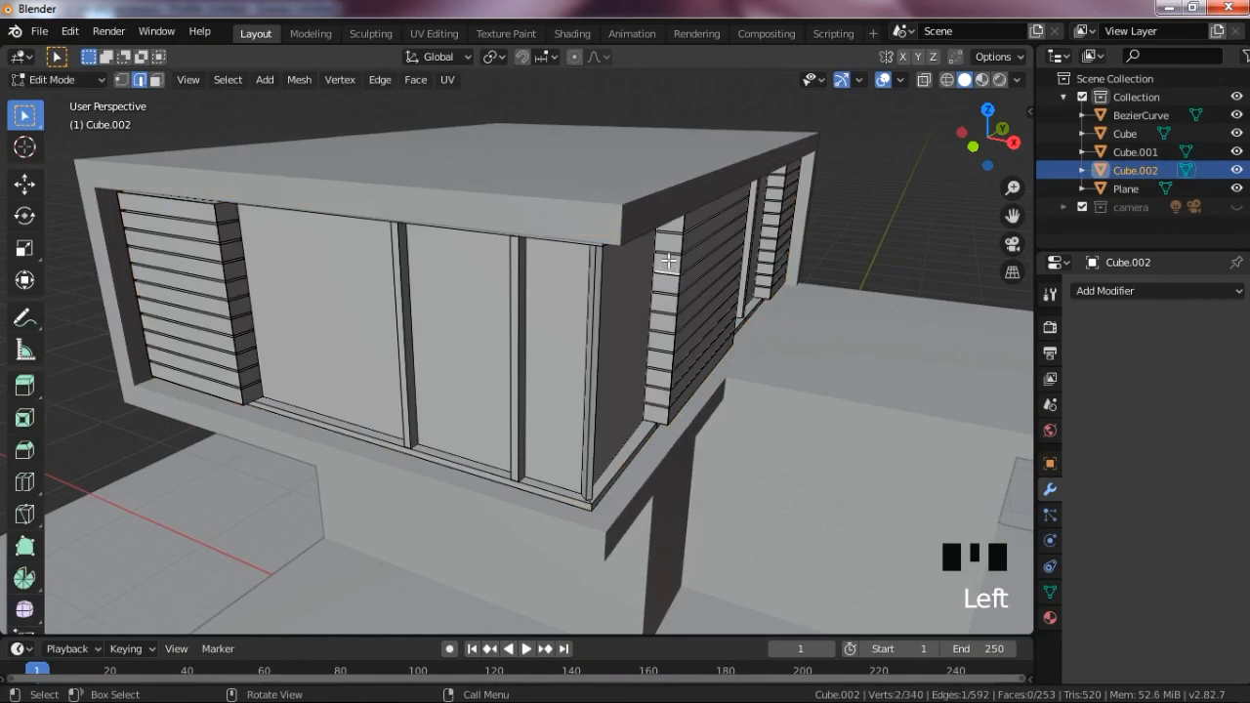
left_click(670, 275)
key("3")
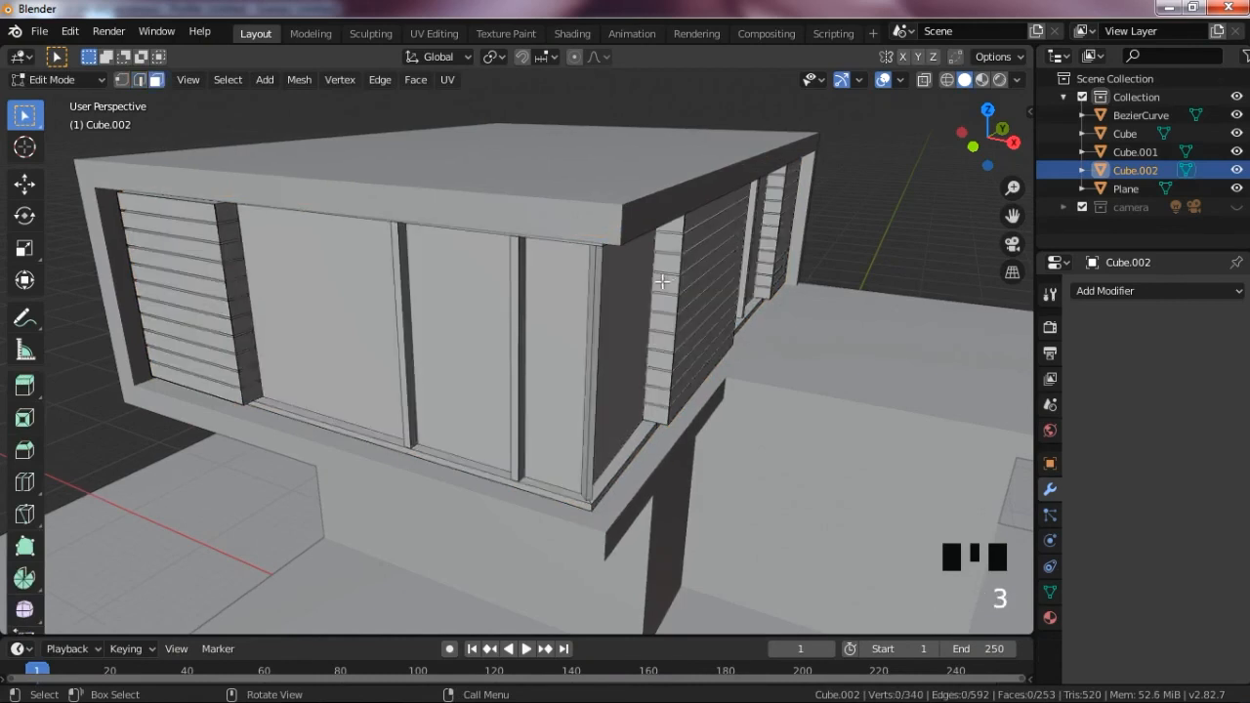
left_click(664, 285)
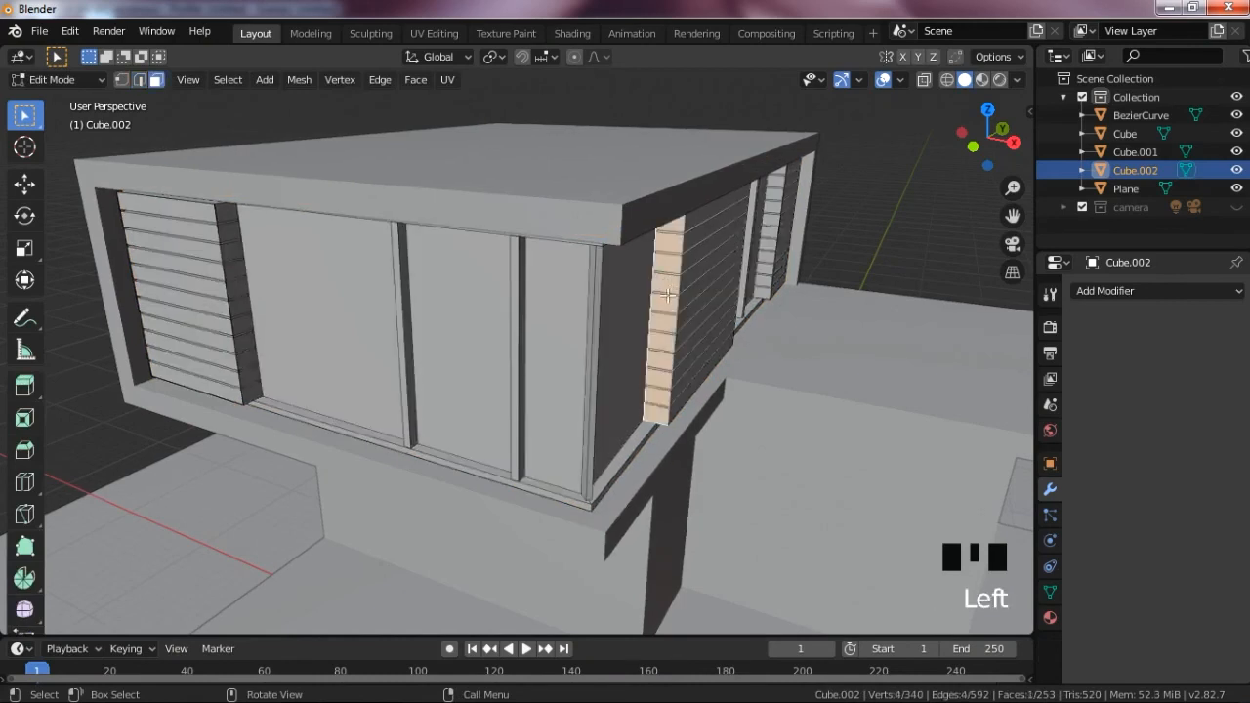
left_click(772, 221, "shift")
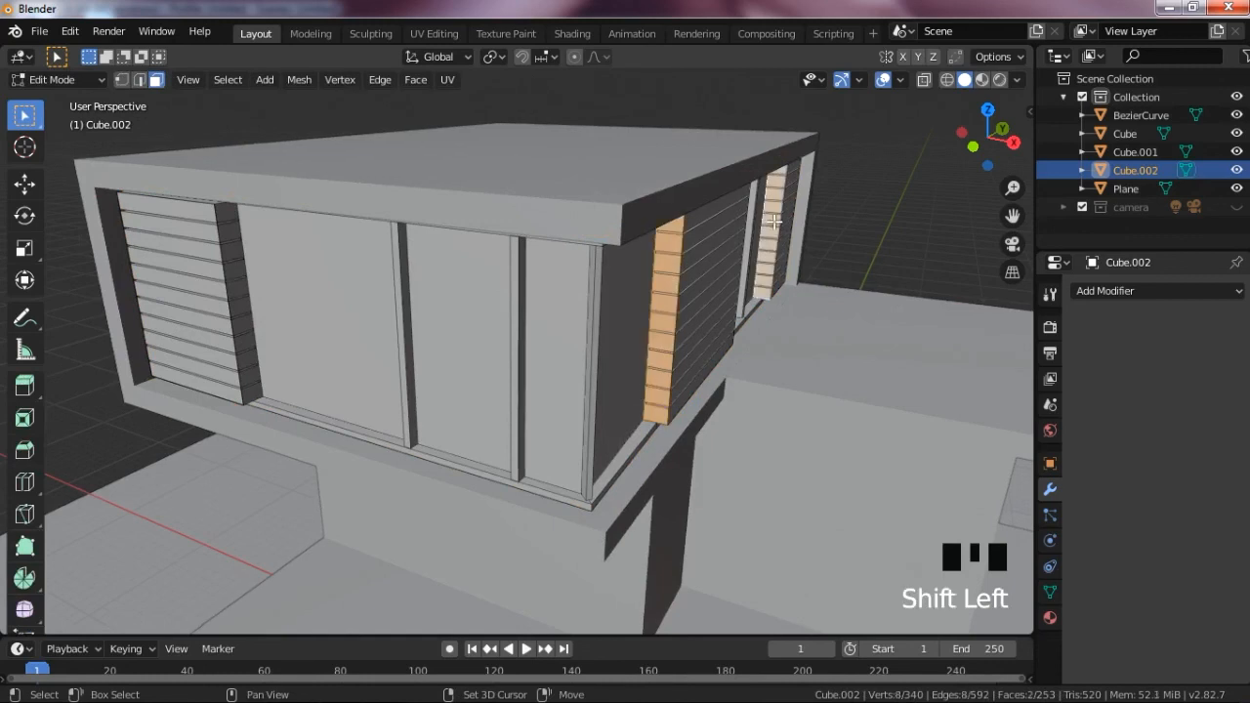
left_click(228, 235, "shift")
key("x")
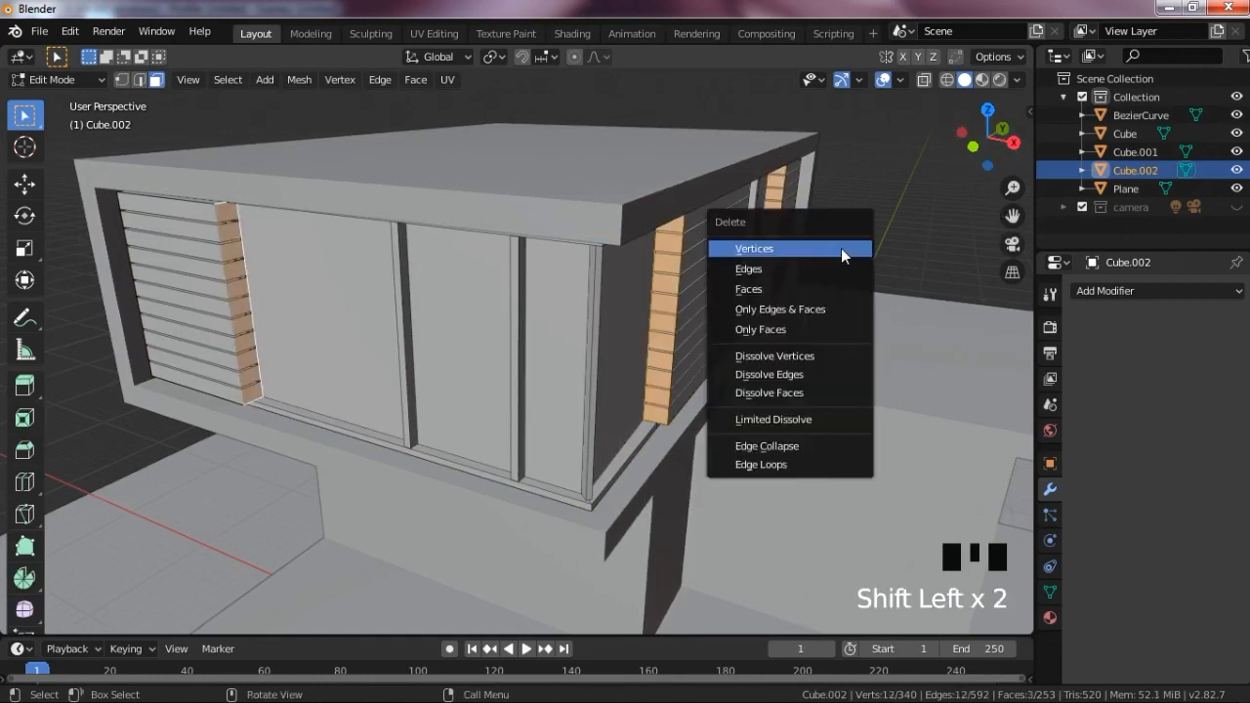
left_click(808, 282)
key("Tab")
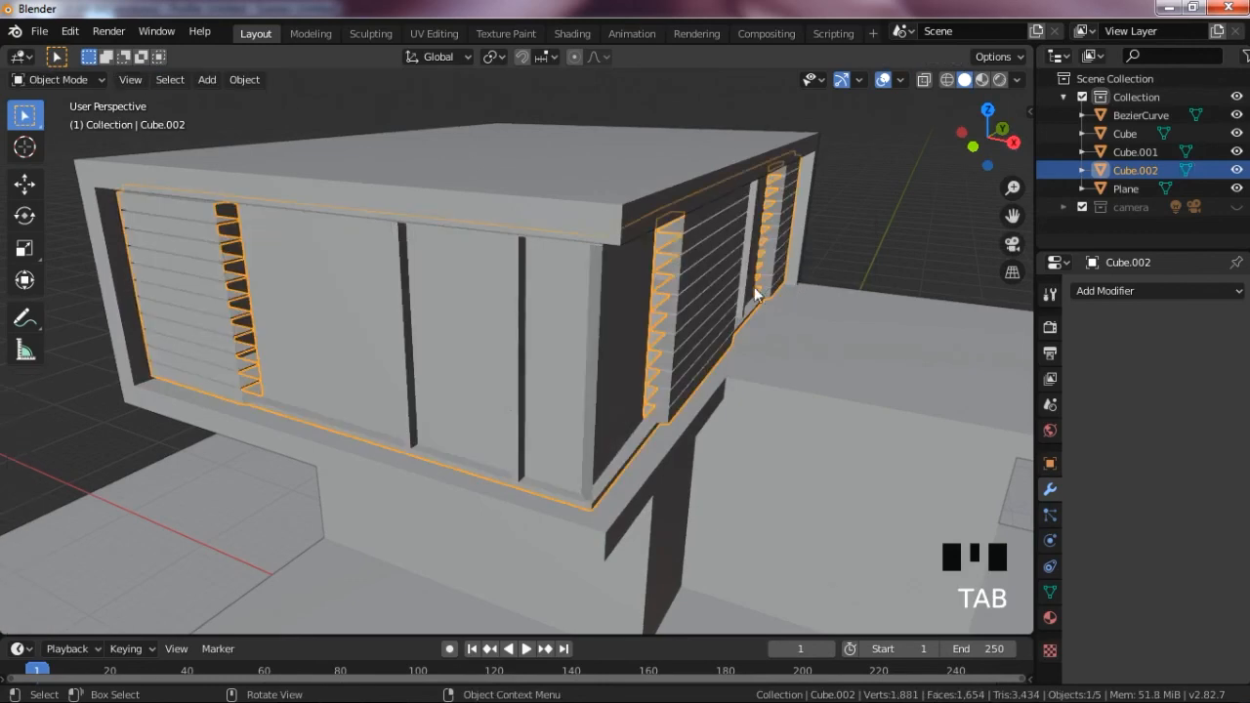
- Fill the open end of one plank near the top of the wide cladding panel with a face from its surrounding edges
scroll(754, 287, "up", 2)
key("Tab")
left_click(791, 205)
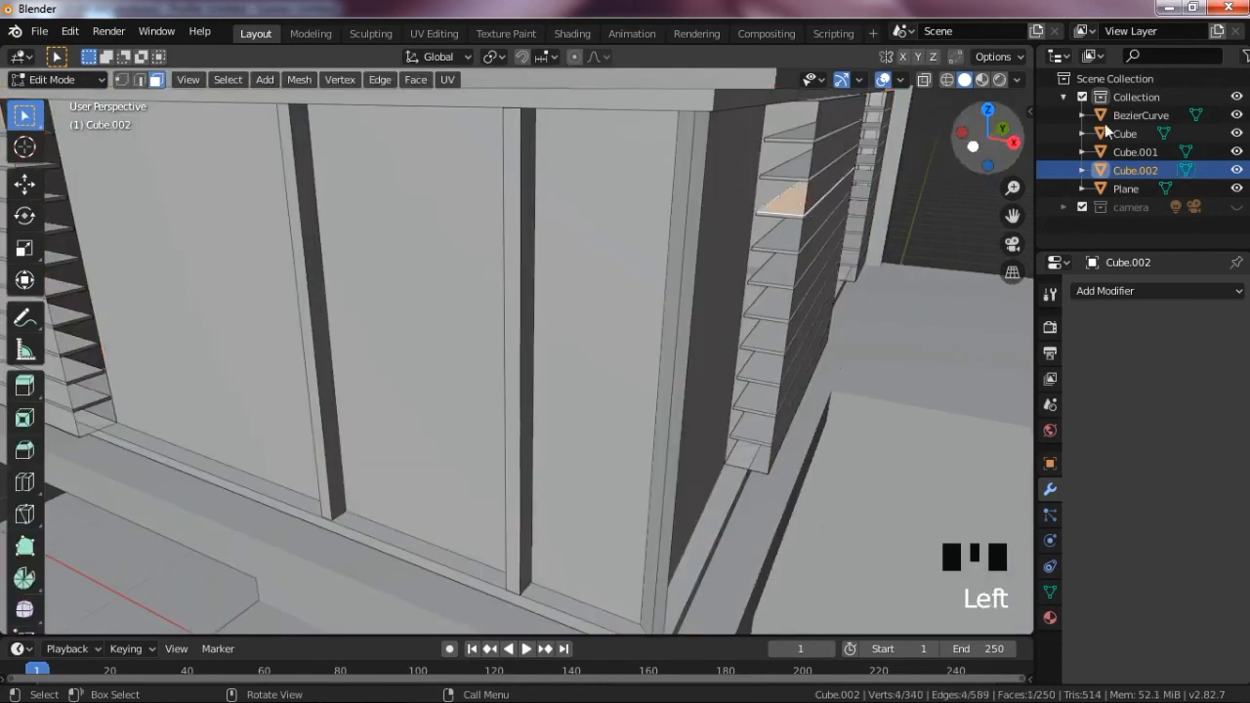
left_click_drag(1009, 215, 840, 312)
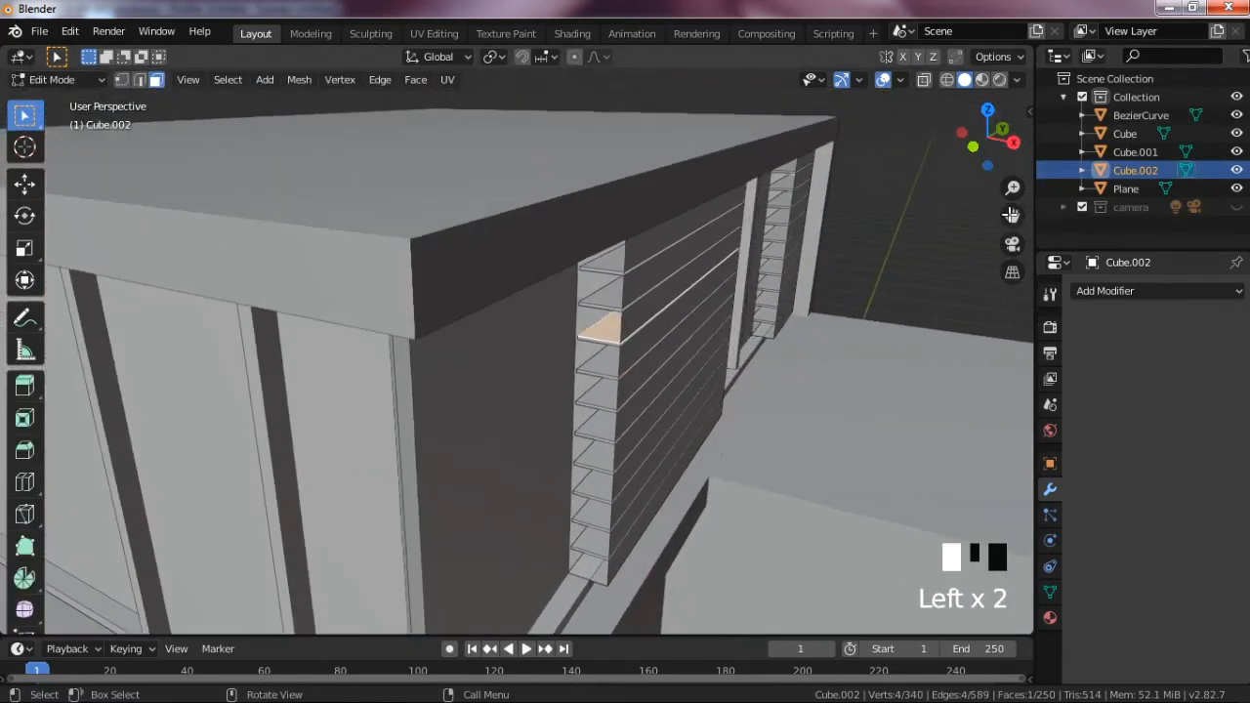
scroll(793, 244, "up", 3)
key("2")
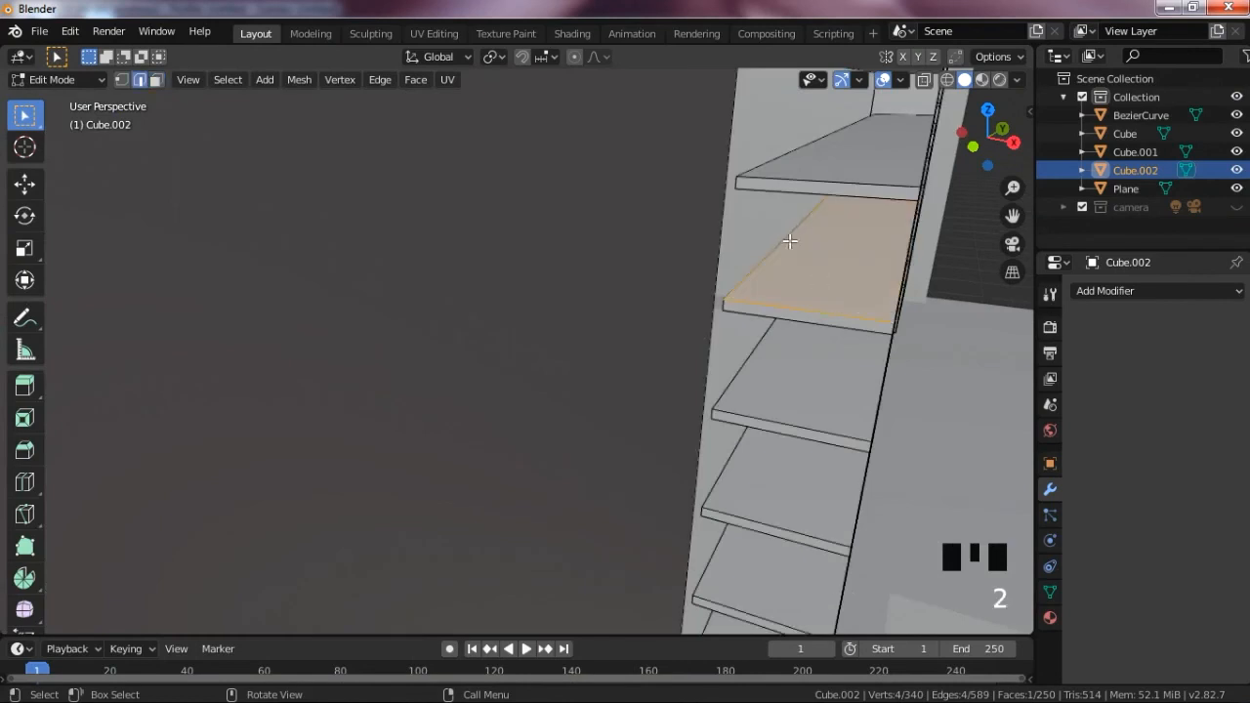
left_click(820, 196, "alt")
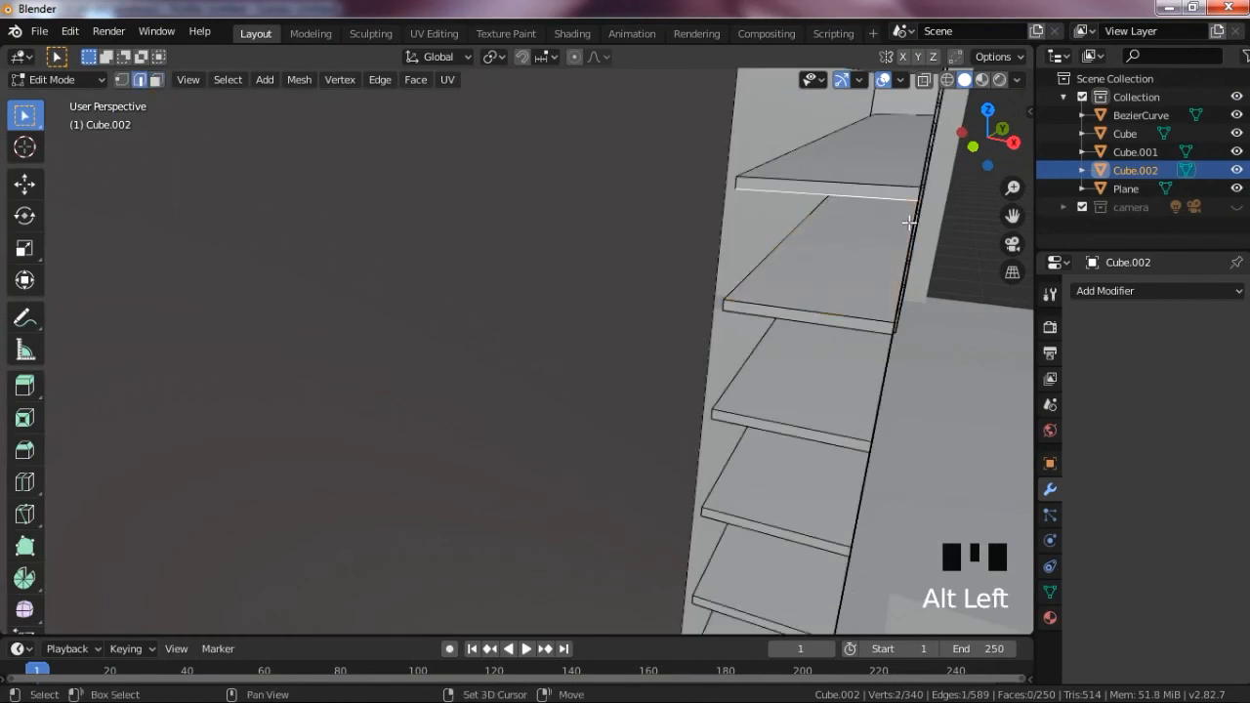
left_click(883, 284, "shift")
left_click(857, 311, "shift")
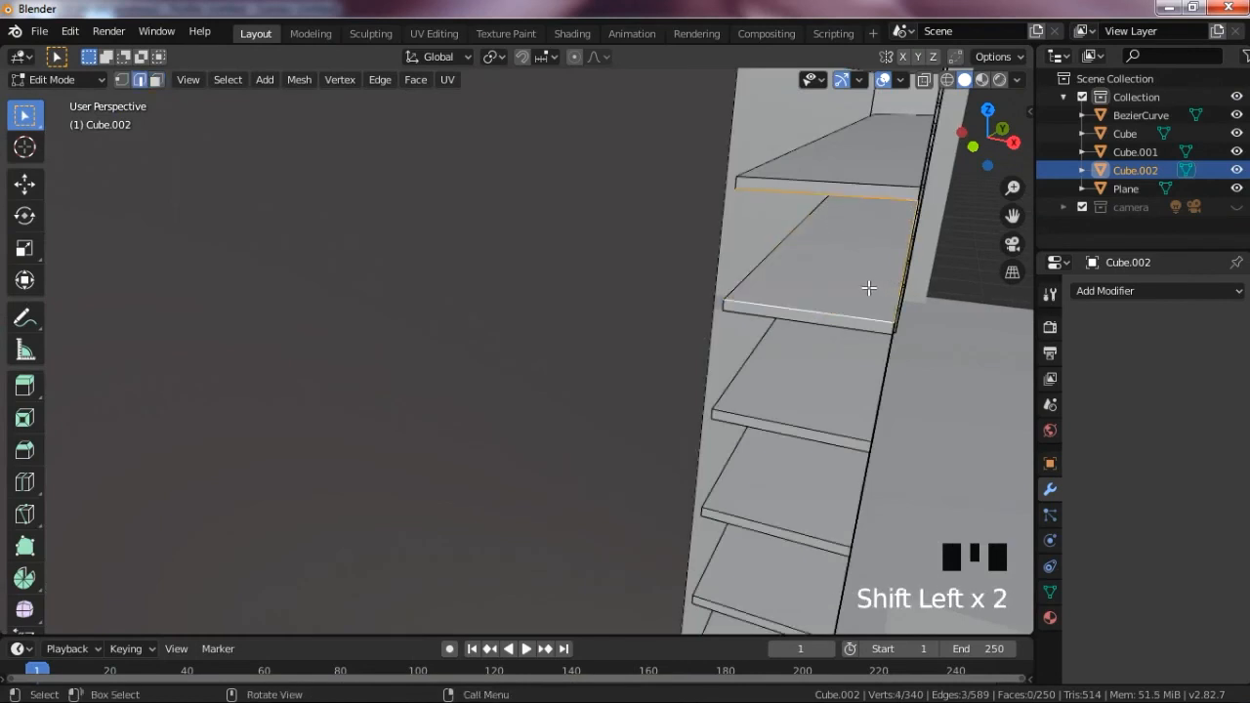
key("f")
scroll(869, 288, "down", 4)
scroll(734, 354, "up", 2)
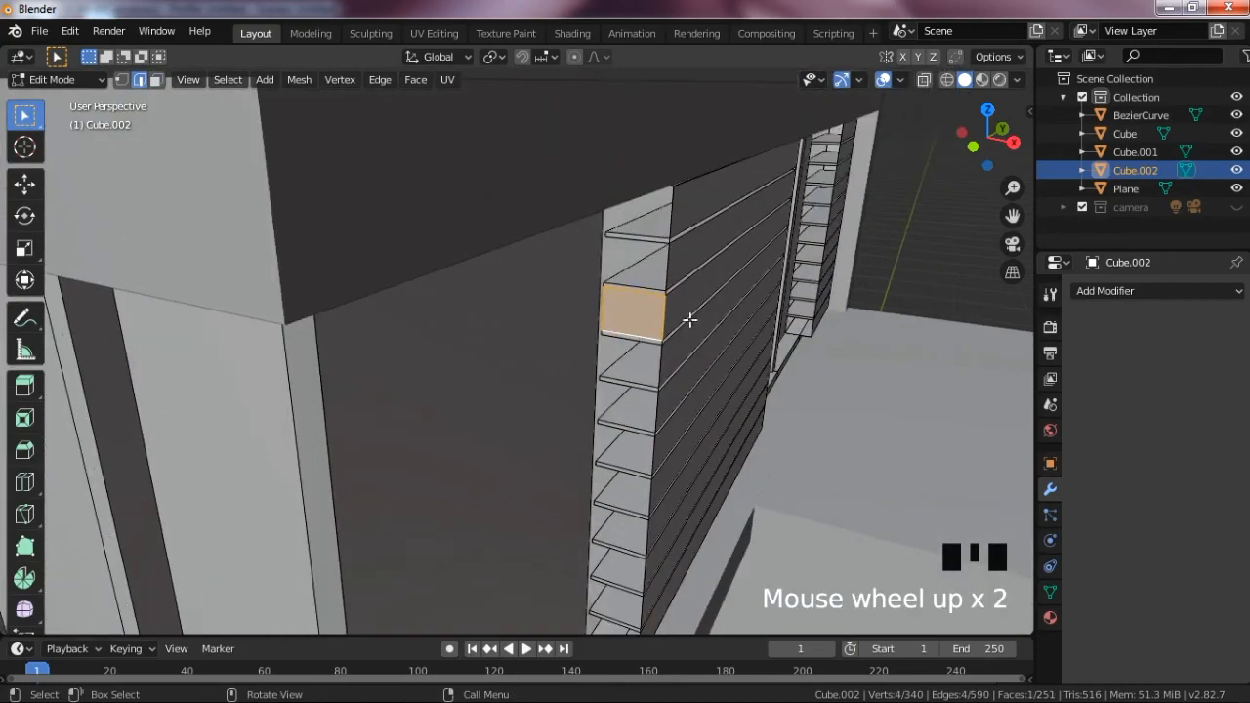
- Examine the upper floor's plank cladding and the whole house with its pool and steps from several angles
left_click_drag(978, 152, 899, 182)
scroll(807, 231, "down", 4)
key("Tab")
scroll(795, 252, "up", 2)
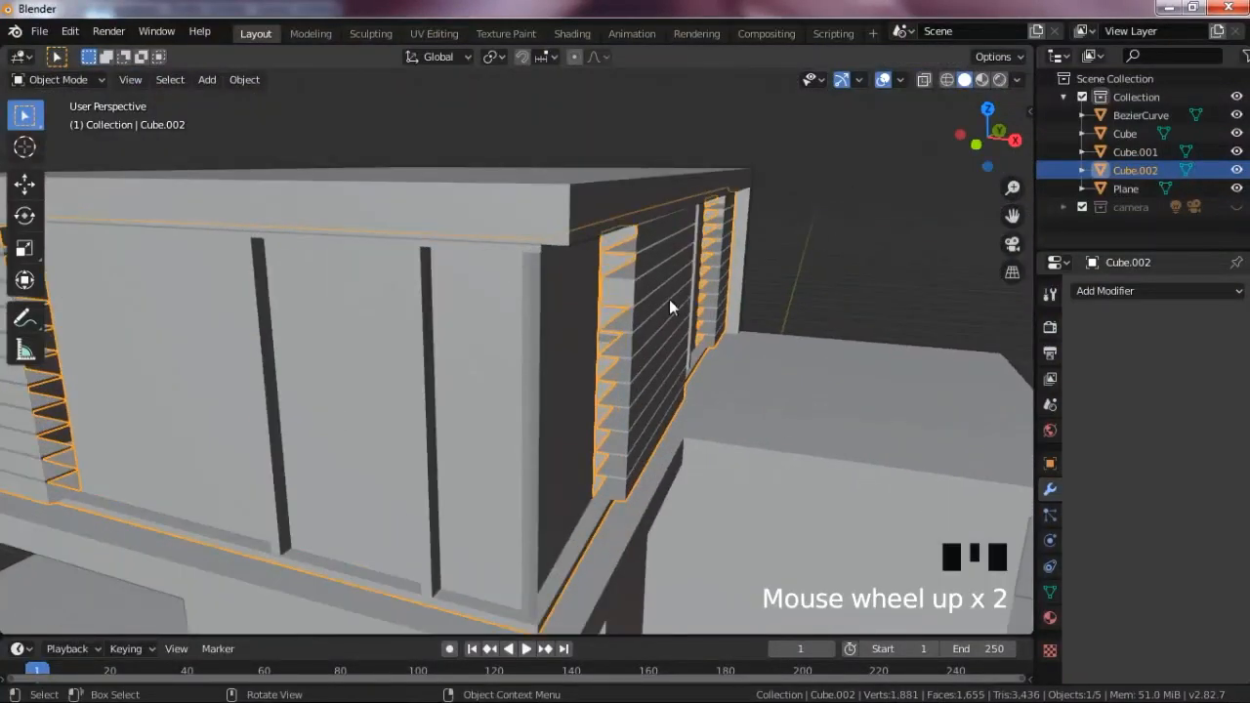
scroll(670, 301, "up", 1)
key("Tab")
scroll(830, 288, "down", 2)
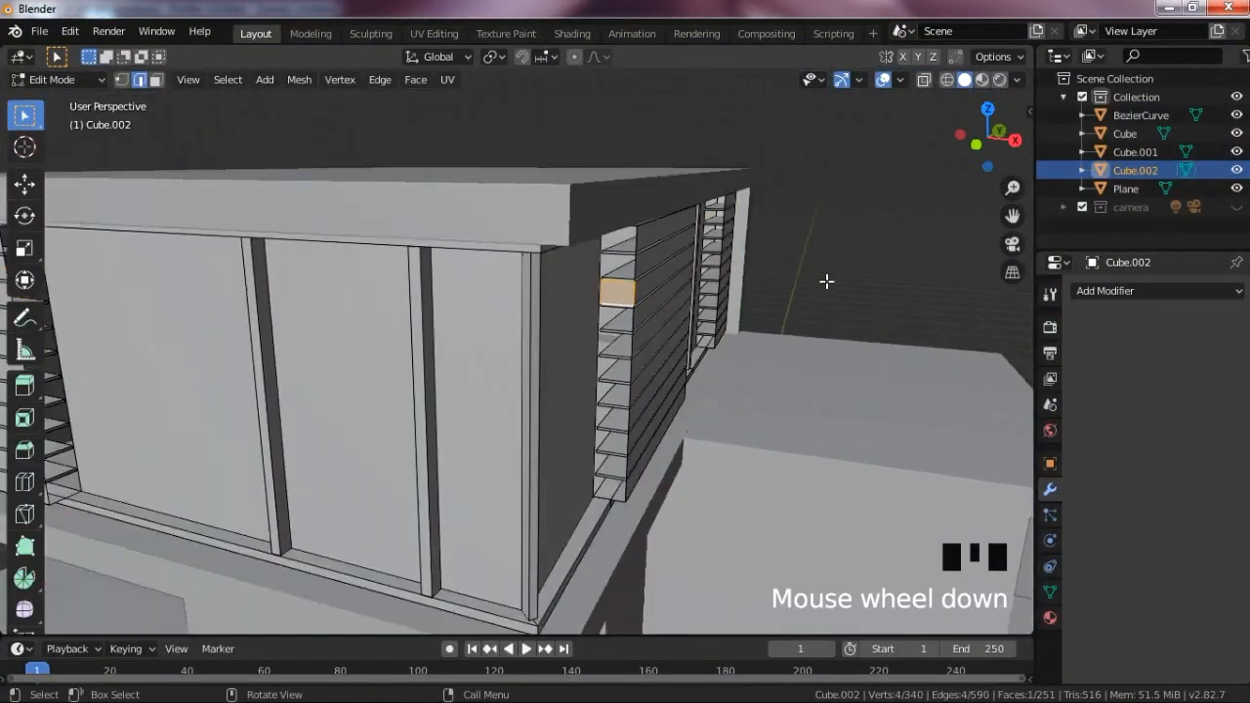
scroll(241, 408, "down", 3)
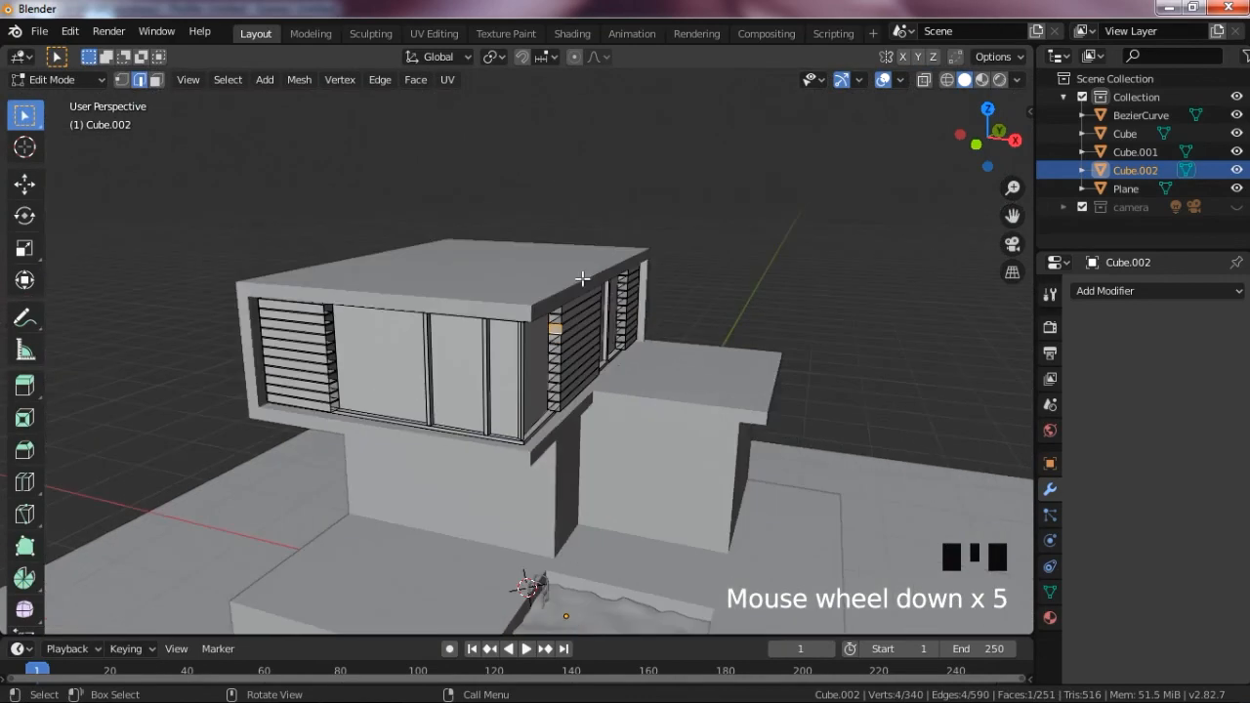
key("Tab")
scroll(744, 259, "down", 2)
left_click_drag(1014, 215, 938, 51)
left_click(787, 227)
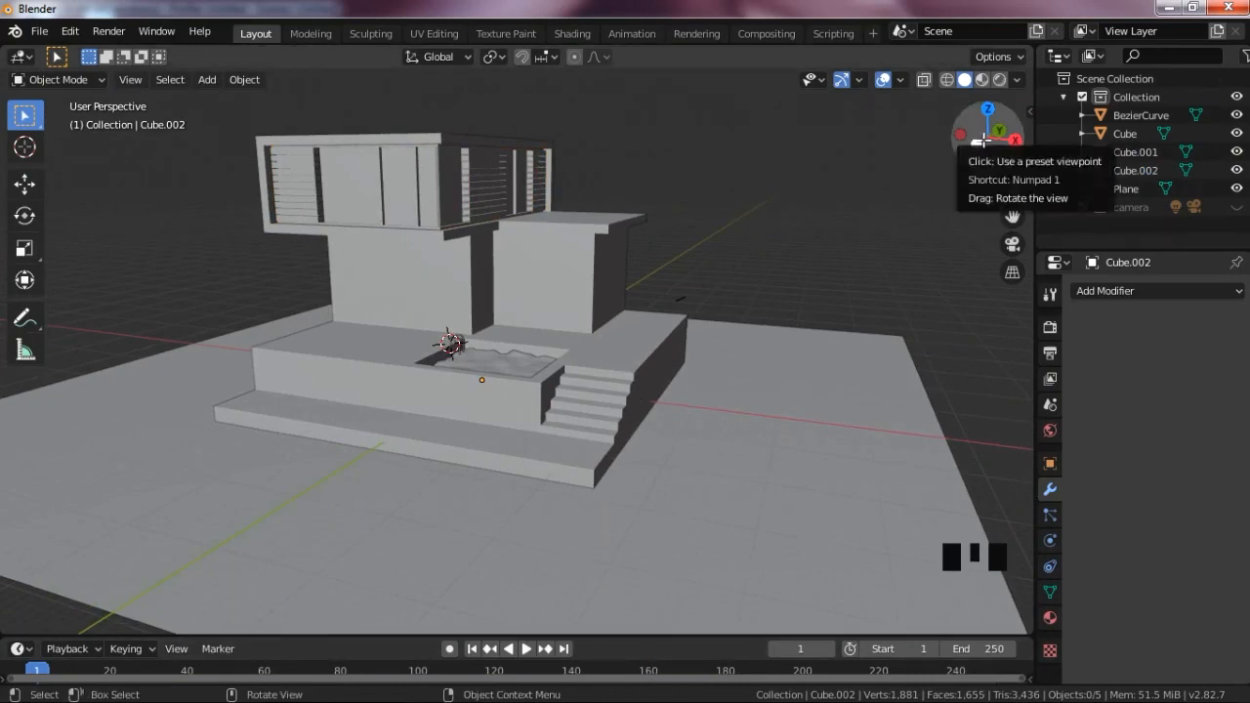
left_click_drag(984, 140, 535, 459)
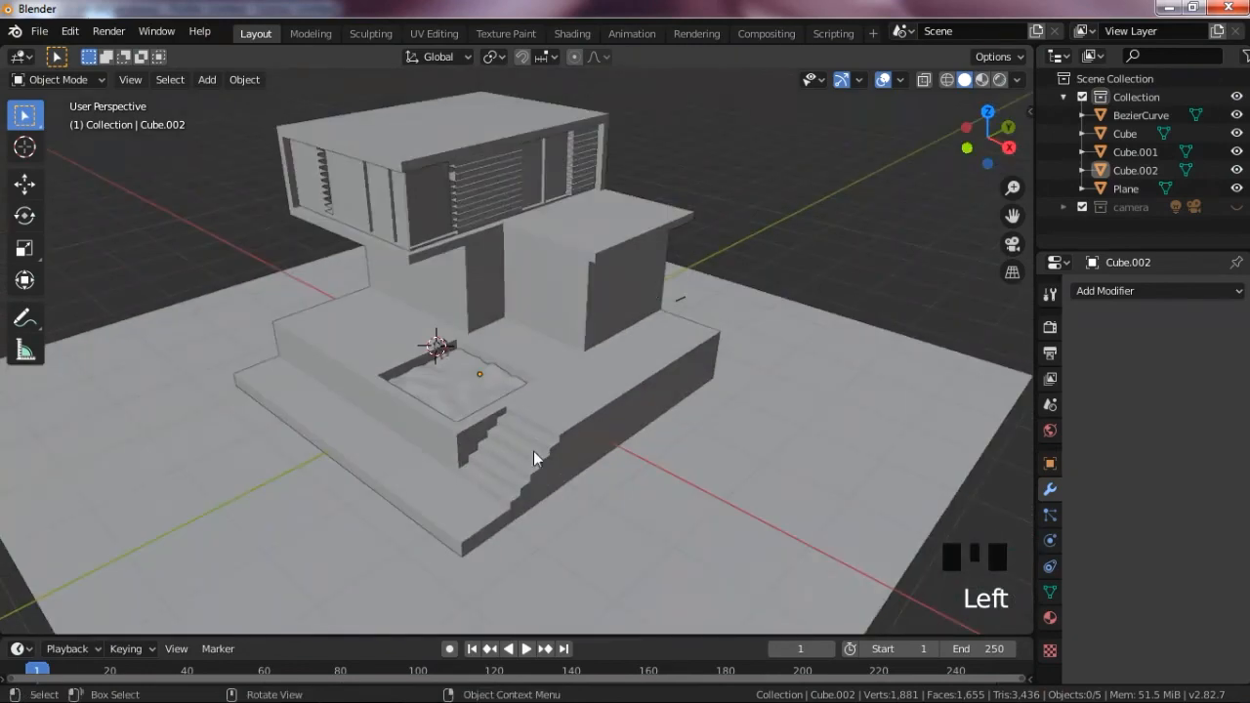